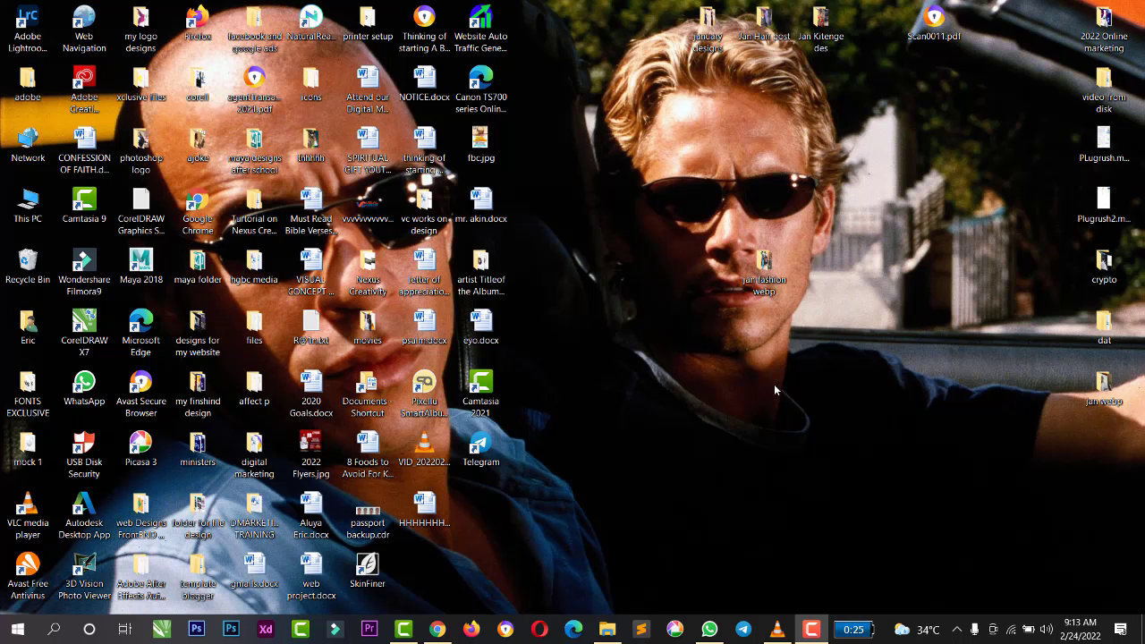
Open Chrome and load the Ads Manager campaigns list from the bookmarks overflow menu.
{"action": "left_click", "coordinate": [437, 629]}
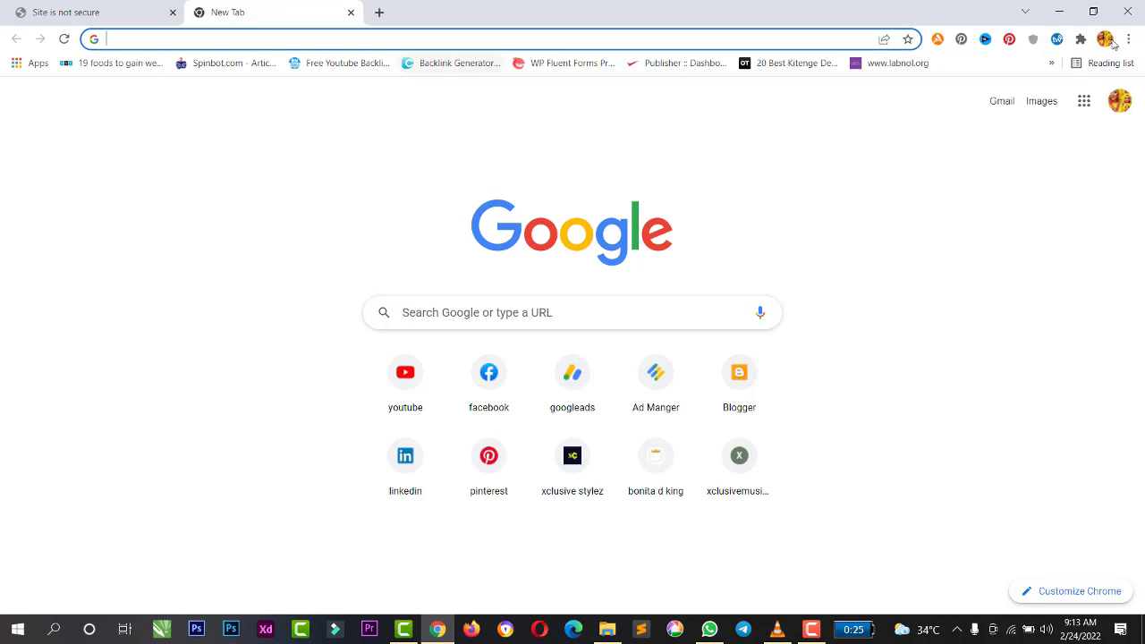
{"action": "left_click", "coordinate": [1052, 63]}
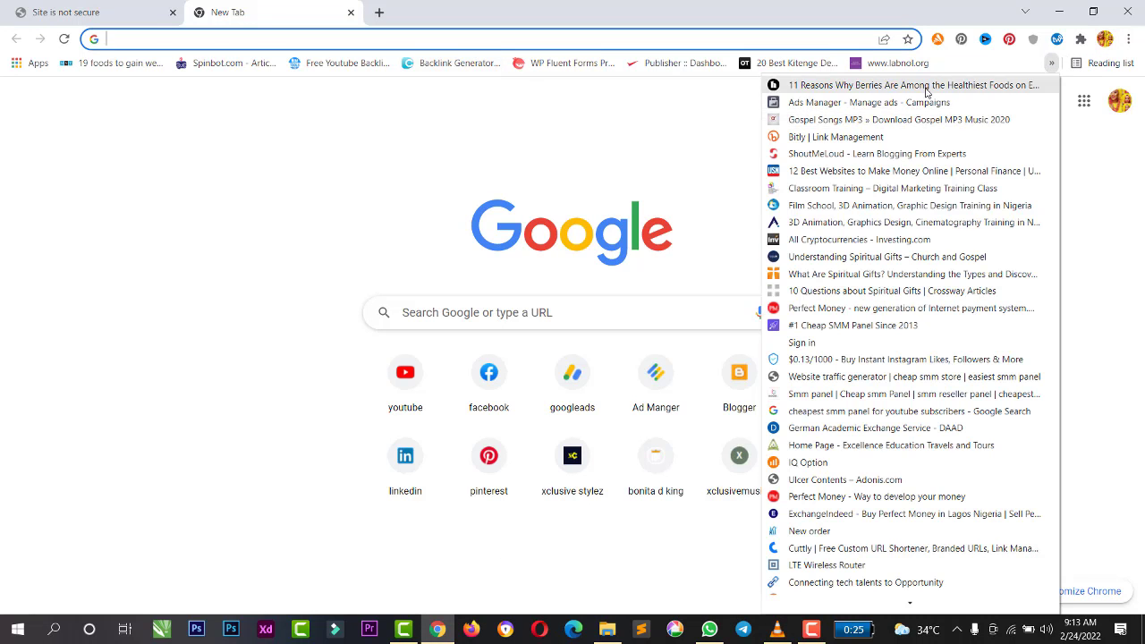
{"action": "left_click", "coordinate": [886, 104]}
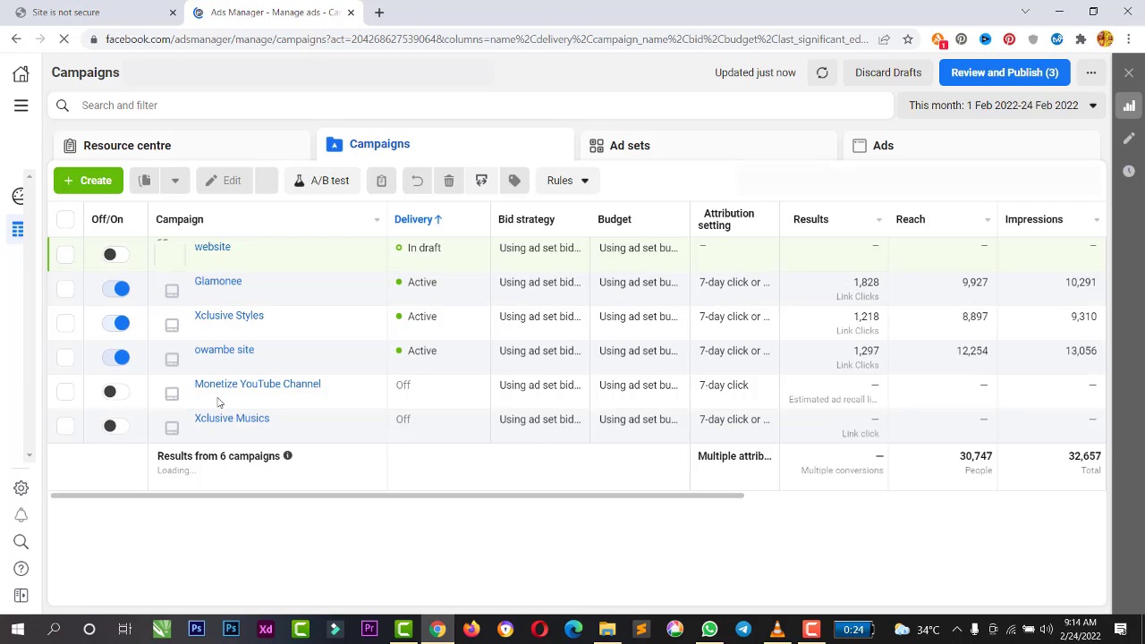
Start a new campaign with + Create to bring up the objective choices.
{"action": "left_click", "coordinate": [86, 182]}
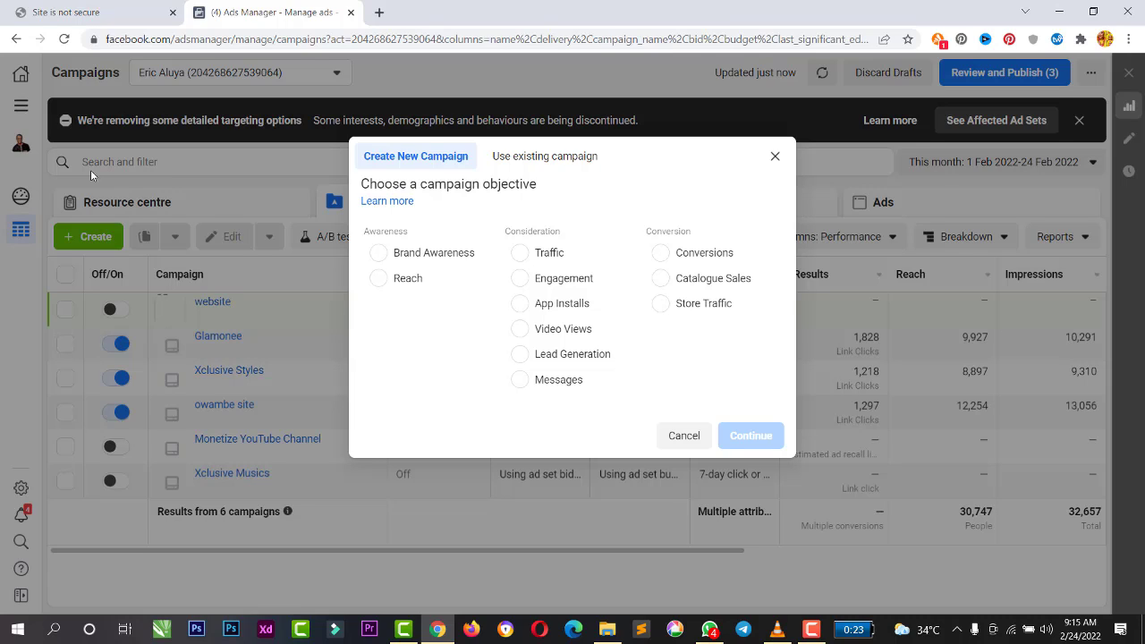
Pick Lead Generation as the objective, continue, and expand the optional campaign naming section.
{"action": "left_click", "coordinate": [517, 356]}
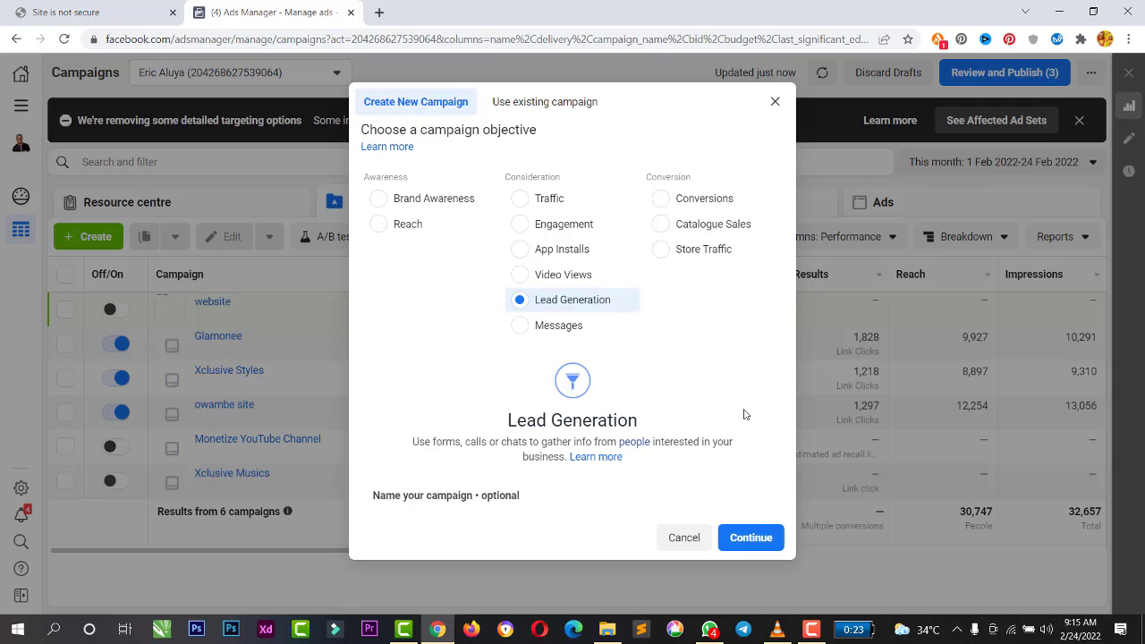
{"action": "left_click", "coordinate": [754, 538]}
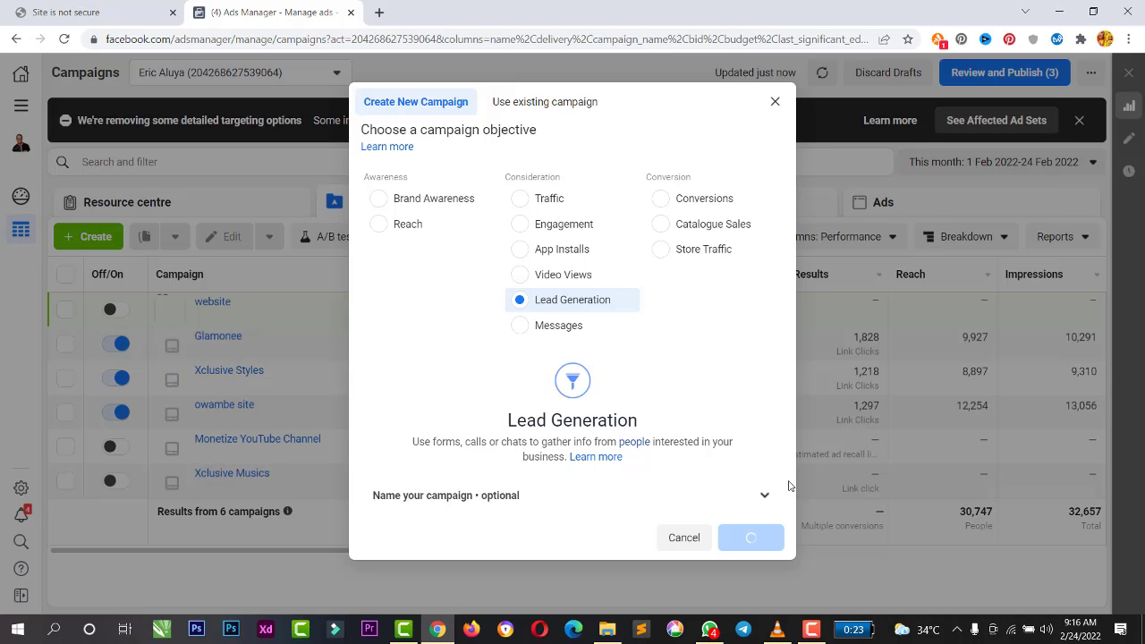
{"action": "left_click", "coordinate": [763, 496]}
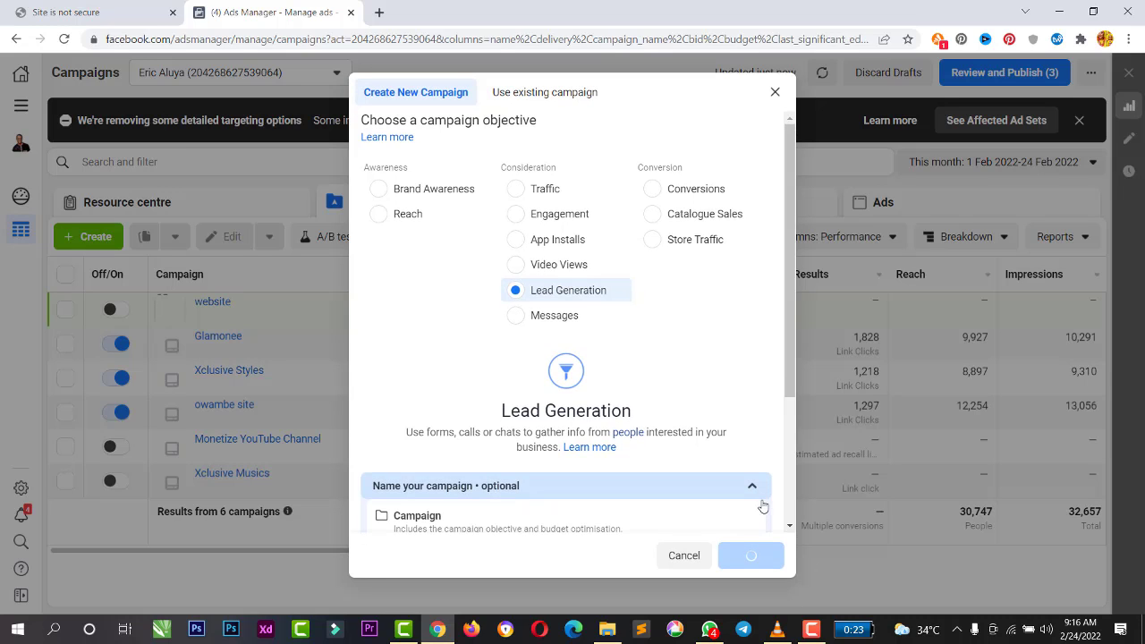
Enter 'Monetize YouTube Channel' as the campaign name.
{"action": "scroll", "coordinate": [559, 503], "scroll_direction": "down", "scroll_amount": 3}
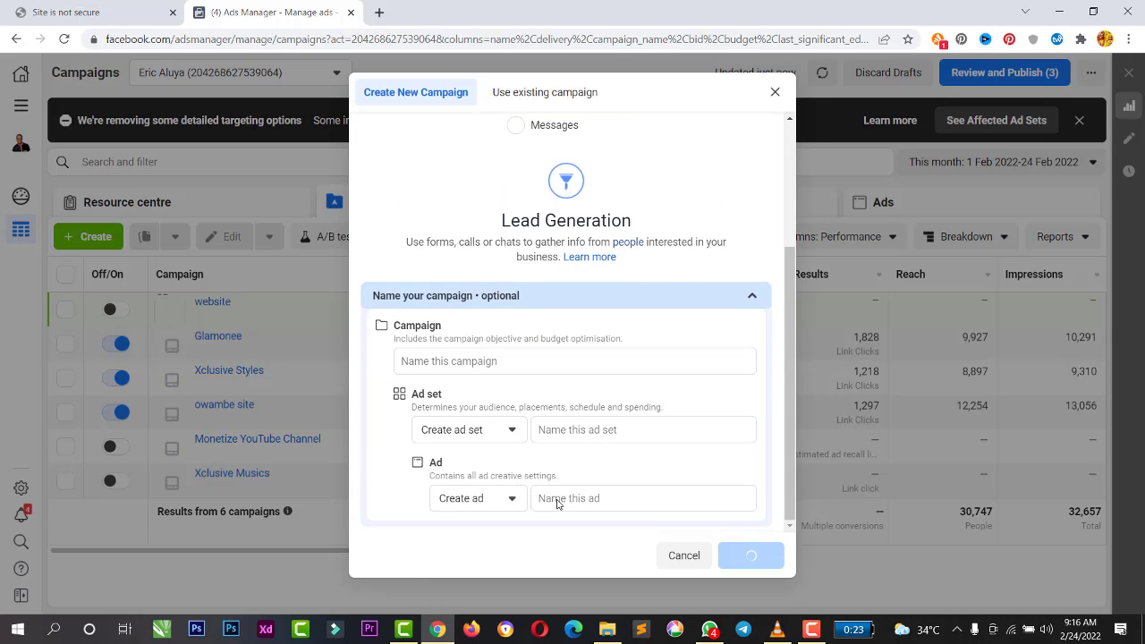
{"action": "left_click", "coordinate": [536, 362]}
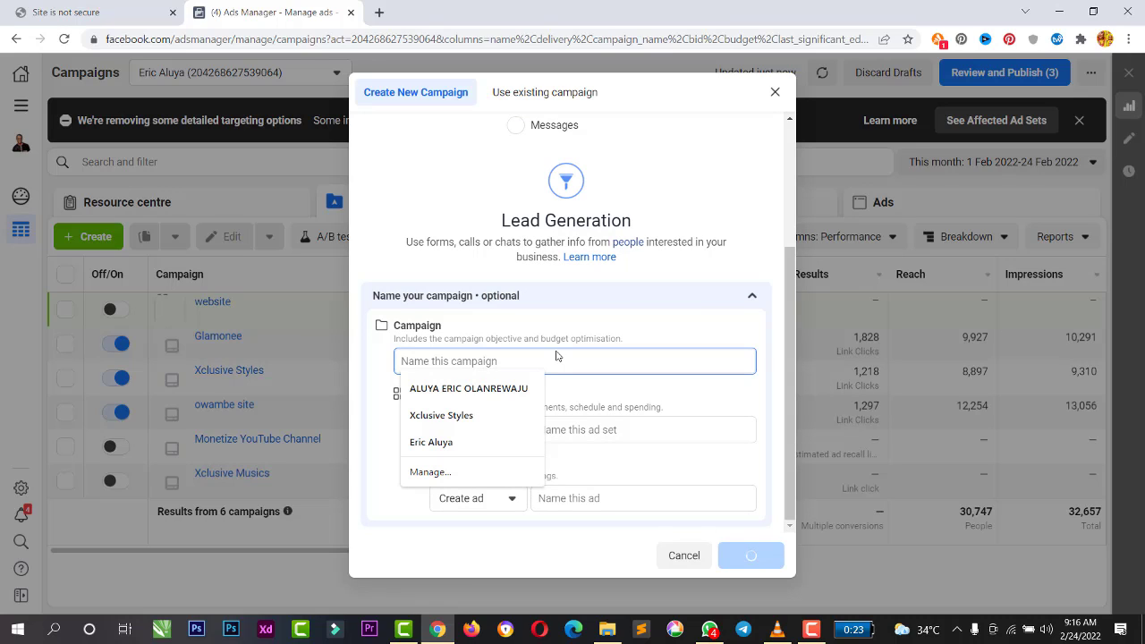
{"action": "type", "text": "M"}
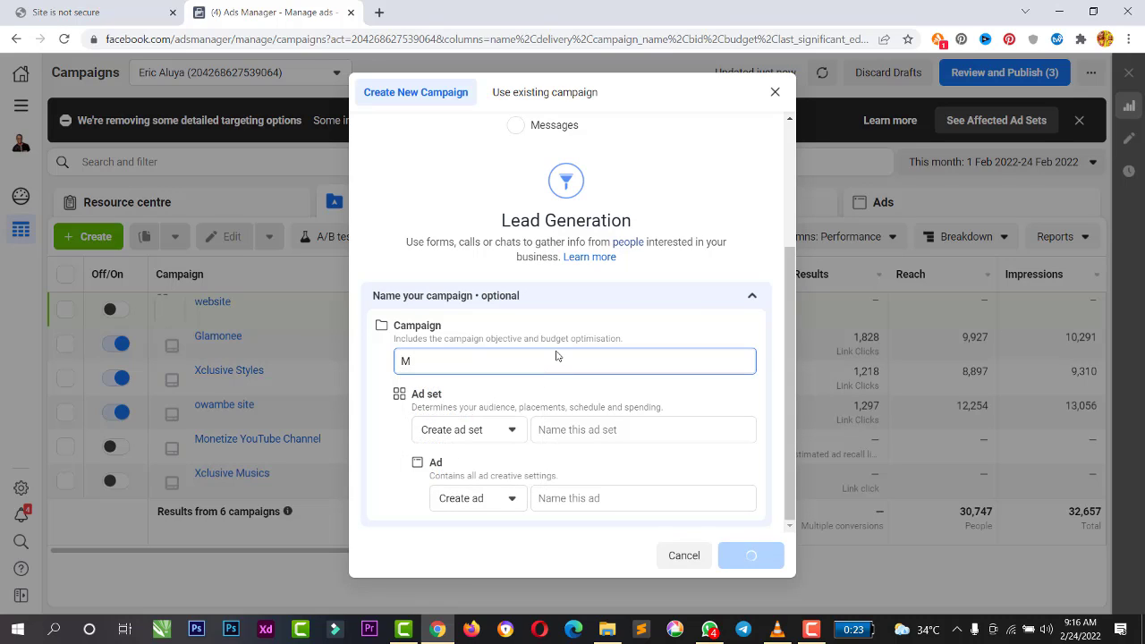
{"action": "type", "text": "onetize YouTube Channel"}
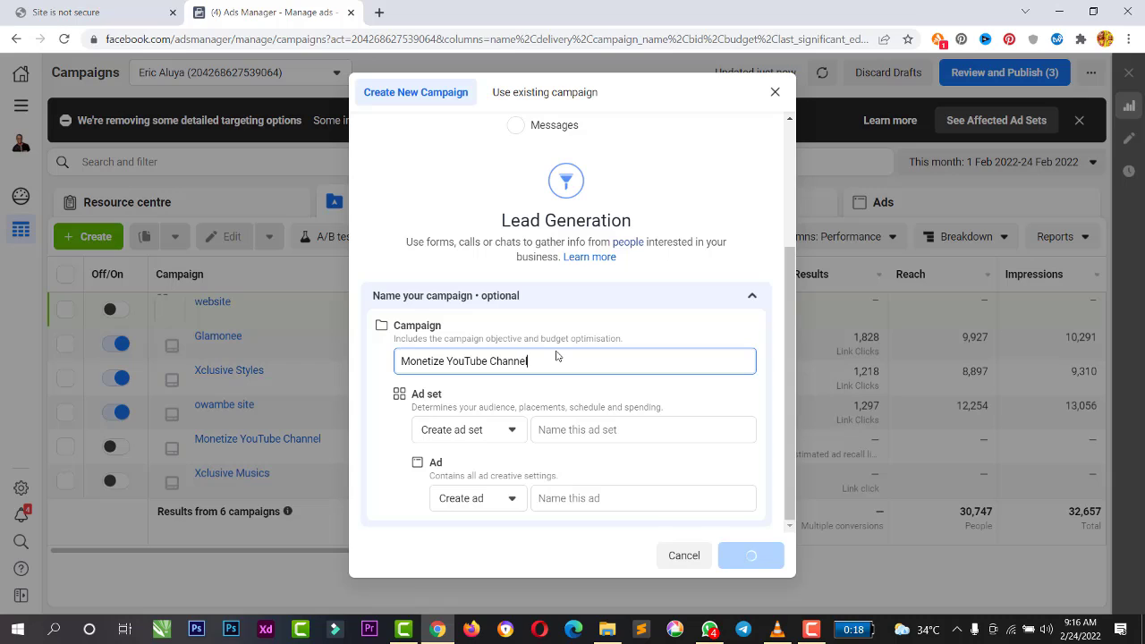
Check the Create ad set options without changing them, then bring up the tab's context menu.
{"action": "left_click", "coordinate": [594, 428]}
{"action": "left_click", "coordinate": [483, 436]}
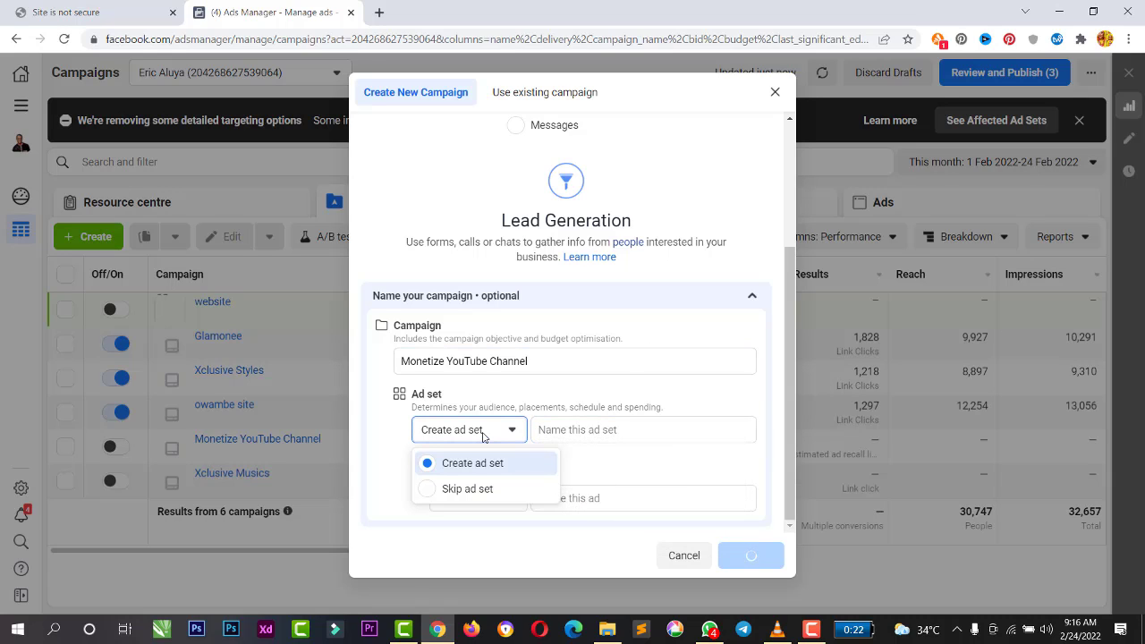
{"action": "left_click", "coordinate": [636, 459]}
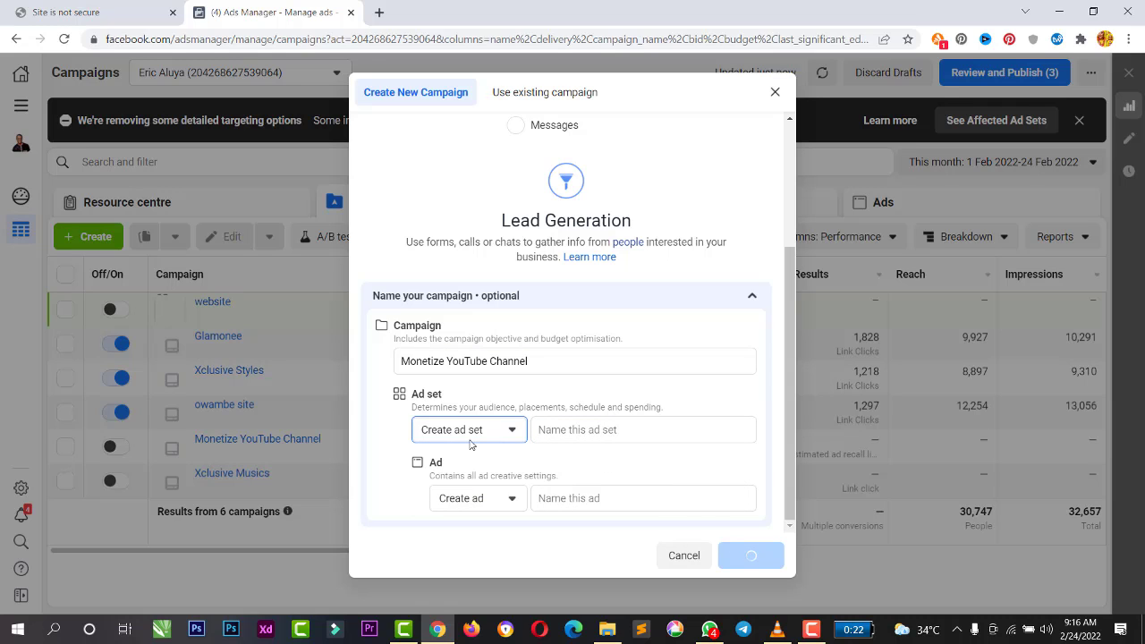
{"action": "scroll", "coordinate": [678, 409], "scroll_direction": "up", "scroll_amount": 2}
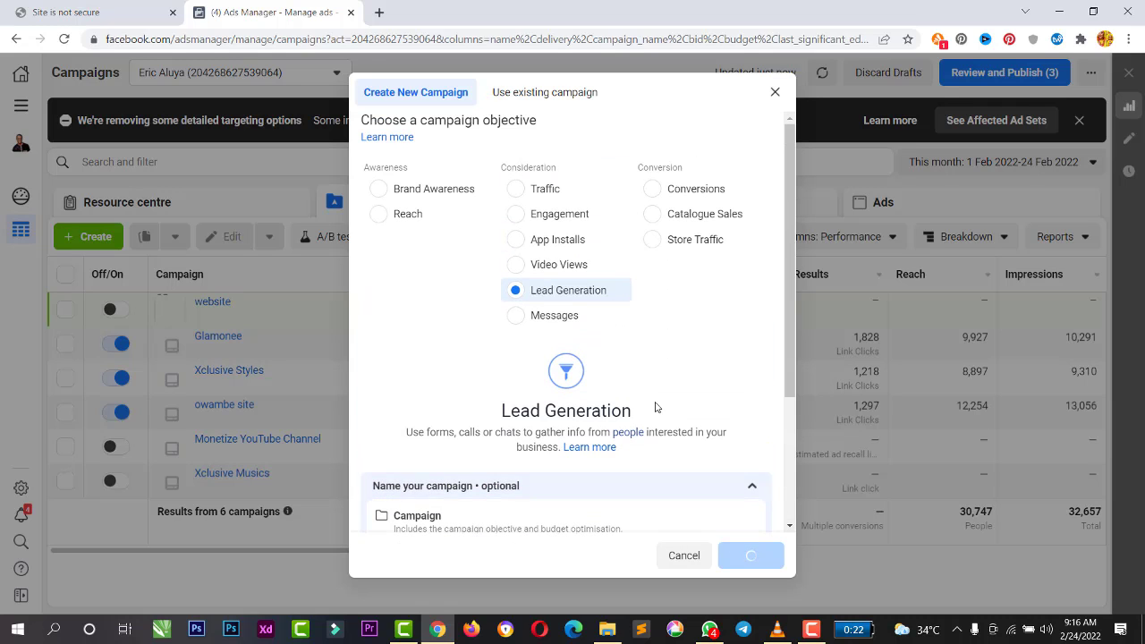
{"action": "scroll", "coordinate": [655, 407], "scroll_direction": "down", "scroll_amount": 2}
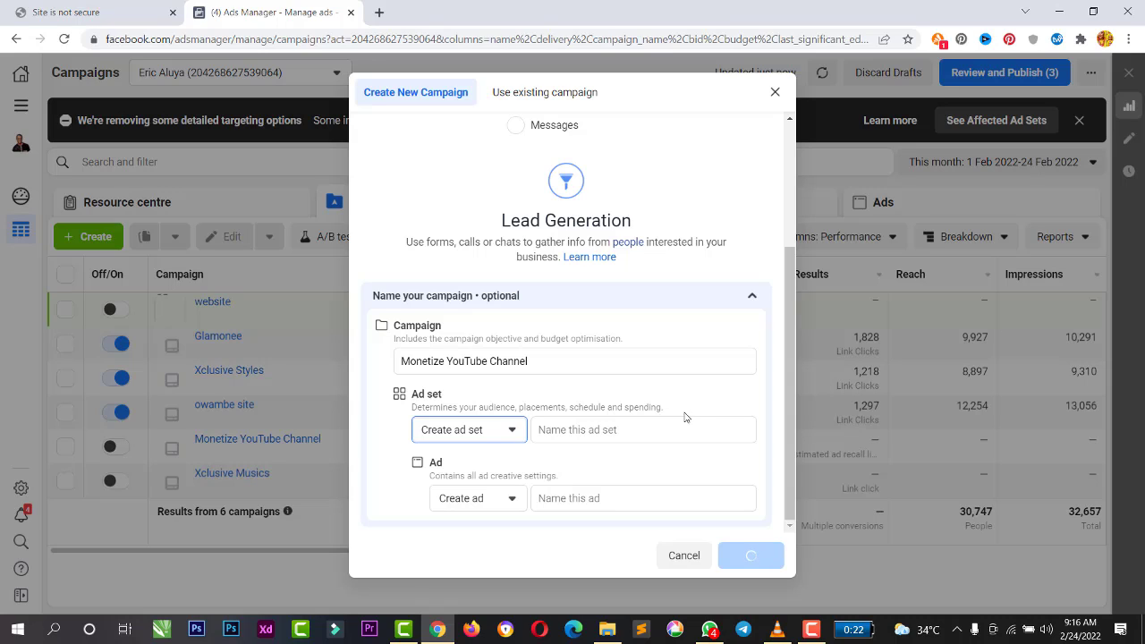
{"action": "right_click", "coordinate": [272, 17]}
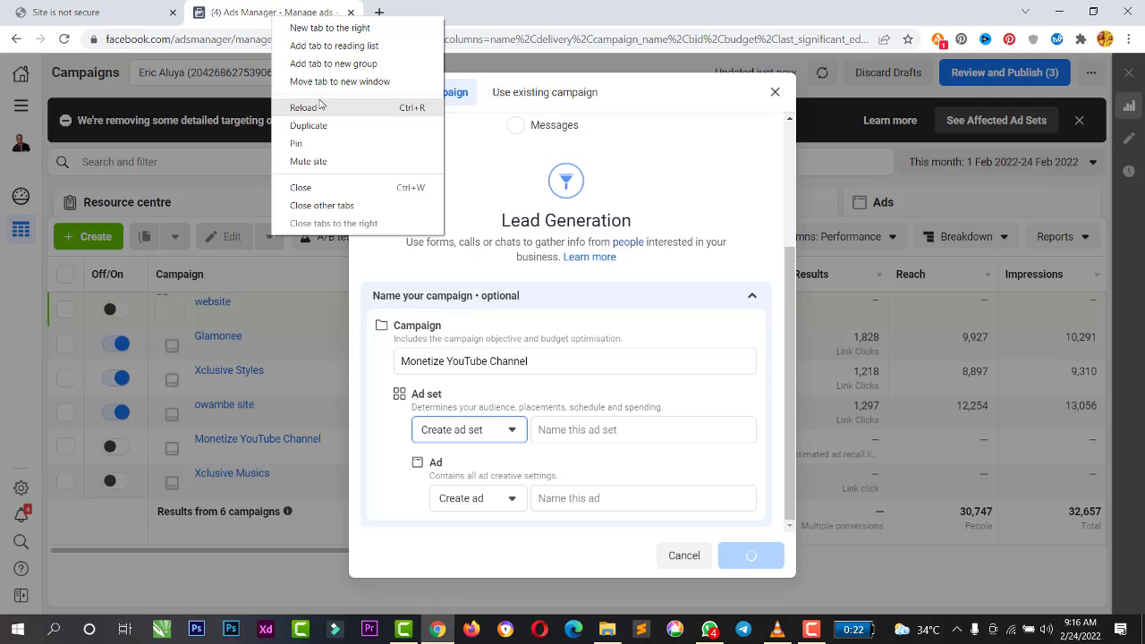
Reload Ads Manager, restart campaign creation with Lead Generation, and expand the naming section.
{"action": "left_click", "coordinate": [320, 103]}
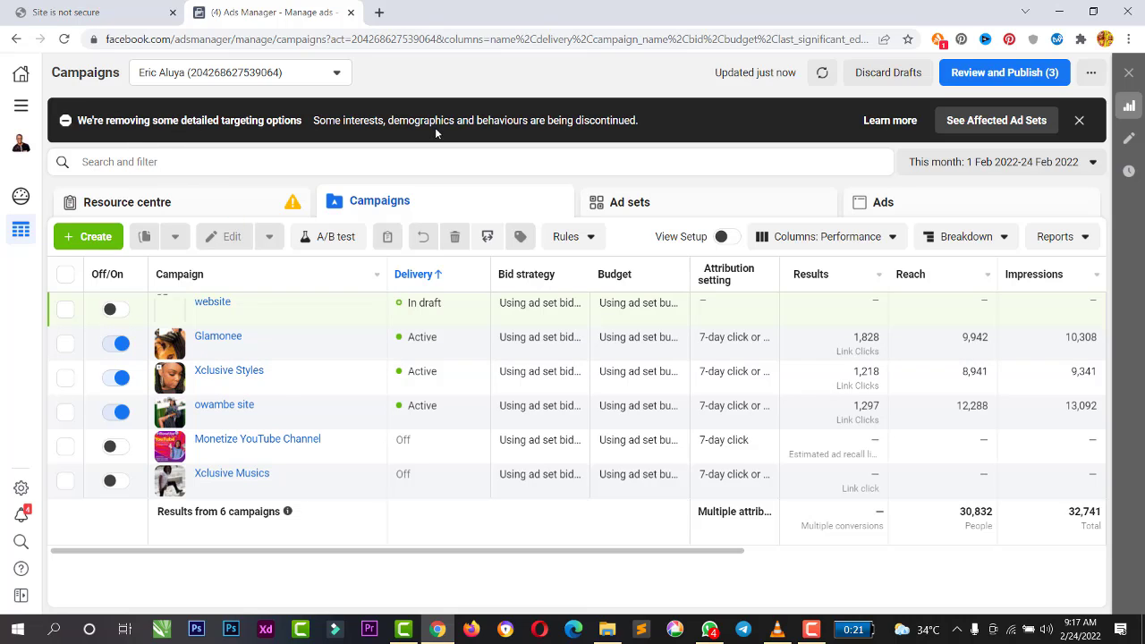
{"action": "left_click", "coordinate": [93, 238]}
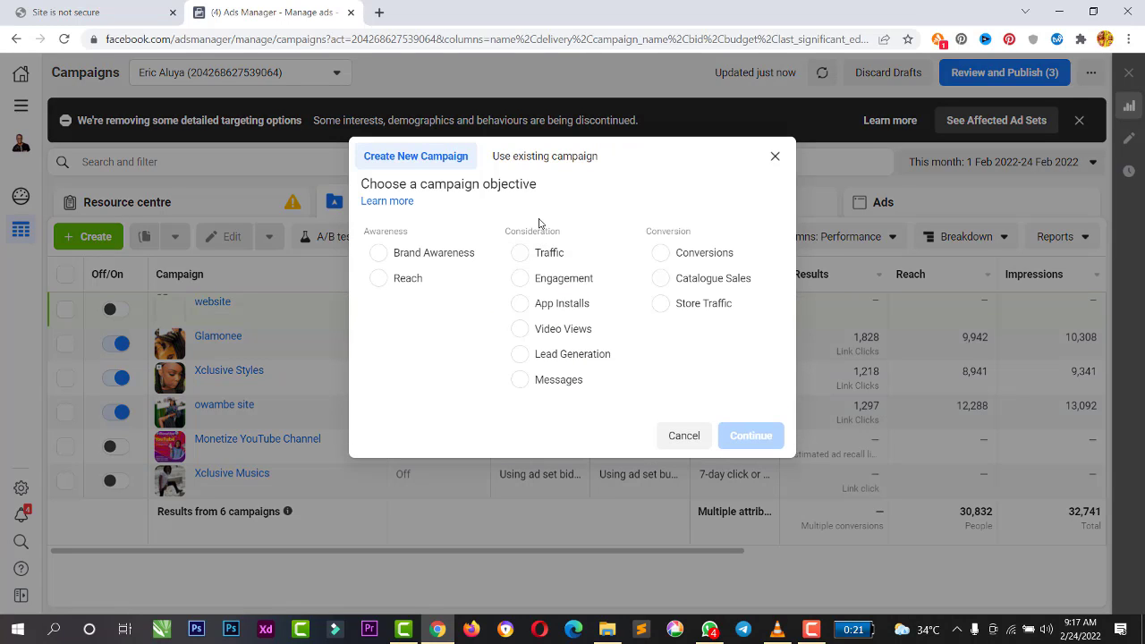
{"action": "left_click", "coordinate": [526, 357]}
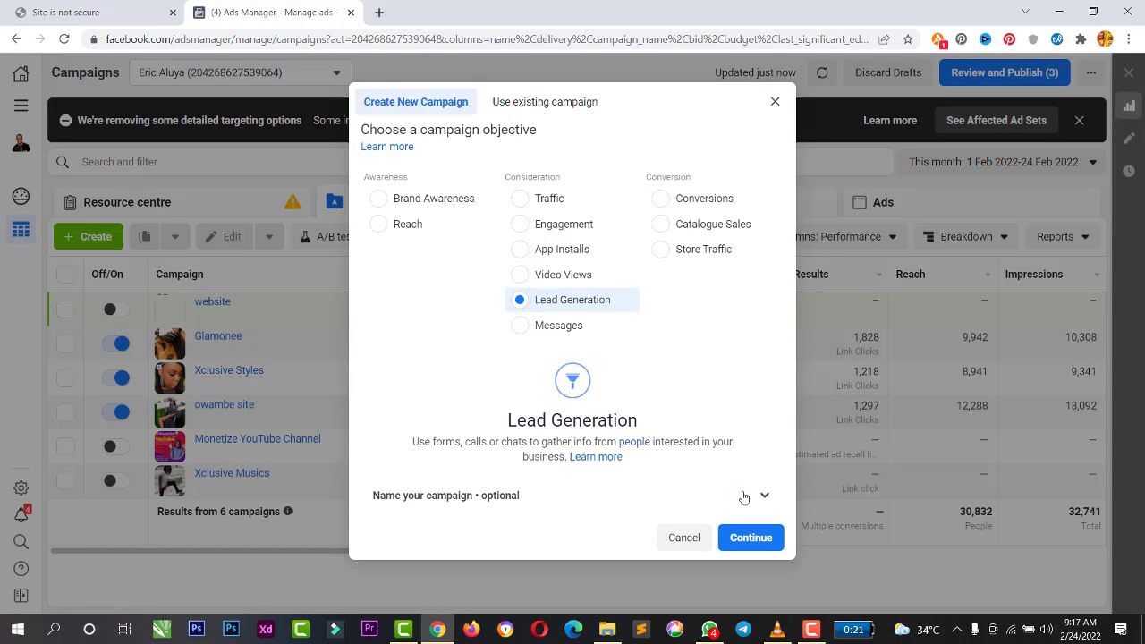
{"action": "left_click", "coordinate": [763, 496]}
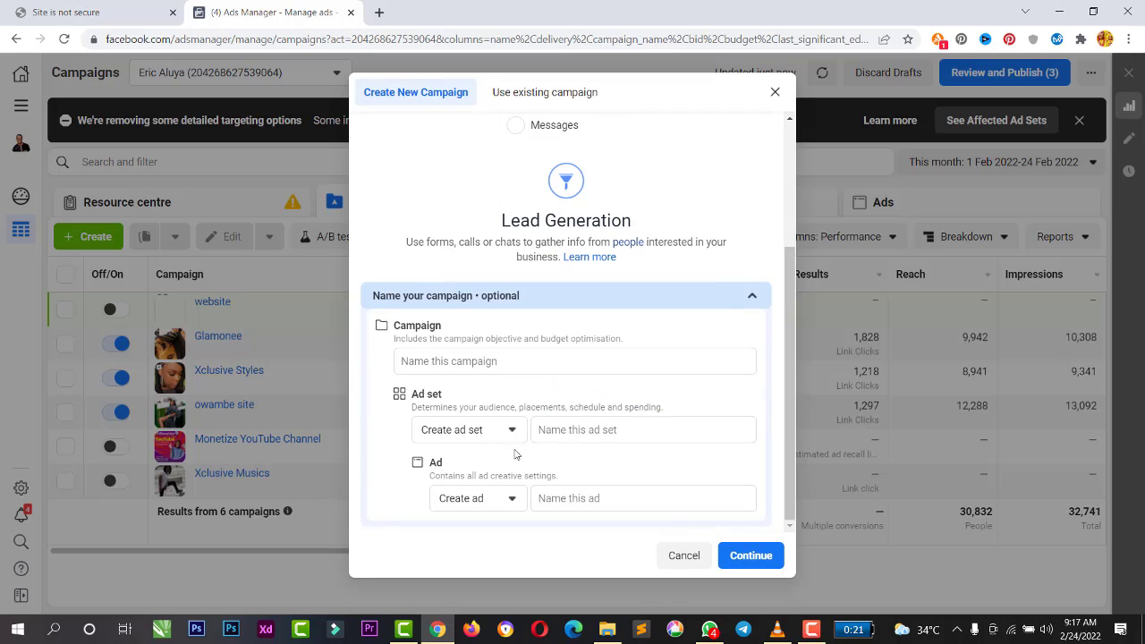
Name the campaign 'Monetize YouTube Channel', correcting stray letters first.
{"action": "left_click", "coordinate": [454, 365]}
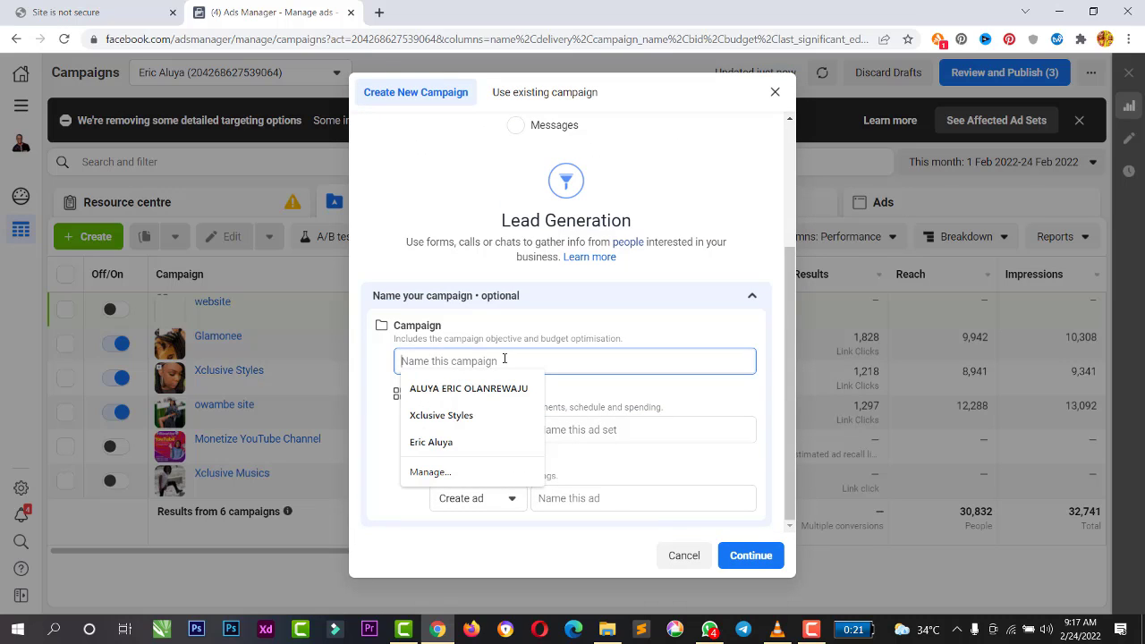
{"action": "type", "text": "N"}
{"action": "key", "text": "BackSpace"}
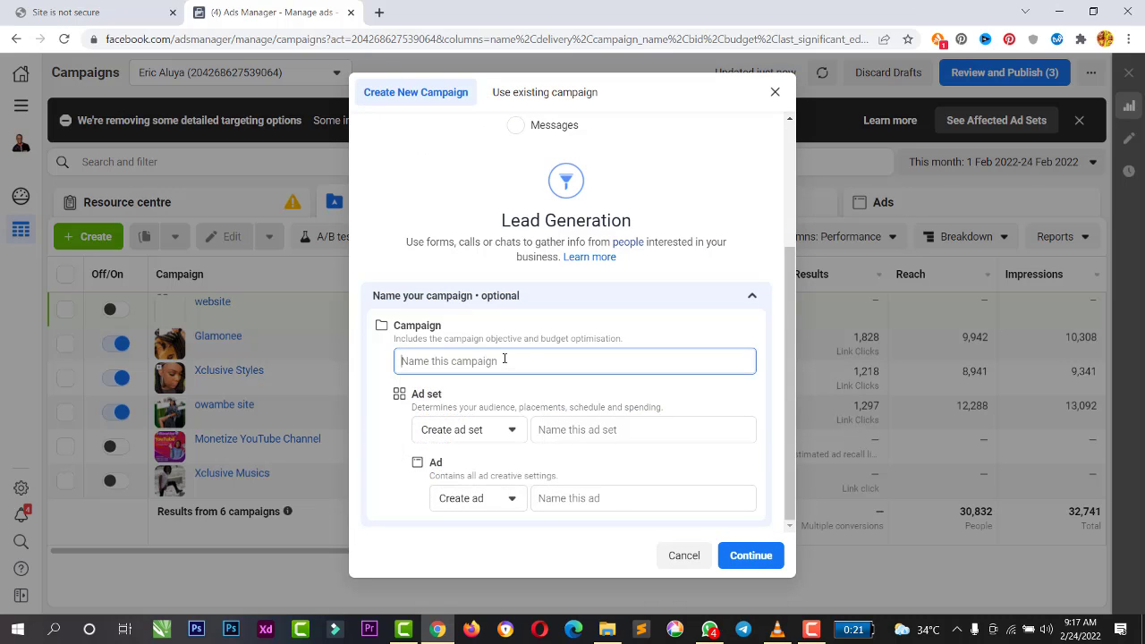
{"action": "type", "text": "M"}
{"action": "key", "text": "BackSpace"}
{"action": "type", "text": "Monetize YouTube Channel"}
Create the draft campaign and open the Special ad categories dropdown.
{"action": "left_click", "coordinate": [743, 556]}
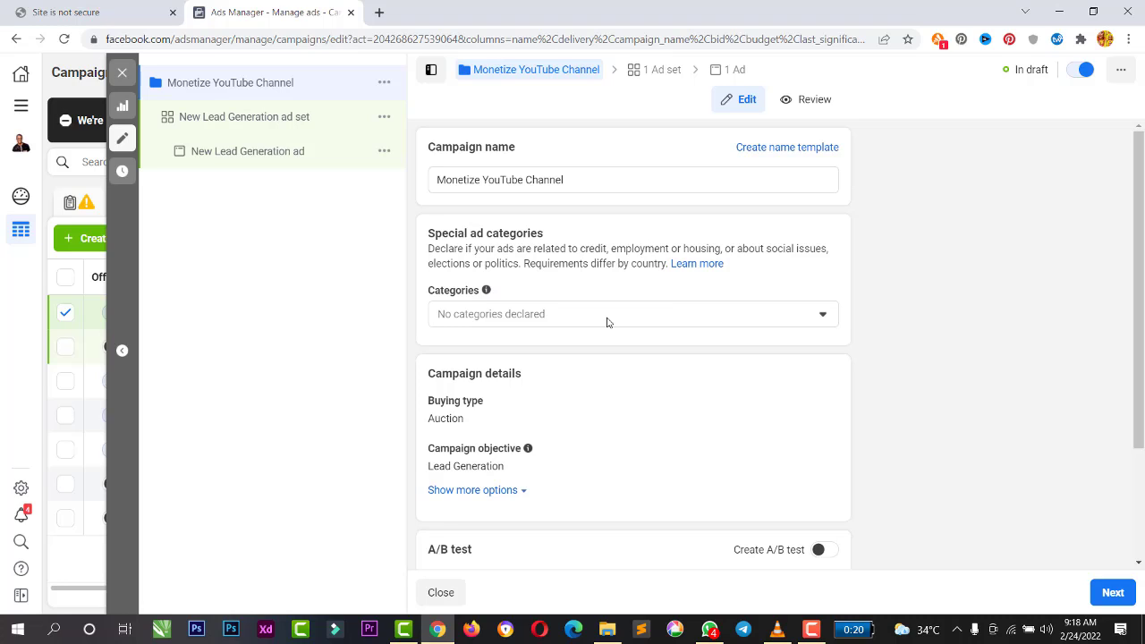
{"action": "left_click", "coordinate": [607, 322]}
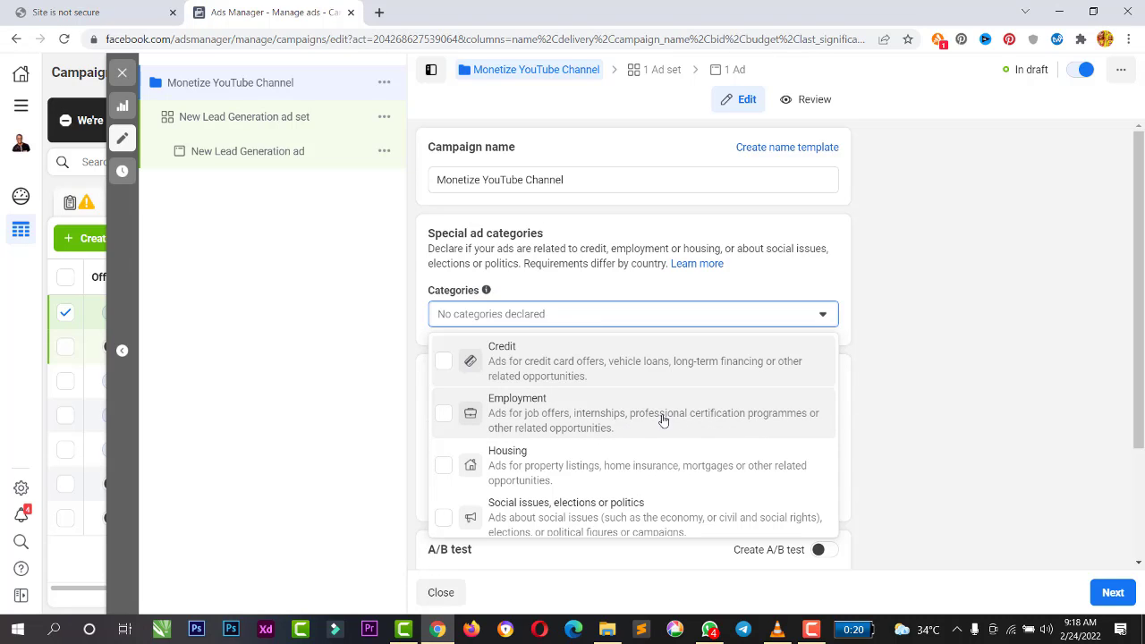
{"action": "scroll", "coordinate": [714, 462], "scroll_direction": "down", "scroll_amount": 1}
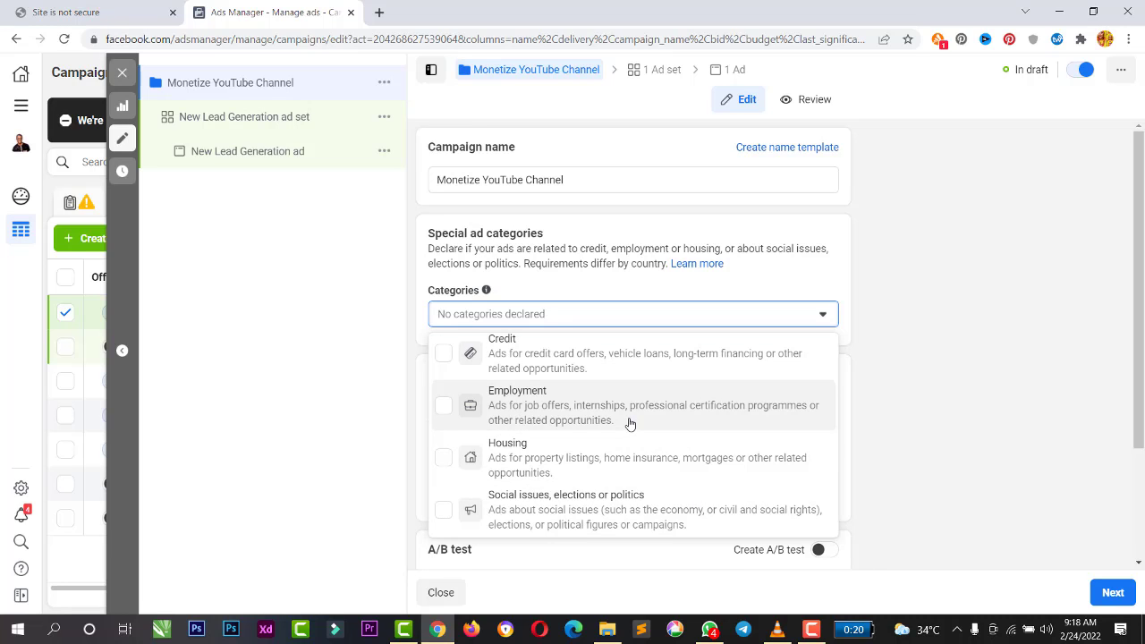
Declare Employment as the special ad category and keep Nigeria as the campaign country.
{"action": "left_click", "coordinate": [665, 416]}
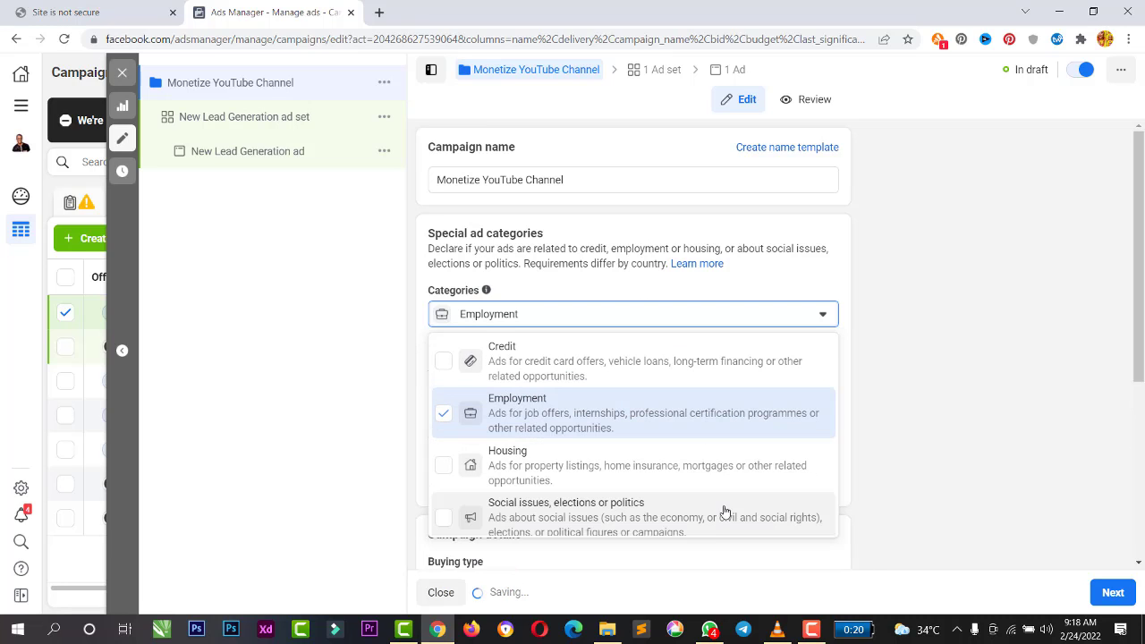
{"action": "left_click", "coordinate": [922, 474]}
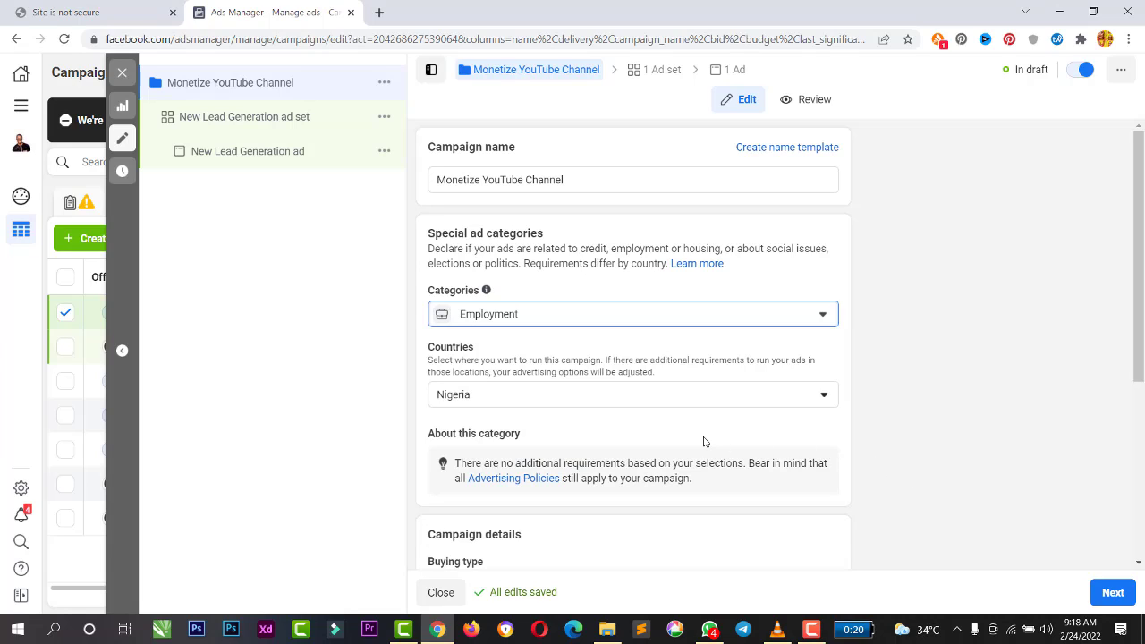
{"action": "left_click", "coordinate": [543, 404]}
{"action": "left_click", "coordinate": [543, 404]}
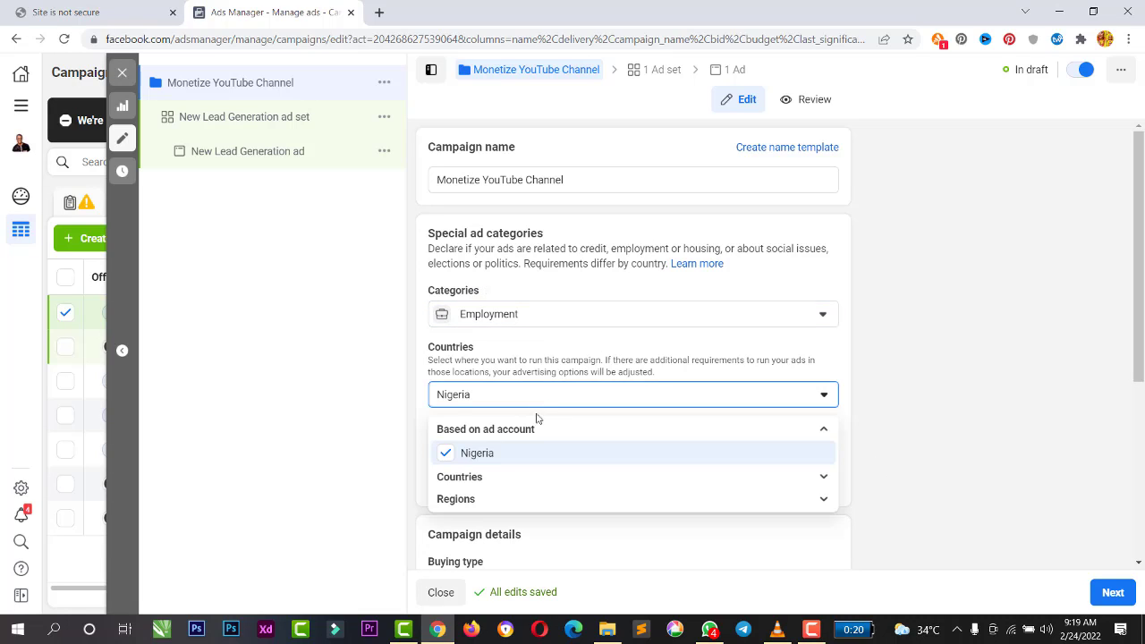
{"action": "left_click", "coordinate": [515, 464]}
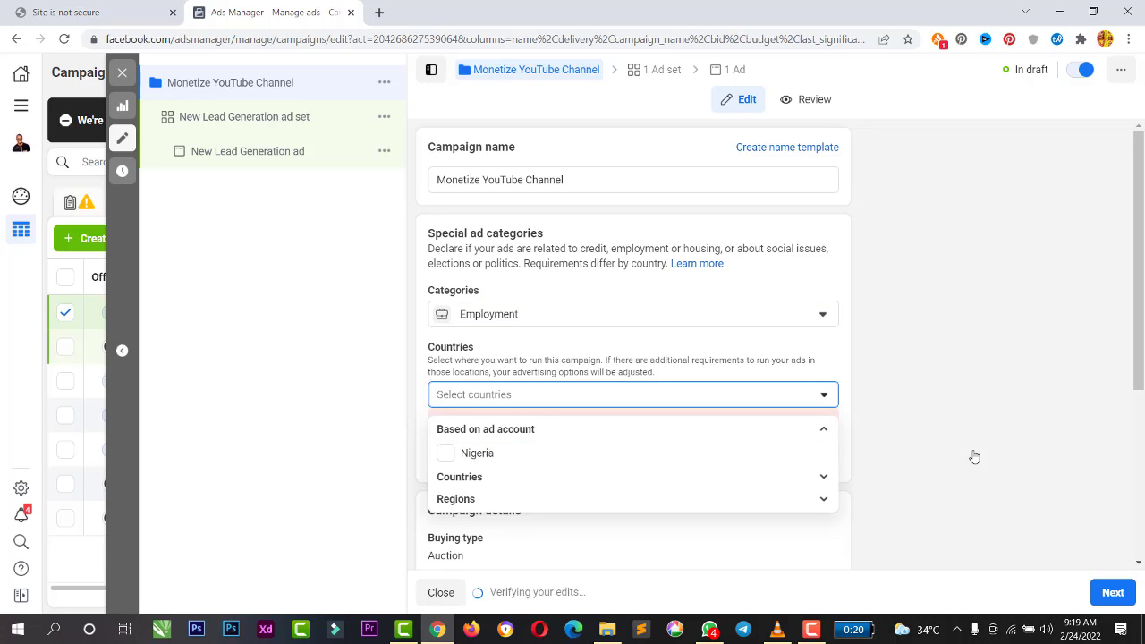
{"action": "left_click", "coordinate": [477, 454]}
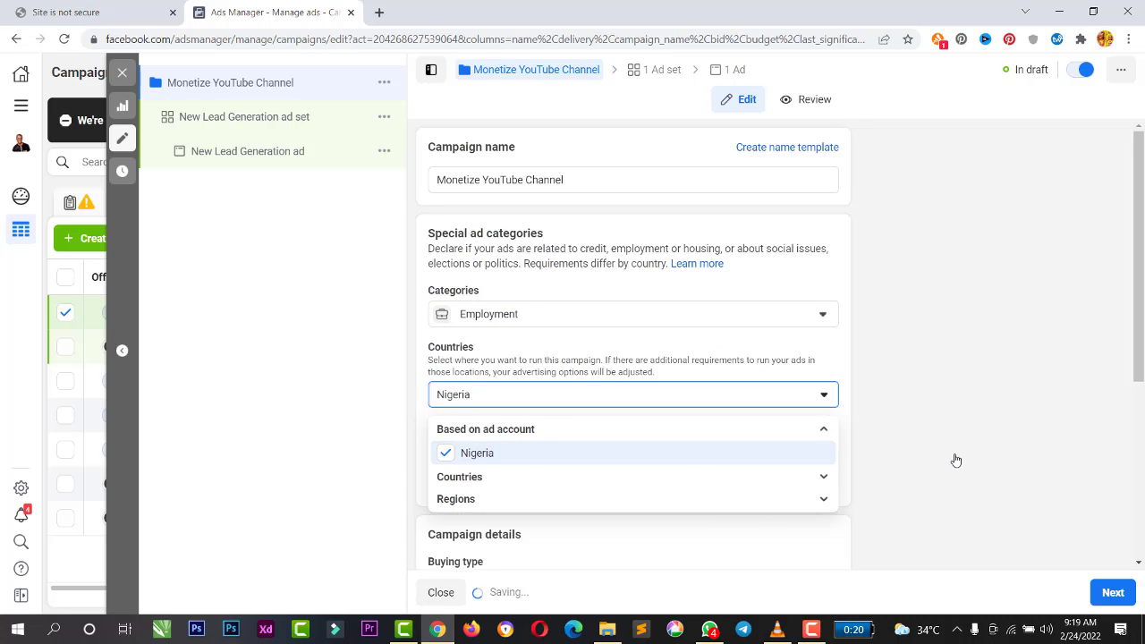
{"action": "left_click", "coordinate": [941, 467]}
Scroll through the campaign form and go on to the ad set settings.
{"action": "scroll", "coordinate": [940, 469], "scroll_direction": "down", "scroll_amount": 4}
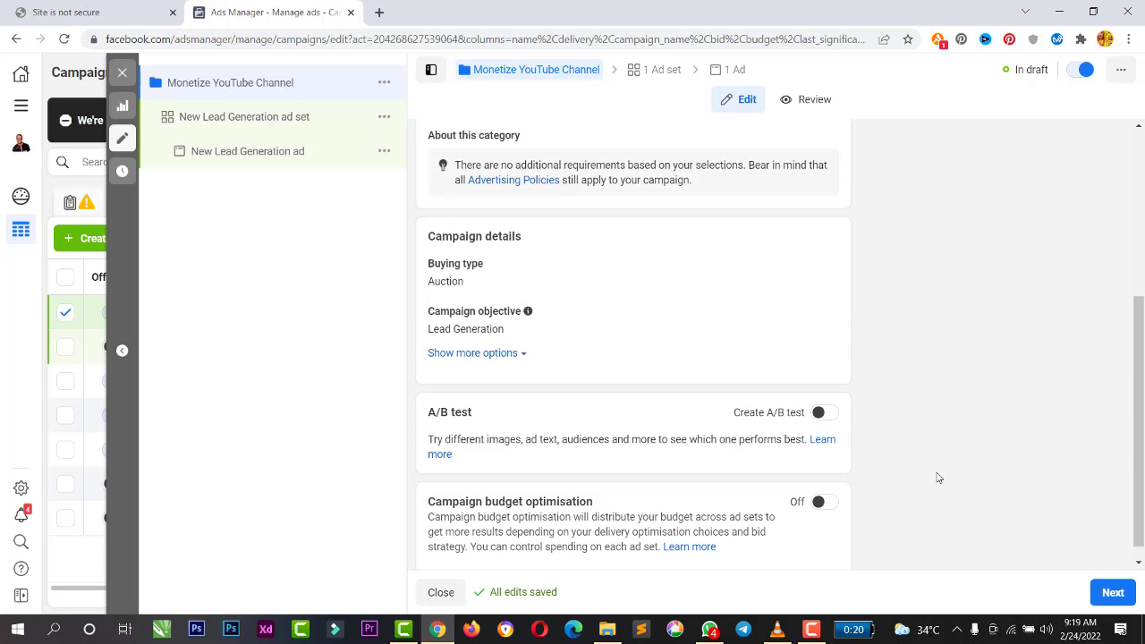
{"action": "scroll", "coordinate": [939, 478], "scroll_direction": "up", "scroll_amount": 4}
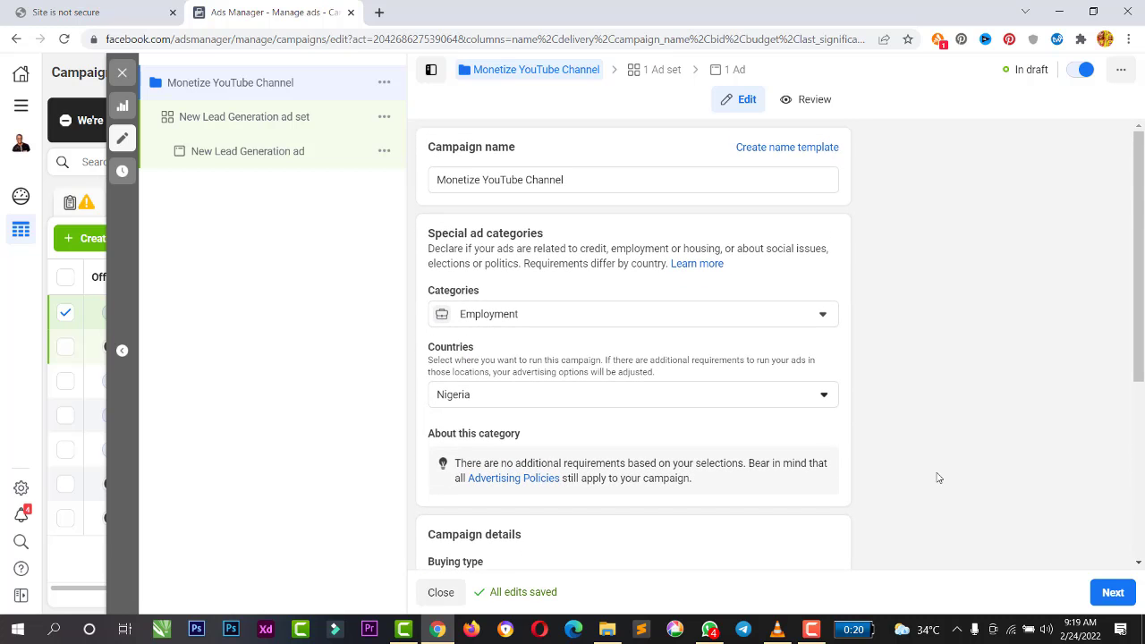
{"action": "scroll", "coordinate": [939, 477], "scroll_direction": "down", "scroll_amount": 3}
{"action": "scroll", "coordinate": [722, 401], "scroll_direction": "down", "scroll_amount": 1}
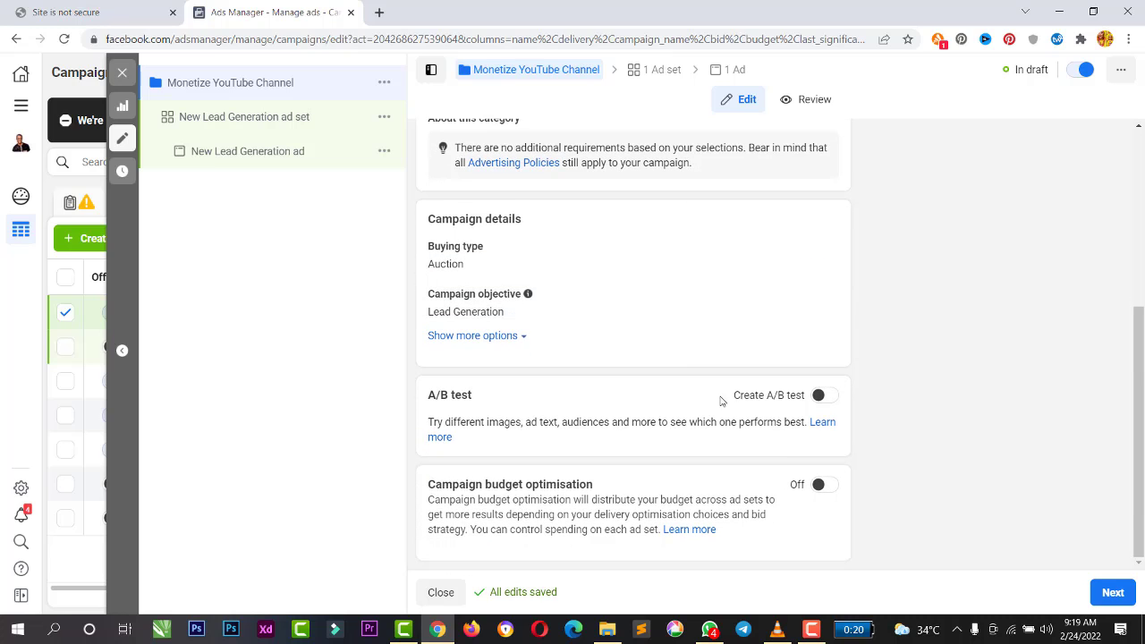
{"action": "left_click", "coordinate": [1113, 592]}
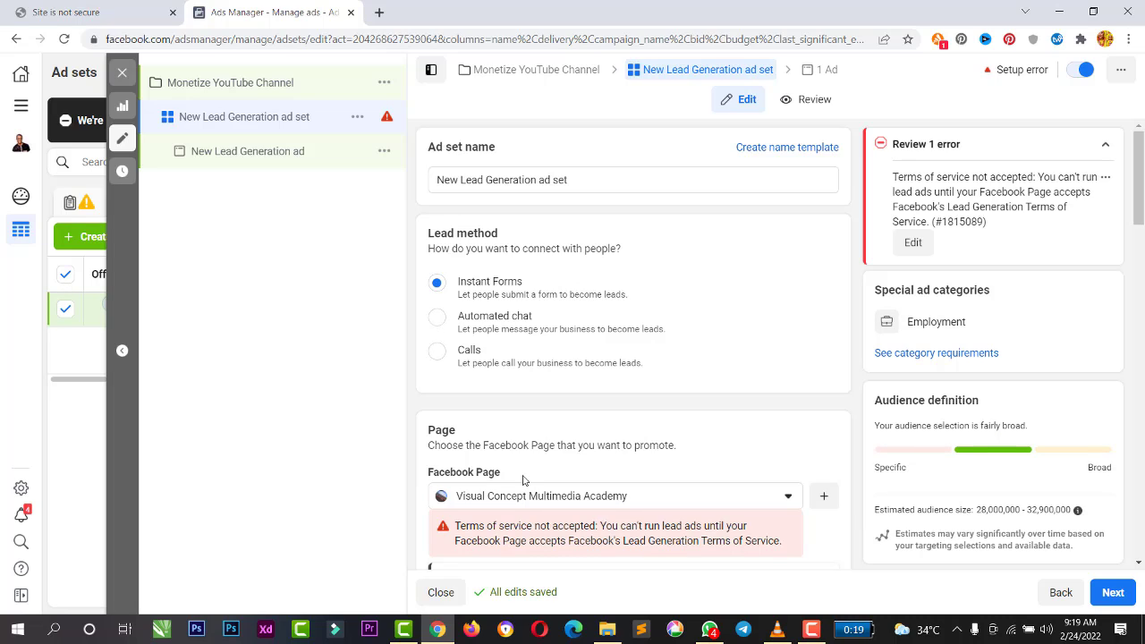
Switch the ad set's lead method to Calls and scroll to Budget & schedule.
{"action": "left_click", "coordinate": [448, 356]}
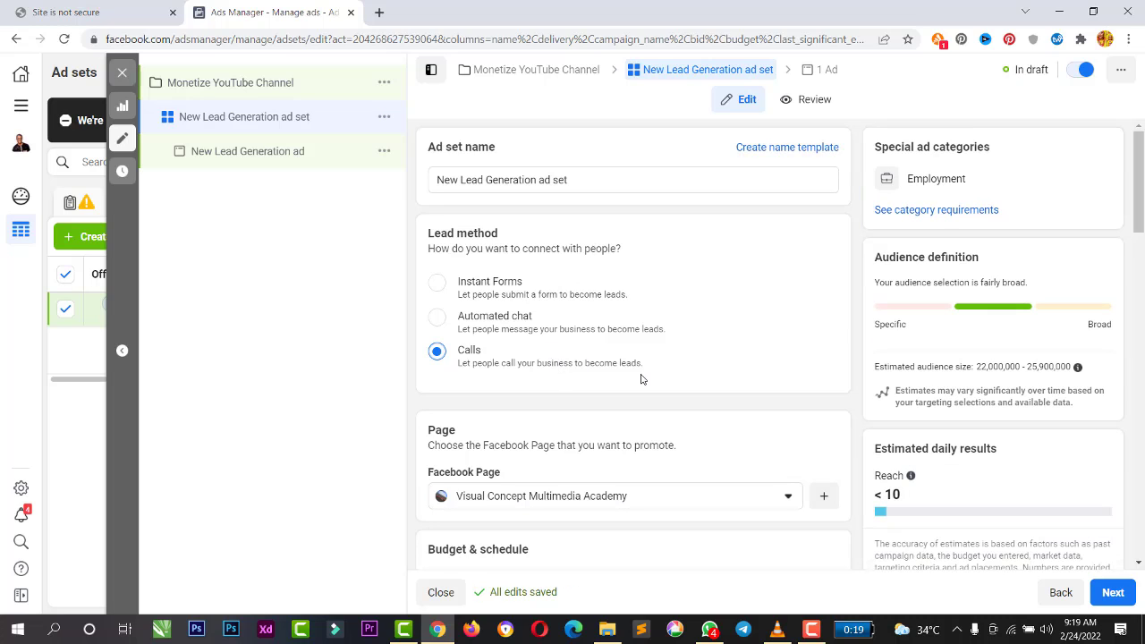
{"action": "scroll", "coordinate": [683, 389], "scroll_direction": "down", "scroll_amount": 2}
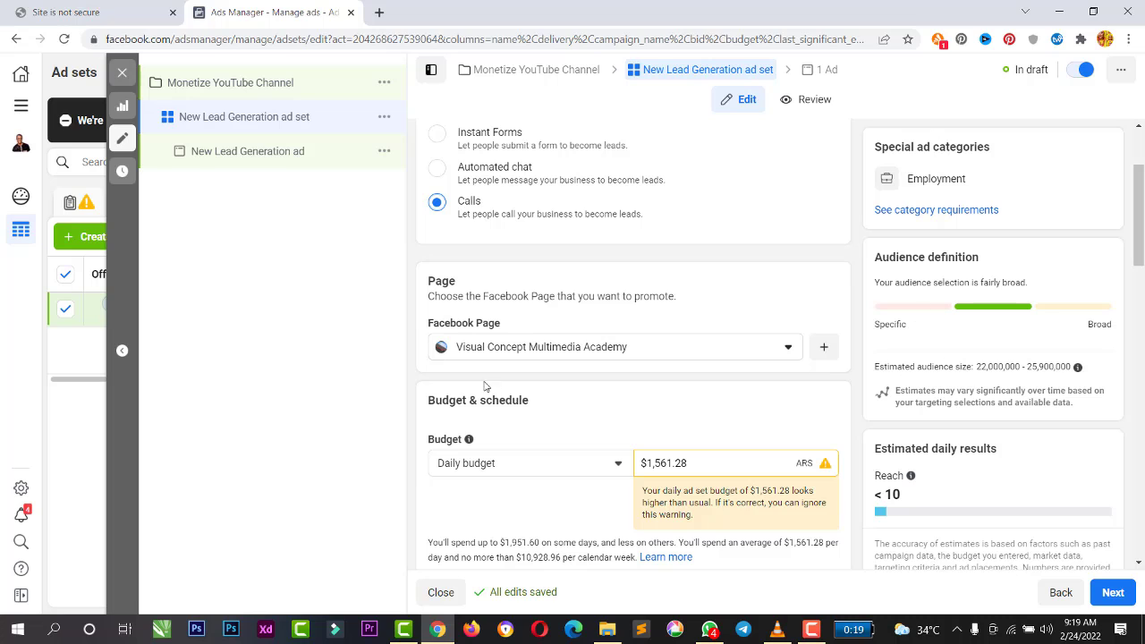
{"action": "scroll", "coordinate": [756, 430], "scroll_direction": "down", "scroll_amount": 1}
{"action": "scroll", "coordinate": [777, 443], "scroll_direction": "down", "scroll_amount": 2}
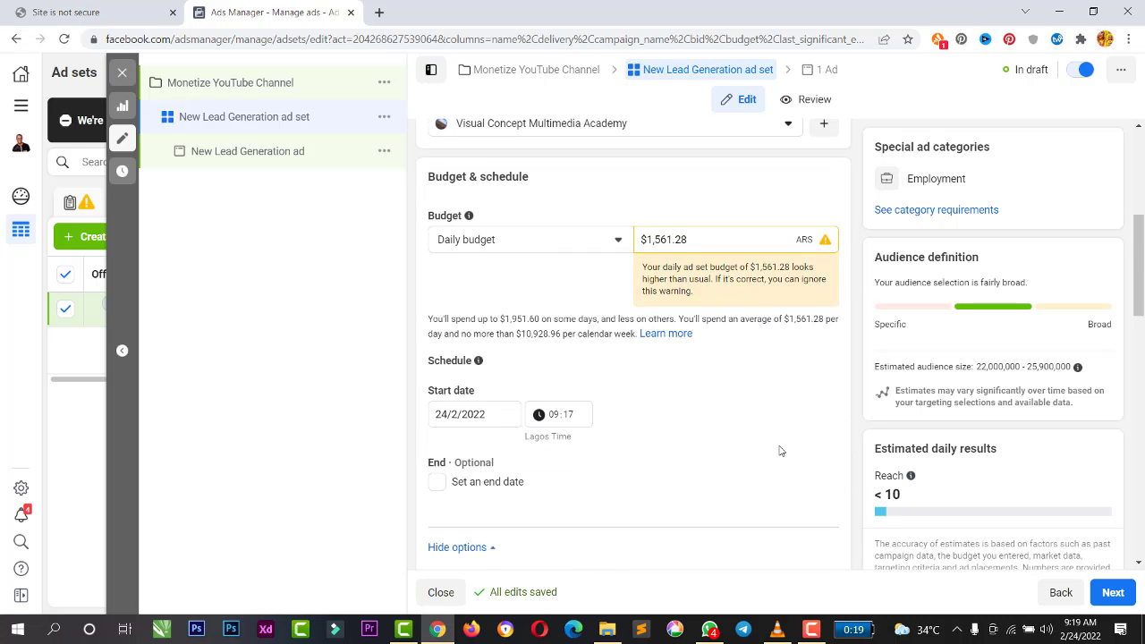
{"action": "scroll", "coordinate": [781, 451], "scroll_direction": "up", "scroll_amount": 1}
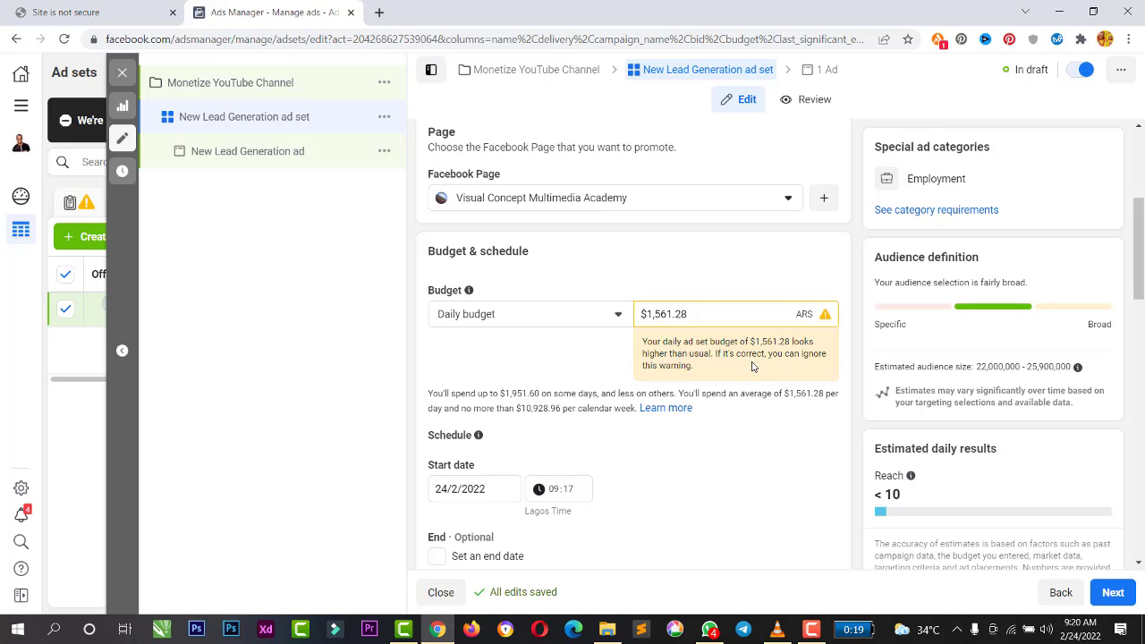
Change the daily budget from $1,561.28 to $106.20 after an 88.98 attempt fell below the minimum.
{"action": "left_click_drag", "start_coordinate": [691, 315], "coordinate": [648, 314]}
{"action": "type", "text": "8"}
{"action": "type", "text": "98"}
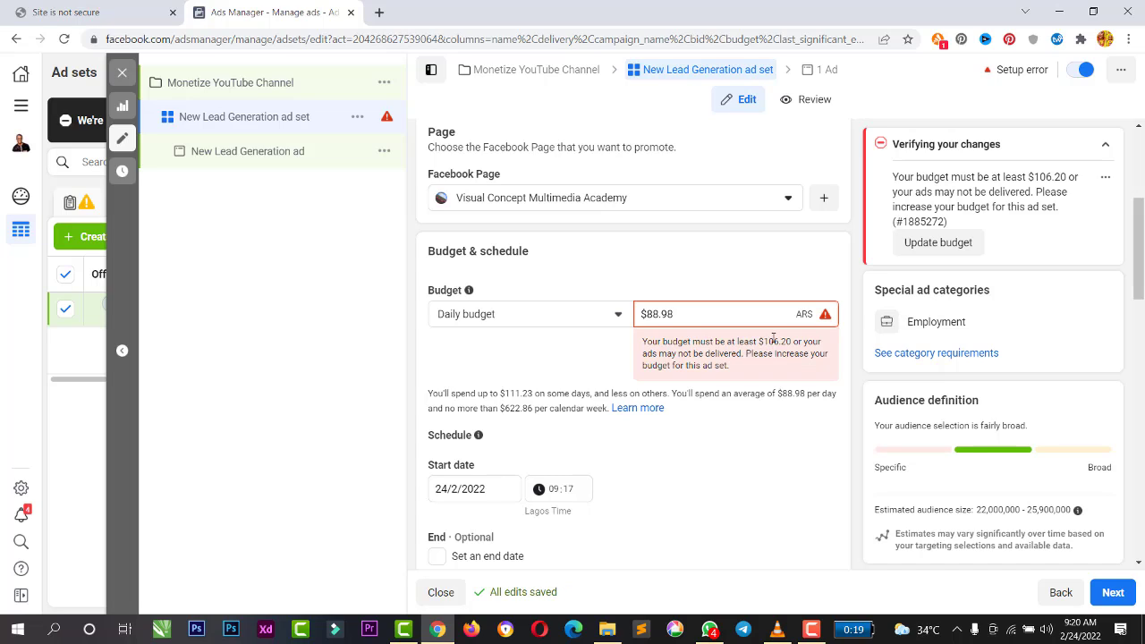
{"action": "key", "text": "BackSpace"}
{"action": "key", "text": "BackSpace"}
{"action": "key", "text": "BackSpace"}
{"action": "key", "text": "BackSpace"}
{"action": "type", "text": "1"}
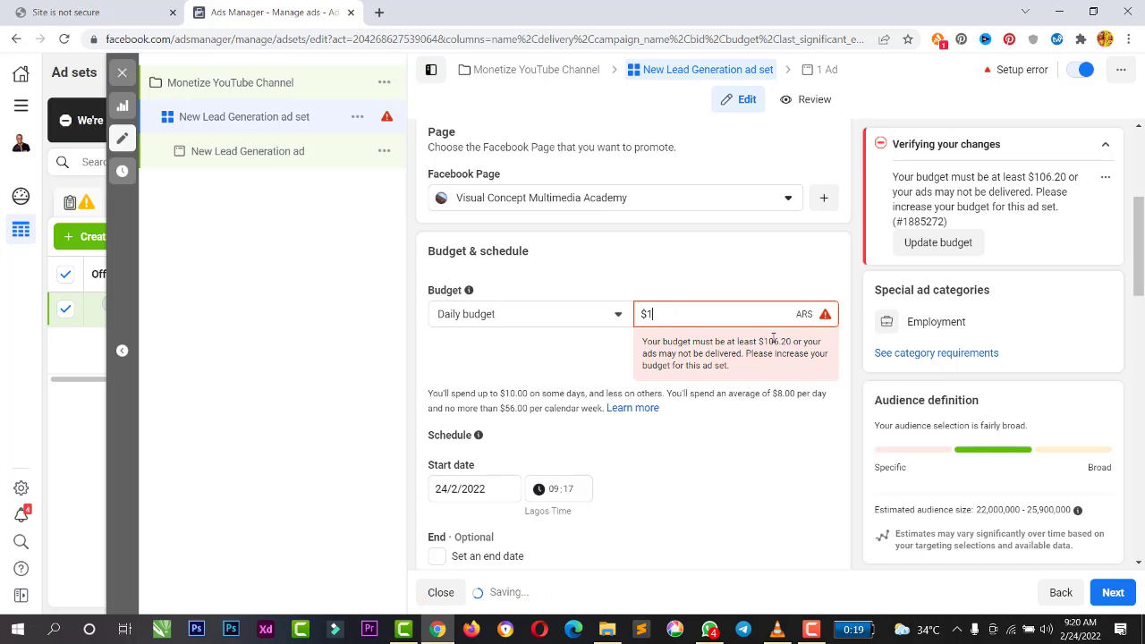
{"action": "type", "text": "06.20"}
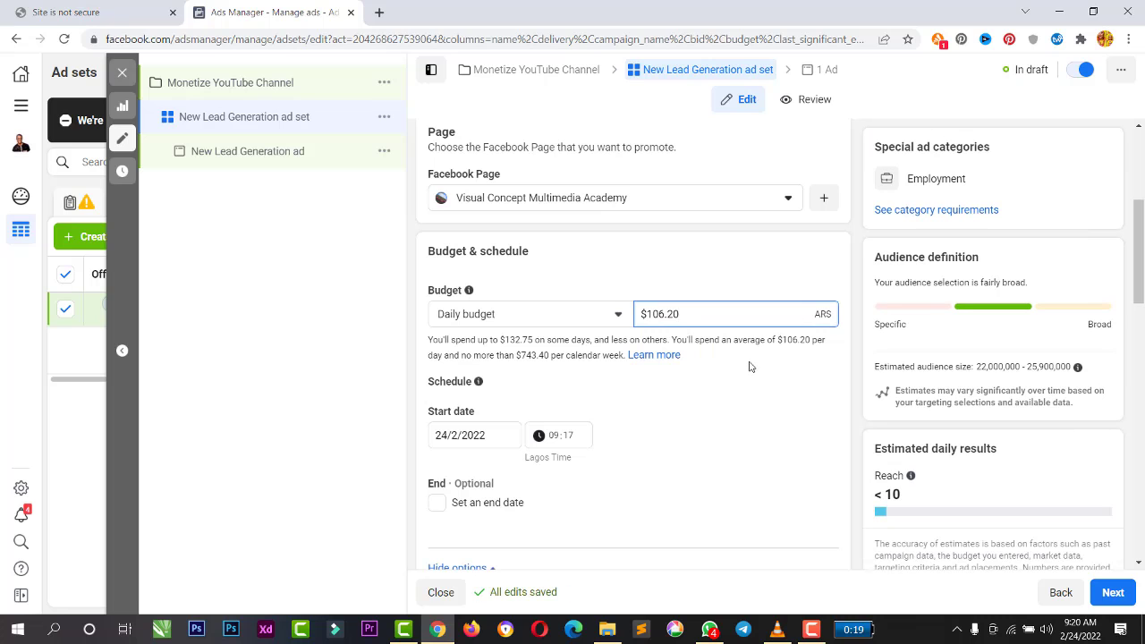
{"action": "scroll", "coordinate": [742, 425], "scroll_direction": "up", "scroll_amount": 3}
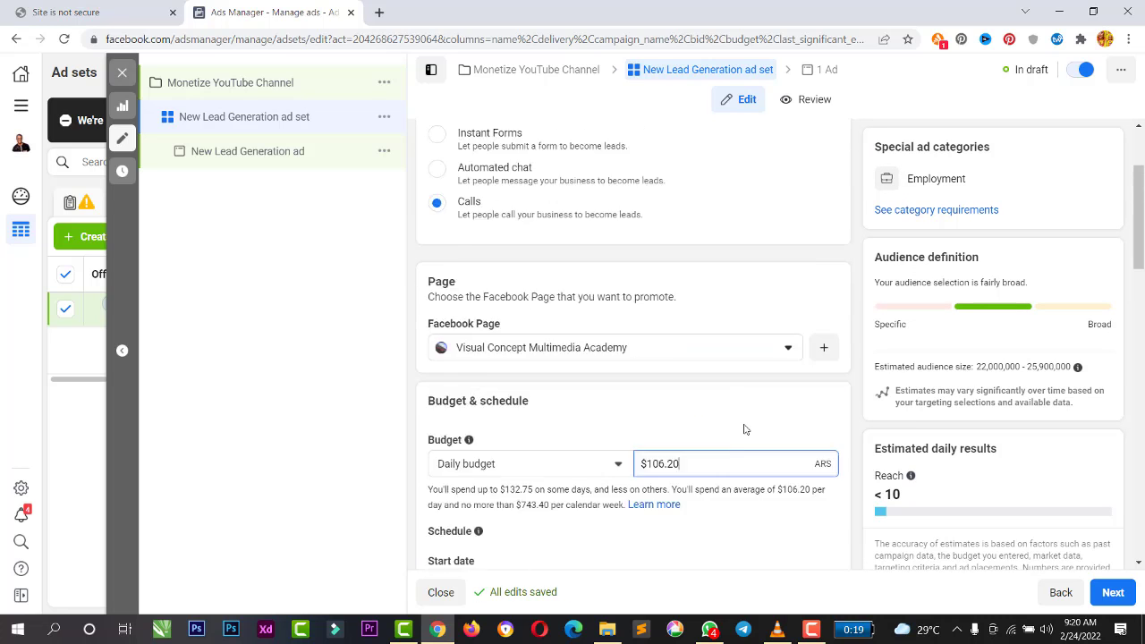
{"action": "scroll", "coordinate": [741, 434], "scroll_direction": "down", "scroll_amount": 1}
{"action": "scroll", "coordinate": [741, 434], "scroll_direction": "down", "scroll_amount": 3}
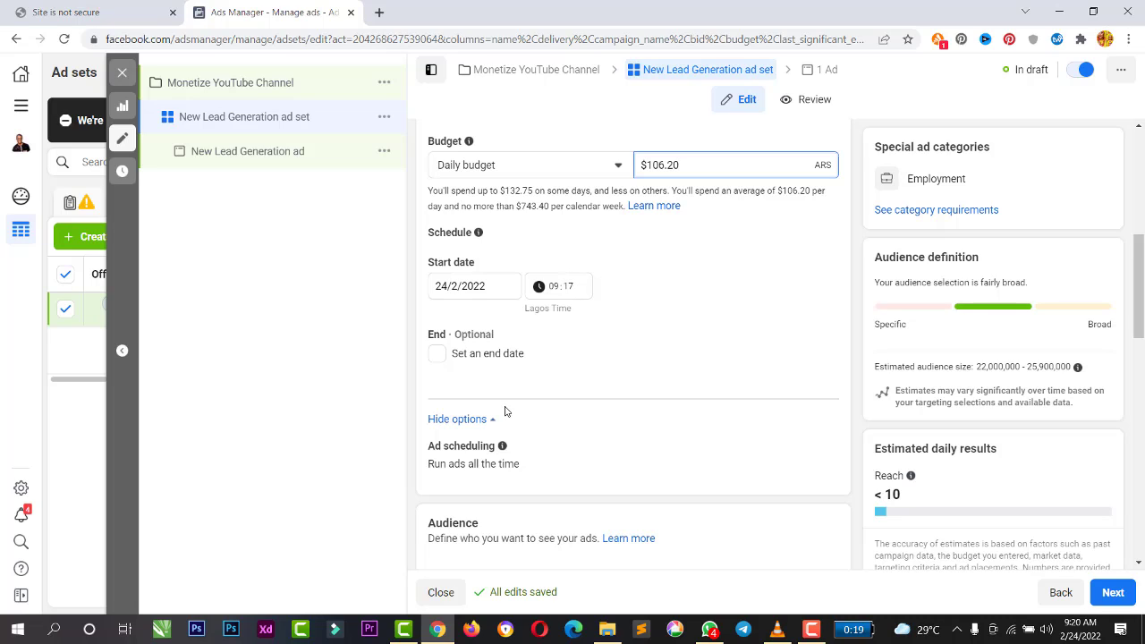
Turn on an end date and set it to 28 February 2022 at 00:00.
{"action": "left_click", "coordinate": [439, 357]}
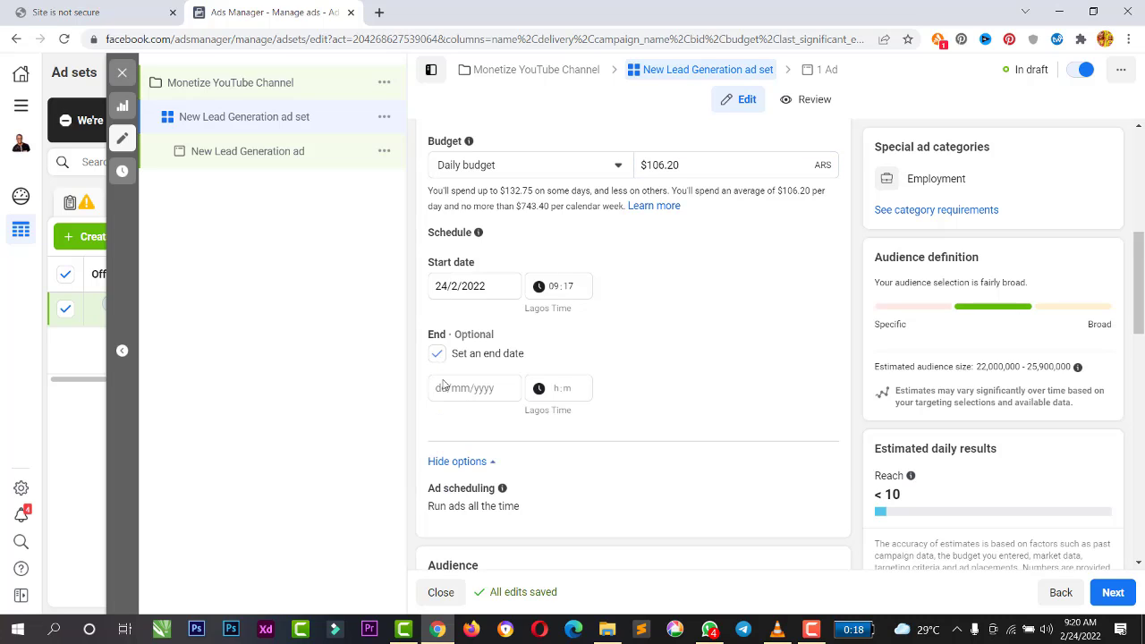
{"action": "left_click", "coordinate": [446, 389]}
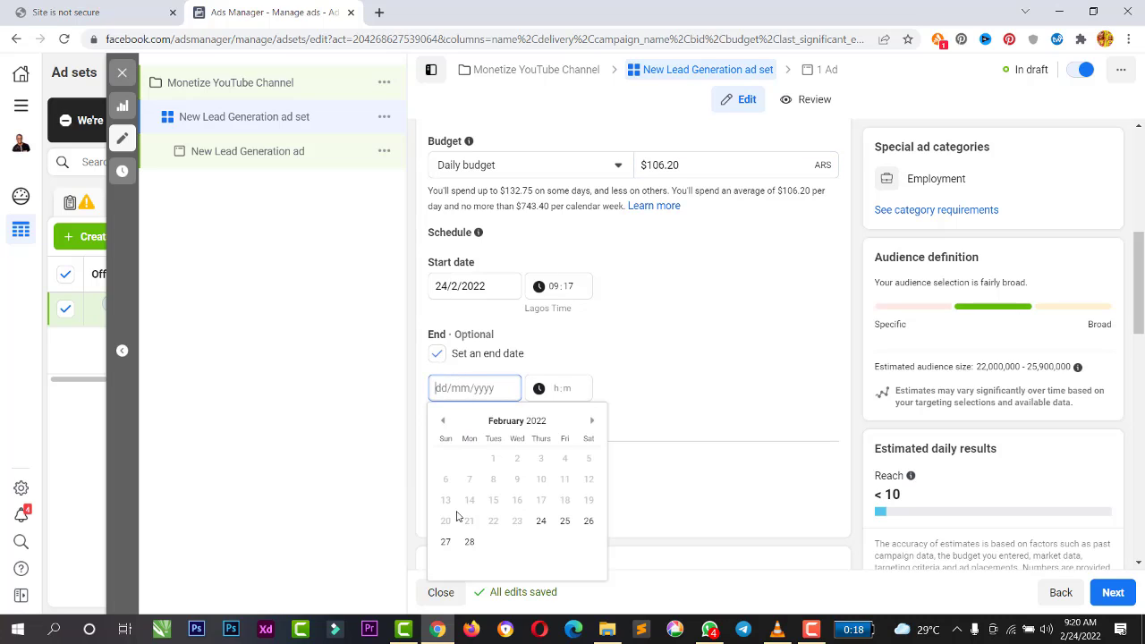
{"action": "left_click", "coordinate": [468, 541]}
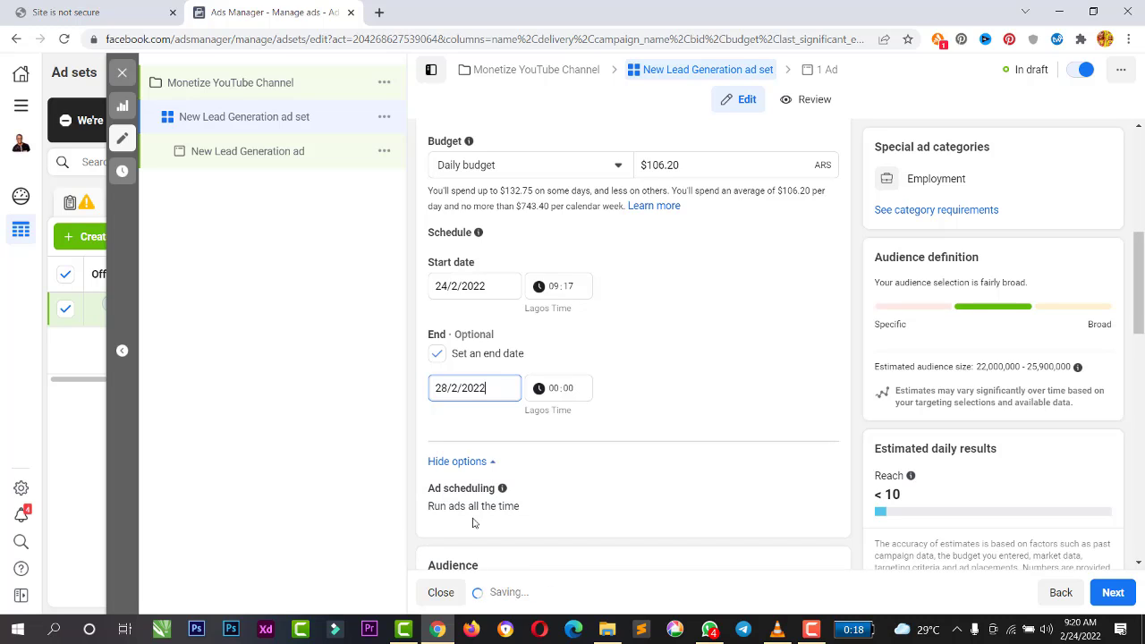
{"action": "left_click", "coordinate": [573, 390]}
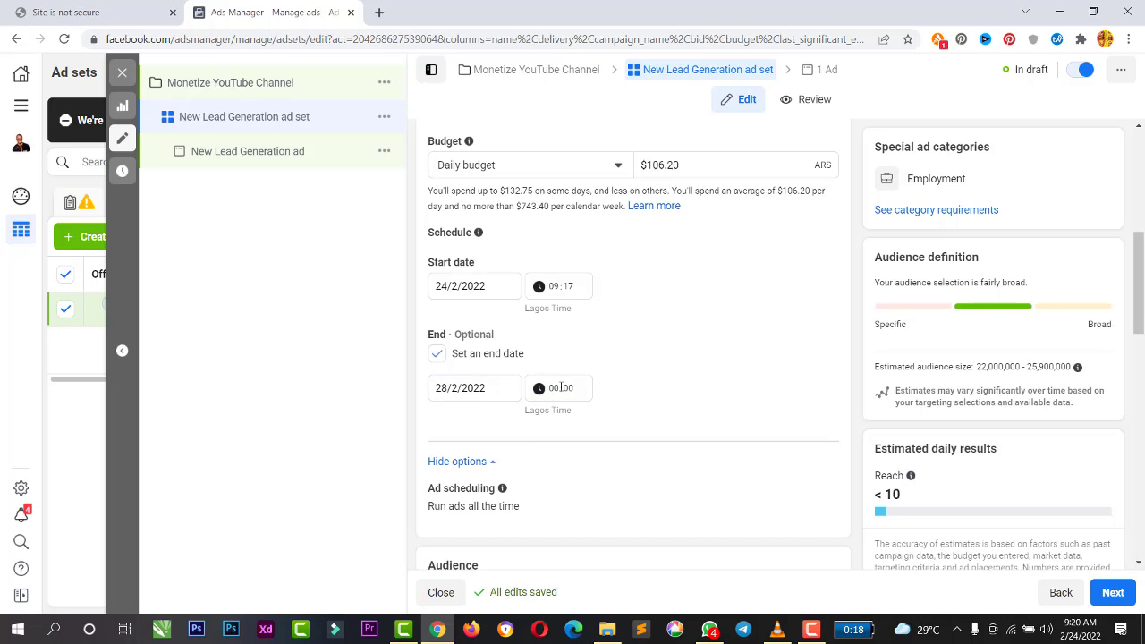
{"action": "left_click", "coordinate": [570, 391]}
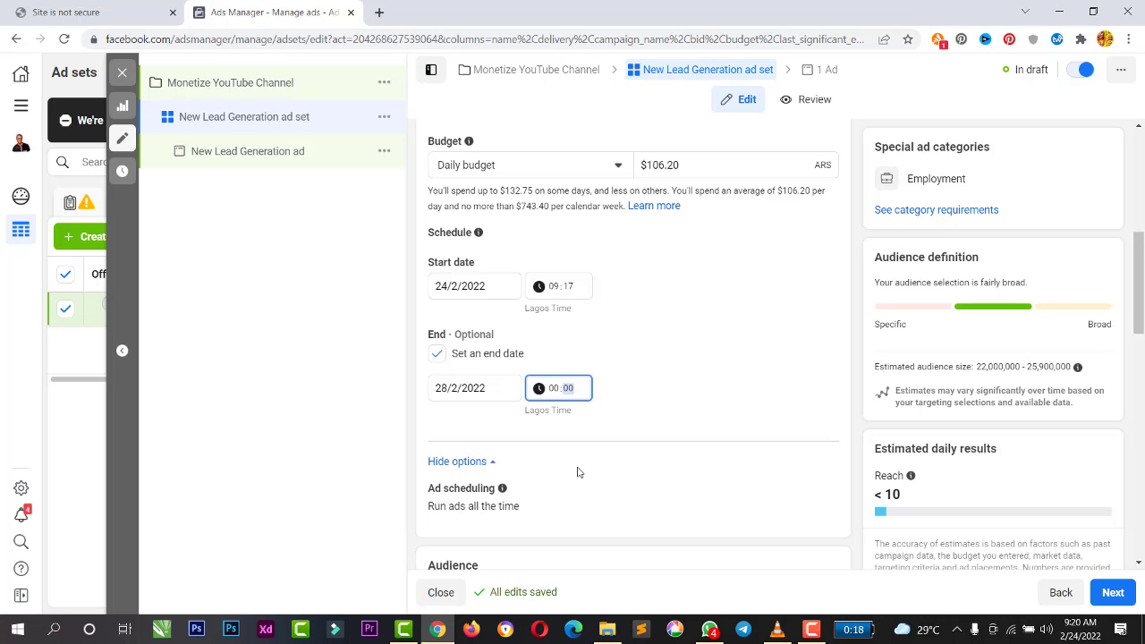
{"action": "scroll", "coordinate": [578, 471], "scroll_direction": "down", "scroll_amount": 1}
{"action": "scroll", "coordinate": [578, 471], "scroll_direction": "down", "scroll_amount": 2}
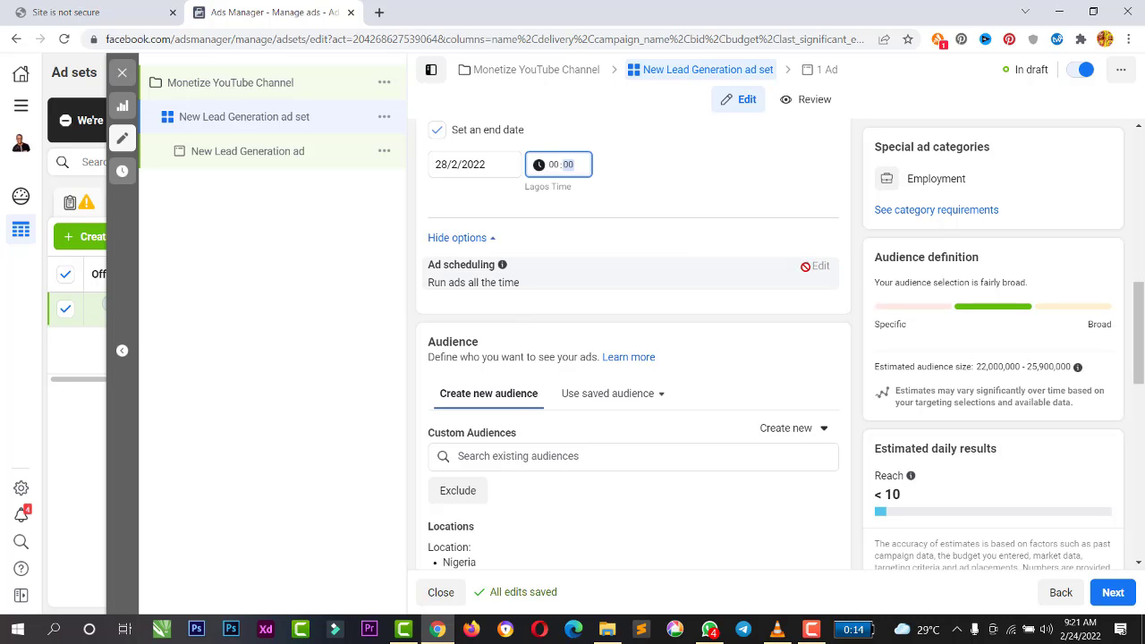
{"action": "scroll", "coordinate": [519, 317], "scroll_direction": "up", "scroll_amount": 2}
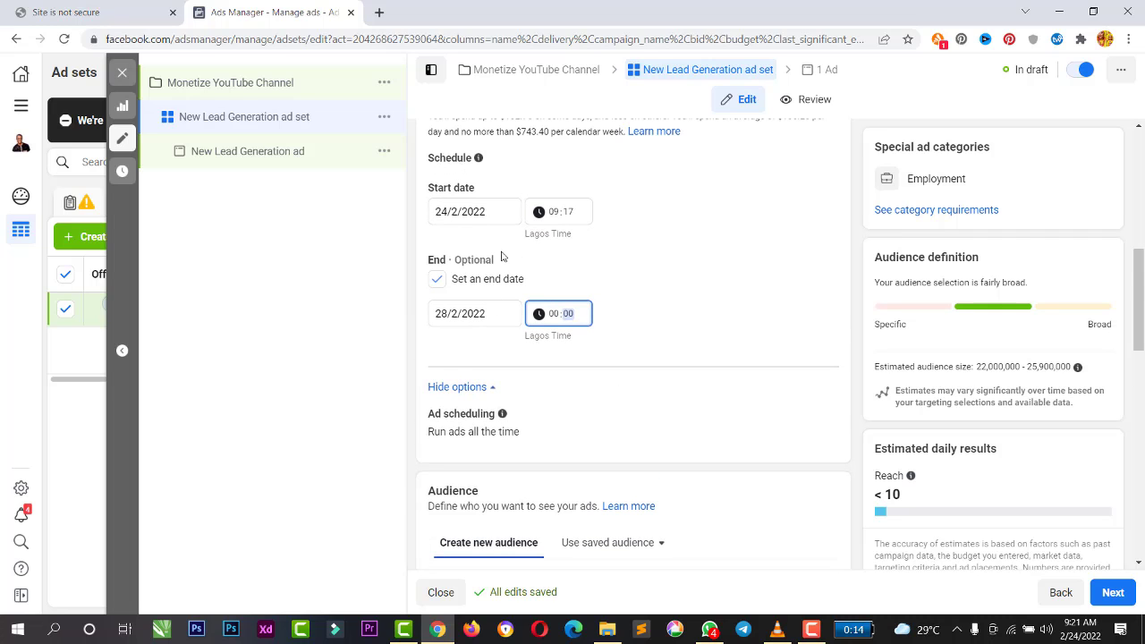
{"action": "scroll", "coordinate": [537, 388], "scroll_direction": "down", "scroll_amount": 3}
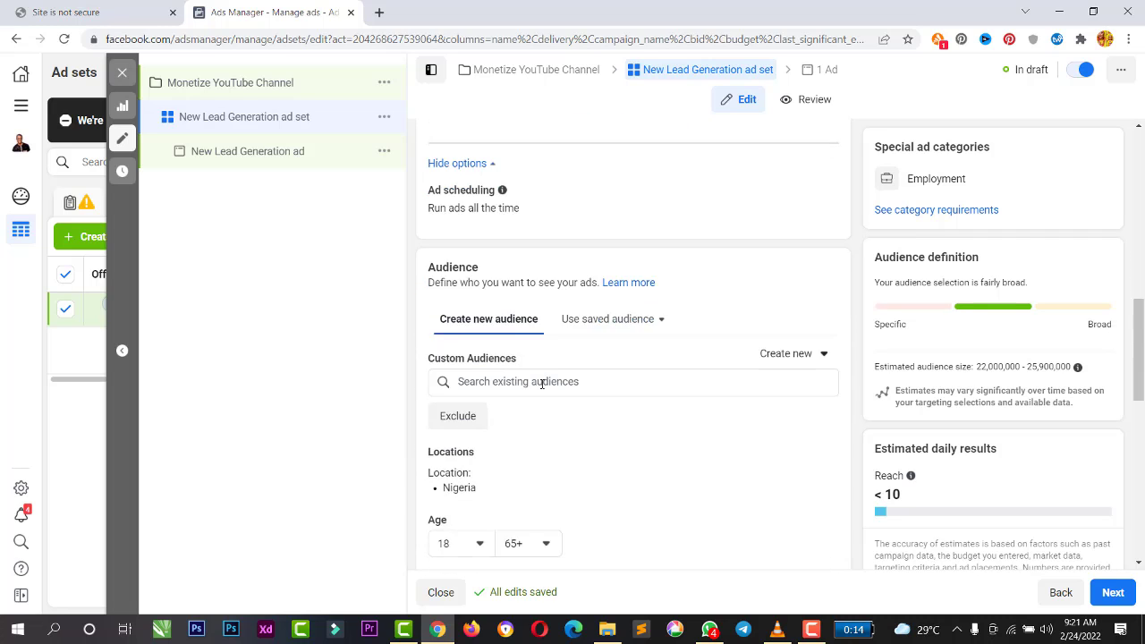
{"action": "scroll", "coordinate": [542, 385], "scroll_direction": "up", "scroll_amount": 5}
{"action": "scroll", "coordinate": [541, 385], "scroll_direction": "up", "scroll_amount": 1}
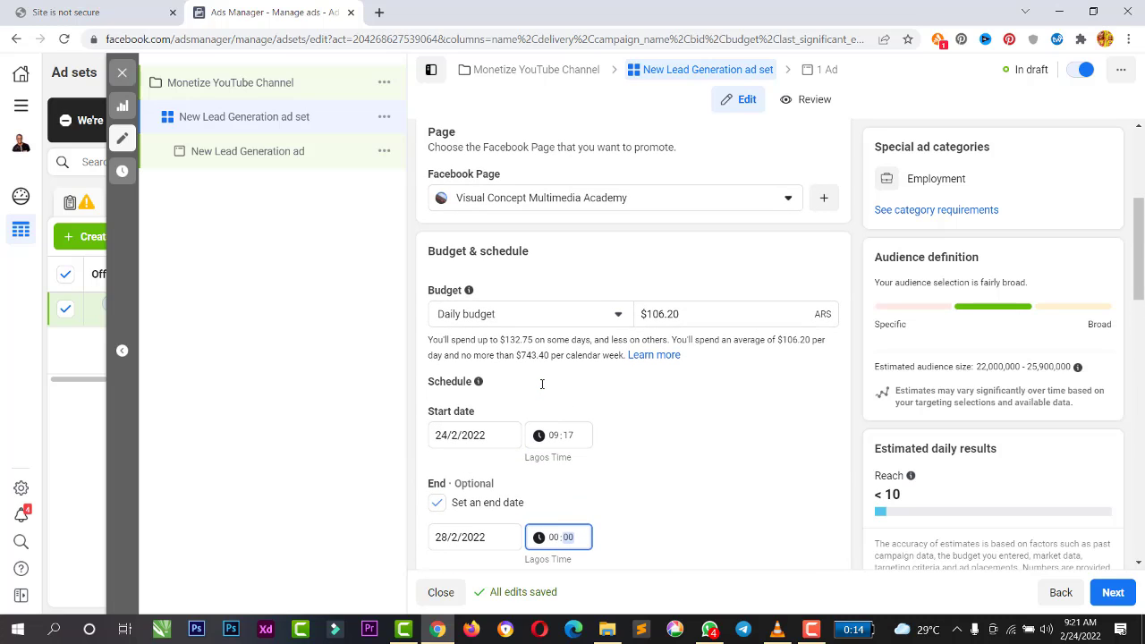
{"action": "left_click_drag", "start_coordinate": [644, 314], "coordinate": [683, 314]}
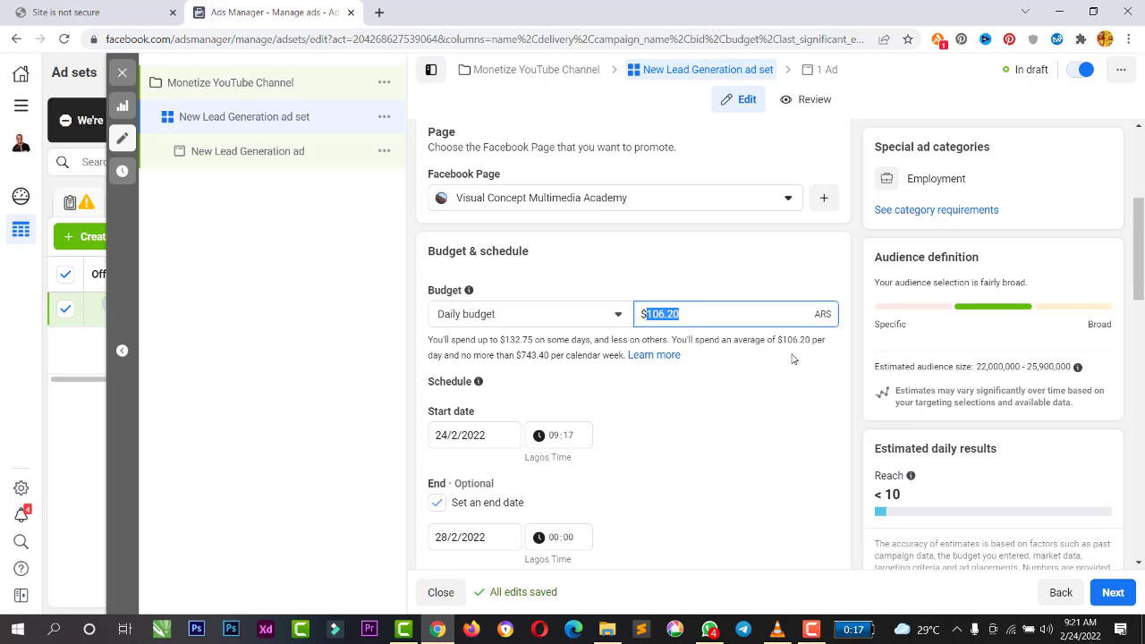
{"action": "scroll", "coordinate": [794, 367], "scroll_direction": "down", "scroll_amount": 4}
{"action": "scroll", "coordinate": [795, 372], "scroll_direction": "down", "scroll_amount": 3}
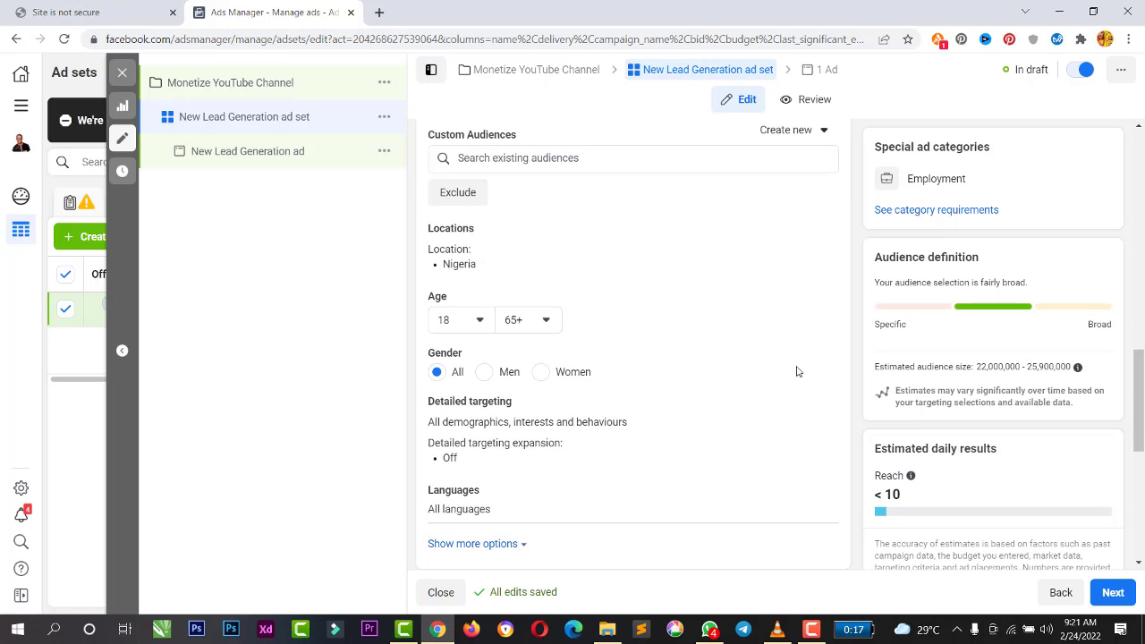
{"action": "scroll", "coordinate": [809, 372], "scroll_direction": "up", "scroll_amount": 1}
{"action": "scroll", "coordinate": [809, 372], "scroll_direction": "up", "scroll_amount": 2}
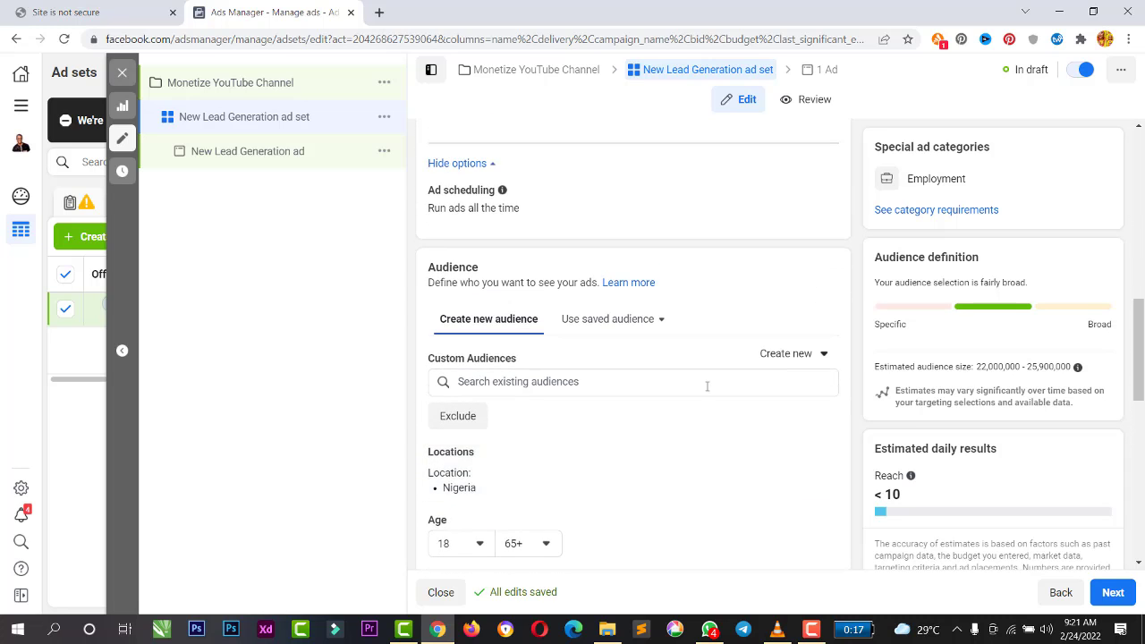
{"action": "left_click", "coordinate": [599, 387]}
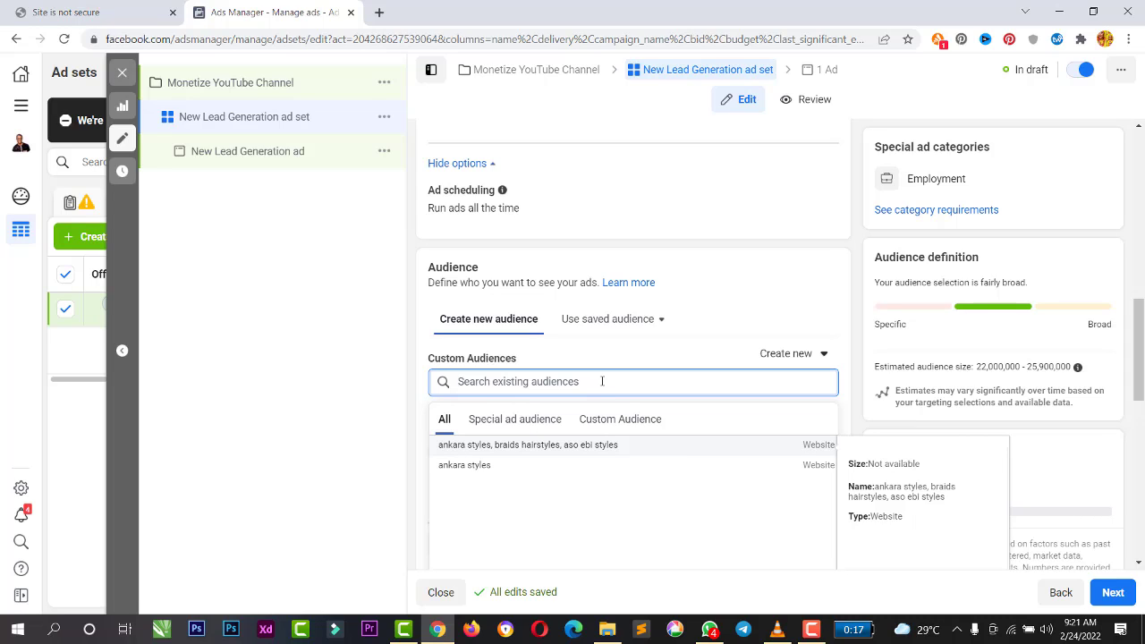
{"action": "left_click", "coordinate": [650, 360]}
{"action": "scroll", "coordinate": [705, 418], "scroll_direction": "down", "scroll_amount": 2}
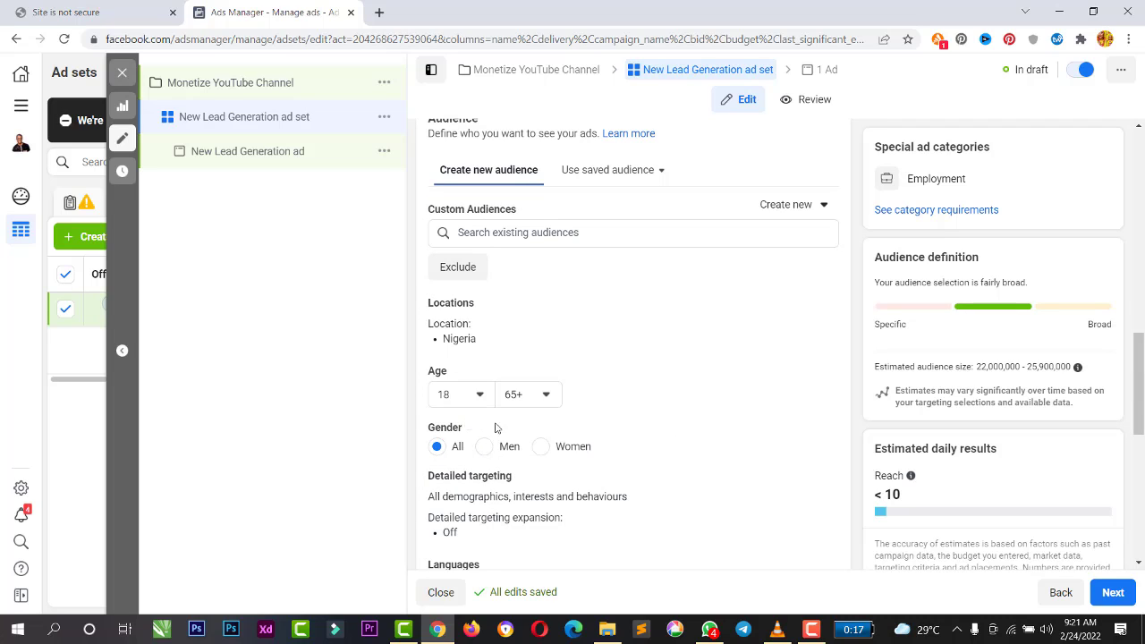
Set the audience age range to a minimum of 22 and a maximum of 50.
{"action": "left_click", "coordinate": [483, 405]}
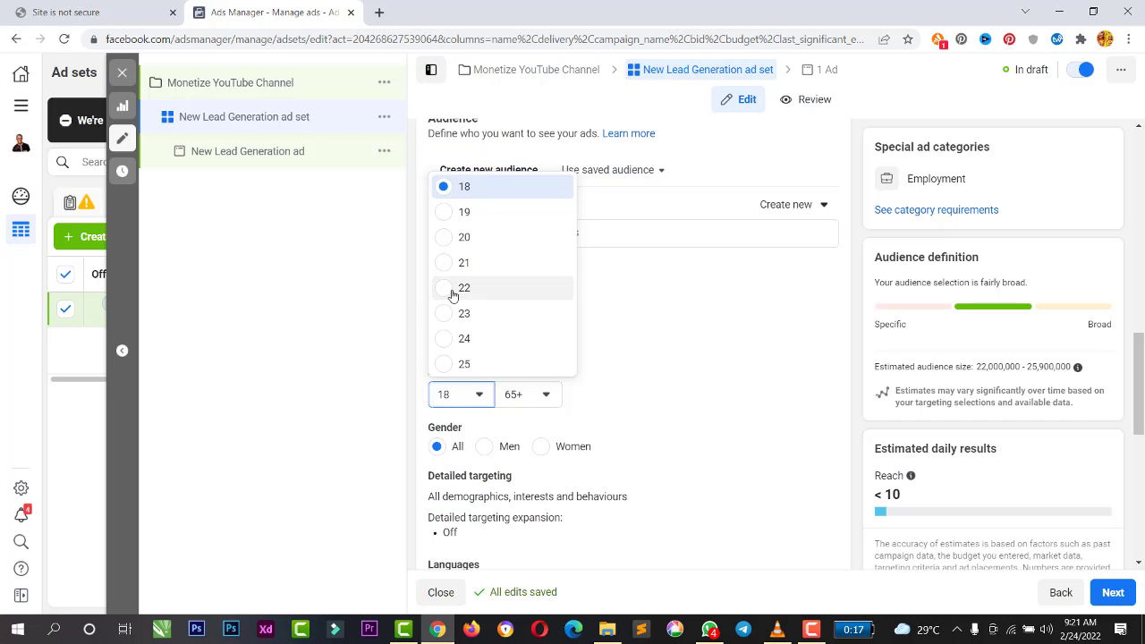
{"action": "left_click", "coordinate": [446, 295]}
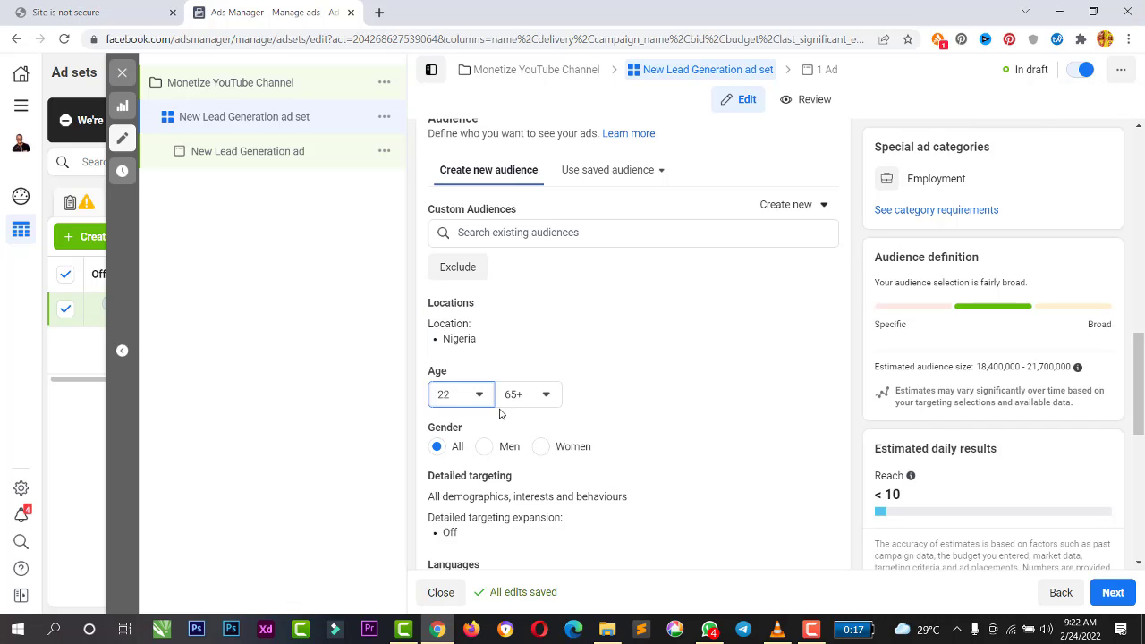
{"action": "left_click", "coordinate": [546, 394]}
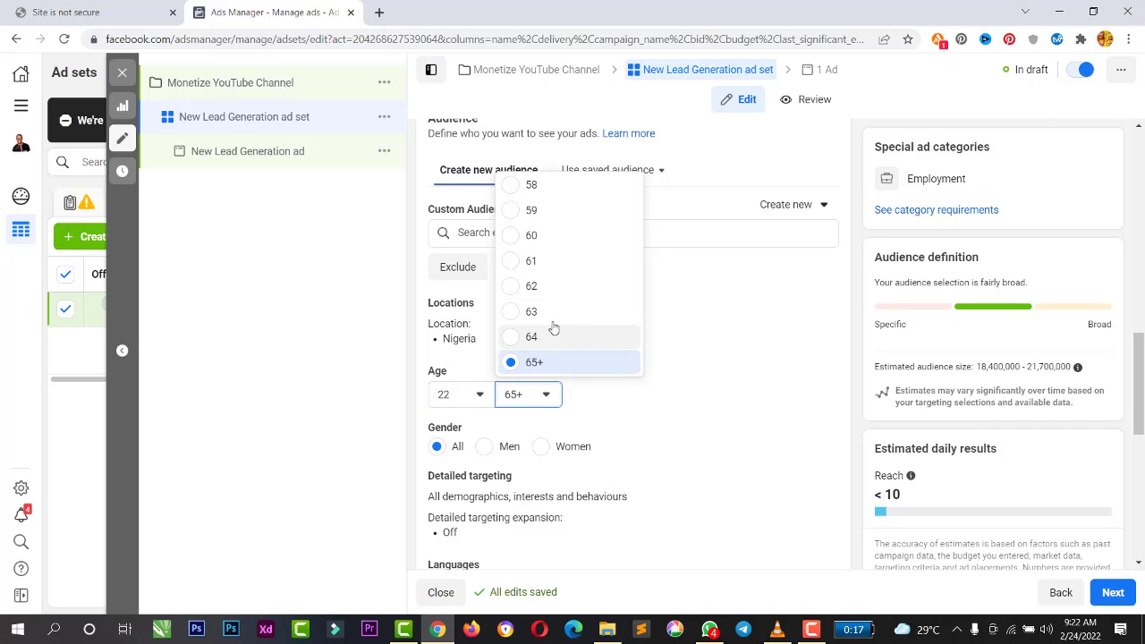
{"action": "scroll", "coordinate": [551, 265], "scroll_direction": "up", "scroll_amount": 3}
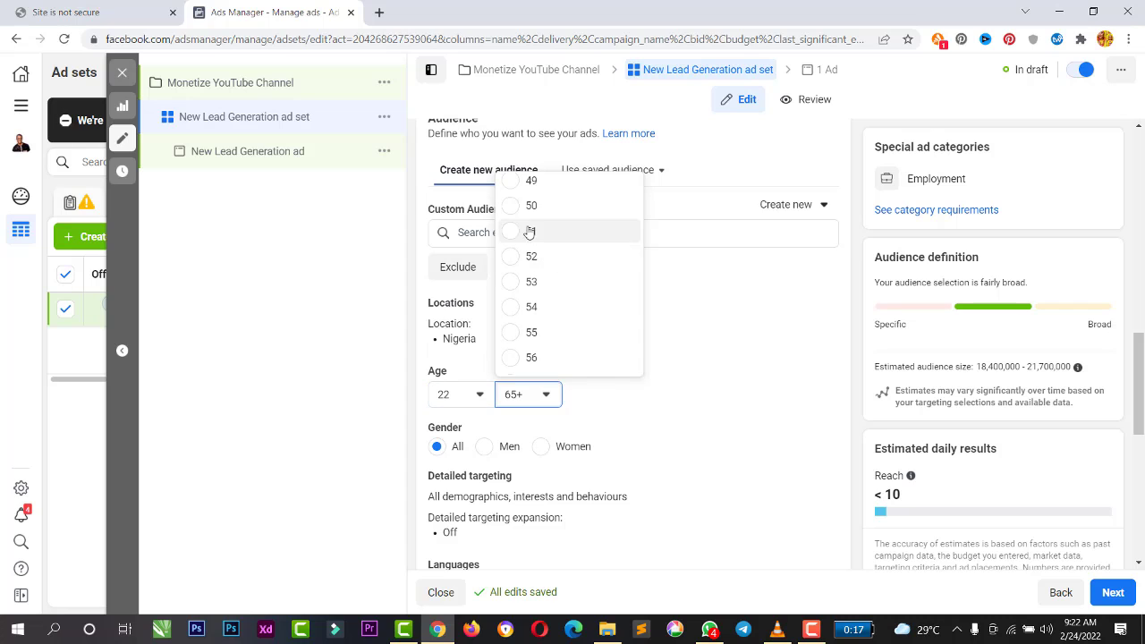
{"action": "left_click", "coordinate": [537, 205]}
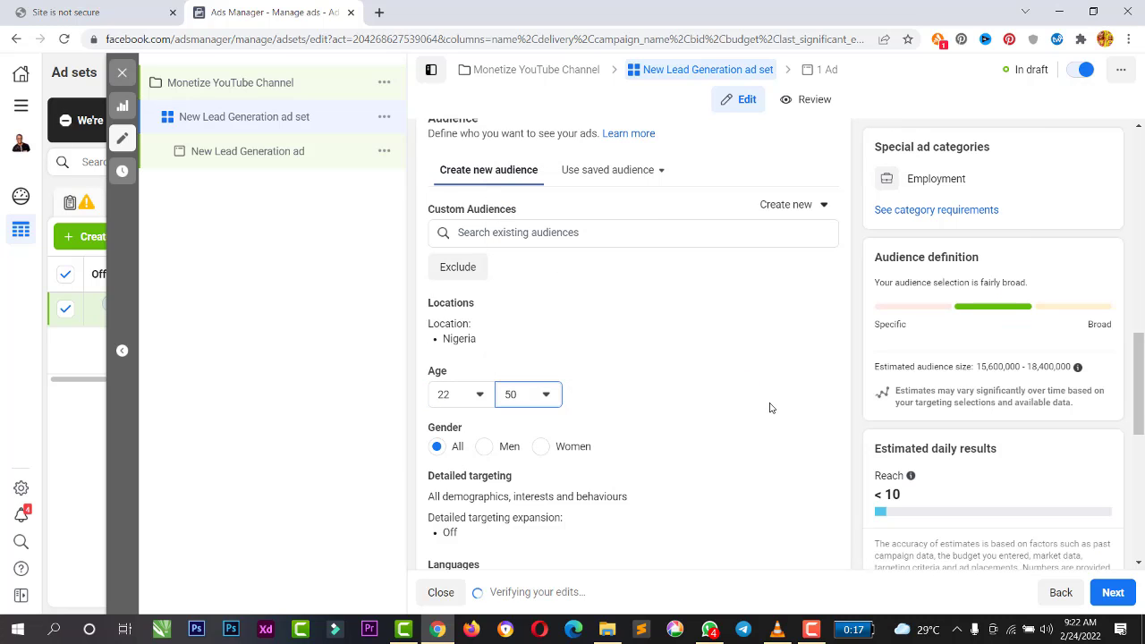
{"action": "left_click", "coordinate": [573, 236]}
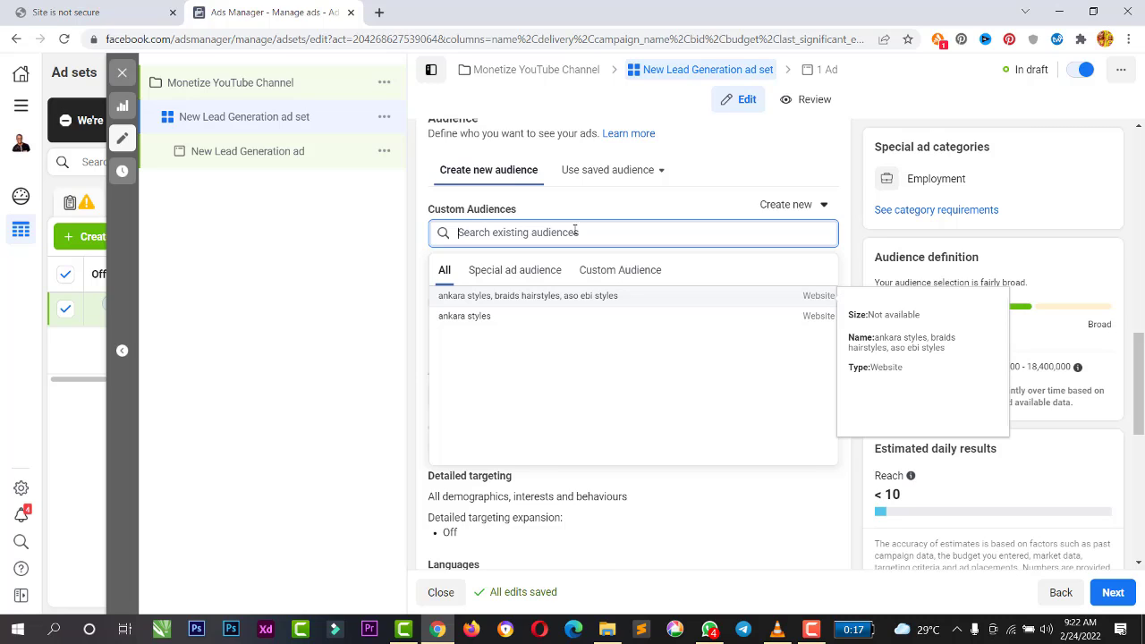
Search custom audiences for 'ikeja', 'monetized' and 'youtube', finding no matches.
{"action": "type", "text": "ik"}
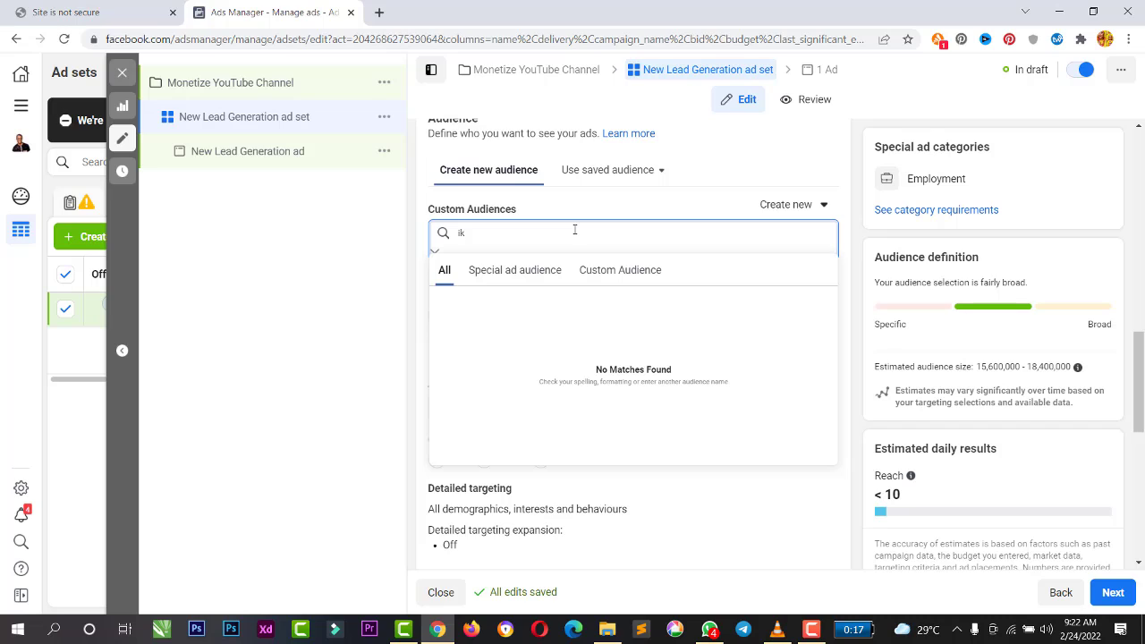
{"action": "type", "text": "eja"}
{"action": "key", "text": "Escape"}
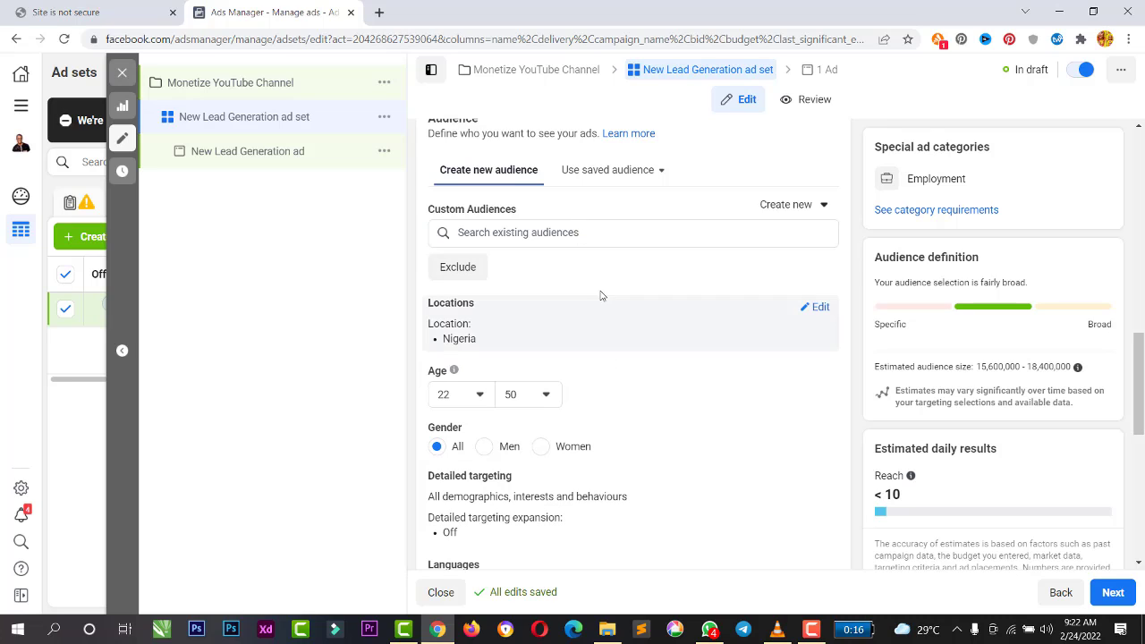
{"action": "left_click", "coordinate": [586, 236]}
{"action": "type", "text": "m"}
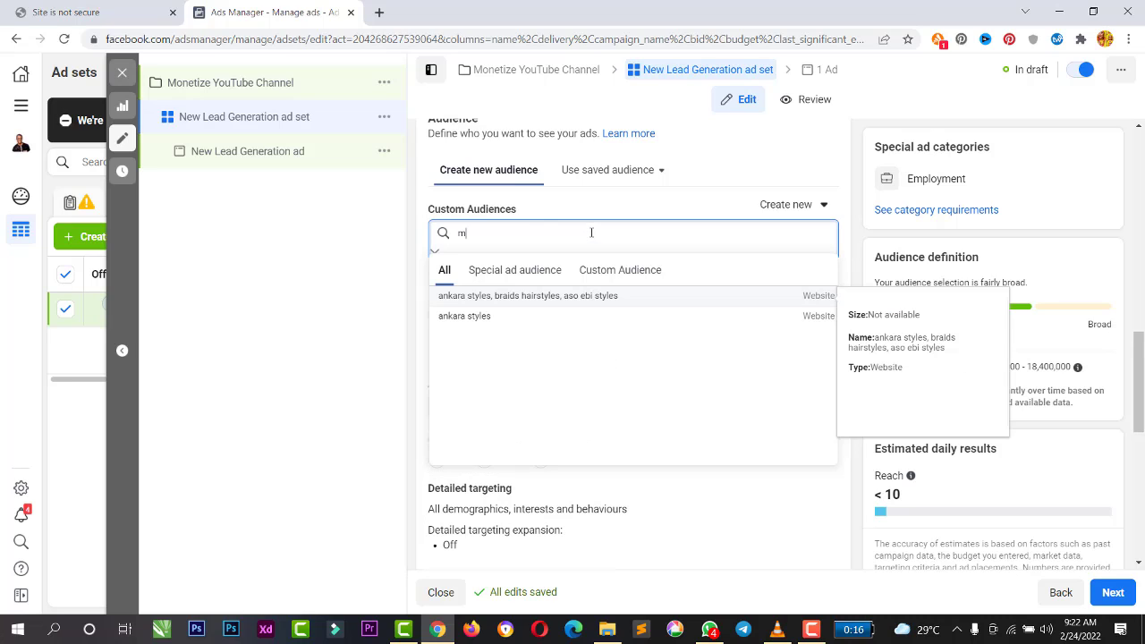
{"action": "type", "text": "one"}
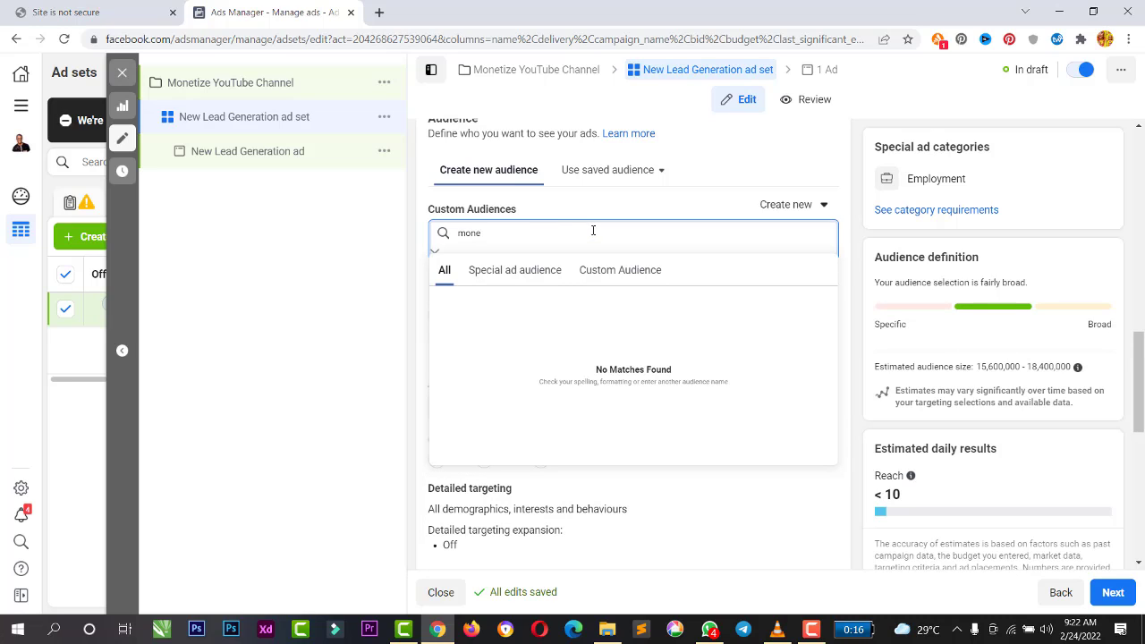
{"action": "type", "text": "tized"}
{"action": "key", "text": "BackSpace"}
{"action": "type", "text": "youtube"}
{"action": "key", "text": "Escape"}
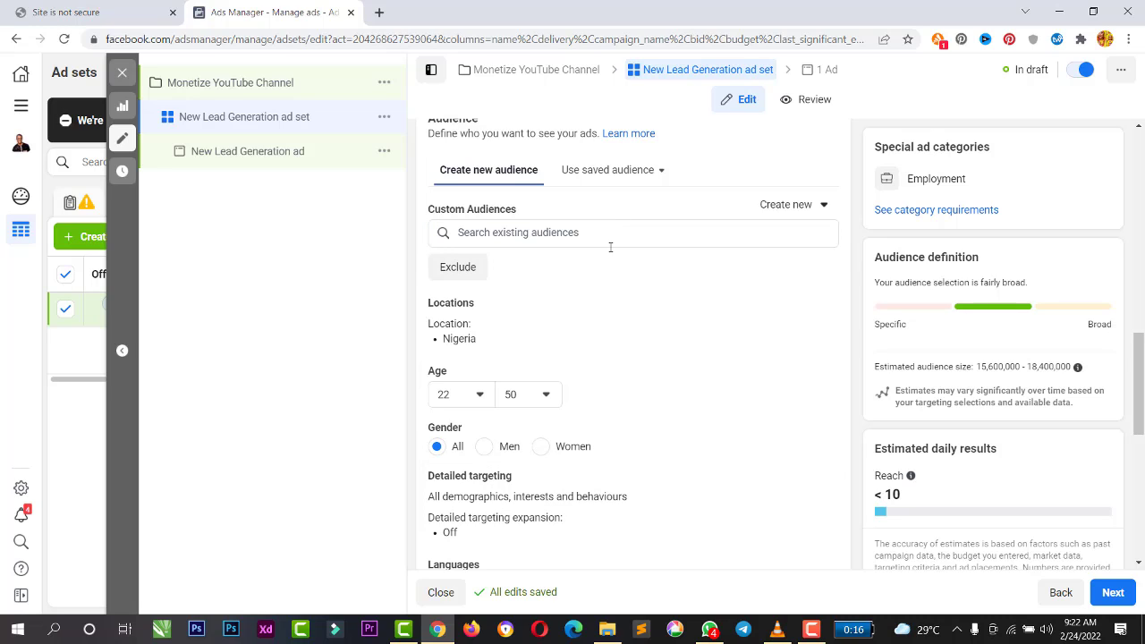
Look through the saved and custom audience lists, then show the Create new audience options.
{"action": "left_click", "coordinate": [576, 170]}
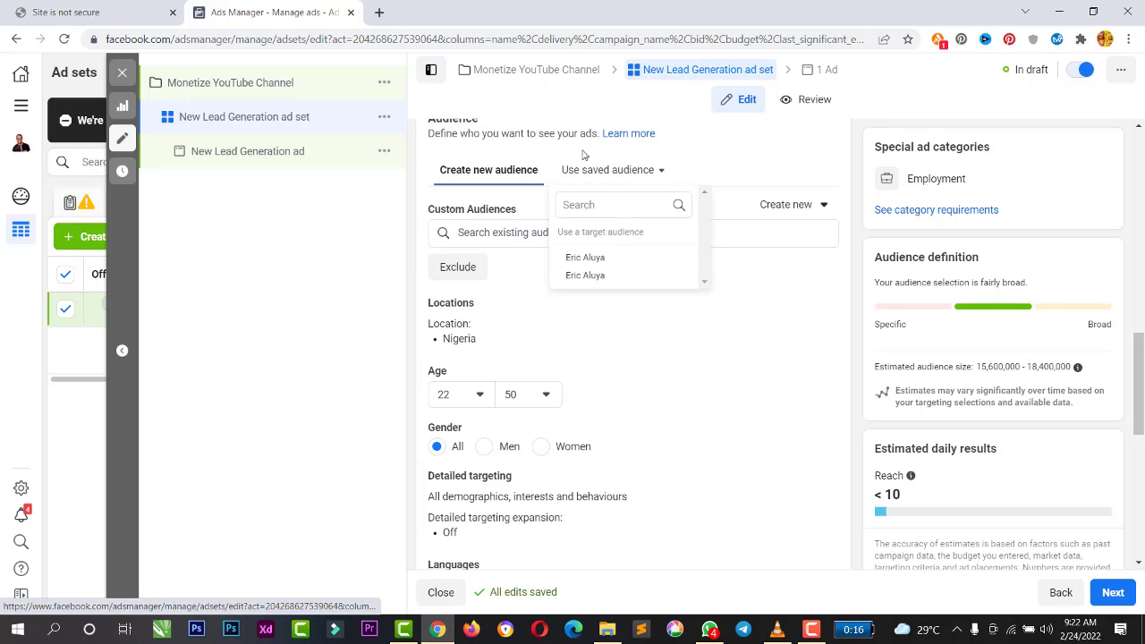
{"action": "left_click", "coordinate": [494, 235]}
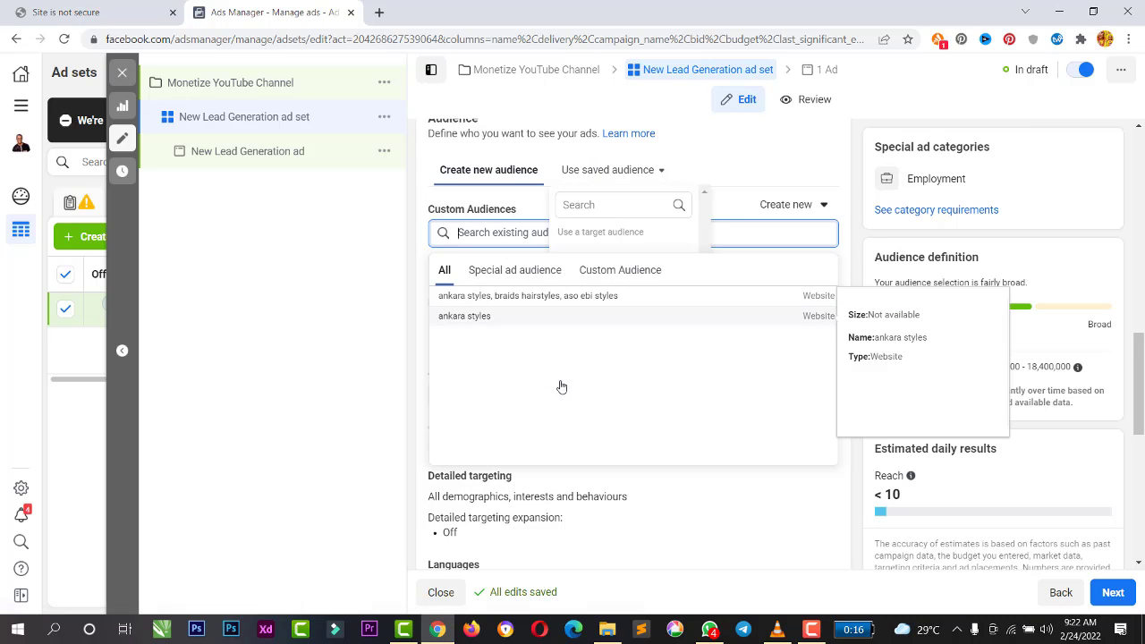
{"action": "left_click", "coordinate": [369, 342]}
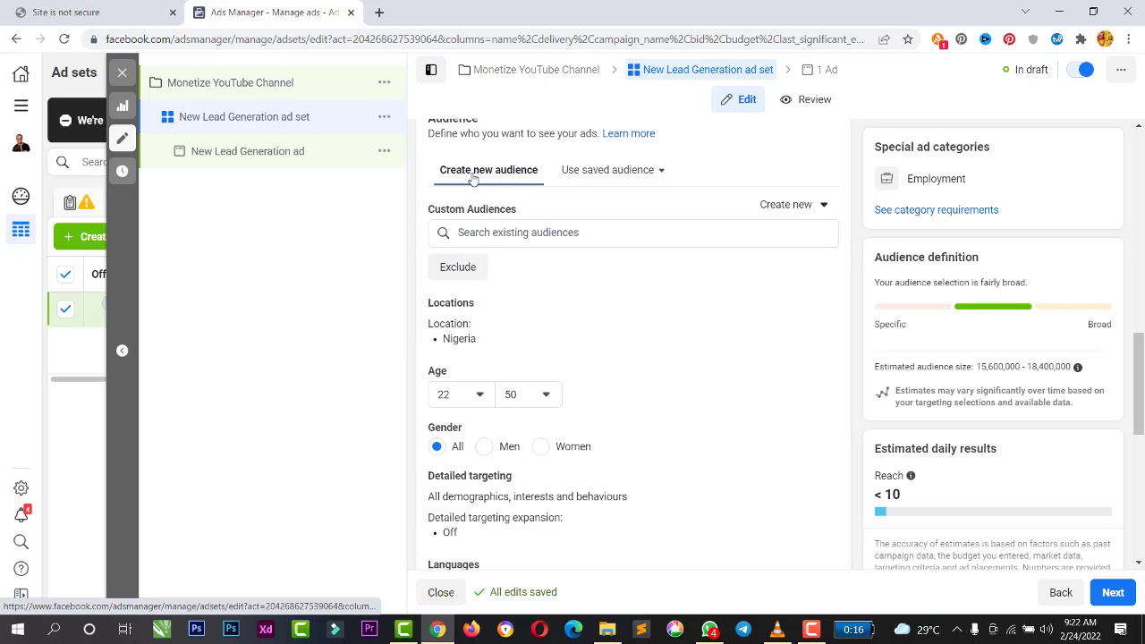
{"action": "left_click", "coordinate": [795, 207]}
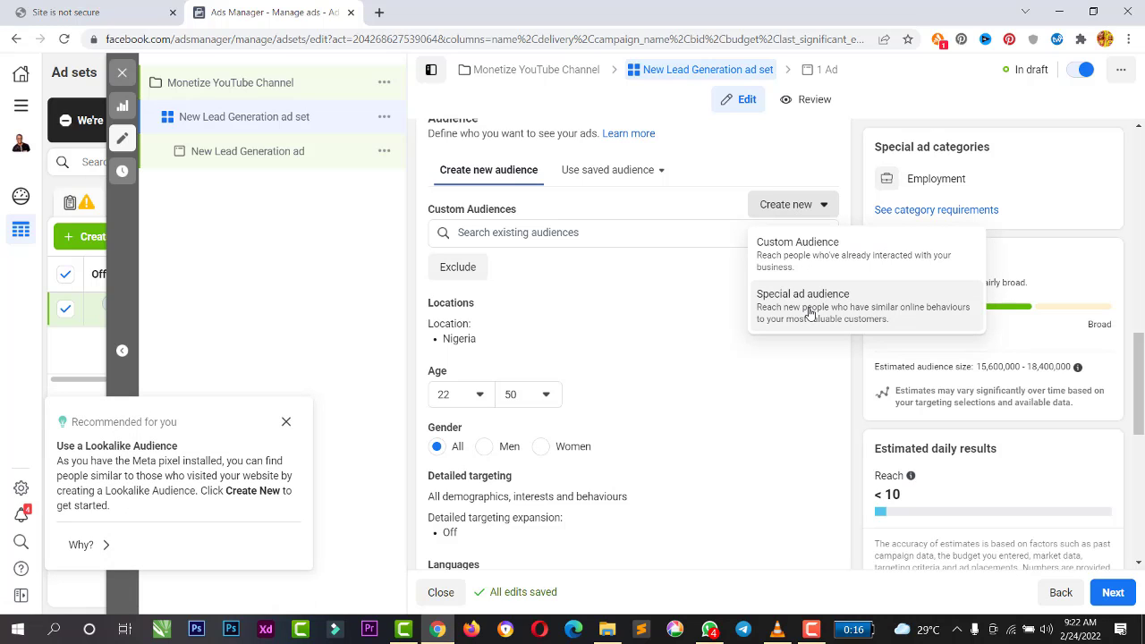
Choose Special ad audience and select Visual Concept Multimedia Academy as its source.
{"action": "left_click", "coordinate": [810, 312]}
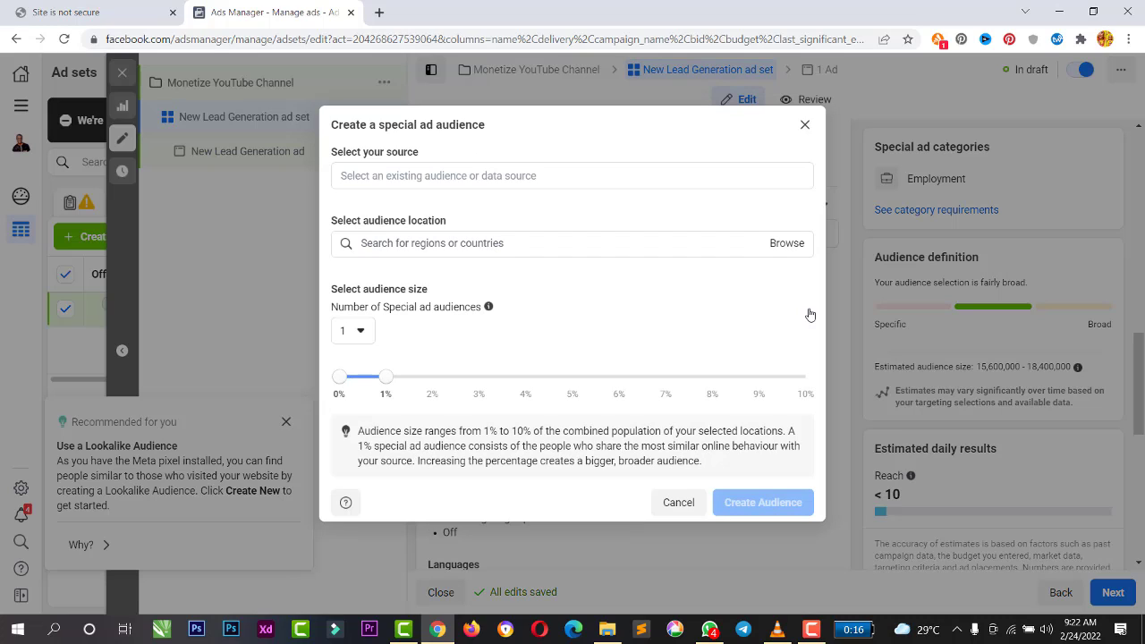
{"action": "left_click", "coordinate": [447, 177]}
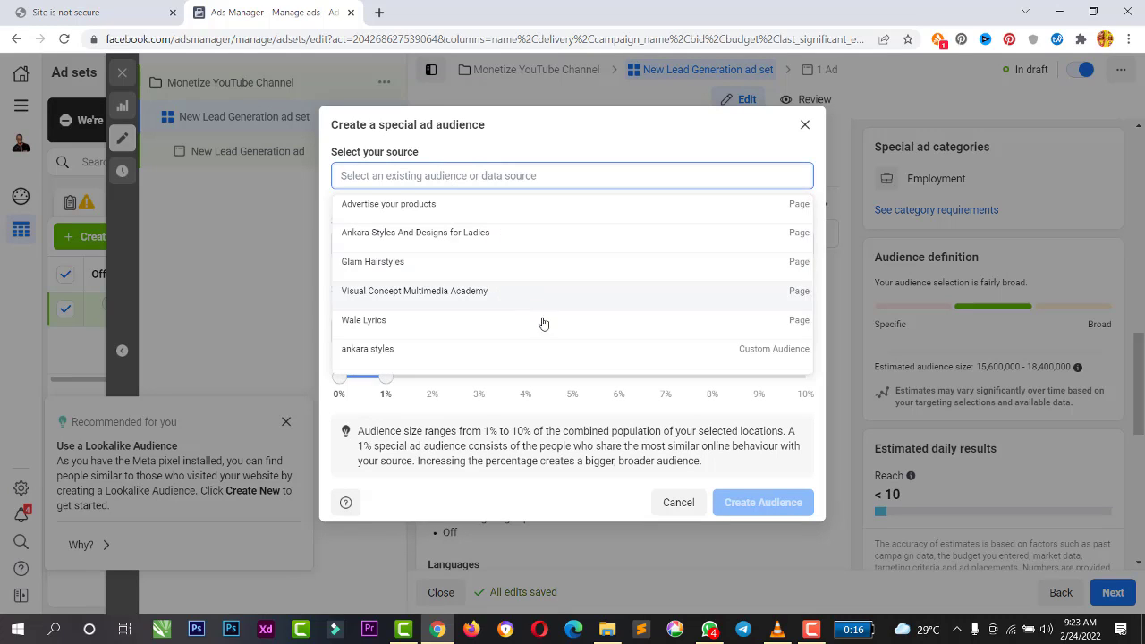
{"action": "scroll", "coordinate": [573, 330], "scroll_direction": "down", "scroll_amount": 1}
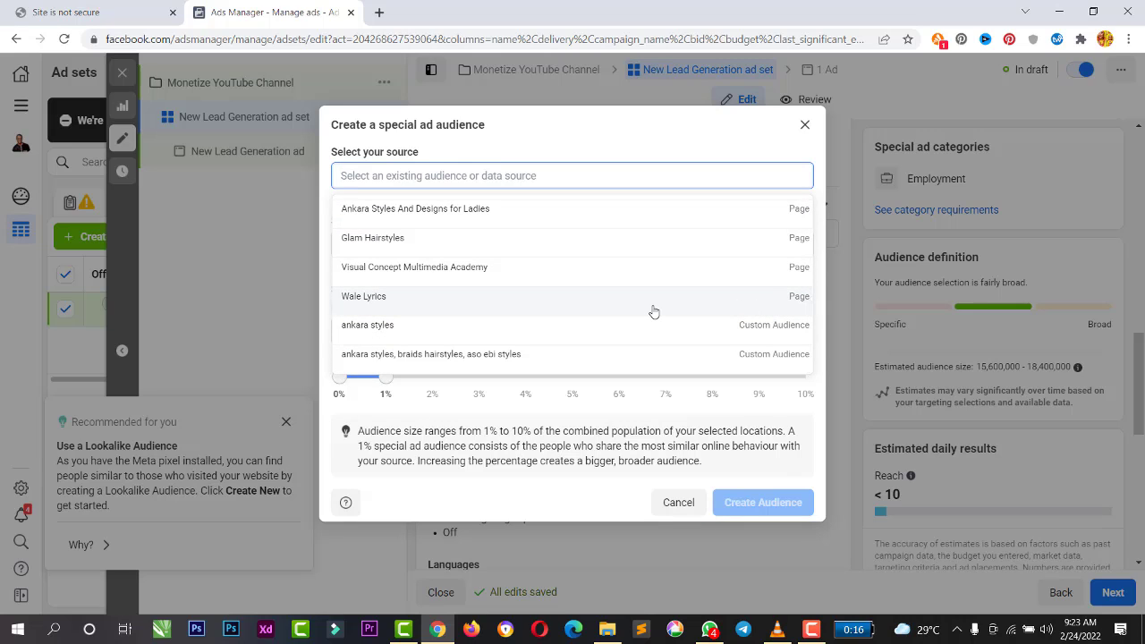
{"action": "scroll", "coordinate": [635, 304], "scroll_direction": "up", "scroll_amount": 1}
{"action": "left_click", "coordinate": [613, 295]}
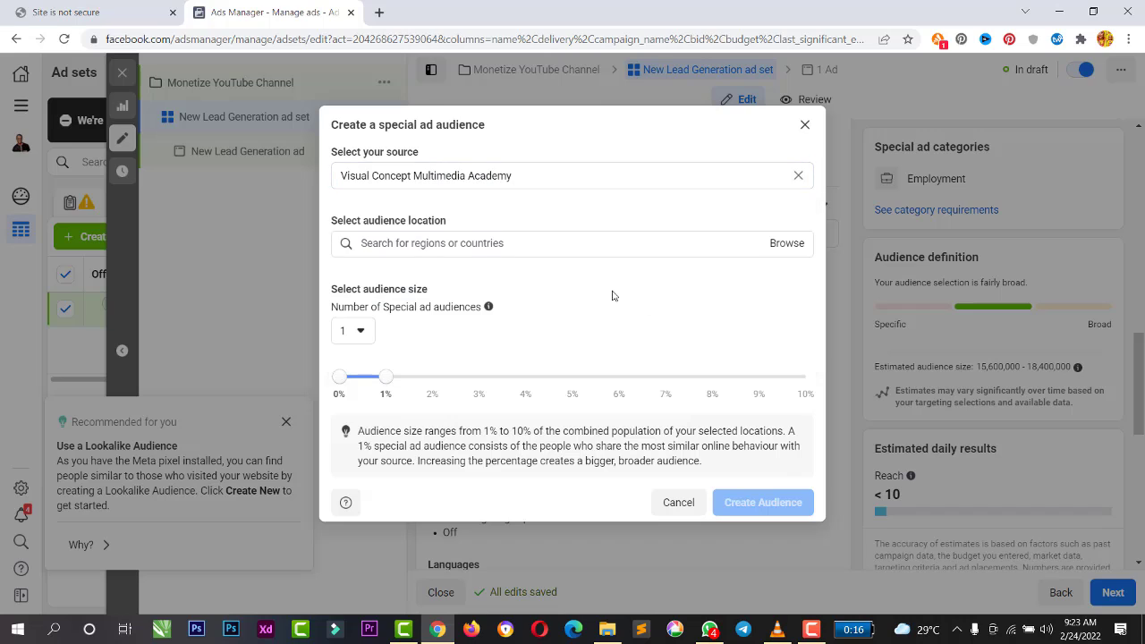
Set the special audience's location to Nigeria.
{"action": "left_click", "coordinate": [576, 241]}
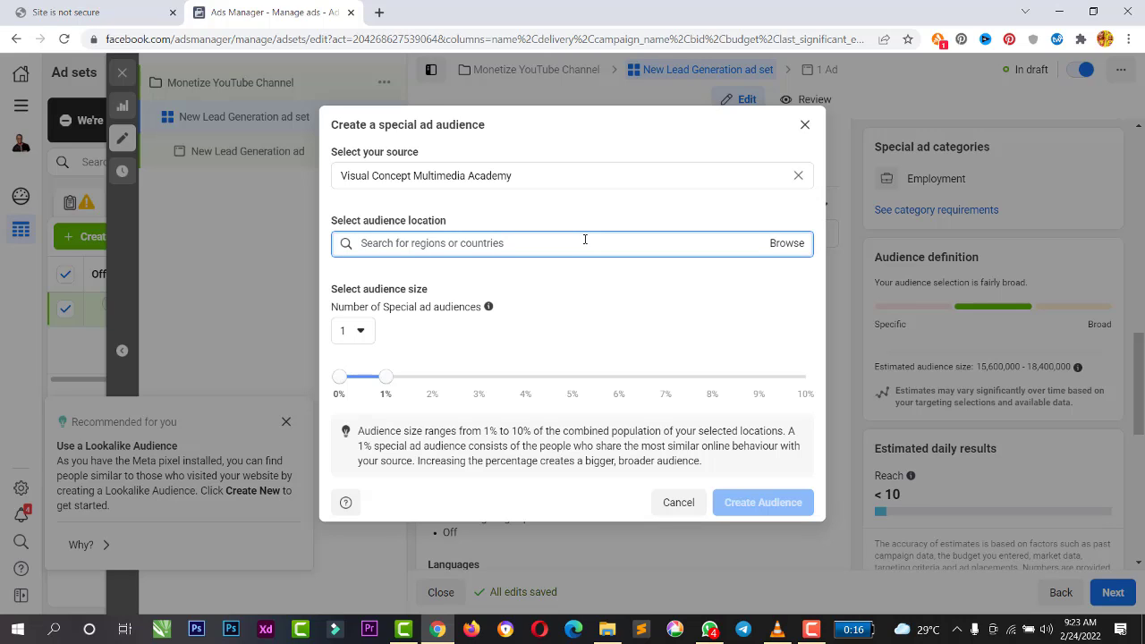
{"action": "type", "text": "la"}
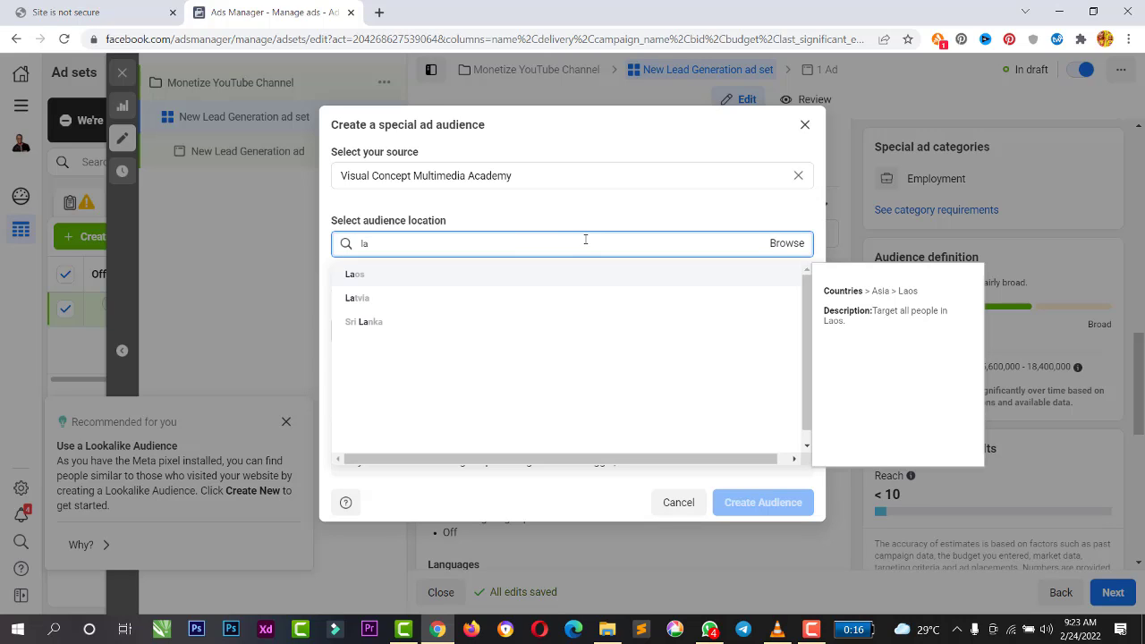
{"action": "type", "text": "gos"}
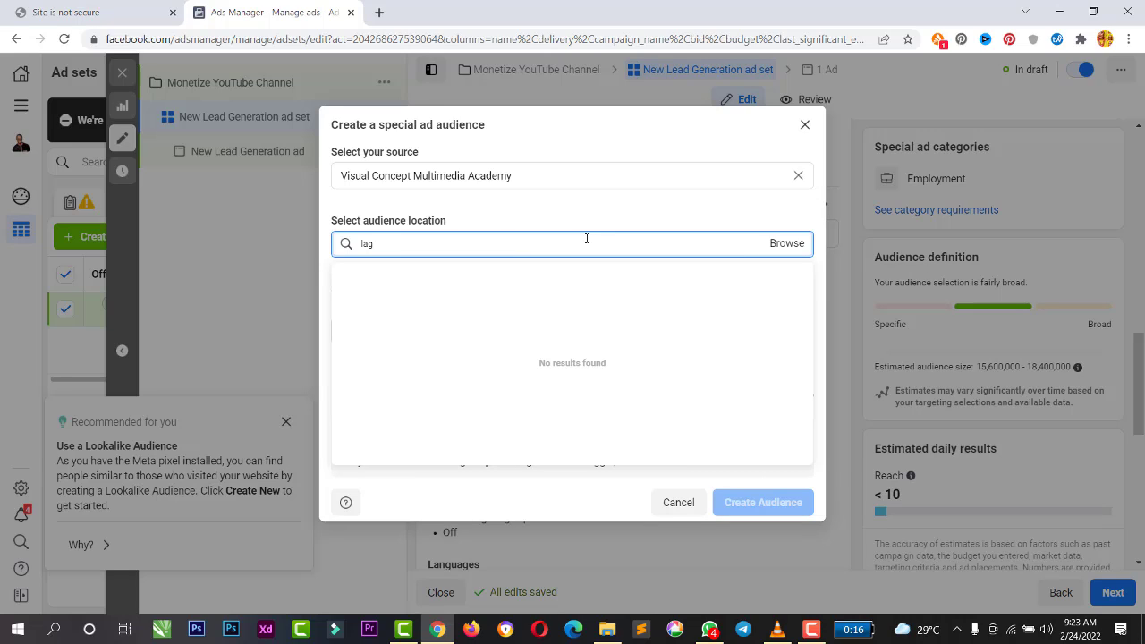
{"action": "key", "text": "BackSpace"}
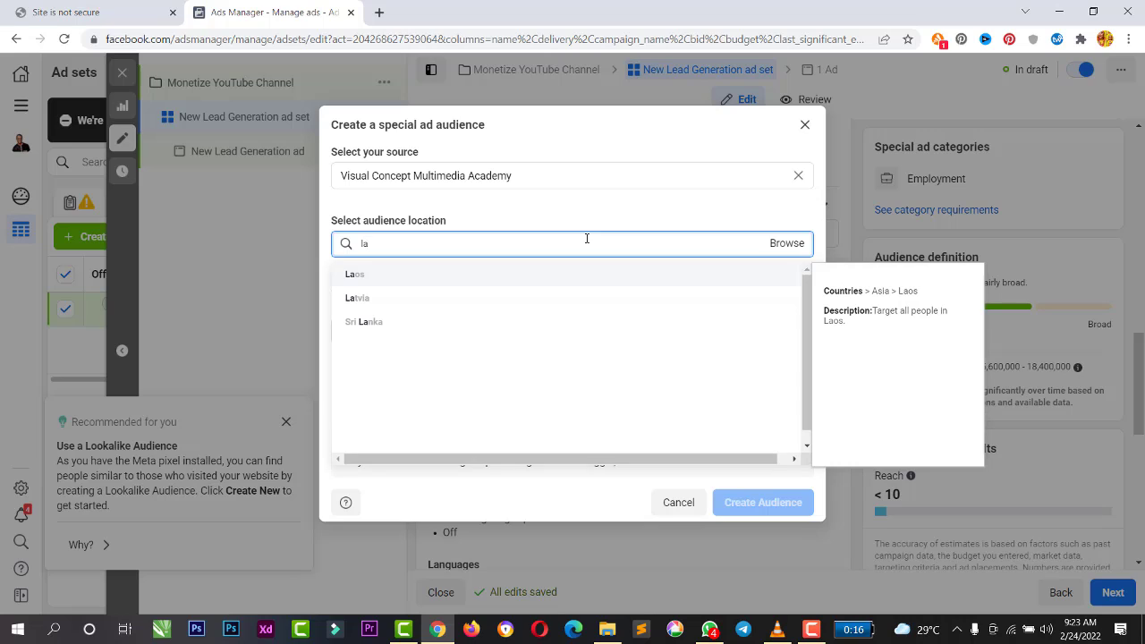
{"action": "key", "text": "BackSpace"}
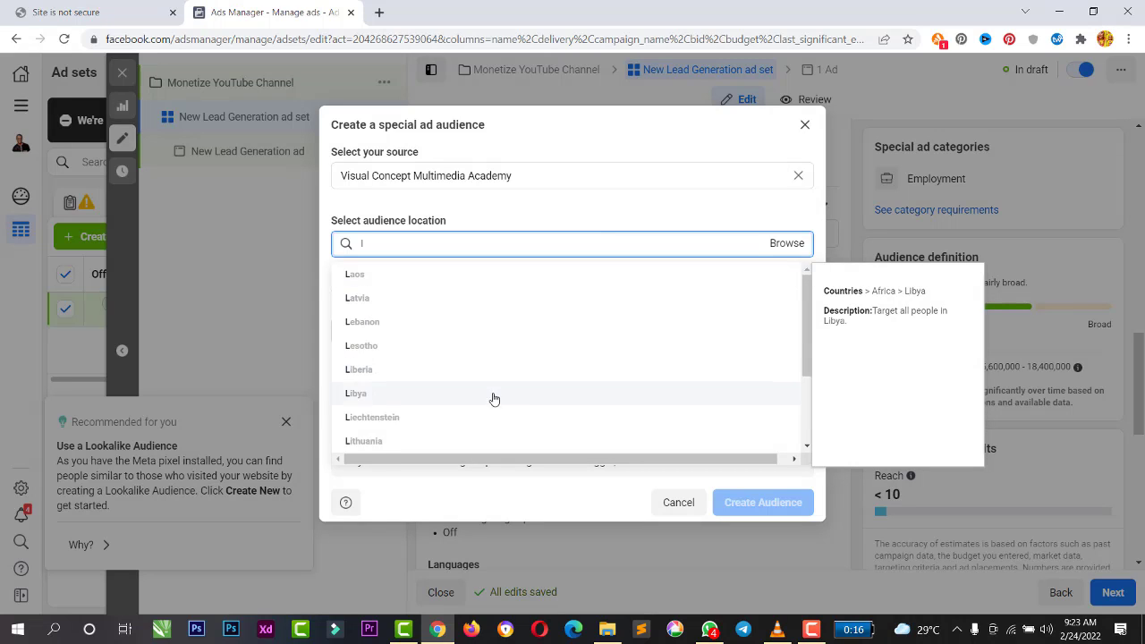
{"action": "scroll", "coordinate": [493, 394], "scroll_direction": "down", "scroll_amount": 2}
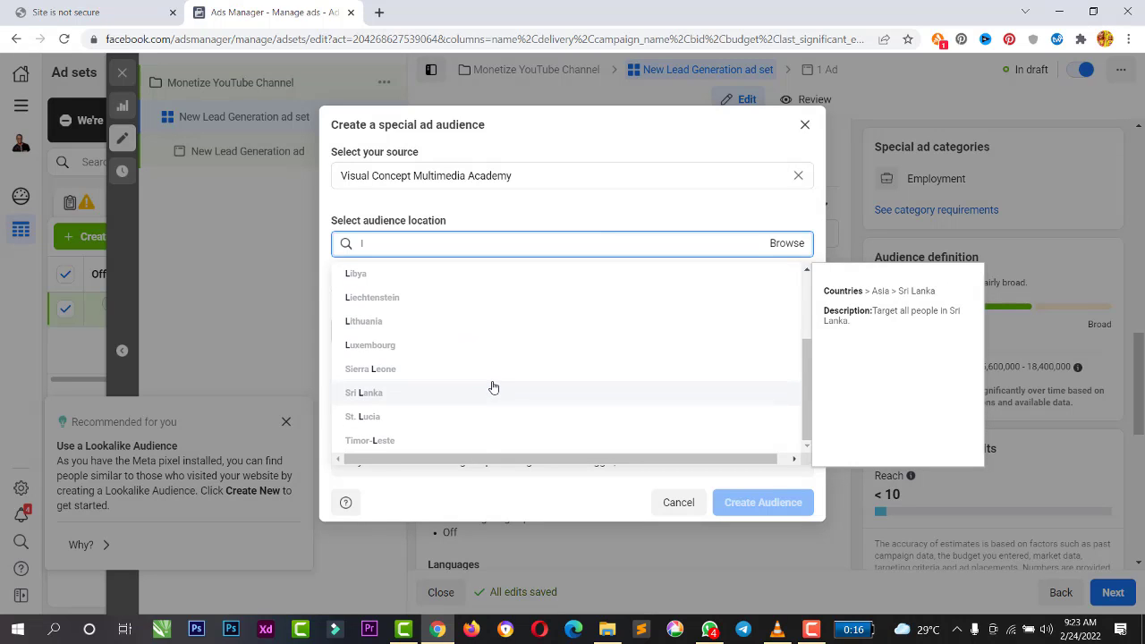
{"action": "scroll", "coordinate": [494, 385], "scroll_direction": "up", "scroll_amount": 3}
{"action": "key", "text": "BackSpace"}
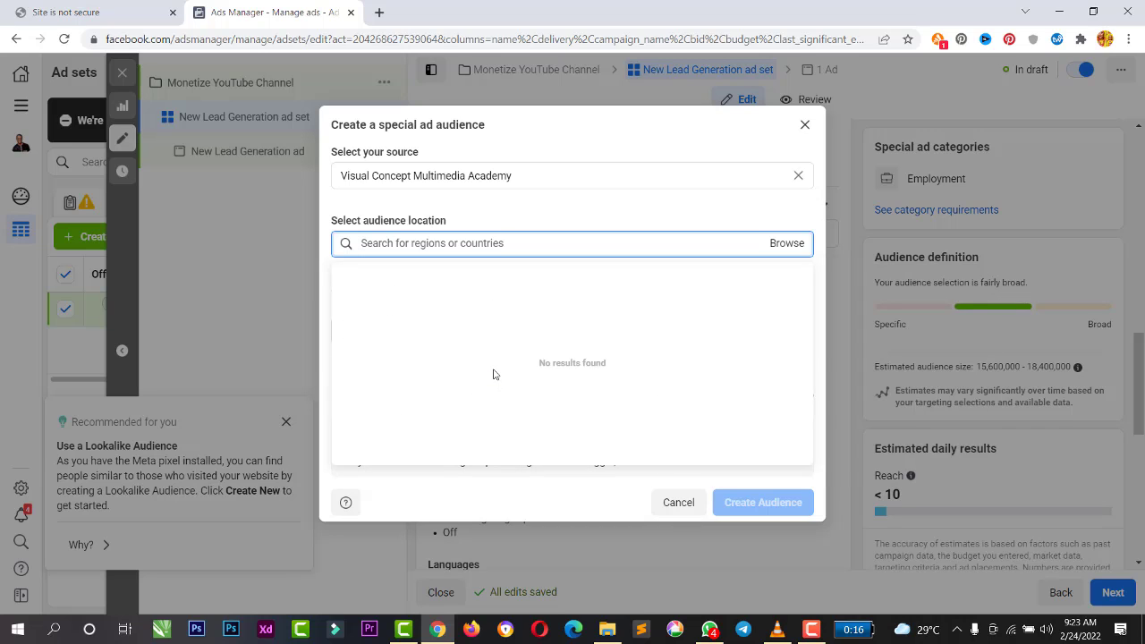
{"action": "type", "text": "ni"}
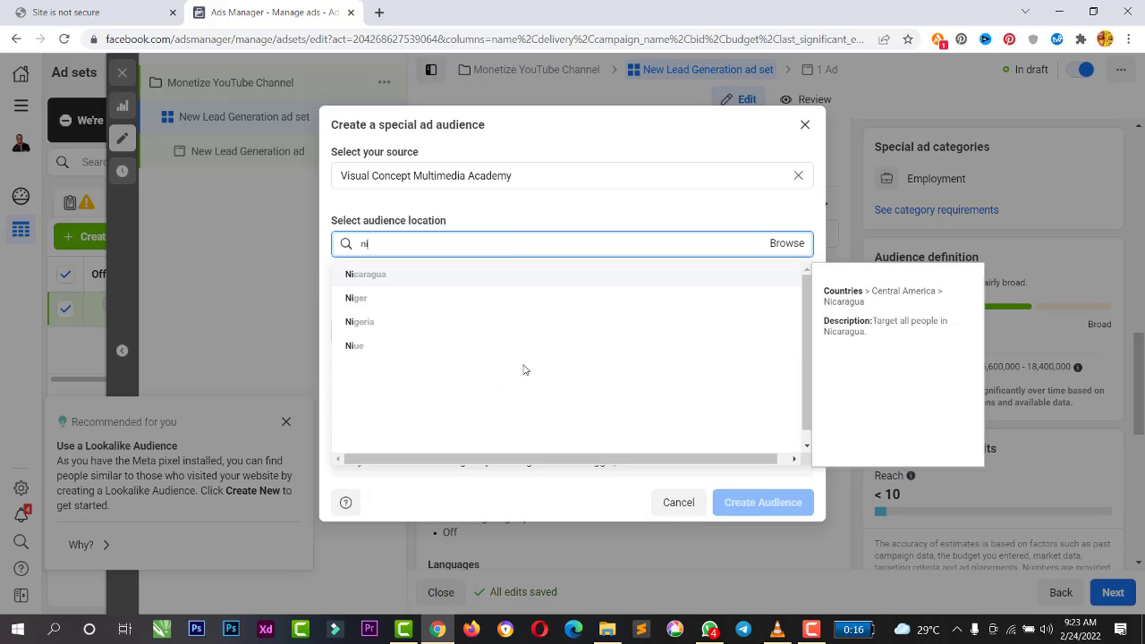
{"action": "left_click", "coordinate": [427, 322]}
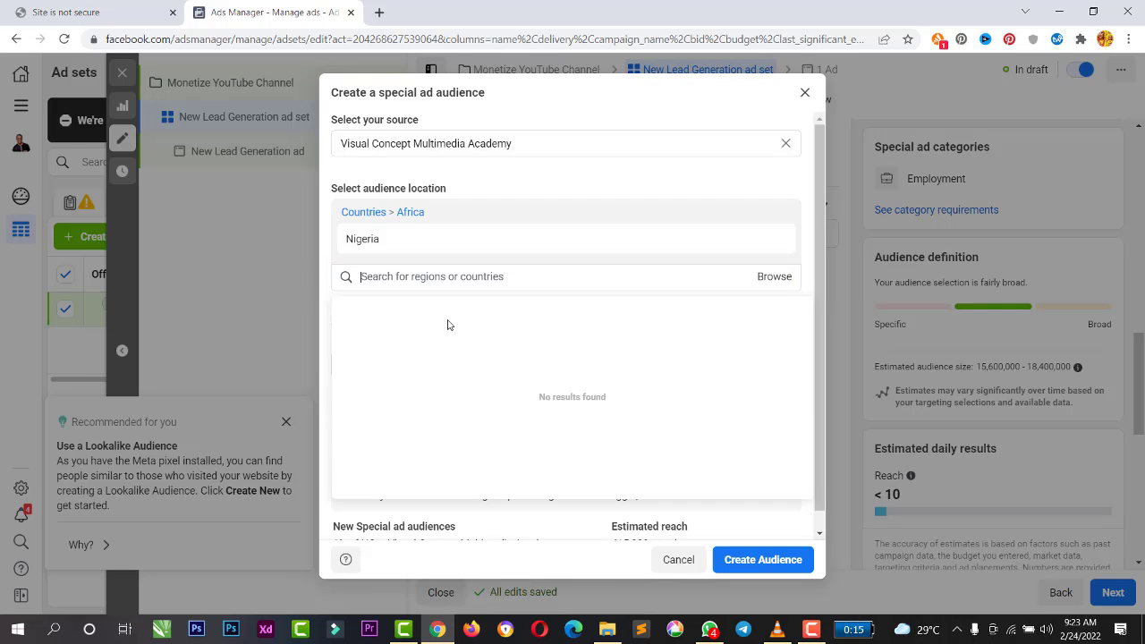
Keep the audience size at 1% and create the special ad audience.
{"action": "left_click", "coordinate": [494, 276]}
{"action": "left_click", "coordinate": [668, 521]}
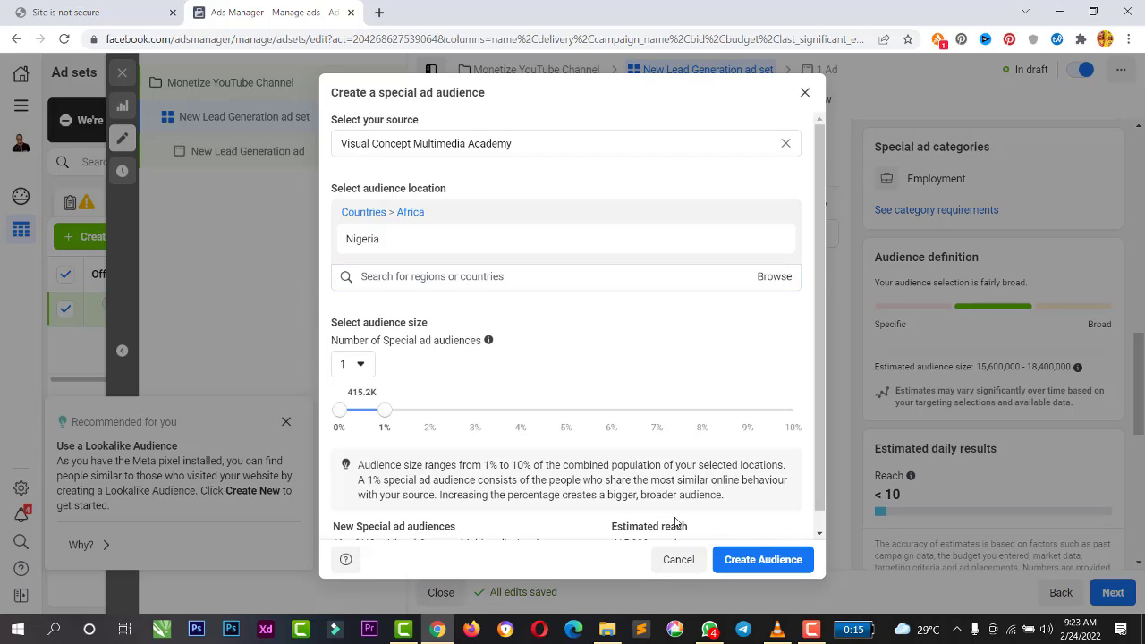
{"action": "scroll", "coordinate": [600, 474], "scroll_direction": "down", "scroll_amount": 1}
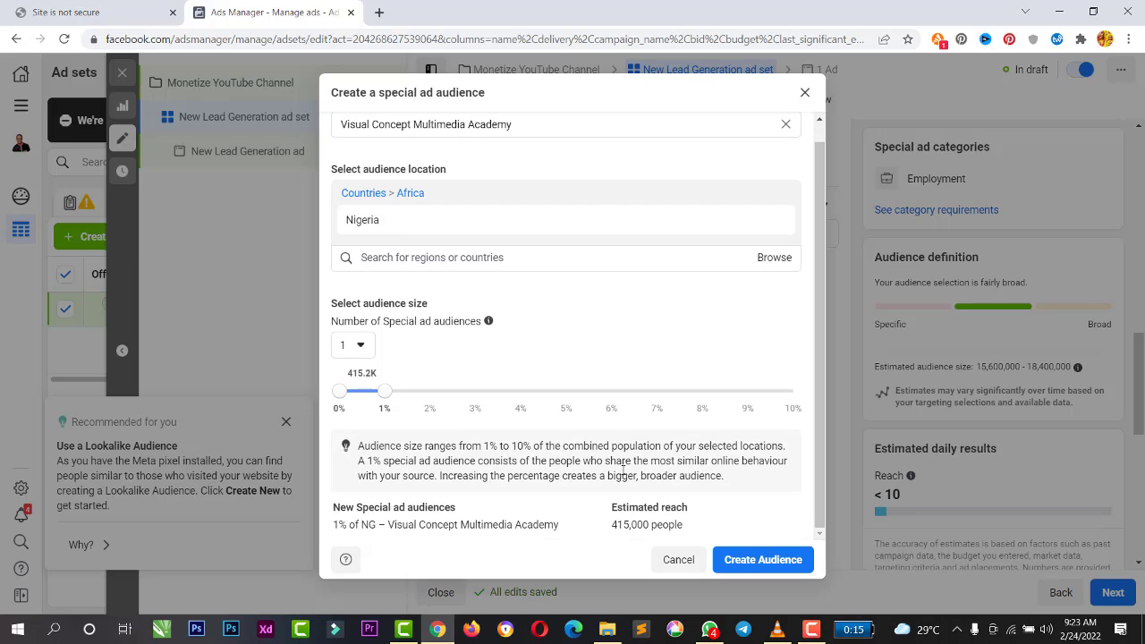
{"action": "left_click", "coordinate": [761, 558]}
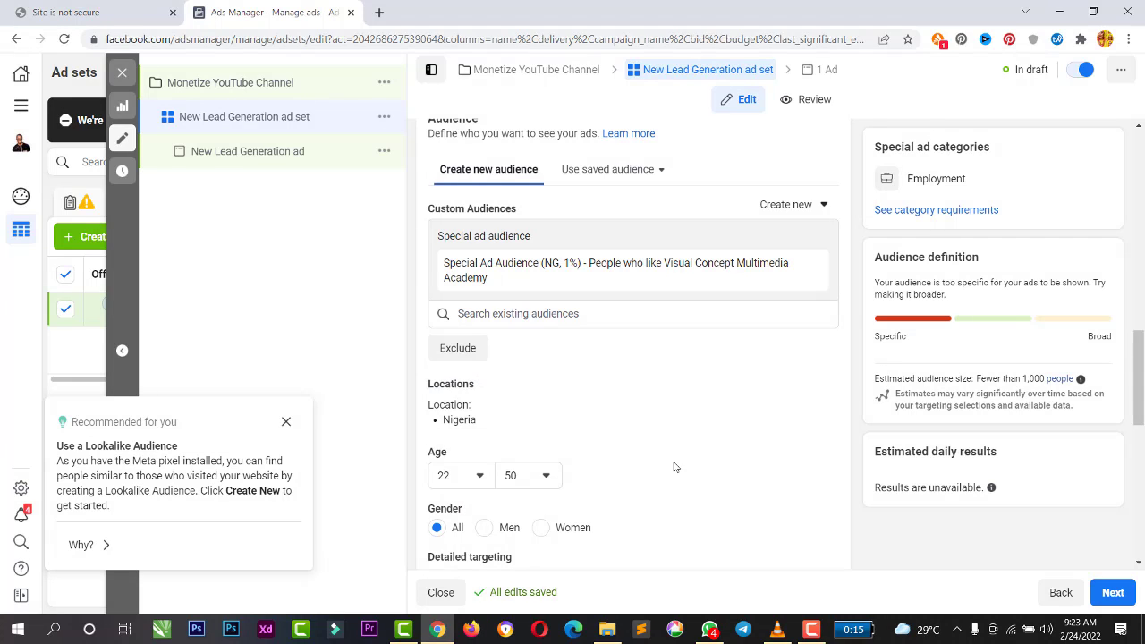
Edit detailed targeting and search for 'lagos', which finds no matching demographics or interests.
{"action": "scroll", "coordinate": [667, 457], "scroll_direction": "down", "scroll_amount": 2}
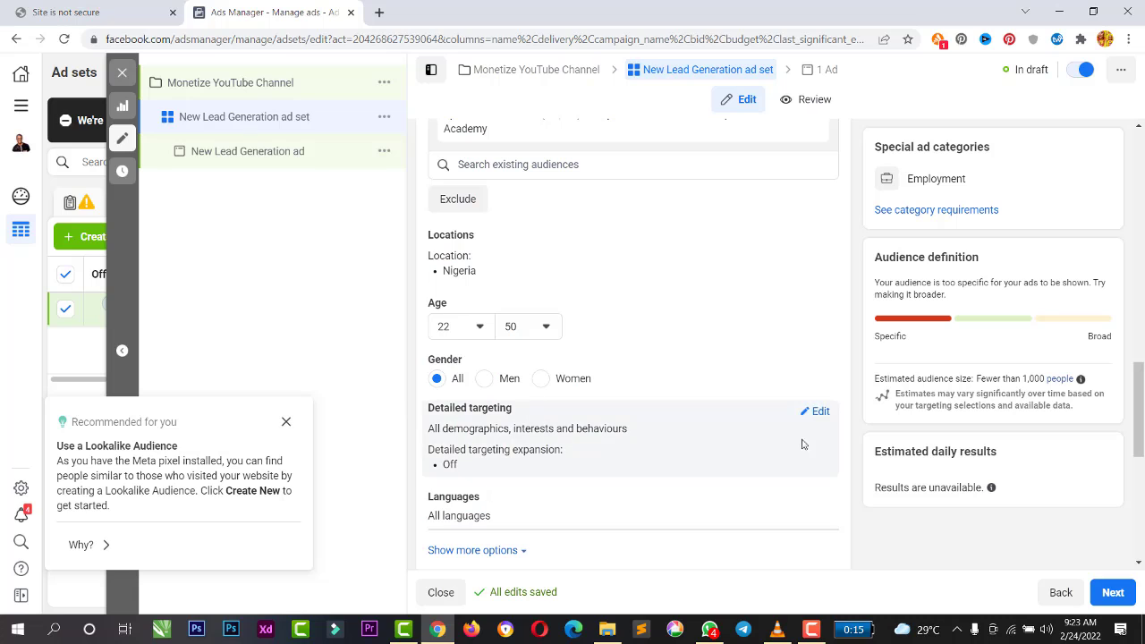
{"action": "left_click", "coordinate": [812, 411]}
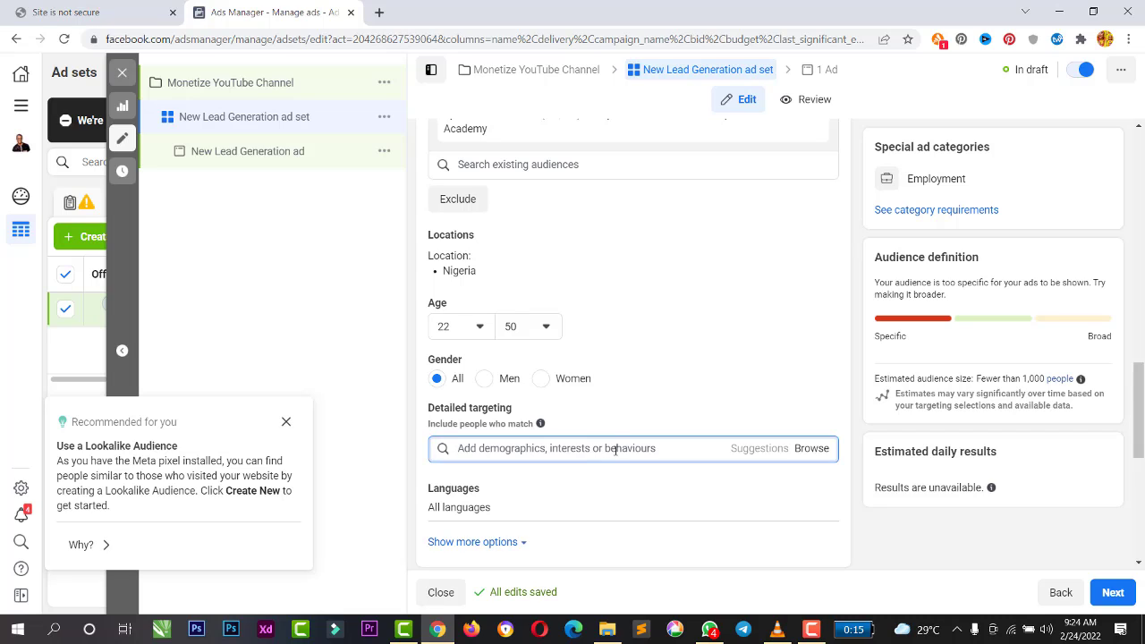
{"action": "type", "text": "o"}
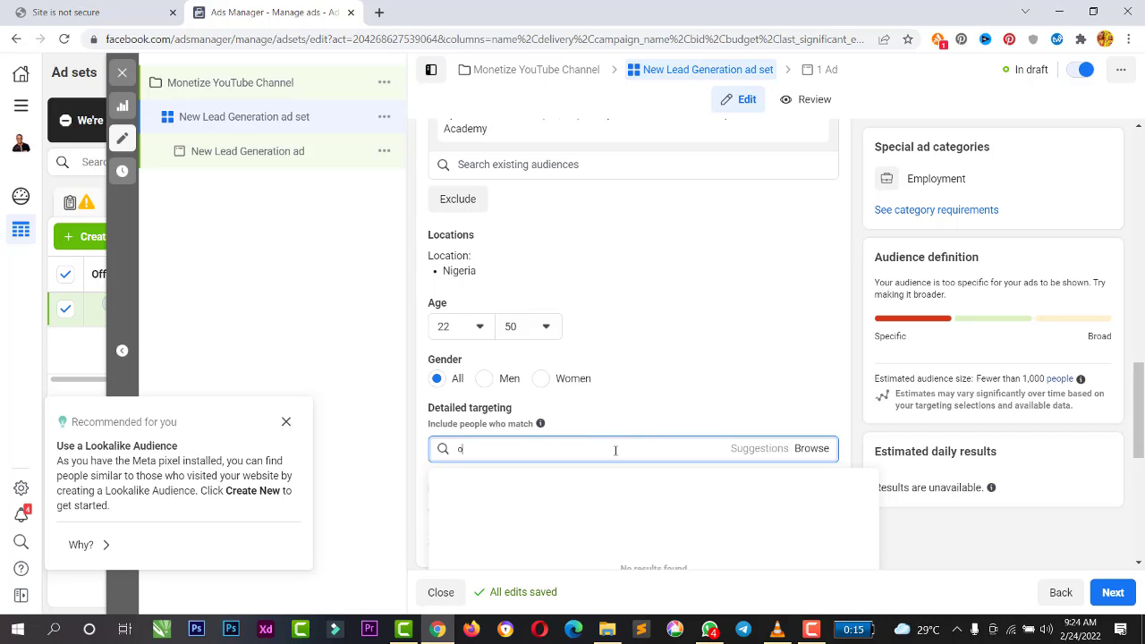
{"action": "key", "text": "BackSpace"}
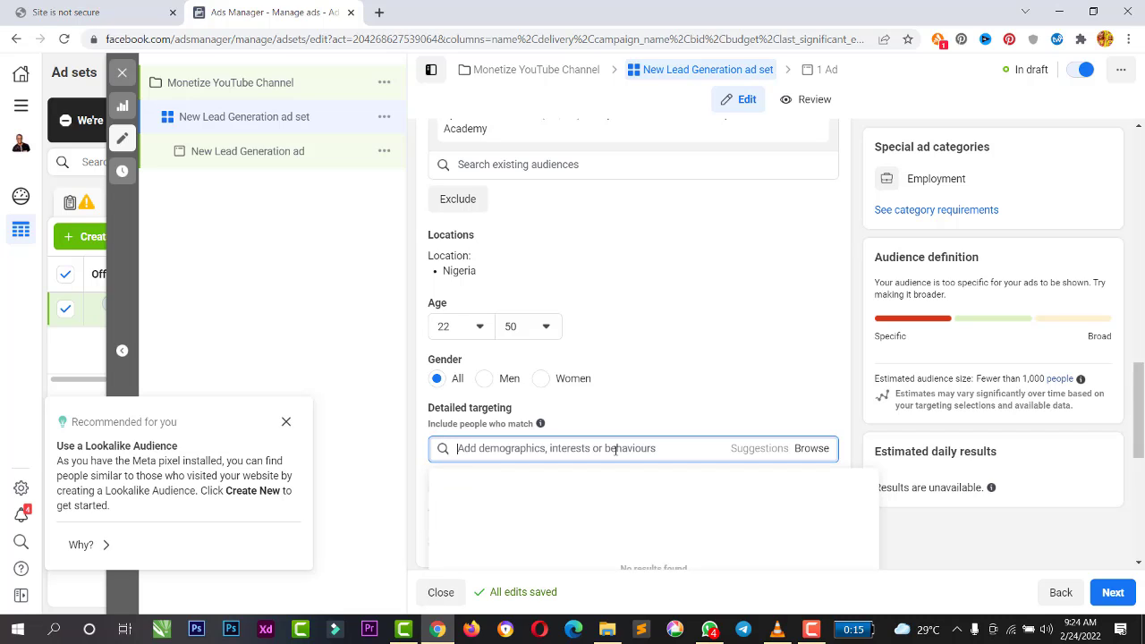
{"action": "type", "text": "ikeja"}
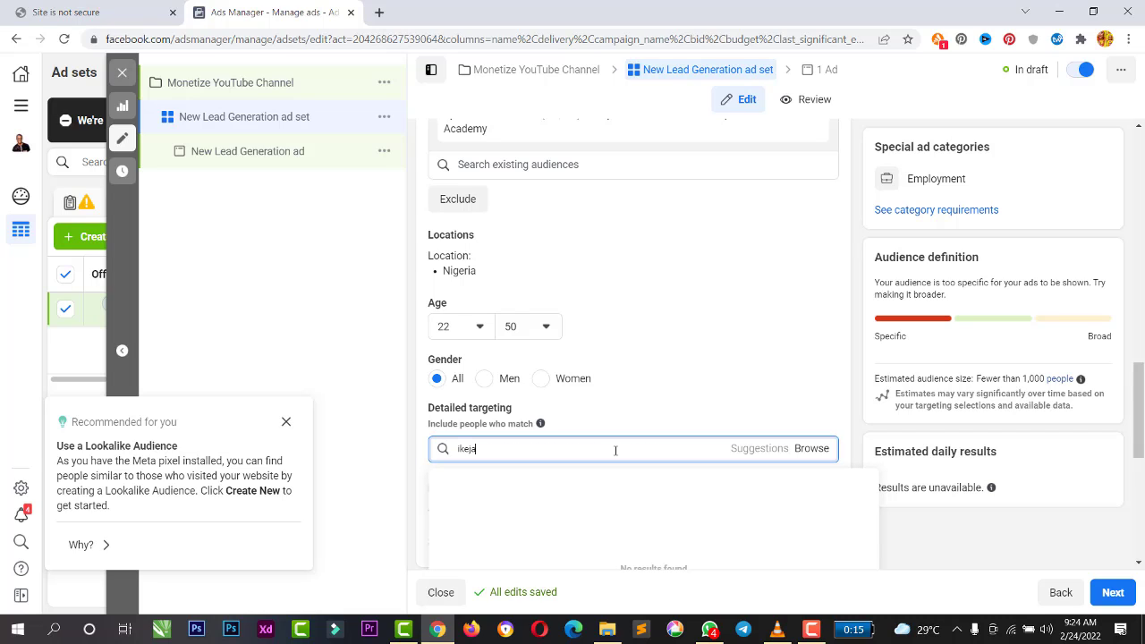
{"action": "key", "text": "BackSpace"}
{"action": "key", "text": "BackSpace"}
{"action": "key", "text": "BackSpace"}
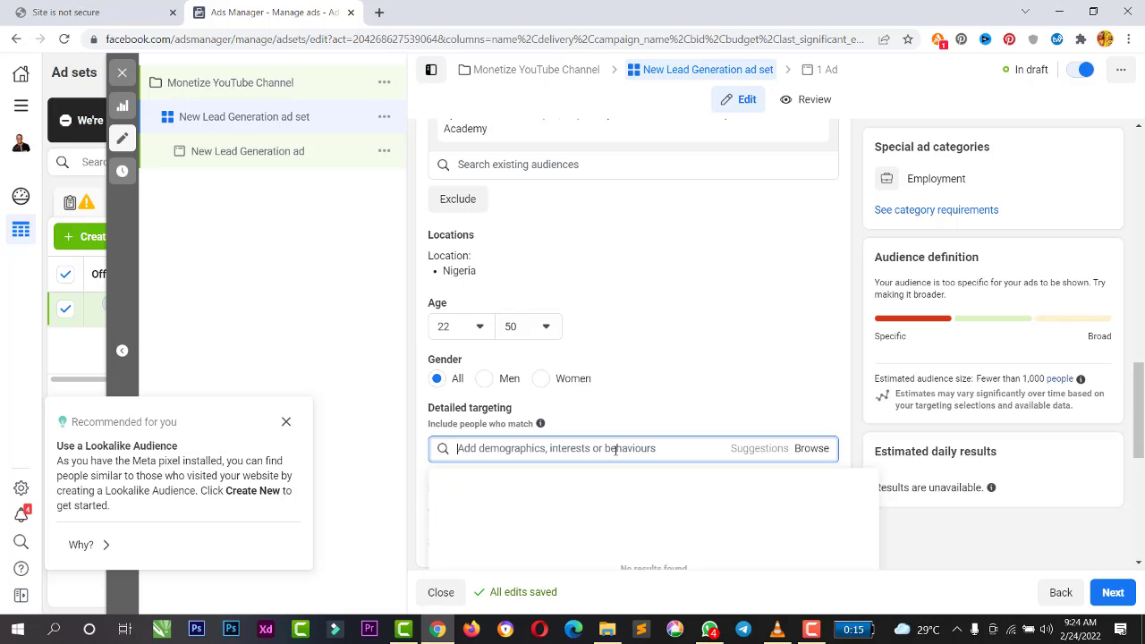
{"action": "type", "text": "lagos"}
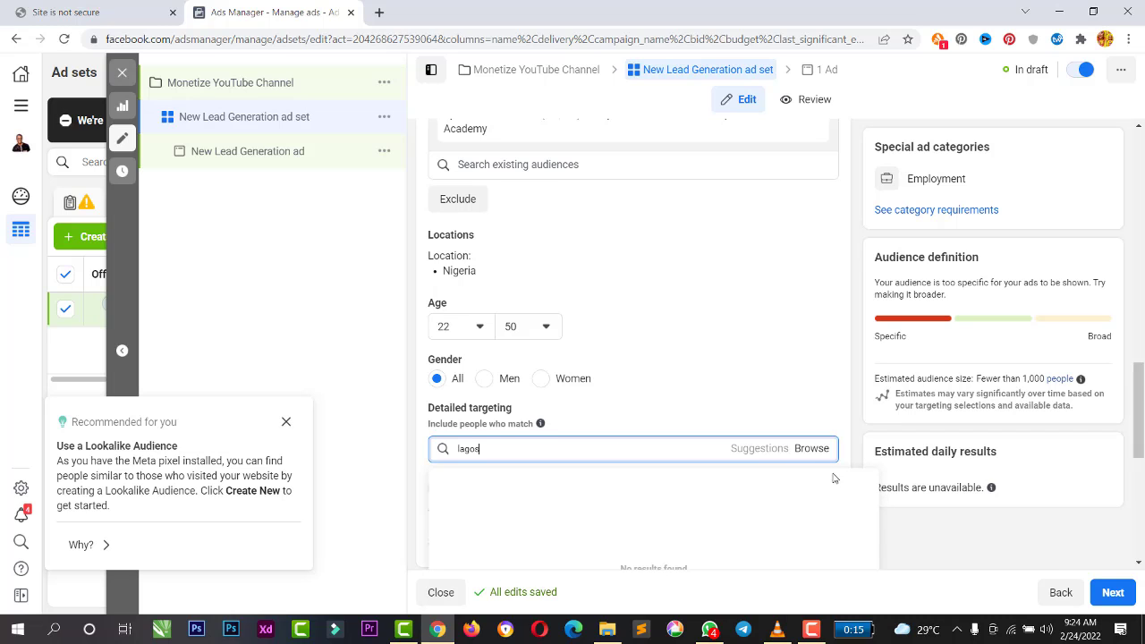
{"action": "scroll", "coordinate": [790, 469], "scroll_direction": "down", "scroll_amount": 2}
Browse the Interests category and add Entrepreneurship and Online advertising.
{"action": "left_click", "coordinate": [812, 300]}
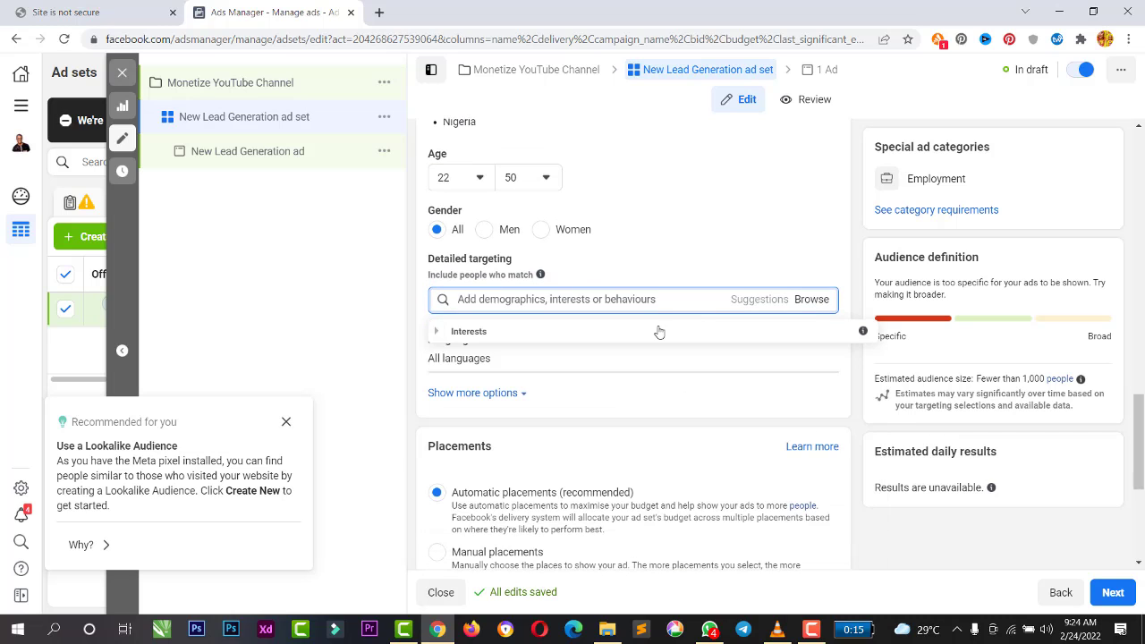
{"action": "left_click", "coordinate": [472, 332]}
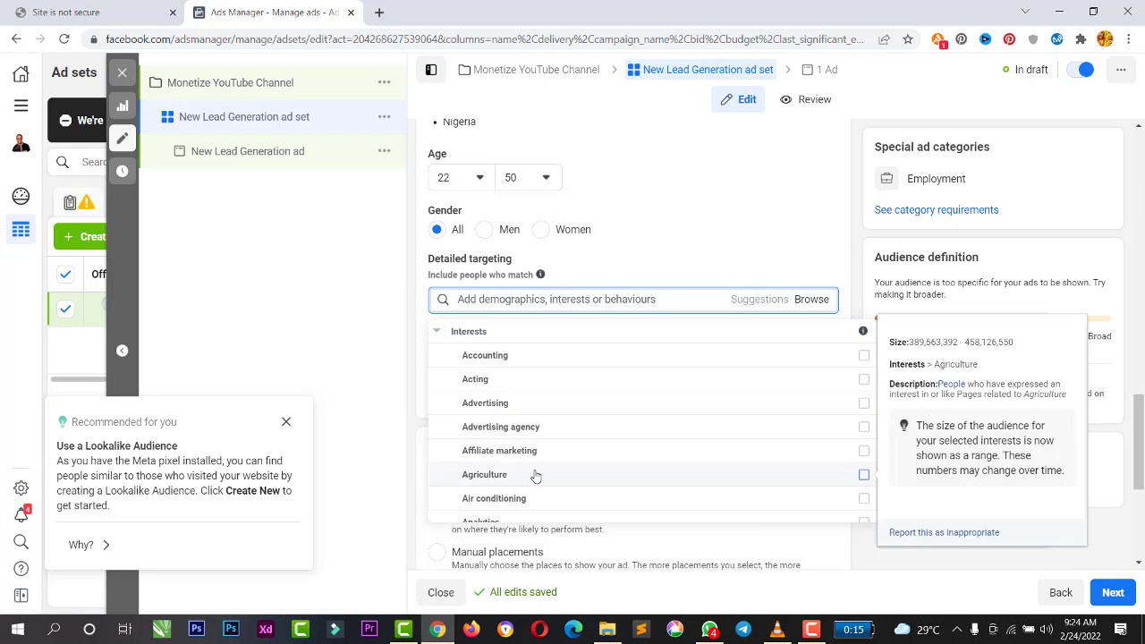
{"action": "scroll", "coordinate": [536, 476], "scroll_direction": "down", "scroll_amount": 8}
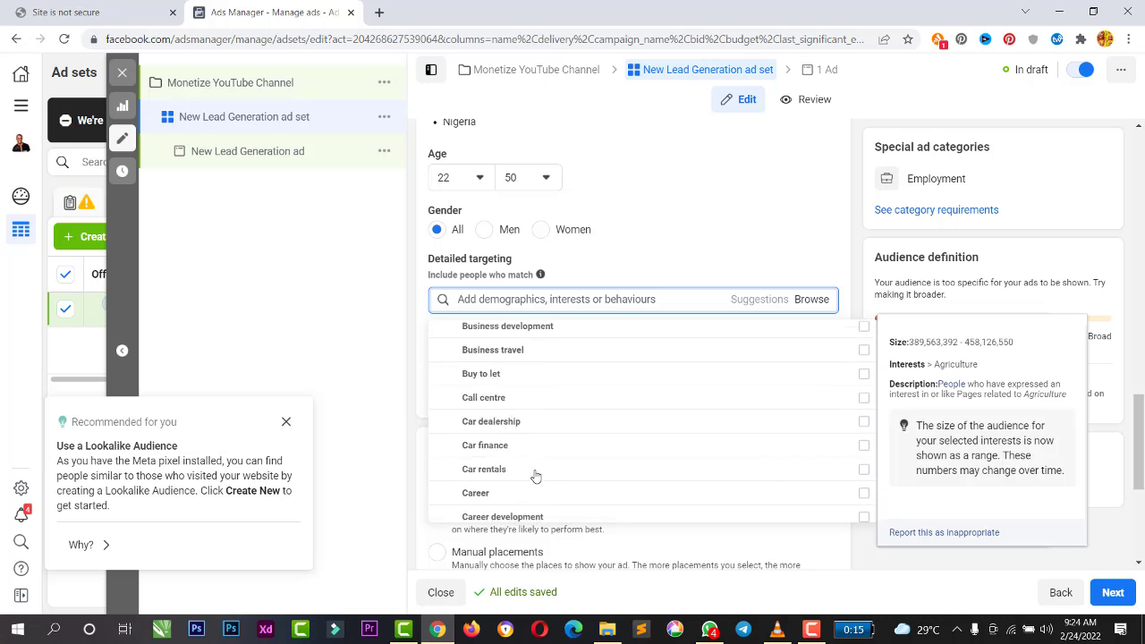
{"action": "scroll", "coordinate": [536, 476], "scroll_direction": "down", "scroll_amount": 10}
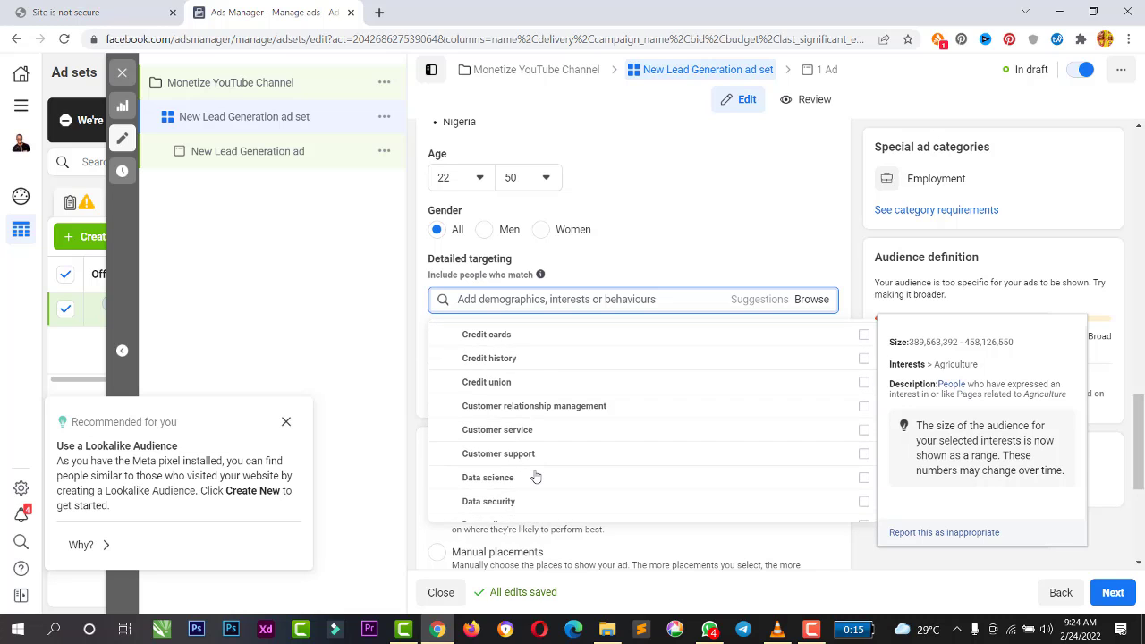
{"action": "scroll", "coordinate": [536, 476], "scroll_direction": "down", "scroll_amount": 8}
{"action": "scroll", "coordinate": [537, 477], "scroll_direction": "up", "scroll_amount": 1}
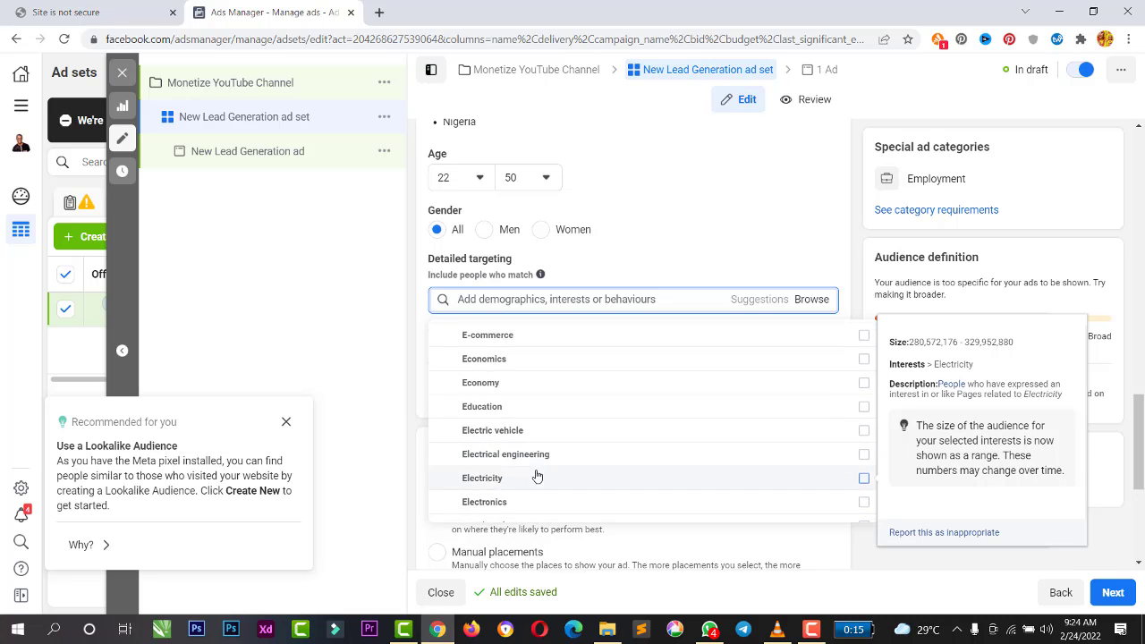
{"action": "scroll", "coordinate": [537, 477], "scroll_direction": "up", "scroll_amount": 1}
{"action": "scroll", "coordinate": [537, 476], "scroll_direction": "down", "scroll_amount": 3}
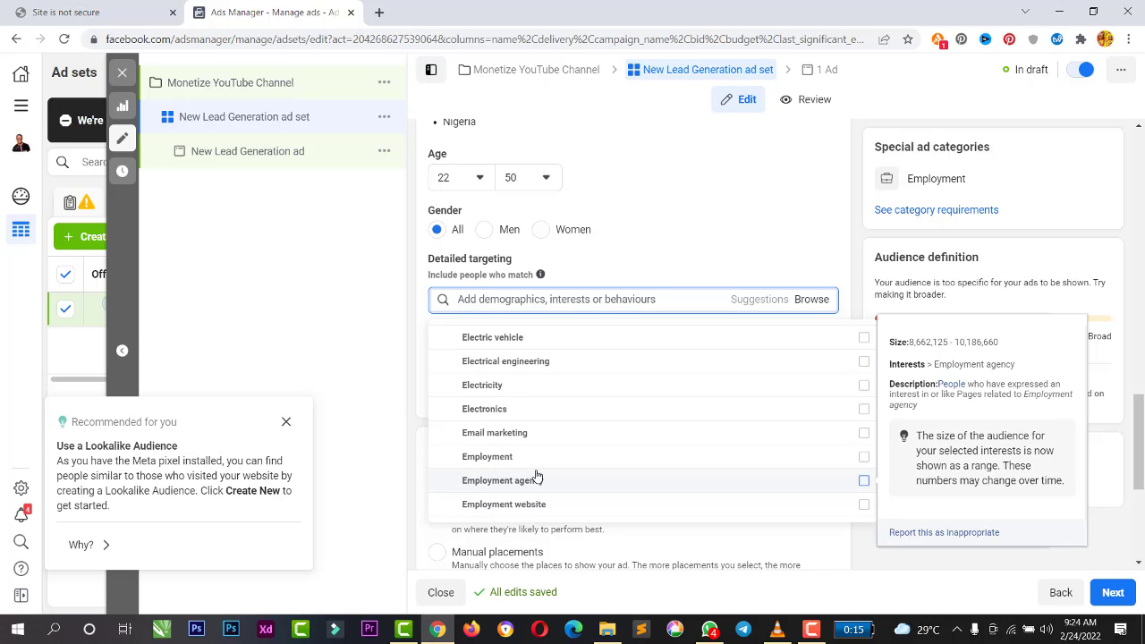
{"action": "scroll", "coordinate": [537, 476], "scroll_direction": "down", "scroll_amount": 3}
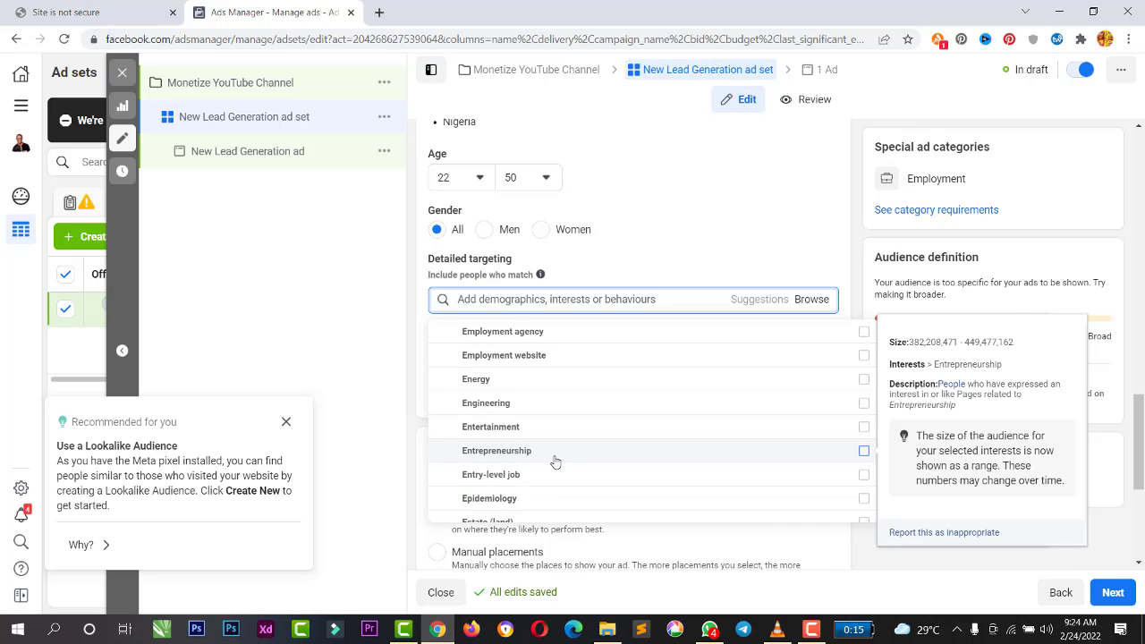
{"action": "left_click", "coordinate": [555, 452]}
{"action": "scroll", "coordinate": [569, 497], "scroll_direction": "down", "scroll_amount": 3}
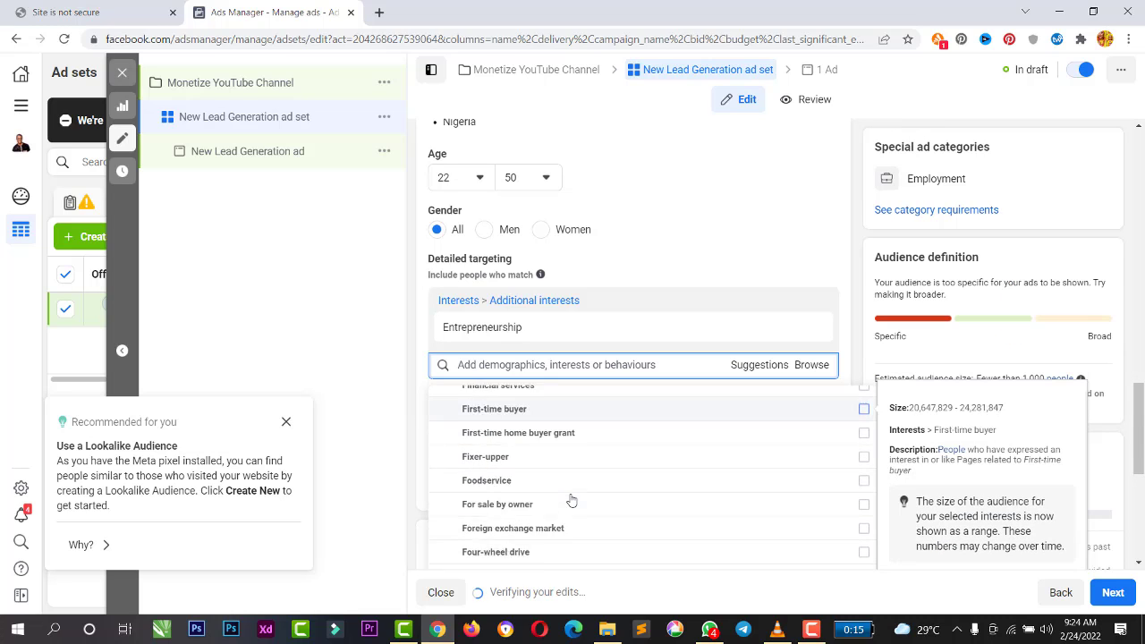
{"action": "scroll", "coordinate": [572, 501], "scroll_direction": "down", "scroll_amount": 8}
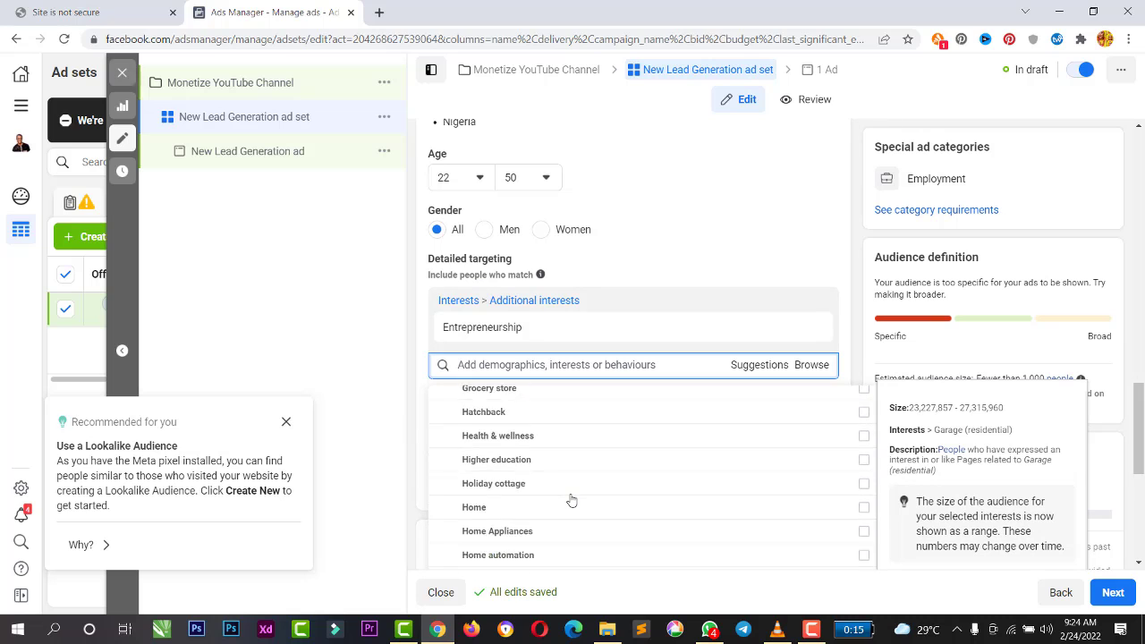
{"action": "scroll", "coordinate": [572, 501], "scroll_direction": "down", "scroll_amount": 6}
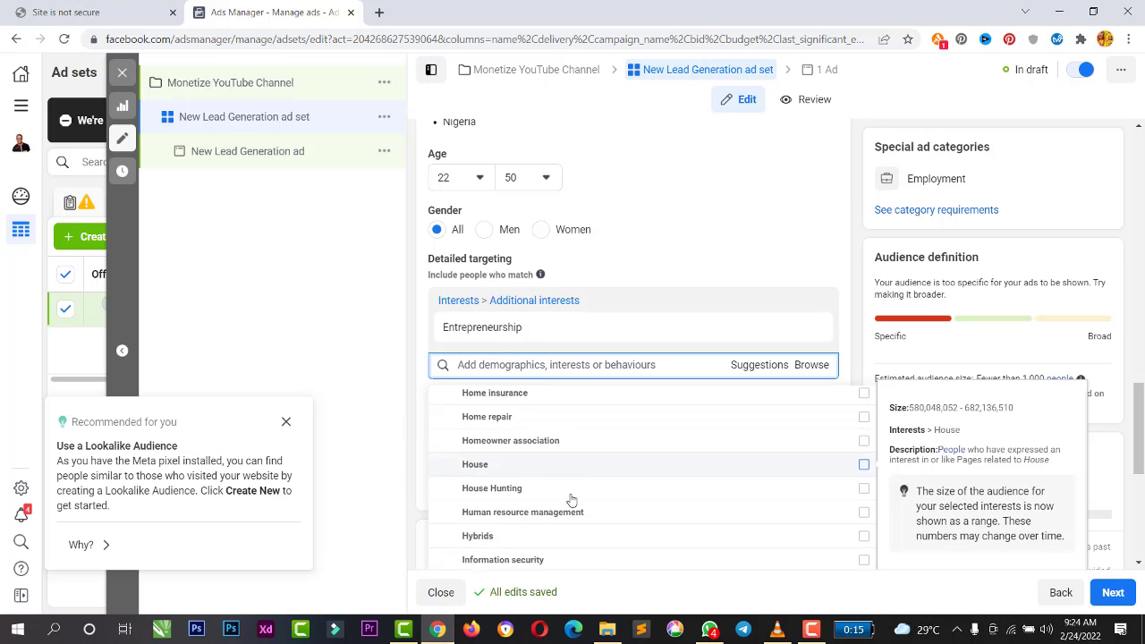
{"action": "scroll", "coordinate": [571, 501], "scroll_direction": "down", "scroll_amount": 10}
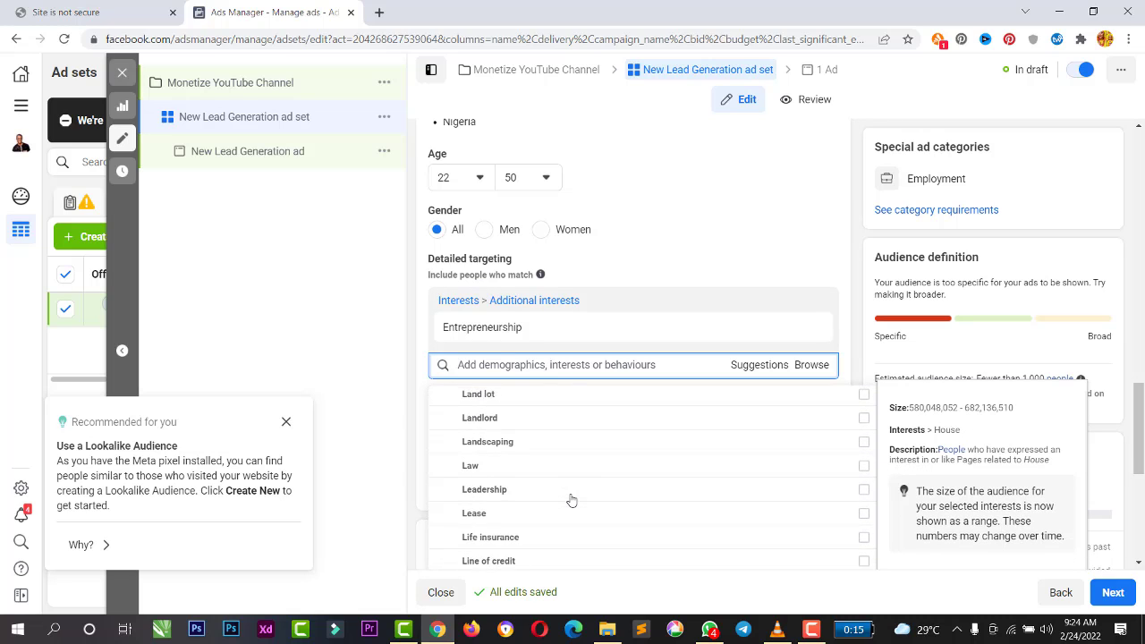
{"action": "scroll", "coordinate": [572, 502], "scroll_direction": "down", "scroll_amount": 10}
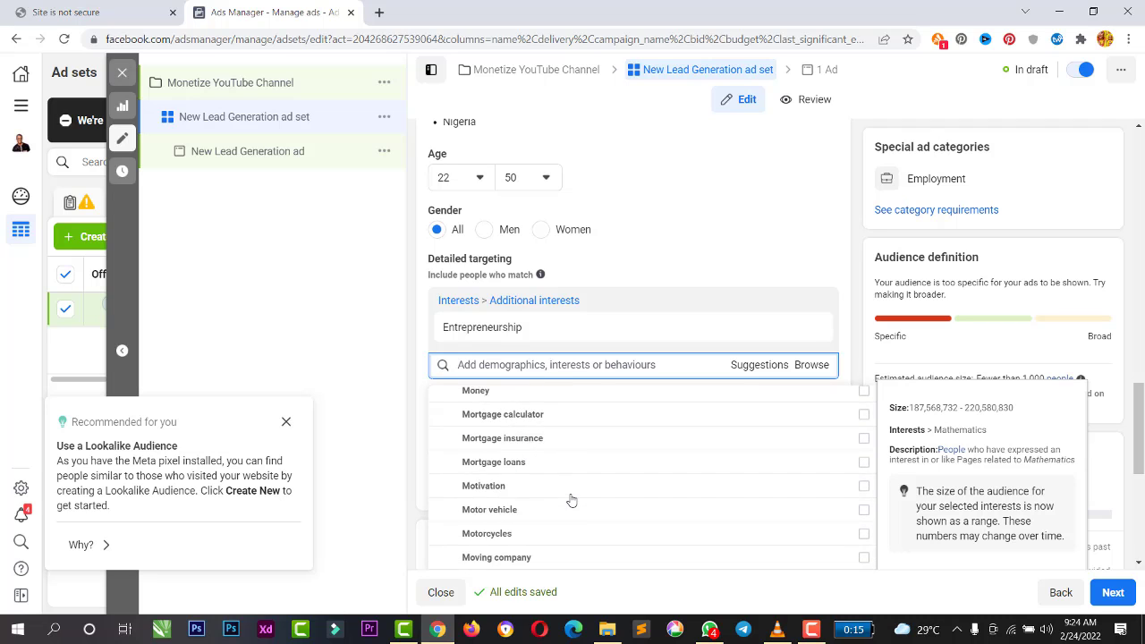
{"action": "scroll", "coordinate": [572, 501], "scroll_direction": "down", "scroll_amount": 5}
{"action": "scroll", "coordinate": [572, 501], "scroll_direction": "up", "scroll_amount": 2}
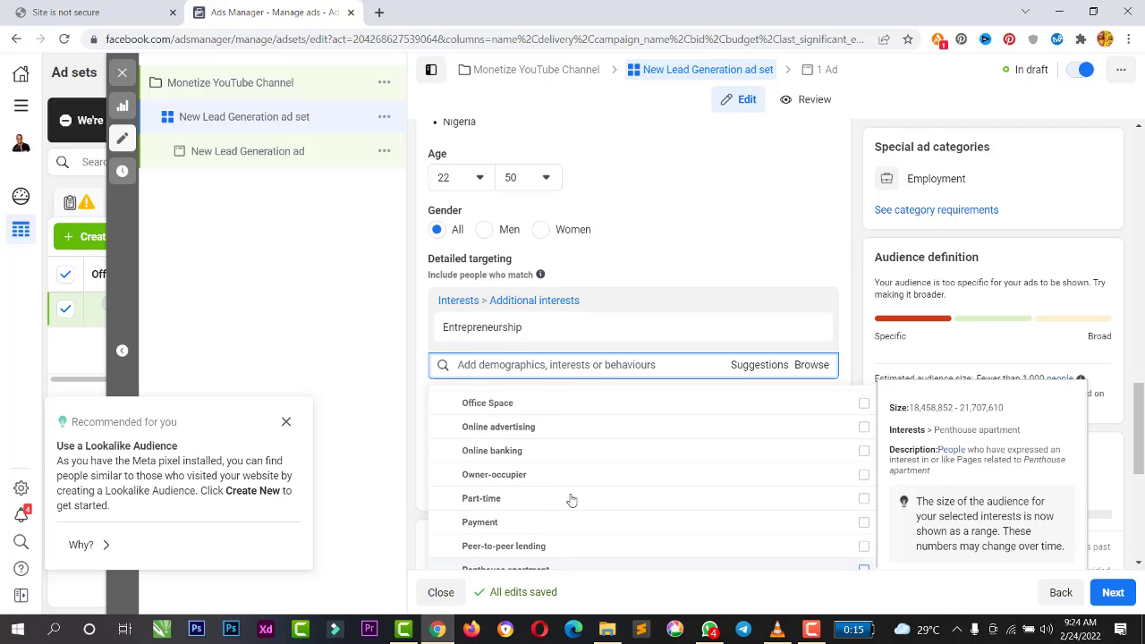
{"action": "left_click", "coordinate": [555, 431]}
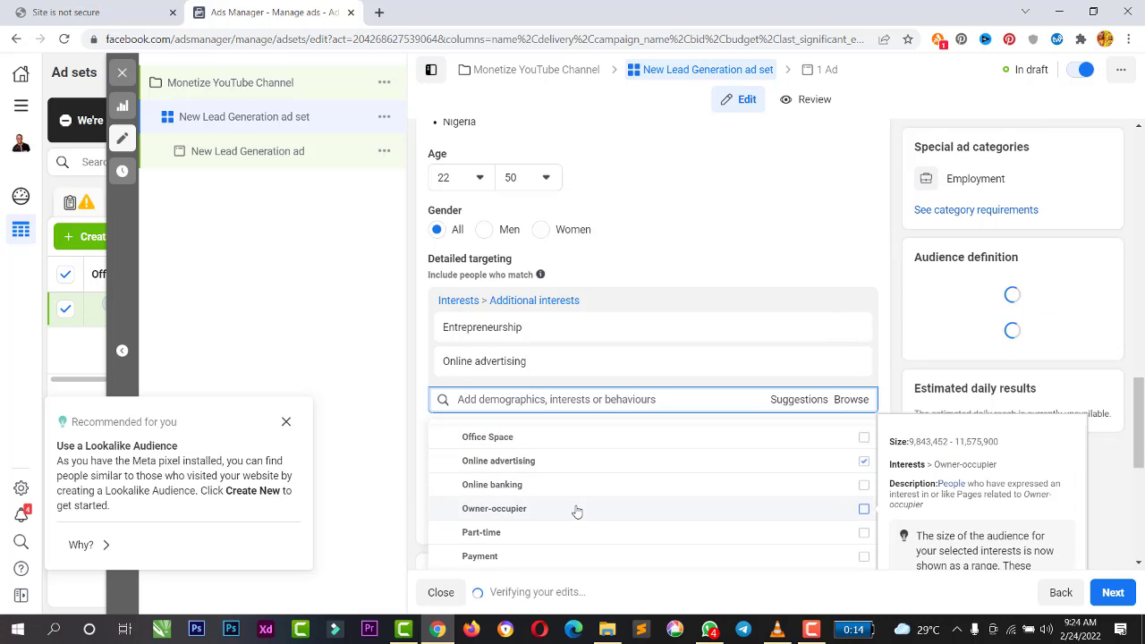
Add Small business, Training, Web design and Web hosting interests, then close the list.
{"action": "scroll", "coordinate": [577, 512], "scroll_direction": "down", "scroll_amount": 2}
{"action": "scroll", "coordinate": [577, 511], "scroll_direction": "down", "scroll_amount": 8}
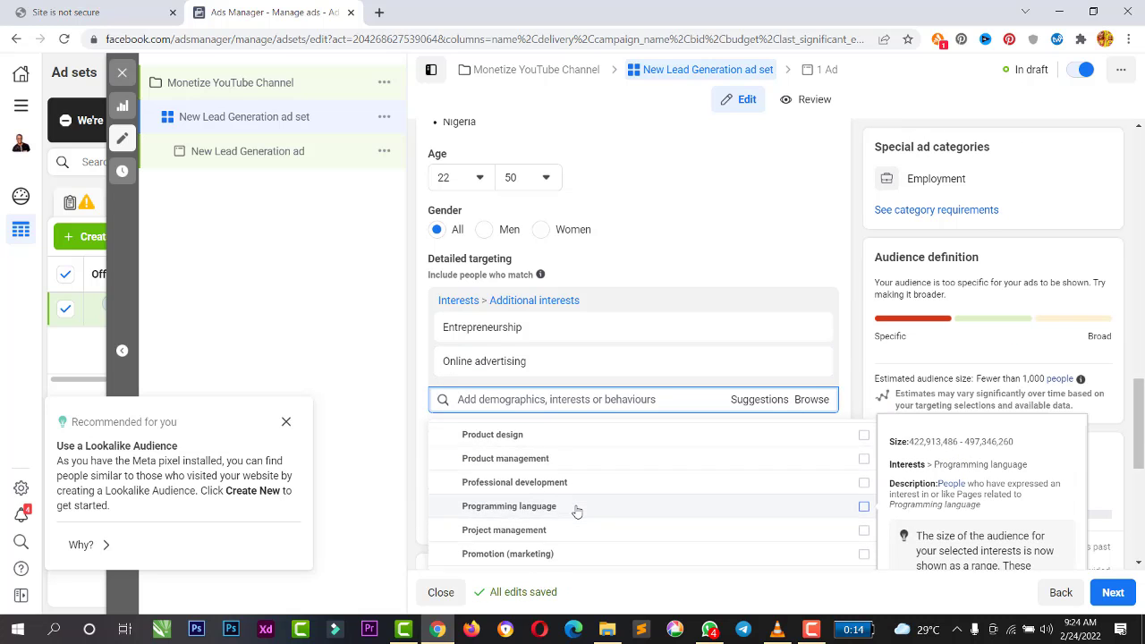
{"action": "scroll", "coordinate": [577, 511], "scroll_direction": "down", "scroll_amount": 2}
{"action": "scroll", "coordinate": [577, 512], "scroll_direction": "up", "scroll_amount": 5}
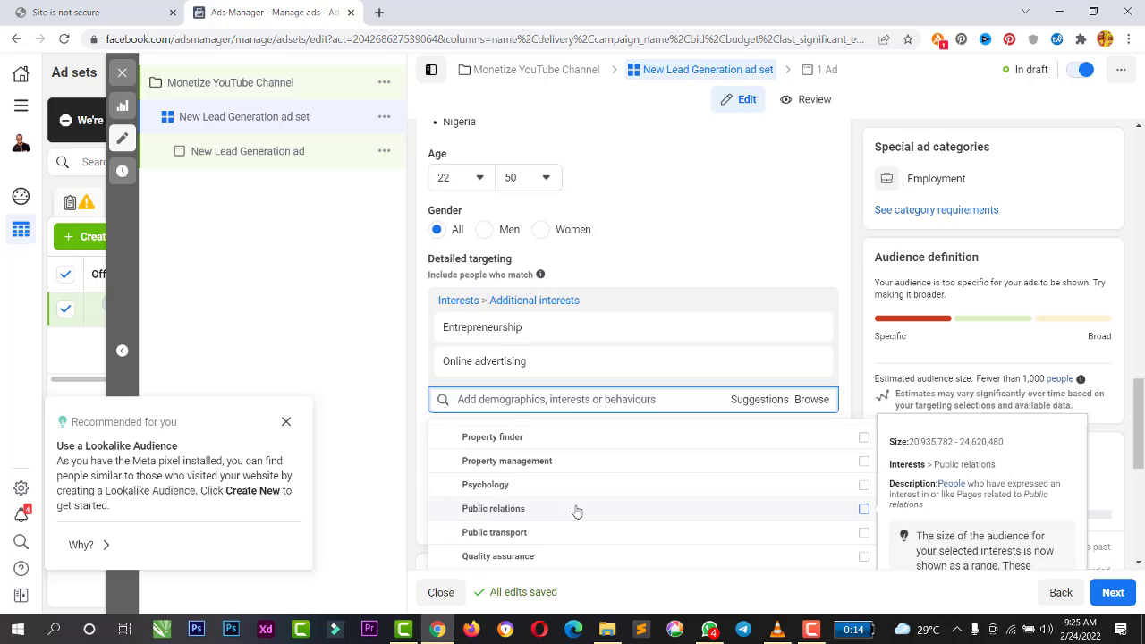
{"action": "scroll", "coordinate": [577, 512], "scroll_direction": "down", "scroll_amount": 2}
{"action": "scroll", "coordinate": [577, 512], "scroll_direction": "down", "scroll_amount": 5}
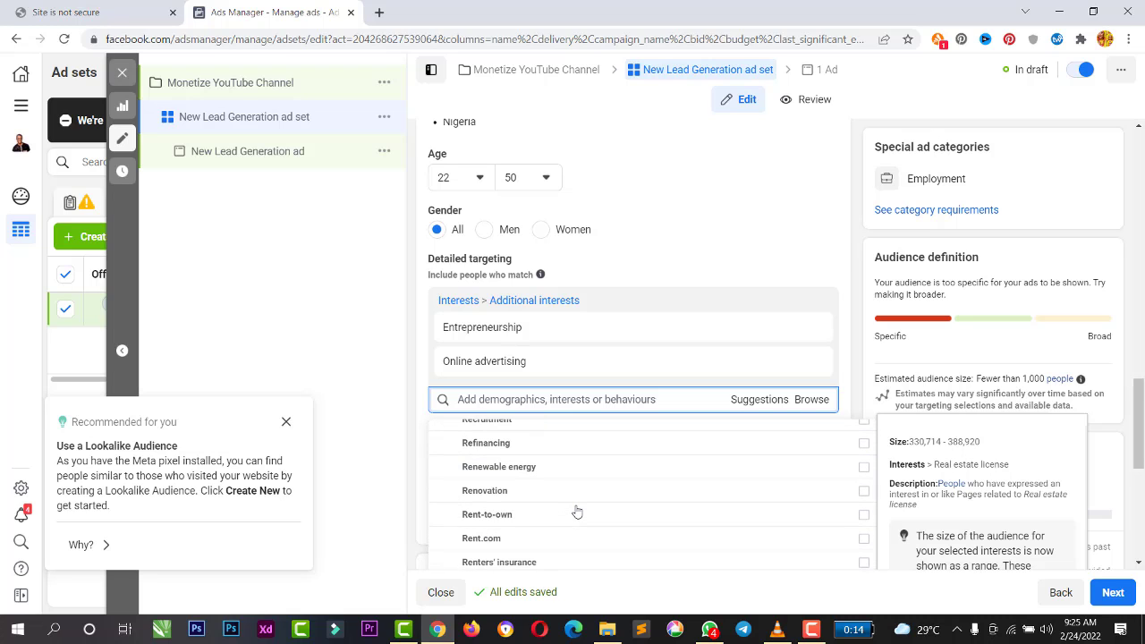
{"action": "scroll", "coordinate": [577, 512], "scroll_direction": "down", "scroll_amount": 6}
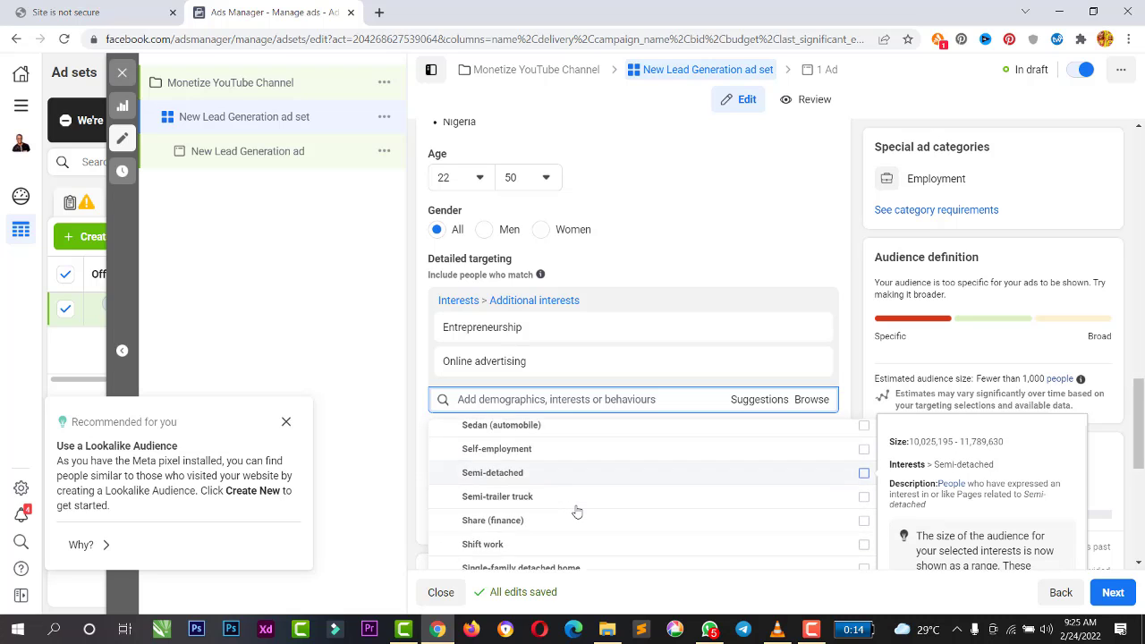
{"action": "scroll", "coordinate": [577, 512], "scroll_direction": "down", "scroll_amount": 3}
{"action": "scroll", "coordinate": [577, 512], "scroll_direction": "up", "scroll_amount": 4}
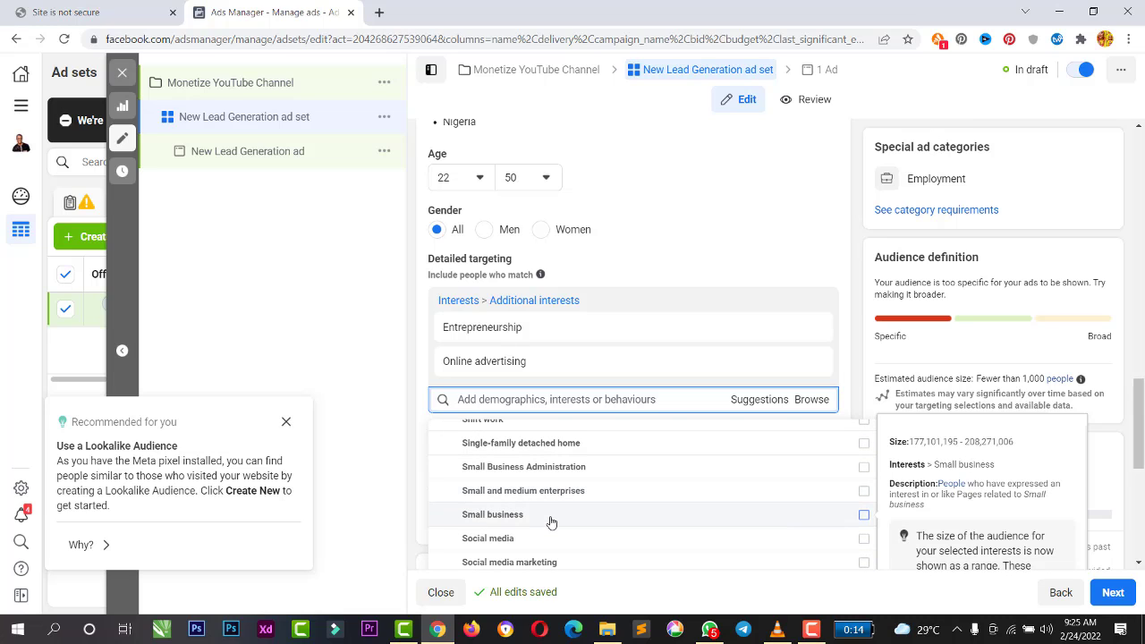
{"action": "left_click", "coordinate": [554, 524]}
{"action": "scroll", "coordinate": [606, 502], "scroll_direction": "down", "scroll_amount": 6}
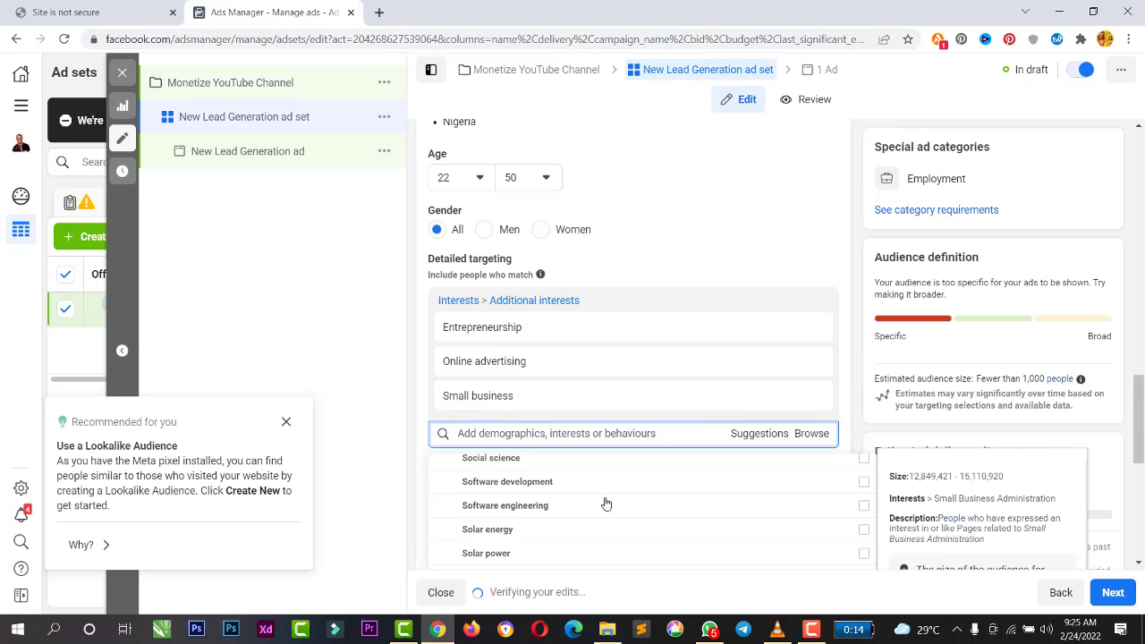
{"action": "scroll", "coordinate": [606, 503], "scroll_direction": "down", "scroll_amount": 5}
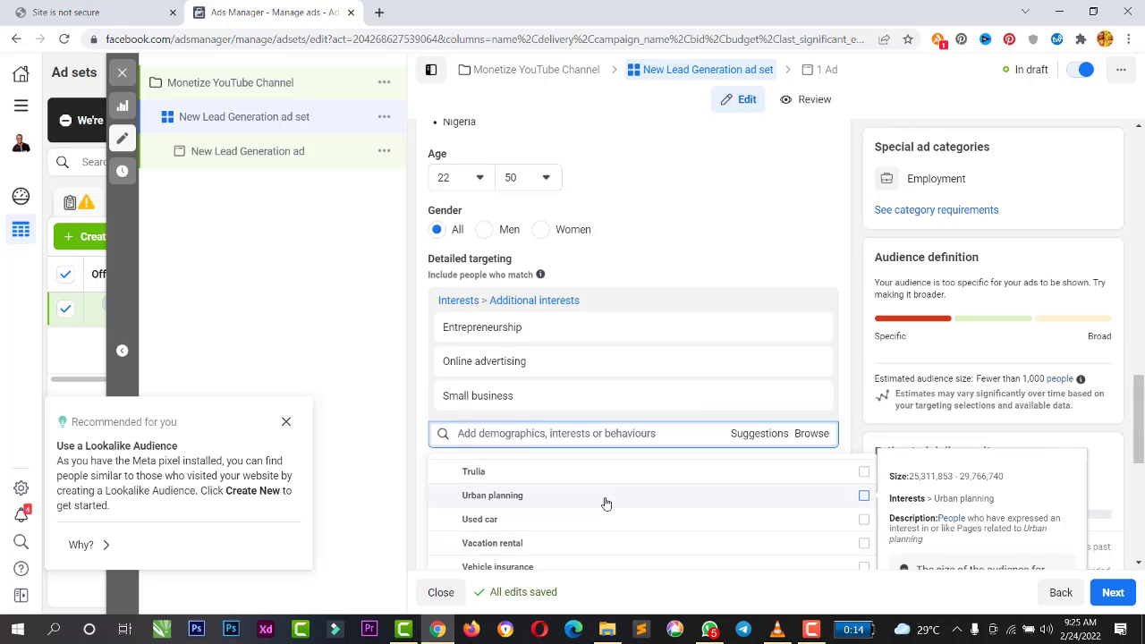
{"action": "scroll", "coordinate": [534, 518], "scroll_direction": "up", "scroll_amount": 1}
{"action": "left_click", "coordinate": [521, 506]}
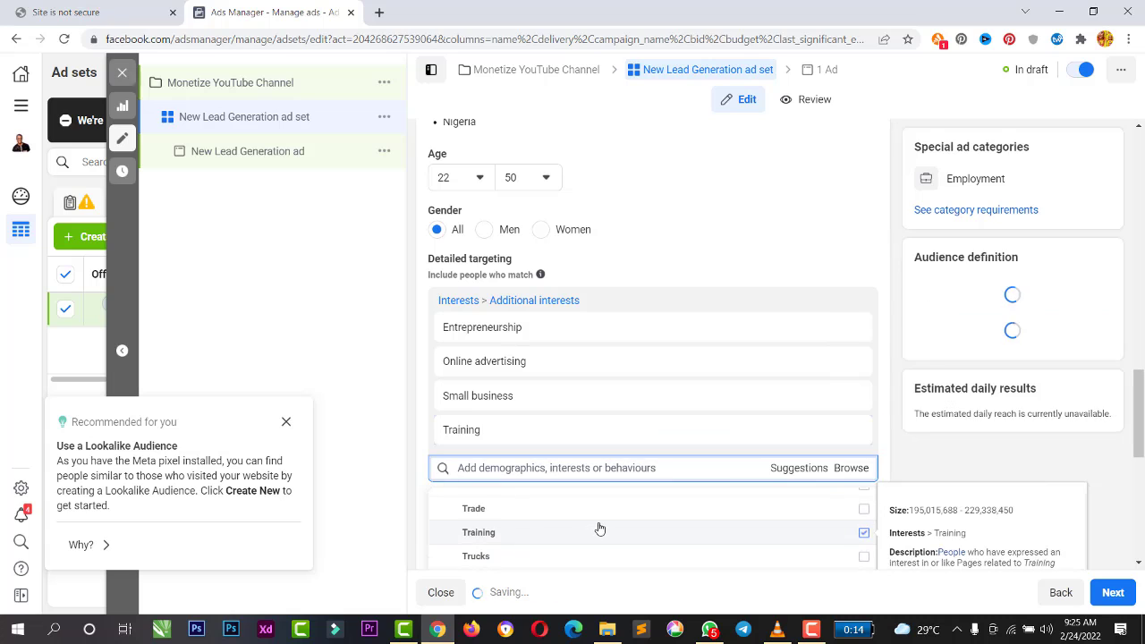
{"action": "scroll", "coordinate": [602, 530], "scroll_direction": "down", "scroll_amount": 3}
{"action": "scroll", "coordinate": [602, 529], "scroll_direction": "down", "scroll_amount": 3}
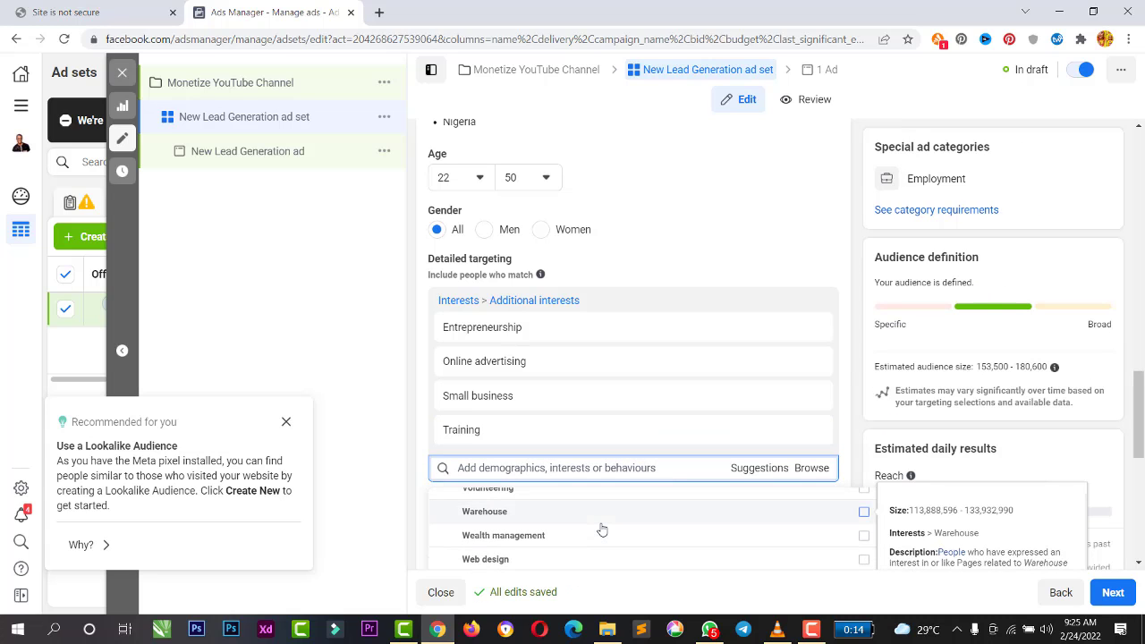
{"action": "scroll", "coordinate": [602, 530], "scroll_direction": "down", "scroll_amount": 1}
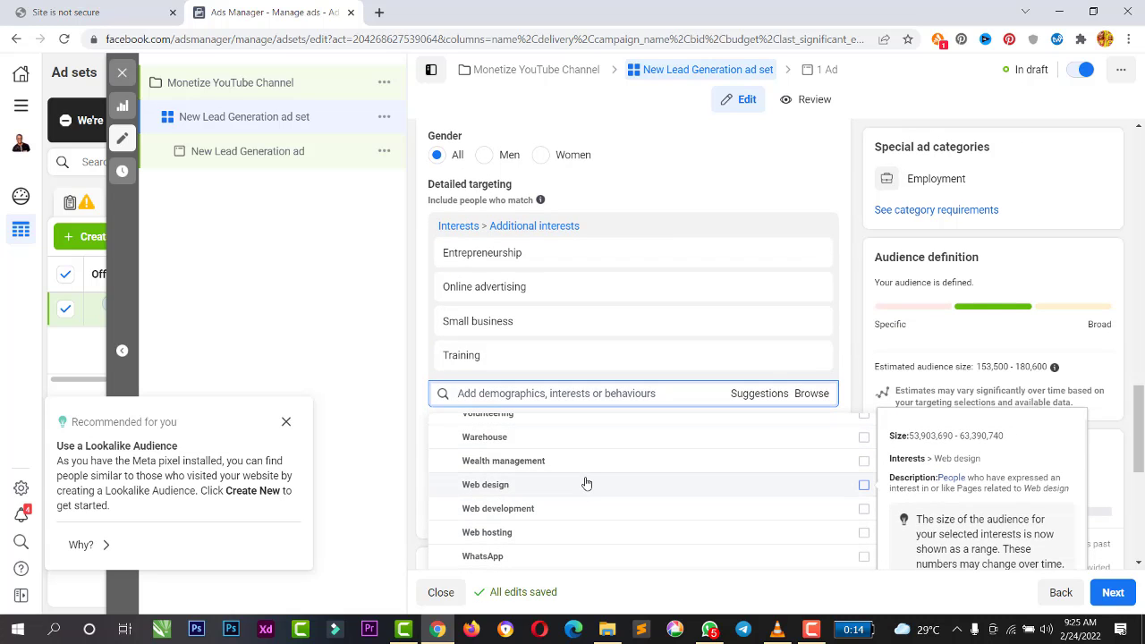
{"action": "left_click", "coordinate": [586, 484]}
{"action": "scroll", "coordinate": [575, 537], "scroll_direction": "down", "scroll_amount": 2}
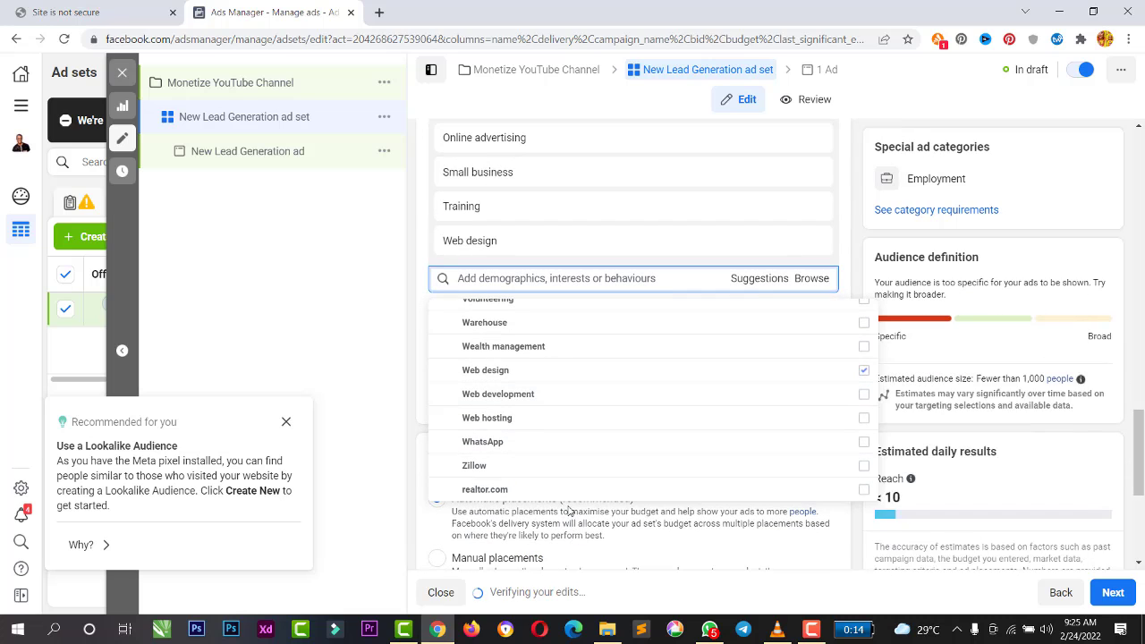
{"action": "left_click", "coordinate": [546, 429]}
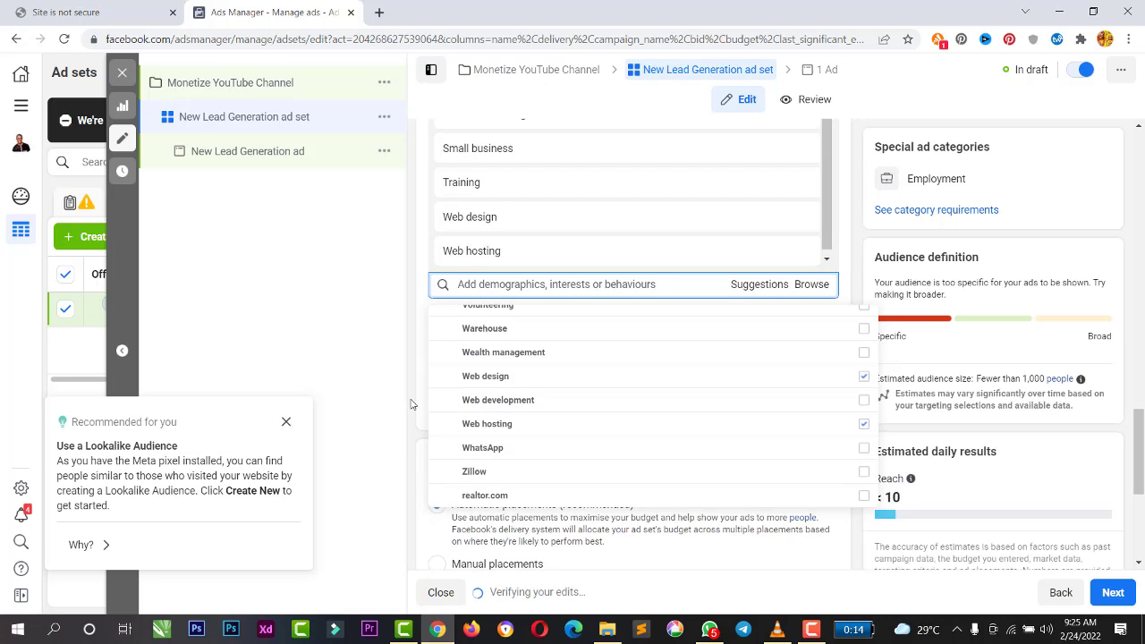
{"action": "left_click", "coordinate": [415, 405]}
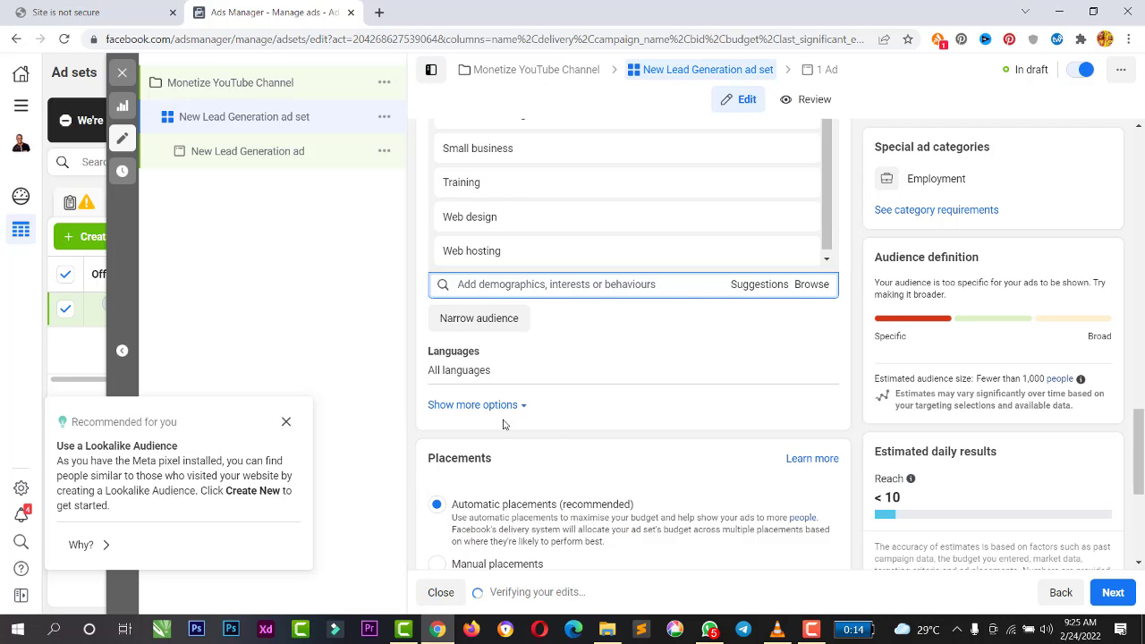
Reveal the charging and delivery type options under Optimisation and delivery.
{"action": "scroll", "coordinate": [617, 497], "scroll_direction": "up", "scroll_amount": 3}
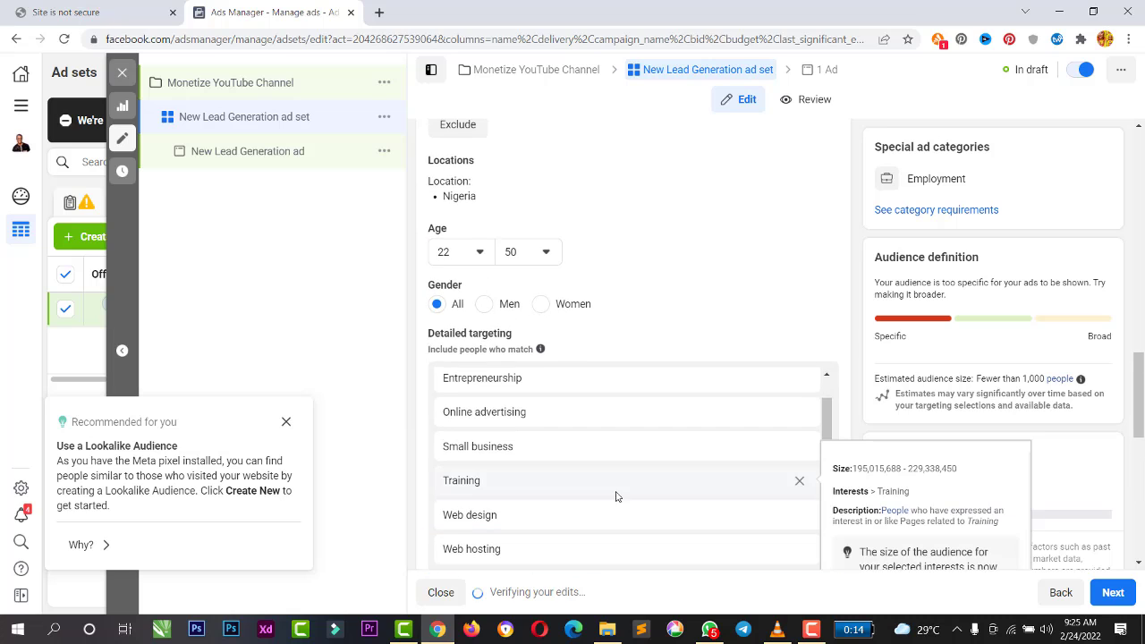
{"action": "scroll", "coordinate": [609, 479], "scroll_direction": "up", "scroll_amount": 5}
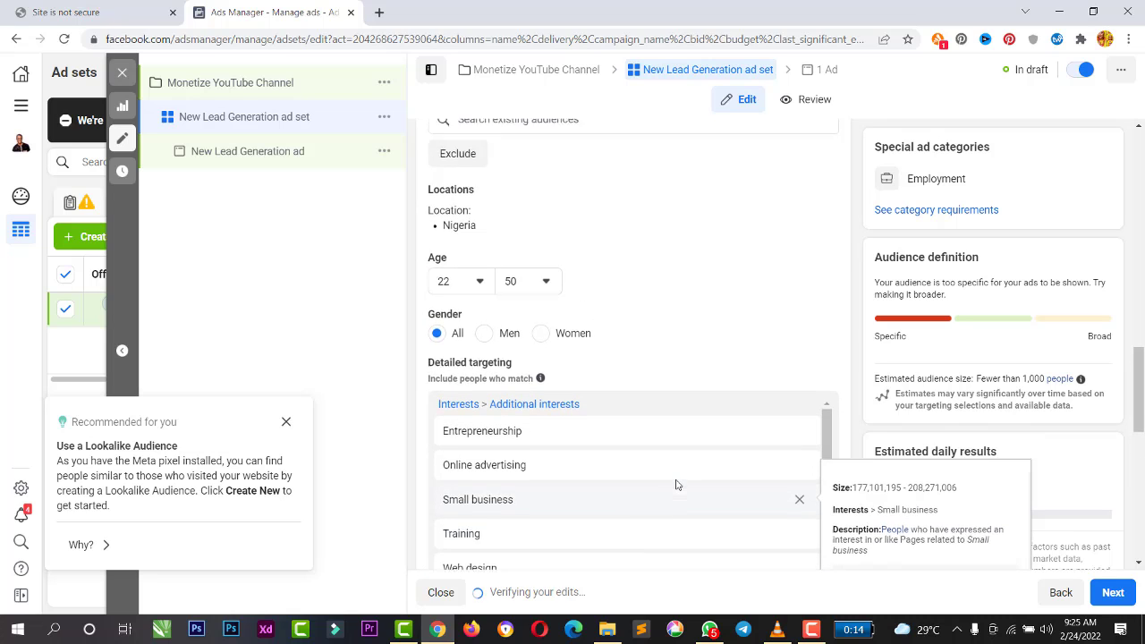
{"action": "scroll", "coordinate": [617, 461], "scroll_direction": "down", "scroll_amount": 2}
{"action": "scroll", "coordinate": [625, 470], "scroll_direction": "down", "scroll_amount": 1}
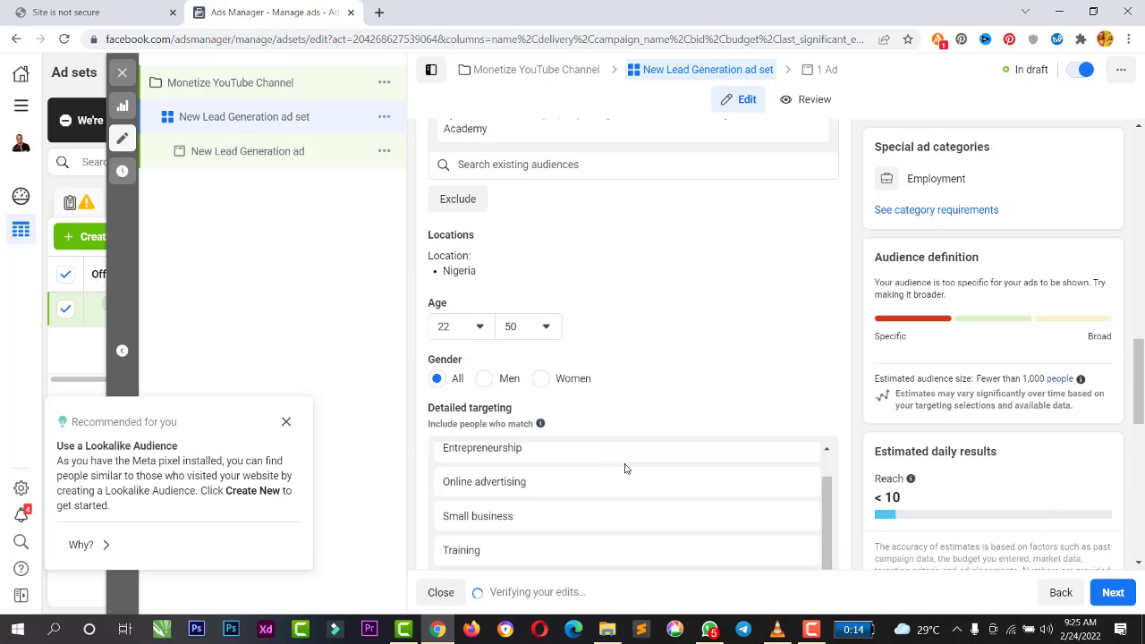
{"action": "scroll", "coordinate": [625, 468], "scroll_direction": "down", "scroll_amount": 5}
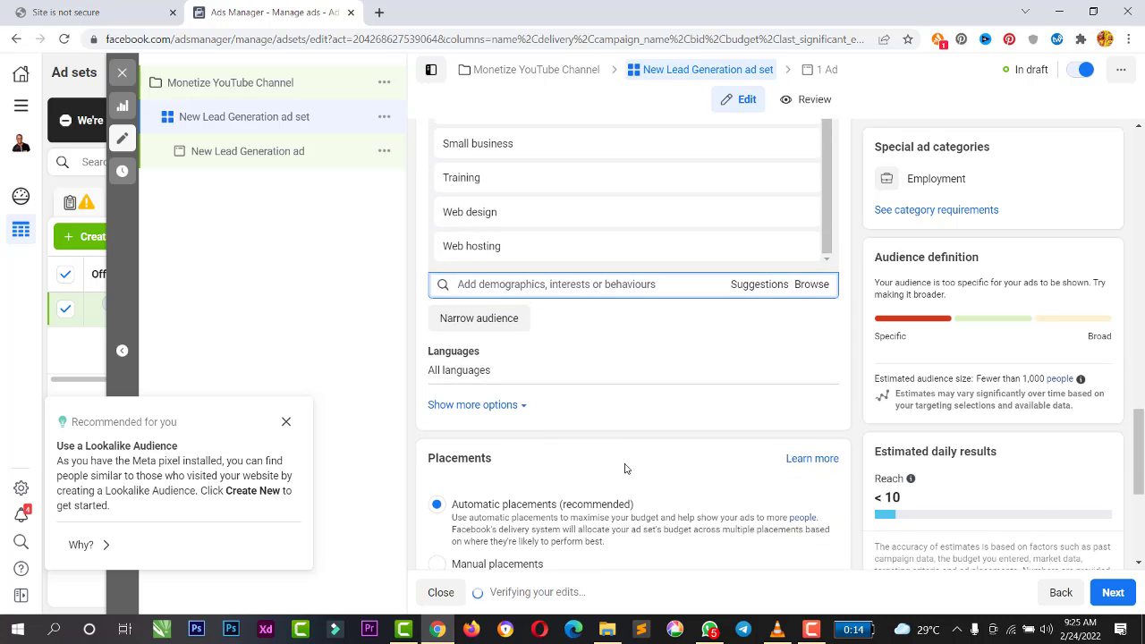
{"action": "scroll", "coordinate": [458, 417], "scroll_direction": "down", "scroll_amount": 4}
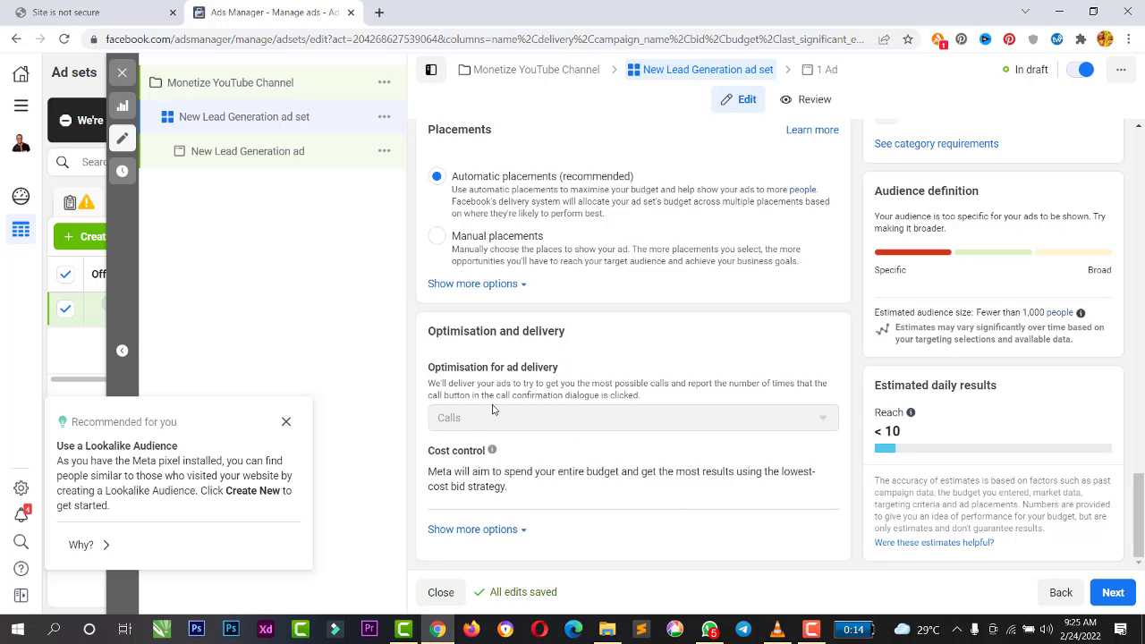
{"action": "left_click", "coordinate": [483, 529]}
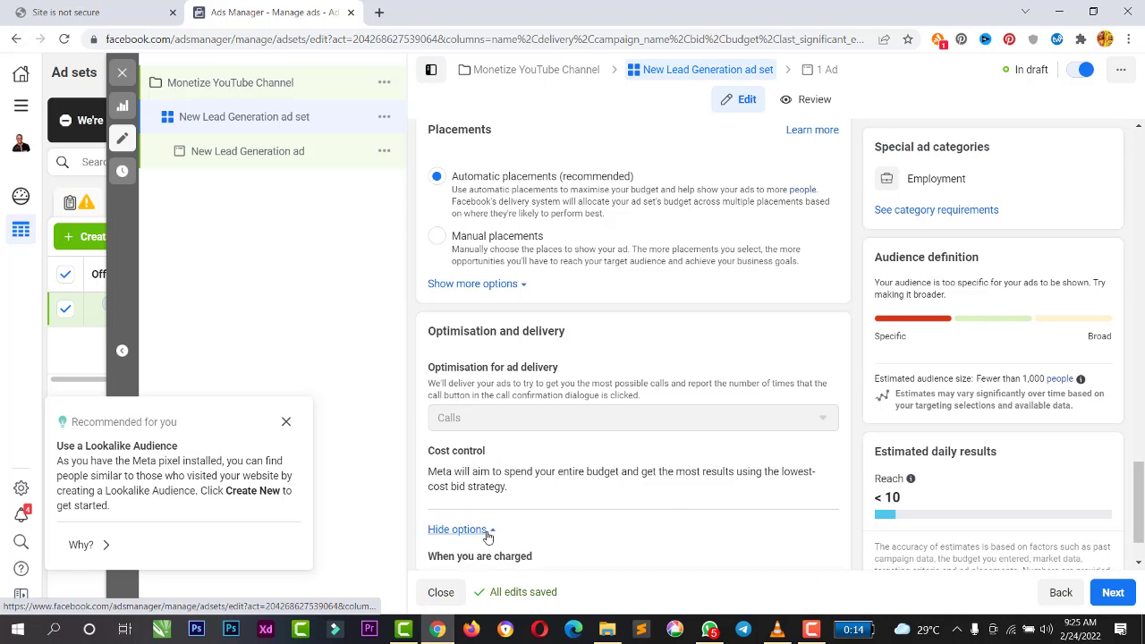
Review the ad set form and continue to the ad's settings.
{"action": "scroll", "coordinate": [563, 504], "scroll_direction": "down", "scroll_amount": 1}
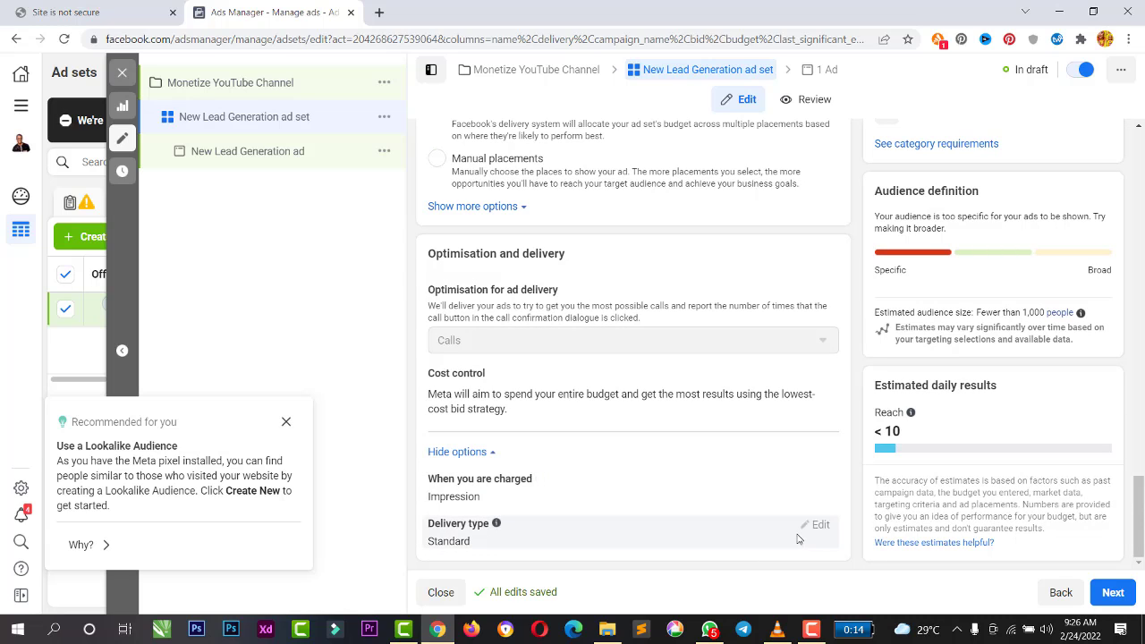
{"action": "scroll", "coordinate": [726, 456], "scroll_direction": "up", "scroll_amount": 10}
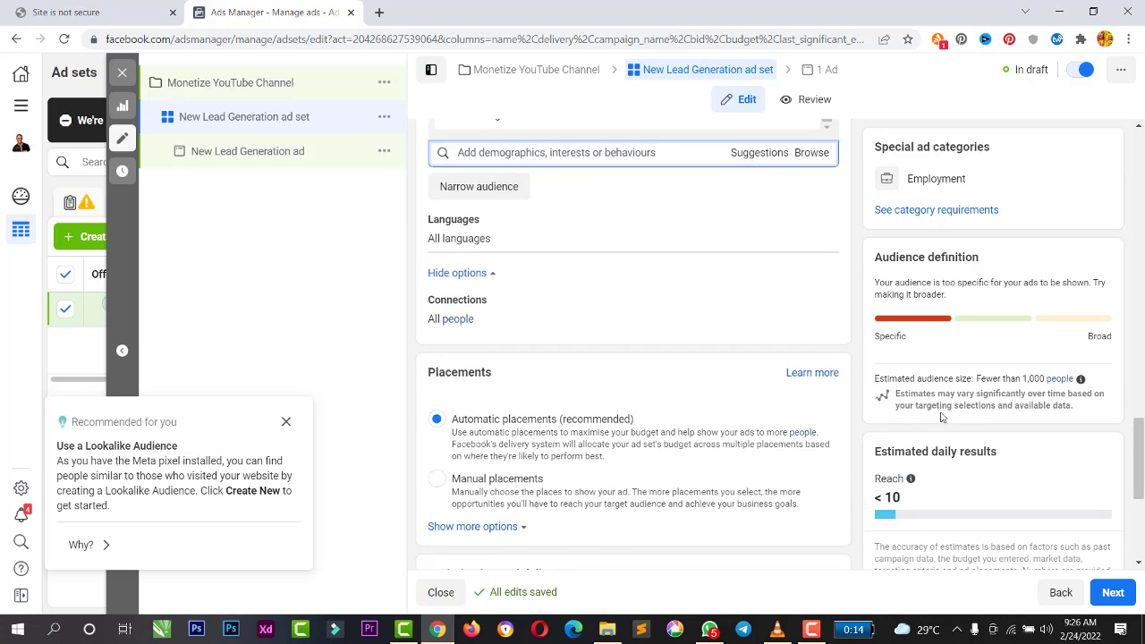
{"action": "scroll", "coordinate": [726, 405], "scroll_direction": "up", "scroll_amount": 8}
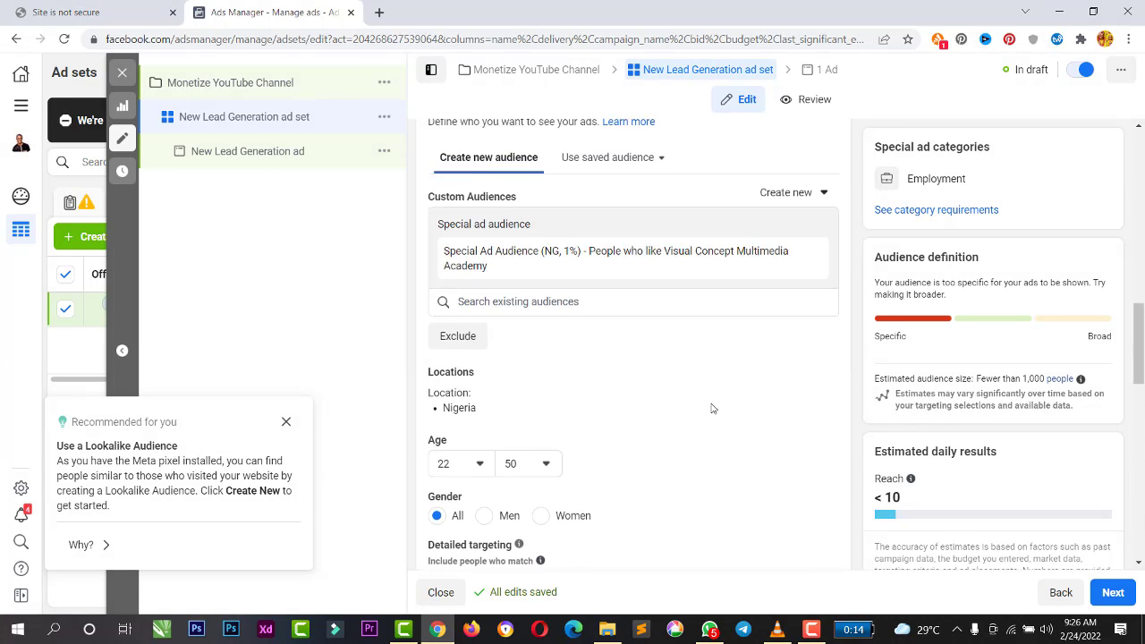
{"action": "scroll", "coordinate": [994, 468], "scroll_direction": "down", "scroll_amount": 11}
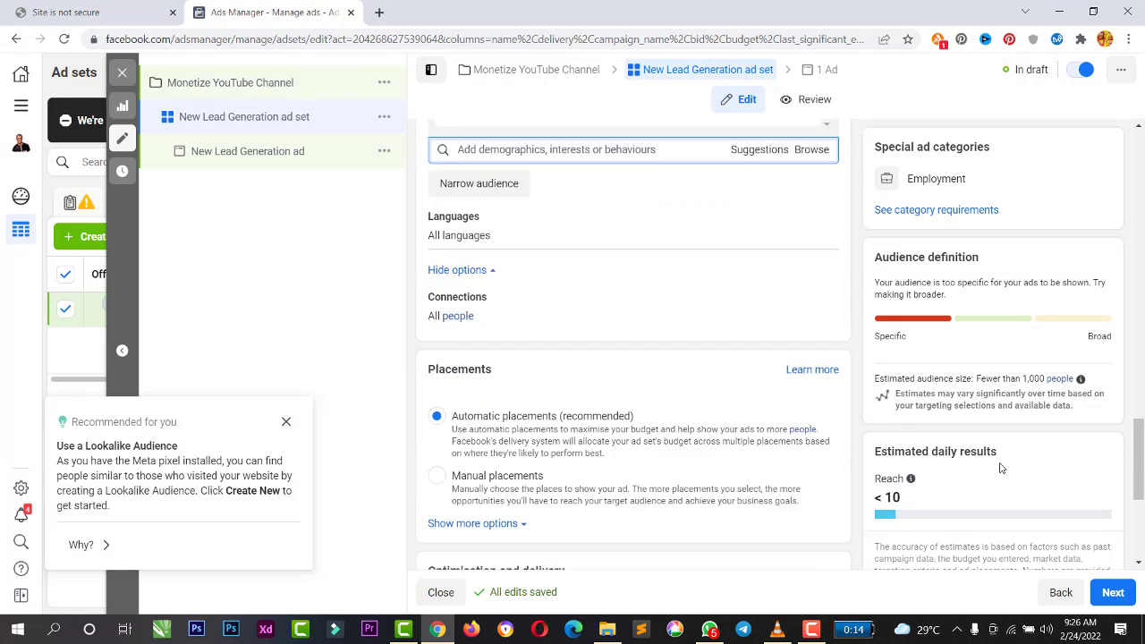
{"action": "scroll", "coordinate": [1001, 468], "scroll_direction": "down", "scroll_amount": 1}
{"action": "left_click", "coordinate": [1108, 589]}
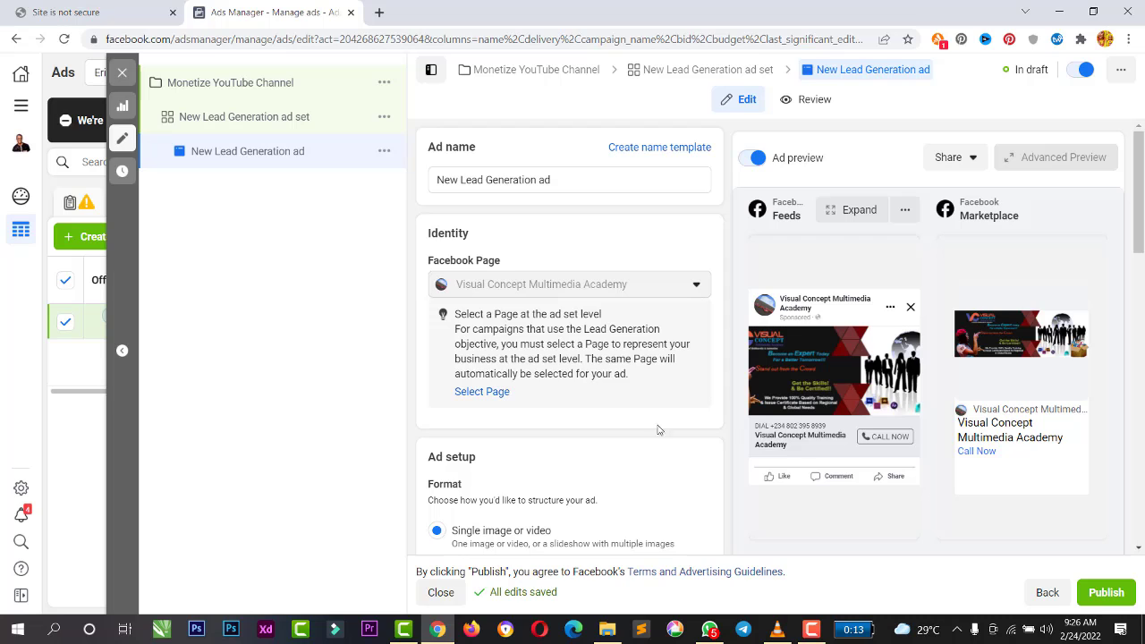
{"action": "scroll", "coordinate": [572, 458], "scroll_direction": "down", "scroll_amount": 1}
{"action": "scroll", "coordinate": [571, 458], "scroll_direction": "down", "scroll_amount": 3}
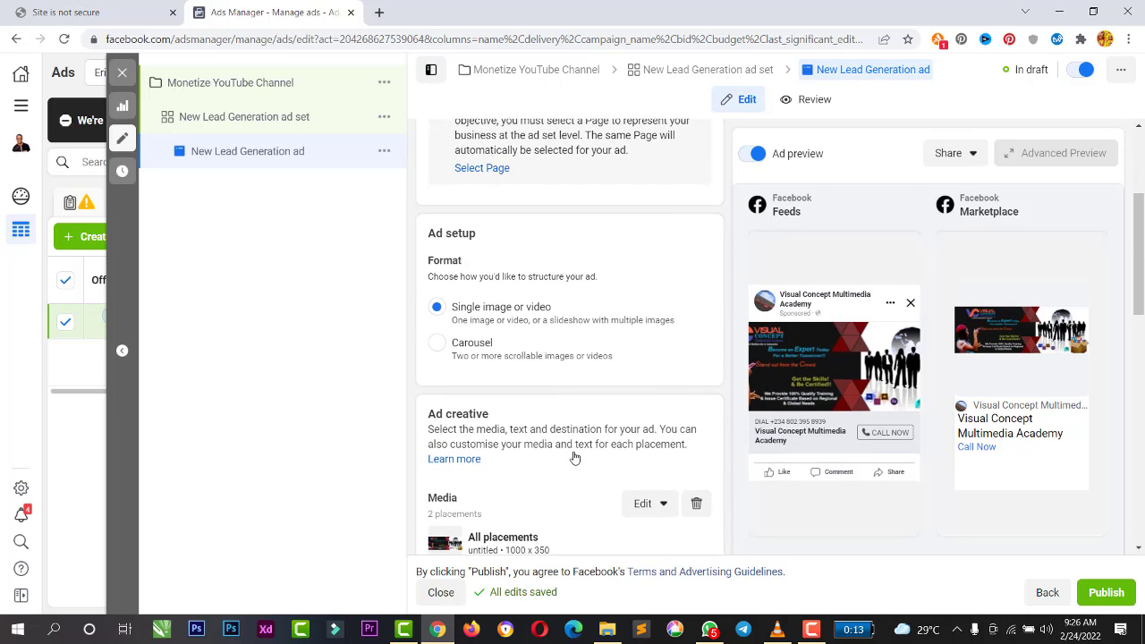
{"action": "mouse_move", "coordinate": [828, 392]}
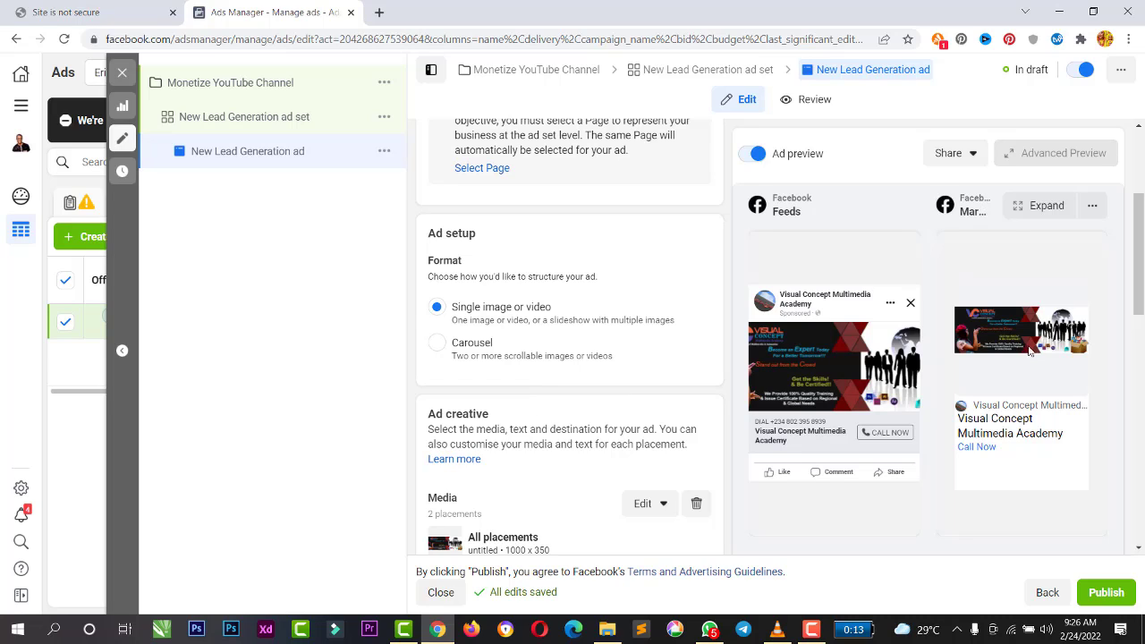
{"action": "mouse_move", "coordinate": [845, 370]}
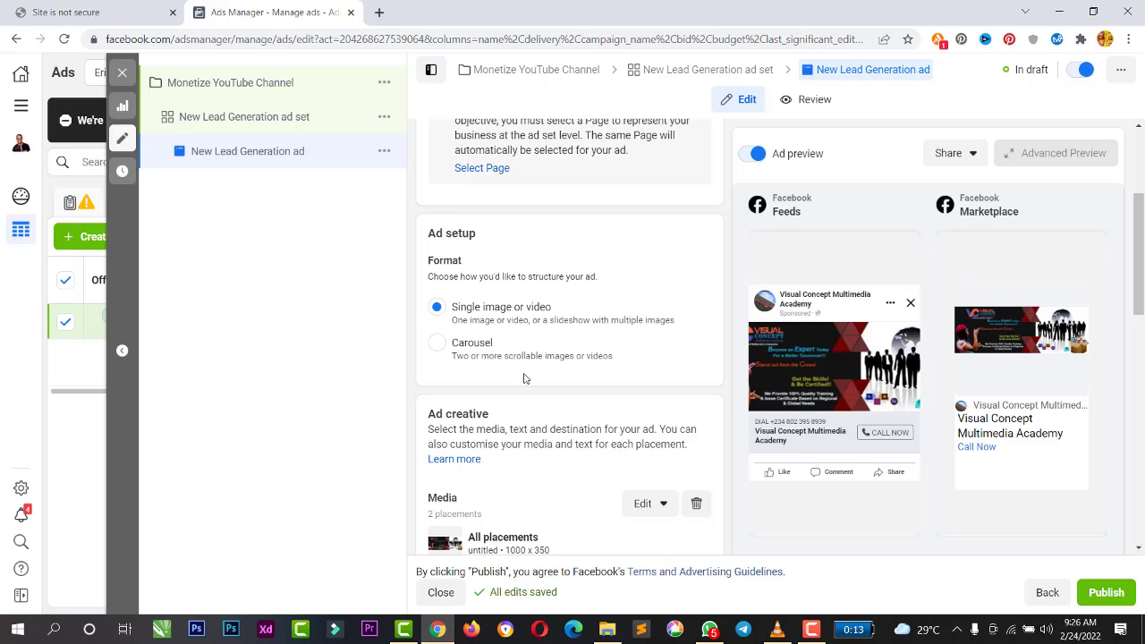
{"action": "scroll", "coordinate": [526, 379], "scroll_direction": "up", "scroll_amount": 3}
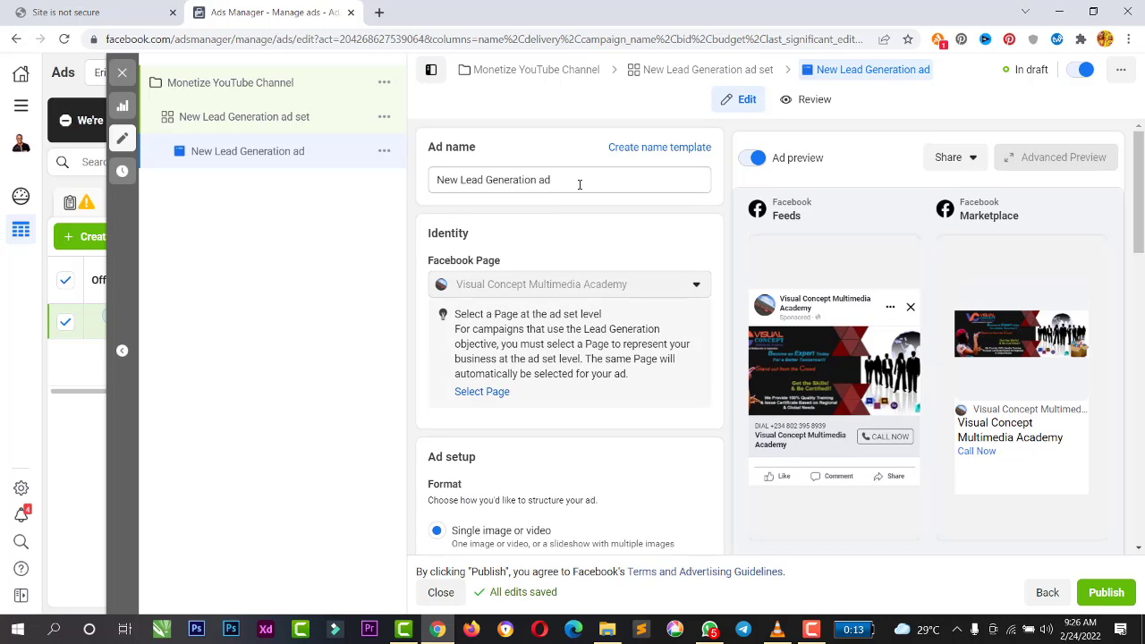
{"action": "scroll", "coordinate": [583, 376], "scroll_direction": "down", "scroll_amount": 2}
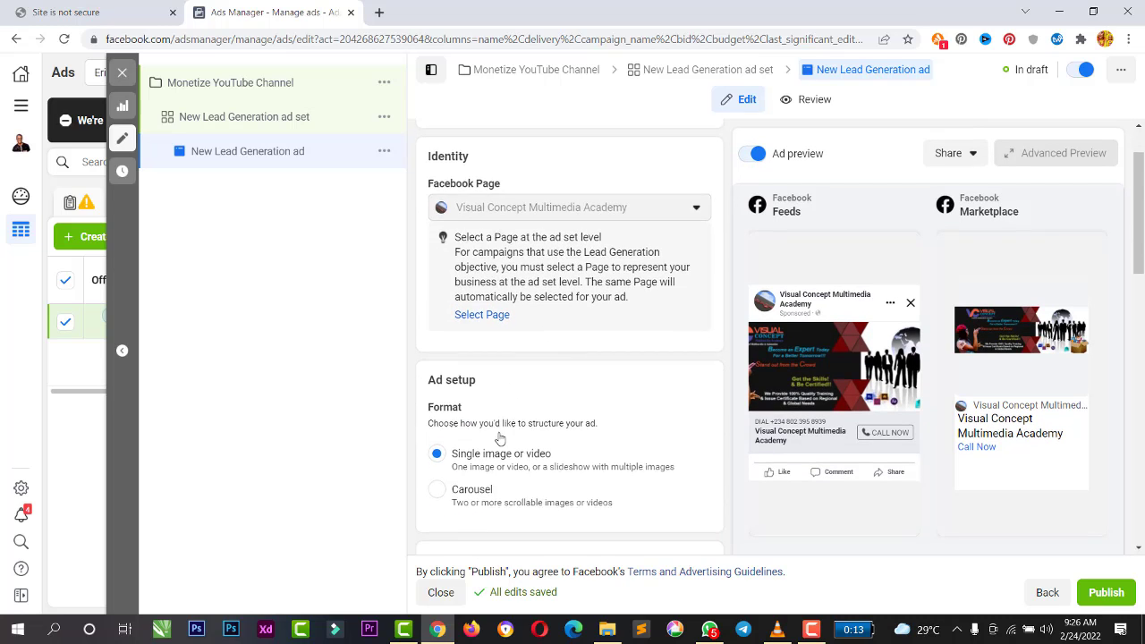
{"action": "scroll", "coordinate": [499, 439], "scroll_direction": "down", "scroll_amount": 2}
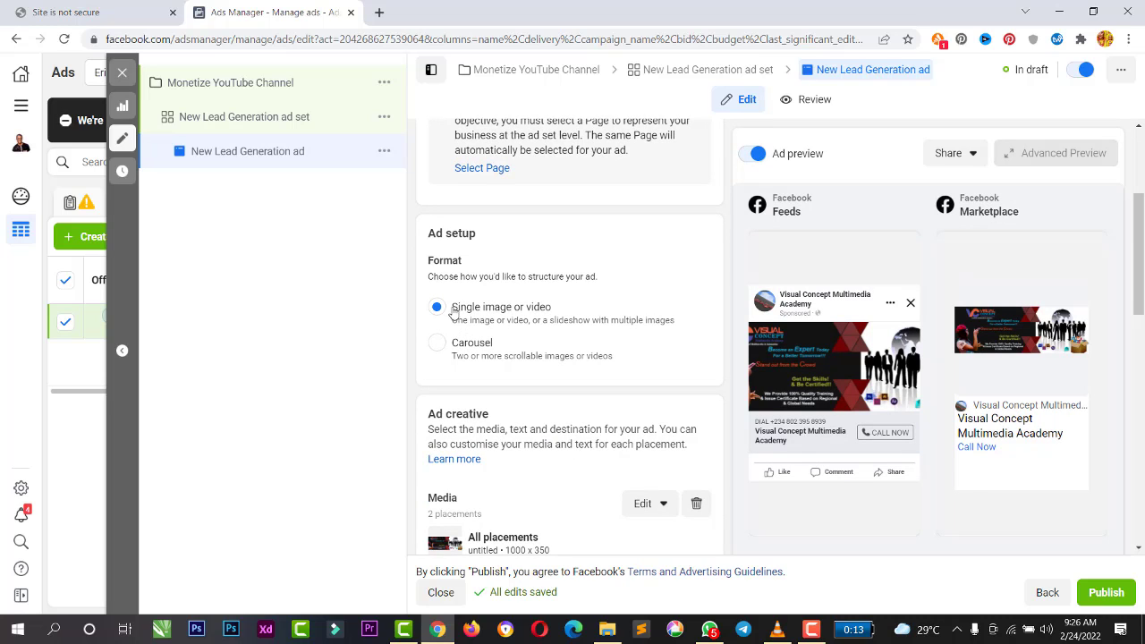
{"action": "scroll", "coordinate": [582, 403], "scroll_direction": "down", "scroll_amount": 3}
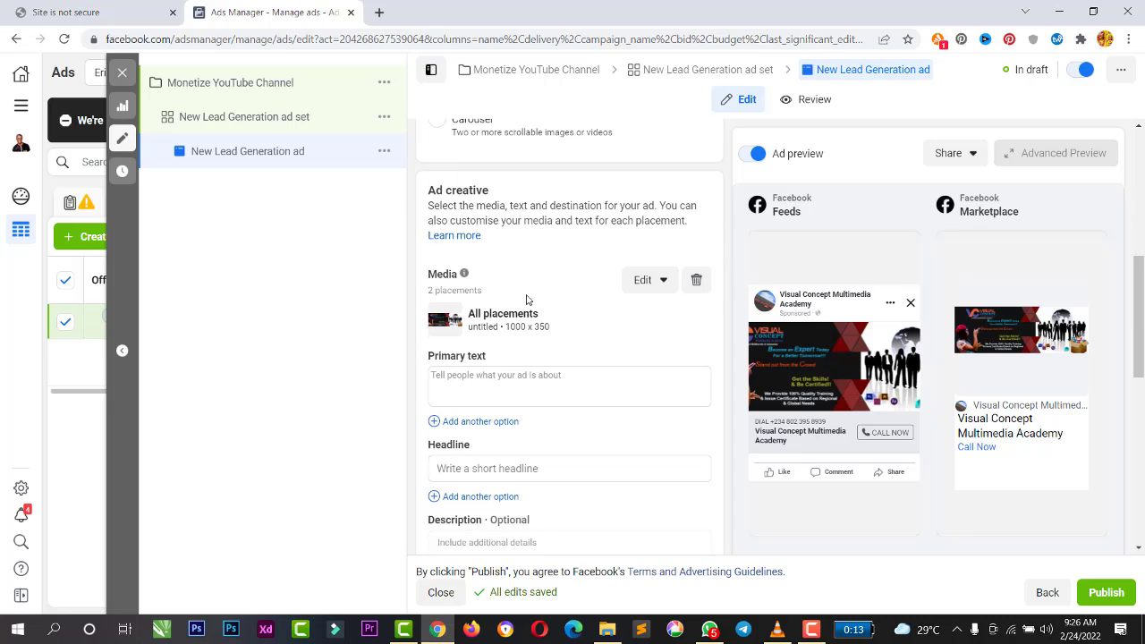
Choose Change Media from the ad creative's Media edit options.
{"action": "left_click", "coordinate": [660, 284]}
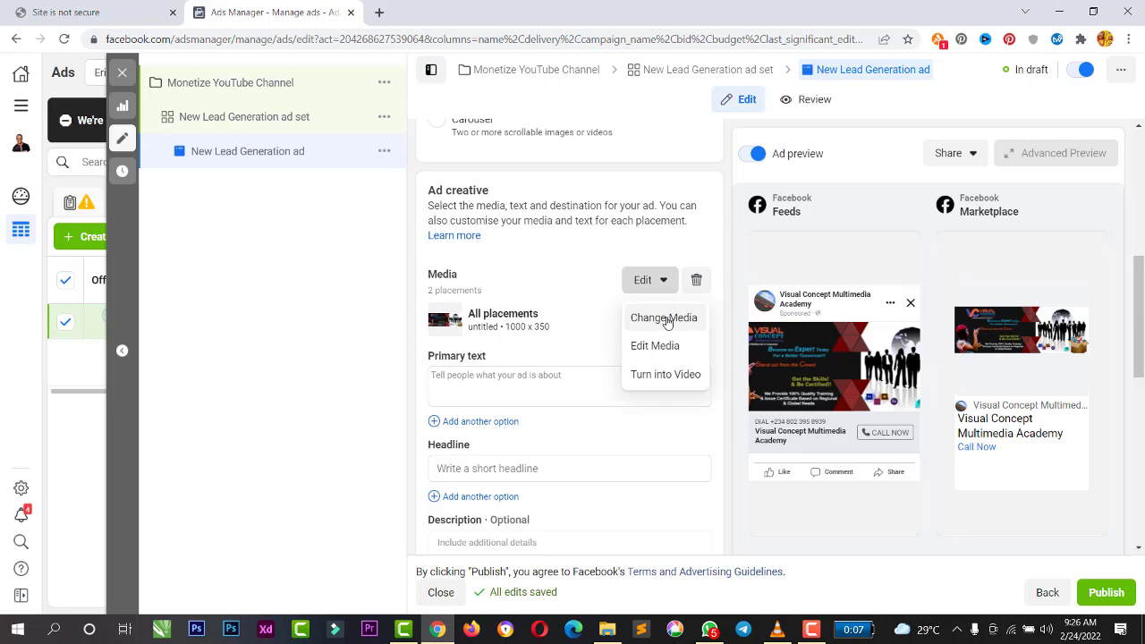
{"action": "left_click", "coordinate": [665, 320]}
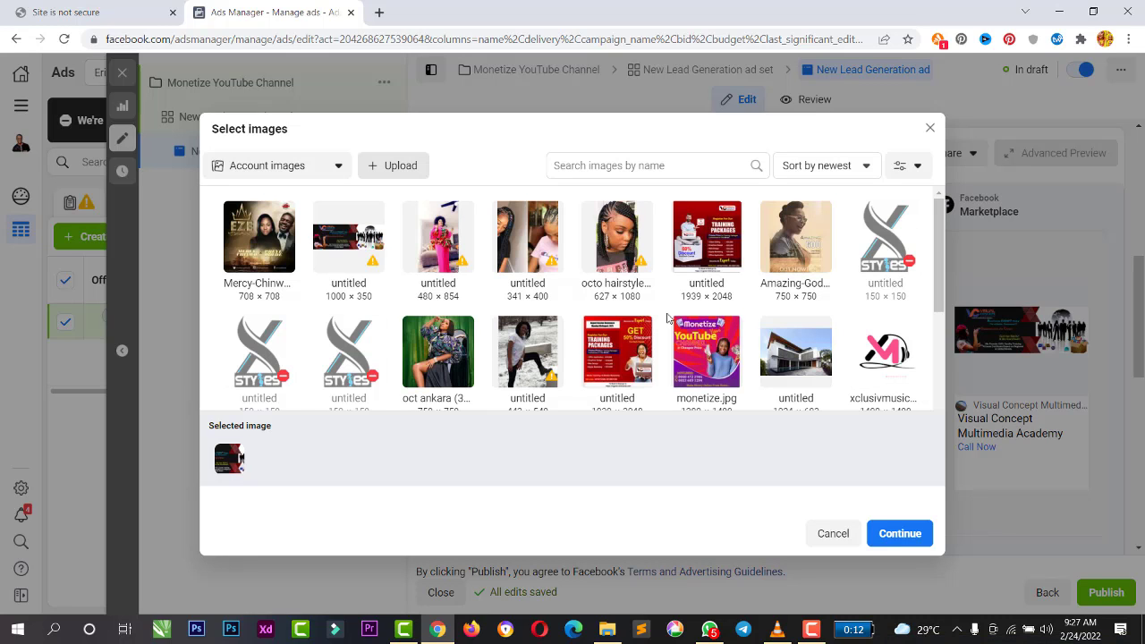
Upload the YouTube Monetization WhatsApp image from Desktop > 2022 Online marketing and use it.
{"action": "left_click", "coordinate": [400, 167]}
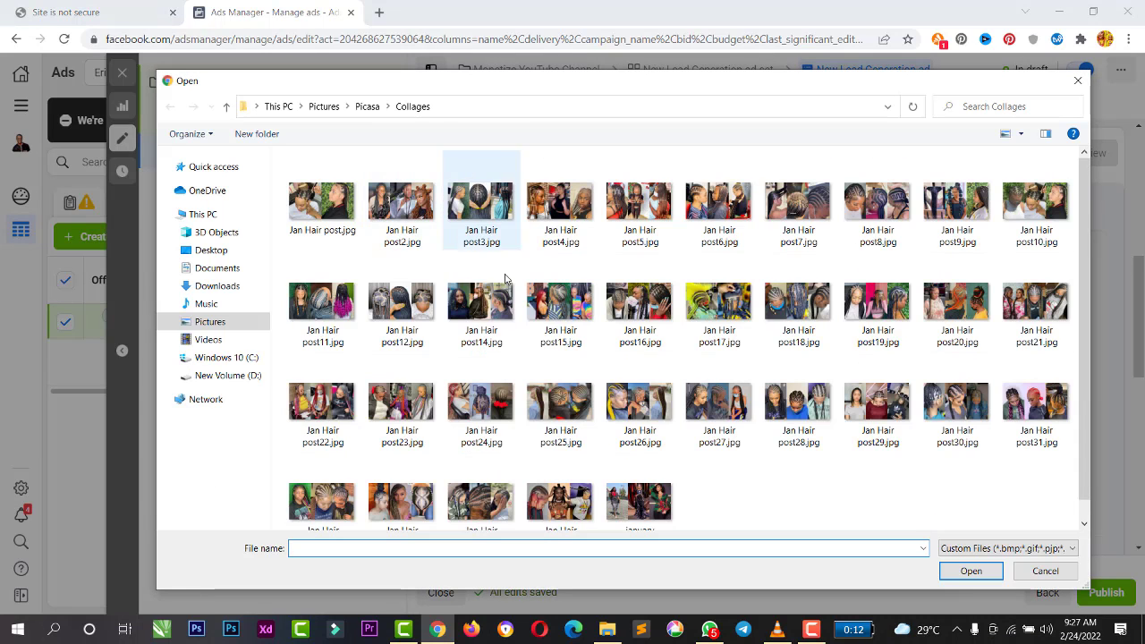
{"action": "left_click", "coordinate": [240, 255]}
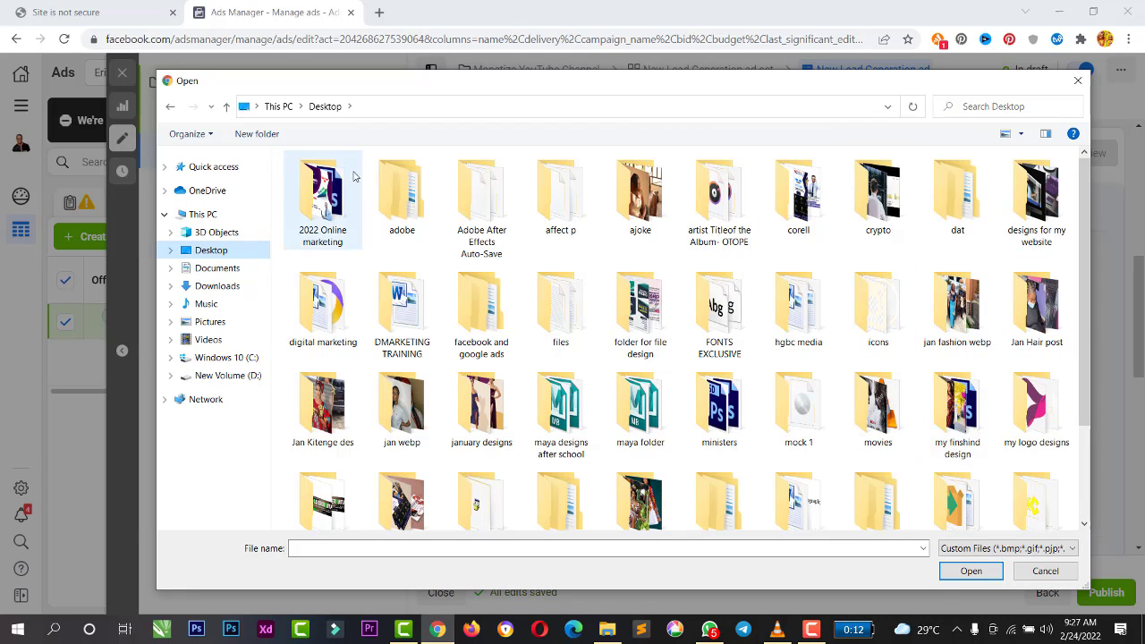
{"action": "left_click", "coordinate": [318, 193]}
{"action": "double_click", "coordinate": [317, 193]}
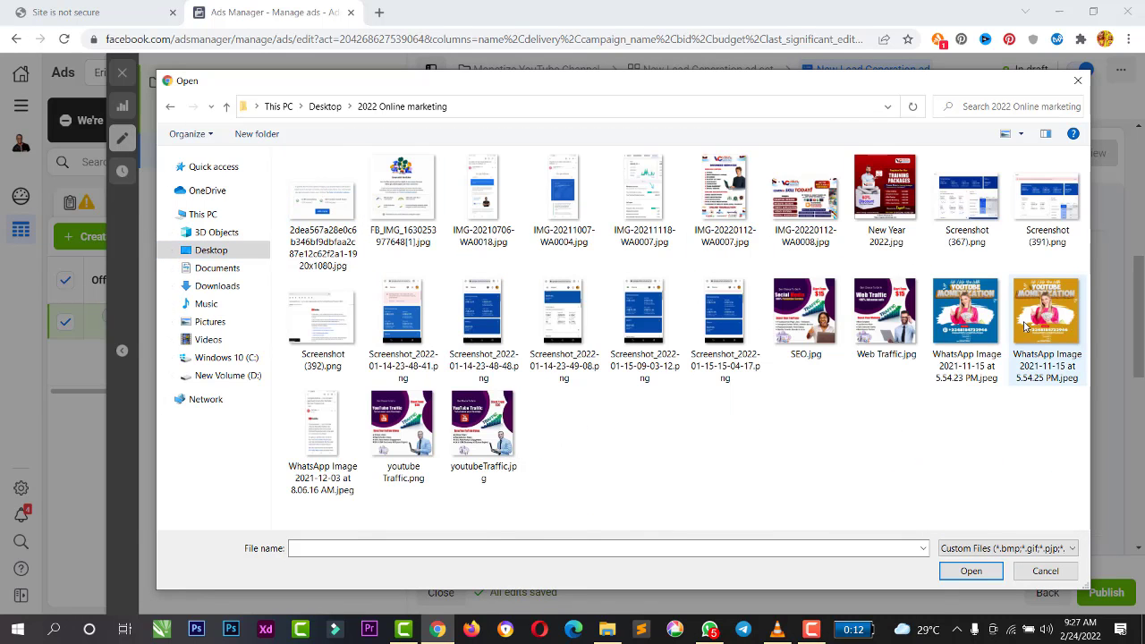
{"action": "left_click", "coordinate": [982, 339]}
{"action": "left_click", "coordinate": [971, 571]}
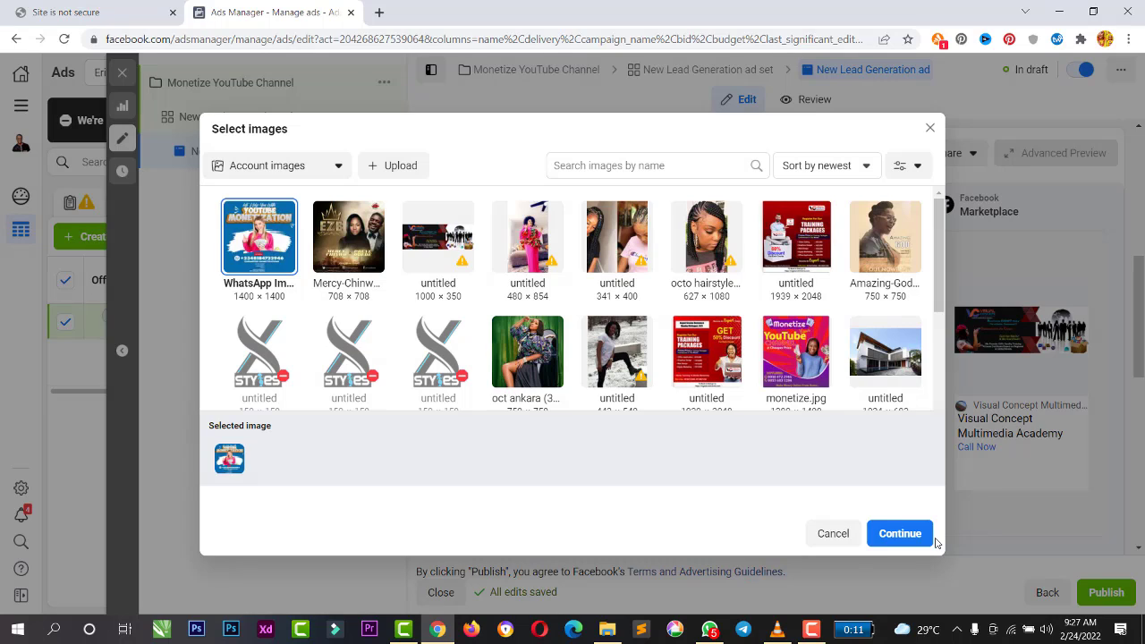
{"action": "left_click", "coordinate": [898, 534]}
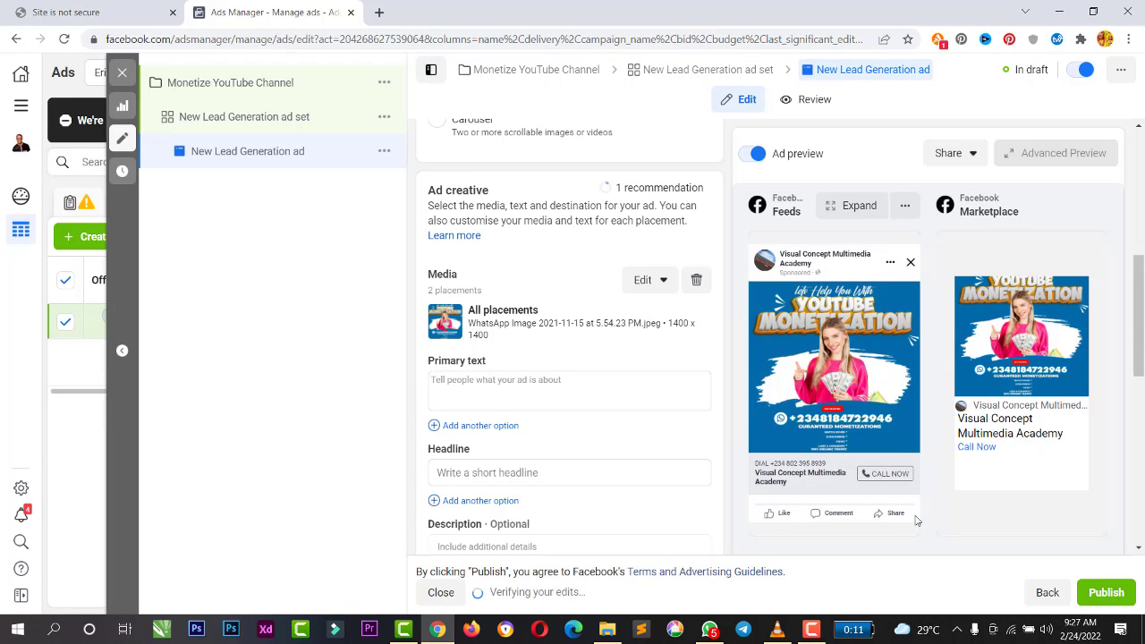
{"action": "mouse_move", "coordinate": [999, 537]}
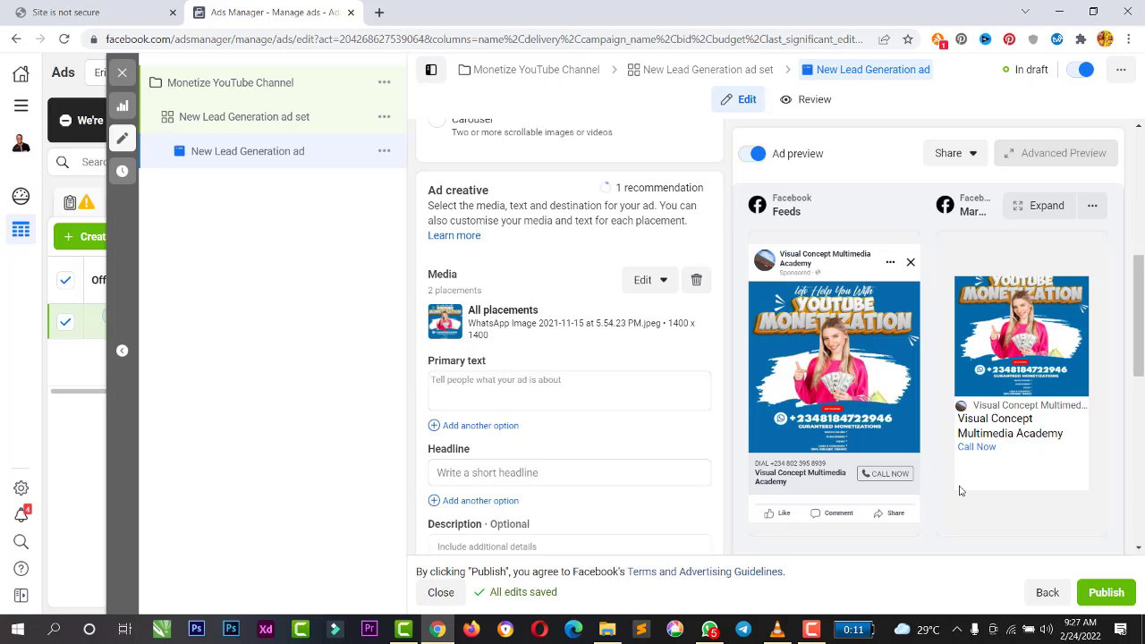
{"action": "mouse_move", "coordinate": [519, 500]}
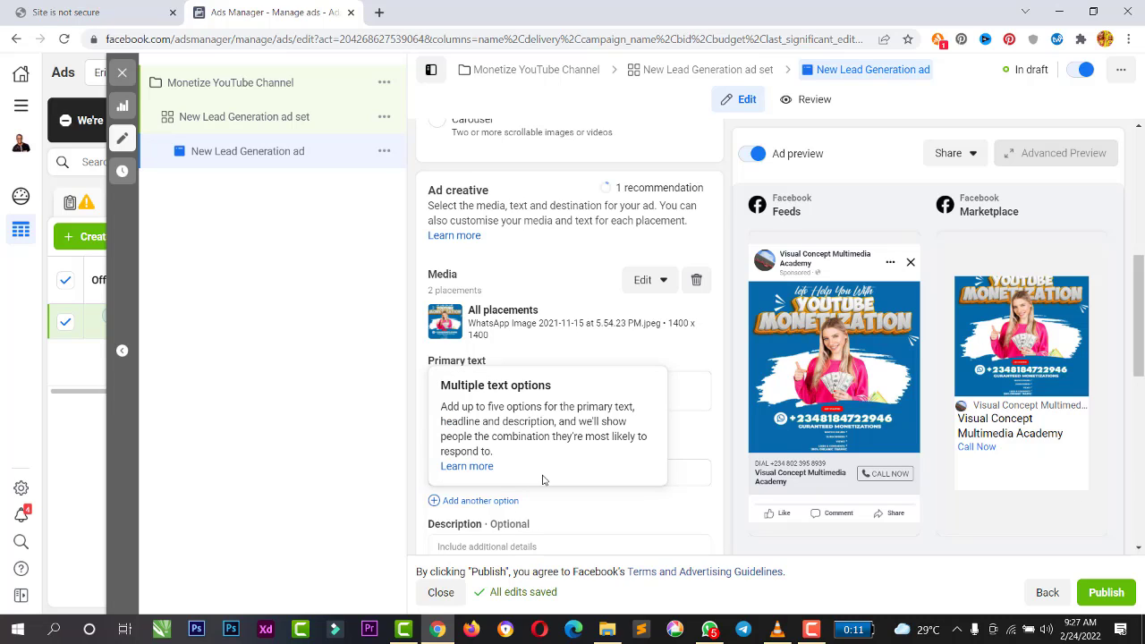
{"action": "left_click", "coordinate": [646, 401]}
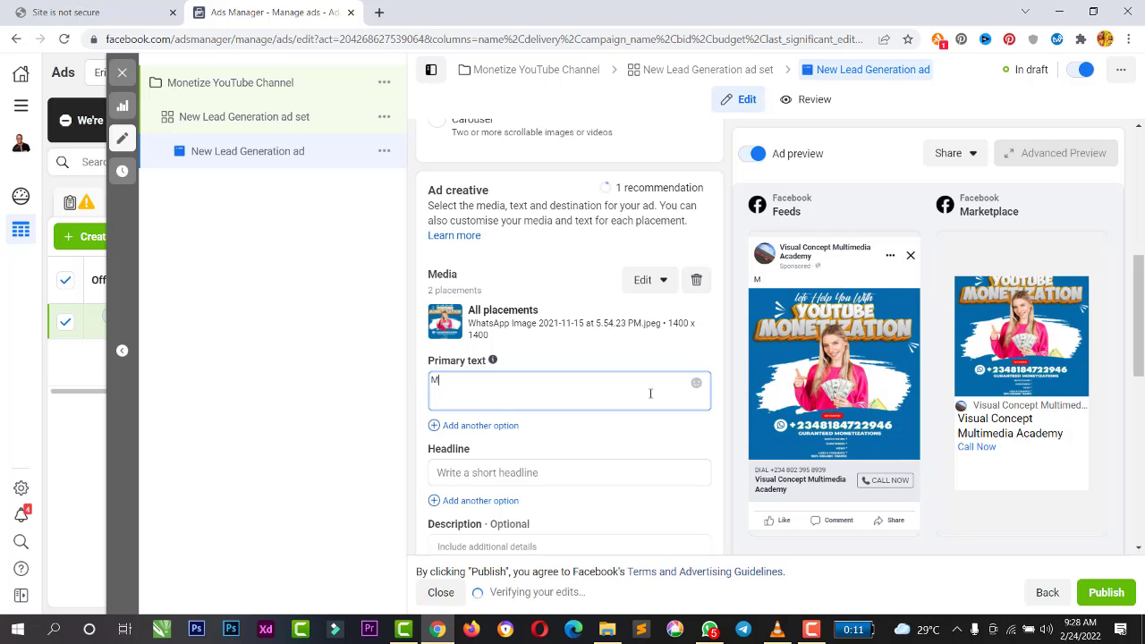
{"action": "key", "text": "BackSpace"}
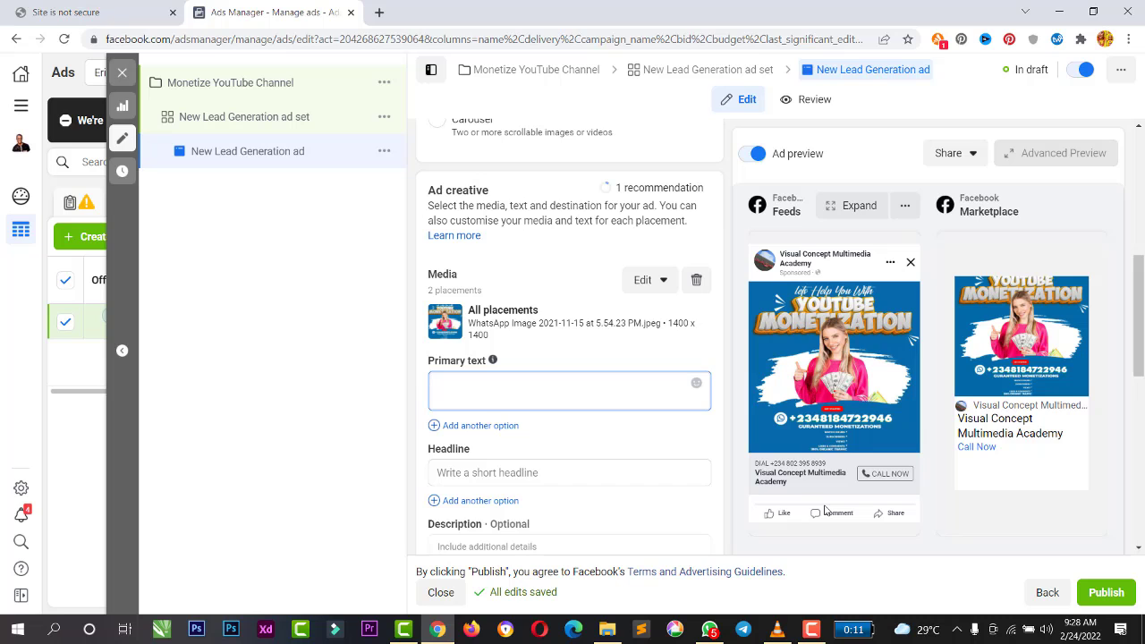
Find and open the contact's chat through WhatsApp's chat search.
{"action": "left_click", "coordinate": [709, 629]}
{"action": "scroll", "coordinate": [328, 393], "scroll_direction": "down", "scroll_amount": 4}
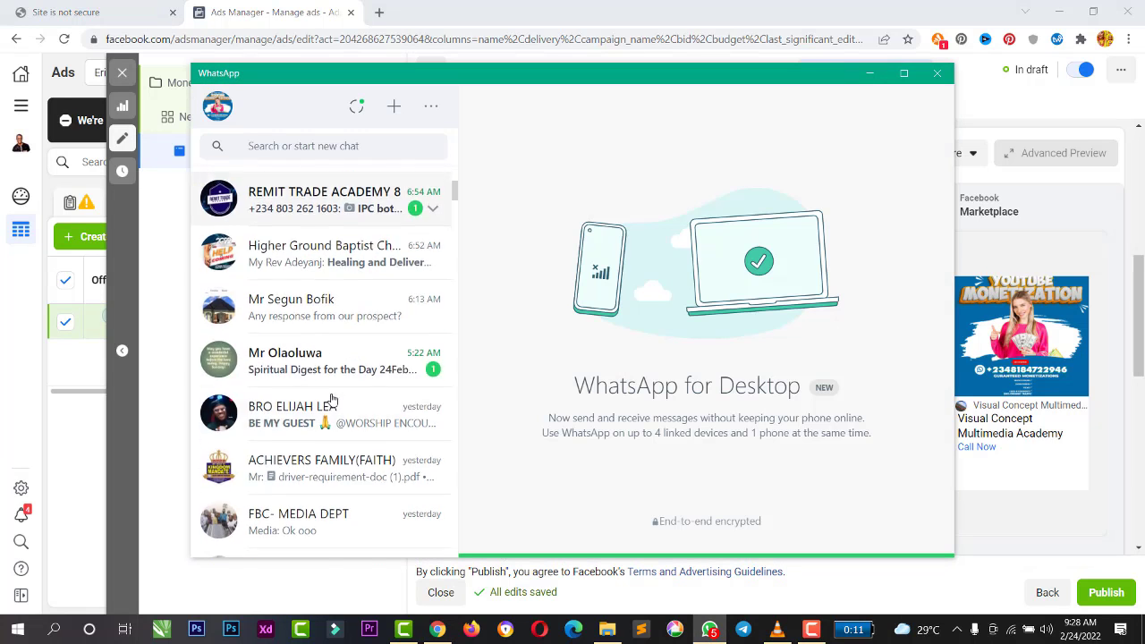
{"action": "left_click", "coordinate": [318, 142]}
{"action": "type", "text": "pro"}
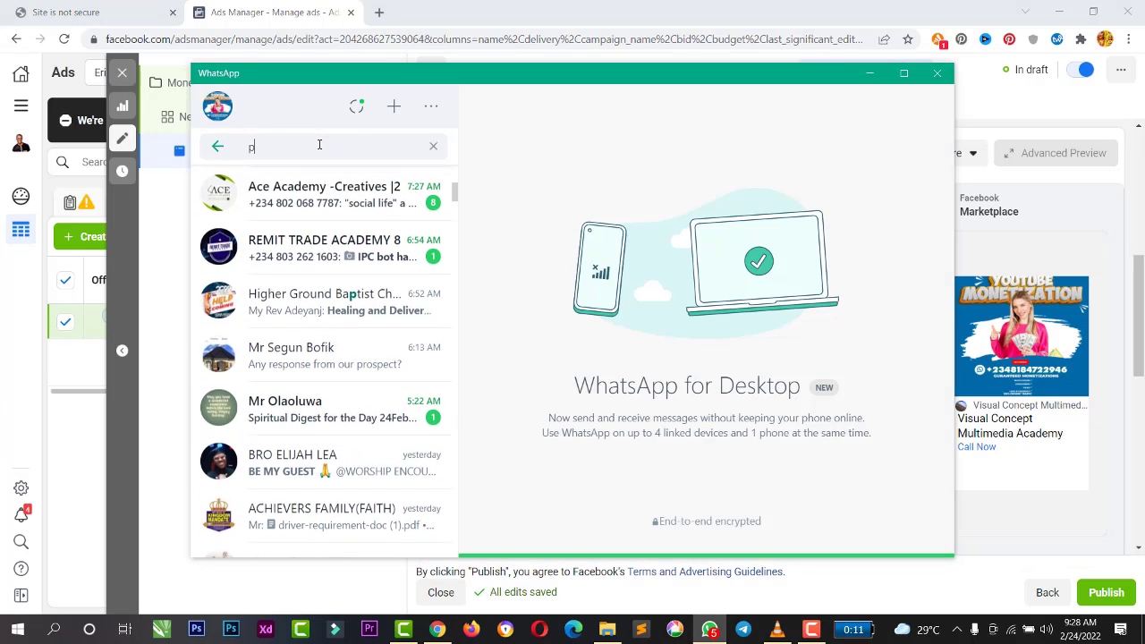
{"action": "left_click", "coordinate": [338, 239]}
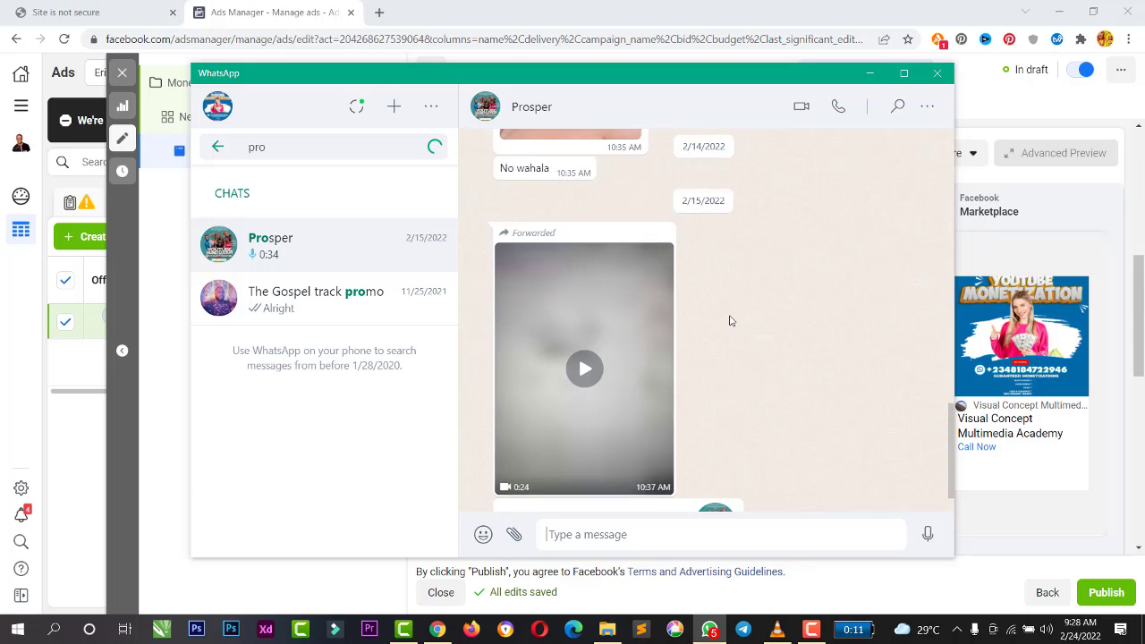
Scroll up to the forwarded YouTube offer message and copy its text.
{"action": "scroll", "coordinate": [731, 321], "scroll_direction": "up", "scroll_amount": 15}
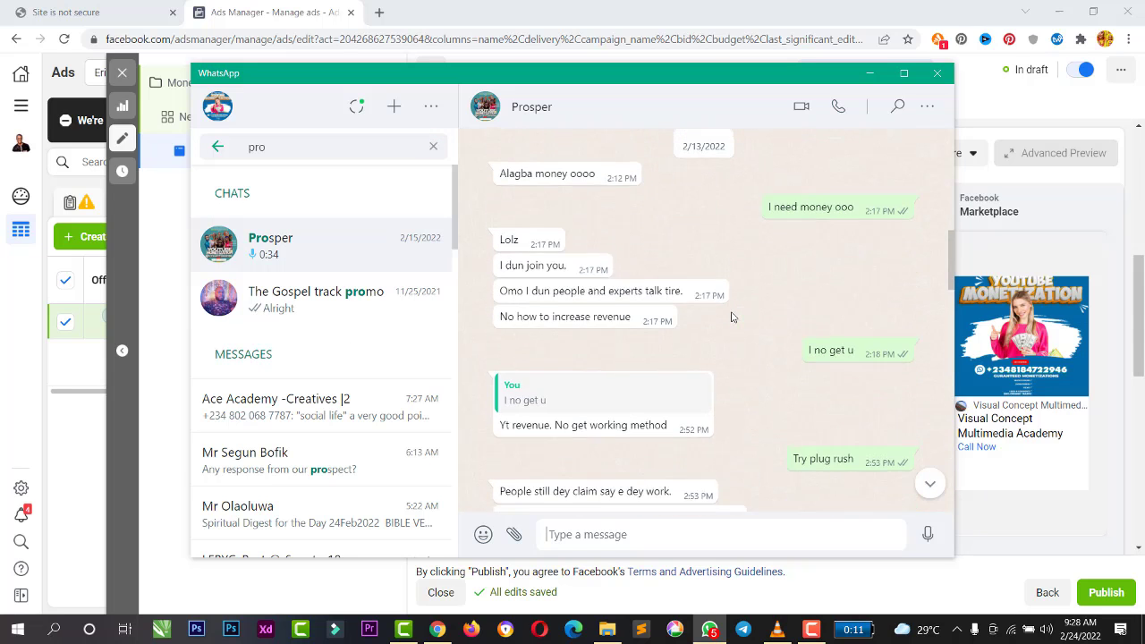
{"action": "scroll", "coordinate": [731, 316], "scroll_direction": "up", "scroll_amount": 15}
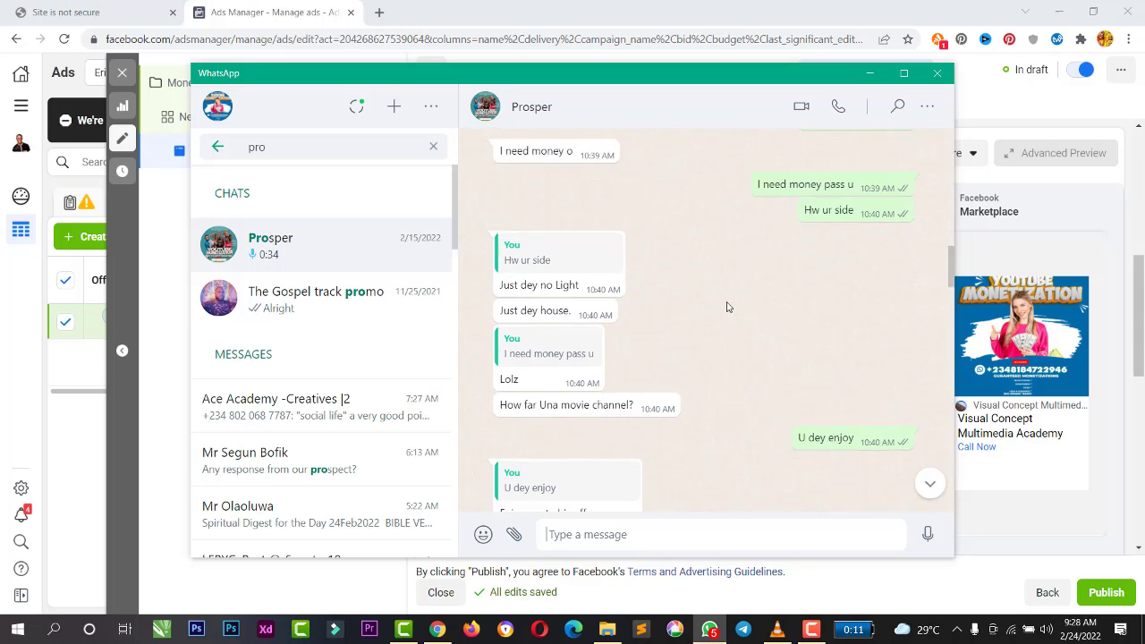
{"action": "scroll", "coordinate": [728, 307], "scroll_direction": "up", "scroll_amount": 20}
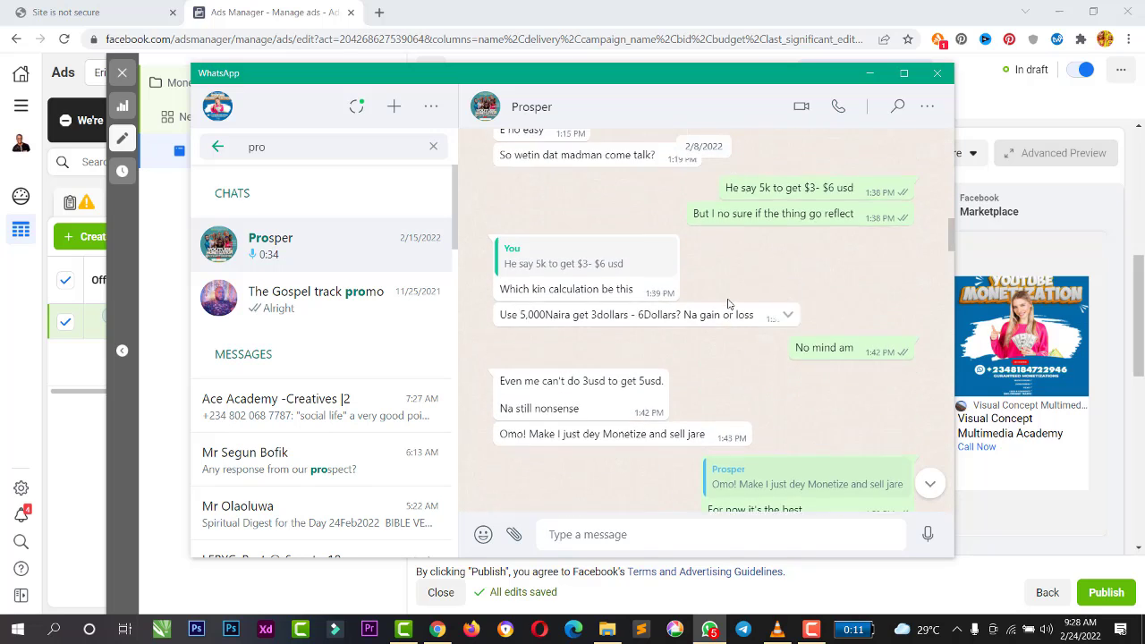
{"action": "scroll", "coordinate": [728, 304], "scroll_direction": "up", "scroll_amount": 15}
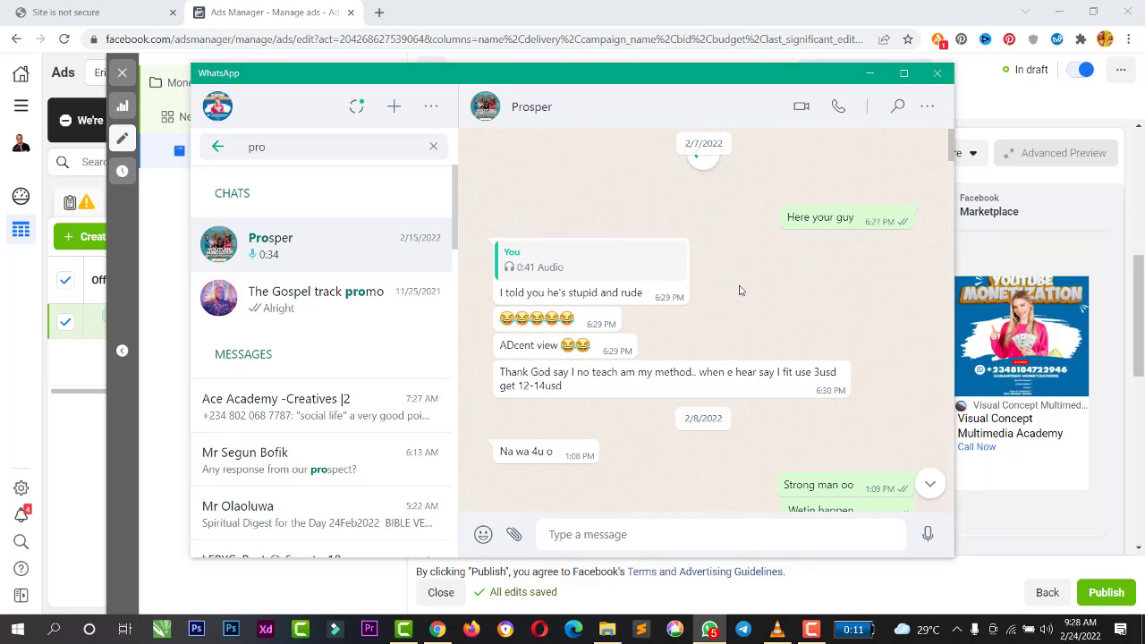
{"action": "scroll", "coordinate": [740, 290], "scroll_direction": "up", "scroll_amount": 15}
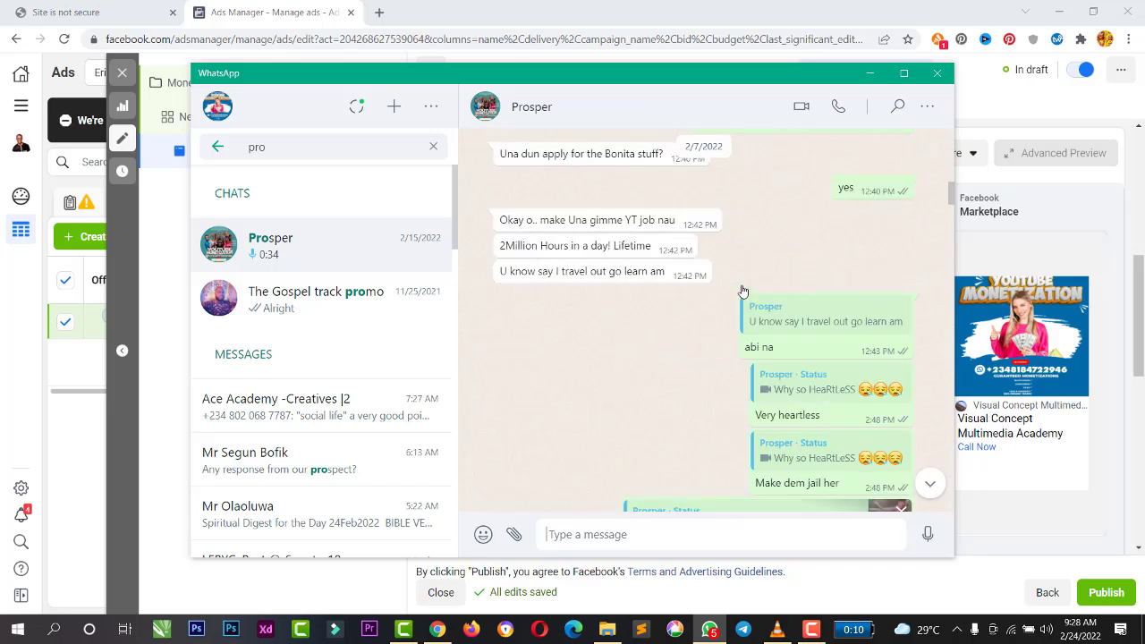
{"action": "scroll", "coordinate": [742, 291], "scroll_direction": "up", "scroll_amount": 10}
{"action": "scroll", "coordinate": [743, 290], "scroll_direction": "up", "scroll_amount": 15}
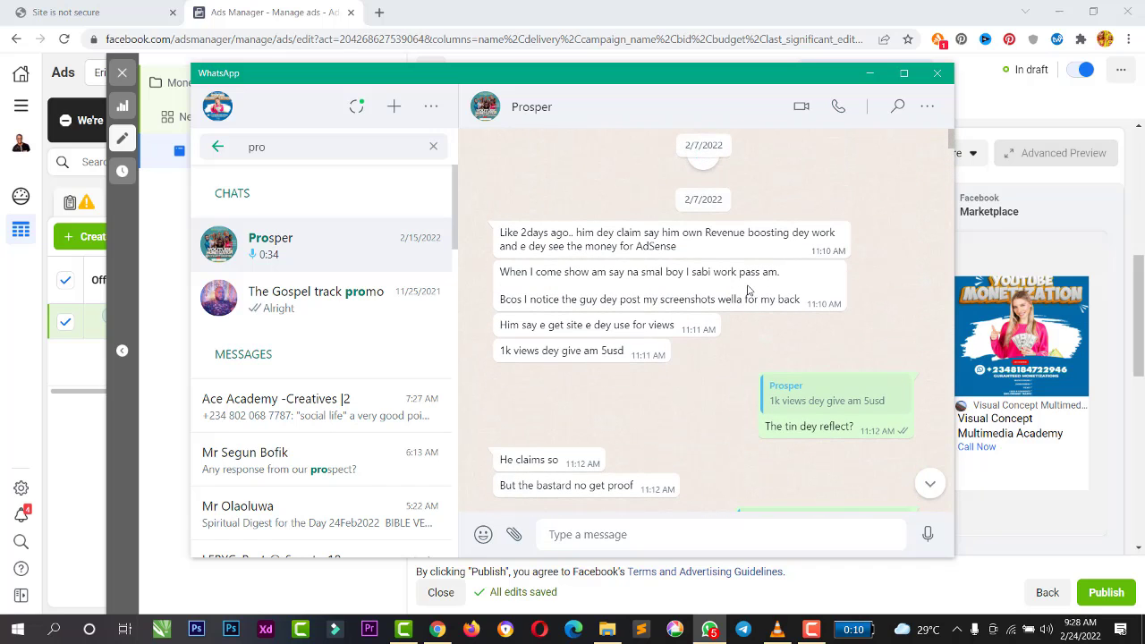
{"action": "scroll", "coordinate": [749, 291], "scroll_direction": "up", "scroll_amount": 5}
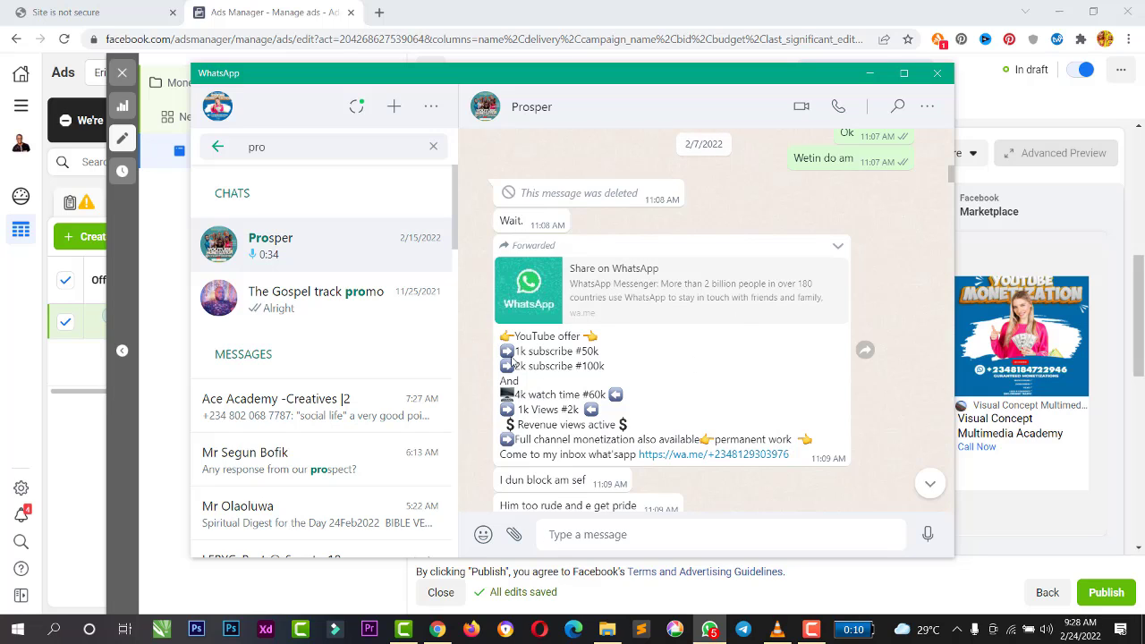
{"action": "left_click_drag", "start_coordinate": [511, 360], "coordinate": [815, 441]}
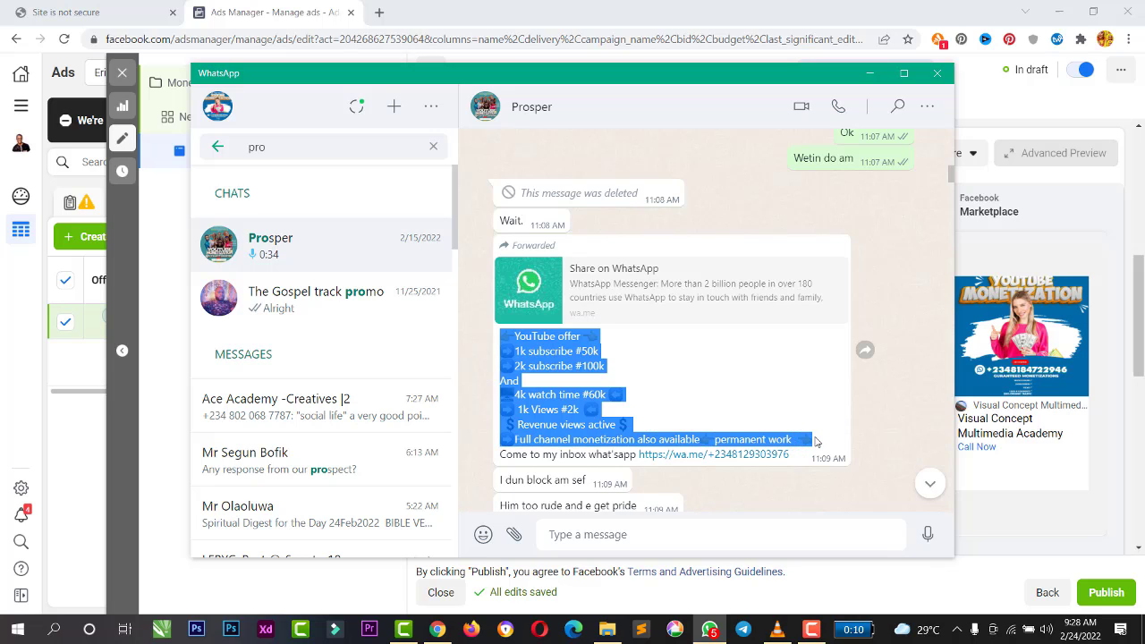
{"action": "right_click", "coordinate": [553, 393]}
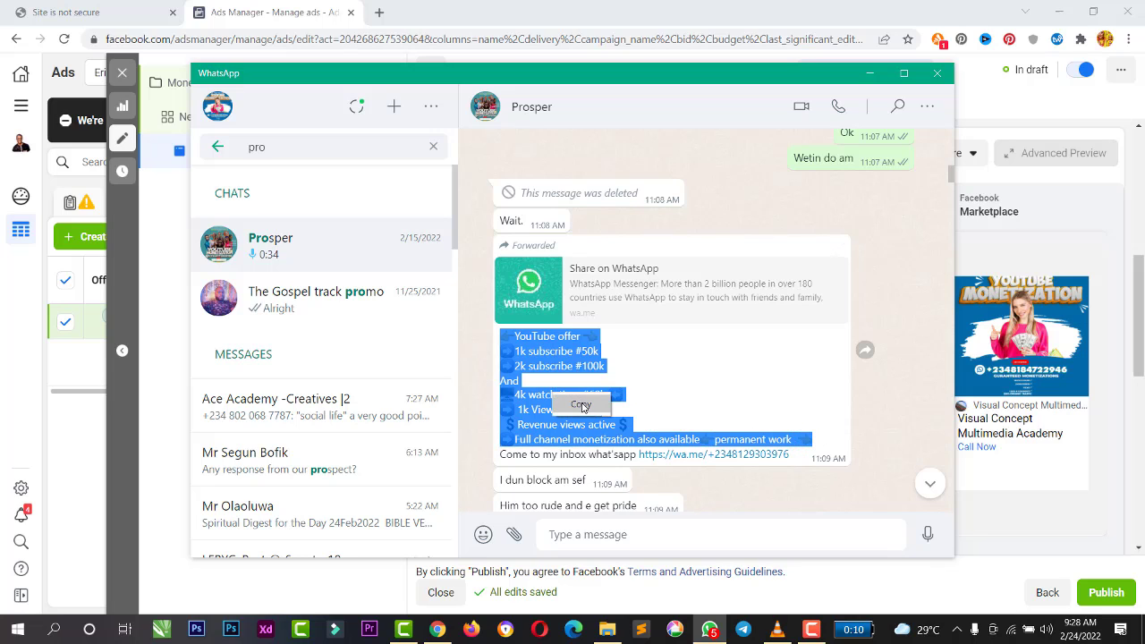
{"action": "left_click", "coordinate": [583, 402]}
Paste the YouTube offer list into the ad's primary text and expand it in the Feeds preview.
{"action": "left_click", "coordinate": [870, 74]}
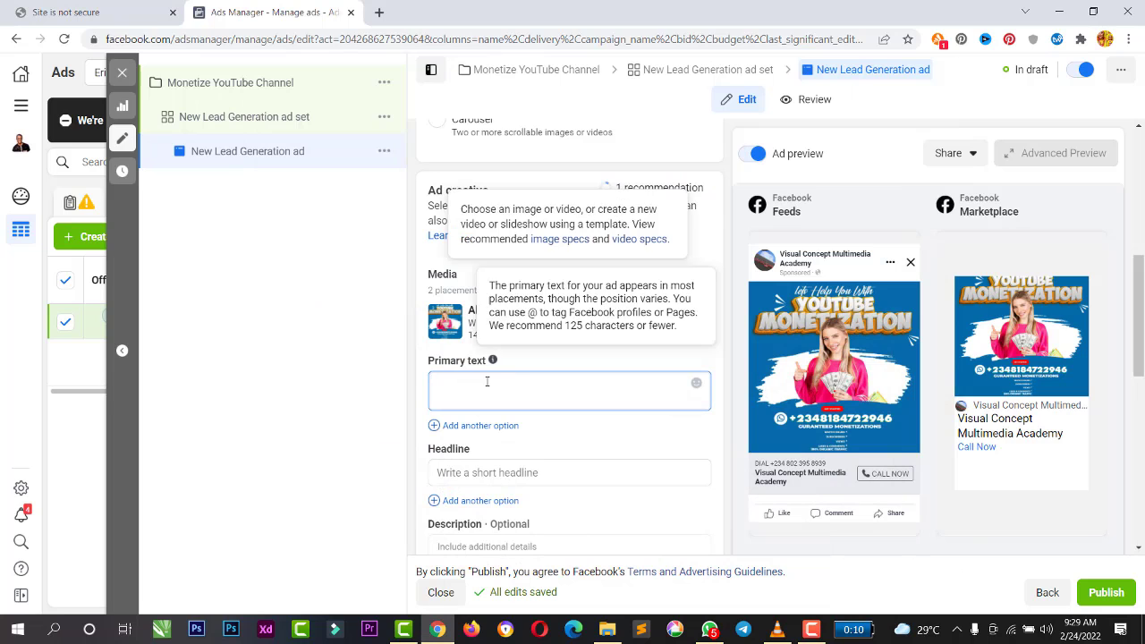
{"action": "key", "text": "ctrl+v"}
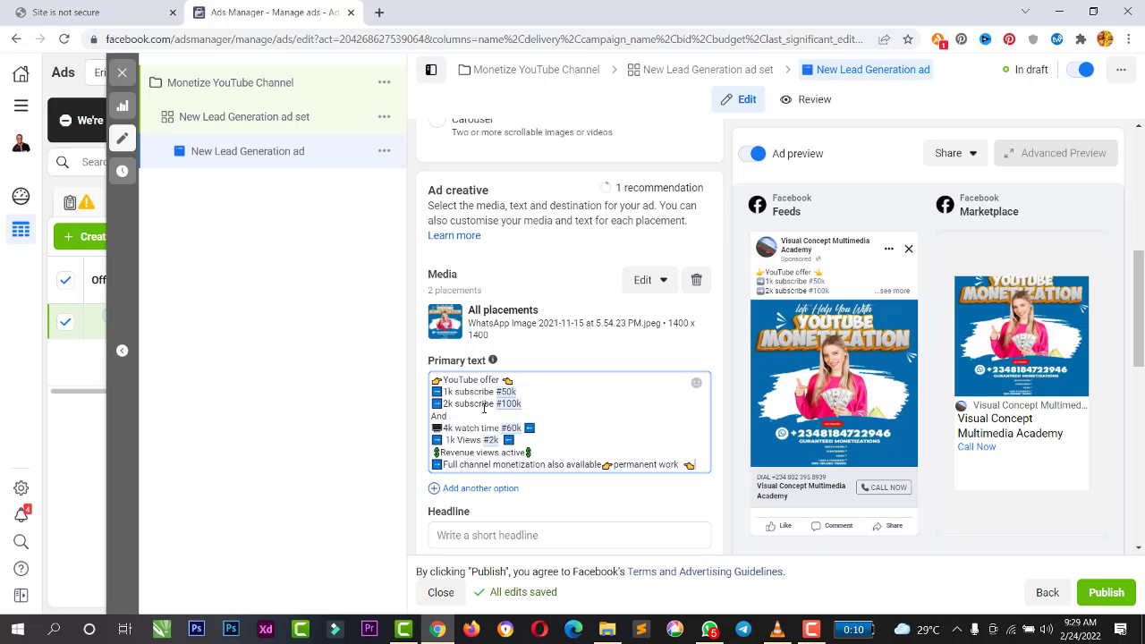
{"action": "left_click", "coordinate": [896, 292]}
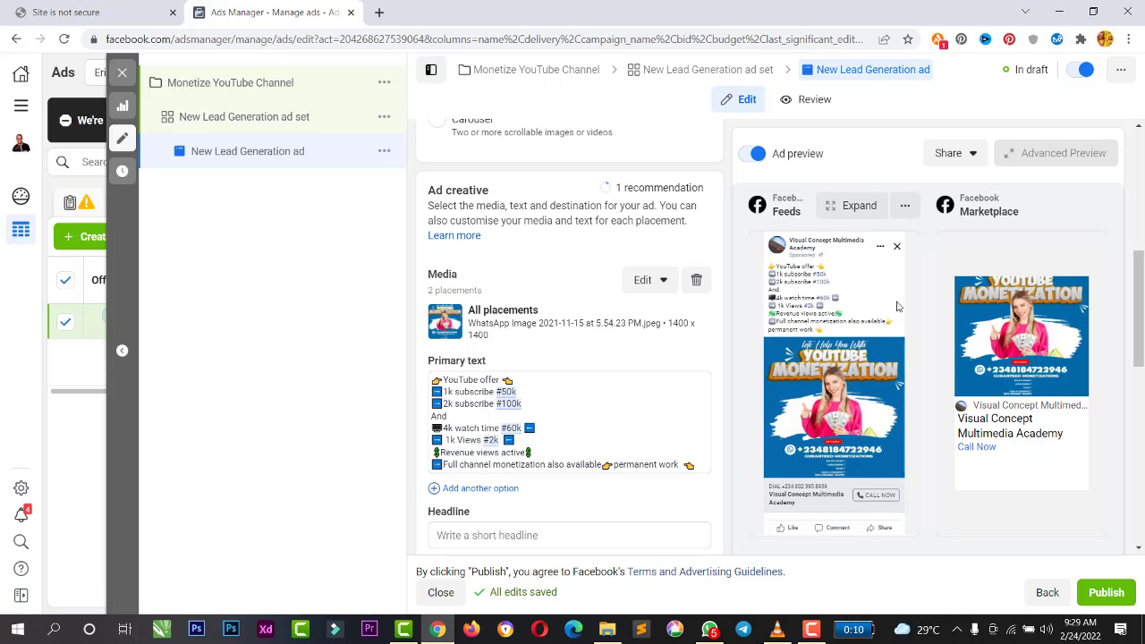
{"action": "scroll", "coordinate": [652, 493], "scroll_direction": "down", "scroll_amount": 3}
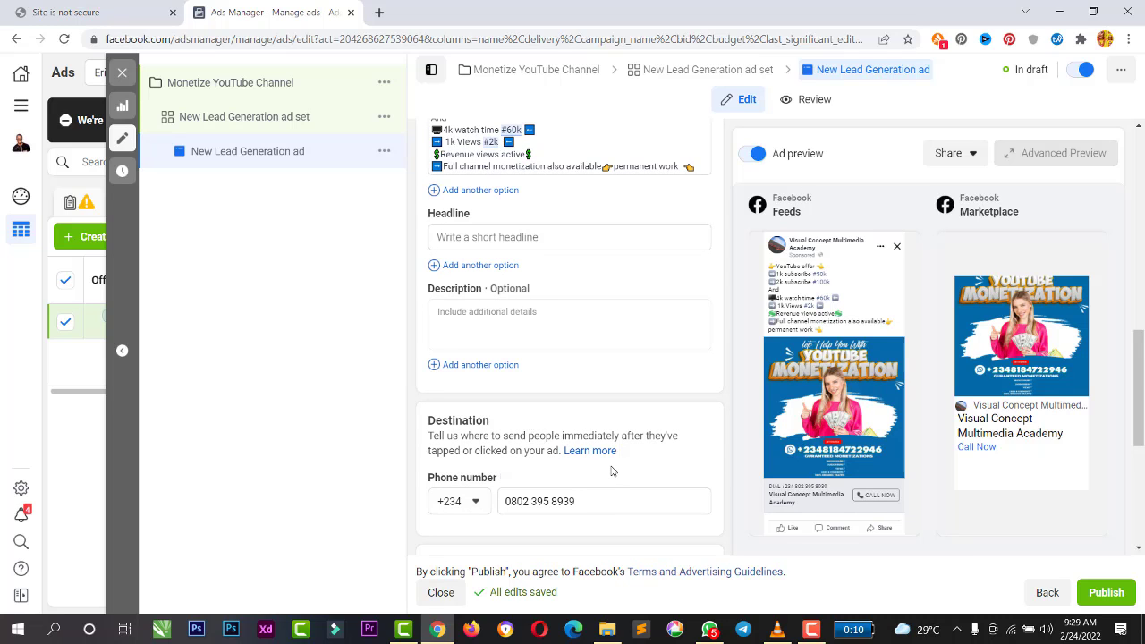
{"action": "scroll", "coordinate": [612, 472], "scroll_direction": "down", "scroll_amount": 4}
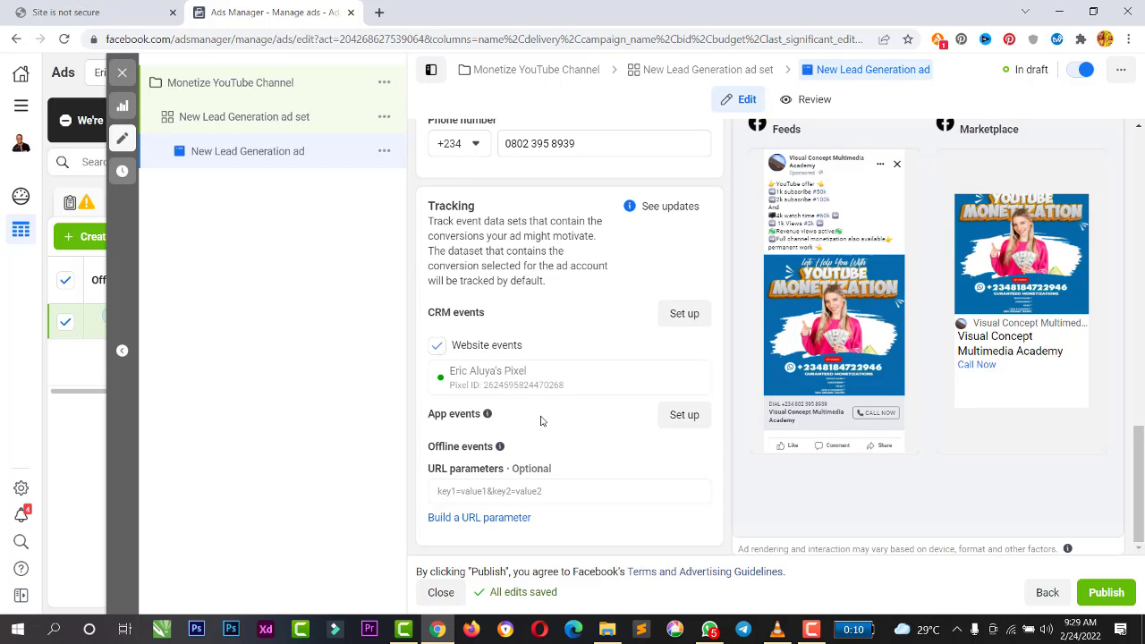
{"action": "scroll", "coordinate": [585, 434], "scroll_direction": "up", "scroll_amount": 5}
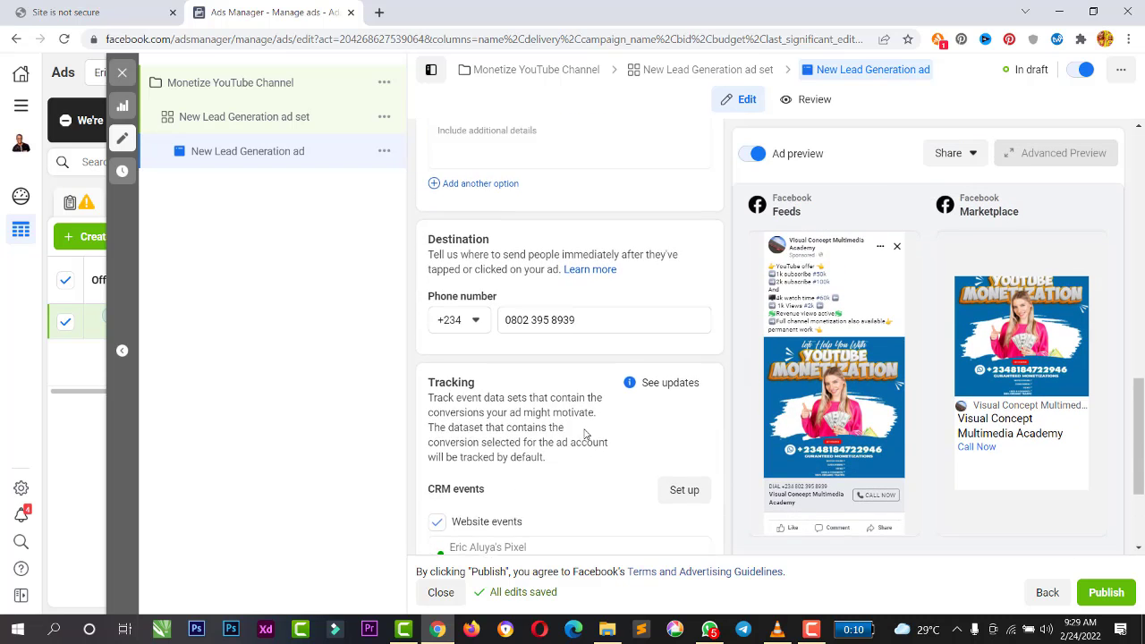
{"action": "scroll", "coordinate": [585, 434], "scroll_direction": "up", "scroll_amount": 1}
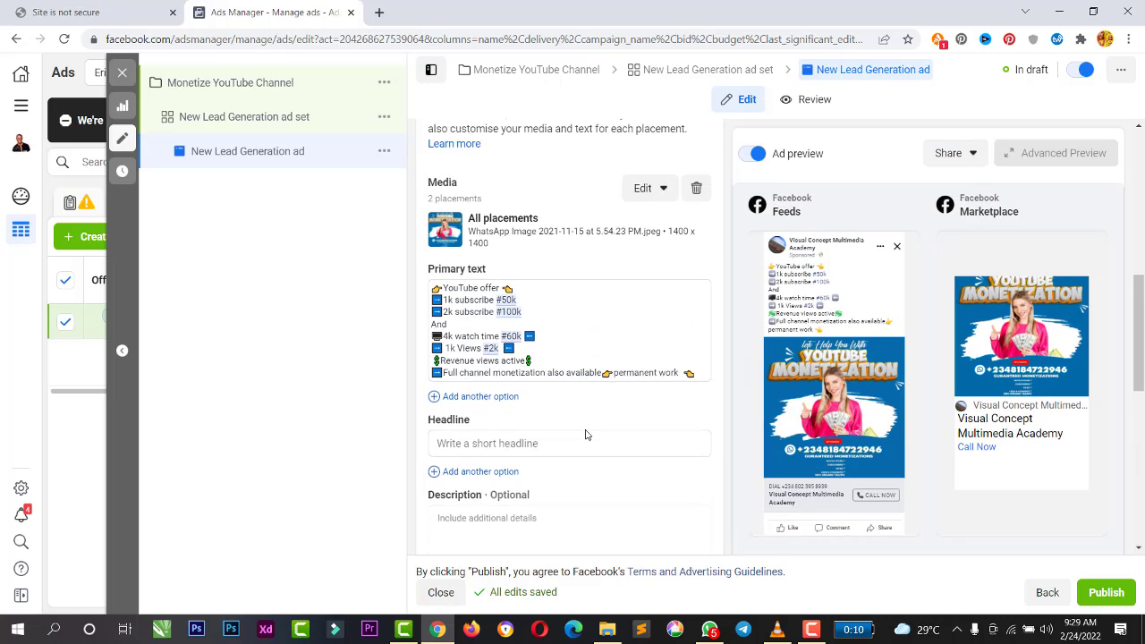
{"action": "scroll", "coordinate": [586, 435], "scroll_direction": "down", "scroll_amount": 3}
{"action": "scroll", "coordinate": [586, 435], "scroll_direction": "down", "scroll_amount": 2}
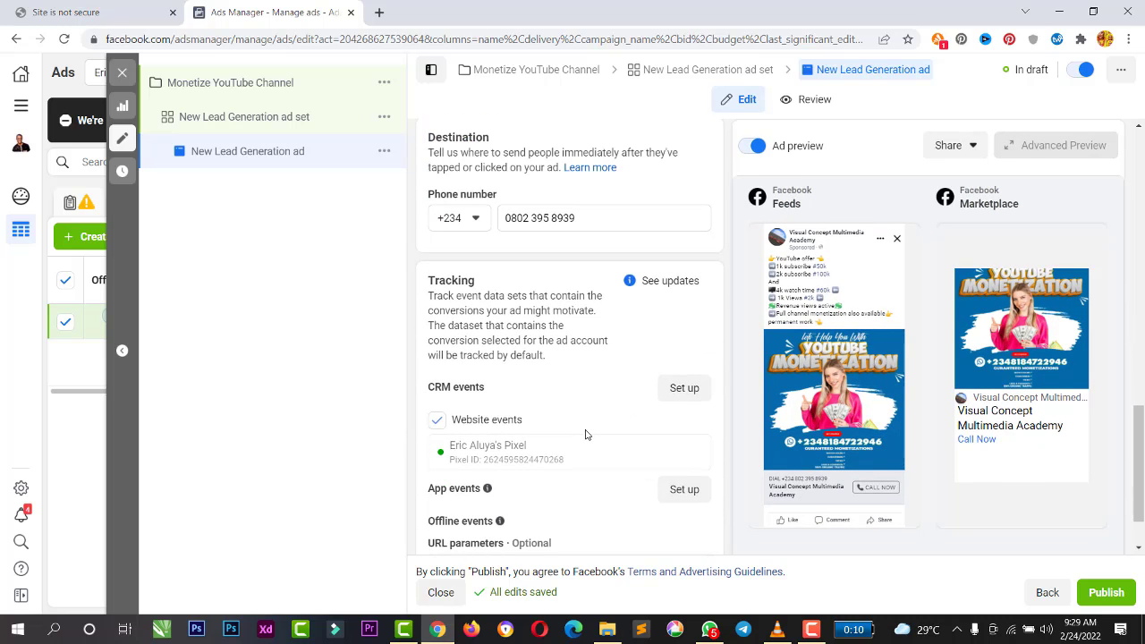
Replace the trailing digits of the ad's destination phone number with a new valid business number.
{"action": "scroll", "coordinate": [577, 461], "scroll_direction": "down", "scroll_amount": 1}
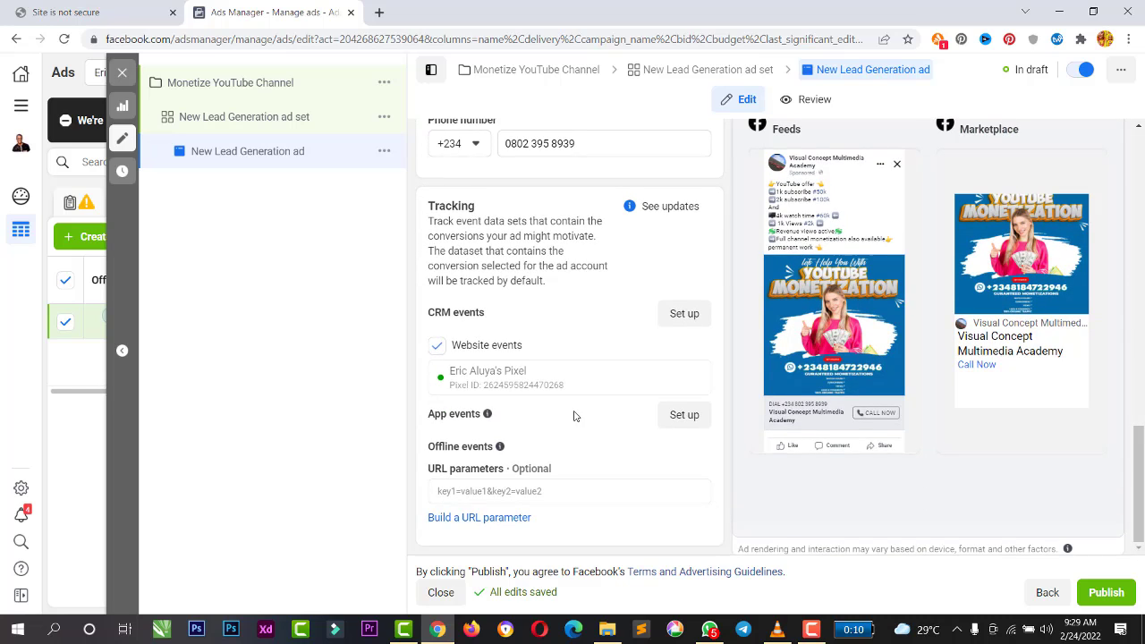
{"action": "scroll", "coordinate": [577, 414], "scroll_direction": "up", "scroll_amount": 2}
{"action": "left_click_drag", "start_coordinate": [588, 295], "coordinate": [522, 292]}
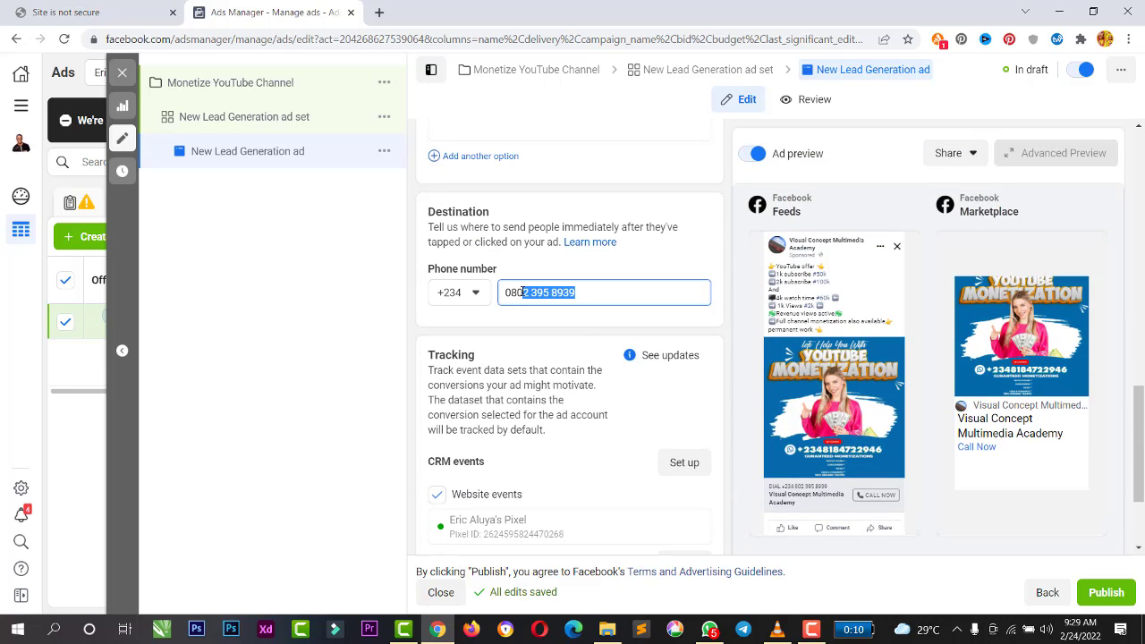
{"action": "key", "text": "BackSpace"}
{"action": "key", "text": "BackSpace"}
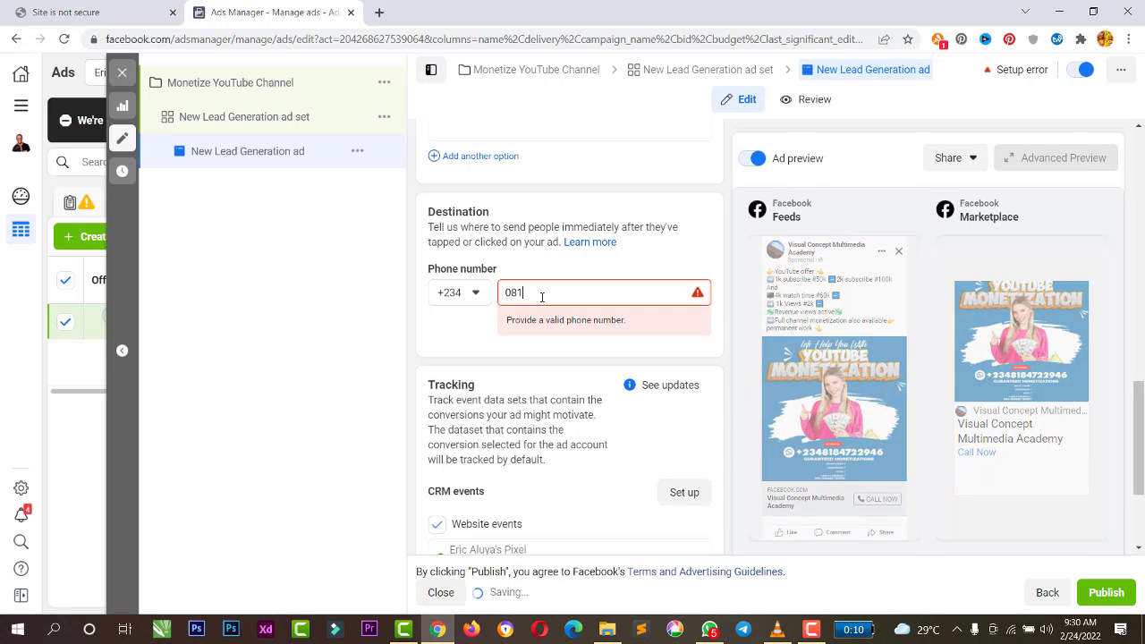
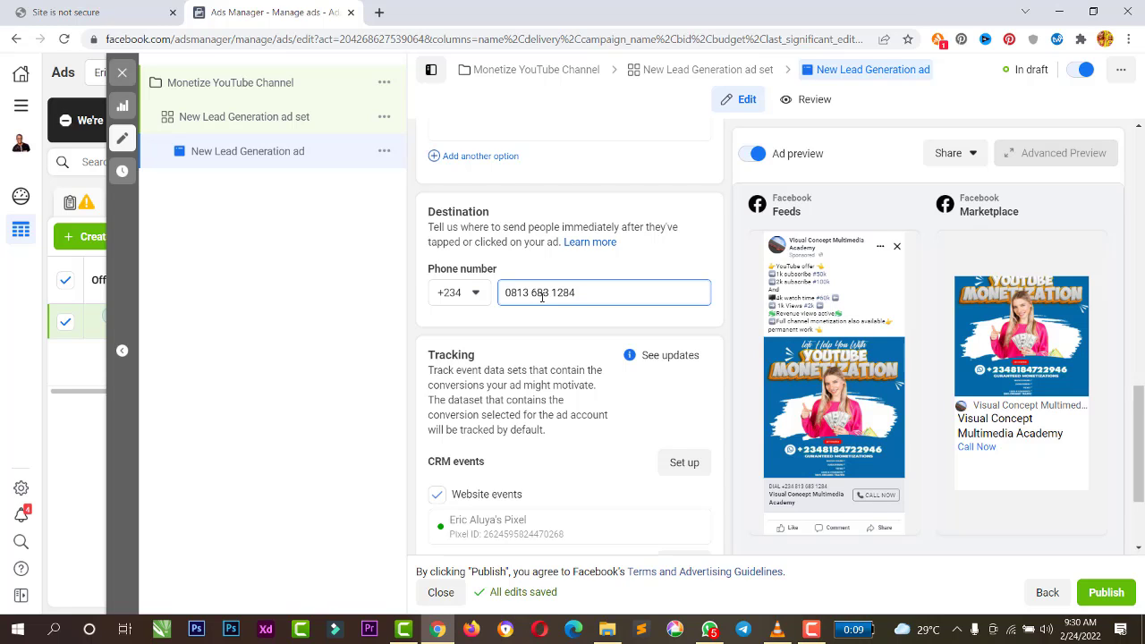
{"action": "scroll", "coordinate": [665, 405], "scroll_direction": "down", "scroll_amount": 2}
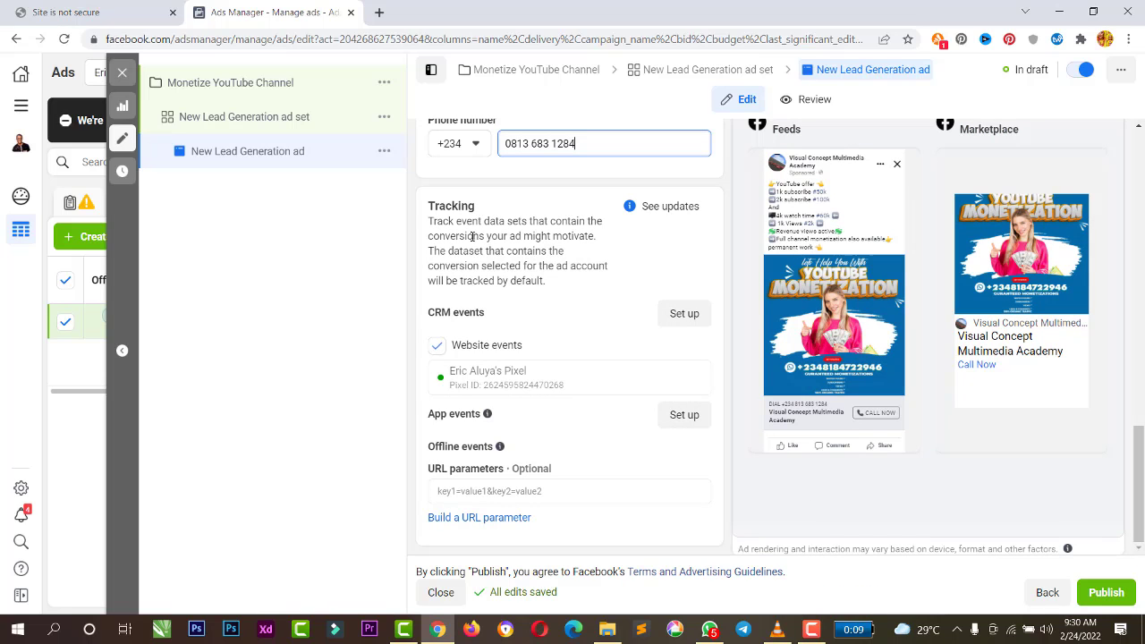
{"action": "scroll", "coordinate": [589, 289], "scroll_direction": "up", "scroll_amount": 5}
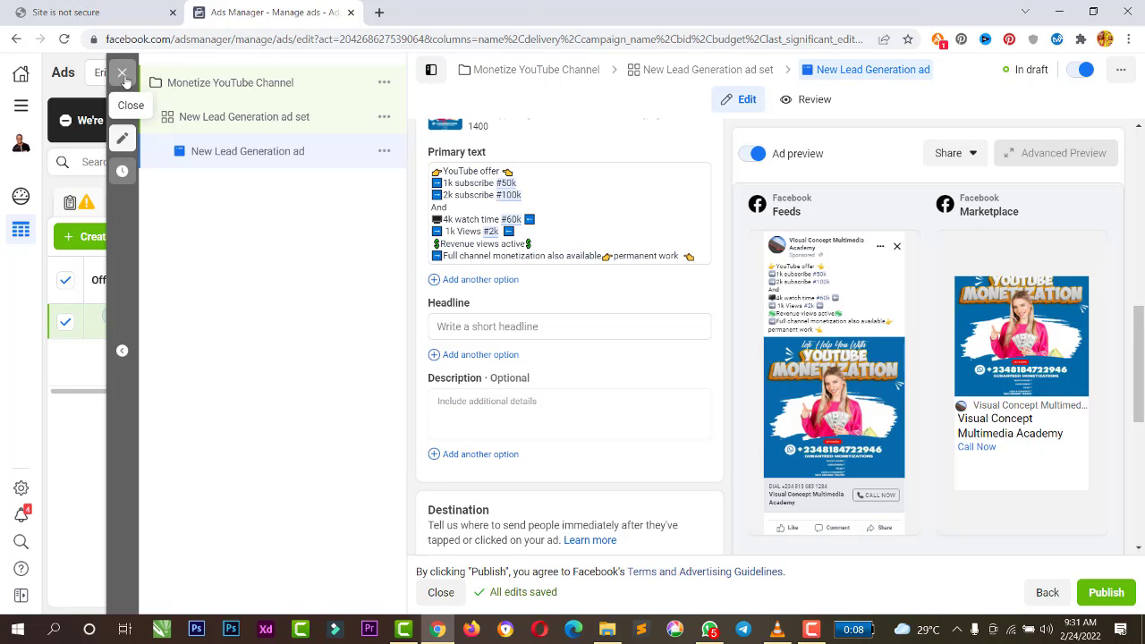
Close the ad editor without publishing the draft and reopen the Create dialog.
{"action": "left_click", "coordinate": [124, 76]}
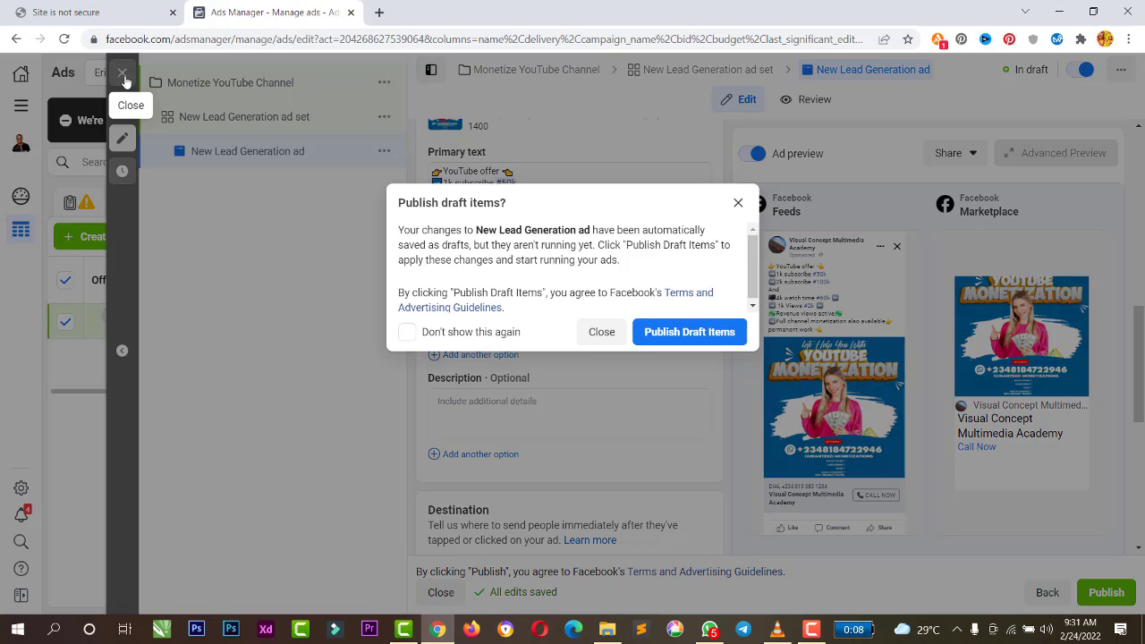
{"action": "left_click", "coordinate": [586, 340]}
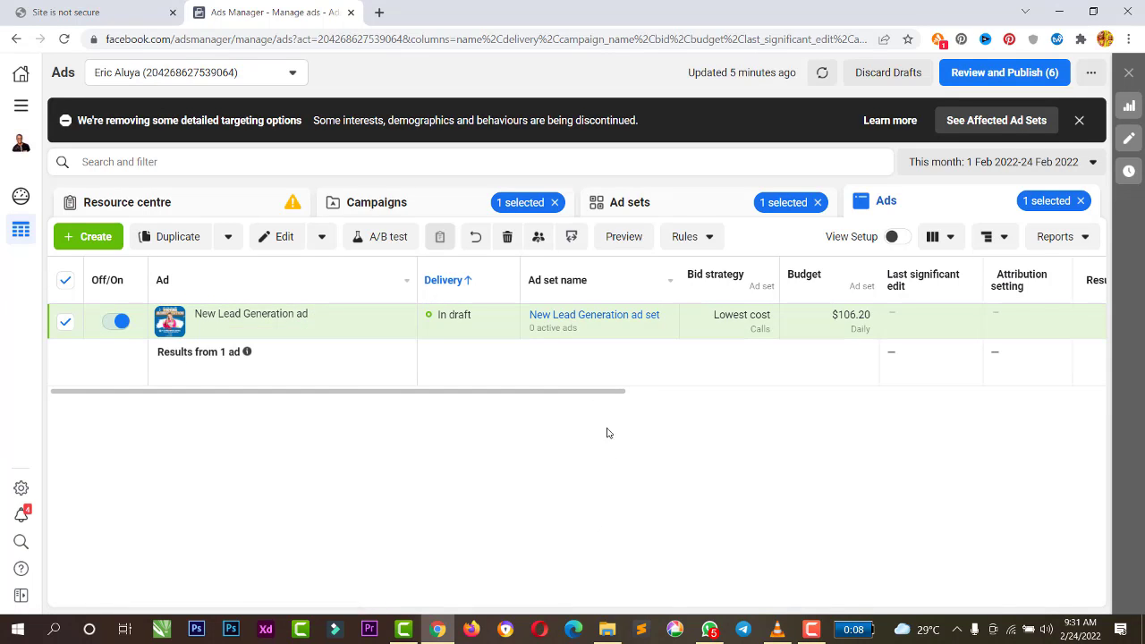
{"action": "left_click", "coordinate": [106, 241]}
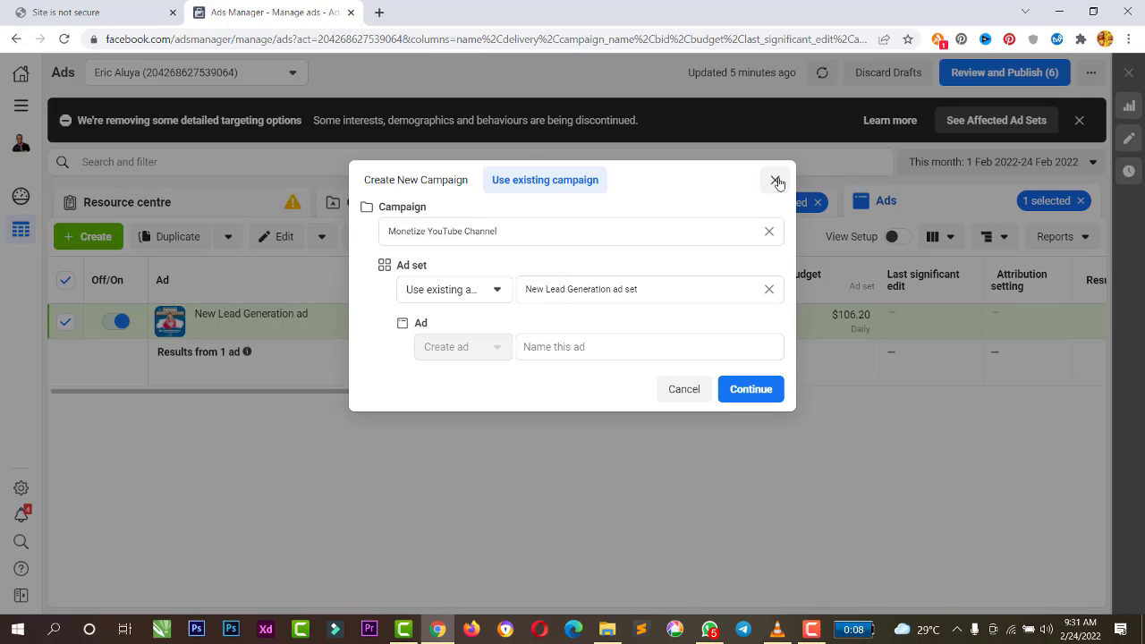
{"action": "left_click", "coordinate": [694, 392]}
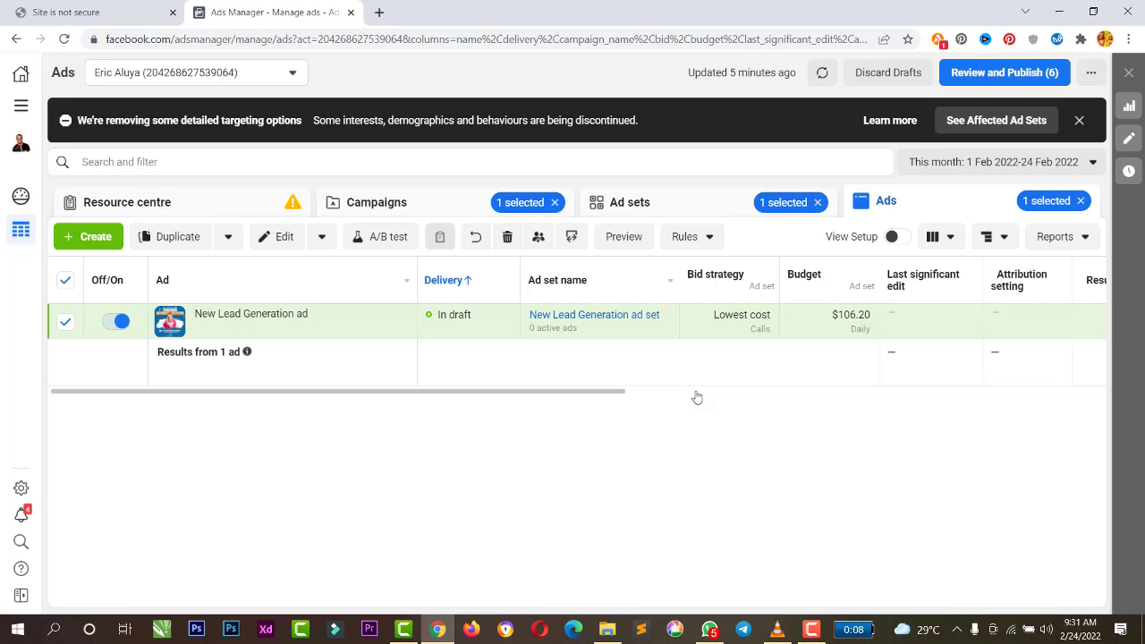
{"action": "left_click", "coordinate": [103, 240]}
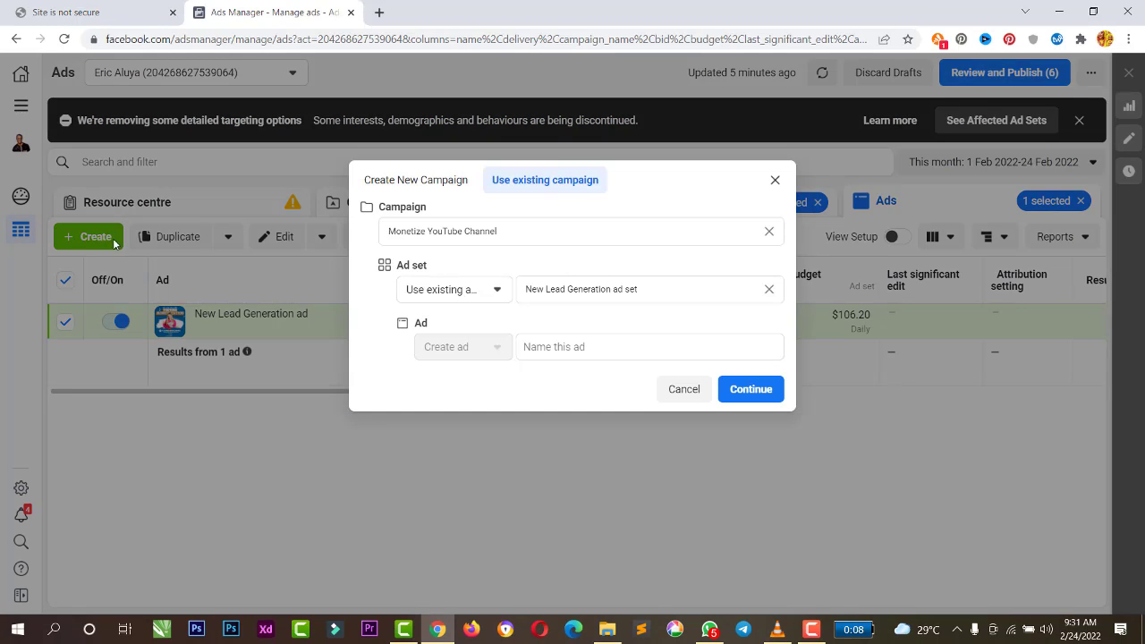
Start a brand-new Messages-objective campaign named 'Monetize' and continue.
{"action": "left_click", "coordinate": [390, 188]}
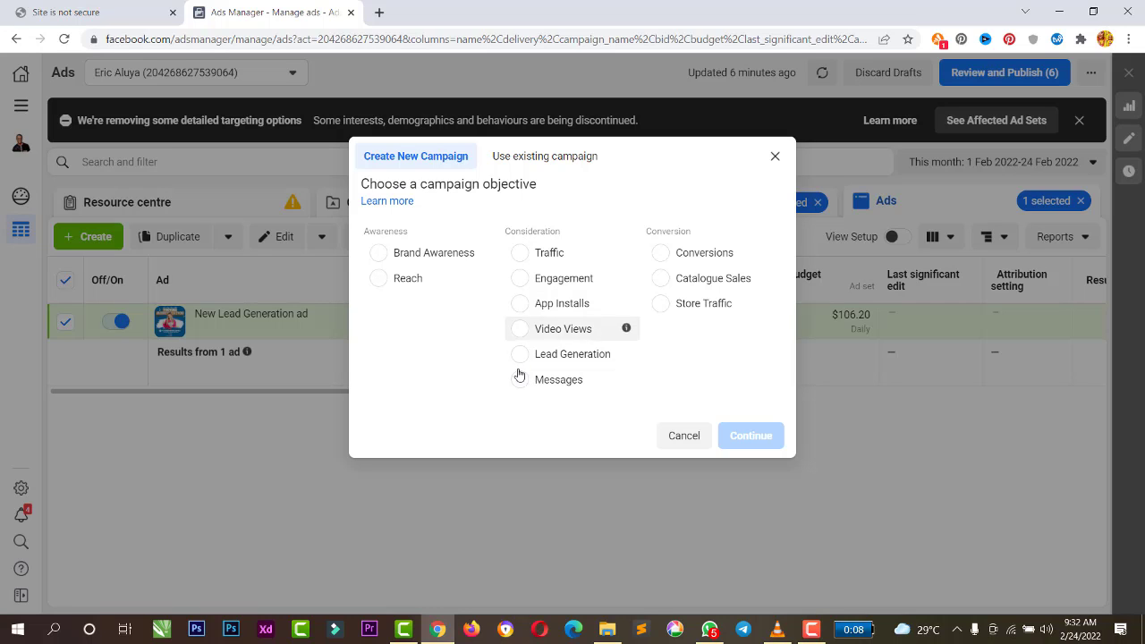
{"action": "left_click", "coordinate": [520, 379]}
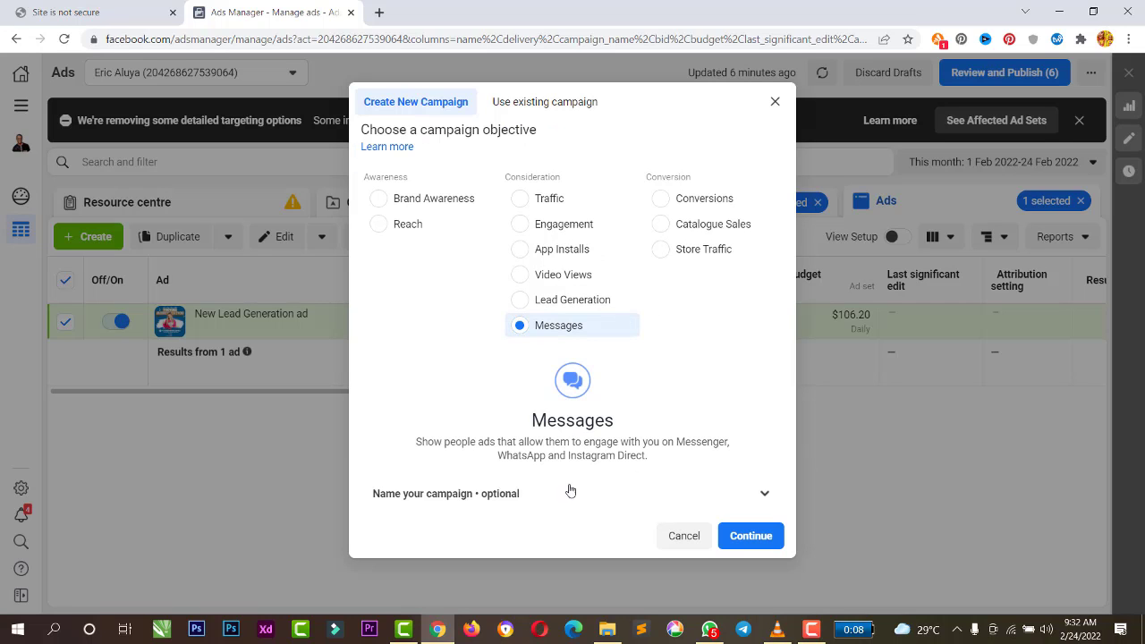
{"action": "left_click", "coordinate": [571, 492]}
{"action": "scroll", "coordinate": [564, 492], "scroll_direction": "down", "scroll_amount": 2}
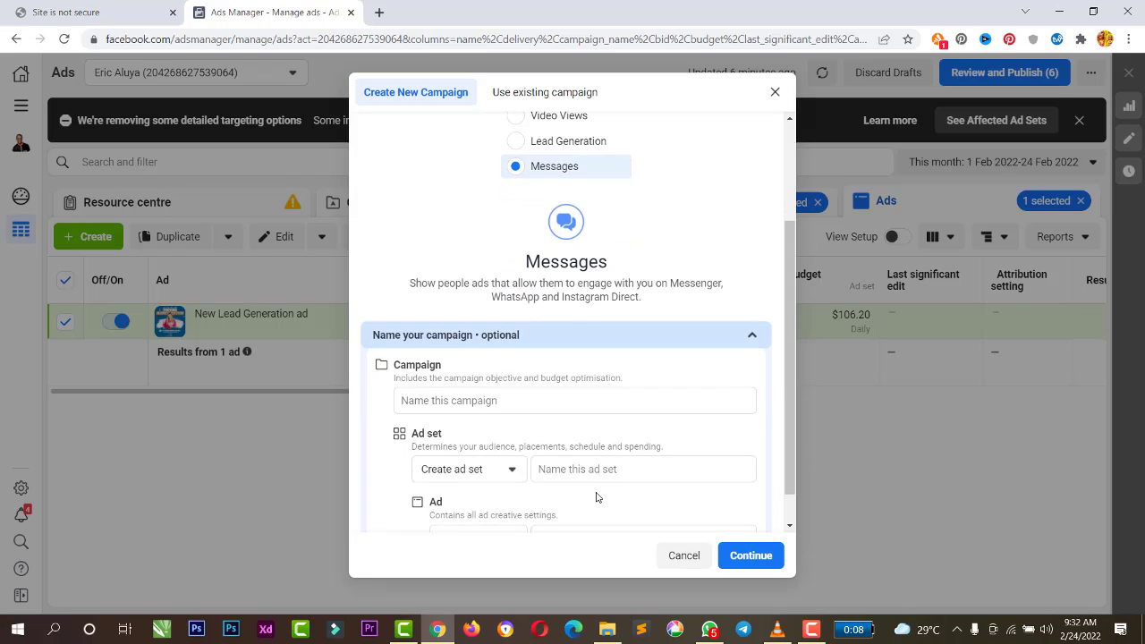
{"action": "left_click", "coordinate": [488, 401]}
{"action": "type", "text": "M"}
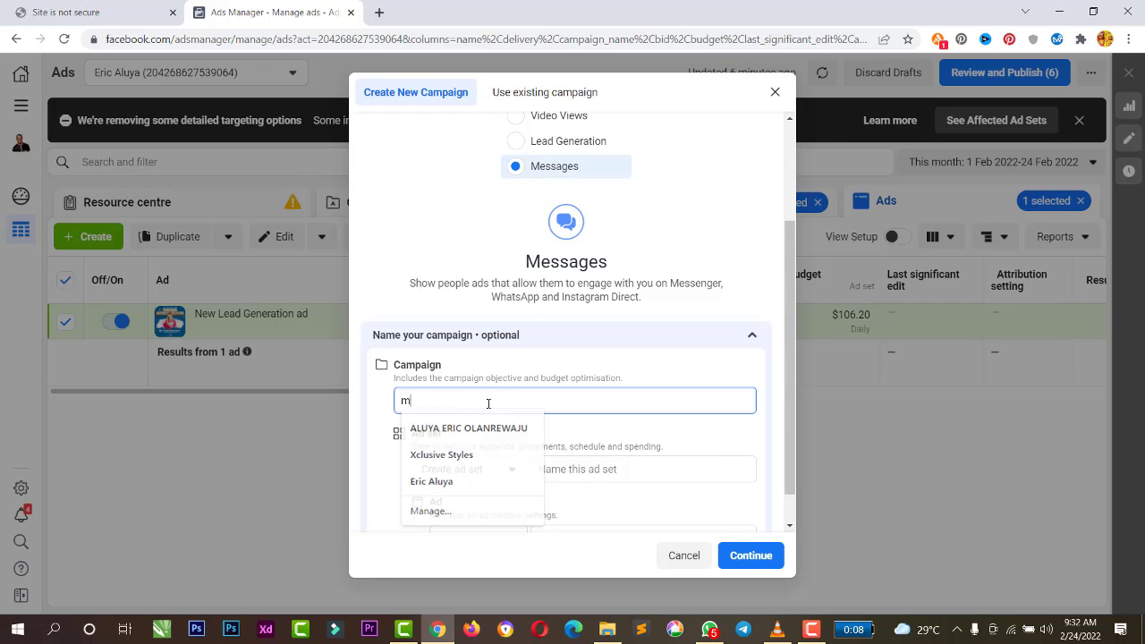
{"action": "key", "text": "BackSpace"}
{"action": "type", "text": "Mo"}
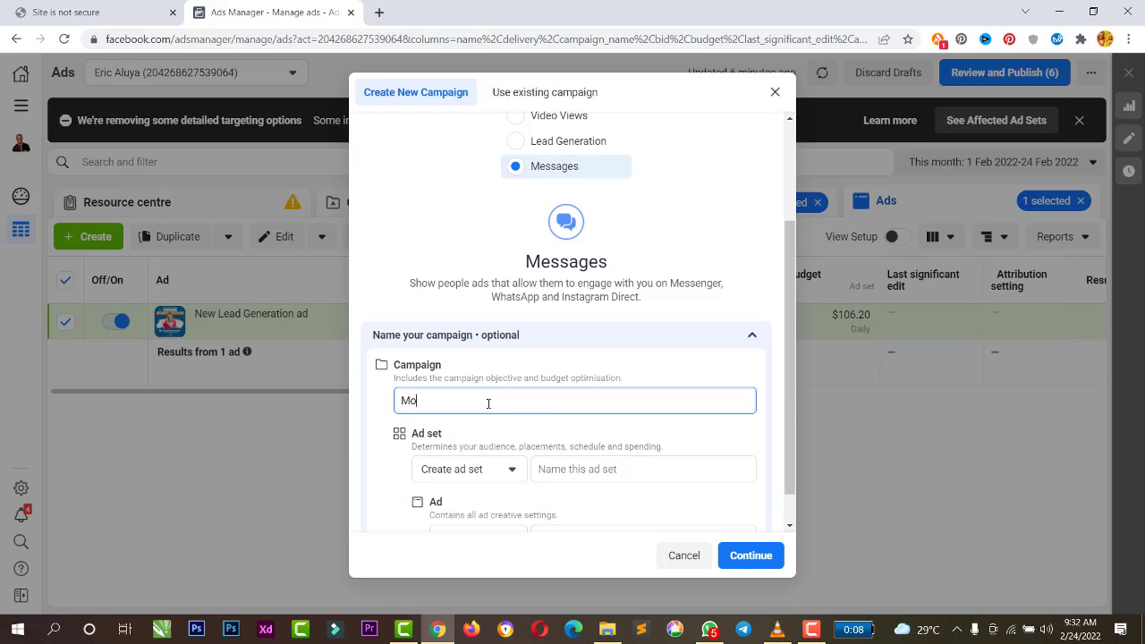
{"action": "type", "text": "netize"}
{"action": "scroll", "coordinate": [761, 478], "scroll_direction": "down", "scroll_amount": 1}
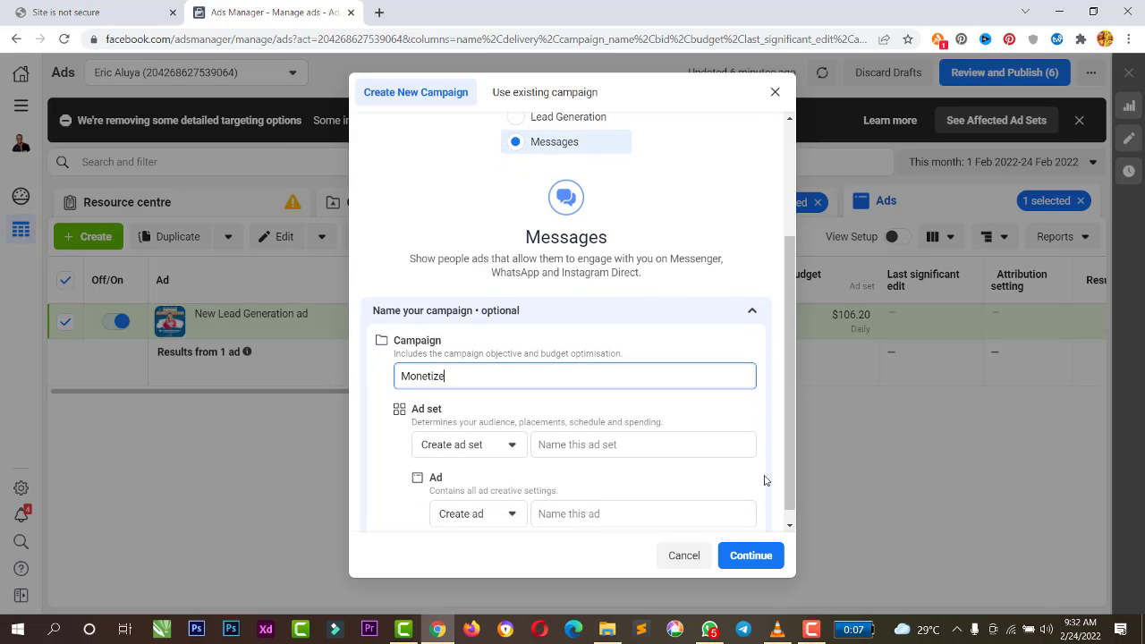
{"action": "left_click", "coordinate": [760, 556]}
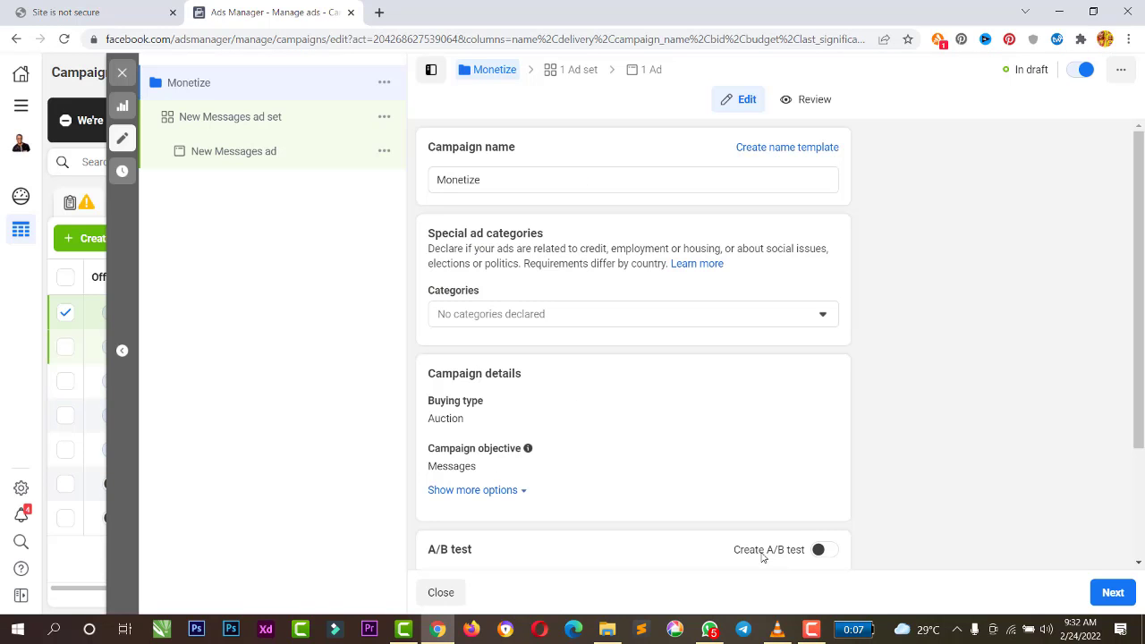
Declare Housing as the Monetize campaign's special ad category and proceed to the ad set.
{"action": "left_click", "coordinate": [592, 326]}
{"action": "scroll", "coordinate": [702, 394], "scroll_direction": "down", "scroll_amount": 1}
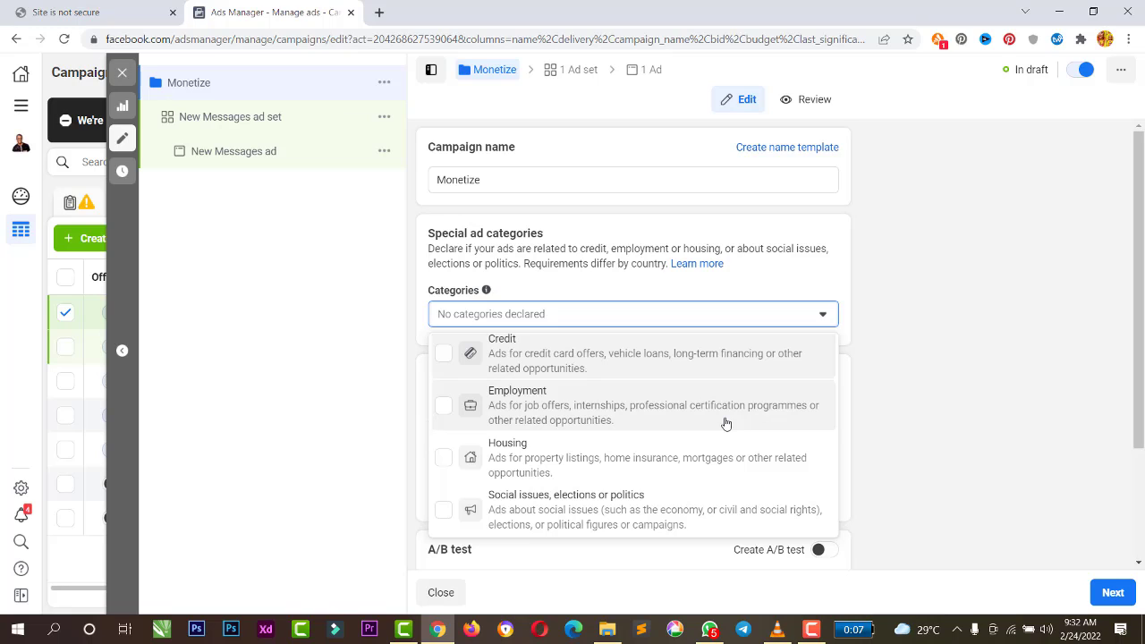
{"action": "left_click", "coordinate": [675, 461]}
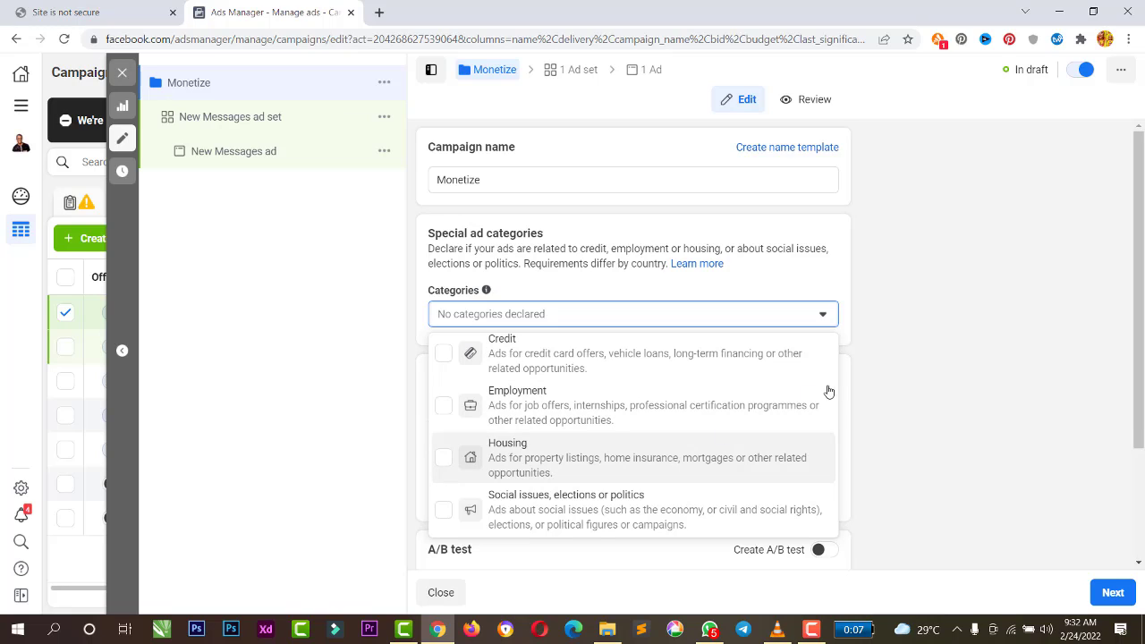
{"action": "scroll", "coordinate": [899, 365], "scroll_direction": "down", "scroll_amount": 1}
{"action": "left_click", "coordinate": [902, 364]}
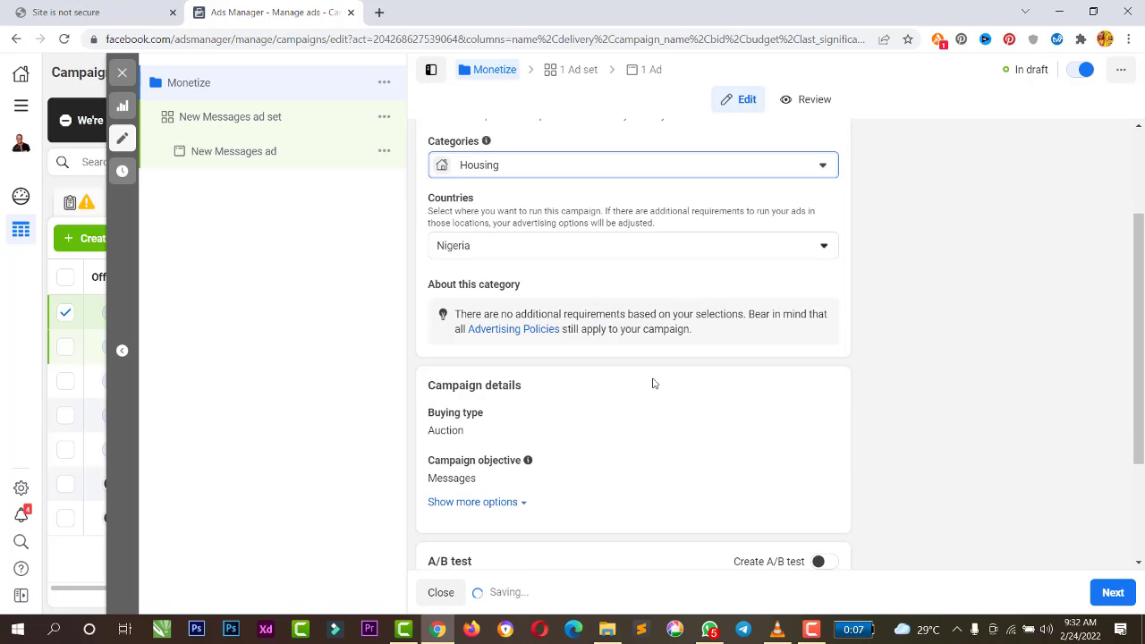
{"action": "scroll", "coordinate": [648, 385], "scroll_direction": "down", "scroll_amount": 2}
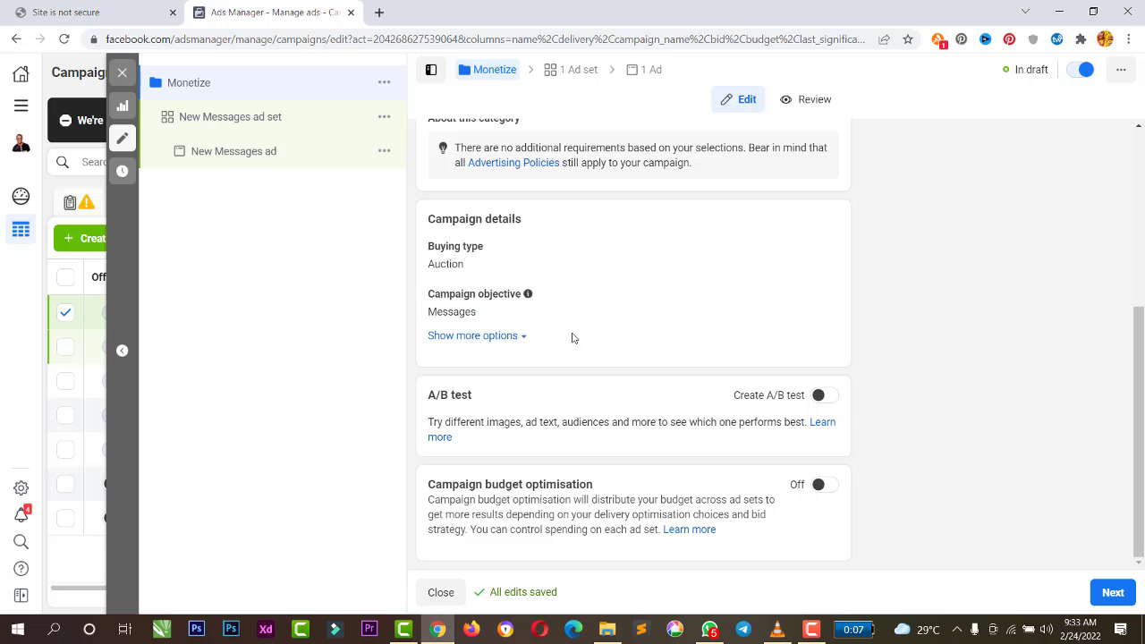
{"action": "left_click", "coordinate": [523, 339]}
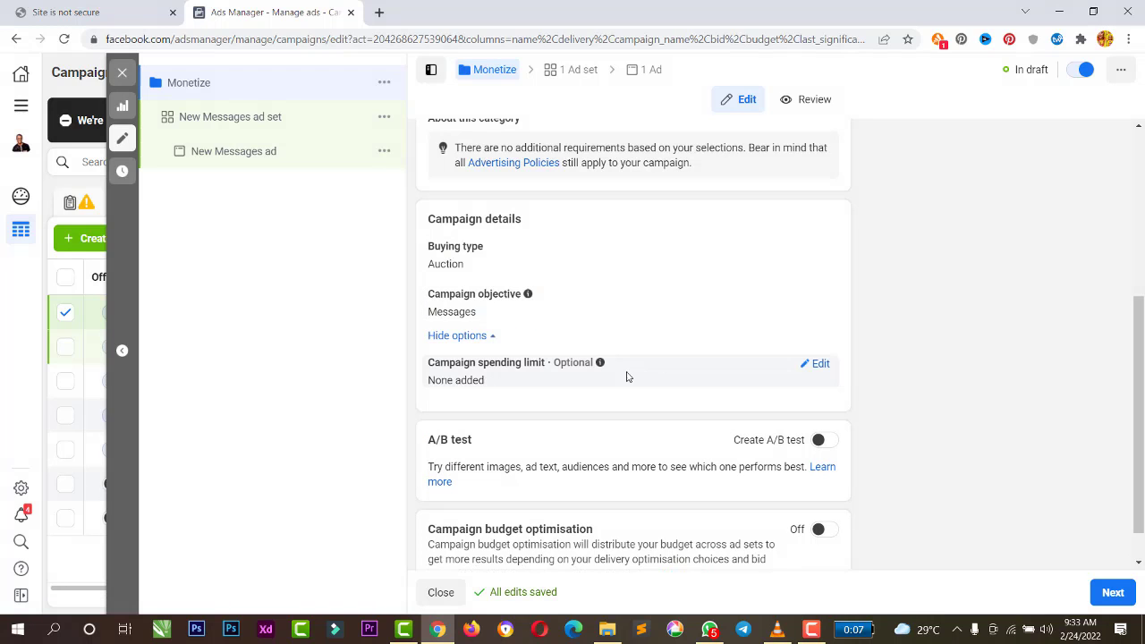
{"action": "scroll", "coordinate": [654, 388], "scroll_direction": "down", "scroll_amount": 1}
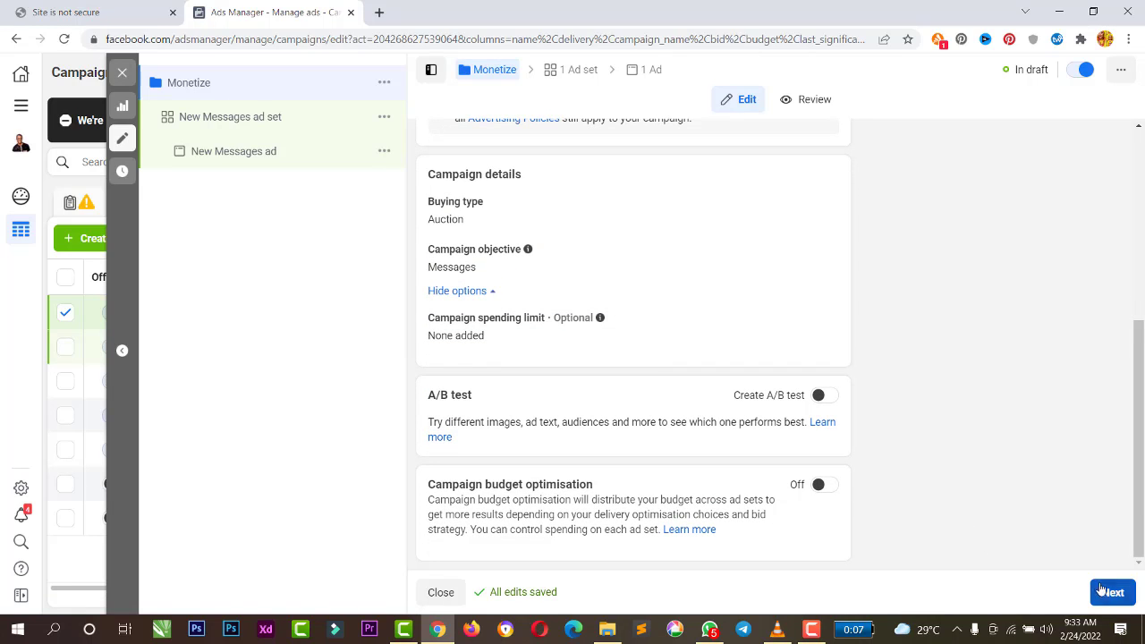
{"action": "left_click", "coordinate": [1110, 592]}
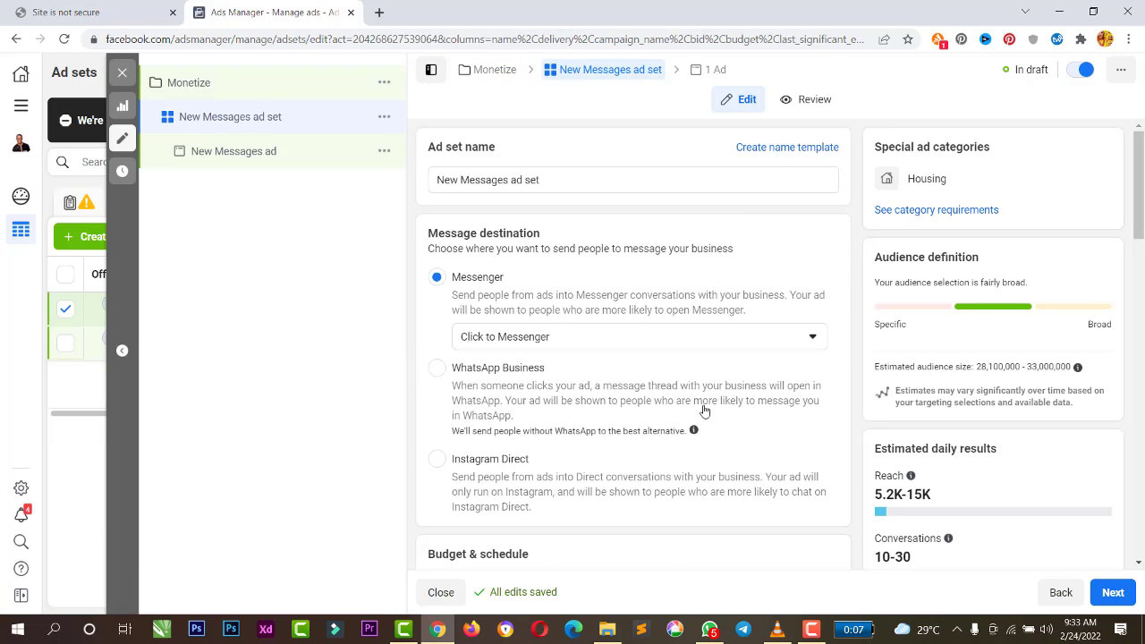
Switch the ad set's message destination from Click to Messenger to WhatsApp Business.
{"action": "left_click", "coordinate": [589, 347]}
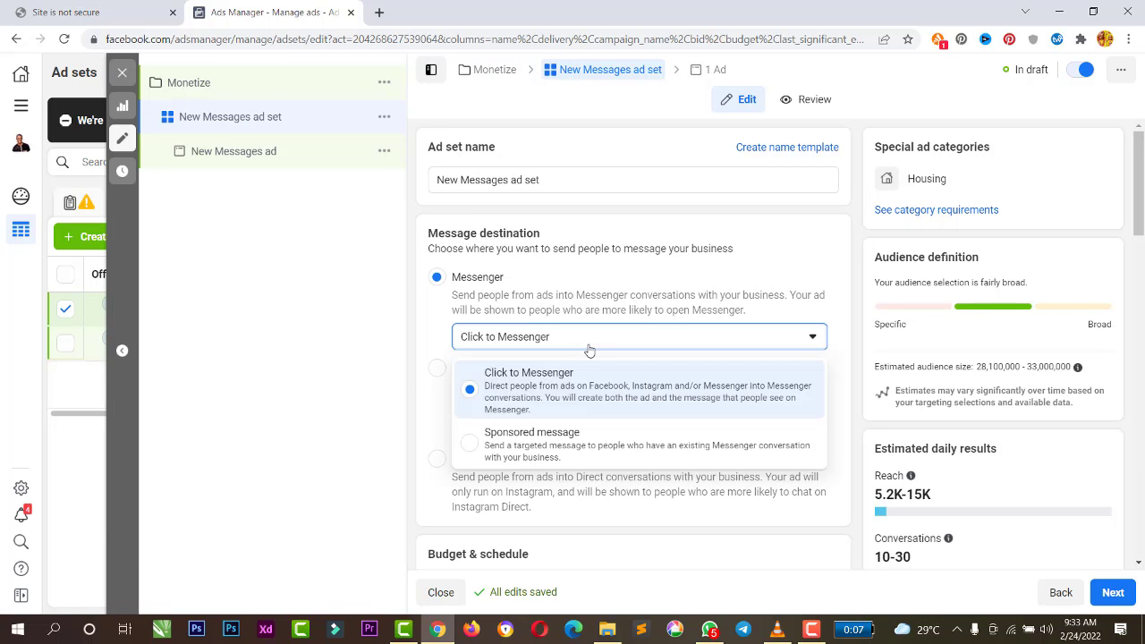
{"action": "left_click", "coordinate": [571, 391]}
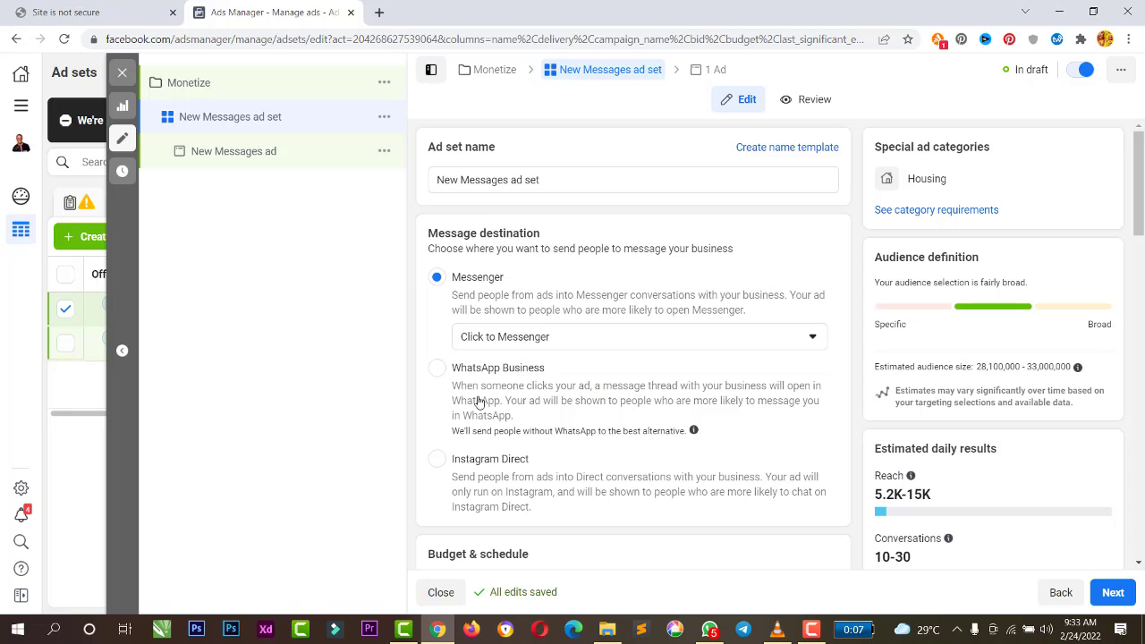
{"action": "left_click", "coordinate": [437, 369]}
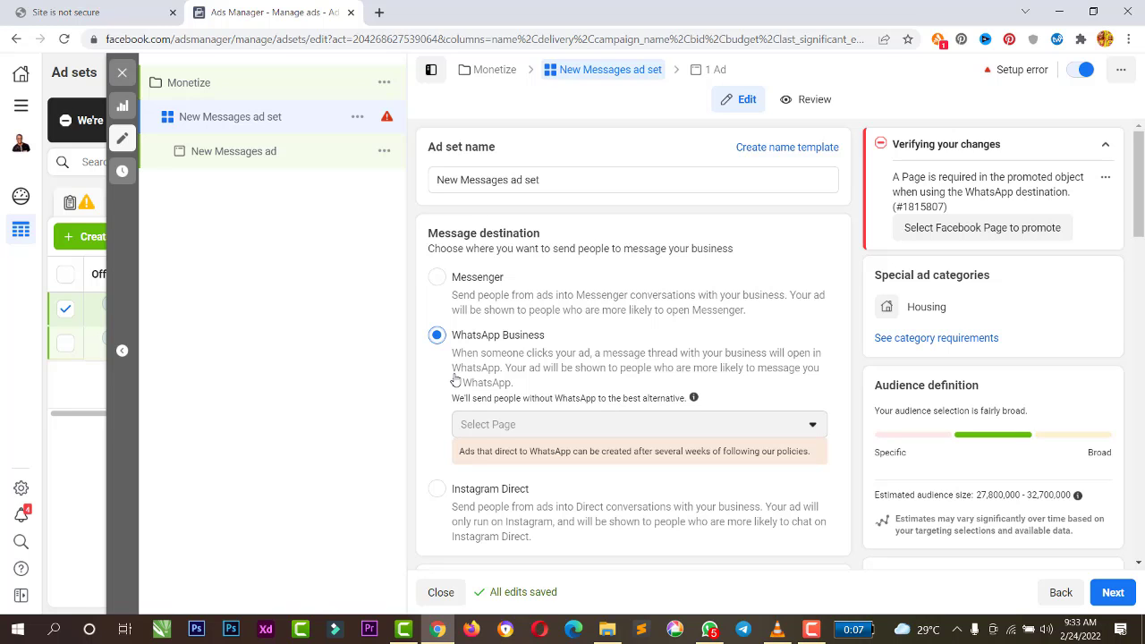
{"action": "scroll", "coordinate": [680, 510], "scroll_direction": "down", "scroll_amount": 3}
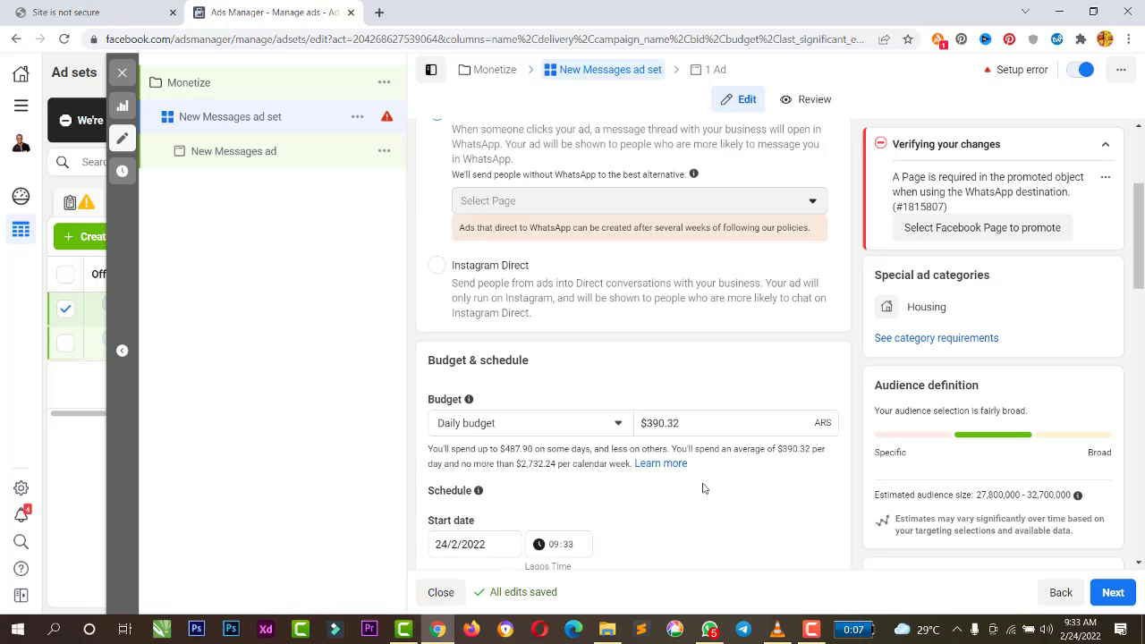
{"action": "scroll", "coordinate": [704, 489], "scroll_direction": "down", "scroll_amount": 3}
{"action": "scroll", "coordinate": [703, 489], "scroll_direction": "down", "scroll_amount": 7}
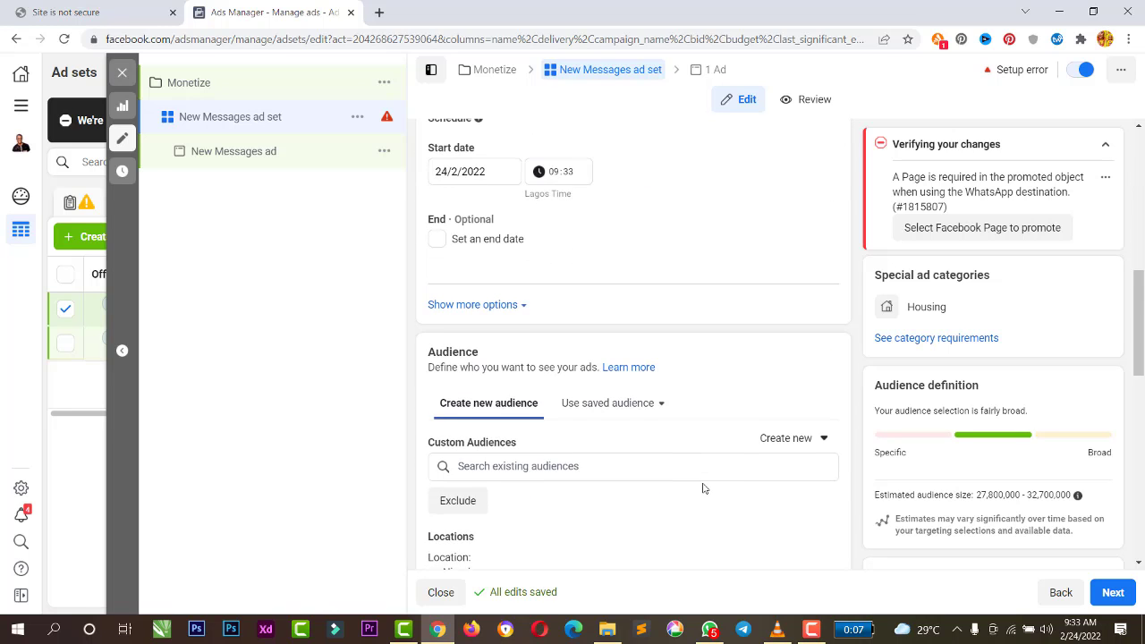
{"action": "scroll", "coordinate": [705, 488], "scroll_direction": "down", "scroll_amount": 2}
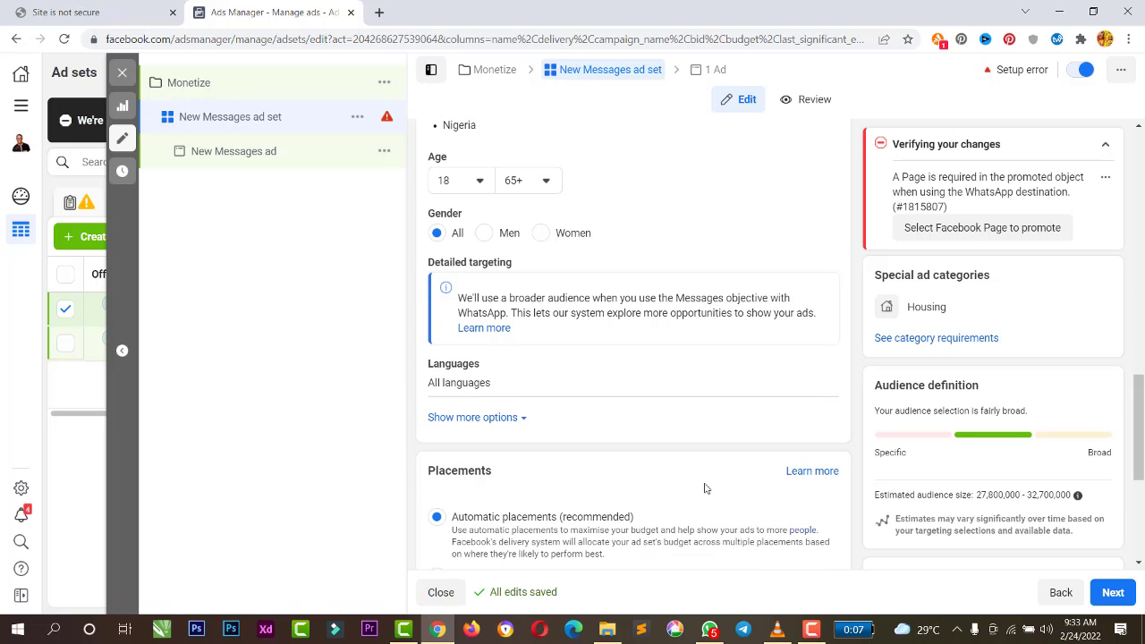
{"action": "scroll", "coordinate": [713, 492], "scroll_direction": "up", "scroll_amount": 5}
{"action": "scroll", "coordinate": [713, 492], "scroll_direction": "down", "scroll_amount": 5}
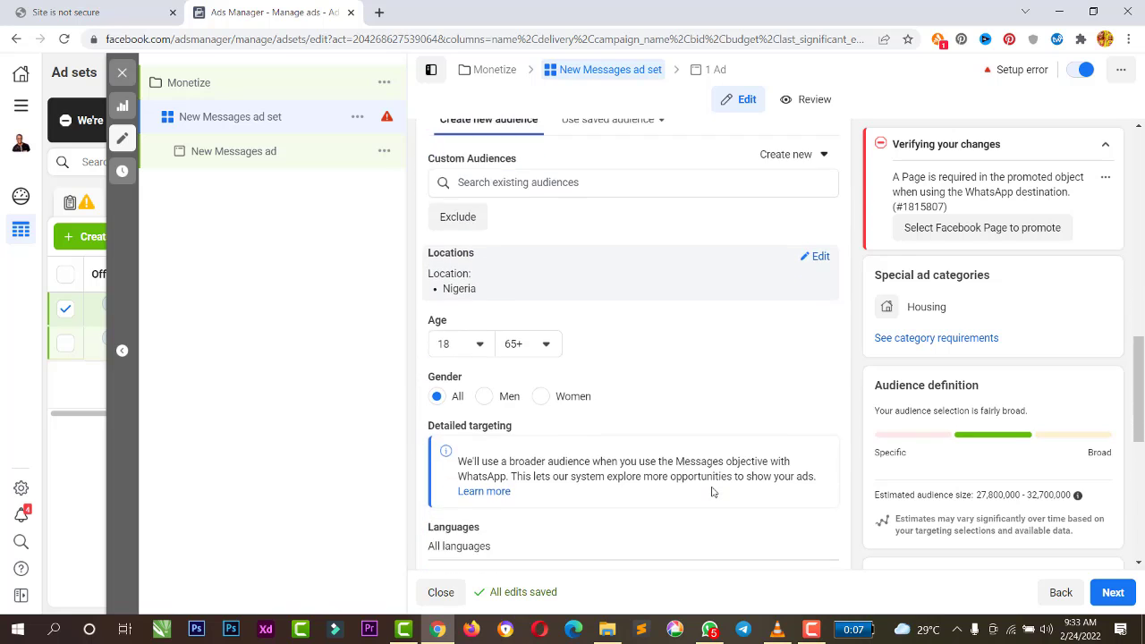
{"action": "scroll", "coordinate": [713, 492], "scroll_direction": "up", "scroll_amount": 10}
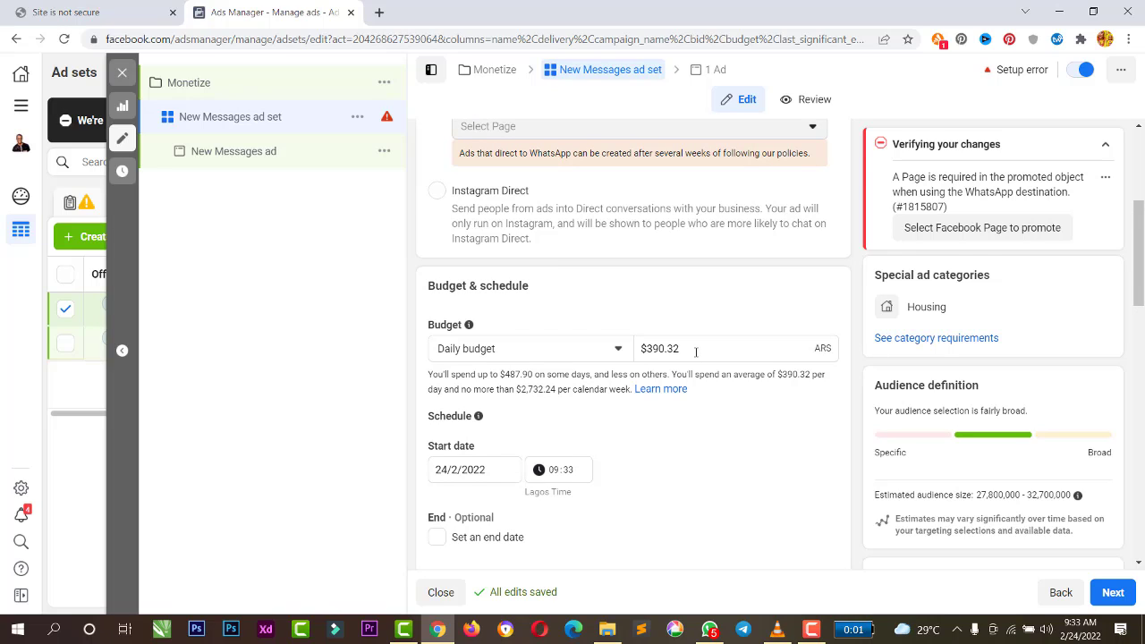
Change the New Messages ad set's daily budget from $390.32 to $106.20.
{"action": "left_click_drag", "start_coordinate": [699, 348], "coordinate": [651, 361]}
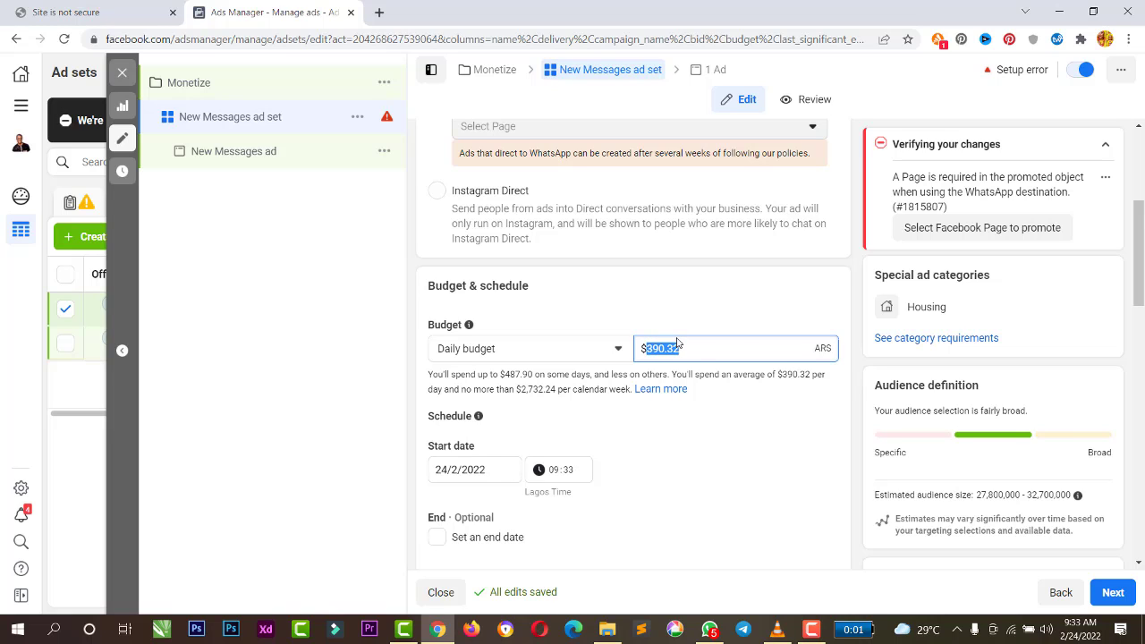
{"action": "type", "text": "88"}
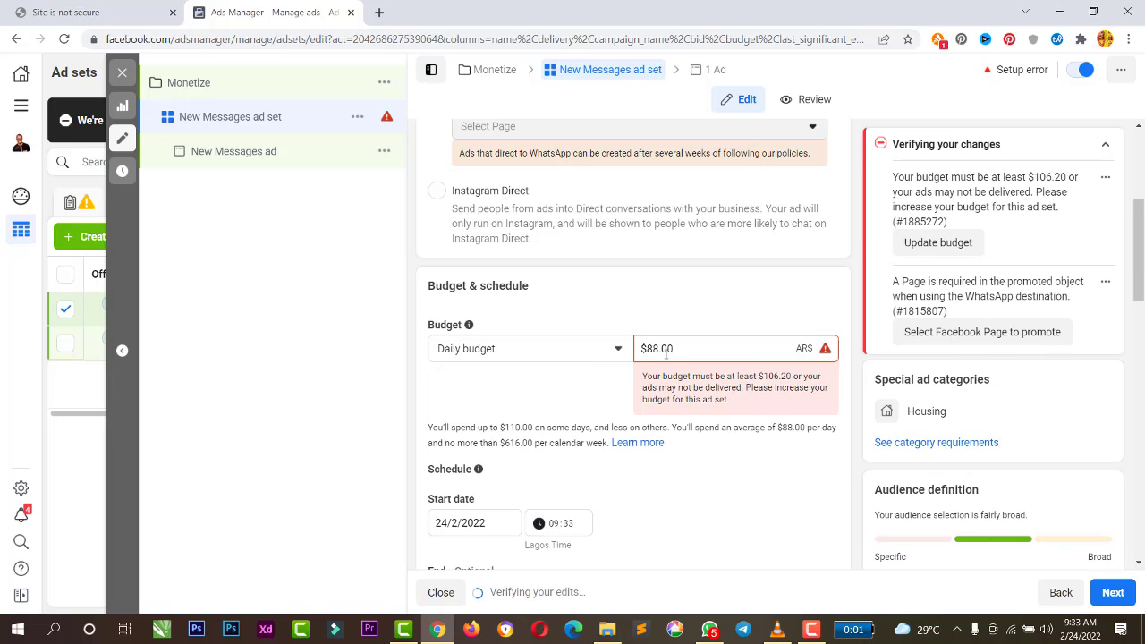
{"action": "left_click_drag", "start_coordinate": [684, 349], "coordinate": [653, 352]}
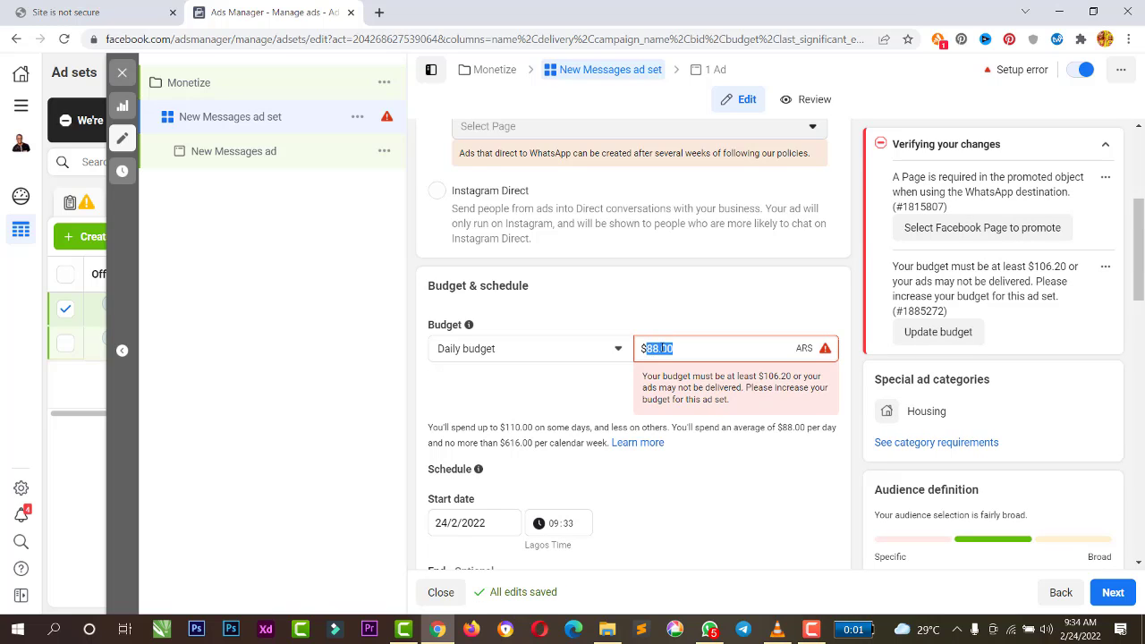
{"action": "type", "text": "10"}
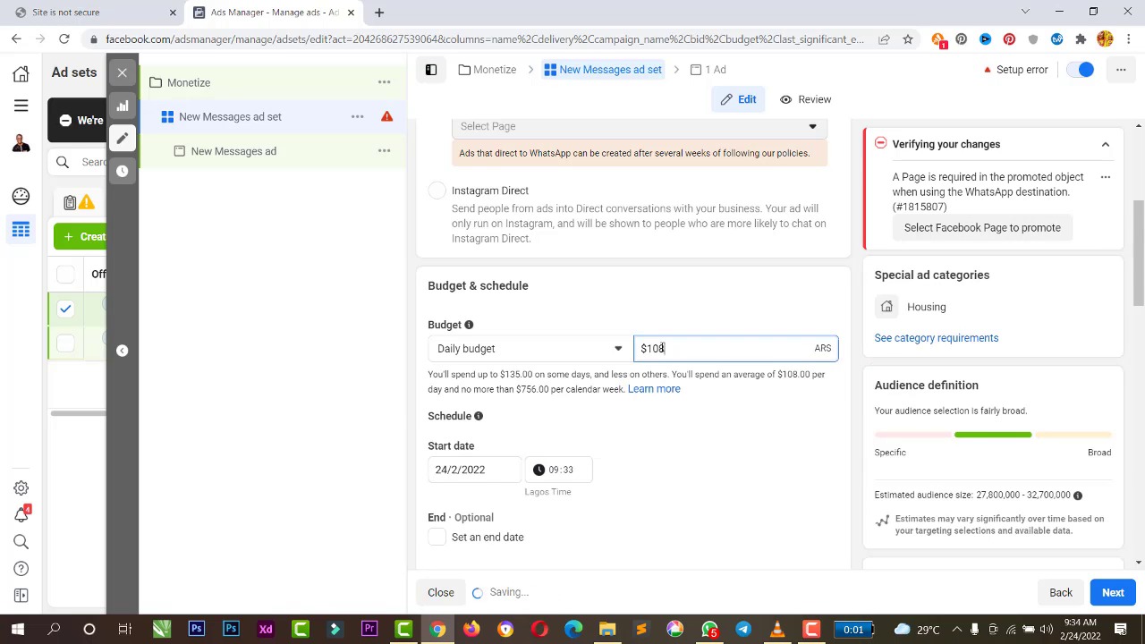
{"action": "type", "text": "6"}
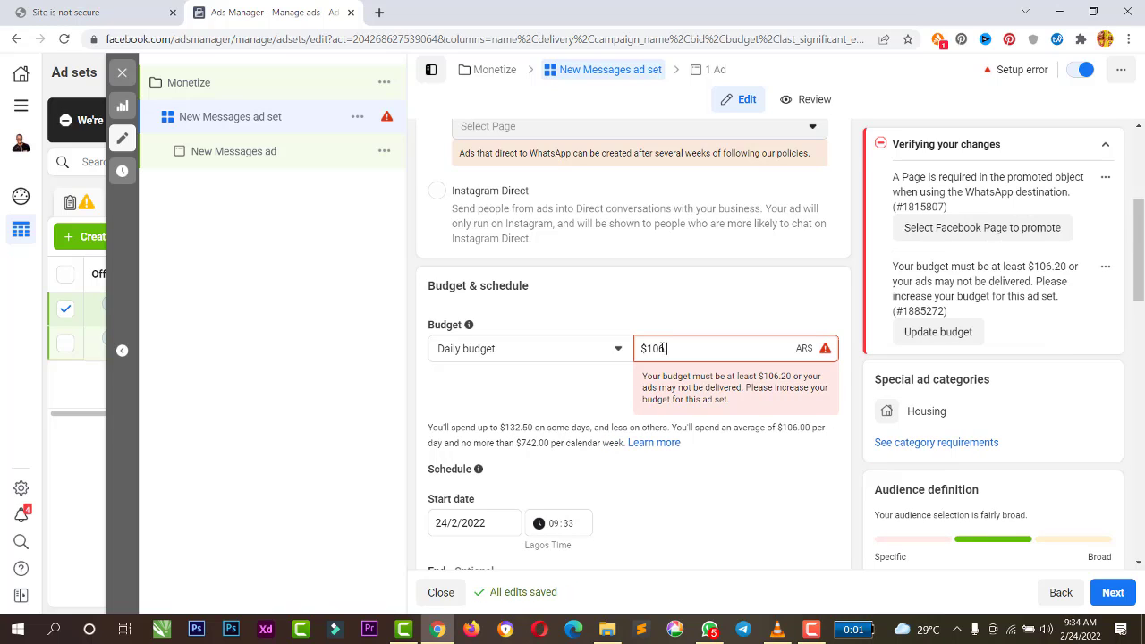
{"action": "type", "text": ".20"}
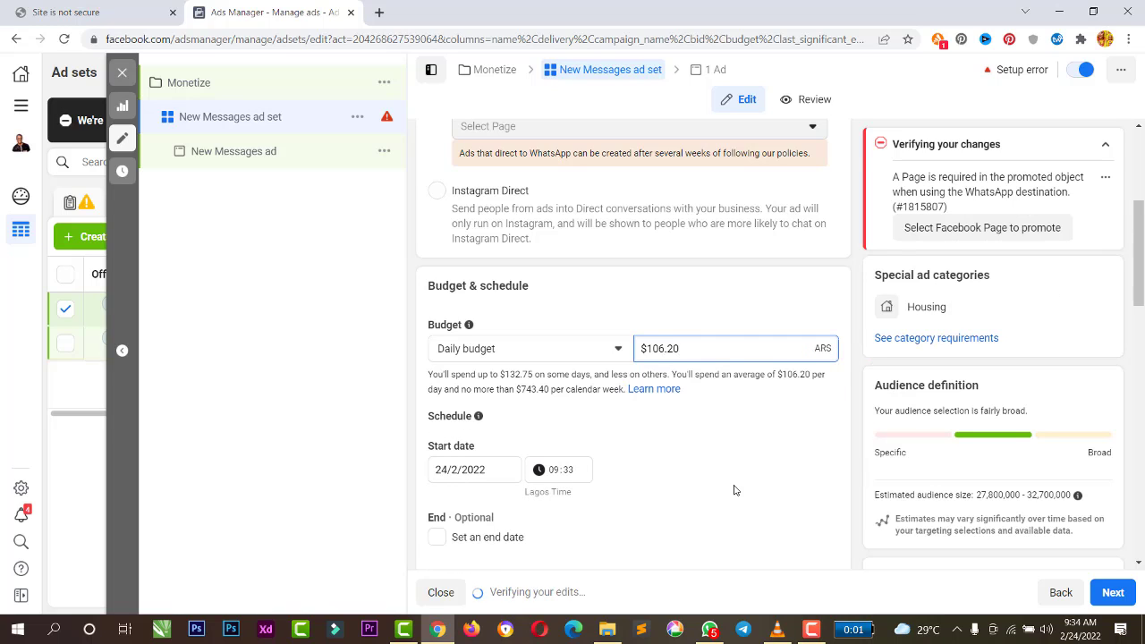
{"action": "scroll", "coordinate": [730, 504], "scroll_direction": "down", "scroll_amount": 2}
{"action": "scroll", "coordinate": [730, 506], "scroll_direction": "down", "scroll_amount": 3}
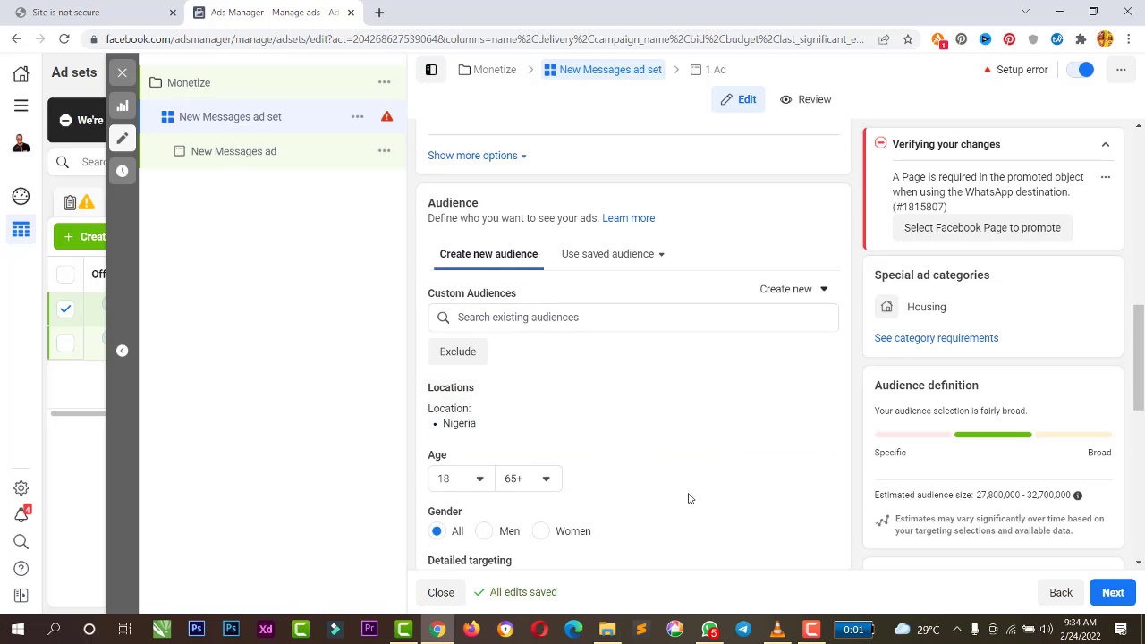
{"action": "scroll", "coordinate": [689, 498], "scroll_direction": "down", "scroll_amount": 2}
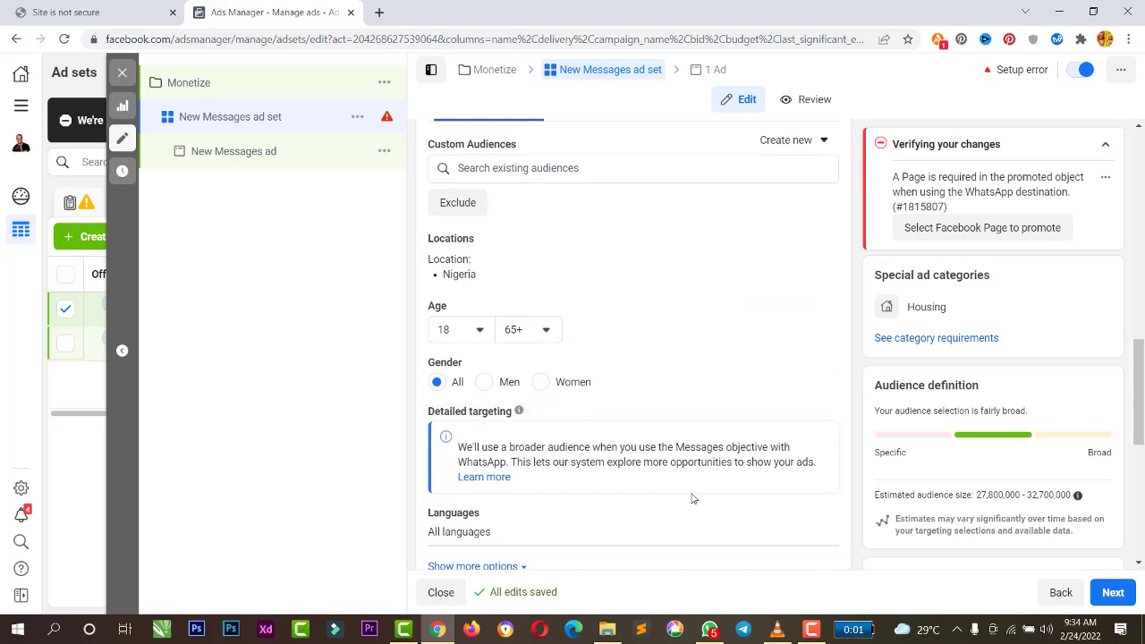
{"action": "left_click", "coordinate": [474, 331]}
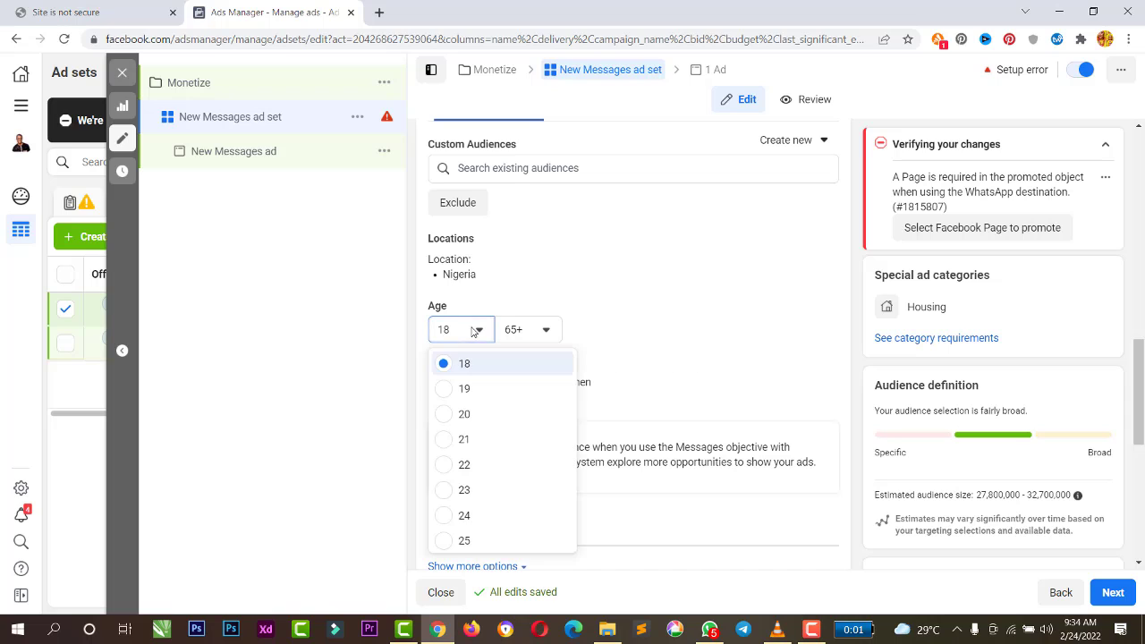
Set the audience age range to 20–46 and continue to the ad settings.
{"action": "left_click", "coordinate": [505, 414]}
{"action": "left_click", "coordinate": [545, 330]}
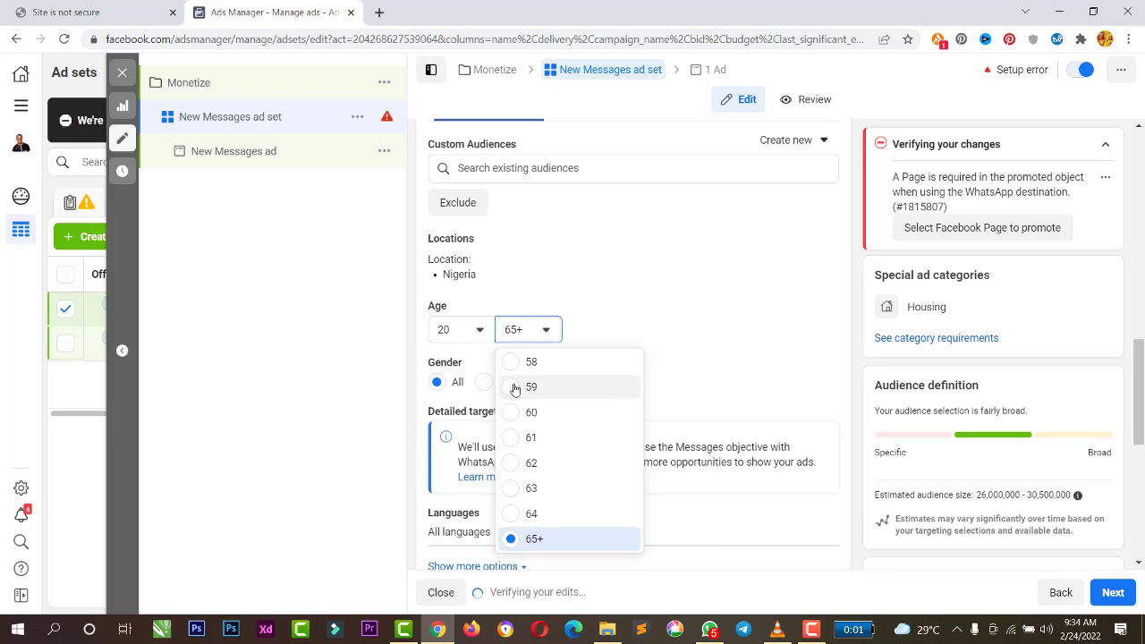
{"action": "scroll", "coordinate": [515, 387], "scroll_direction": "up", "scroll_amount": 4}
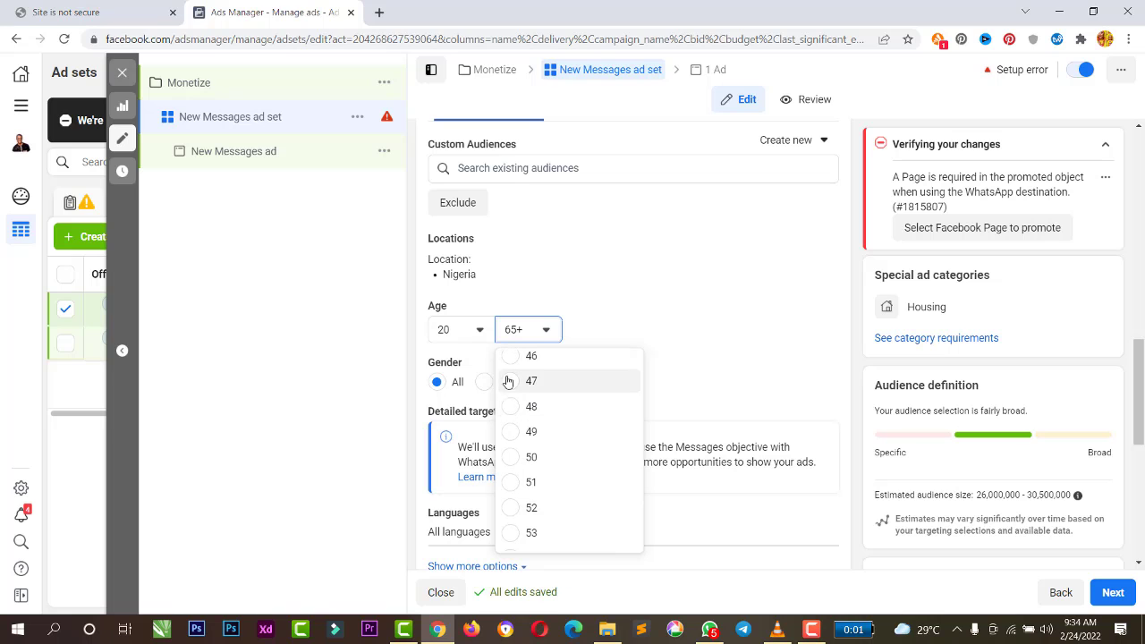
{"action": "left_click", "coordinate": [509, 358]}
{"action": "scroll", "coordinate": [732, 425], "scroll_direction": "down", "scroll_amount": 3}
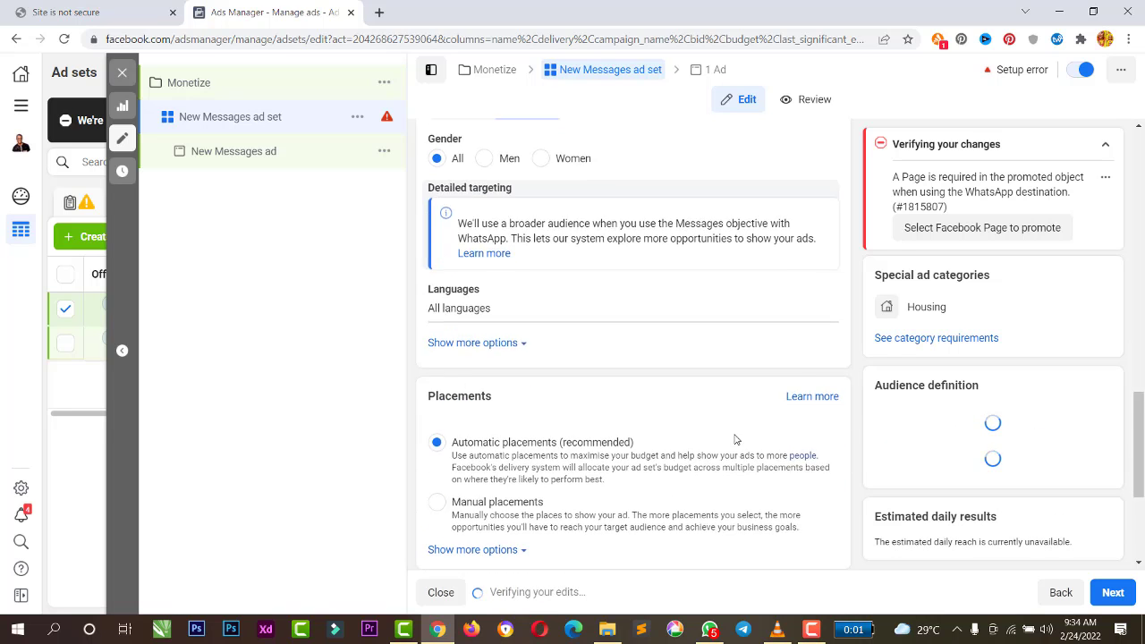
{"action": "scroll", "coordinate": [735, 439], "scroll_direction": "down", "scroll_amount": 3}
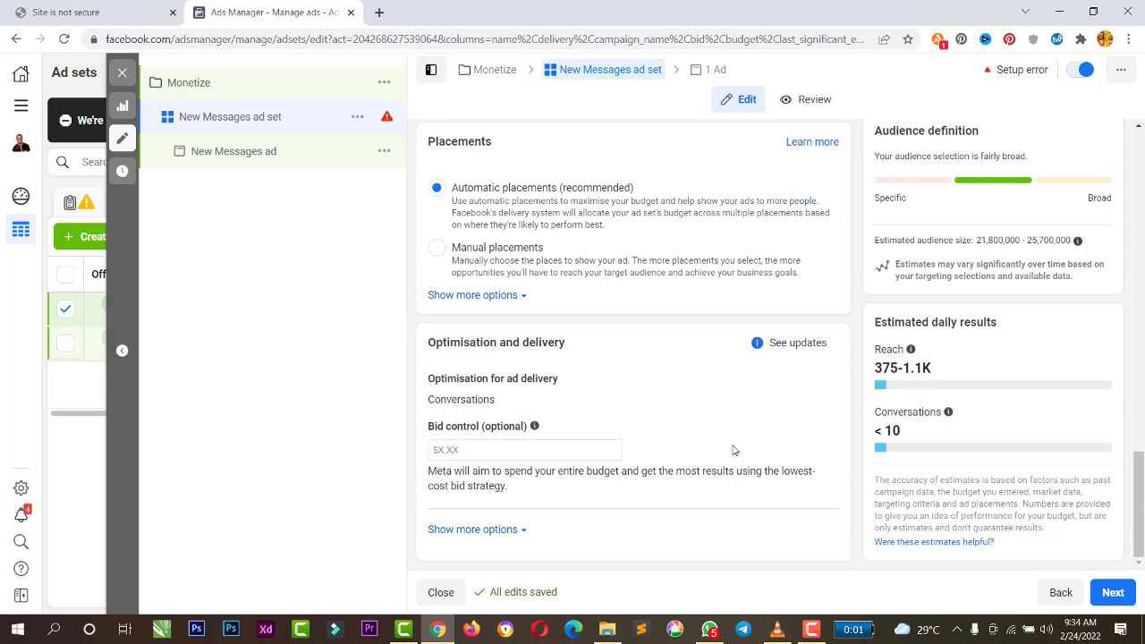
{"action": "left_click", "coordinate": [1114, 601]}
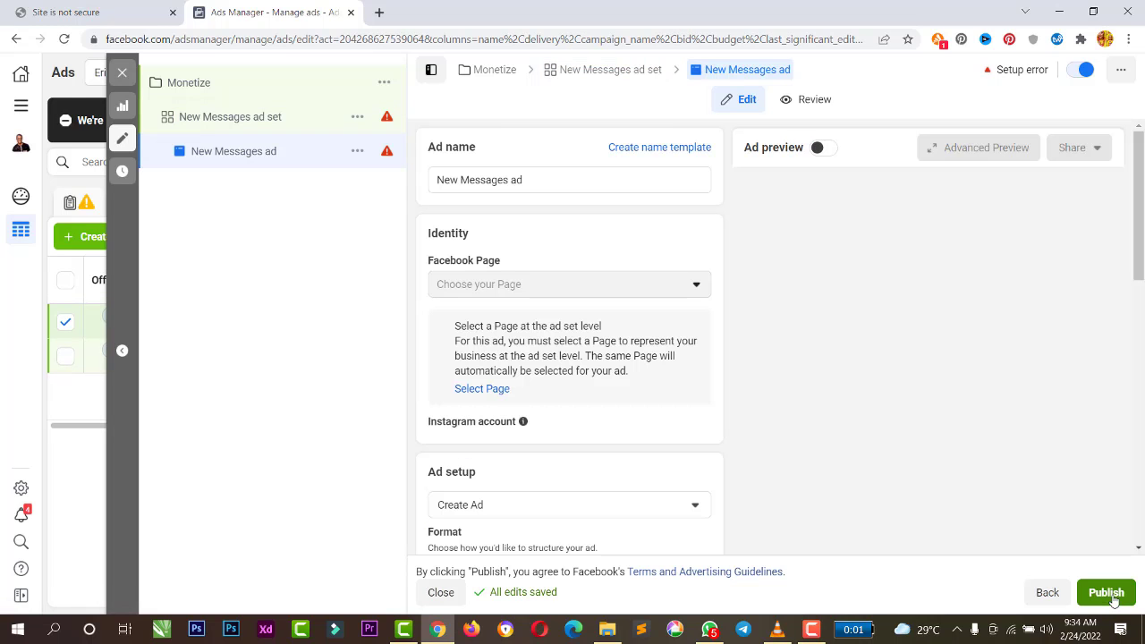
Review the New Messages ad's settings and WhatsApp error, then request publishing its draft.
{"action": "left_click", "coordinate": [1107, 594]}
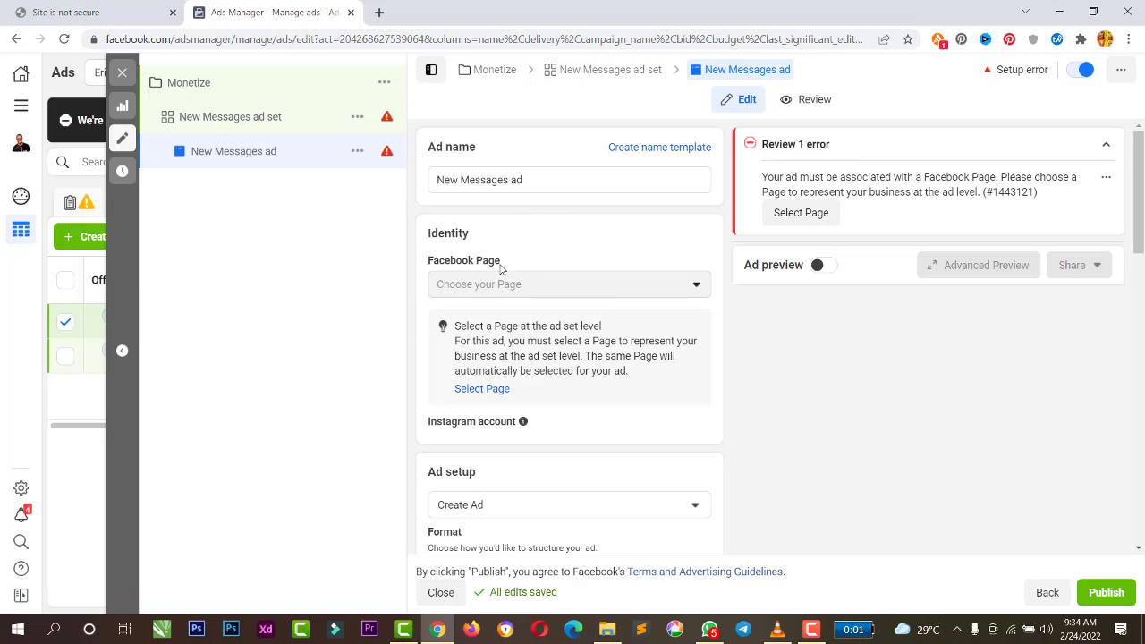
{"action": "left_click", "coordinate": [504, 182]}
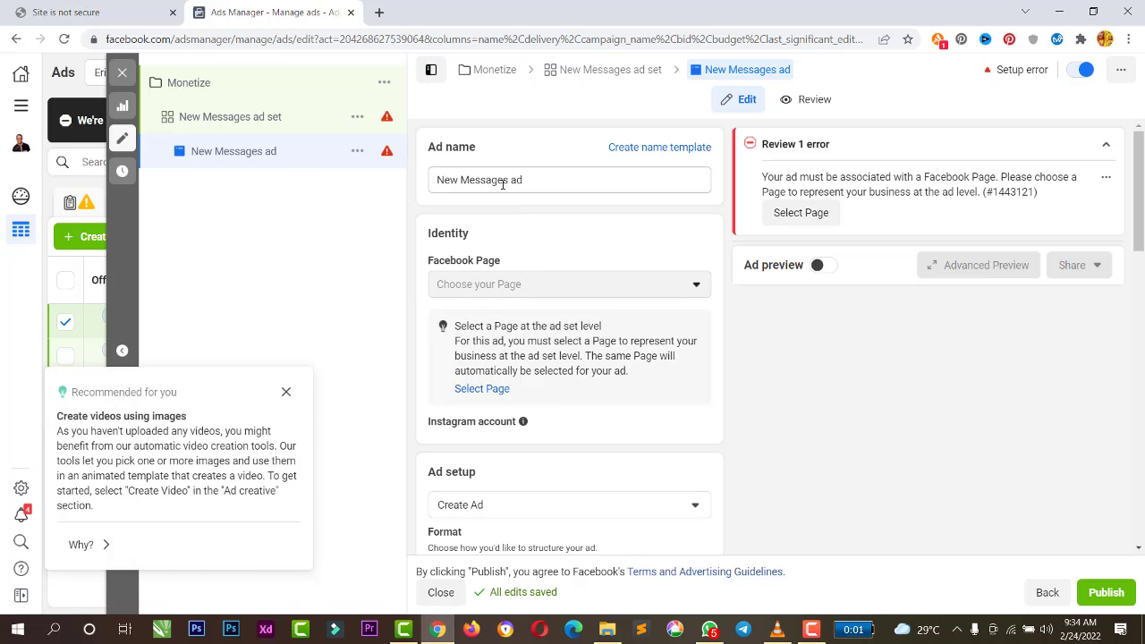
{"action": "scroll", "coordinate": [557, 469], "scroll_direction": "down", "scroll_amount": 6}
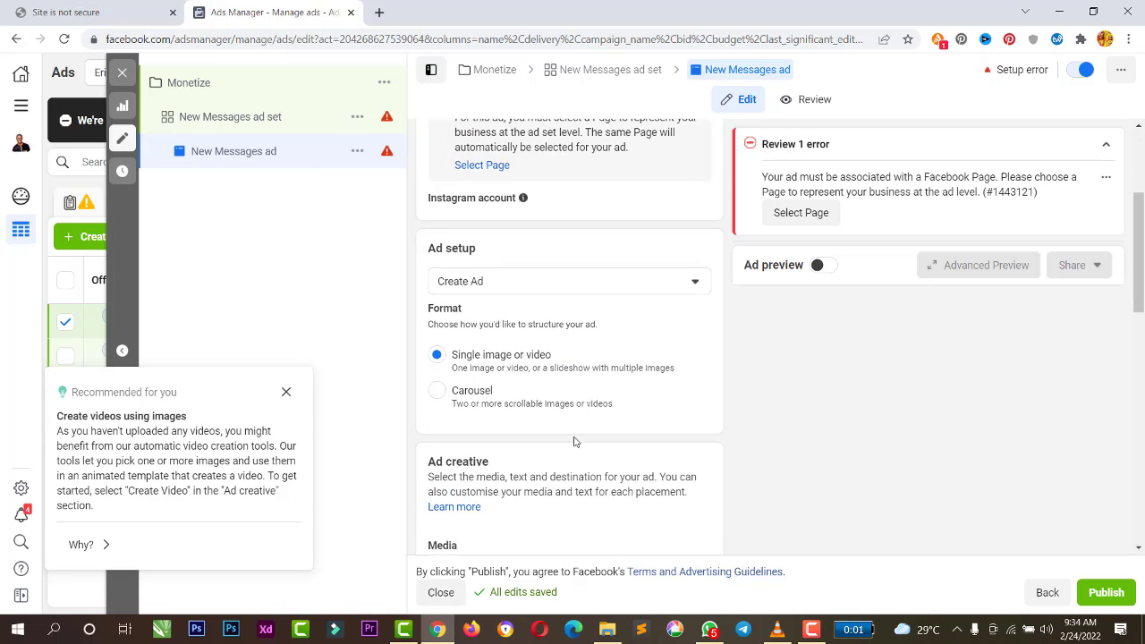
{"action": "scroll", "coordinate": [542, 365], "scroll_direction": "up", "scroll_amount": 3}
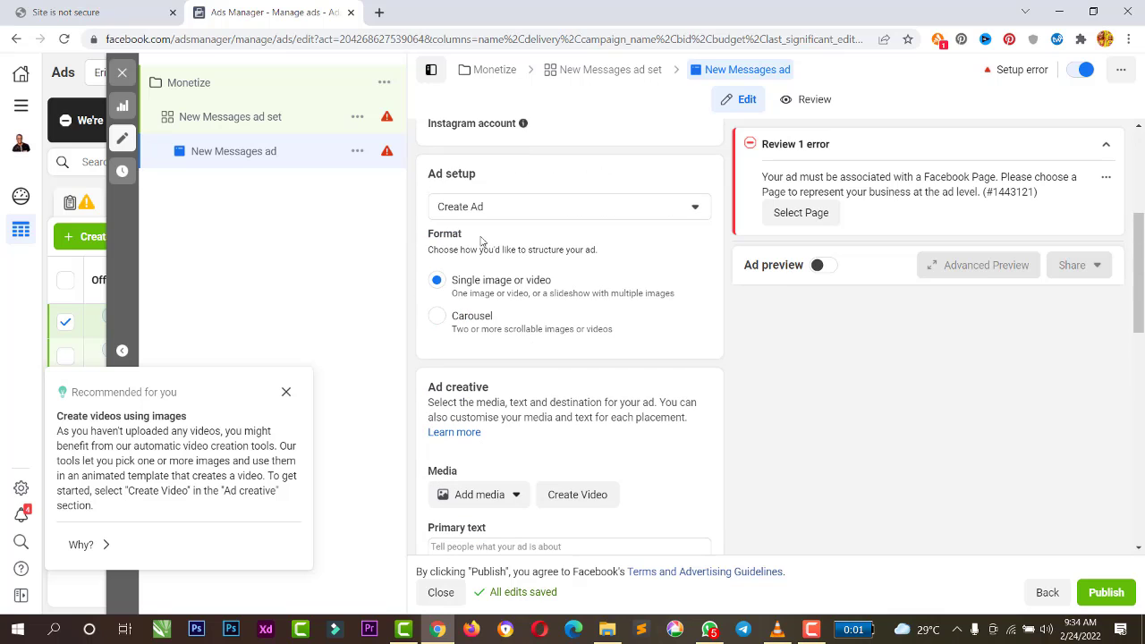
{"action": "scroll", "coordinate": [524, 511], "scroll_direction": "down", "scroll_amount": 5}
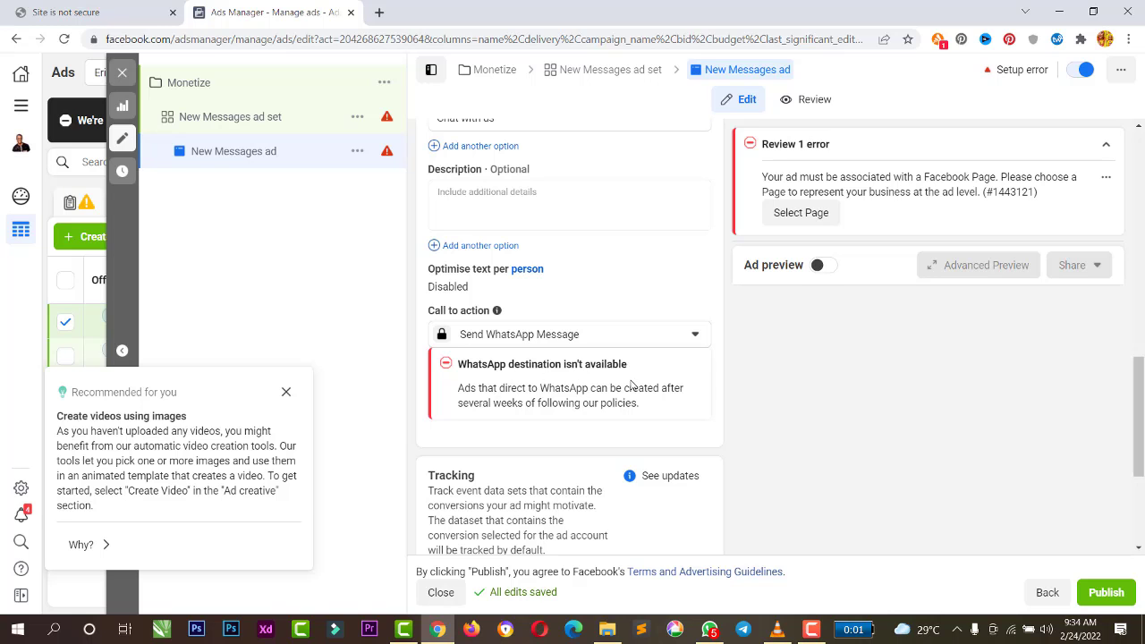
{"action": "scroll", "coordinate": [617, 447], "scroll_direction": "down", "scroll_amount": 3}
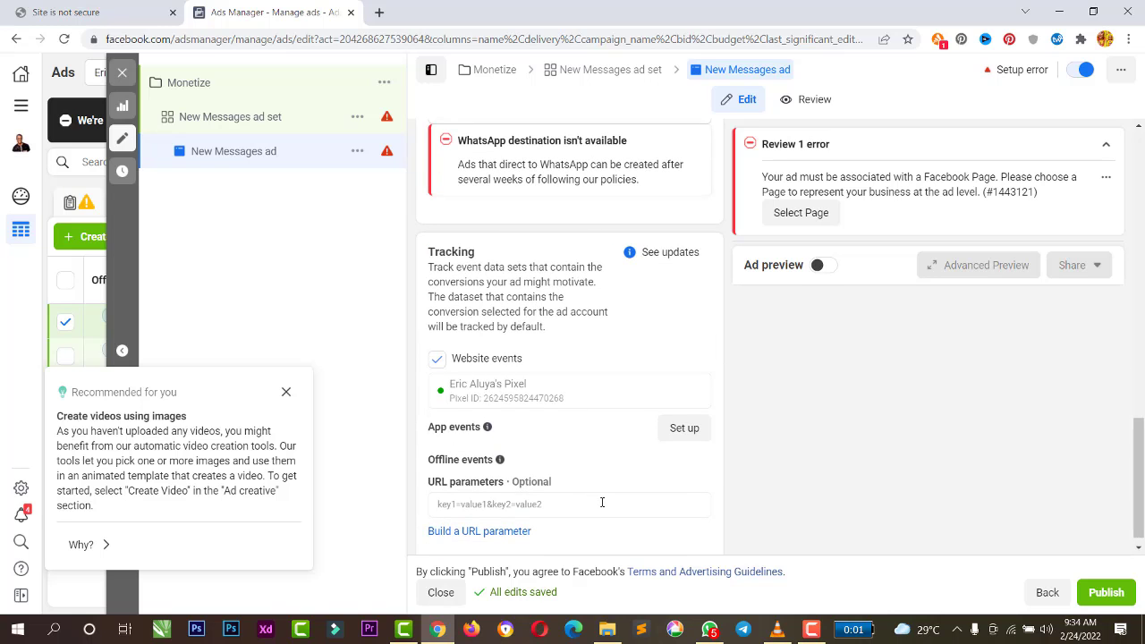
{"action": "scroll", "coordinate": [602, 502], "scroll_direction": "up", "scroll_amount": 8}
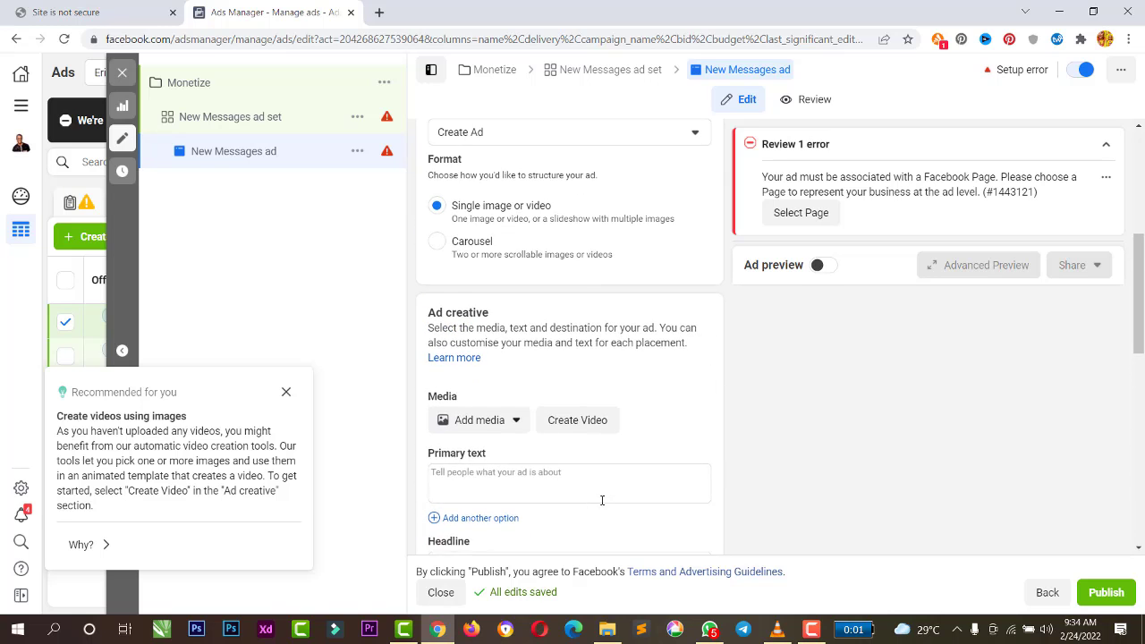
{"action": "scroll", "coordinate": [602, 500], "scroll_direction": "down", "scroll_amount": 3}
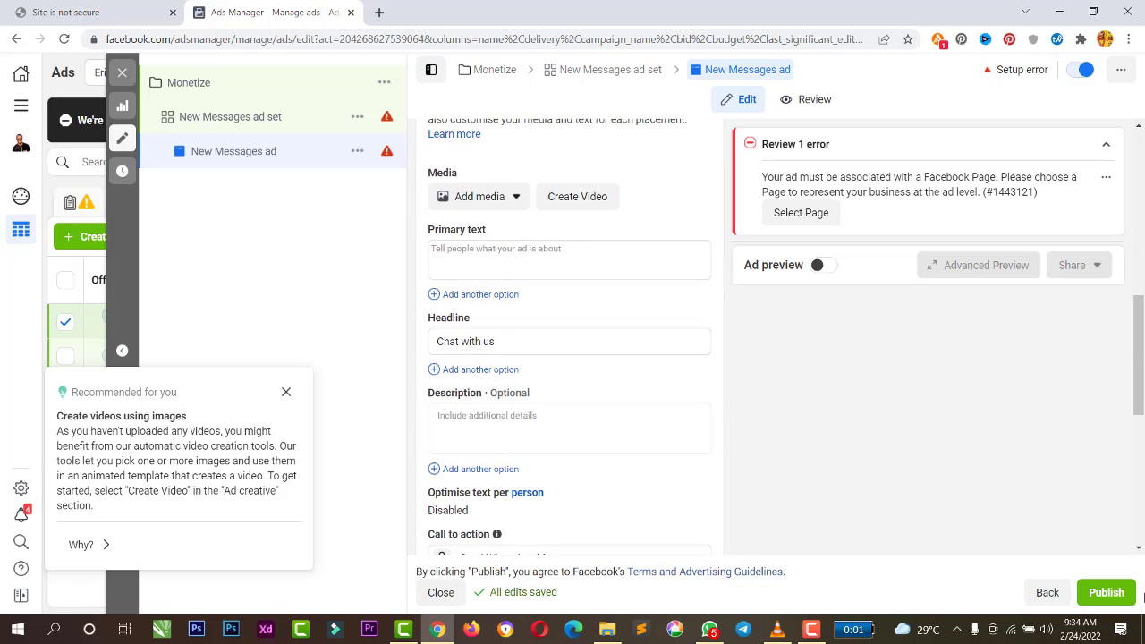
{"action": "left_click", "coordinate": [1135, 594]}
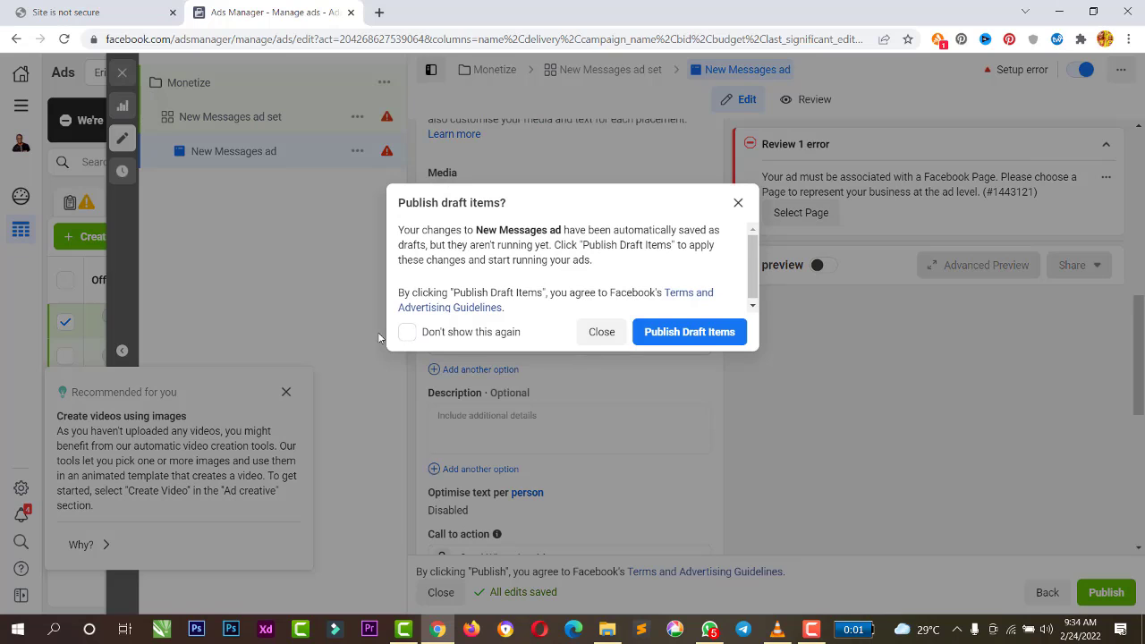
Dismiss the publish prompt permanently and toggle off the New Messages ad.
{"action": "left_click", "coordinate": [408, 331]}
{"action": "left_click", "coordinate": [601, 332]}
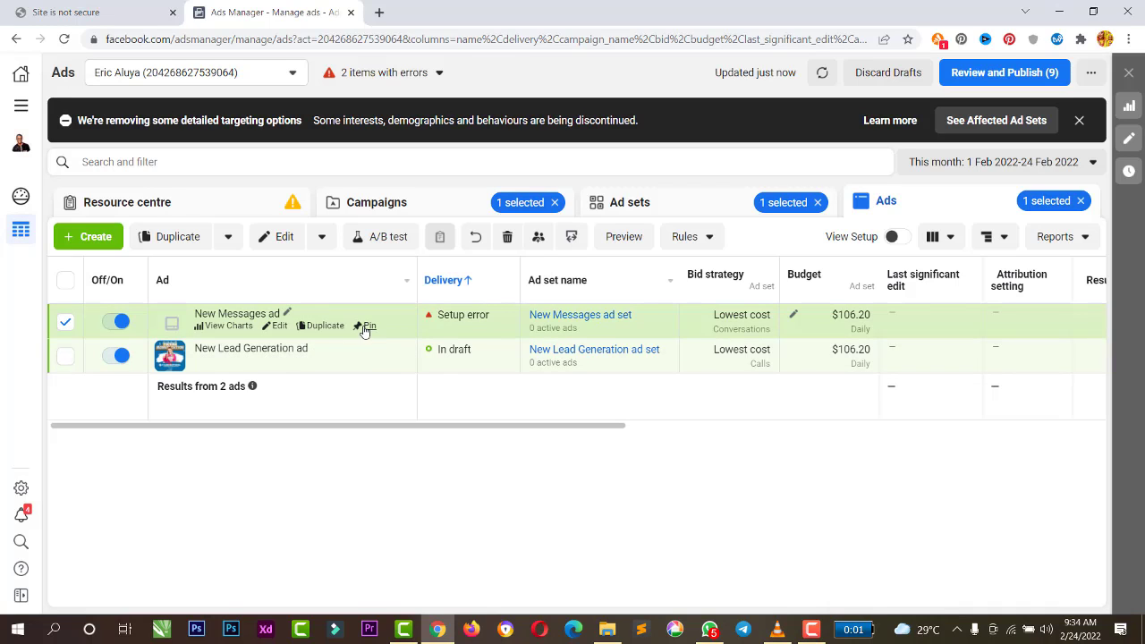
{"action": "left_click", "coordinate": [63, 323]}
{"action": "left_click", "coordinate": [64, 323]}
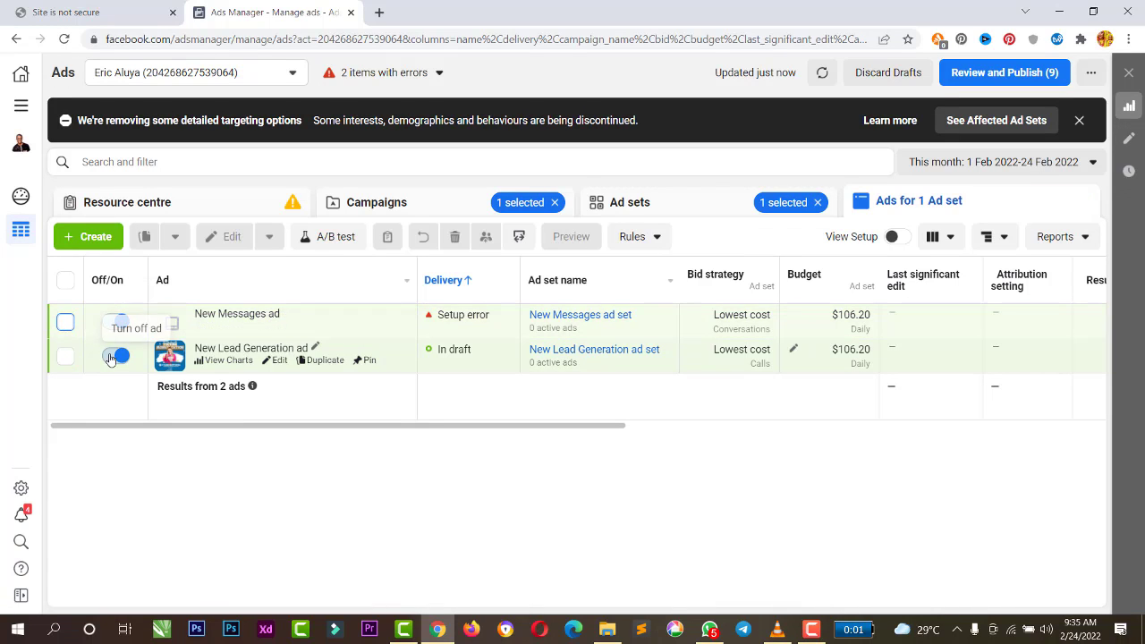
{"action": "left_click", "coordinate": [115, 356]}
{"action": "left_click", "coordinate": [111, 324]}
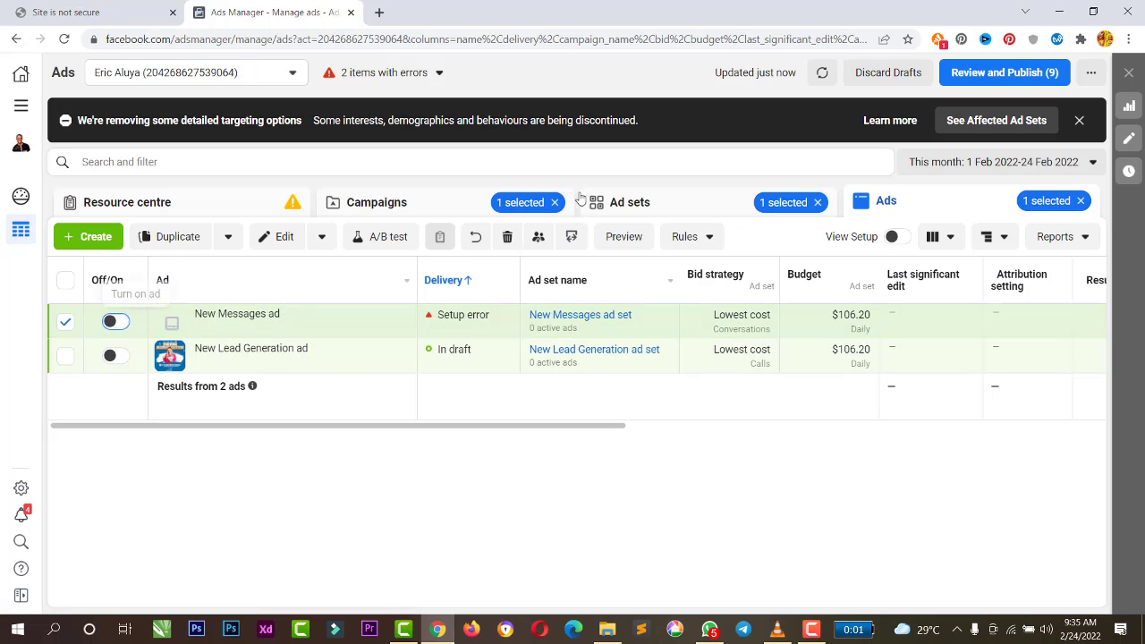
Delete the New Messages ad from the ads list.
{"action": "left_click", "coordinate": [506, 238]}
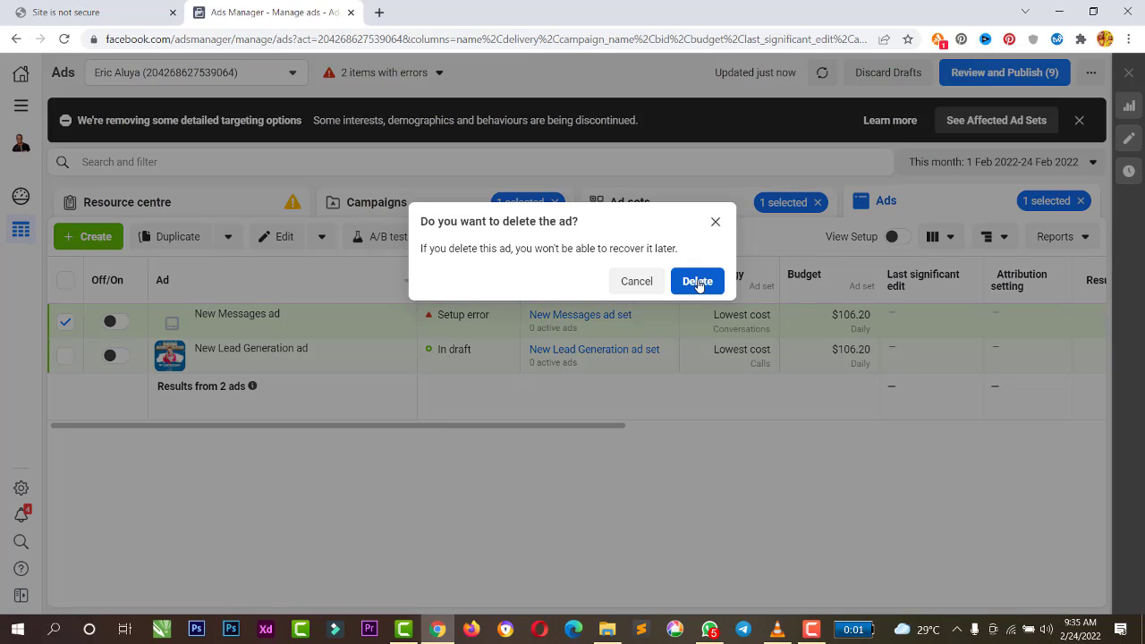
{"action": "left_click", "coordinate": [696, 281]}
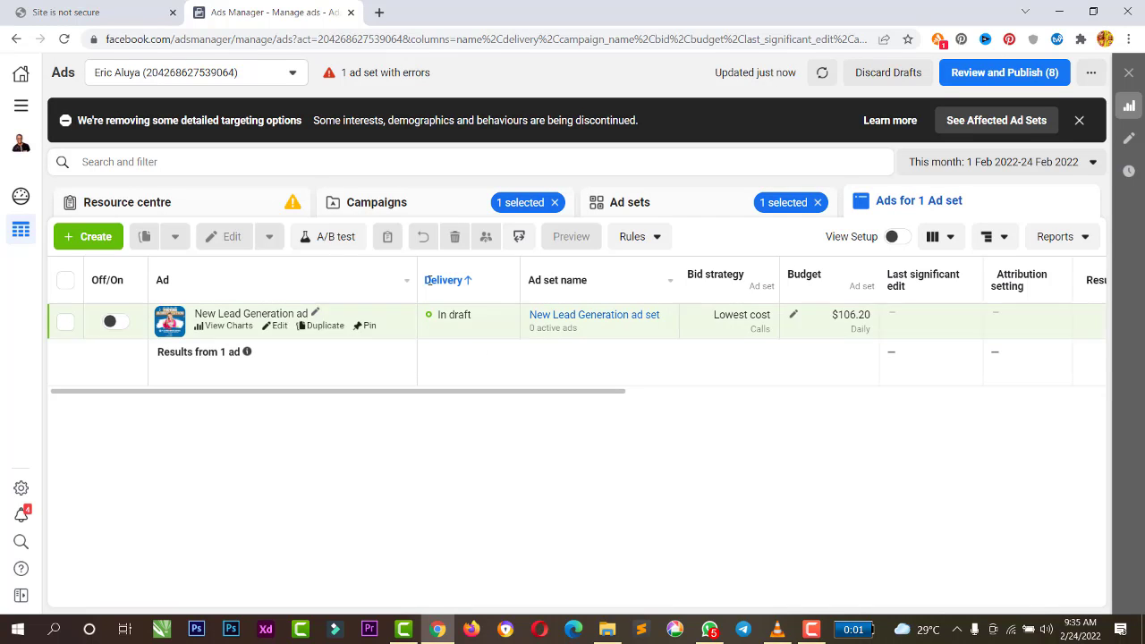
{"action": "left_click", "coordinate": [96, 241]}
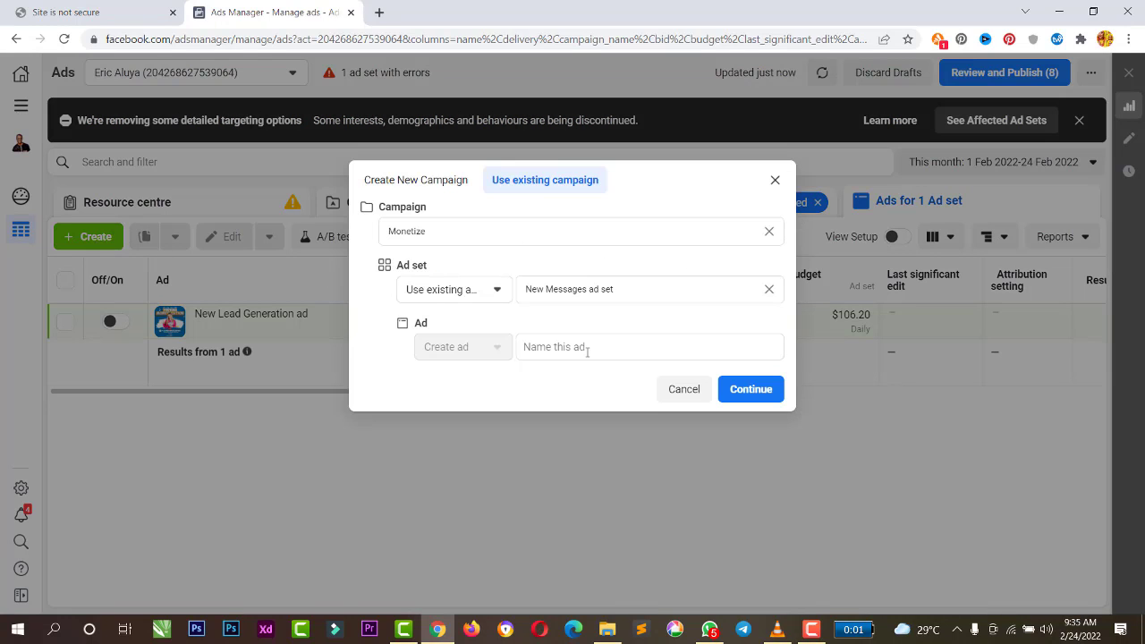
Create a new Video Views campaign named 'YouTube Videos' with its default ad set and ad.
{"action": "left_click", "coordinate": [429, 181]}
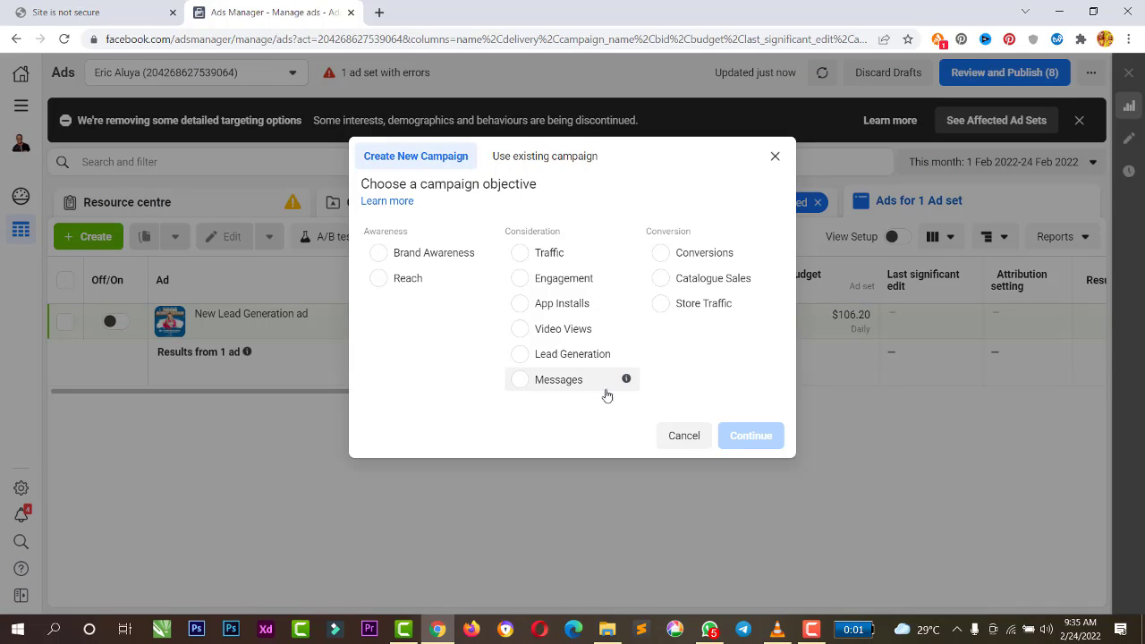
{"action": "left_click", "coordinate": [522, 332]}
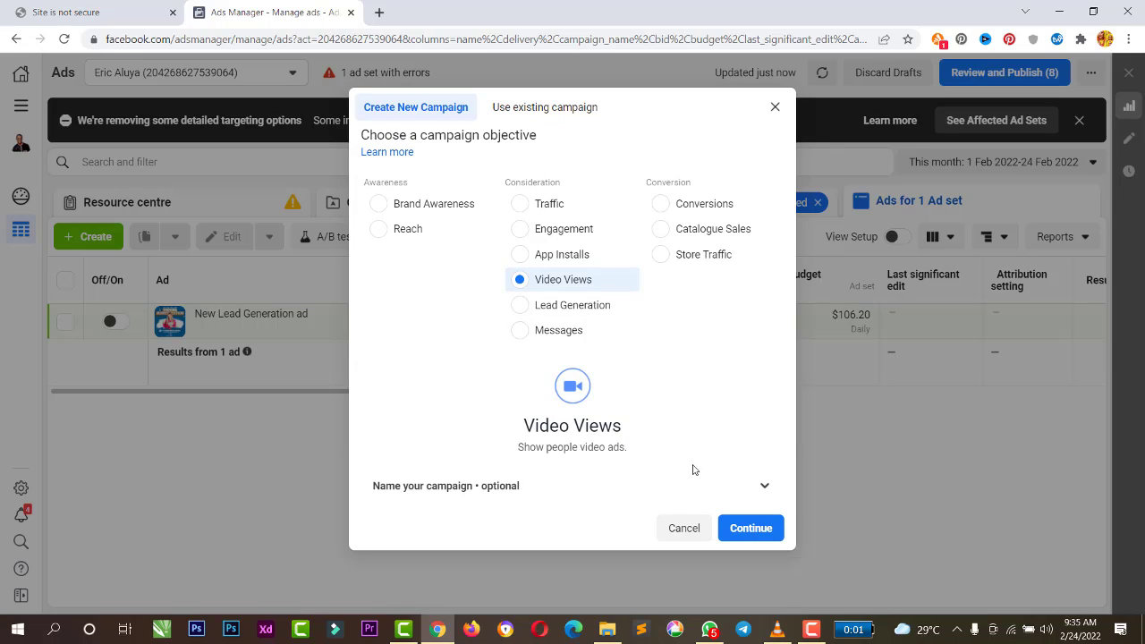
{"action": "left_click", "coordinate": [616, 486]}
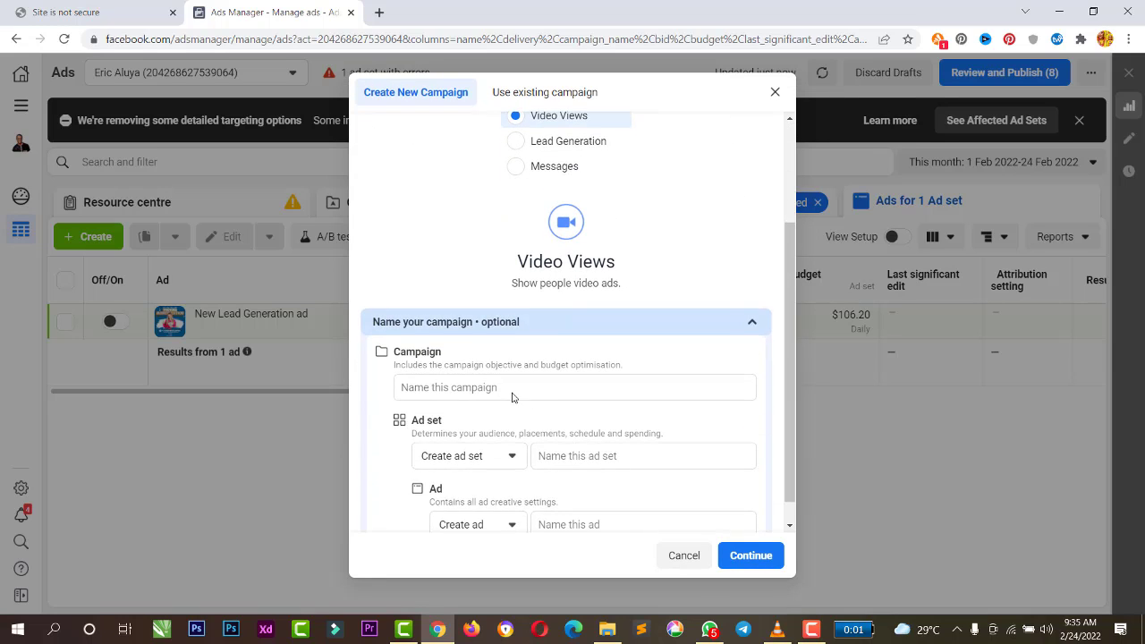
{"action": "left_click", "coordinate": [513, 391]}
{"action": "type", "text": "YouTube Video"}
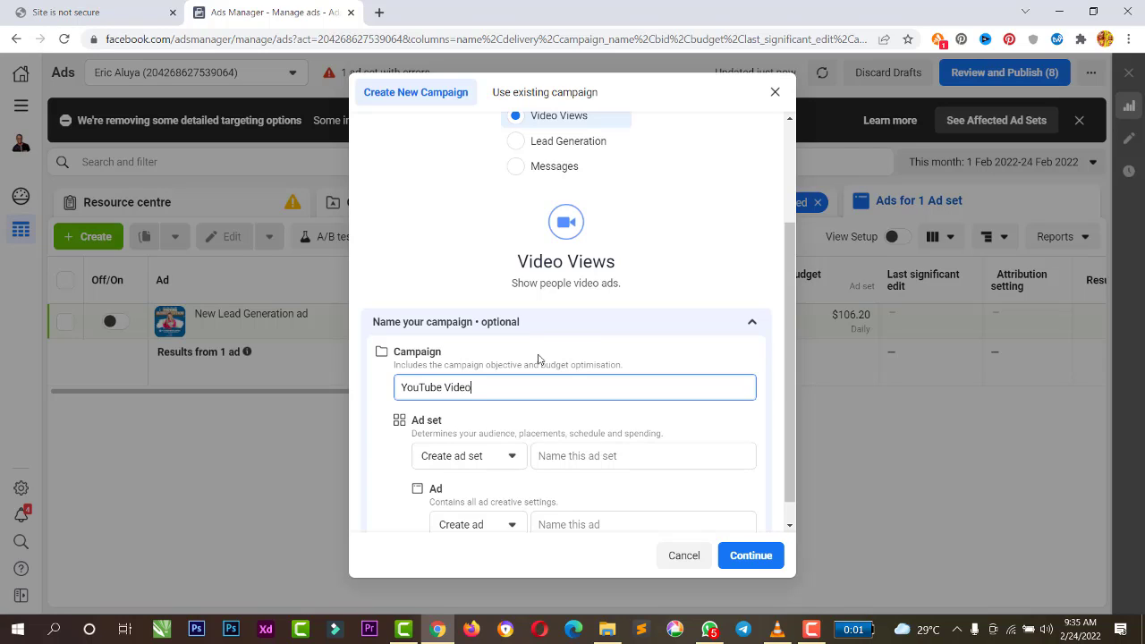
{"action": "type", "text": "s"}
{"action": "scroll", "coordinate": [592, 434], "scroll_direction": "down", "scroll_amount": 1}
{"action": "left_click", "coordinate": [749, 555]}
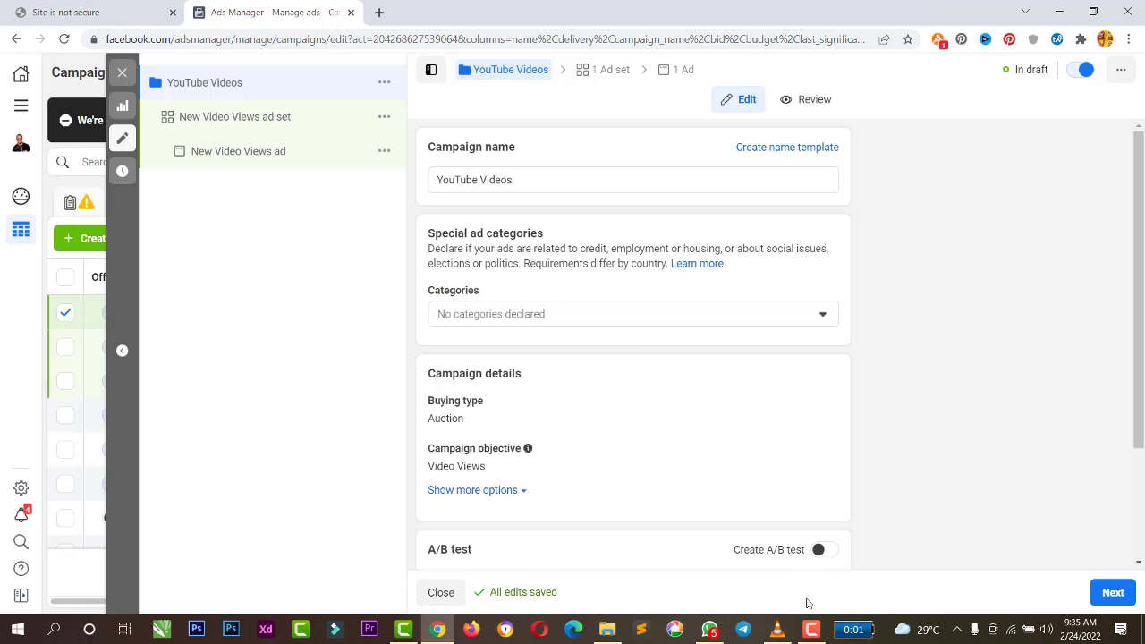
Tick Credit as the campaign's special ad category, then continue to the ad set.
{"action": "scroll", "coordinate": [591, 481], "scroll_direction": "down", "scroll_amount": 2}
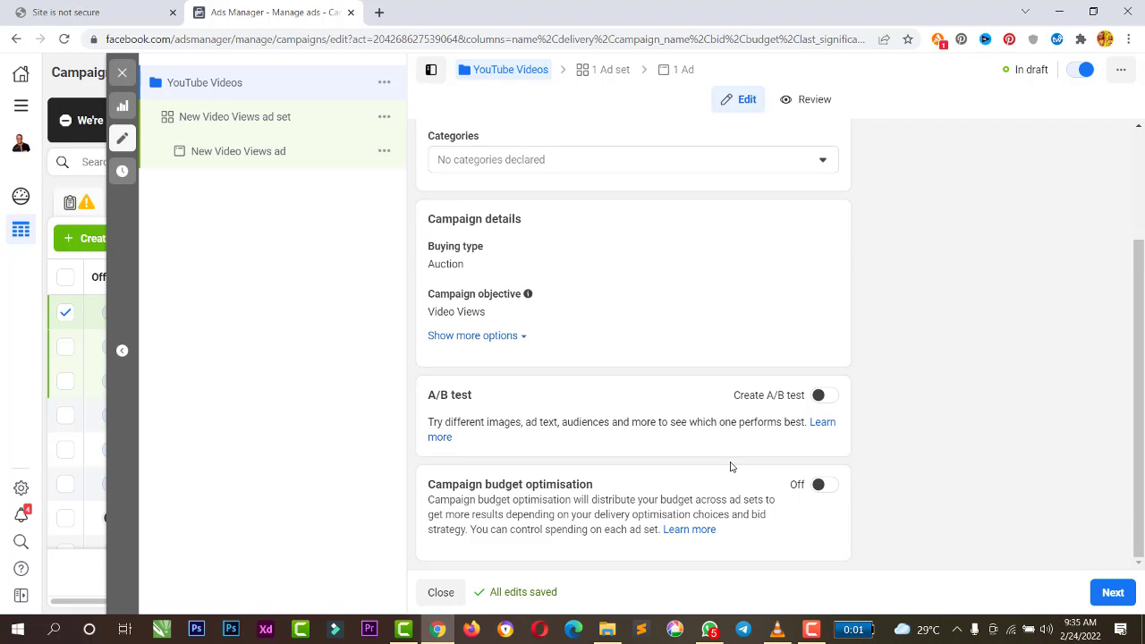
{"action": "scroll", "coordinate": [603, 442], "scroll_direction": "up", "scroll_amount": 2}
{"action": "scroll", "coordinate": [603, 440], "scroll_direction": "down", "scroll_amount": 2}
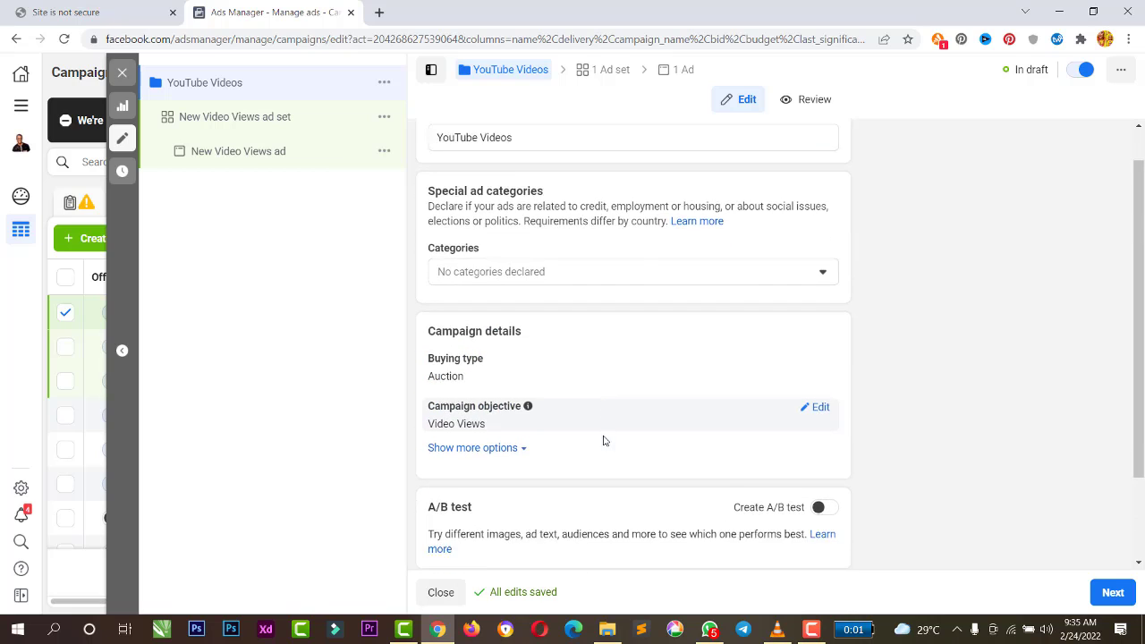
{"action": "left_click", "coordinate": [549, 166]}
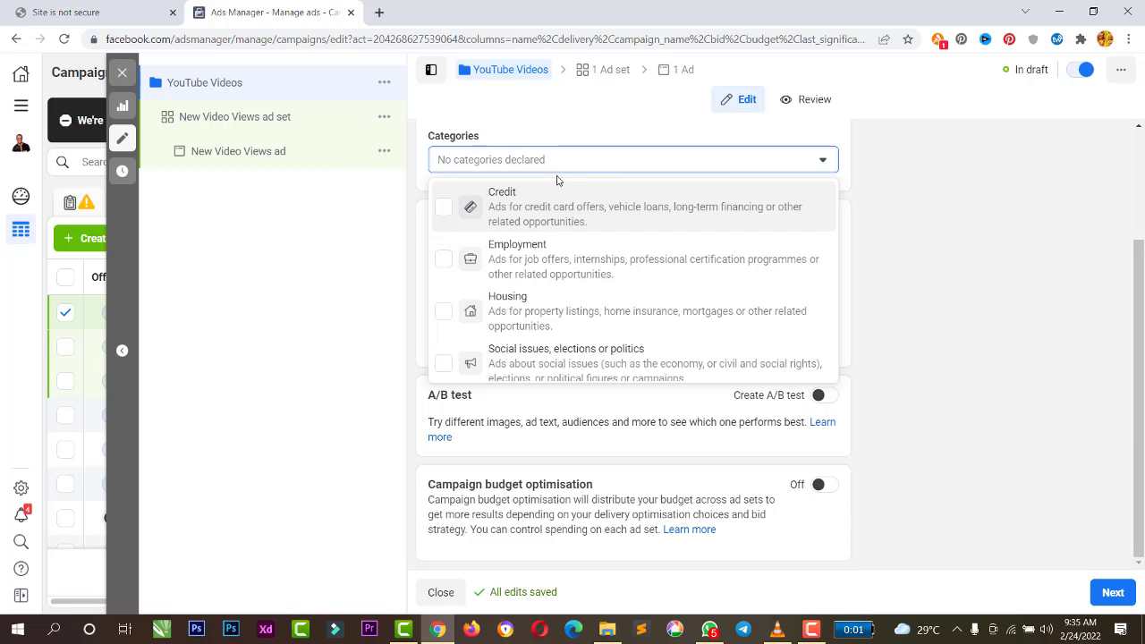
{"action": "left_click", "coordinate": [580, 219]}
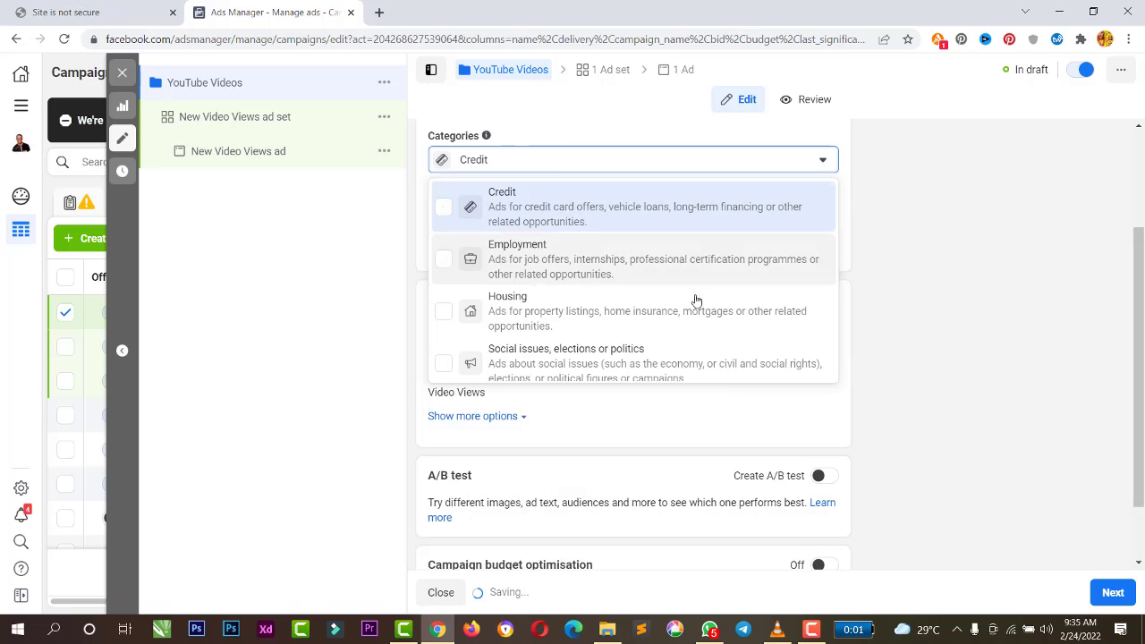
{"action": "left_click", "coordinate": [934, 457]}
{"action": "scroll", "coordinate": [827, 374], "scroll_direction": "down", "scroll_amount": 3}
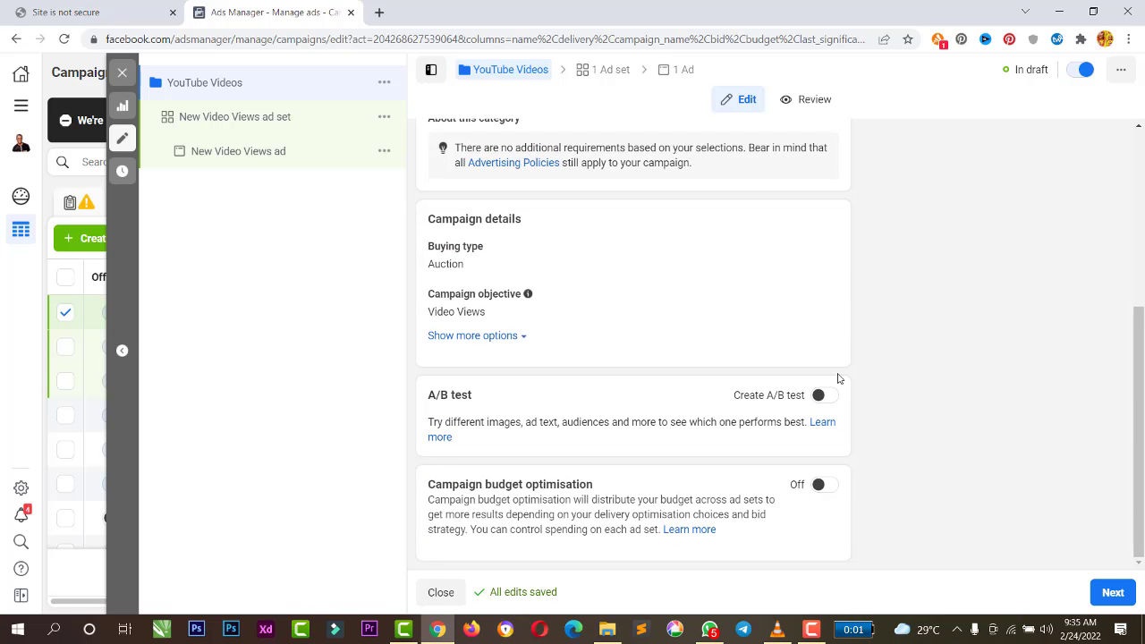
{"action": "left_click", "coordinate": [1113, 594]}
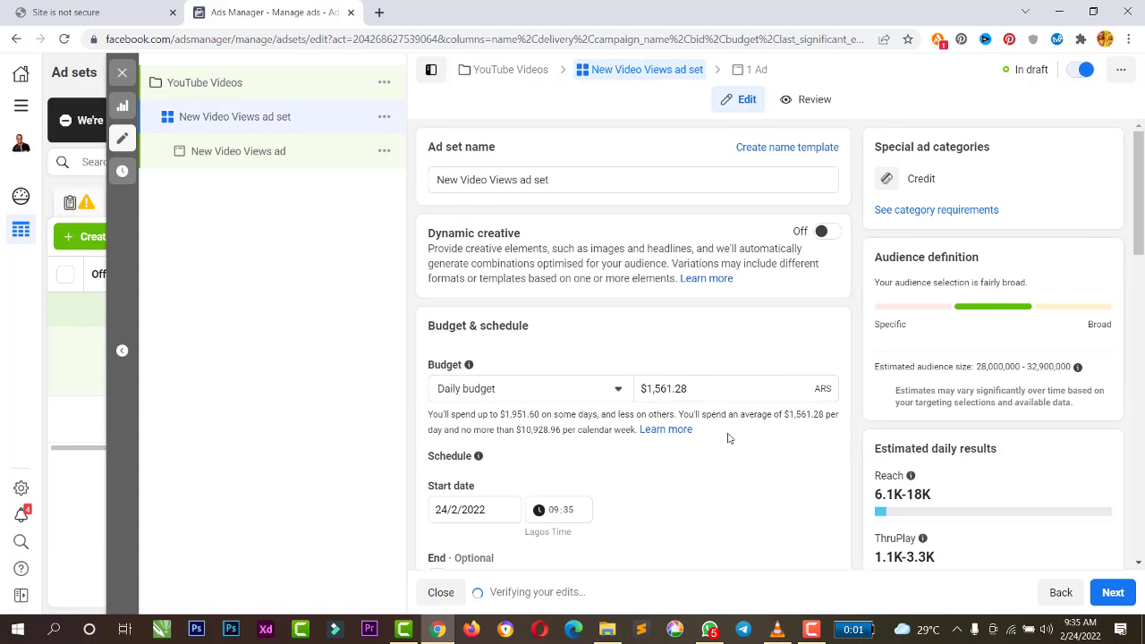
Change the New Video Views ad set's daily budget to $106.20.
{"action": "left_click_drag", "start_coordinate": [685, 389], "coordinate": [648, 390]}
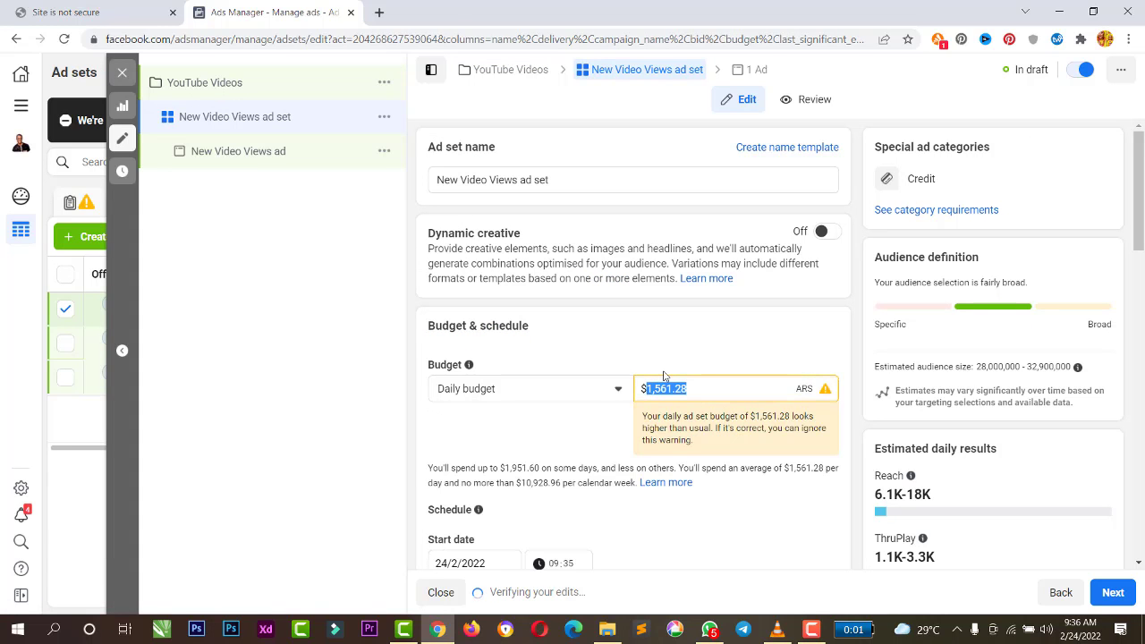
{"action": "type", "text": "102"}
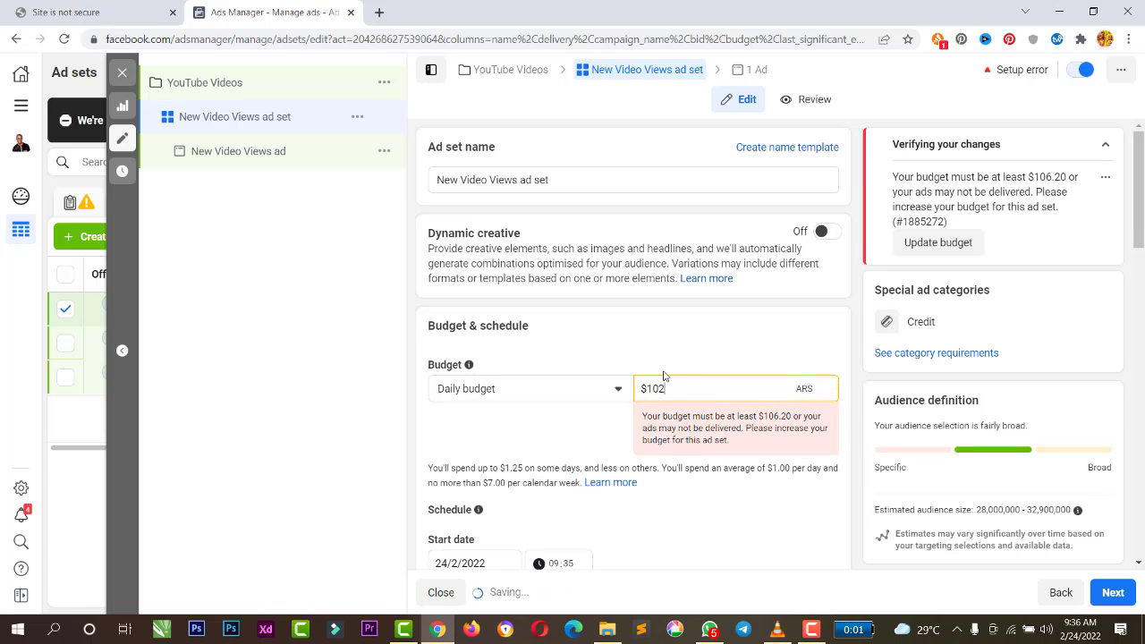
{"action": "type", "text": ".2"}
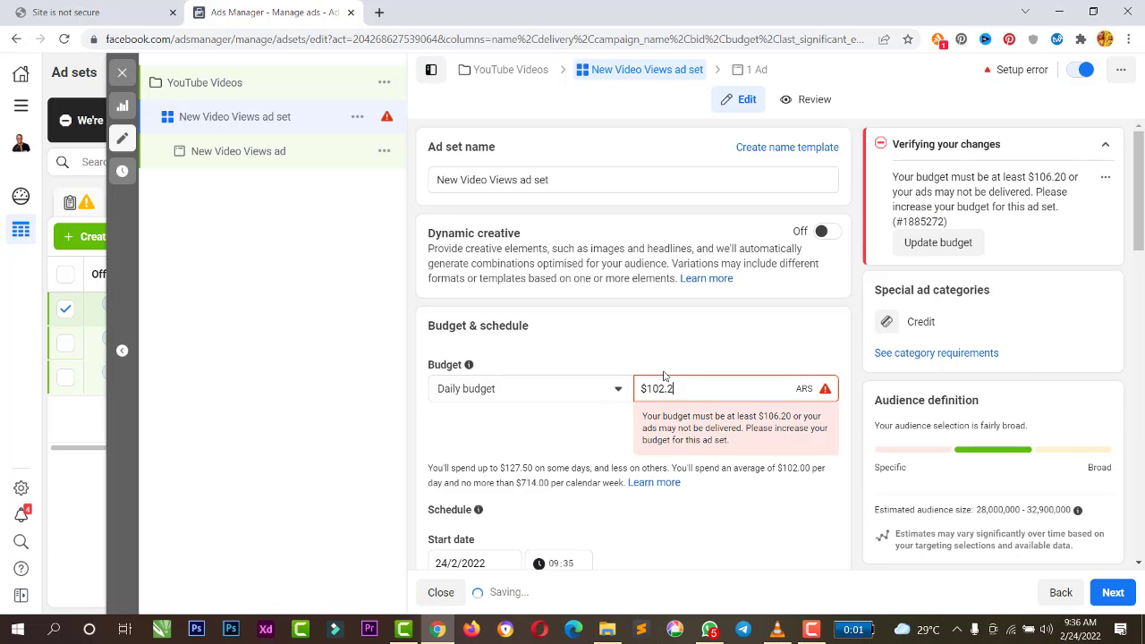
{"action": "type", "text": "0"}
{"action": "key", "text": "BackSpace"}
{"action": "key", "text": "BackSpace"}
{"action": "key", "text": "BackSpace"}
{"action": "key", "text": "BackSpace"}
{"action": "type", "text": "6."}
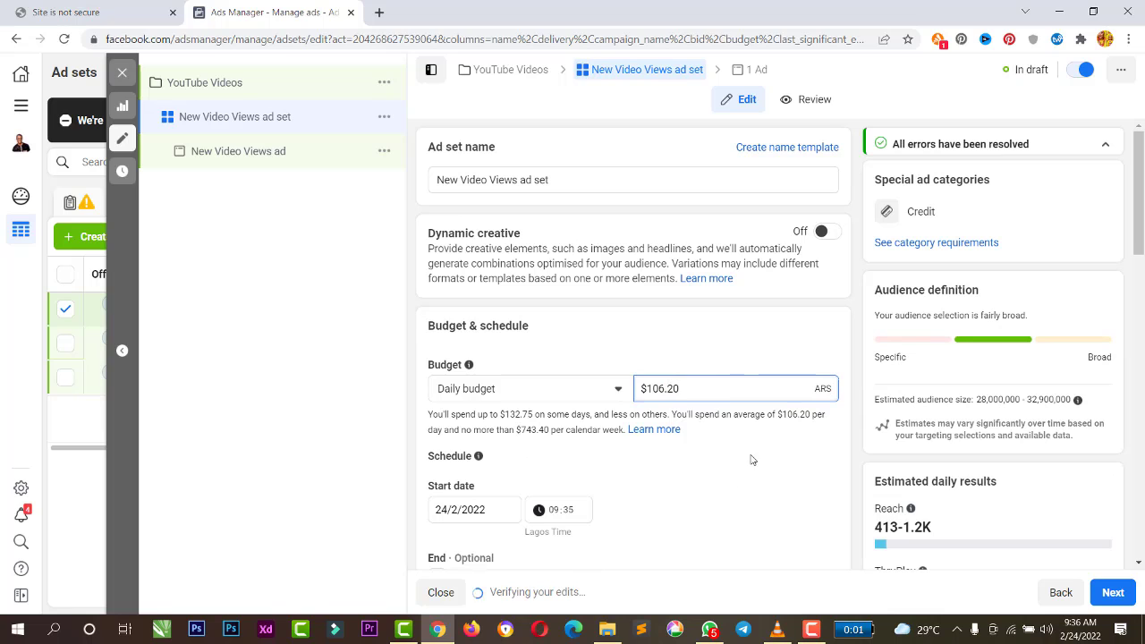
{"action": "double_click", "coordinate": [818, 389]}
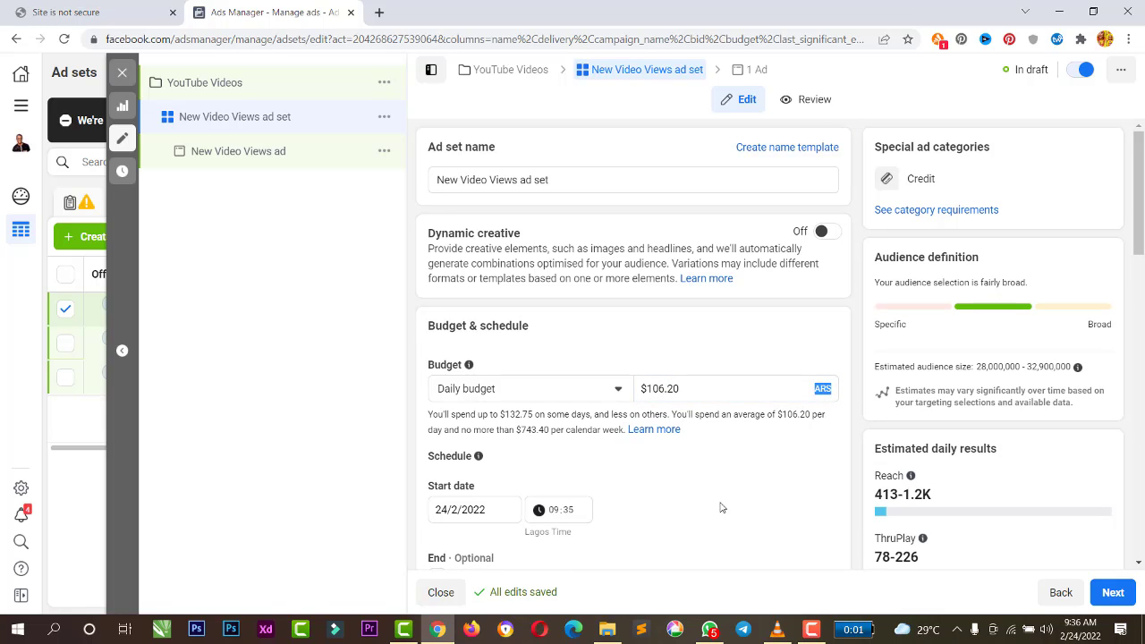
{"action": "scroll", "coordinate": [728, 488], "scroll_direction": "down", "scroll_amount": 3}
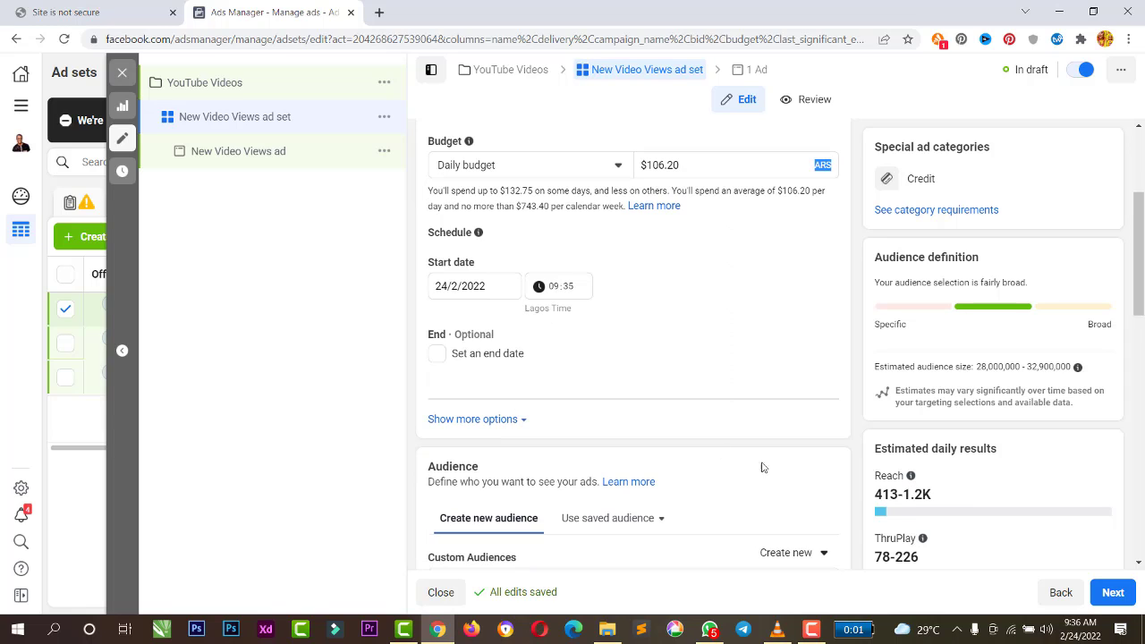
{"action": "scroll", "coordinate": [689, 425], "scroll_direction": "up", "scroll_amount": 2}
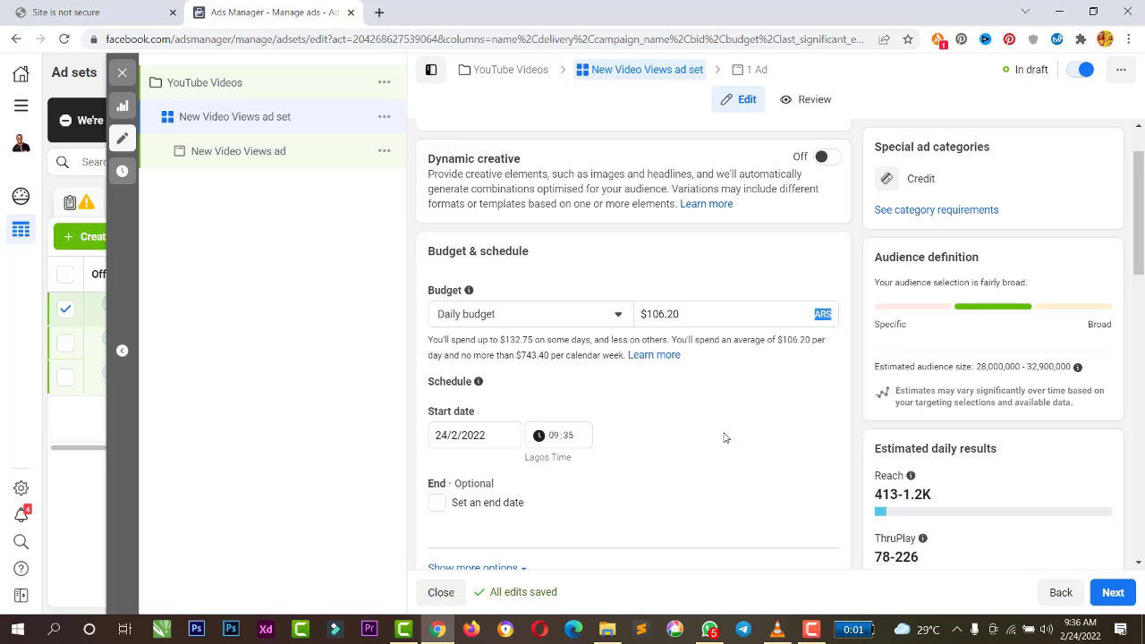
Enable an end date for the ad set and set it to 28 February 2022.
{"action": "scroll", "coordinate": [506, 512], "scroll_direction": "down", "scroll_amount": 2}
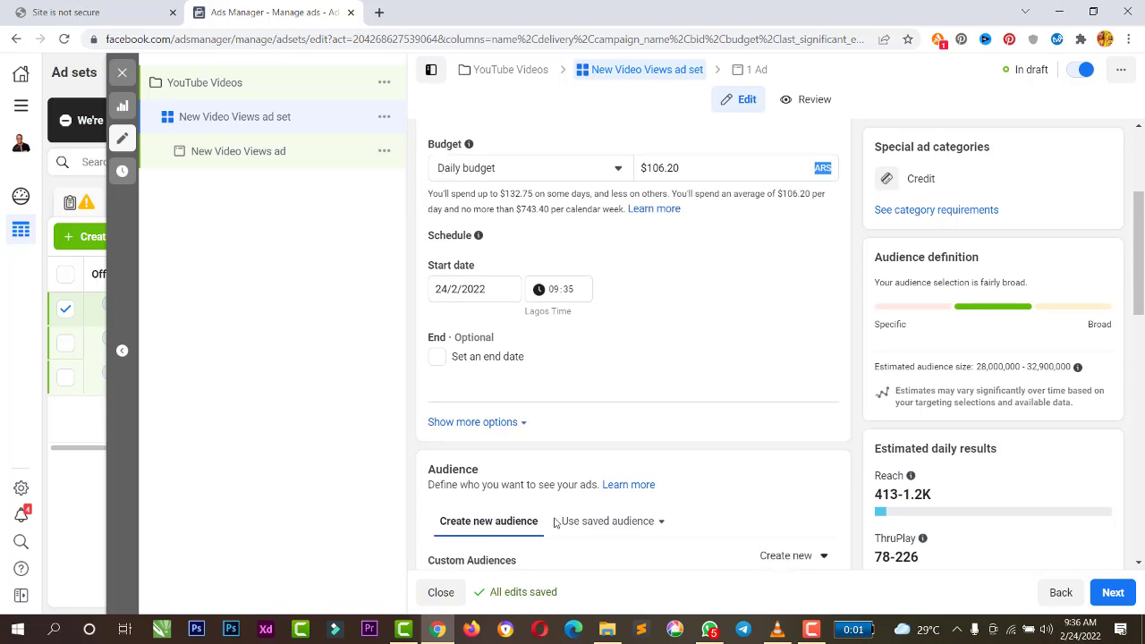
{"action": "left_click", "coordinate": [438, 363]}
{"action": "left_click", "coordinate": [471, 388]}
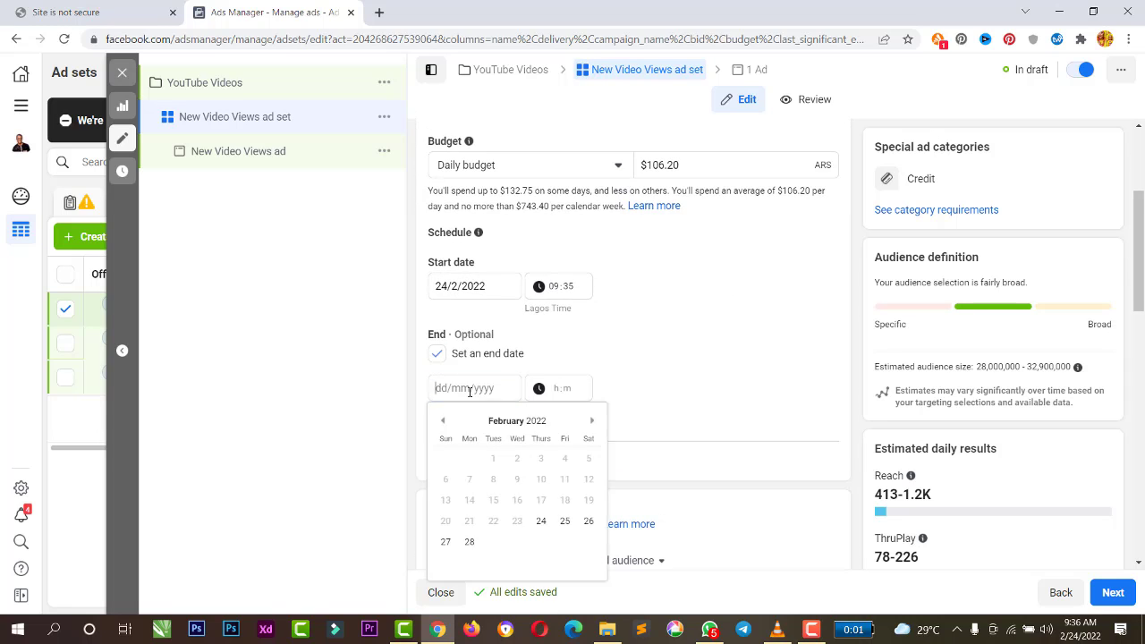
{"action": "left_click", "coordinate": [470, 543]}
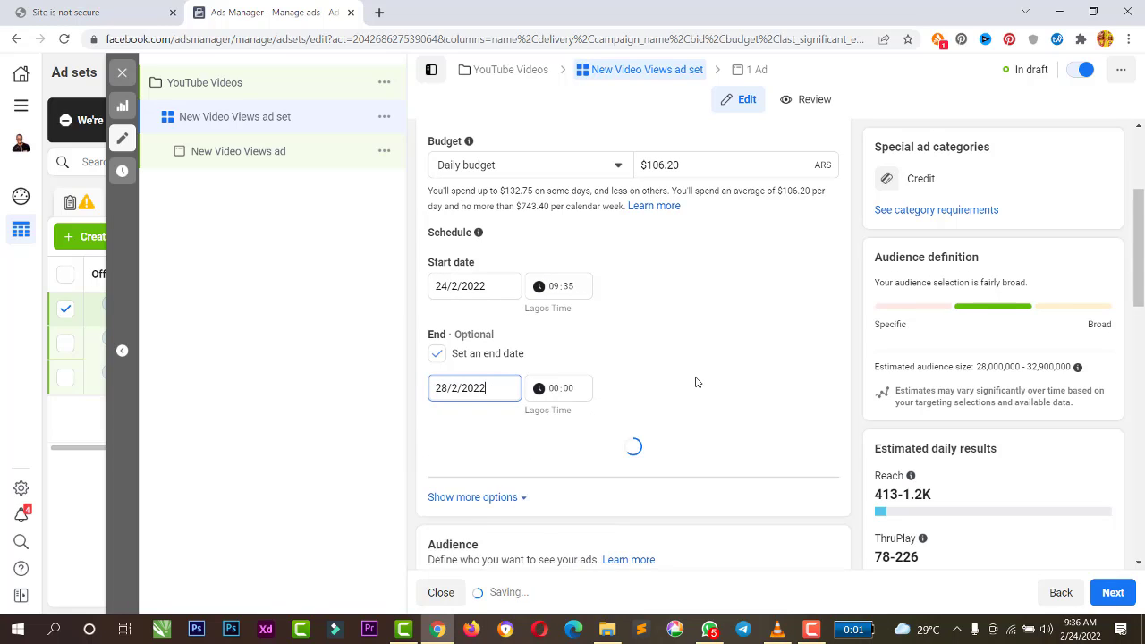
{"action": "scroll", "coordinate": [757, 532], "scroll_direction": "down", "scroll_amount": 2}
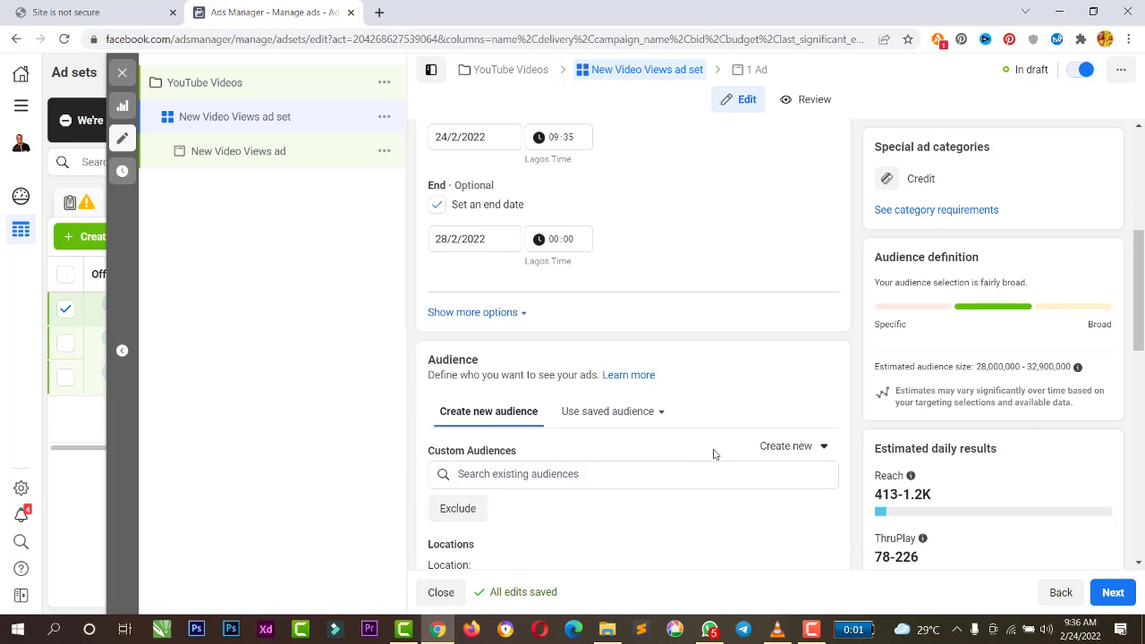
{"action": "scroll", "coordinate": [698, 461], "scroll_direction": "down", "scroll_amount": 3}
Set the audience age range to 20–40.
{"action": "scroll", "coordinate": [687, 469], "scroll_direction": "down", "scroll_amount": 2}
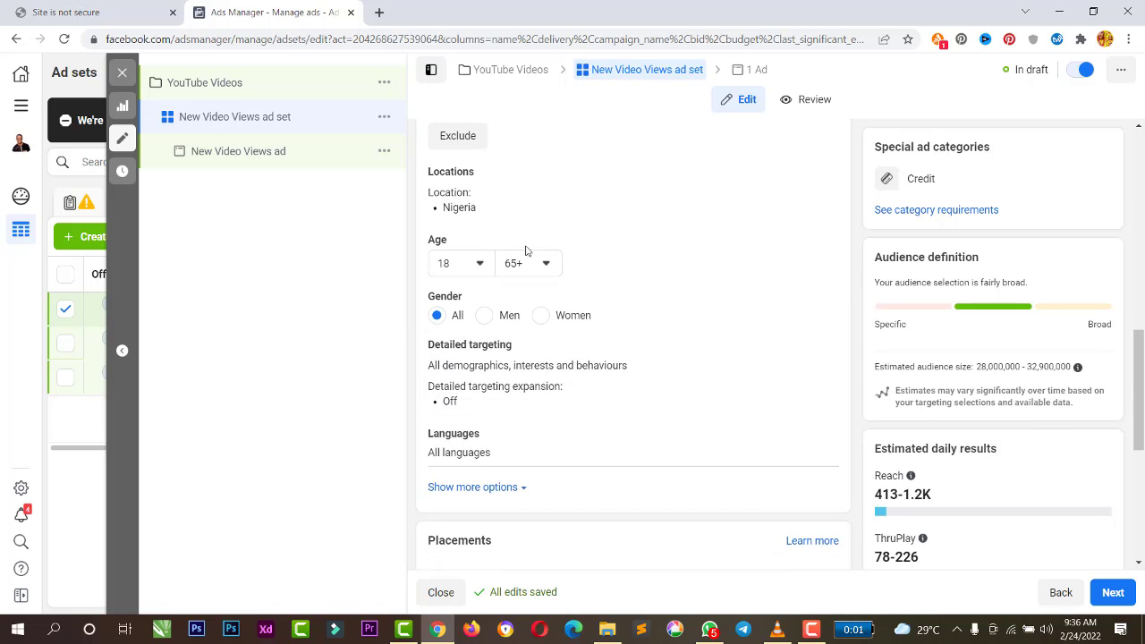
{"action": "left_click", "coordinate": [537, 267]}
{"action": "scroll", "coordinate": [514, 380], "scroll_direction": "up", "scroll_amount": 7}
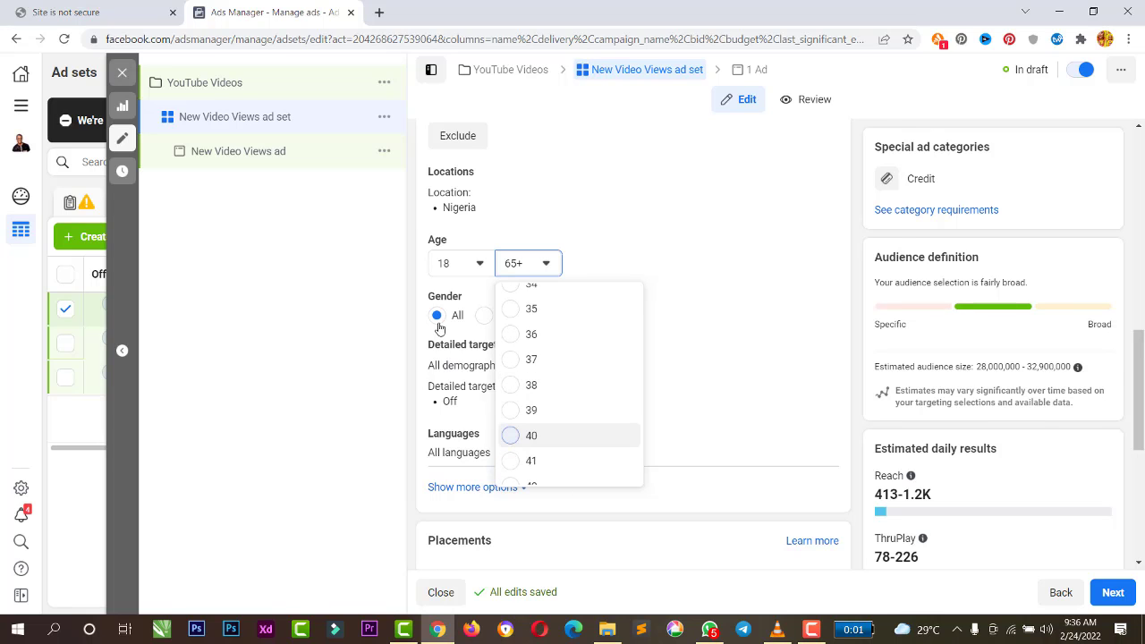
{"action": "key", "text": "Return"}
{"action": "left_click", "coordinate": [460, 263]}
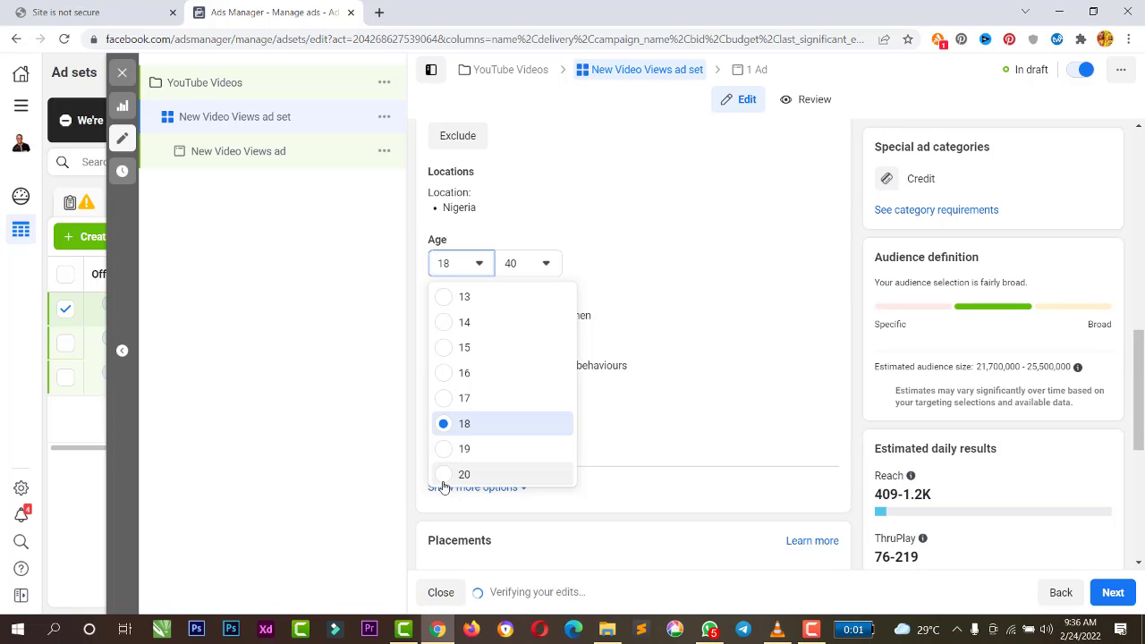
{"action": "key", "text": "Return"}
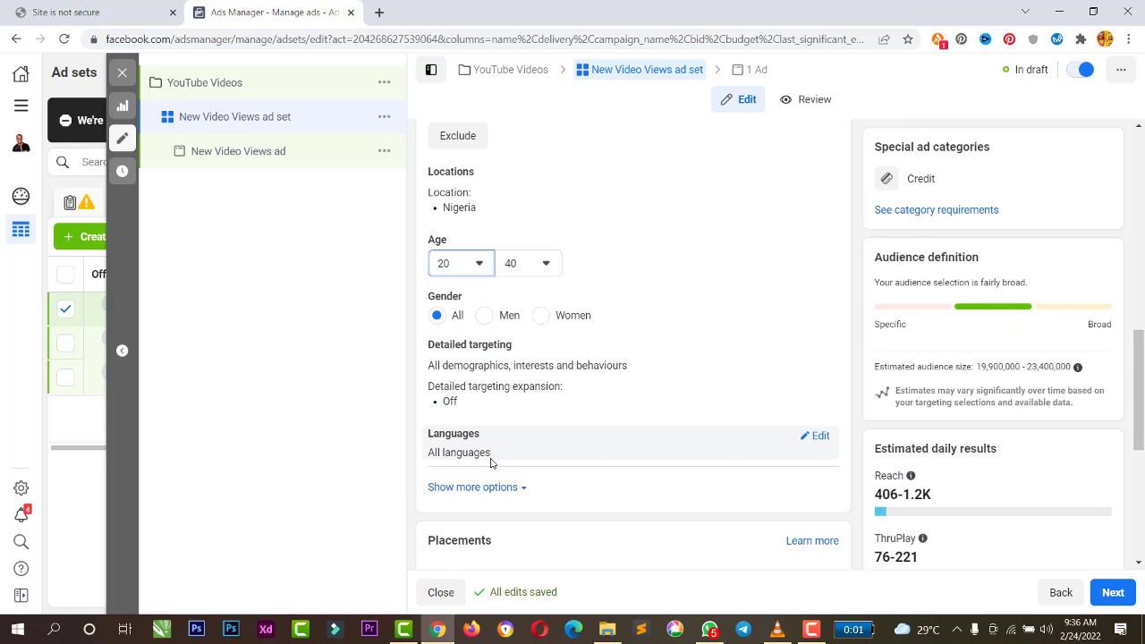
Add English (All), English (UK) and English (US) as target languages.
{"action": "left_click", "coordinate": [817, 437]}
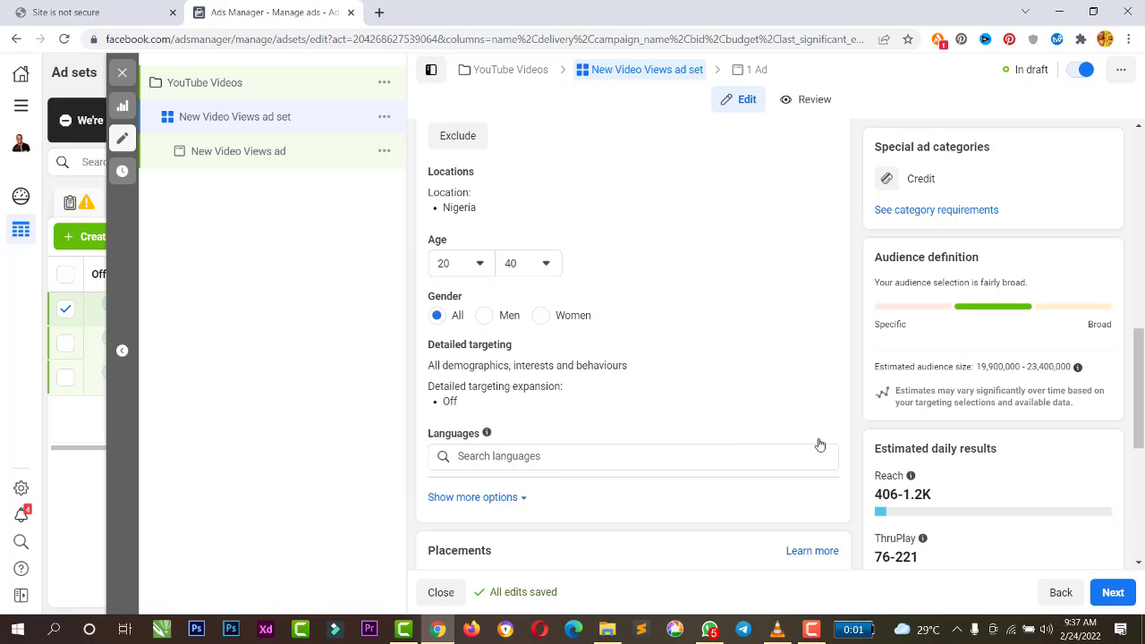
{"action": "left_click", "coordinate": [547, 457]}
{"action": "type", "text": "e"}
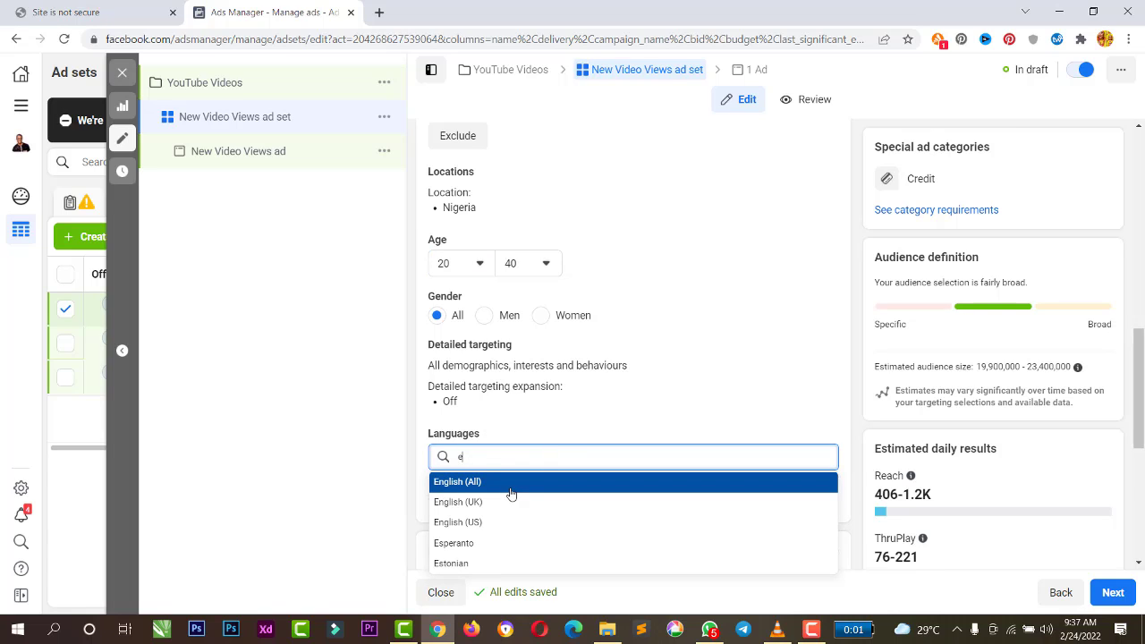
{"action": "left_click", "coordinate": [511, 488]}
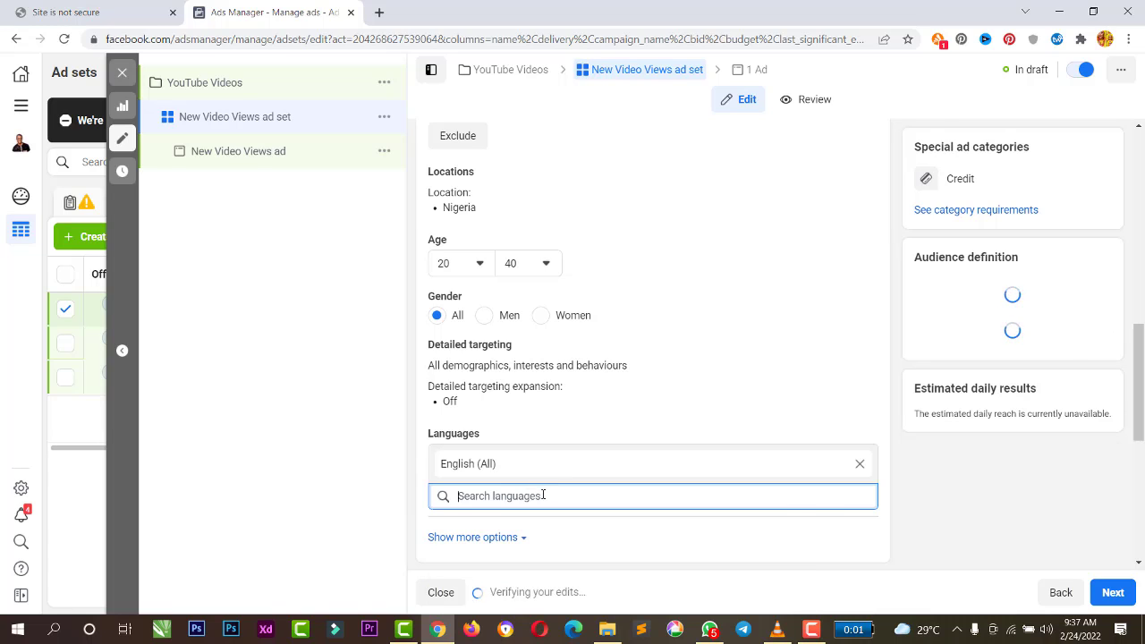
{"action": "type", "text": "e"}
{"action": "left_click", "coordinate": [521, 522]}
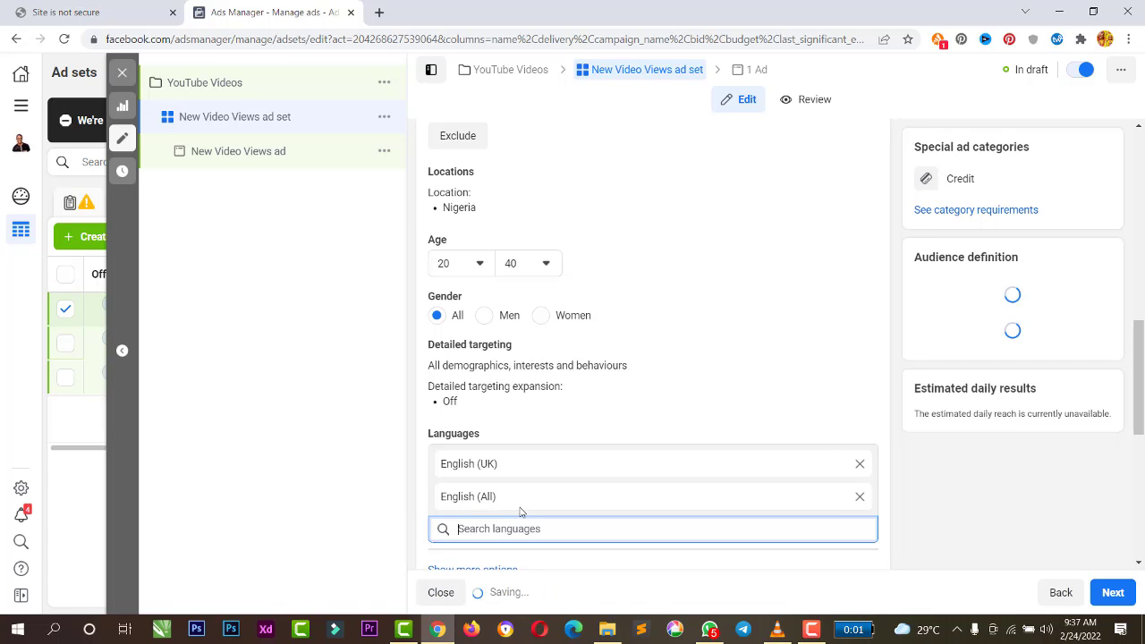
{"action": "type", "text": "en"}
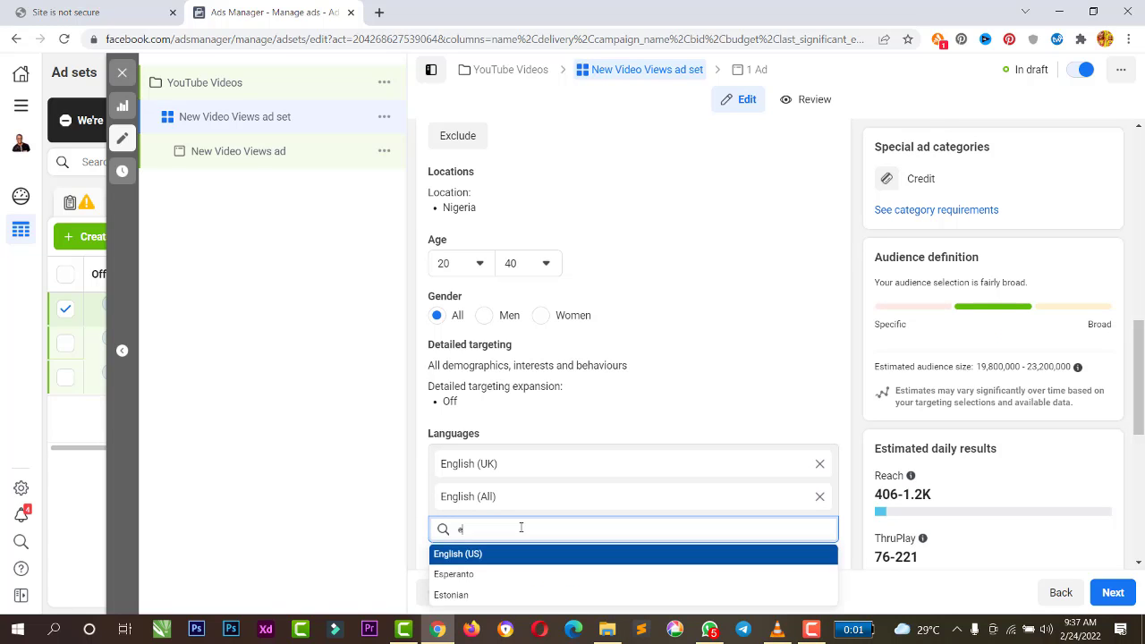
{"action": "left_click", "coordinate": [517, 555]}
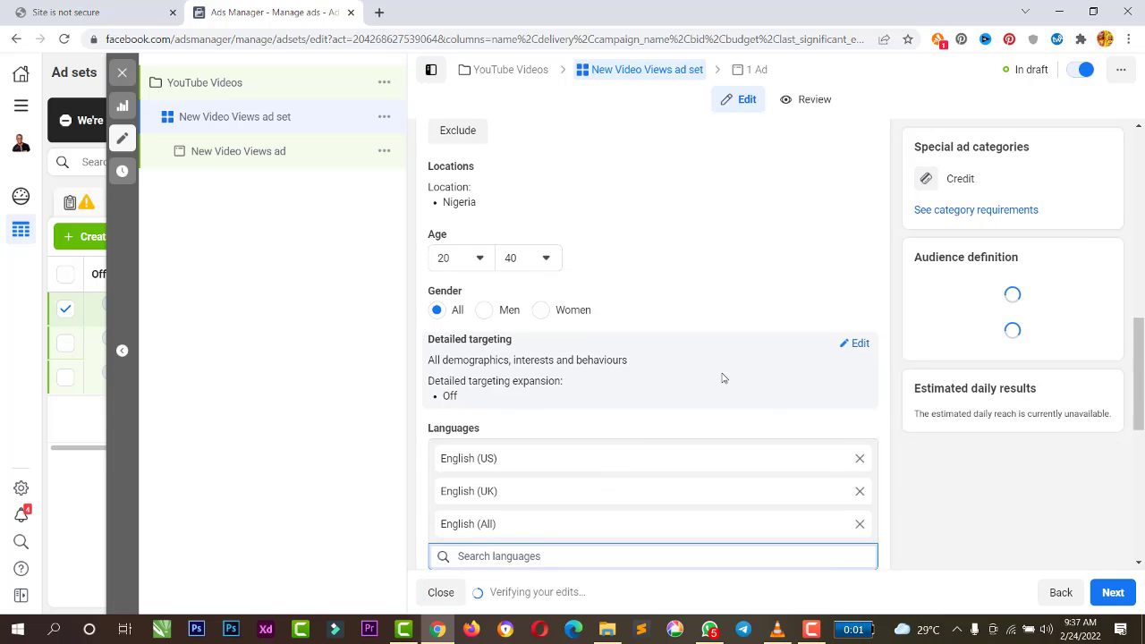
{"action": "scroll", "coordinate": [680, 411], "scroll_direction": "down", "scroll_amount": 3}
{"action": "scroll", "coordinate": [628, 462], "scroll_direction": "down", "scroll_amount": 3}
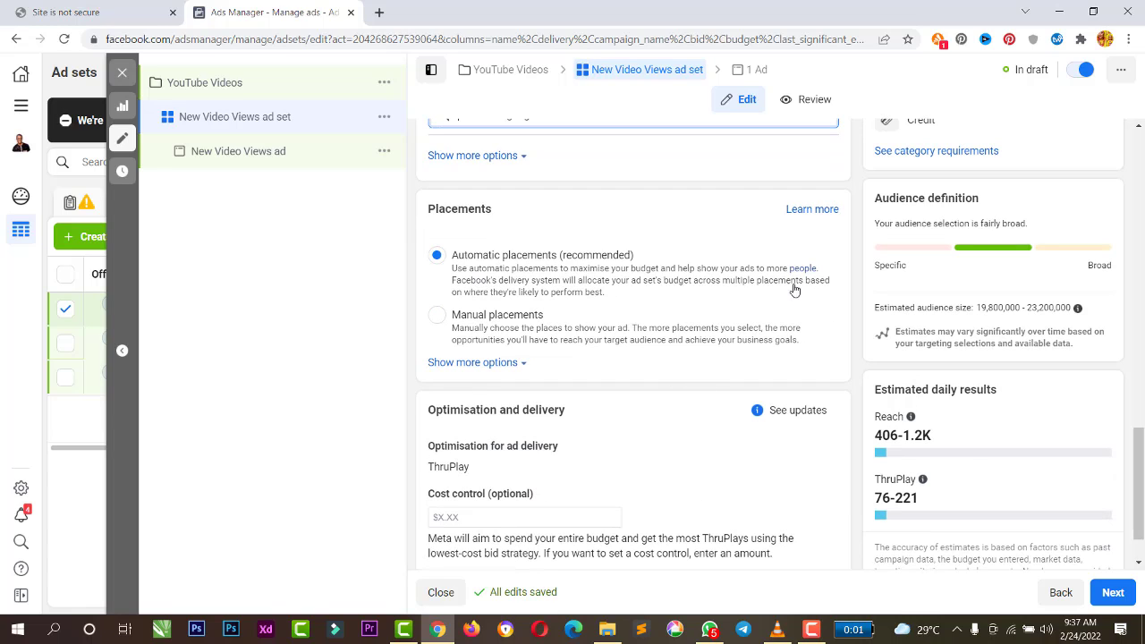
Reveal more placement options and leave the inventory filter on Standard after trying Full and Limited.
{"action": "left_click", "coordinate": [499, 365]}
{"action": "scroll", "coordinate": [659, 502], "scroll_direction": "down", "scroll_amount": 1}
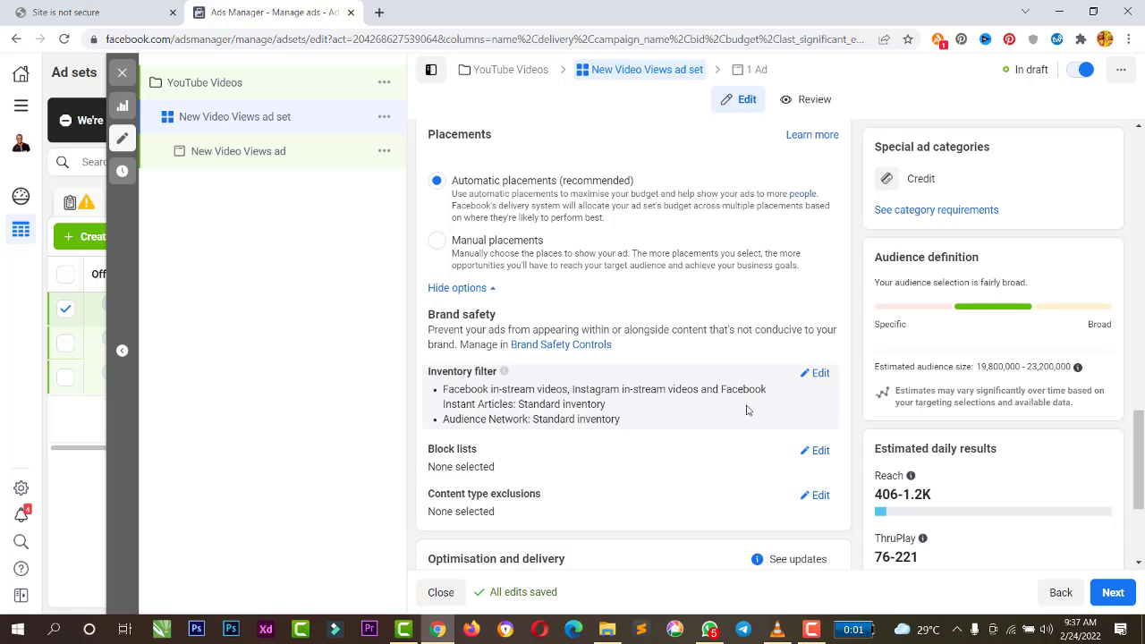
{"action": "left_click", "coordinate": [820, 374]}
{"action": "scroll", "coordinate": [788, 483], "scroll_direction": "down", "scroll_amount": 3}
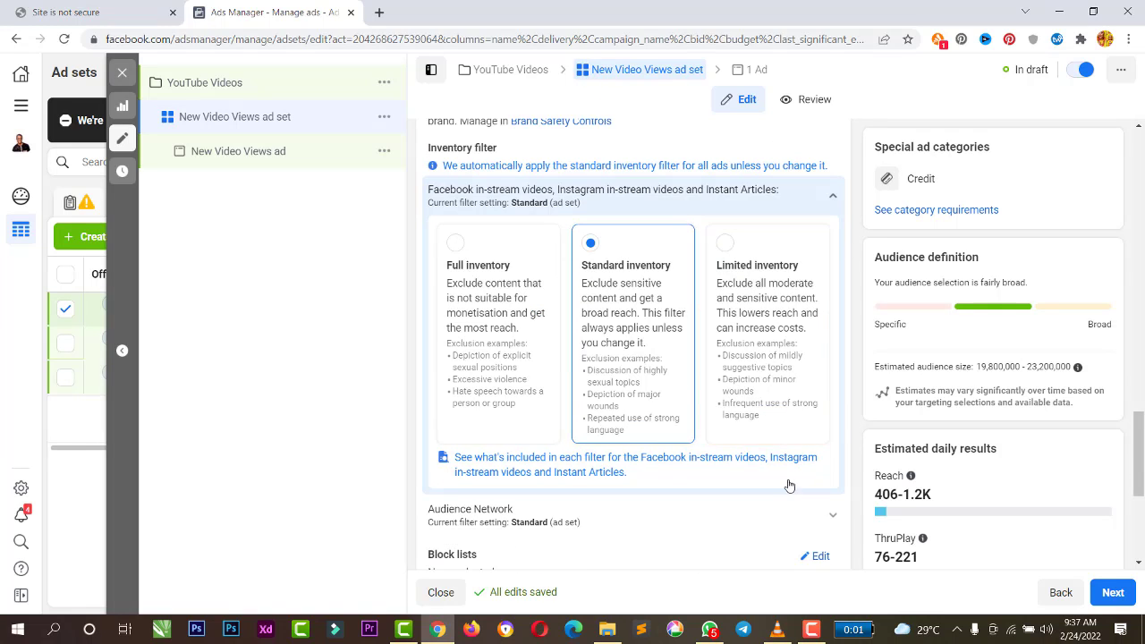
{"action": "left_click", "coordinate": [454, 244]}
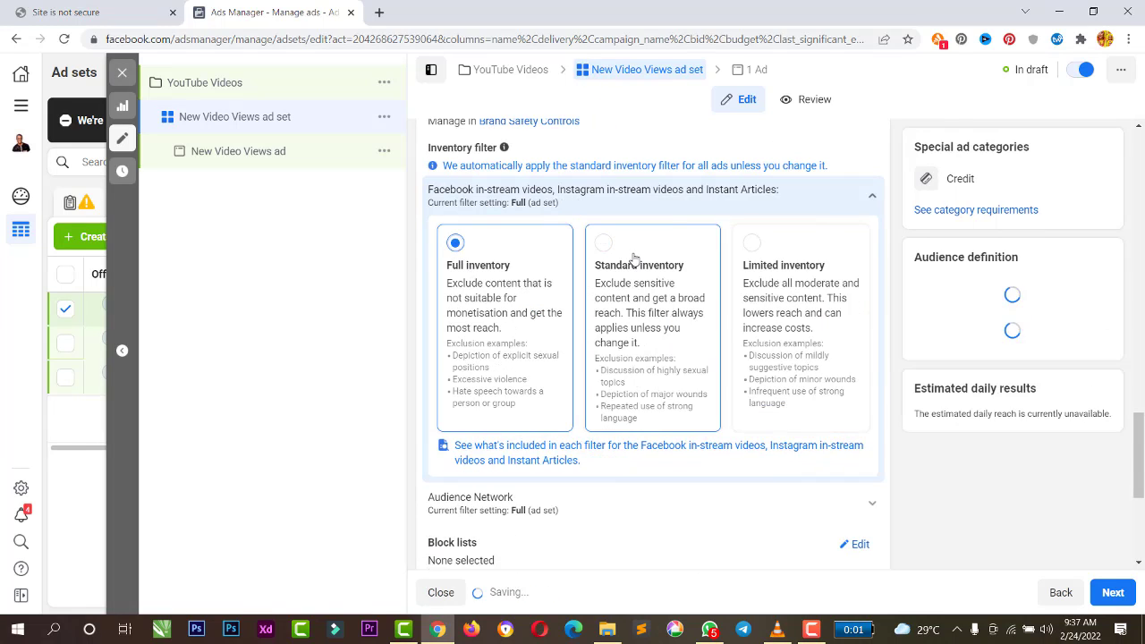
{"action": "left_click", "coordinate": [590, 245]}
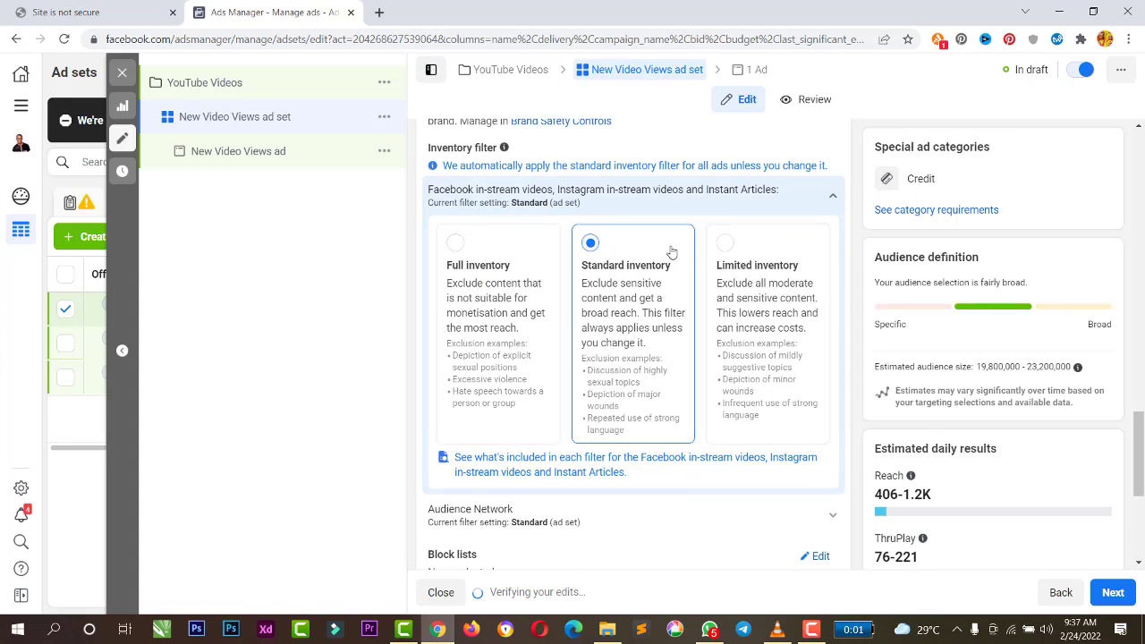
{"action": "left_click", "coordinate": [726, 245]}
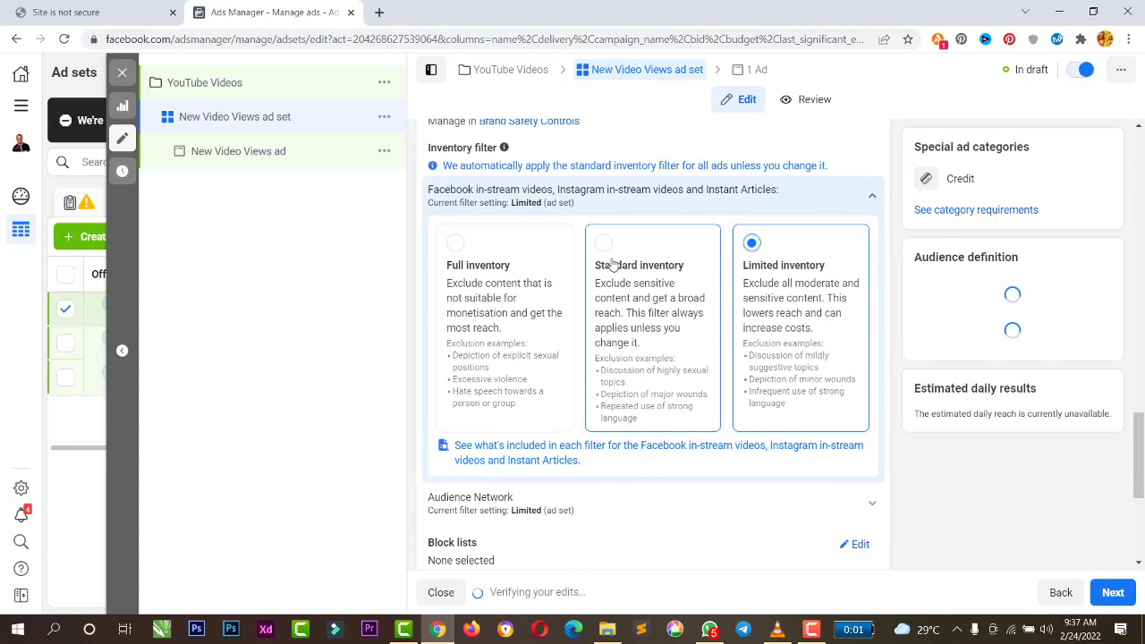
{"action": "left_click", "coordinate": [605, 247]}
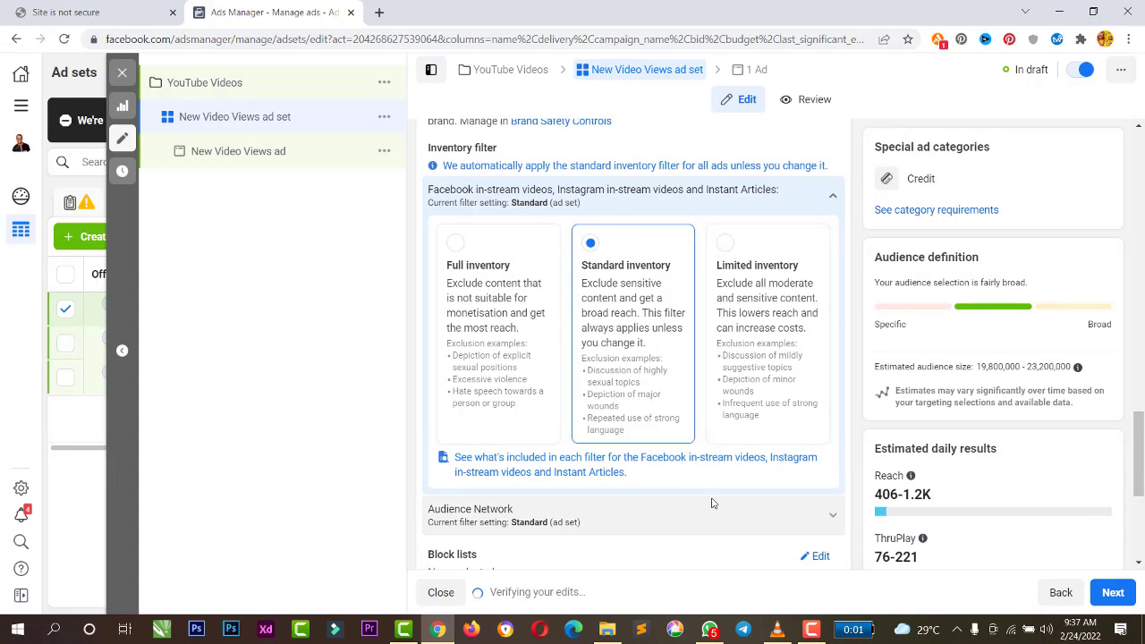
{"action": "scroll", "coordinate": [716, 498], "scroll_direction": "down", "scroll_amount": 2}
{"action": "scroll", "coordinate": [749, 416], "scroll_direction": "up", "scroll_amount": 4}
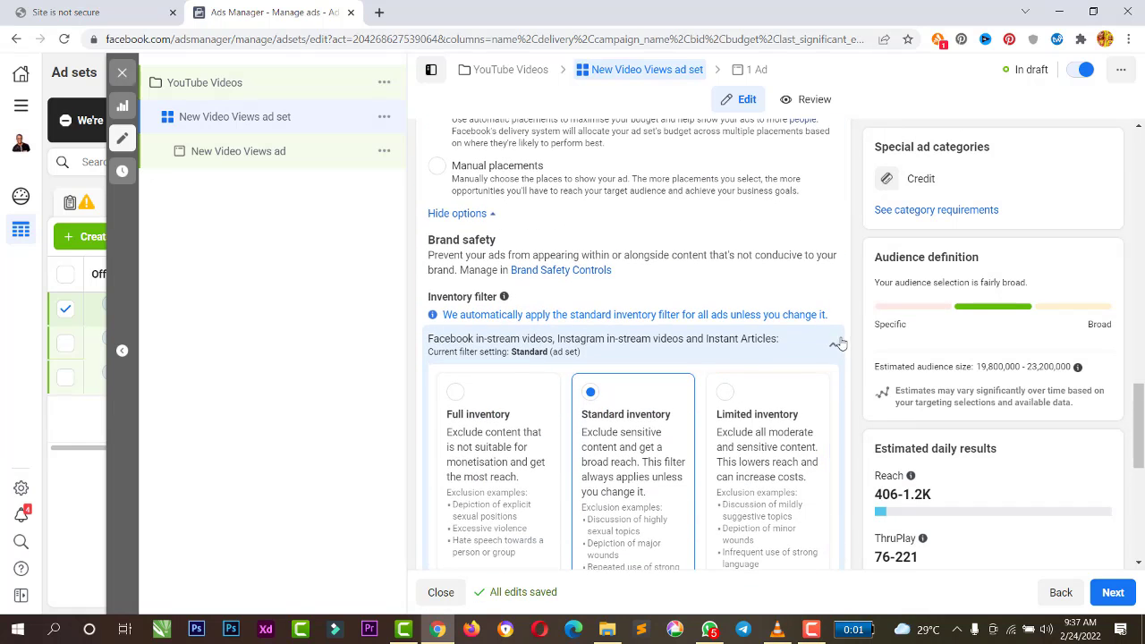
Collapse the in-stream inventory section and expand Block lists and Content type exclusions.
{"action": "left_click", "coordinate": [833, 344]}
{"action": "scroll", "coordinate": [788, 478], "scroll_direction": "up", "scroll_amount": 1}
{"action": "scroll", "coordinate": [803, 484], "scroll_direction": "down", "scroll_amount": 2}
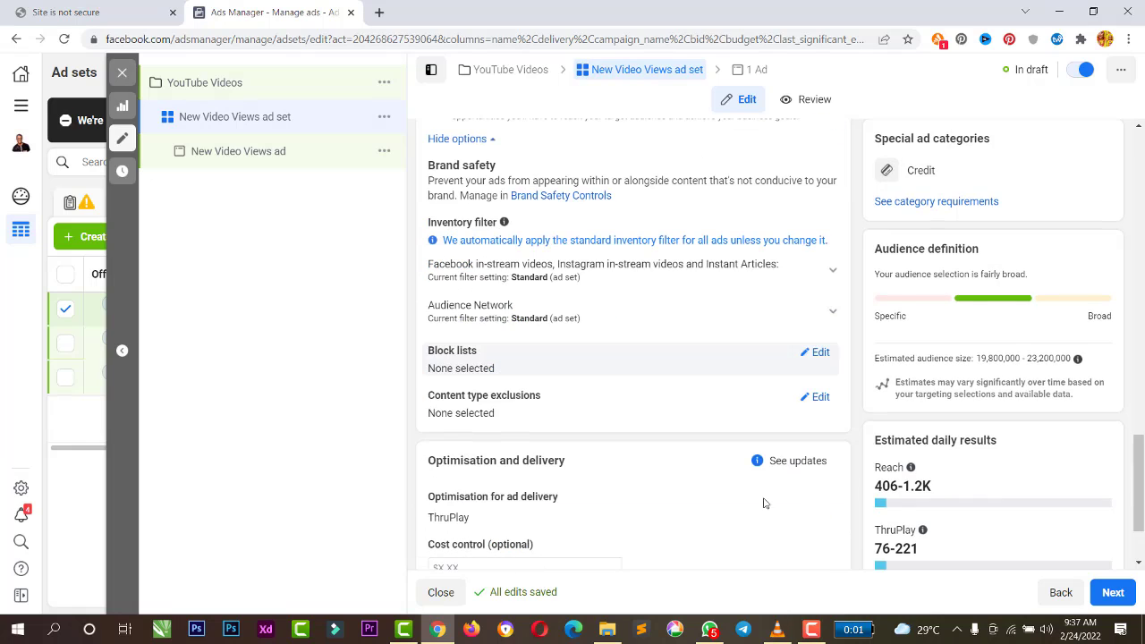
{"action": "left_click", "coordinate": [810, 366]}
{"action": "left_click", "coordinate": [810, 413]}
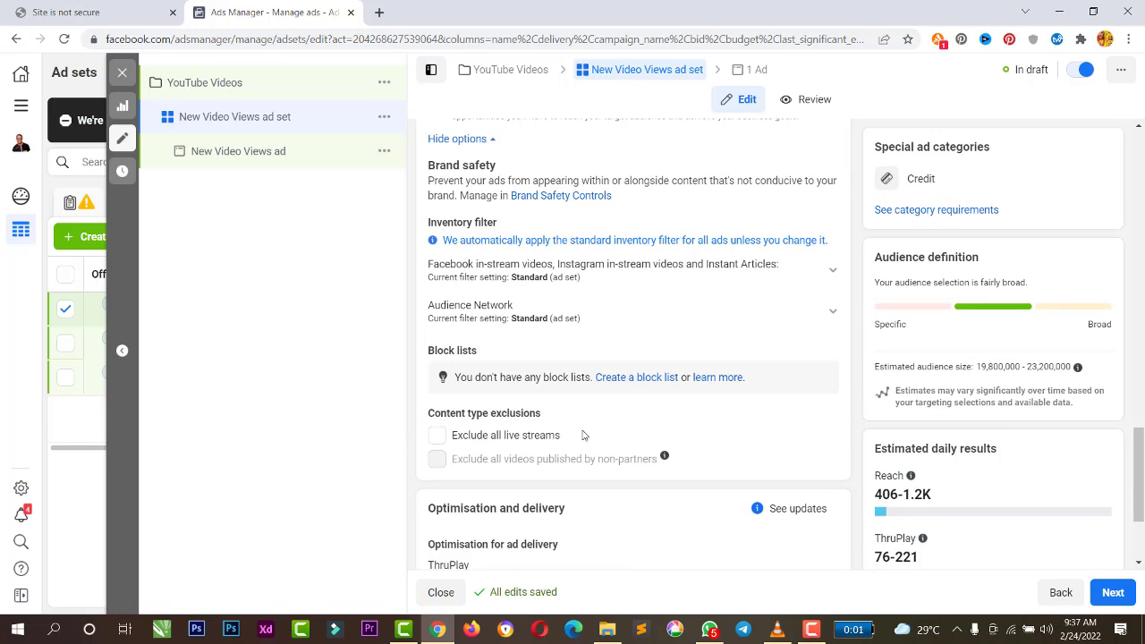
{"action": "scroll", "coordinate": [633, 465], "scroll_direction": "down", "scroll_amount": 2}
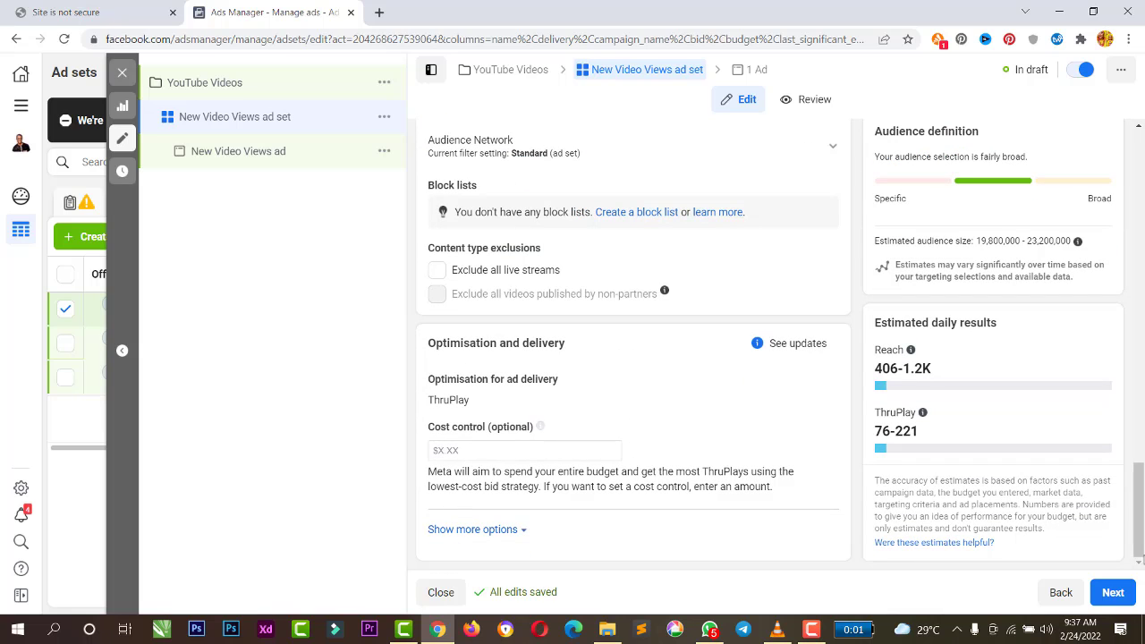
Continue to the New Video Views ad and choose Add Video under Media.
{"action": "left_click", "coordinate": [1110, 593]}
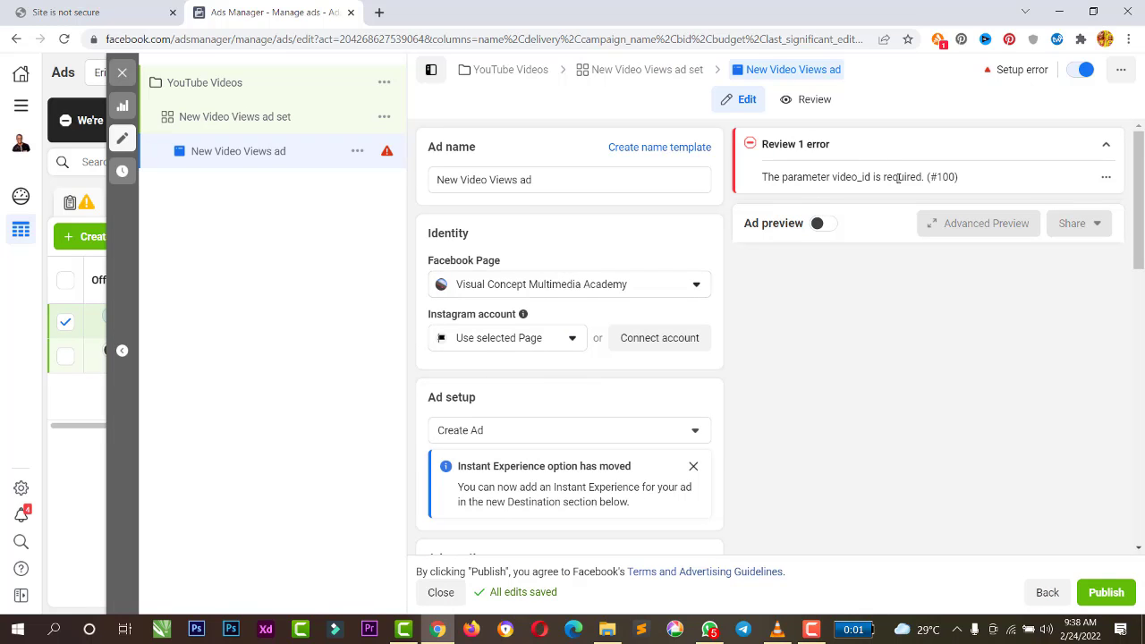
{"action": "scroll", "coordinate": [560, 465], "scroll_direction": "down", "scroll_amount": 5}
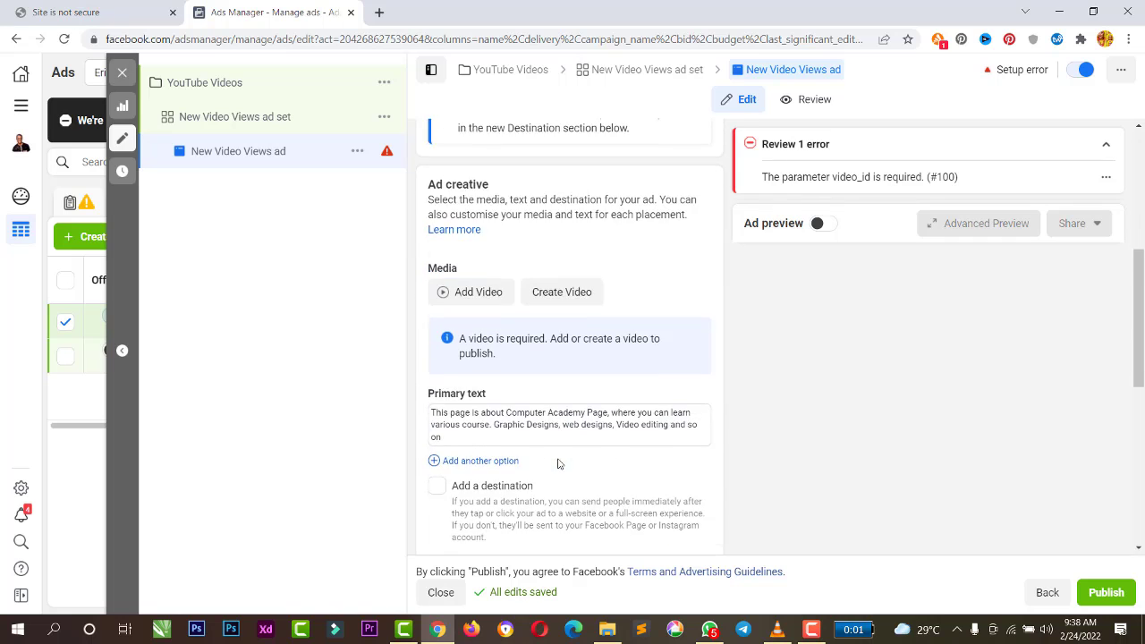
{"action": "scroll", "coordinate": [559, 465], "scroll_direction": "down", "scroll_amount": 5}
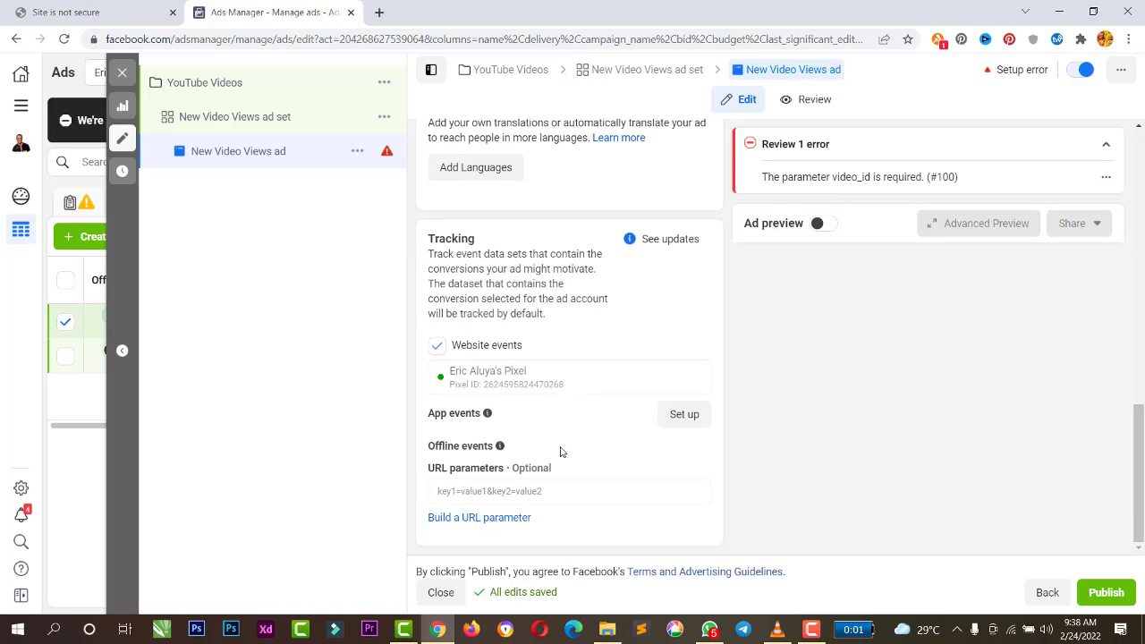
{"action": "scroll", "coordinate": [561, 452], "scroll_direction": "up", "scroll_amount": 4}
{"action": "scroll", "coordinate": [540, 454], "scroll_direction": "down", "scroll_amount": 4}
{"action": "scroll", "coordinate": [618, 438], "scroll_direction": "up", "scroll_amount": 8}
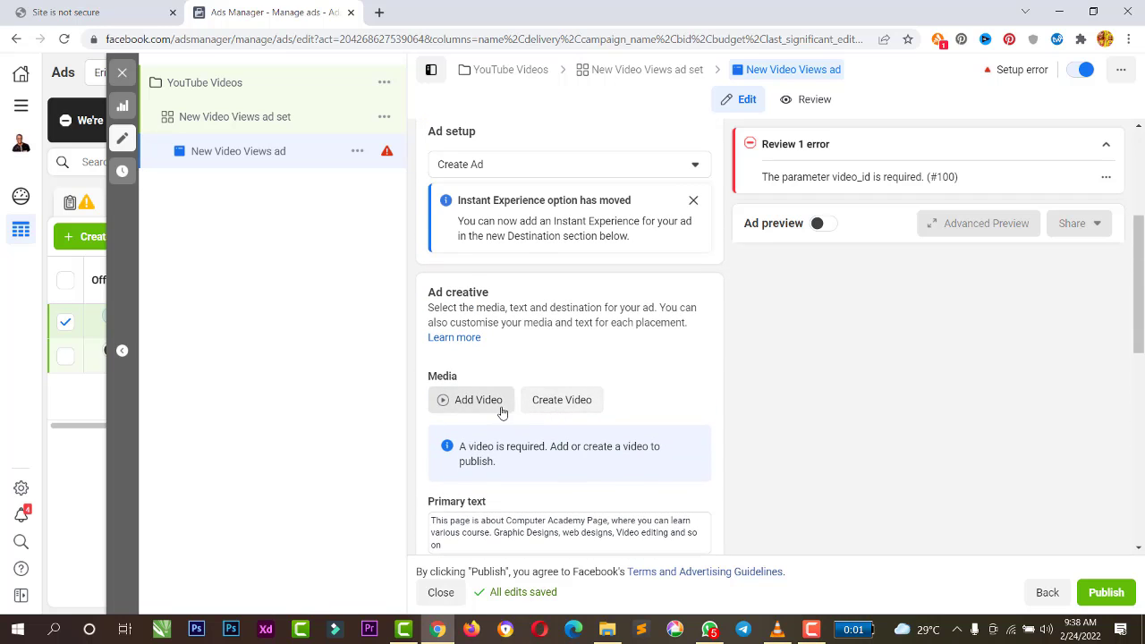
{"action": "scroll", "coordinate": [525, 417], "scroll_direction": "down", "scroll_amount": 1}
{"action": "scroll", "coordinate": [606, 428], "scroll_direction": "up", "scroll_amount": 2}
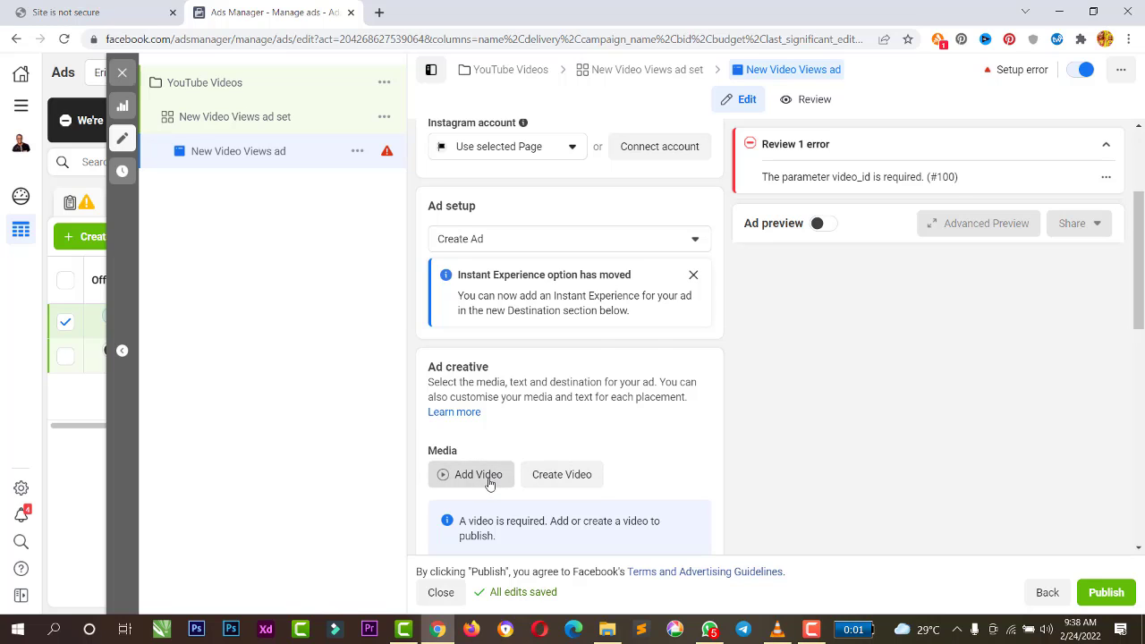
{"action": "left_click", "coordinate": [479, 475]}
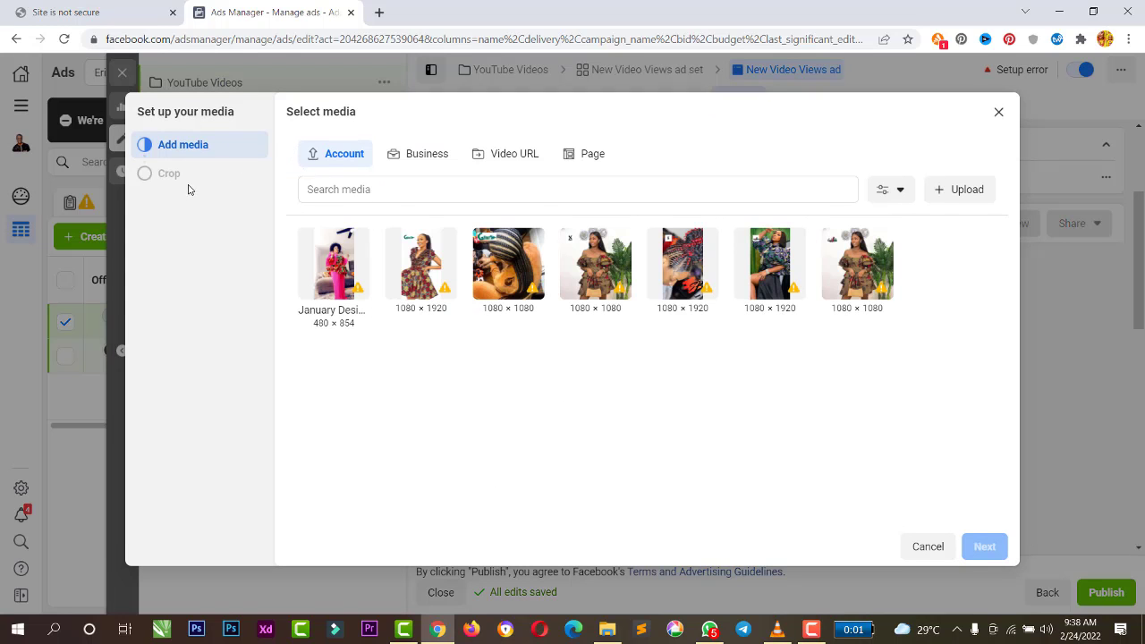
Start a video upload and look in the Desktop's 2022 Online marketing folder.
{"action": "left_click", "coordinate": [961, 191]}
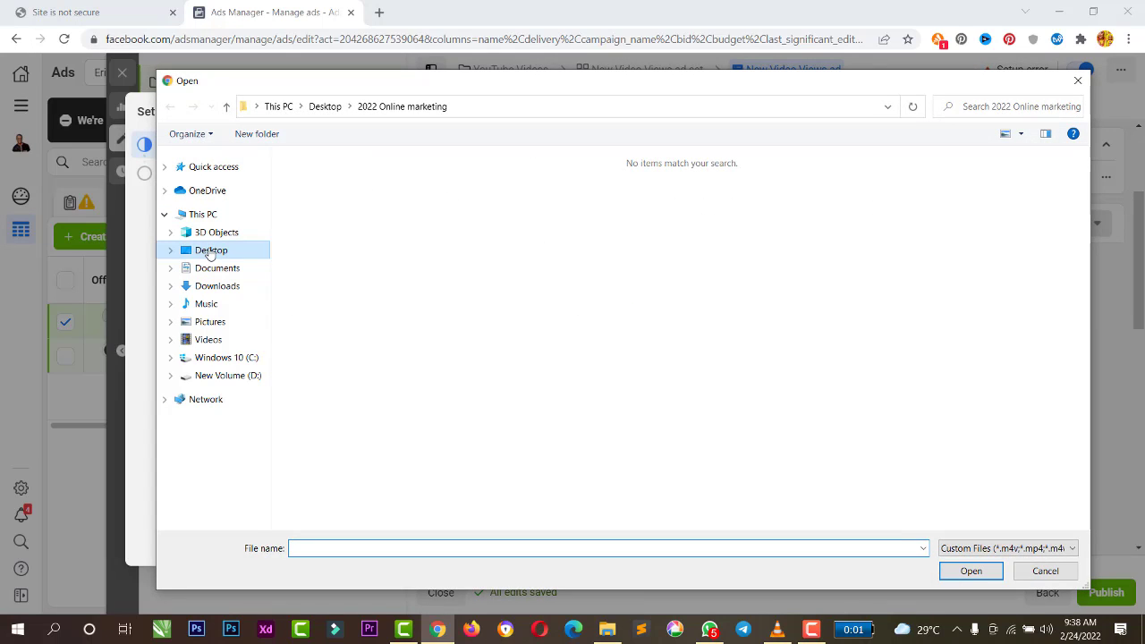
{"action": "left_click", "coordinate": [210, 252]}
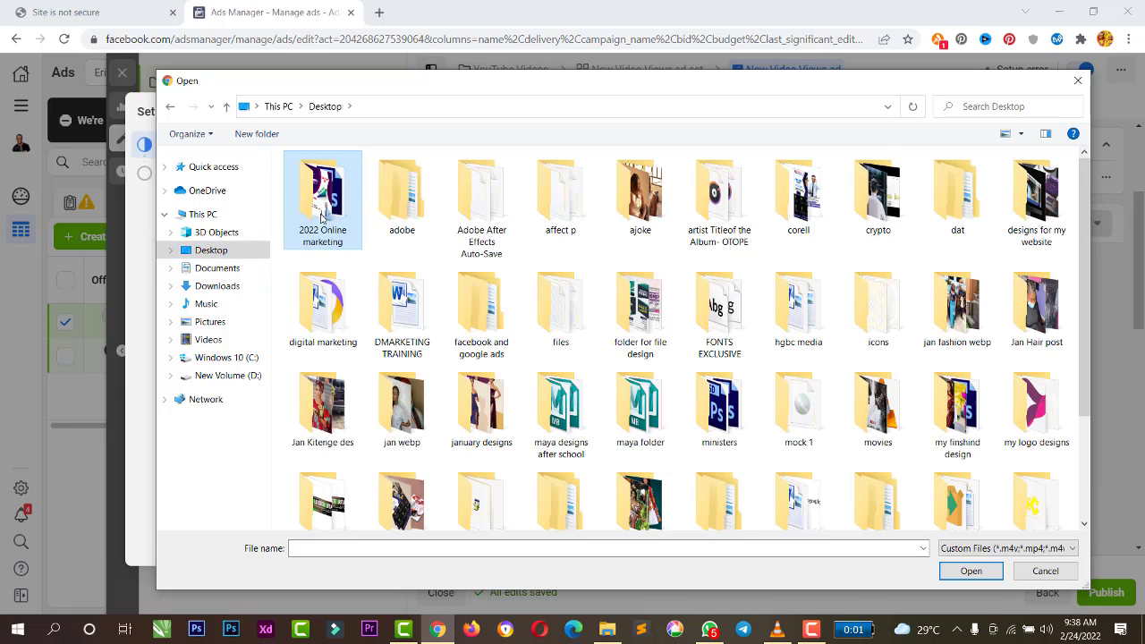
{"action": "double_click", "coordinate": [322, 210]}
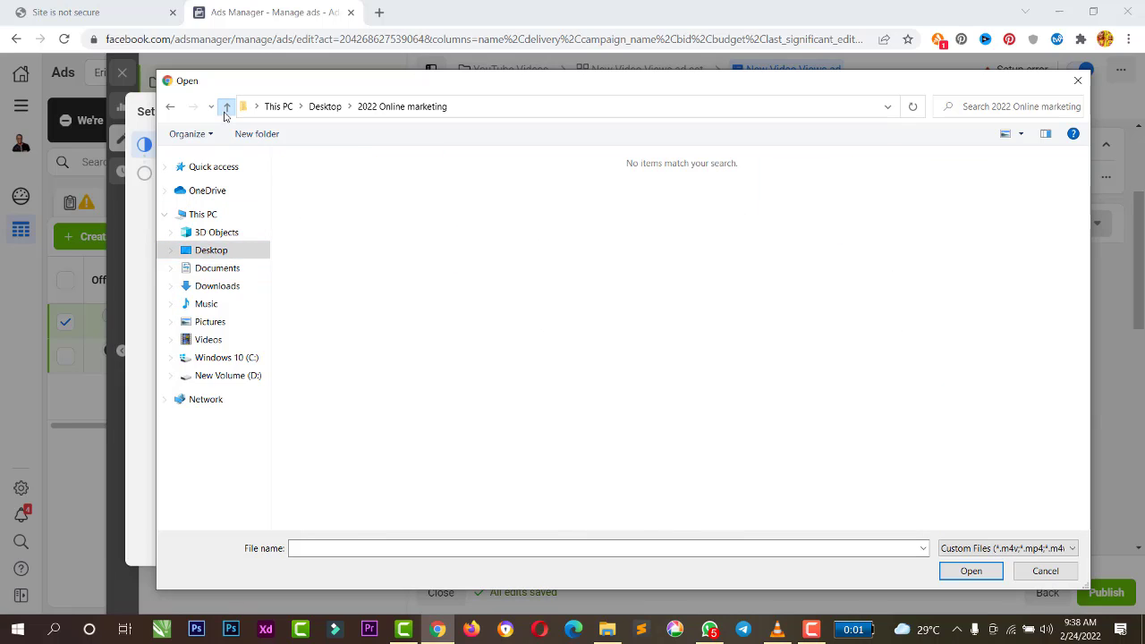
{"action": "left_click", "coordinate": [226, 110]}
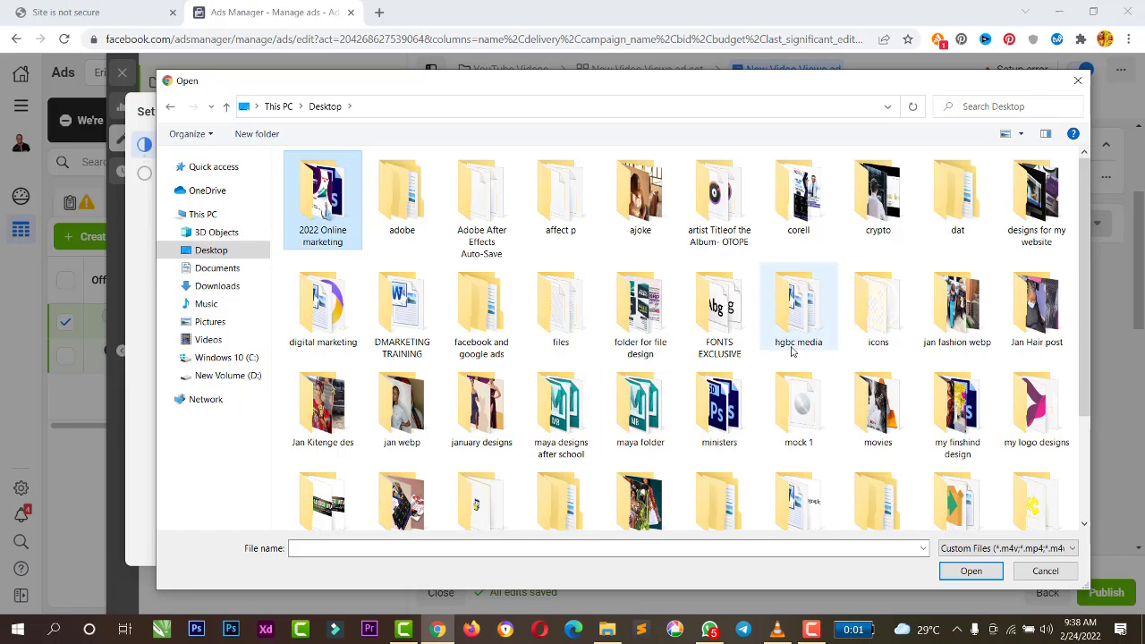
Browse Documents > Wondershare > Wondershare Filmora > Output, then return to Documents.
{"action": "left_click", "coordinate": [225, 271]}
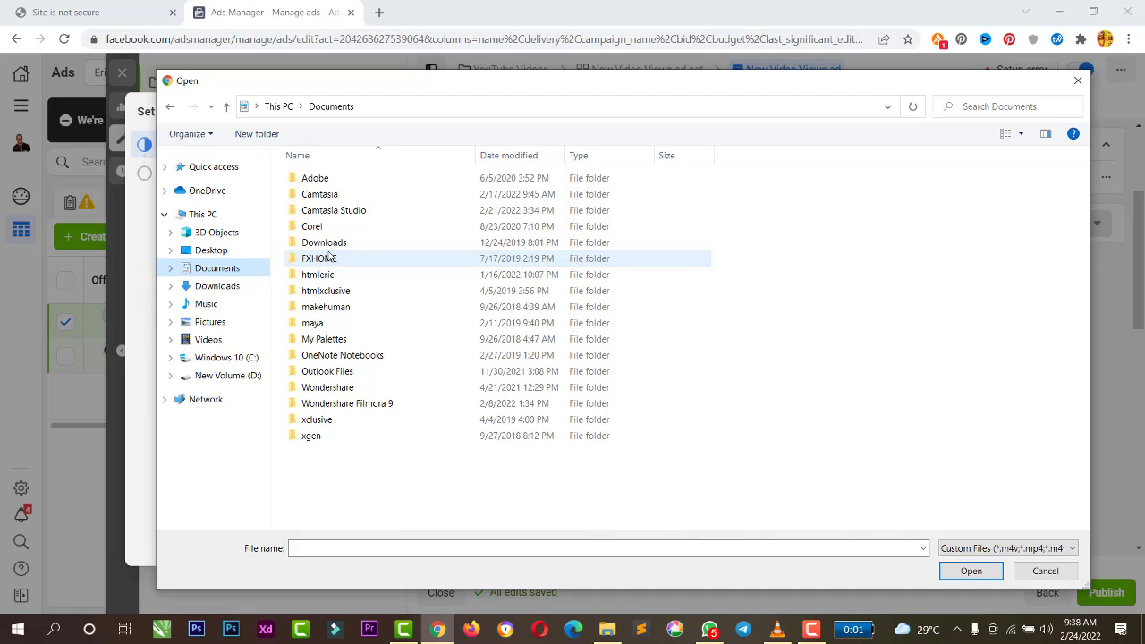
{"action": "double_click", "coordinate": [359, 392]}
{"action": "double_click", "coordinate": [366, 186]}
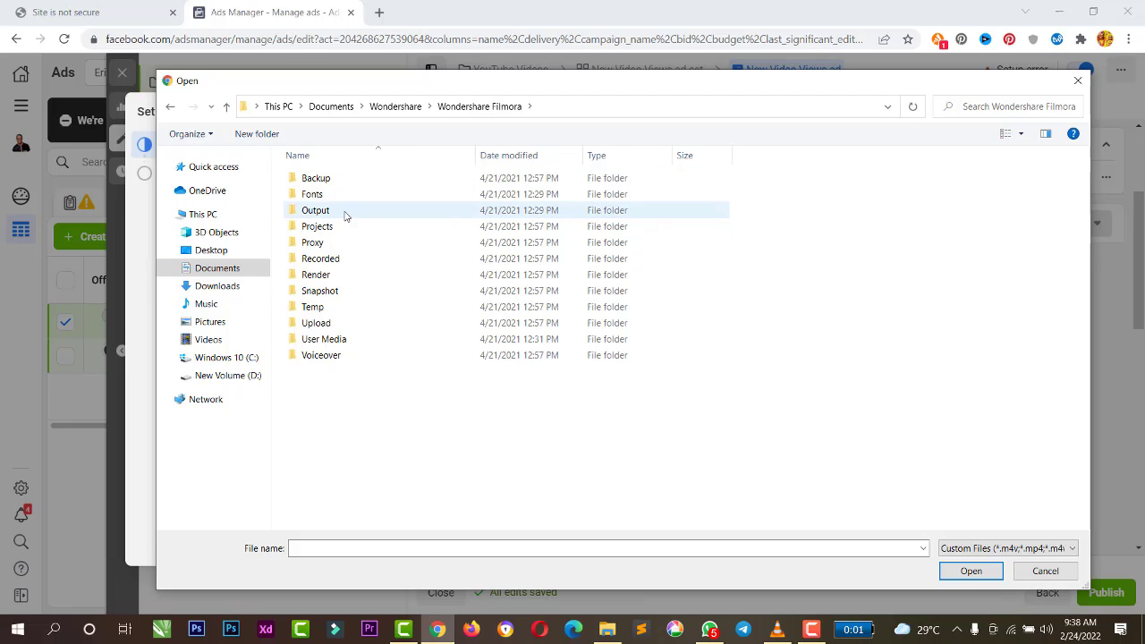
{"action": "double_click", "coordinate": [345, 213]}
{"action": "left_click", "coordinate": [226, 108]}
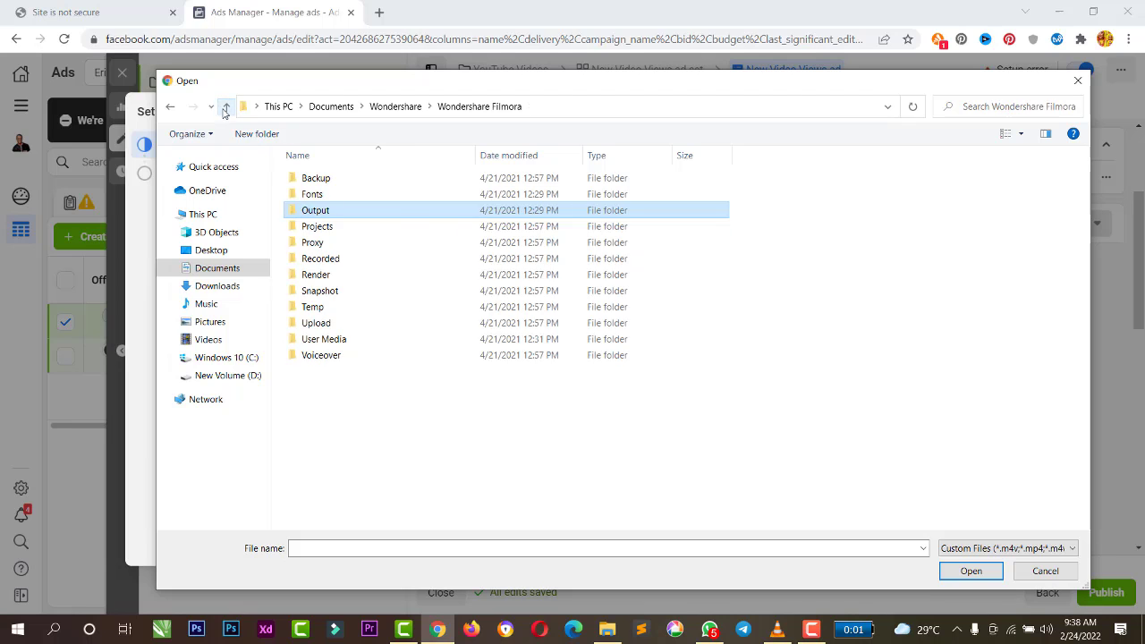
{"action": "left_click", "coordinate": [225, 108]}
{"action": "left_click", "coordinate": [225, 108]}
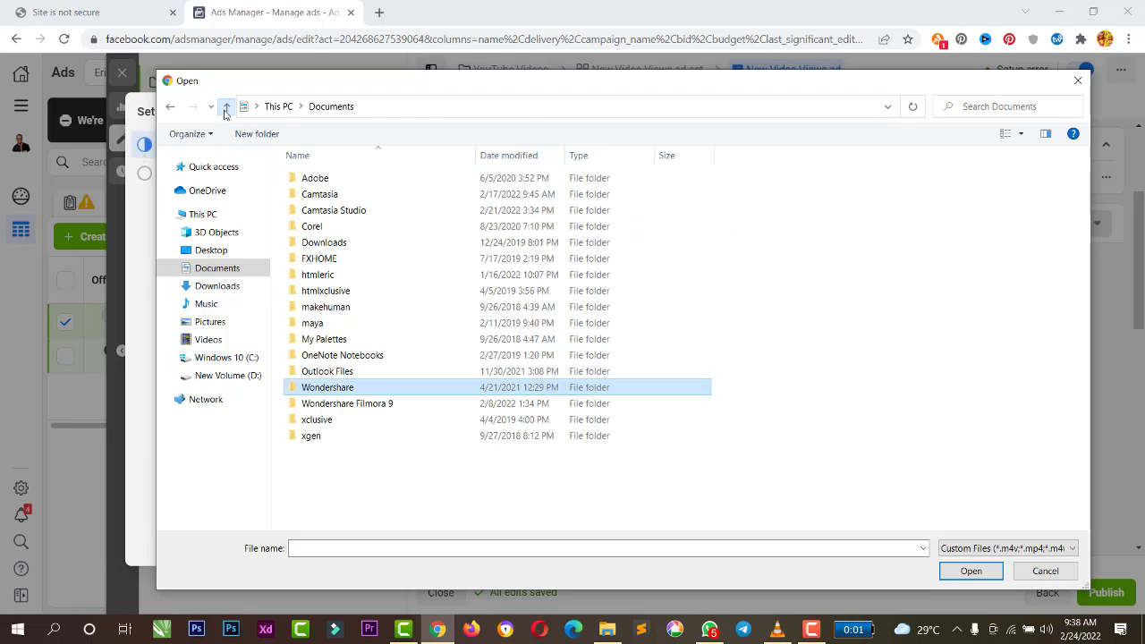
Open Wondershare Filmora 9 > Output, then cancel the file browser and media picker without choosing a video.
{"action": "double_click", "coordinate": [349, 404]}
{"action": "left_click", "coordinate": [341, 229]}
{"action": "double_click", "coordinate": [341, 231]}
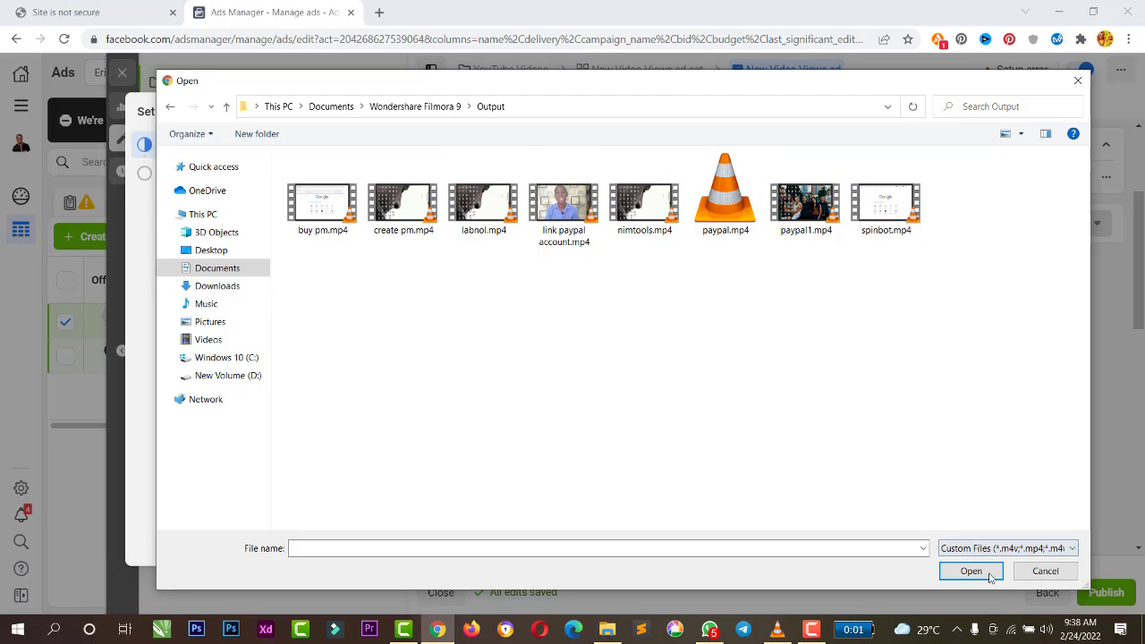
{"action": "left_click", "coordinate": [1045, 571]}
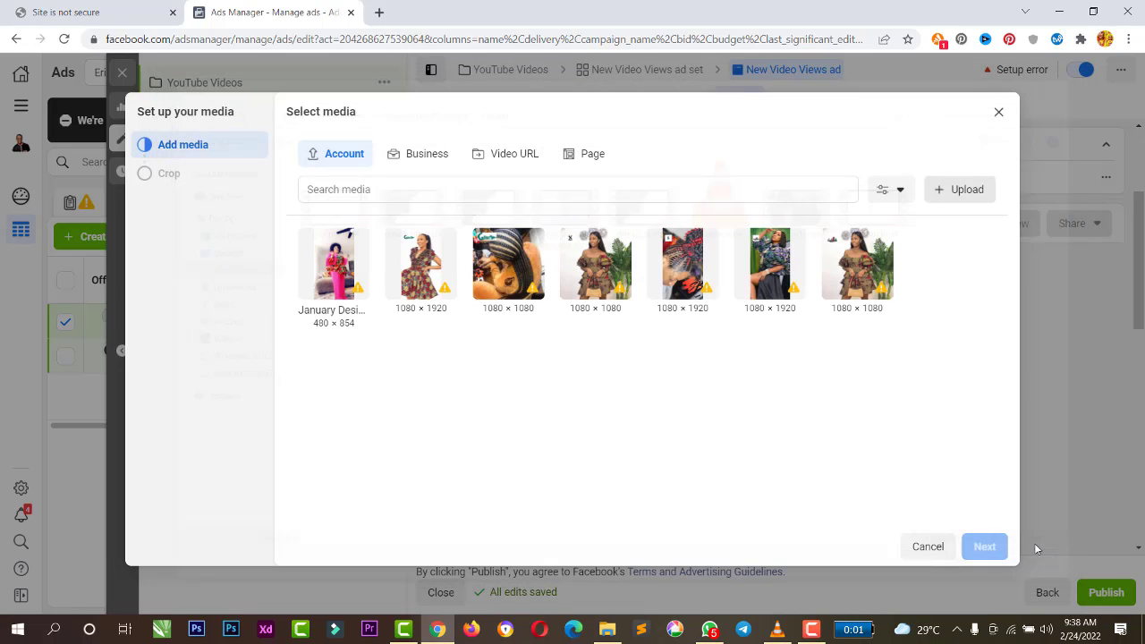
{"action": "left_click", "coordinate": [998, 113]}
Try publishing the ad, get the 'A video is required' error, and close the ad editor.
{"action": "scroll", "coordinate": [685, 360], "scroll_direction": "down", "scroll_amount": 10}
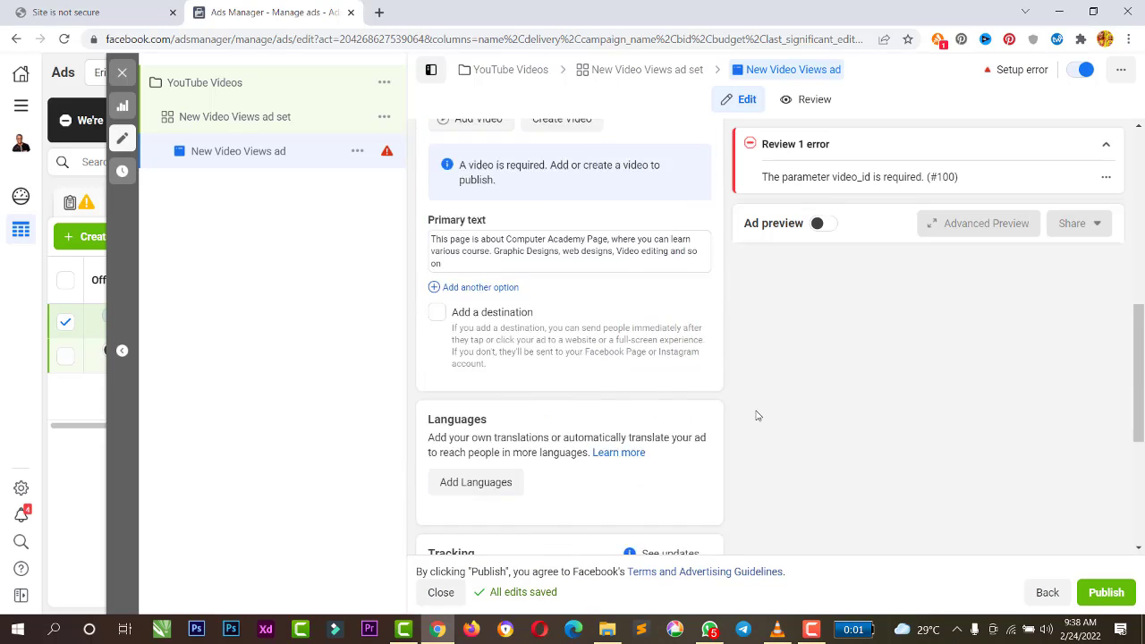
{"action": "left_click", "coordinate": [1096, 598]}
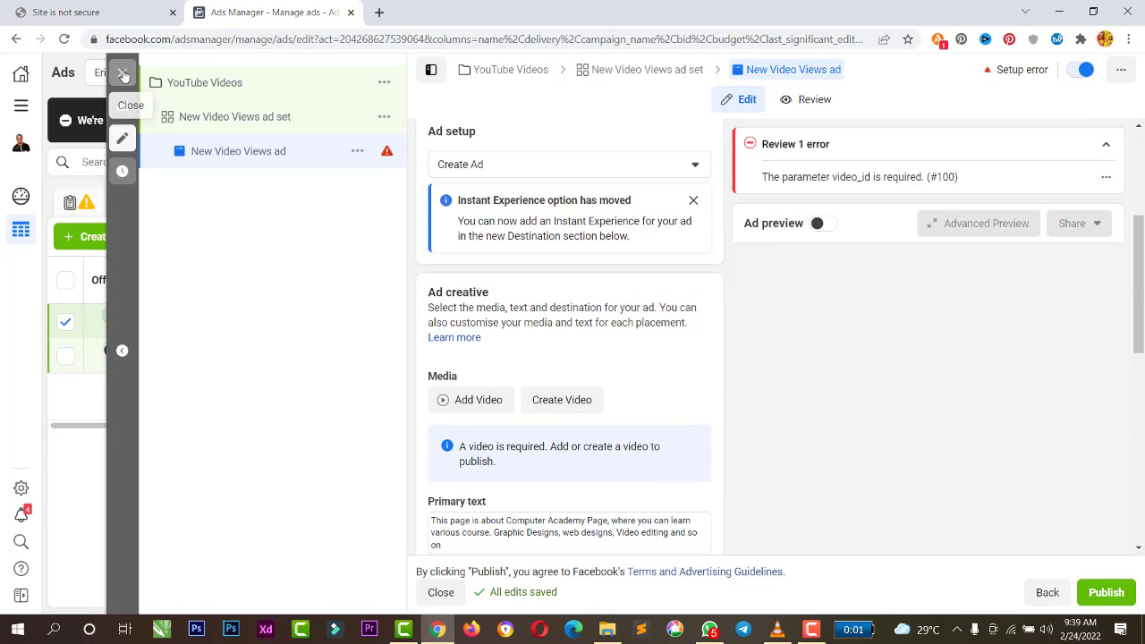
{"action": "left_click", "coordinate": [123, 74]}
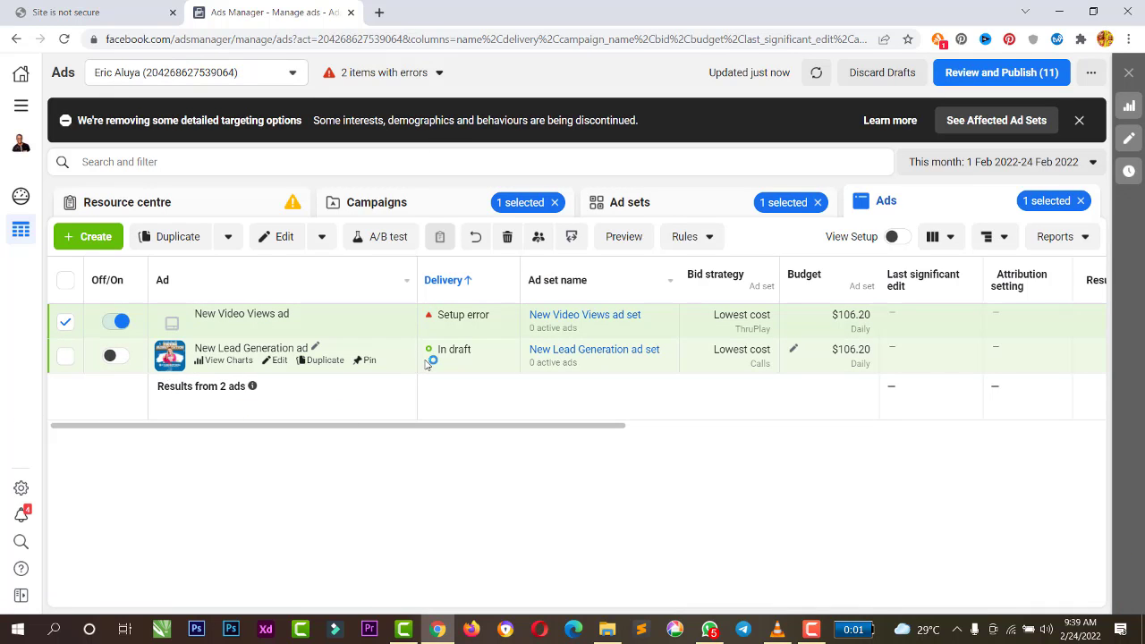
Delete the New Video Views and New Lead Generation ads, dismiss the targeting notice, and close the tab.
{"action": "left_click", "coordinate": [507, 236]}
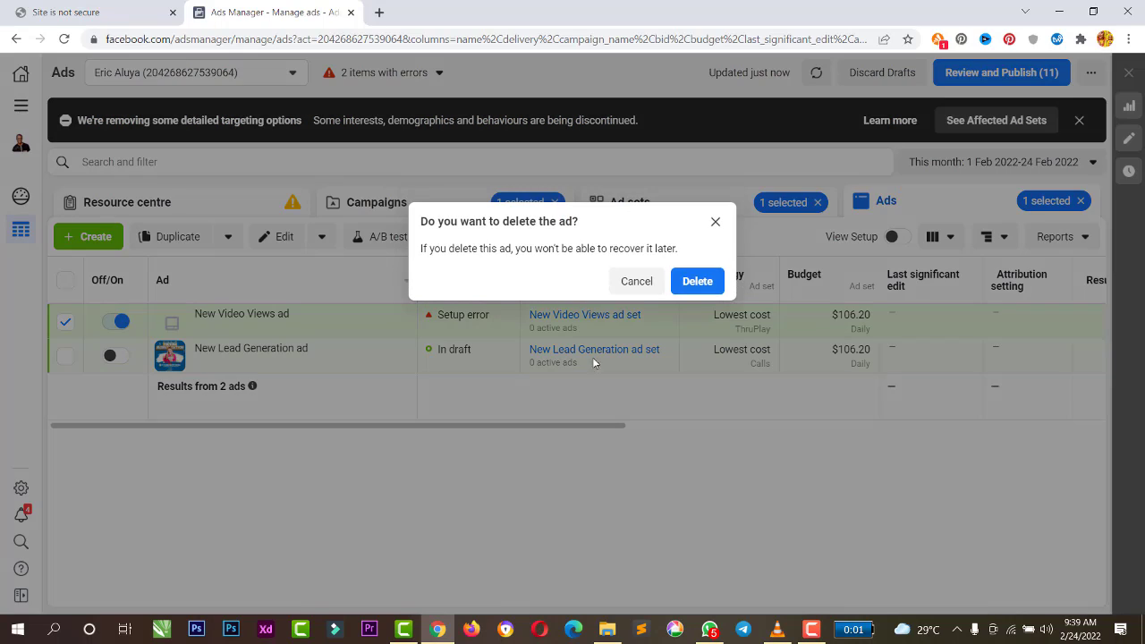
{"action": "left_click", "coordinate": [699, 282]}
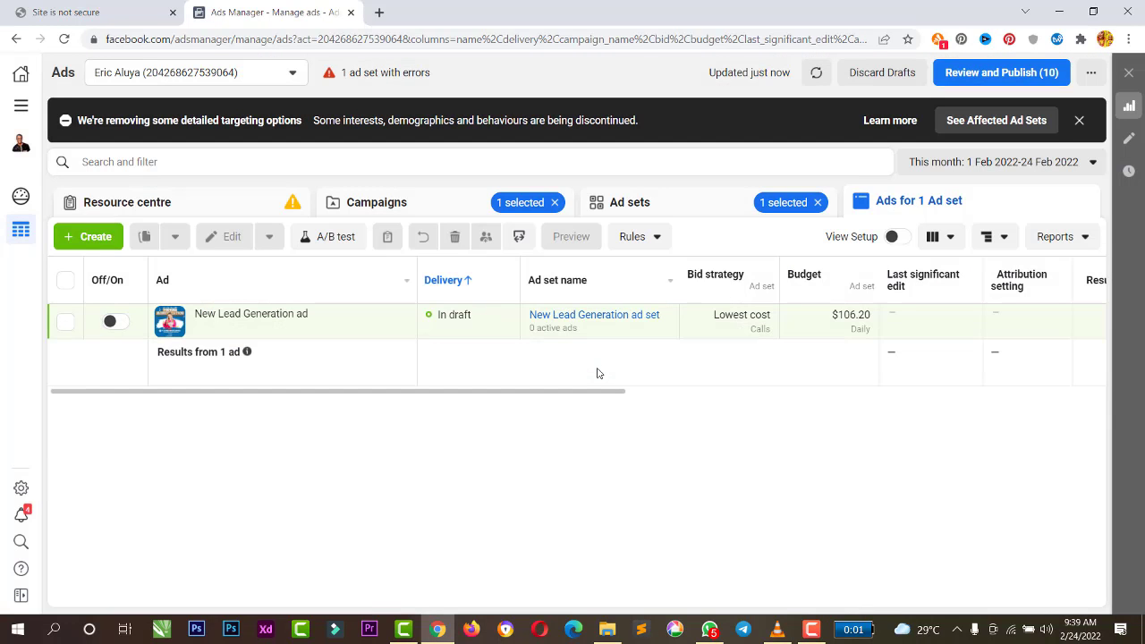
{"action": "left_click", "coordinate": [66, 322]}
{"action": "left_click", "coordinate": [507, 236]}
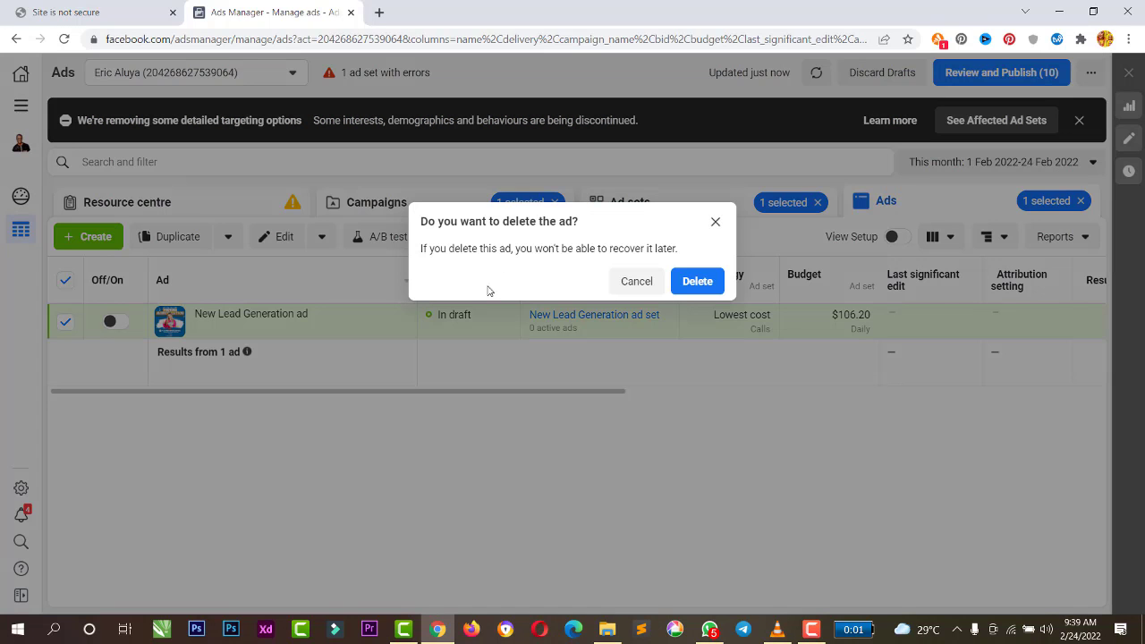
{"action": "left_click", "coordinate": [699, 282]}
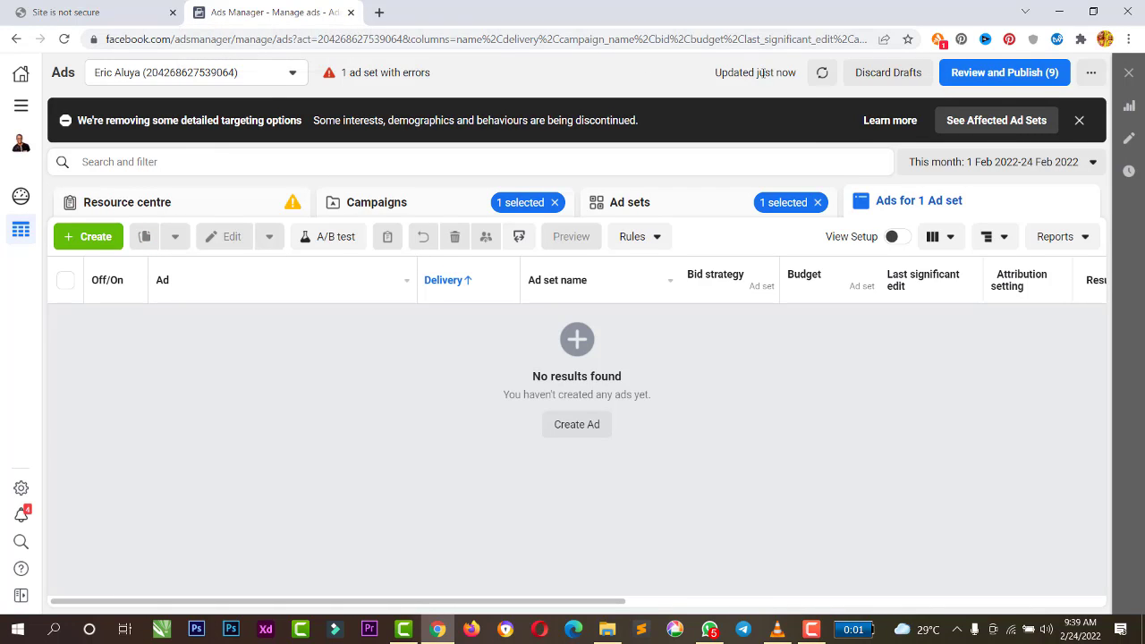
{"action": "left_click", "coordinate": [1079, 120]}
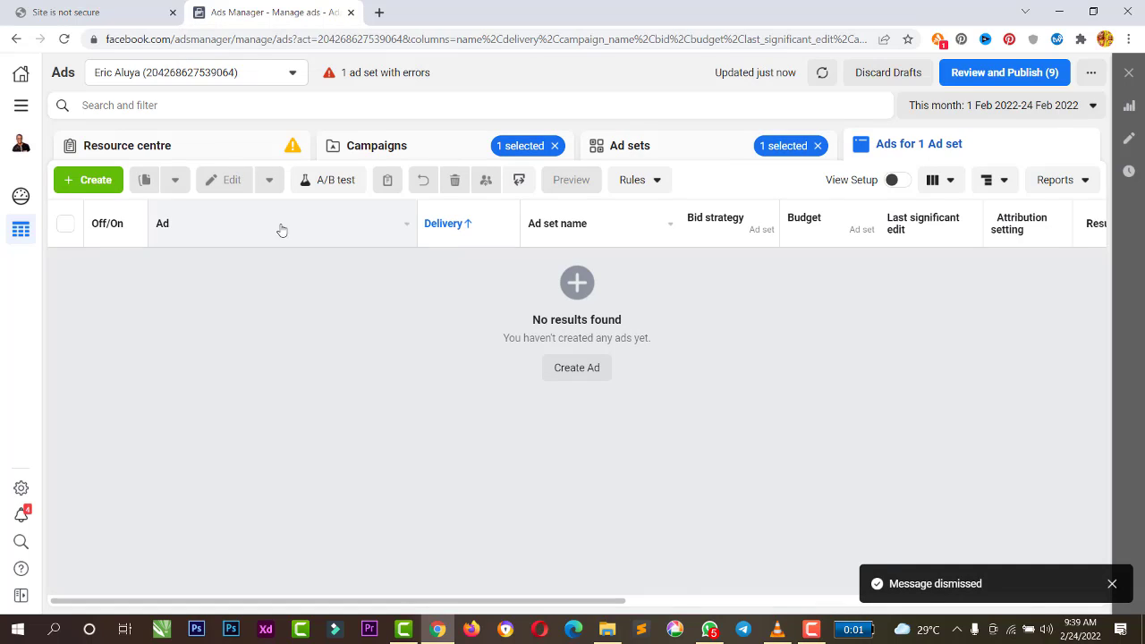
{"action": "left_click", "coordinate": [350, 13]}
In a new tab, launch Ads Manager from the bookmarks bar overflow list.
{"action": "left_click", "coordinate": [201, 12]}
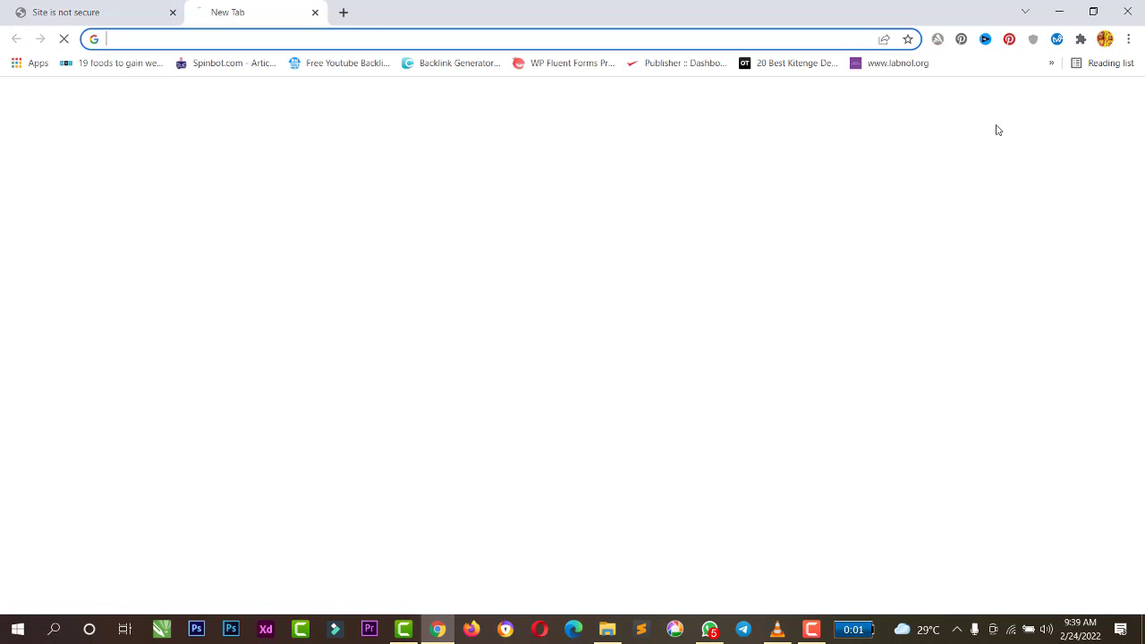
{"action": "left_click", "coordinate": [1051, 64]}
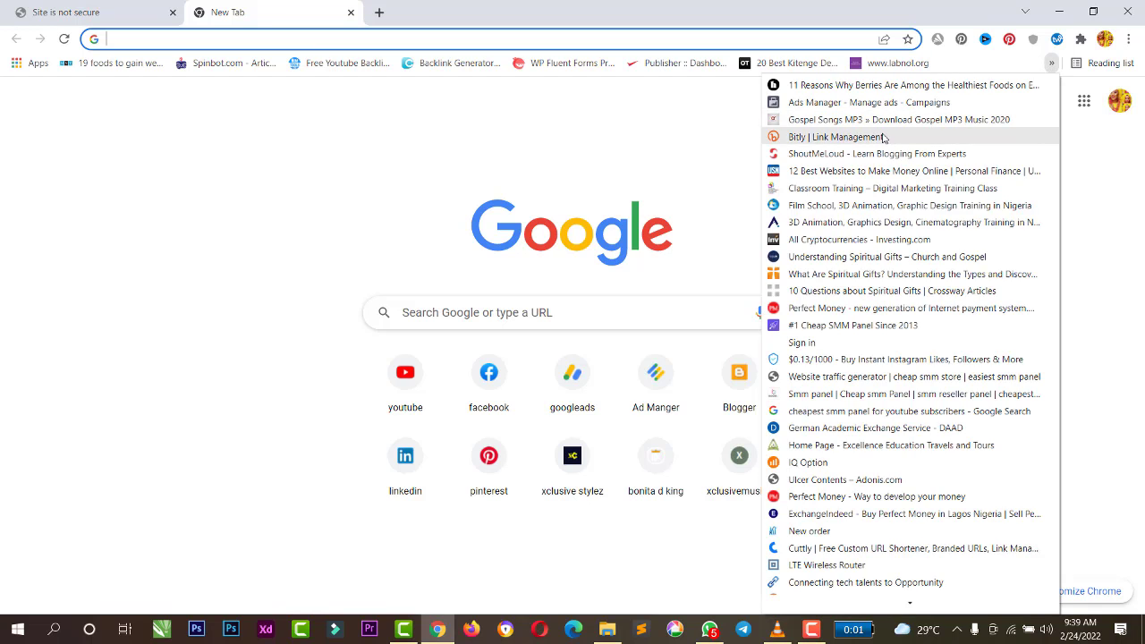
{"action": "left_click", "coordinate": [860, 104]}
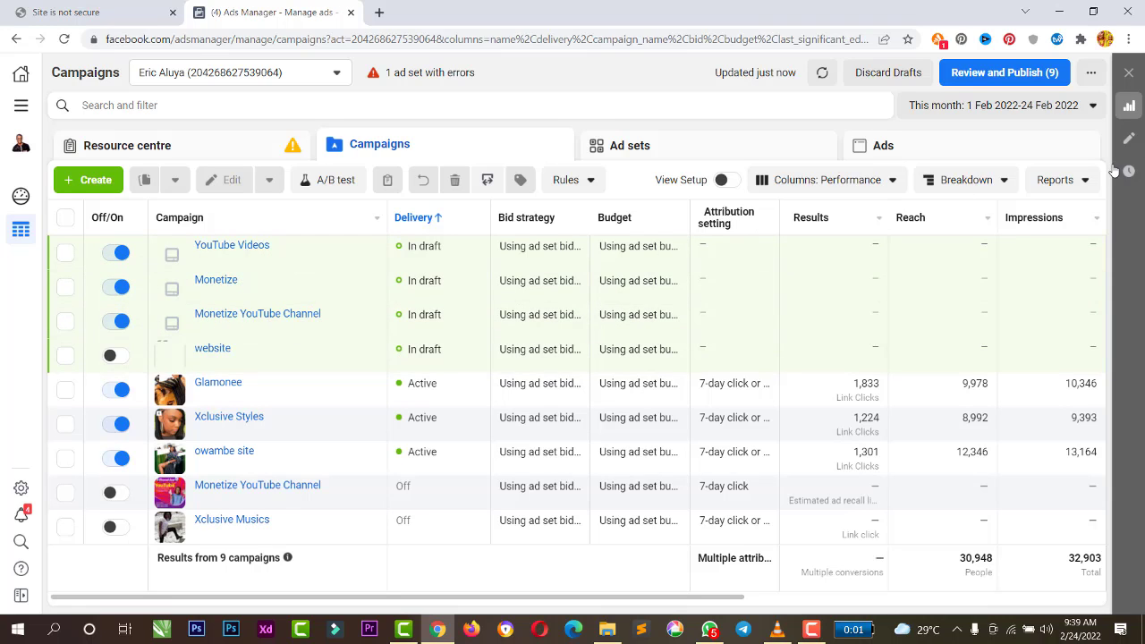
Delete the Xclusive Musics and YouTube Videos campaigns.
{"action": "left_click", "coordinate": [65, 530]}
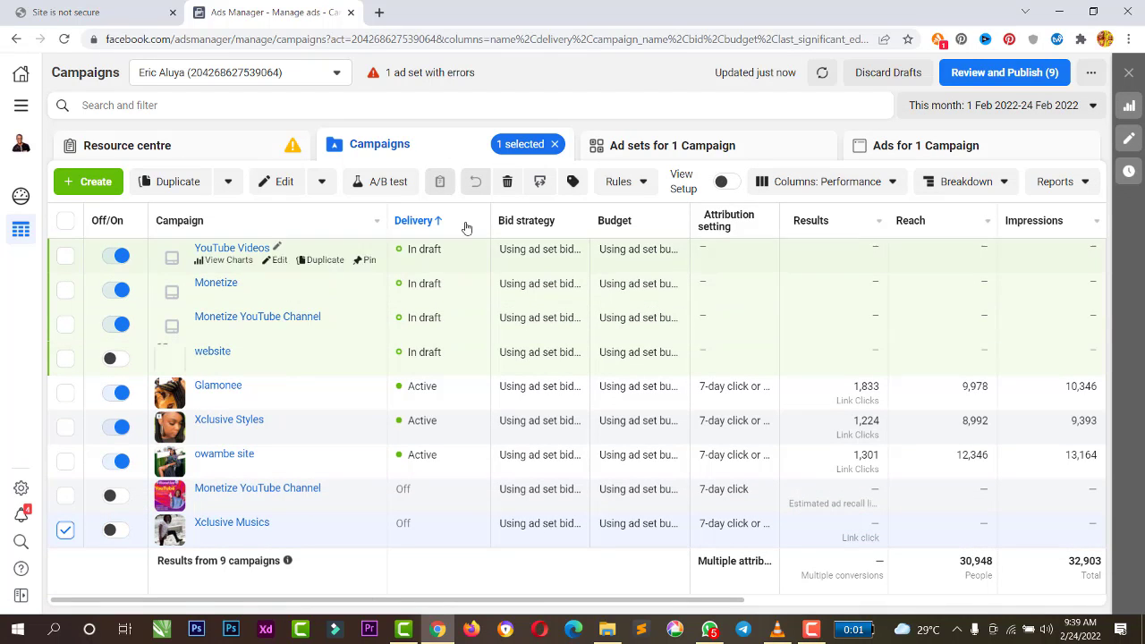
{"action": "left_click", "coordinate": [505, 183]}
{"action": "left_click", "coordinate": [697, 282]}
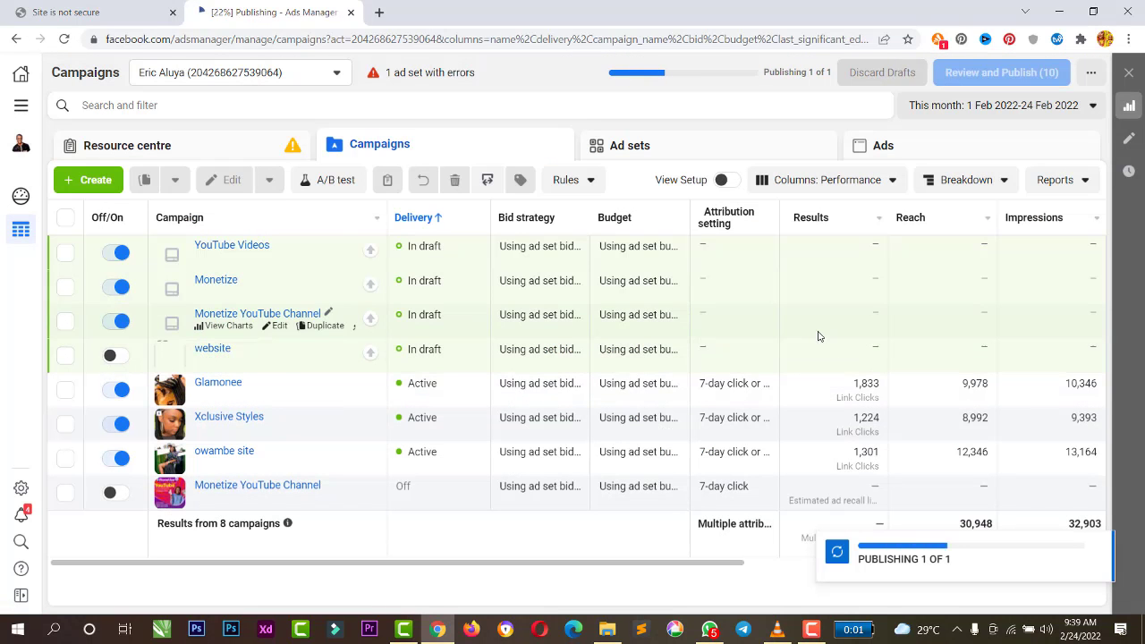
{"action": "left_click", "coordinate": [65, 255]}
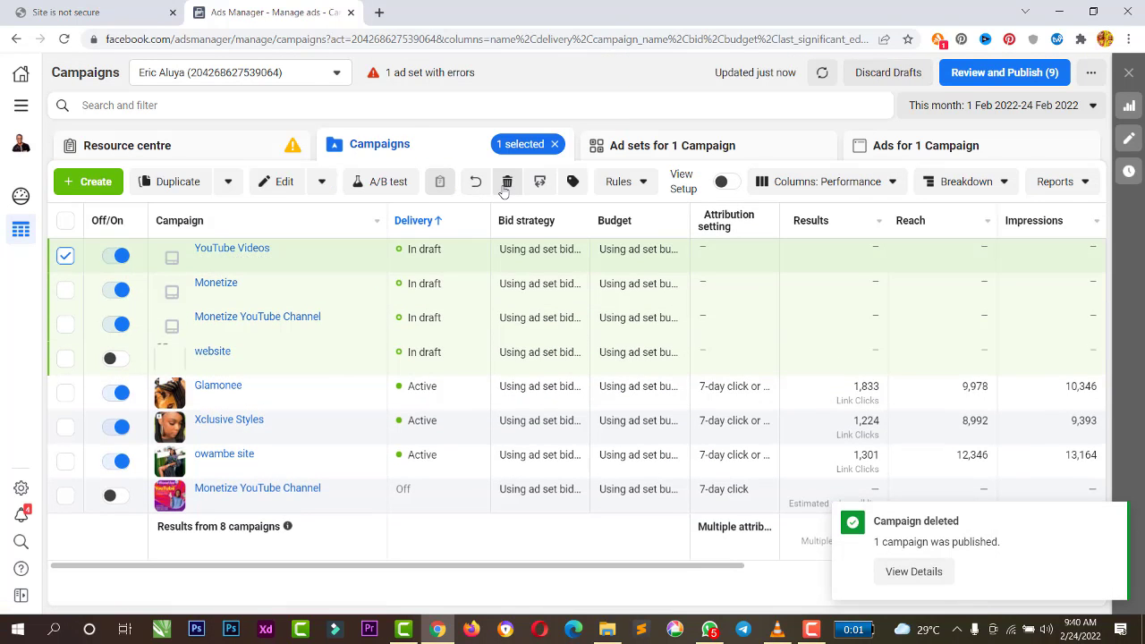
{"action": "left_click", "coordinate": [506, 182]}
{"action": "left_click", "coordinate": [703, 281]}
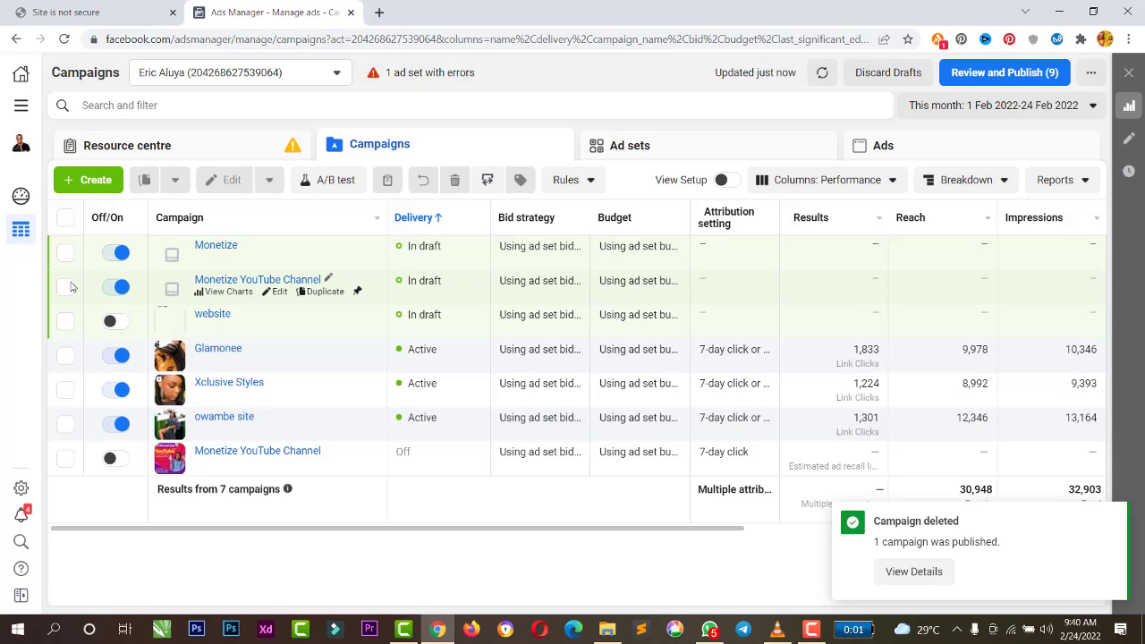
Delete the Monetize, Monetize YouTube Channel and website draft campaigns.
{"action": "left_click", "coordinate": [64, 253]}
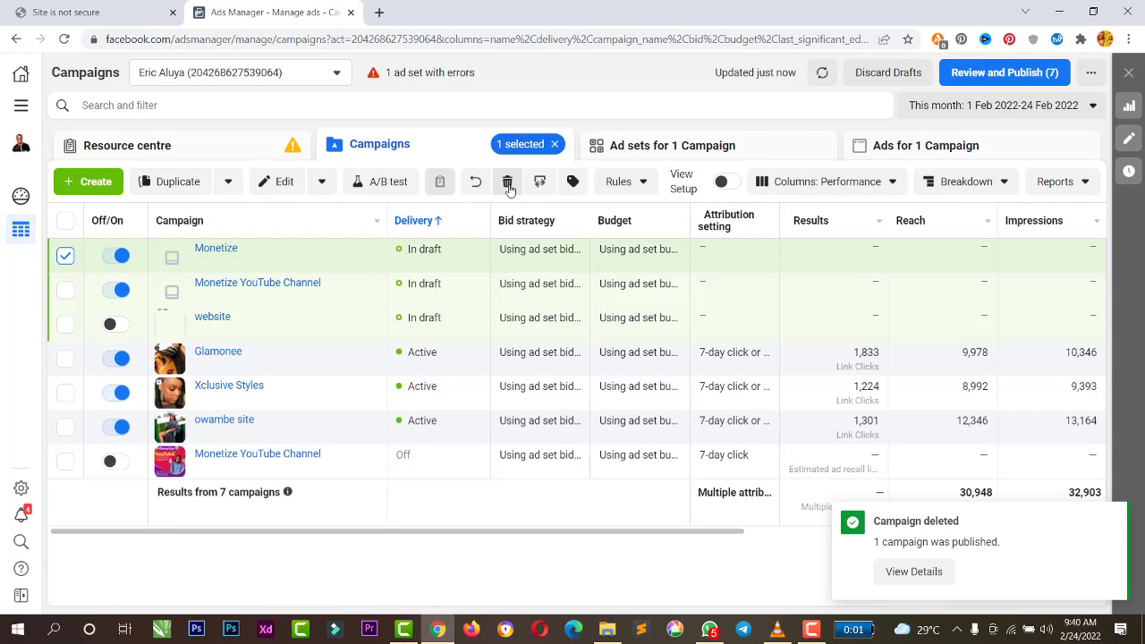
{"action": "left_click", "coordinate": [507, 181]}
{"action": "left_click", "coordinate": [704, 281]}
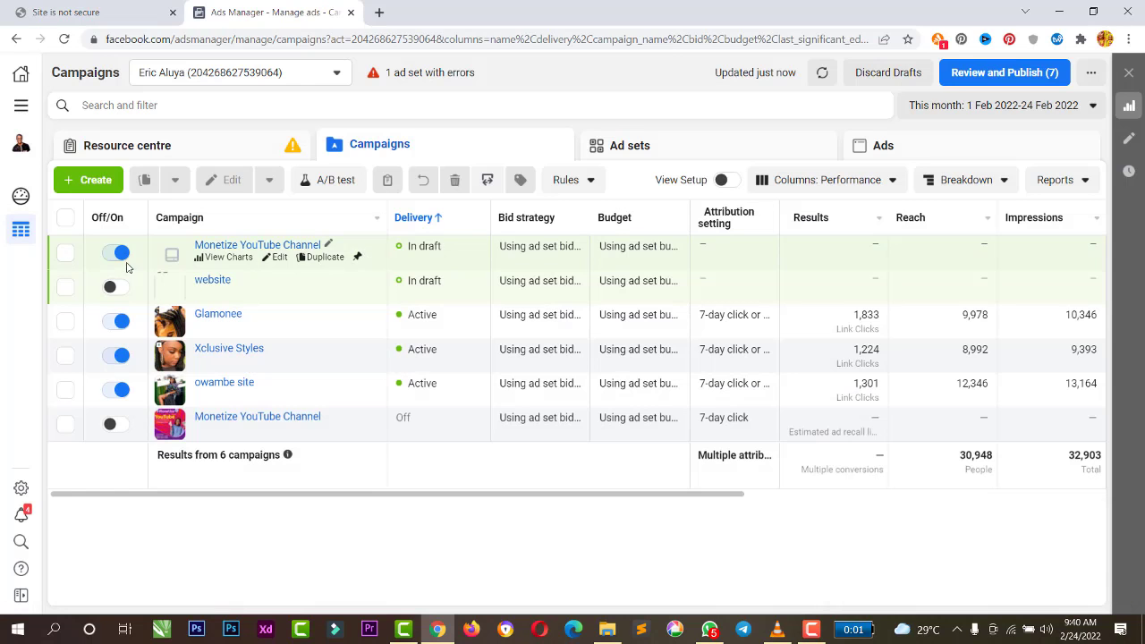
{"action": "left_click", "coordinate": [64, 254]}
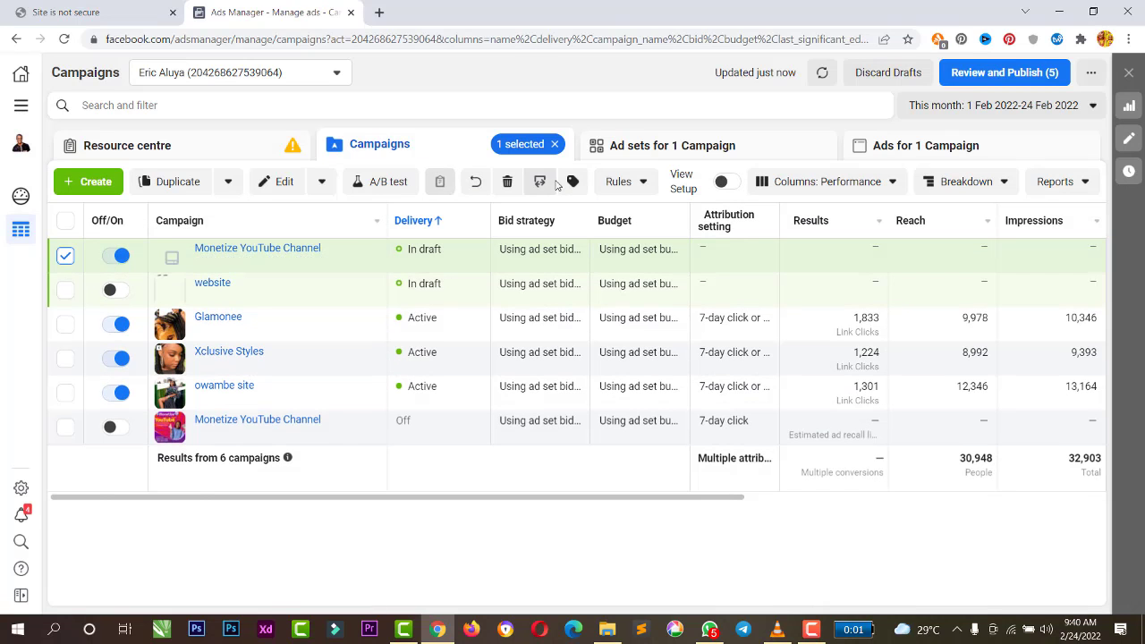
{"action": "left_click", "coordinate": [506, 182]}
{"action": "left_click", "coordinate": [695, 284]}
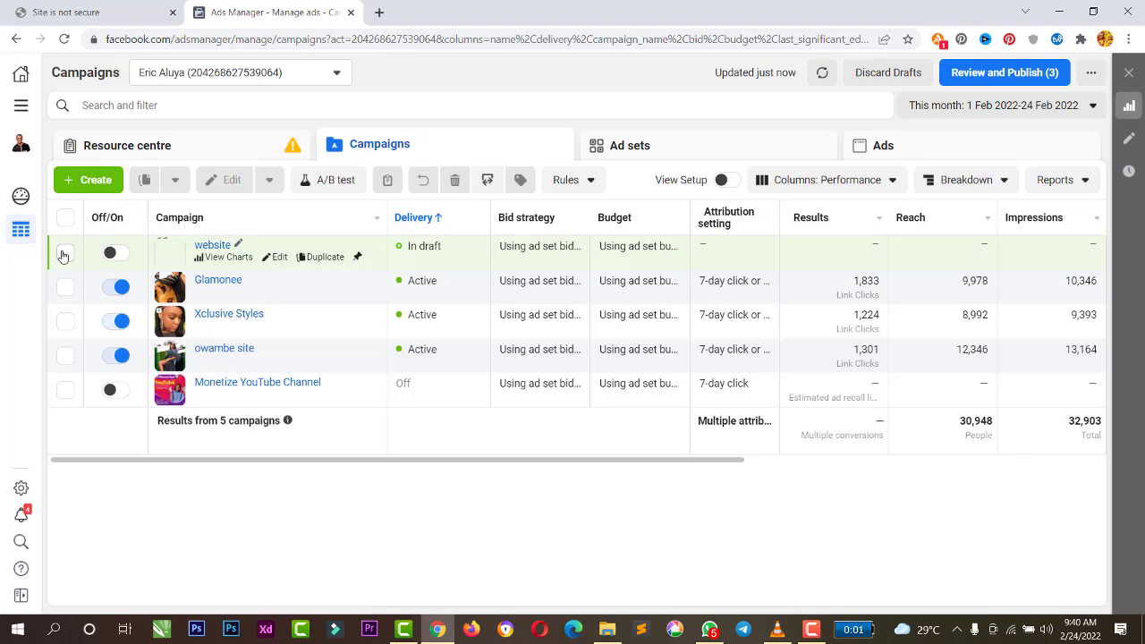
{"action": "left_click", "coordinate": [63, 256]}
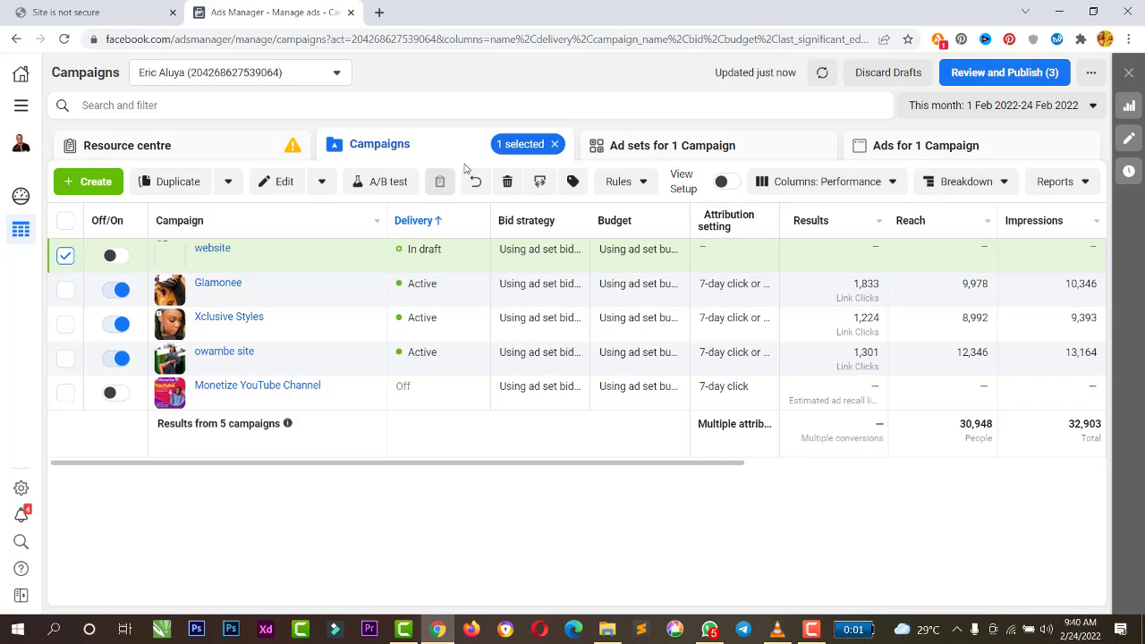
{"action": "left_click", "coordinate": [507, 181]}
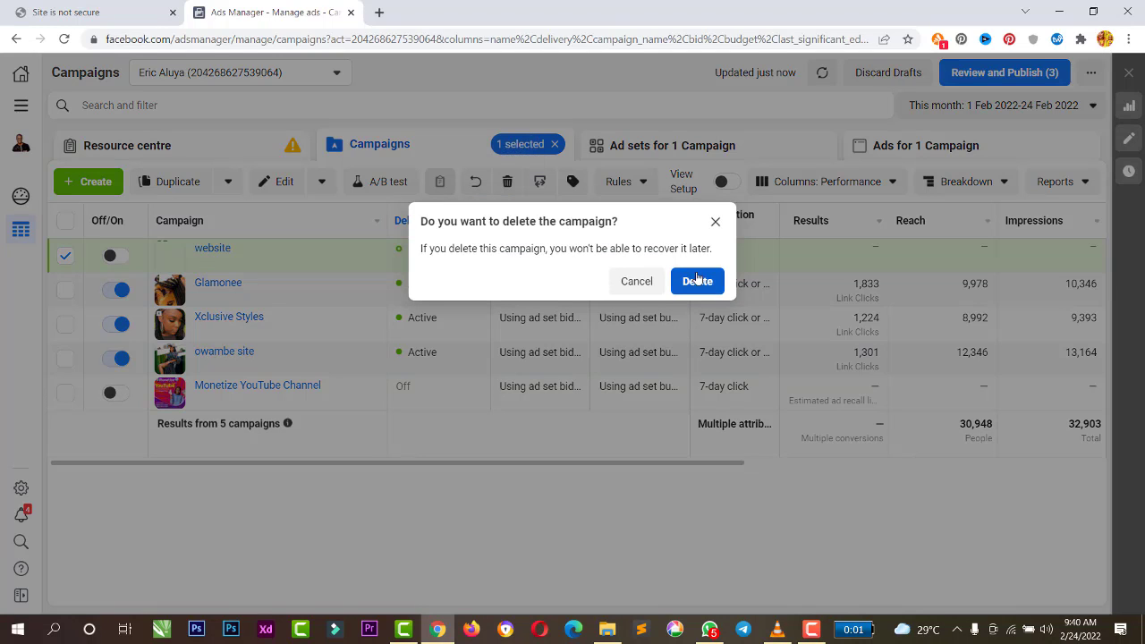
{"action": "left_click", "coordinate": [691, 279]}
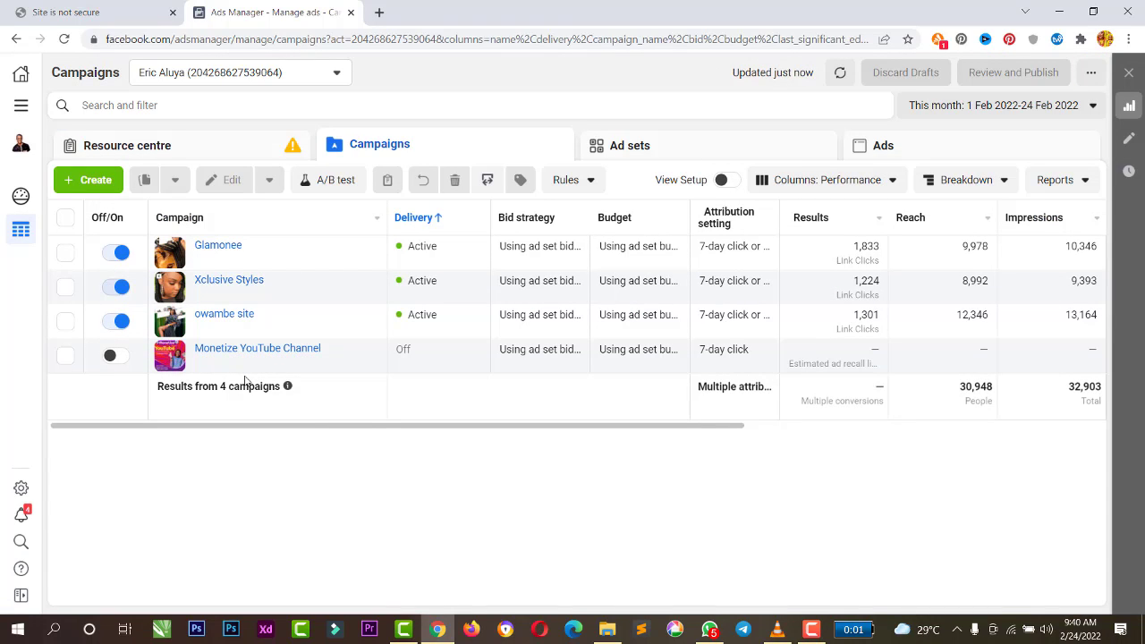
Open the Monetize YouTube Channel campaign for editing and review its settings.
{"action": "left_click", "coordinate": [283, 361]}
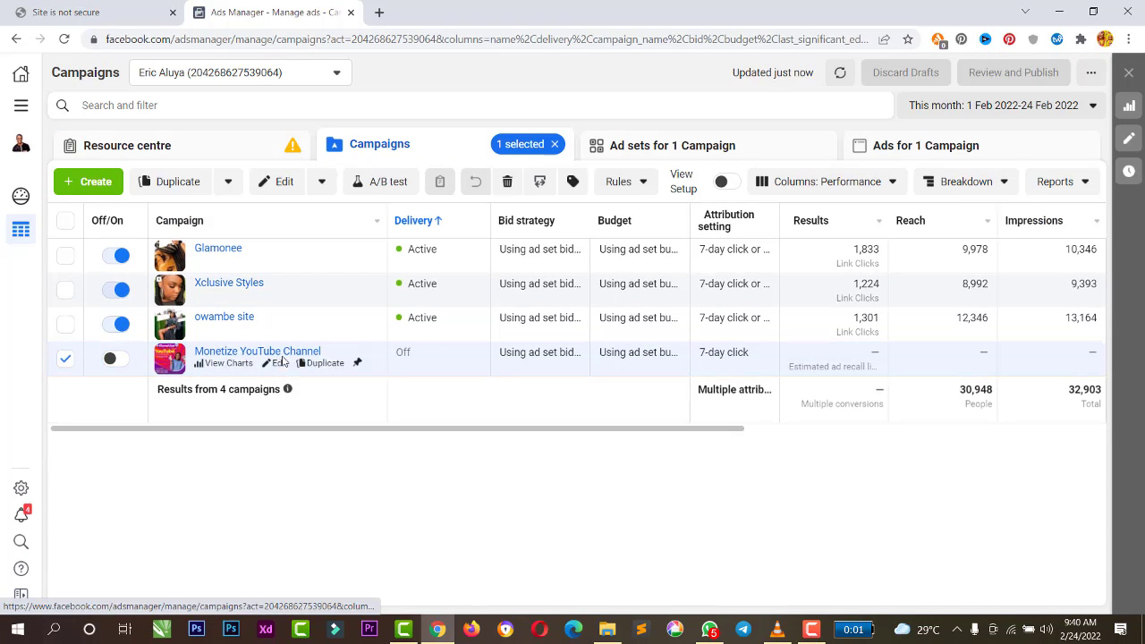
{"action": "mouse_move", "coordinate": [270, 364]}
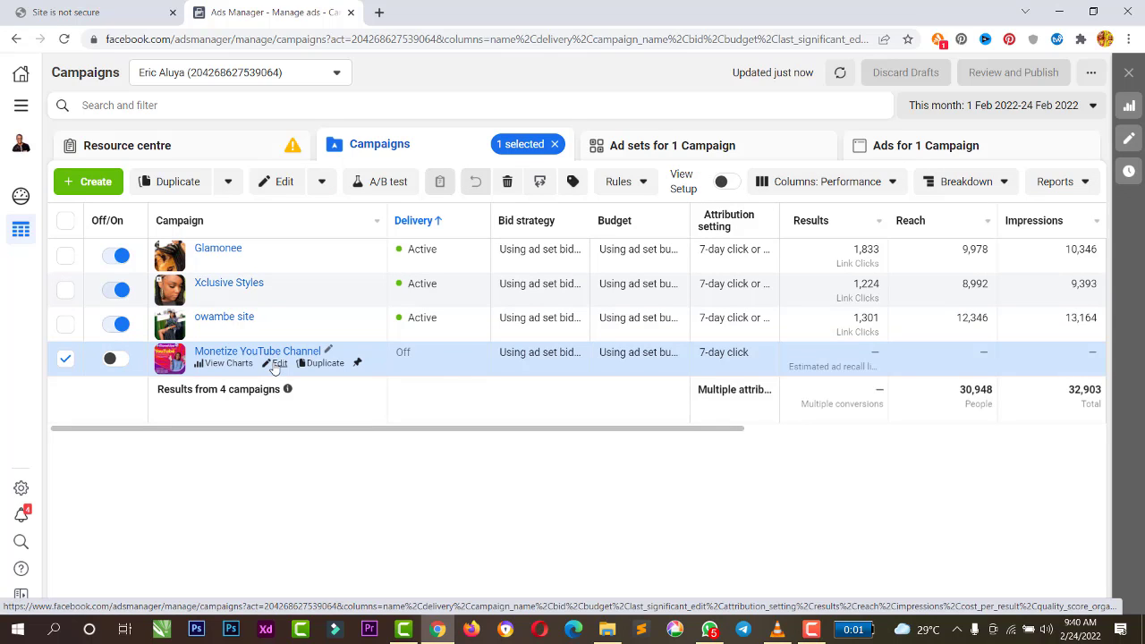
{"action": "left_click", "coordinate": [278, 365]}
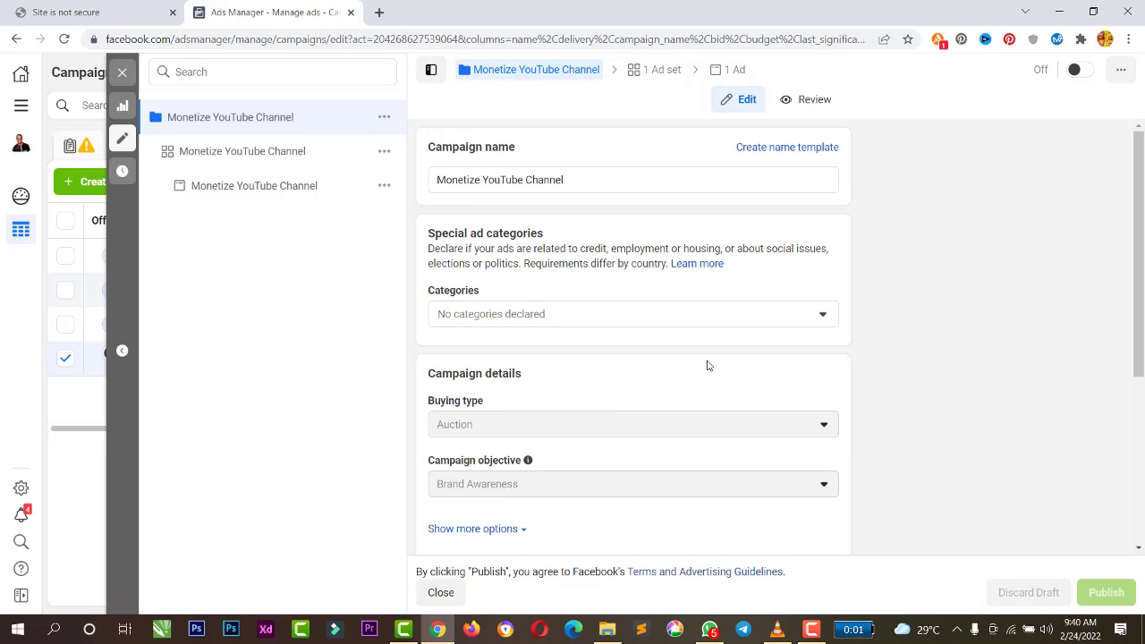
{"action": "scroll", "coordinate": [707, 365], "scroll_direction": "down", "scroll_amount": 3}
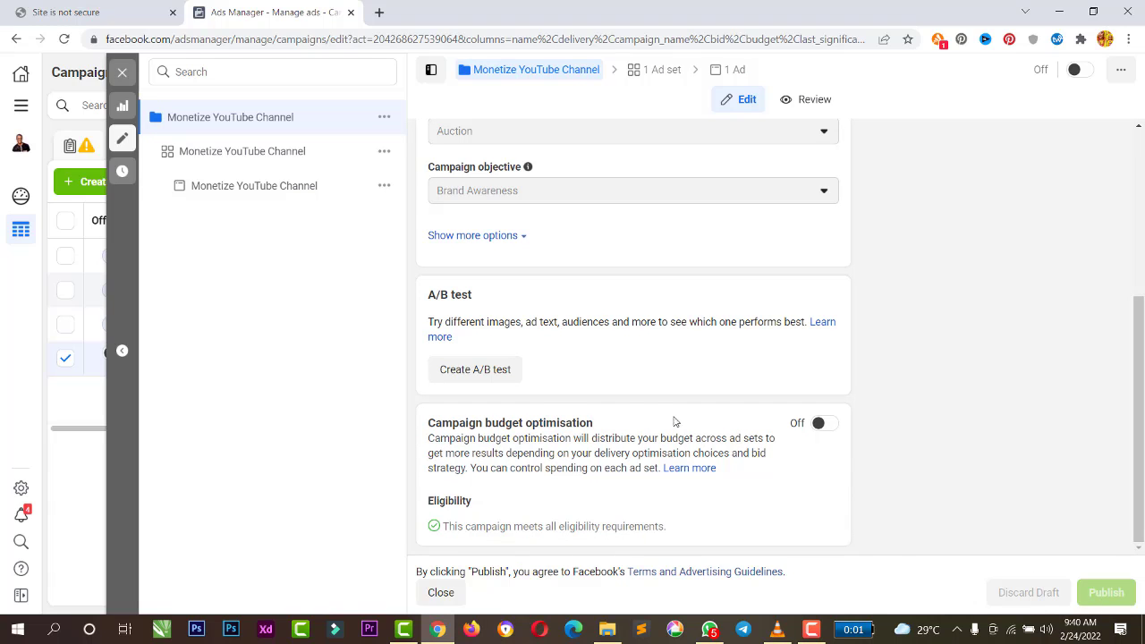
{"action": "scroll", "coordinate": [635, 342], "scroll_direction": "up", "scroll_amount": 3}
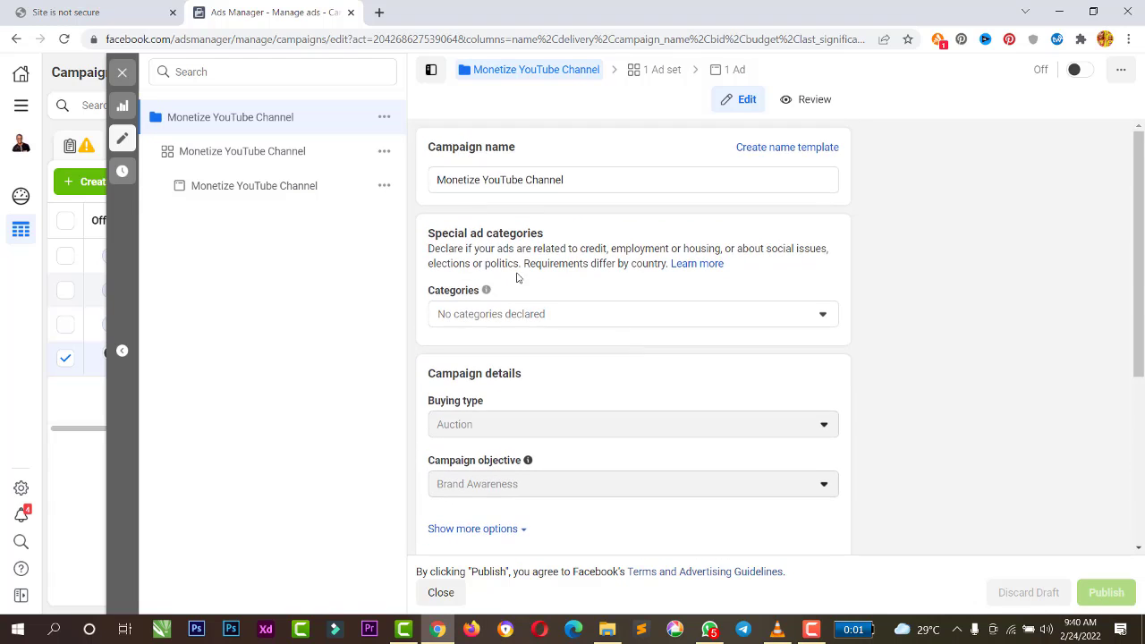
Review the campaign's ad set settings, then open its ad.
{"action": "left_click", "coordinate": [250, 152]}
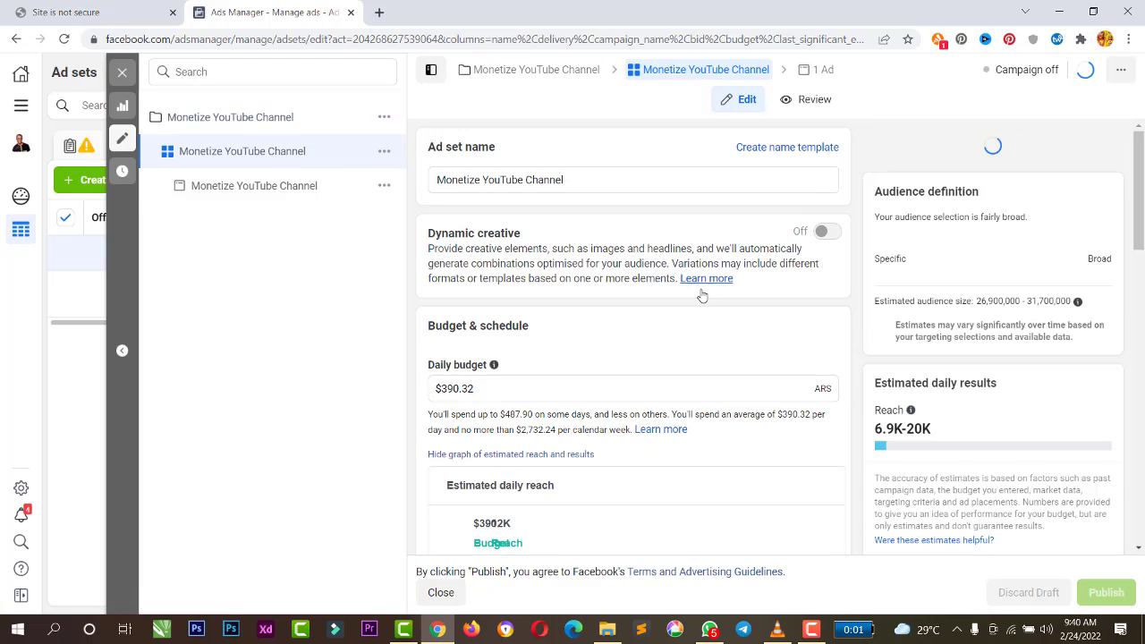
{"action": "scroll", "coordinate": [624, 386], "scroll_direction": "down", "scroll_amount": 5}
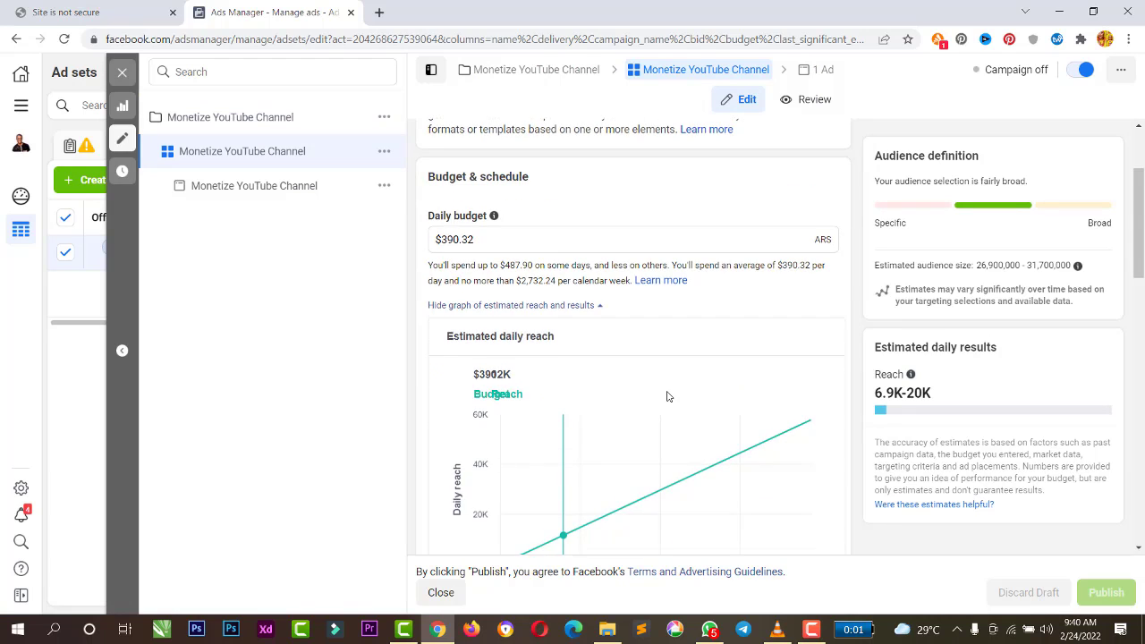
{"action": "scroll", "coordinate": [671, 396], "scroll_direction": "down", "scroll_amount": 1}
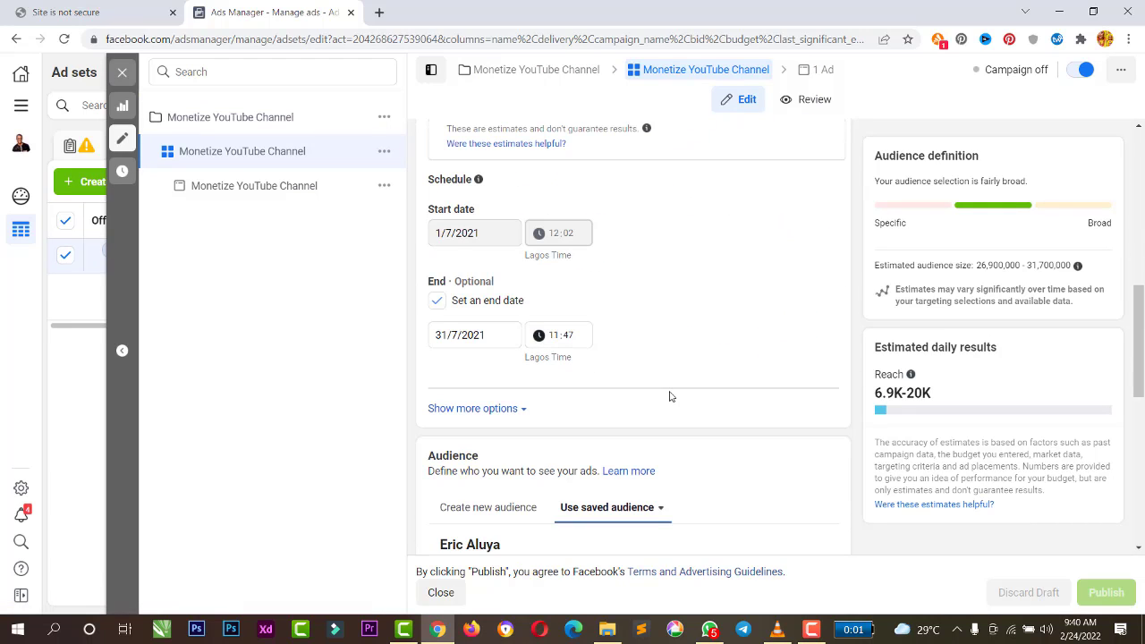
{"action": "scroll", "coordinate": [671, 397], "scroll_direction": "down", "scroll_amount": 2}
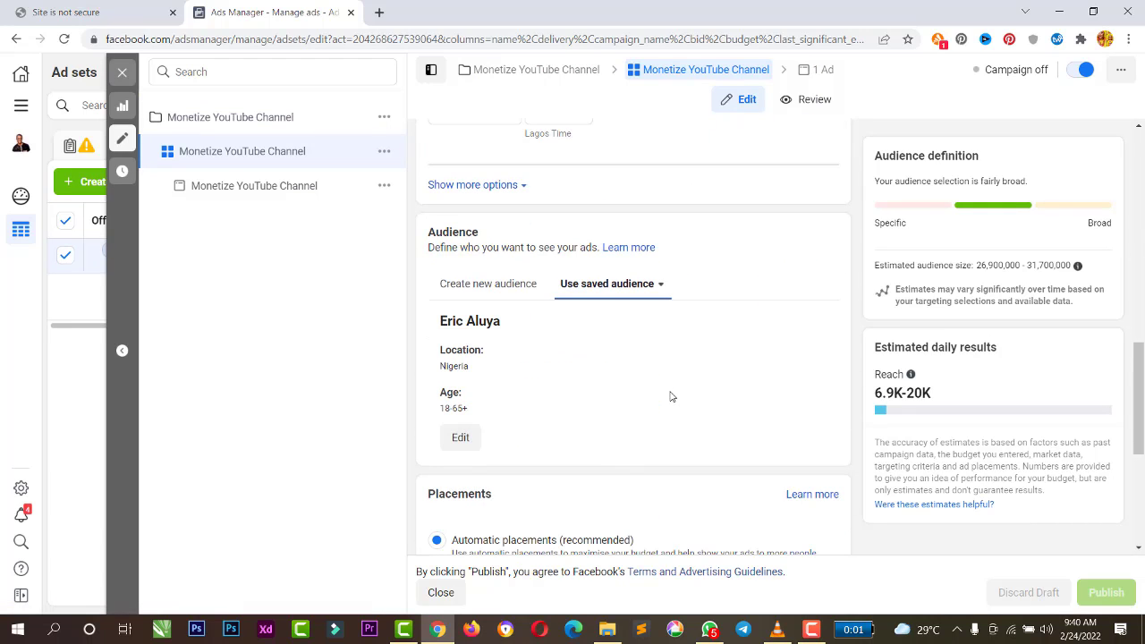
{"action": "scroll", "coordinate": [671, 396], "scroll_direction": "down", "scroll_amount": 3}
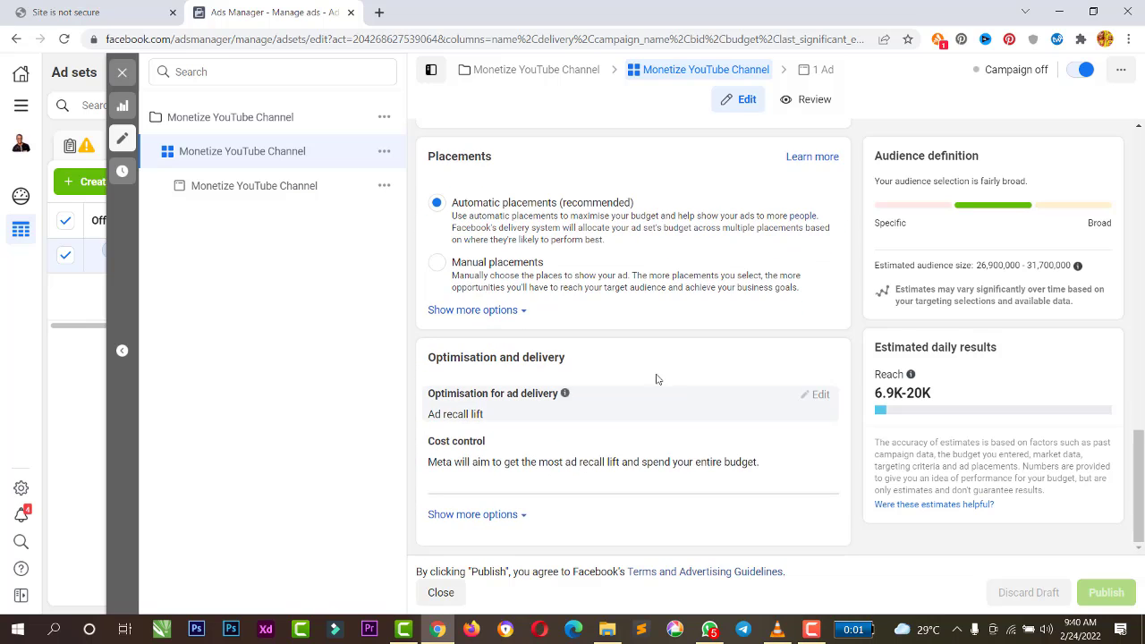
{"action": "left_click", "coordinate": [221, 187]}
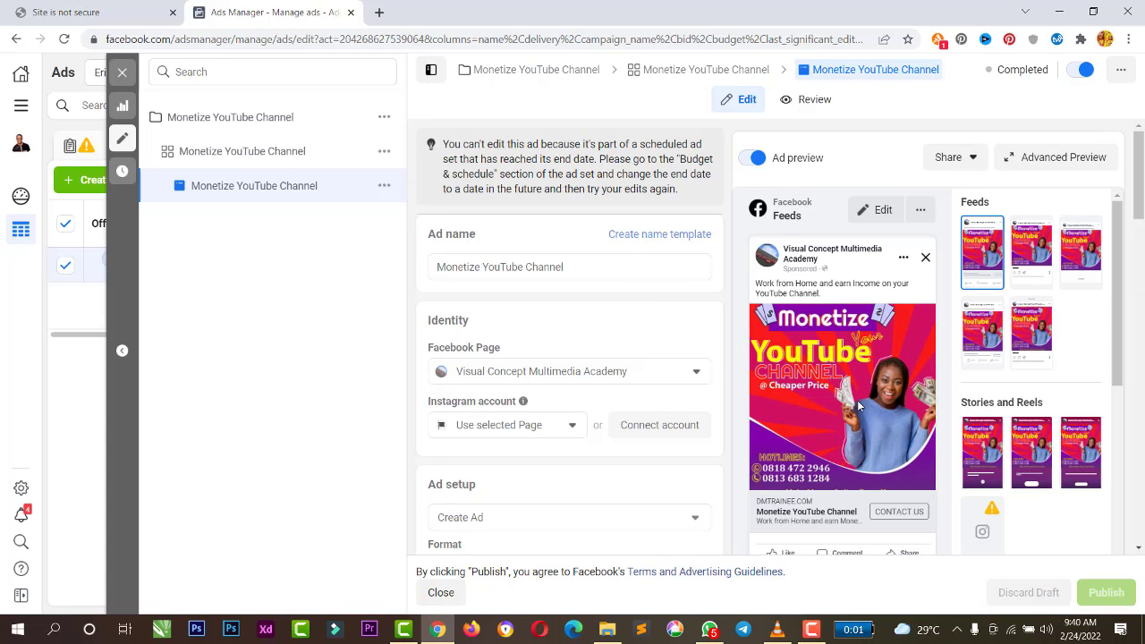
Review the ad image's recommended 9:16, 1:1 and 1.91:1 placement crops, then close the crop dialog unchanged.
{"action": "scroll", "coordinate": [555, 383], "scroll_direction": "down", "scroll_amount": 3}
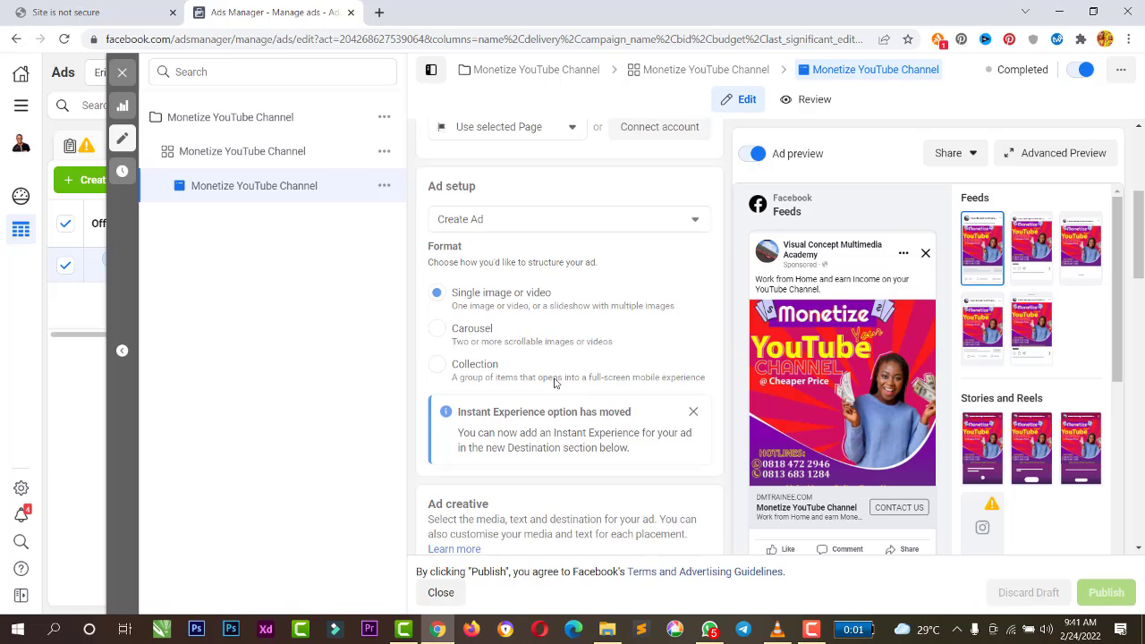
{"action": "scroll", "coordinate": [554, 383], "scroll_direction": "down", "scroll_amount": 3}
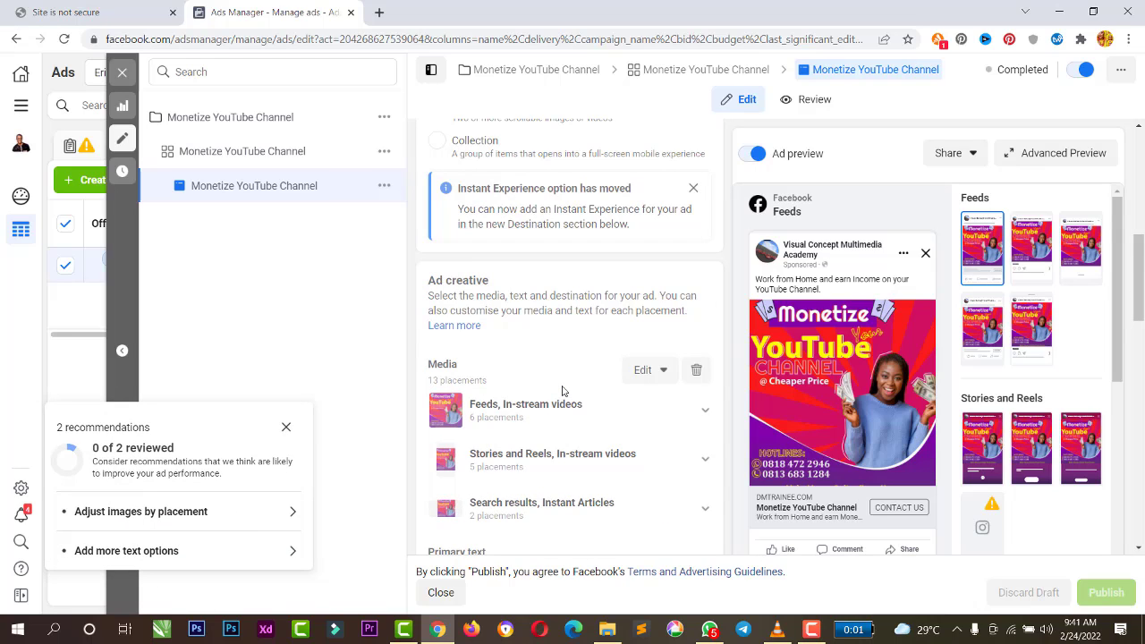
{"action": "left_click", "coordinate": [182, 514]}
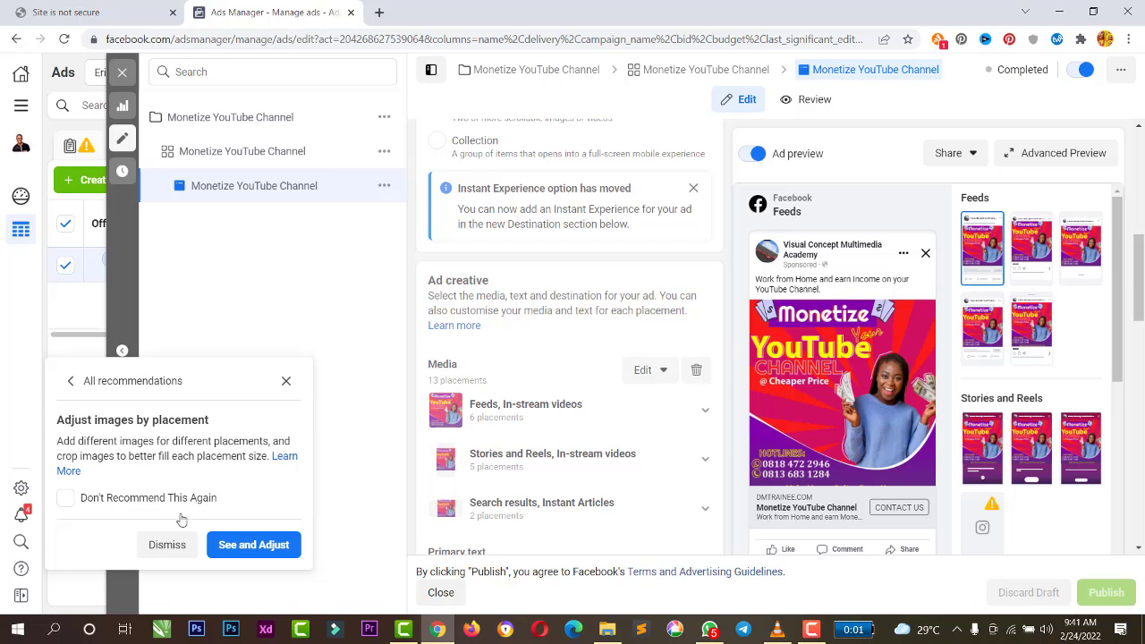
{"action": "left_click", "coordinate": [255, 544]}
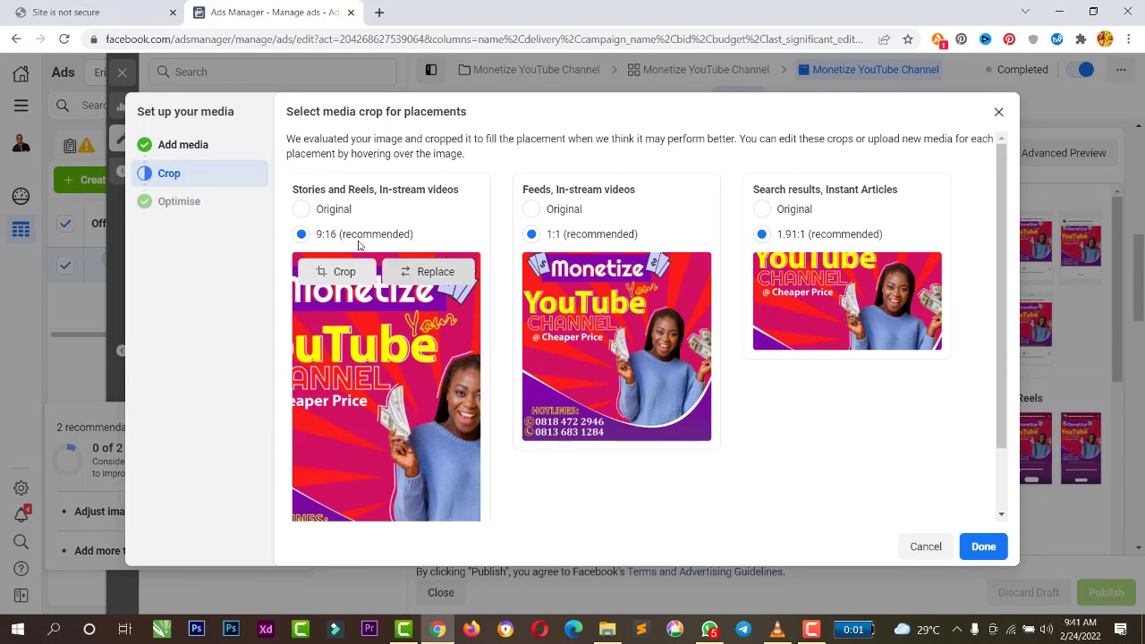
{"action": "scroll", "coordinate": [614, 463], "scroll_direction": "down", "scroll_amount": 1}
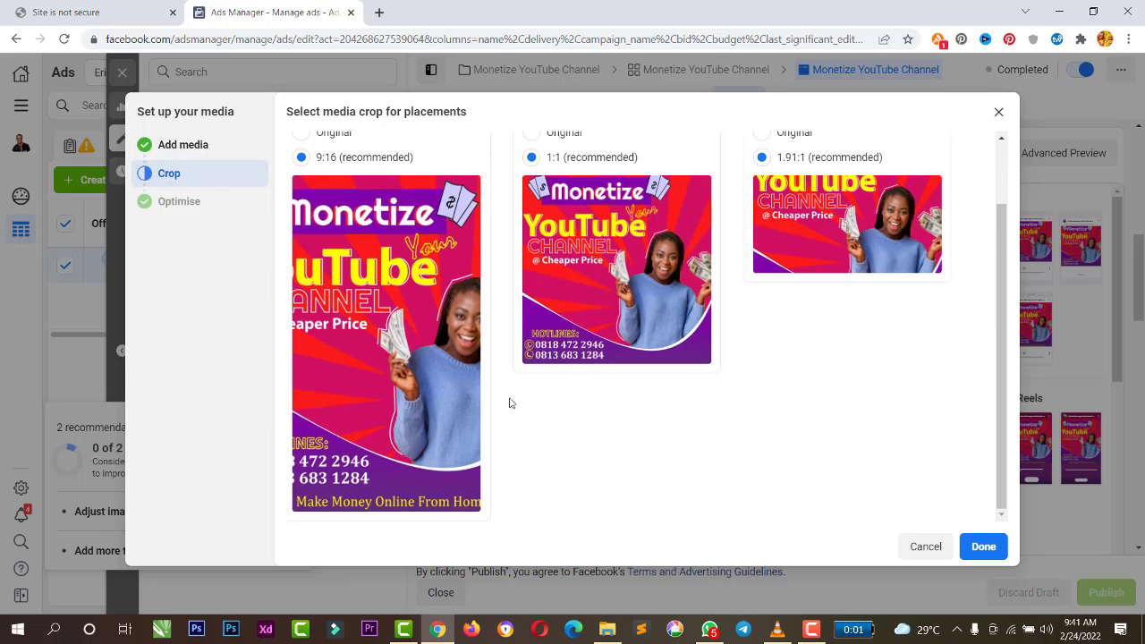
{"action": "scroll", "coordinate": [511, 402], "scroll_direction": "up", "scroll_amount": 1}
{"action": "scroll", "coordinate": [417, 373], "scroll_direction": "up", "scroll_amount": 1}
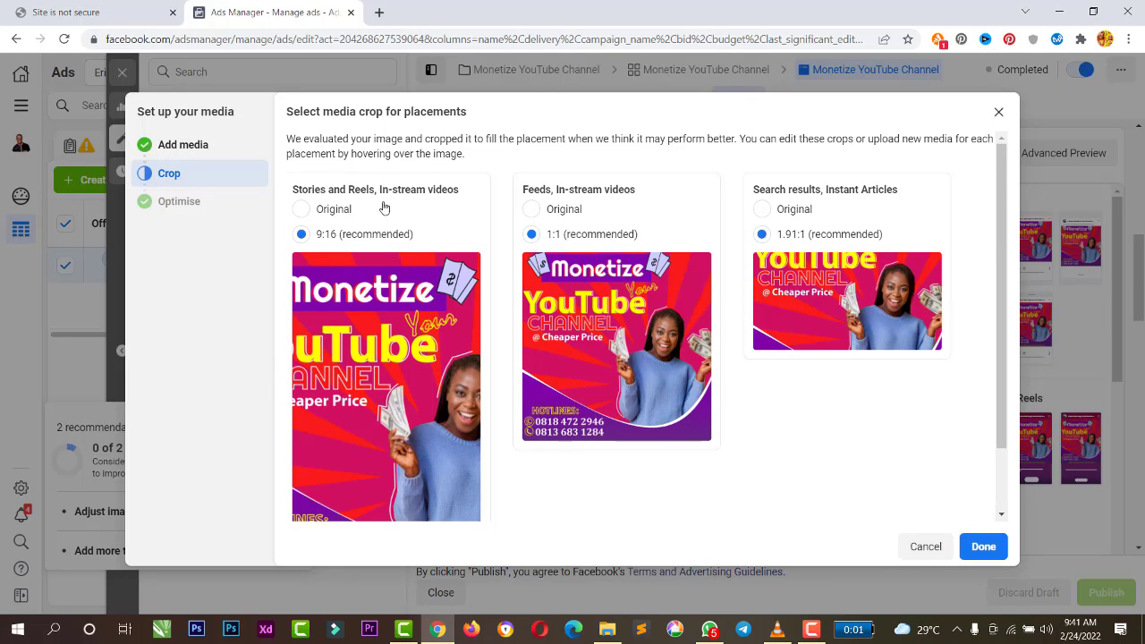
{"action": "left_click", "coordinate": [1000, 113]}
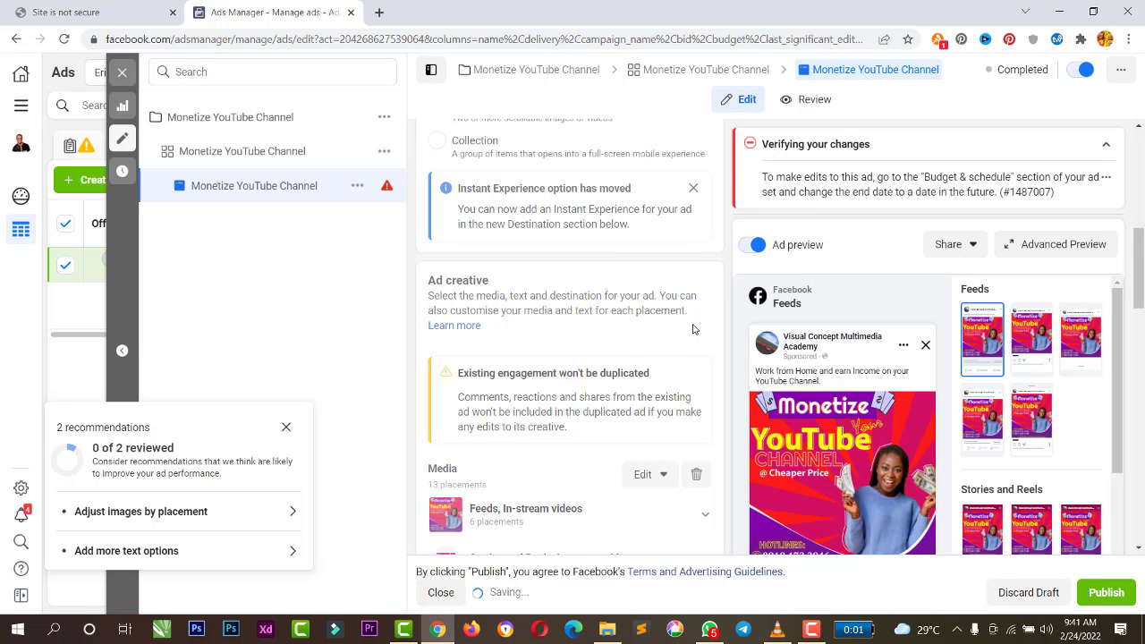
Collapse the error summary and discard the ad's unpublished draft edits.
{"action": "scroll", "coordinate": [599, 335], "scroll_direction": "up", "scroll_amount": 4}
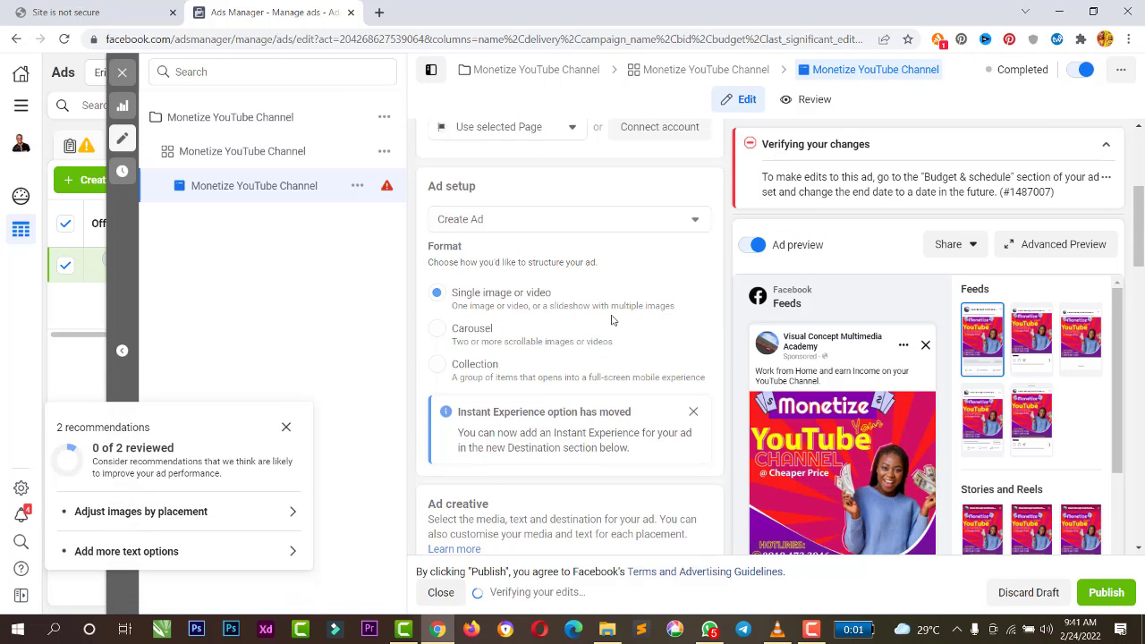
{"action": "scroll", "coordinate": [613, 315], "scroll_direction": "down", "scroll_amount": 2}
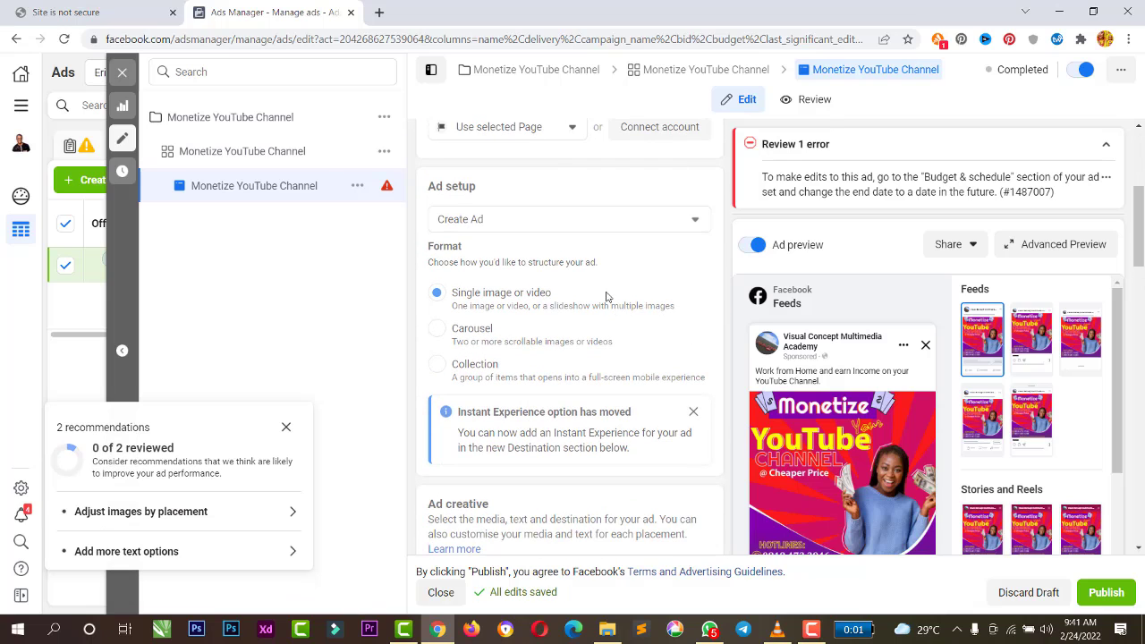
{"action": "triple_click", "coordinate": [578, 311]}
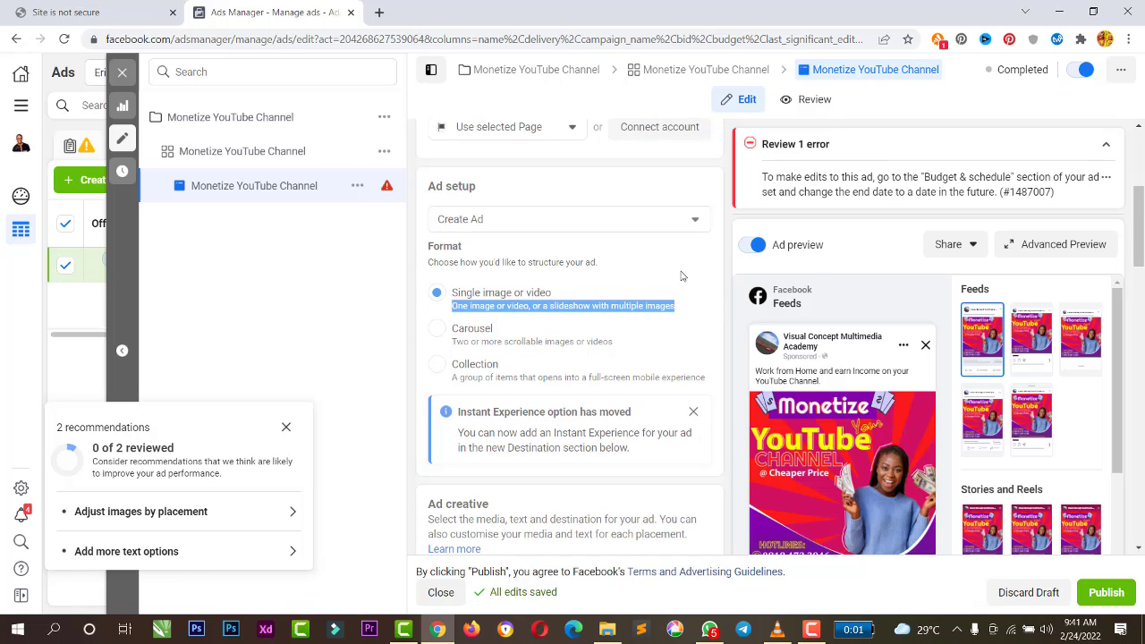
{"action": "left_click", "coordinate": [1109, 148]}
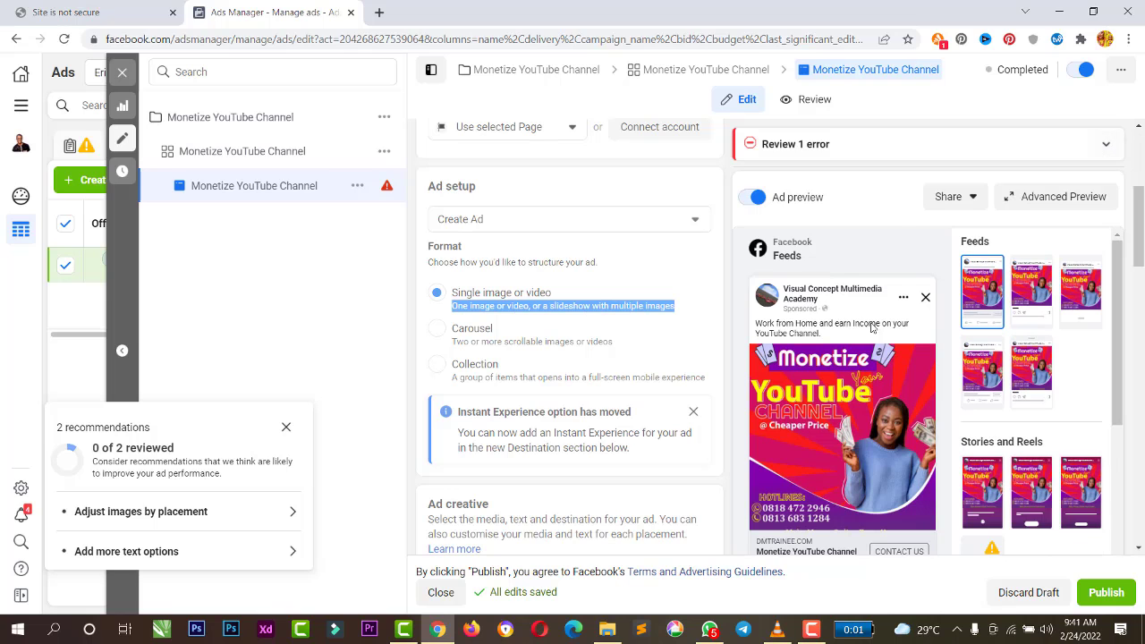
{"action": "left_click", "coordinate": [1034, 593]}
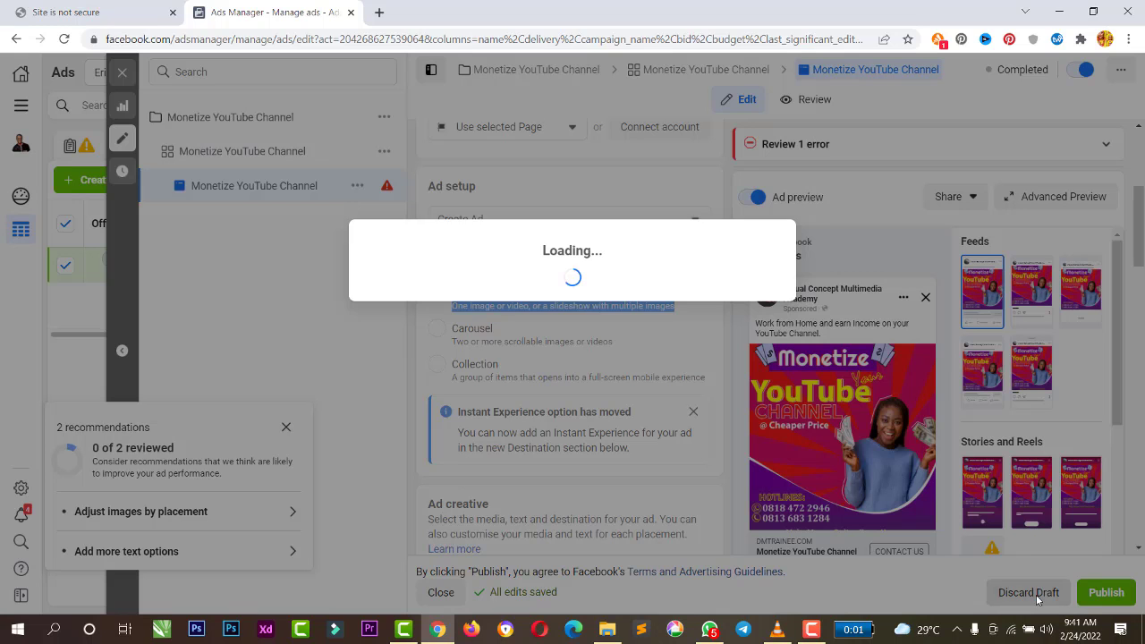
{"action": "left_click", "coordinate": [694, 281]}
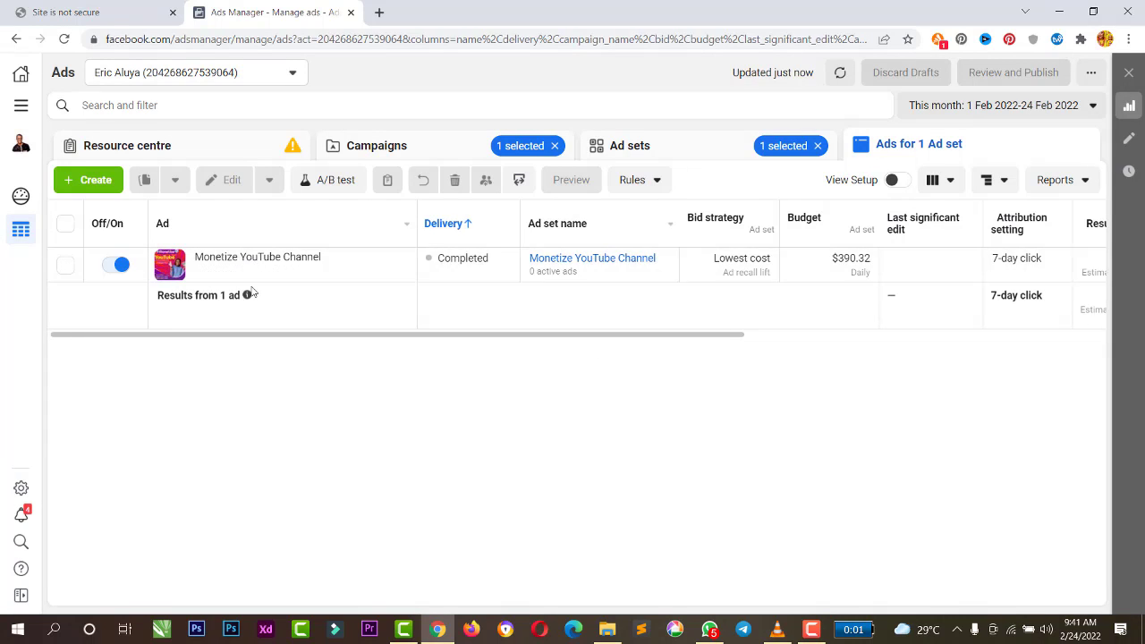
Open the Monetize YouTube Channel ad's editor, then close it back to the ads list.
{"action": "mouse_move", "coordinate": [299, 275]}
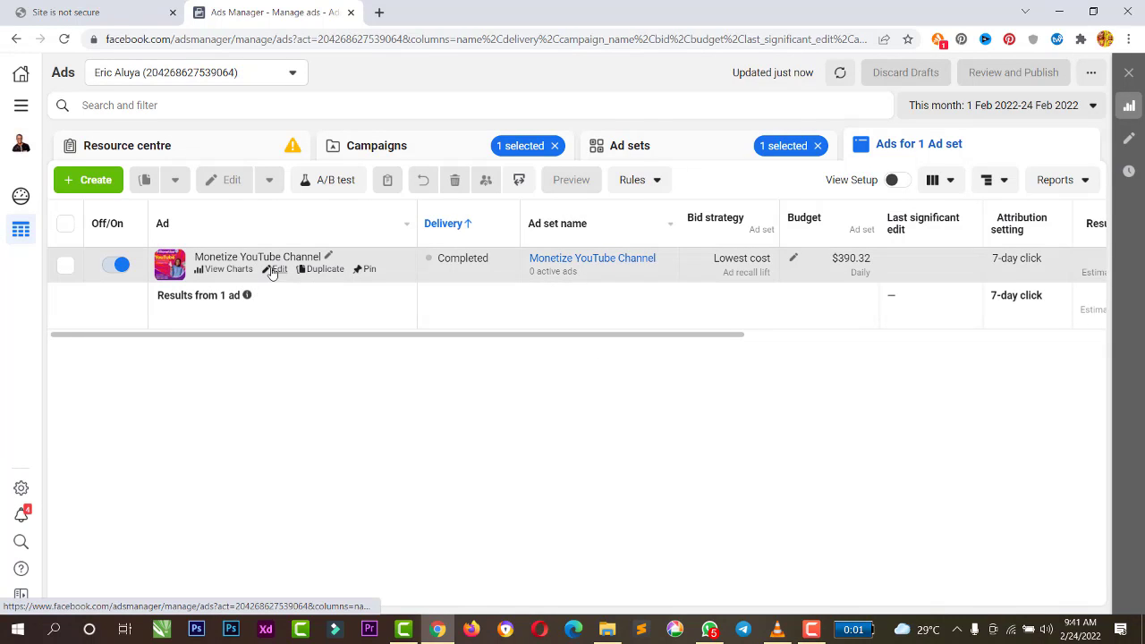
{"action": "left_click", "coordinate": [273, 270]}
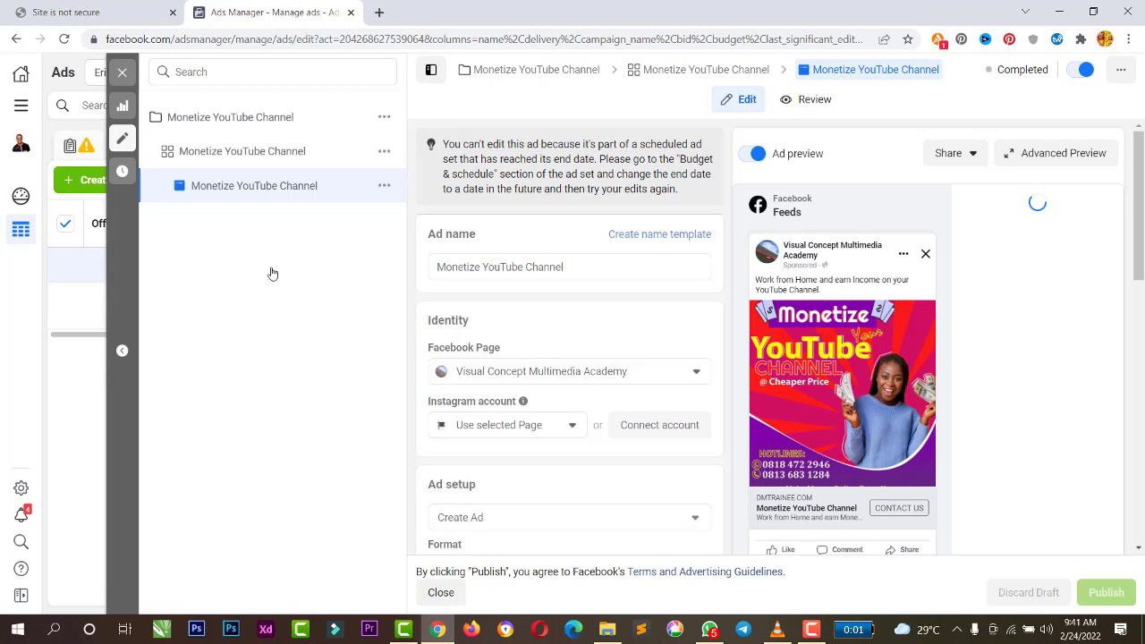
{"action": "left_click", "coordinate": [123, 72]}
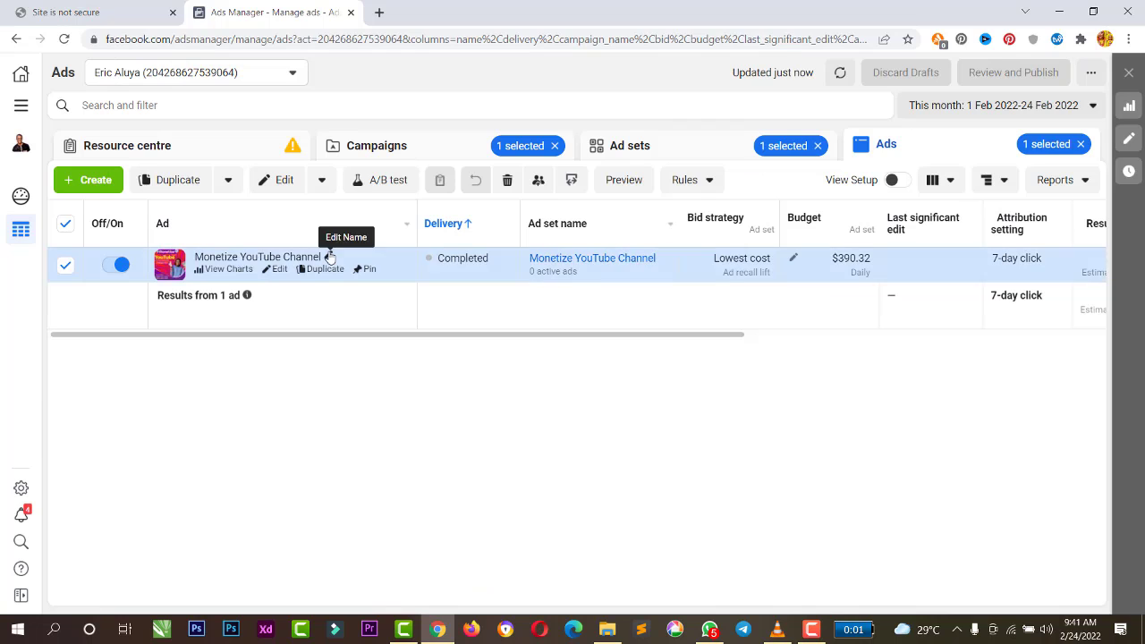
Cancel the ad's name edit, sort the ads by name, and reopen the ad's editing panel.
{"action": "left_click", "coordinate": [327, 257]}
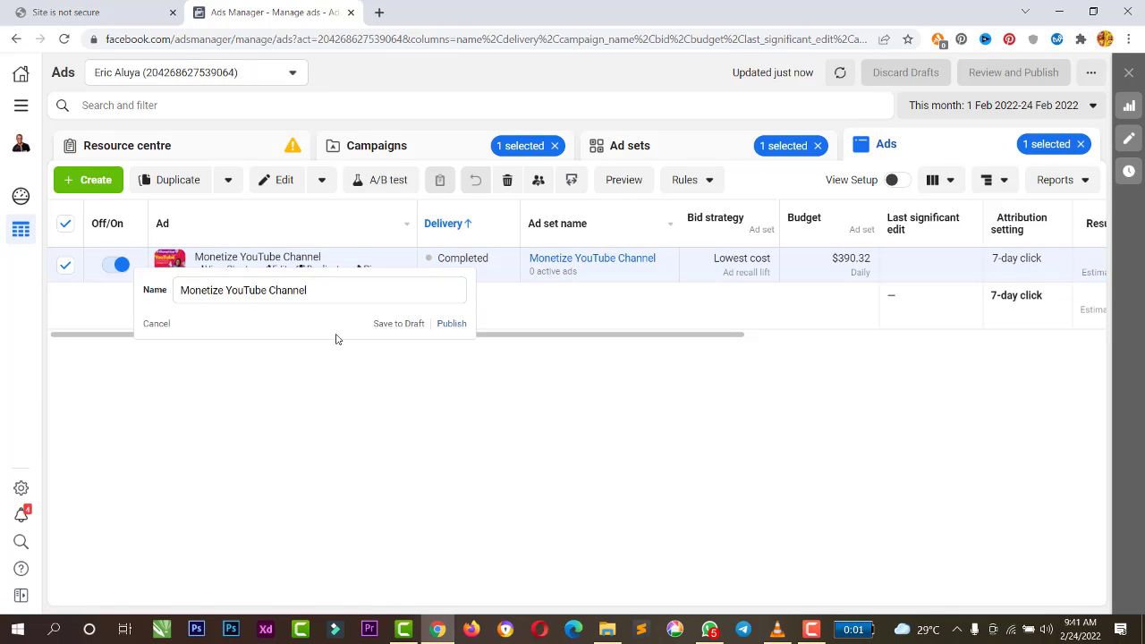
{"action": "left_click", "coordinate": [315, 231]}
{"action": "left_click", "coordinate": [156, 324]}
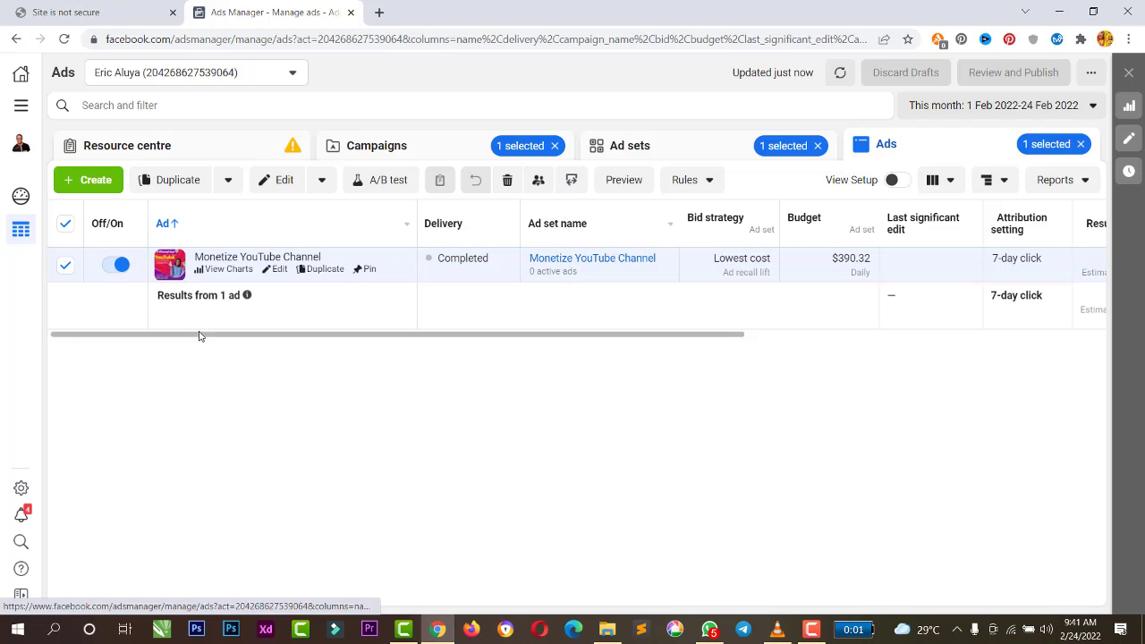
{"action": "left_click", "coordinate": [274, 269]}
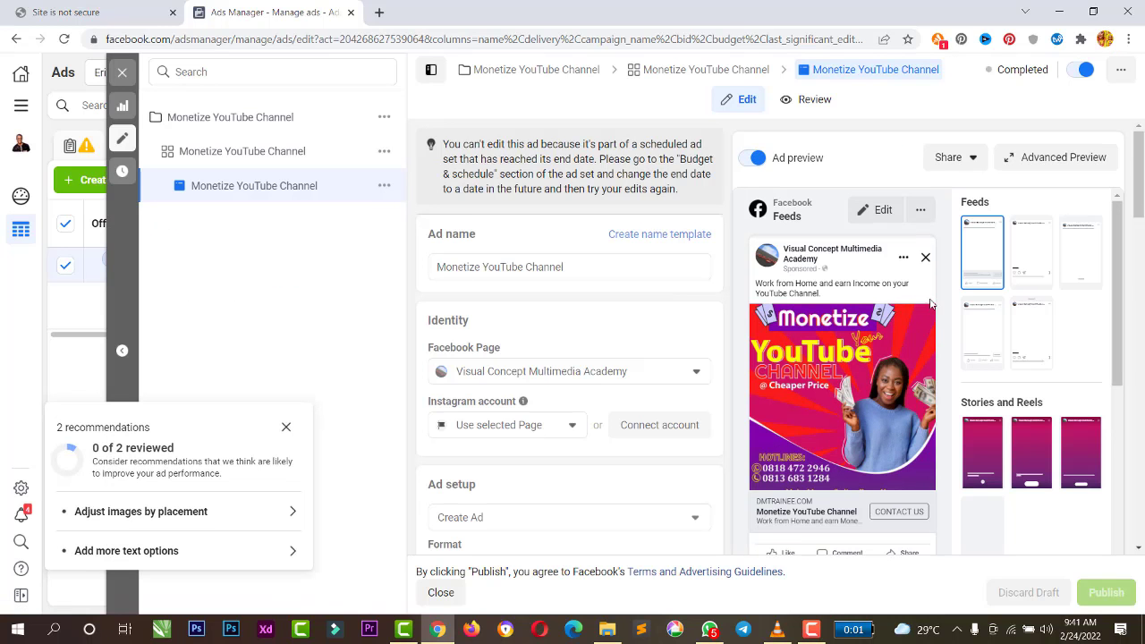
Swap the Feeds placement image for the YouTube Monetization picture from account images and save.
{"action": "left_click", "coordinate": [874, 212]}
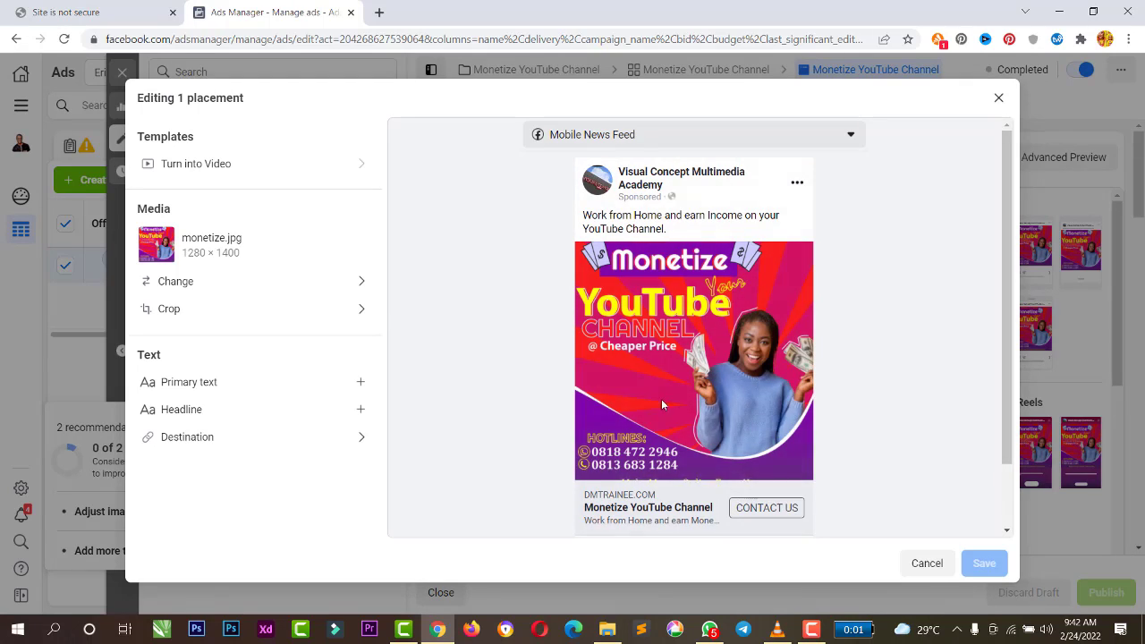
{"action": "left_click", "coordinate": [223, 287]}
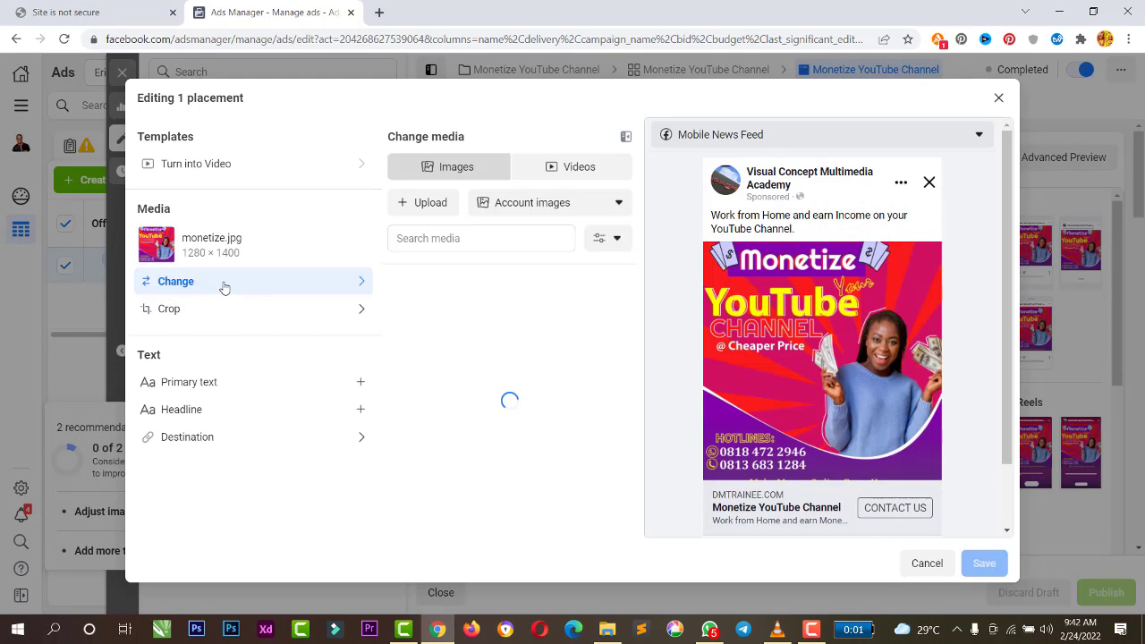
{"action": "left_click", "coordinate": [442, 213]}
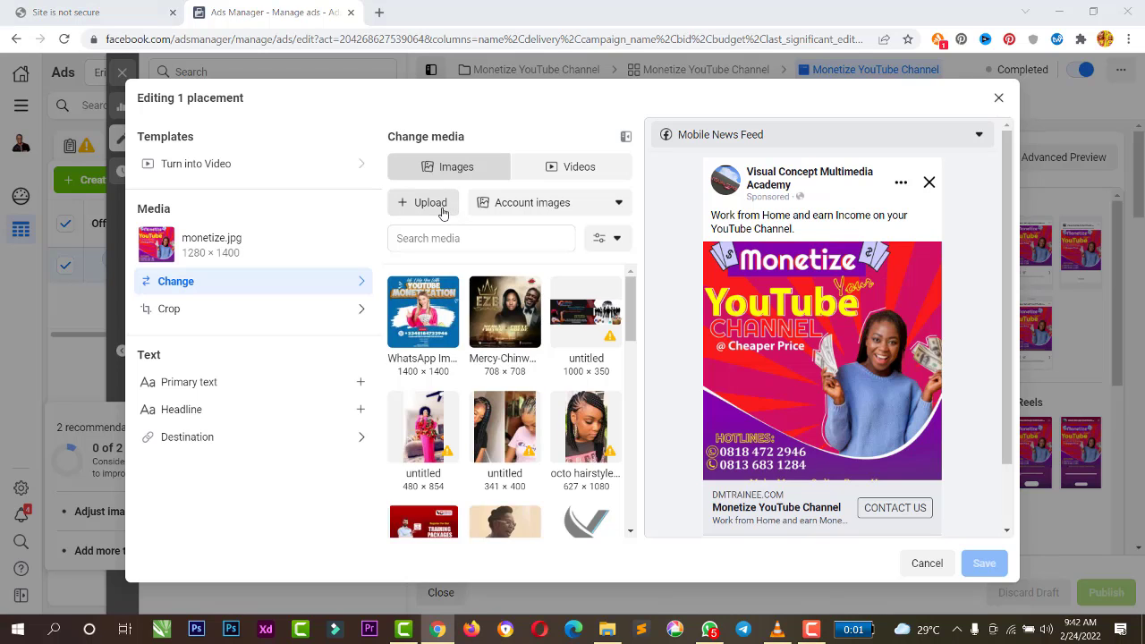
{"action": "left_click", "coordinate": [1079, 80]}
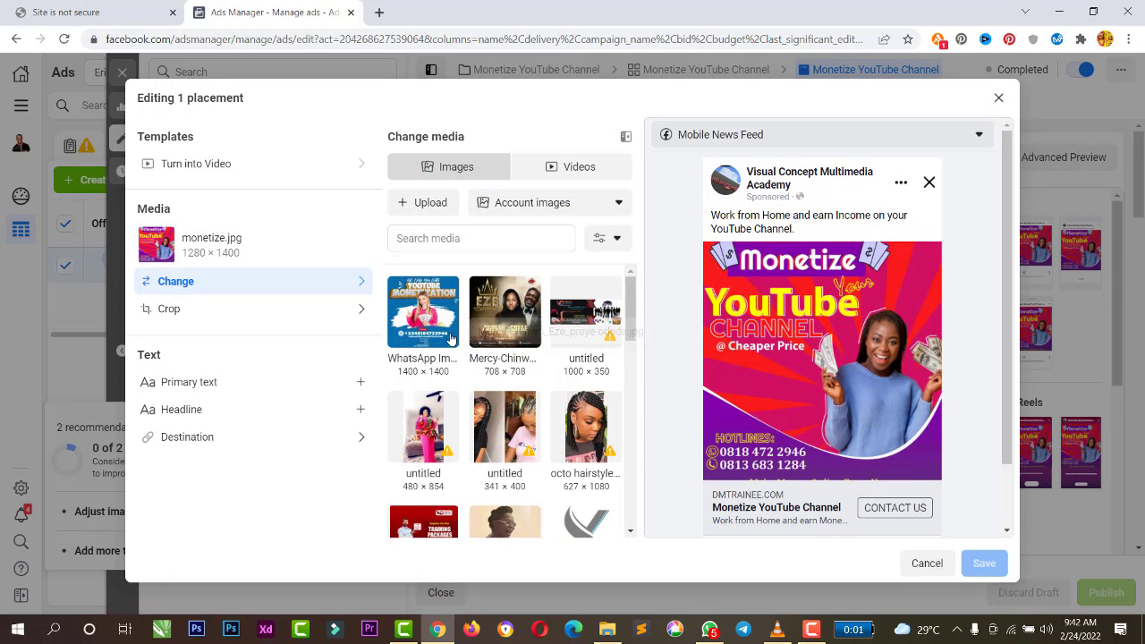
{"action": "left_click", "coordinate": [423, 312]}
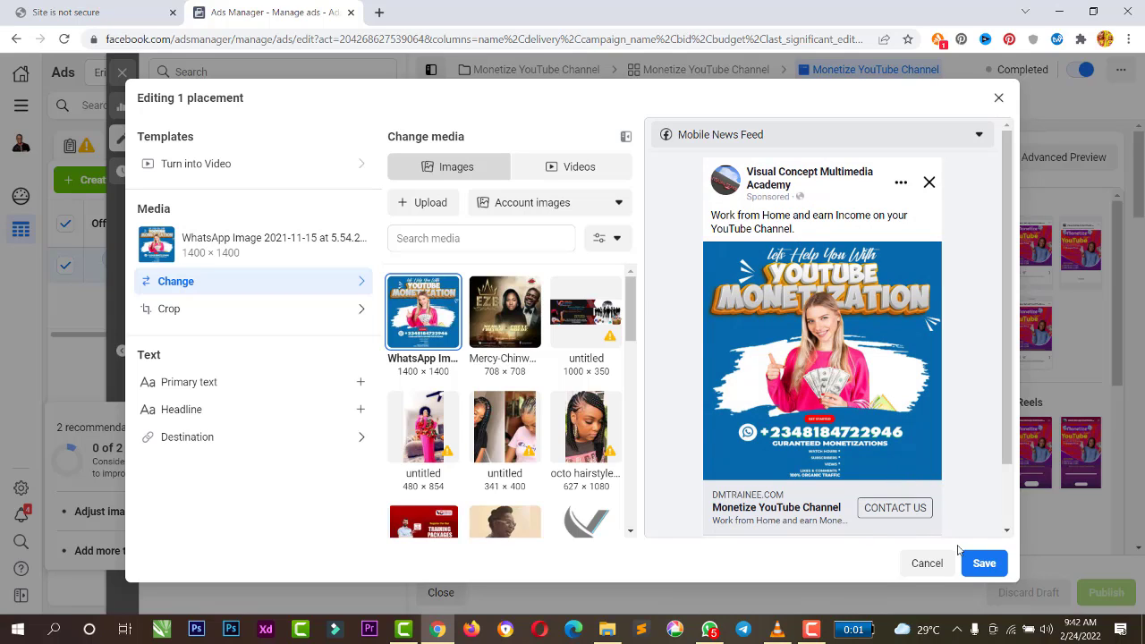
{"action": "left_click", "coordinate": [984, 565]}
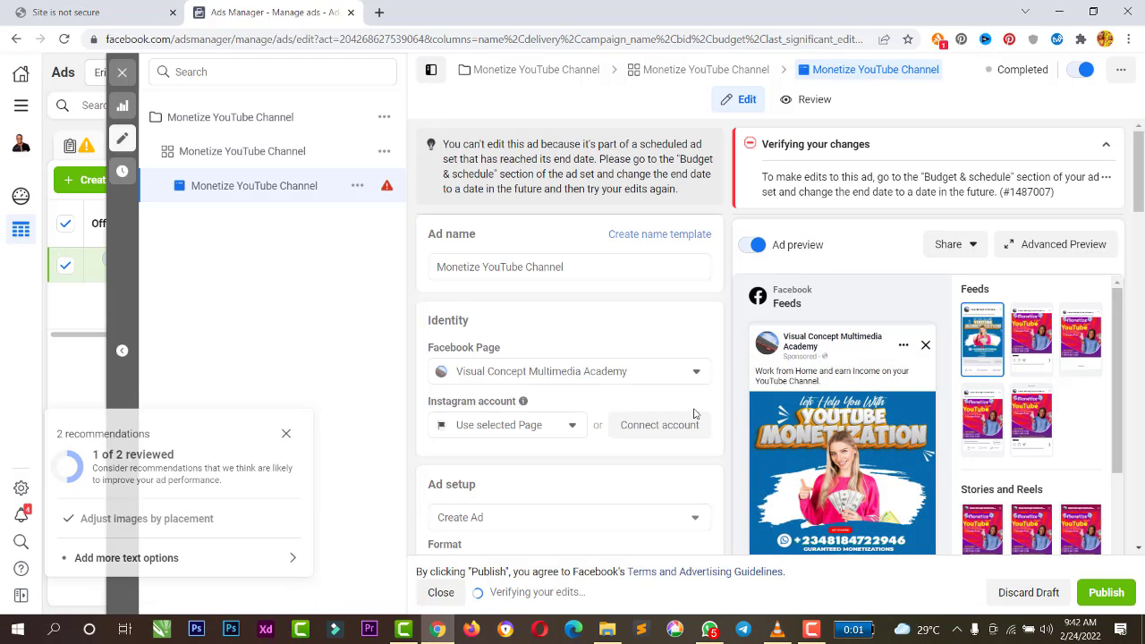
Show the text suggestions for the ad's primary text via Add more text options.
{"action": "left_click", "coordinate": [158, 552]}
{"action": "left_click", "coordinate": [224, 544]}
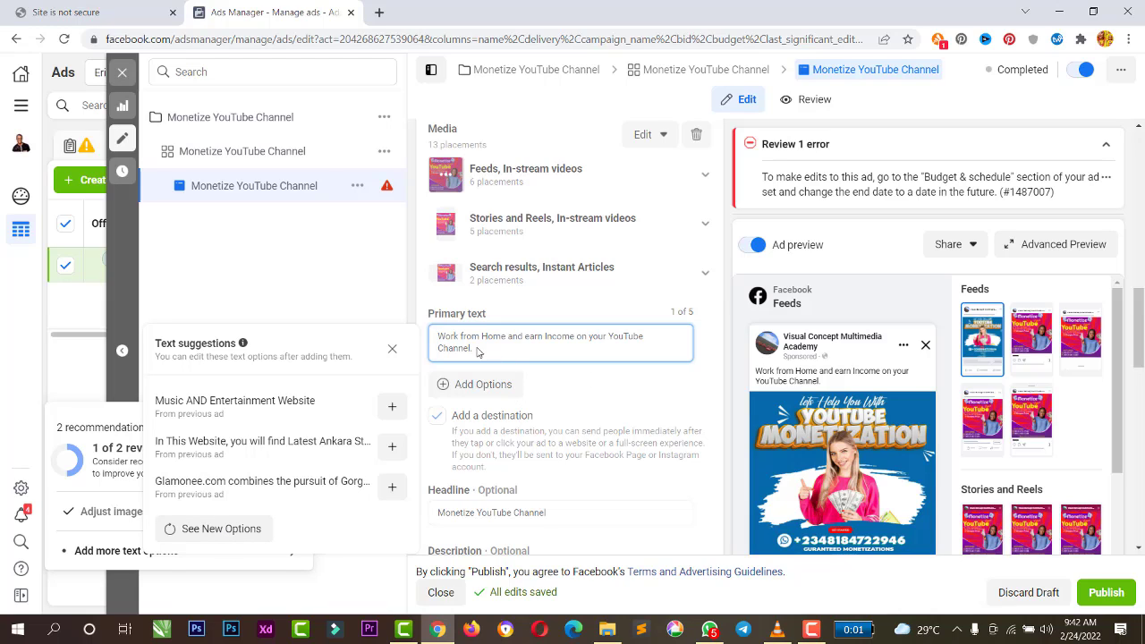
{"action": "key", "text": "Escape"}
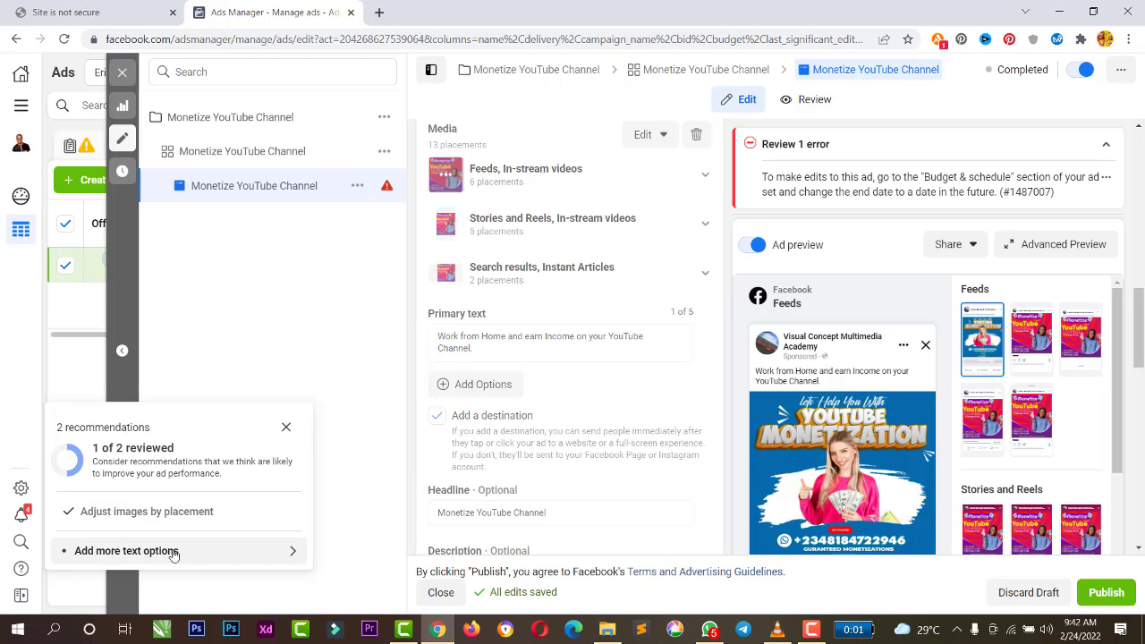
{"action": "left_click", "coordinate": [171, 551]}
{"action": "left_click", "coordinate": [238, 545]}
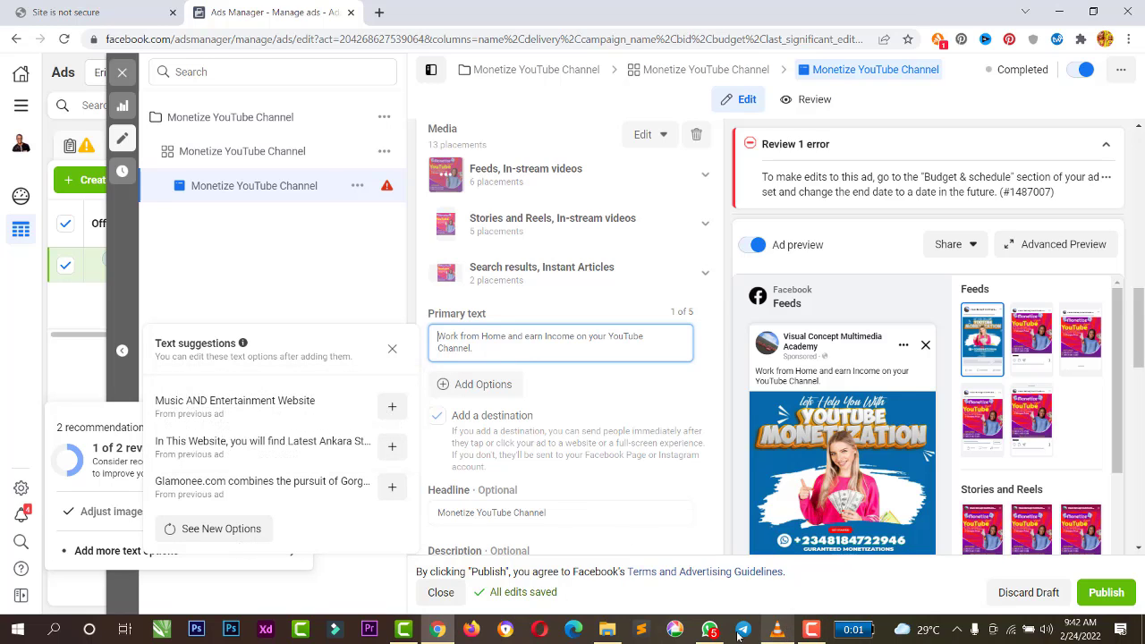
Copy the YouTube offer message from the WhatsApp chat and return to the ad editor.
{"action": "left_click", "coordinate": [709, 629]}
{"action": "right_click", "coordinate": [559, 350]}
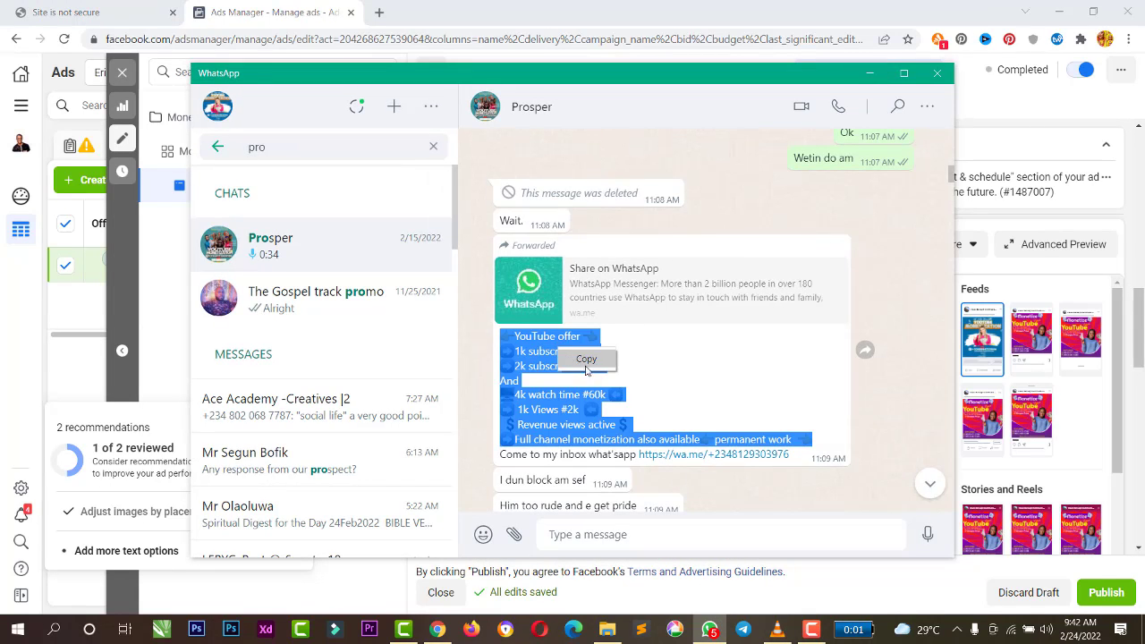
{"action": "left_click", "coordinate": [587, 359]}
{"action": "left_click", "coordinate": [869, 73]}
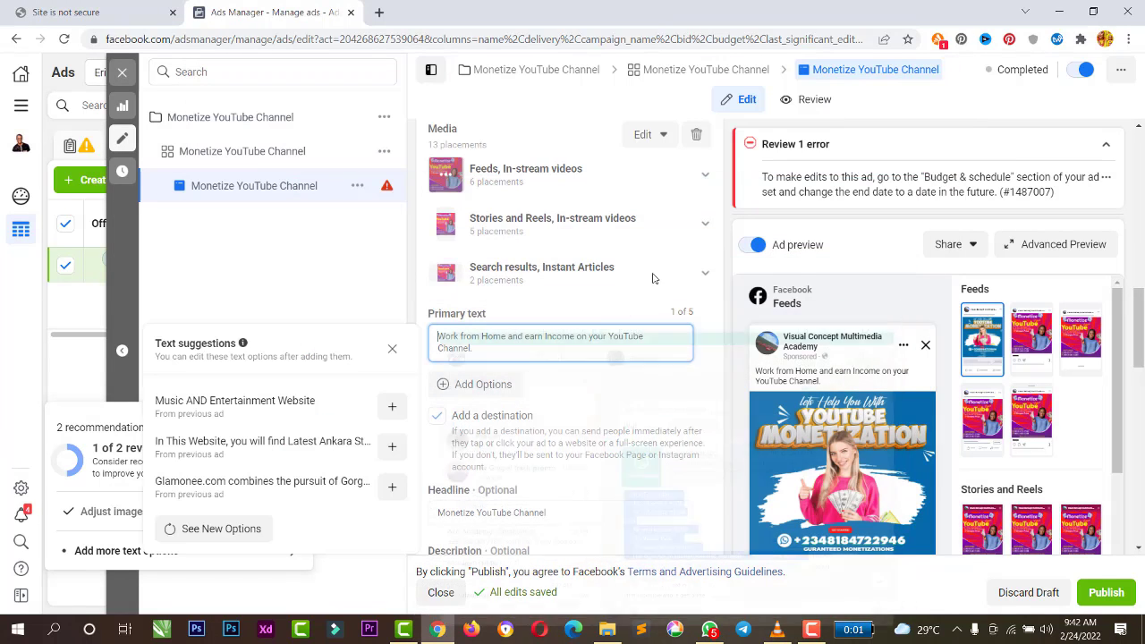
Paste the offer list as primary text, change #60k to #80k, and delete the 2k subscribe line.
{"action": "key", "text": "ctrl+a"}
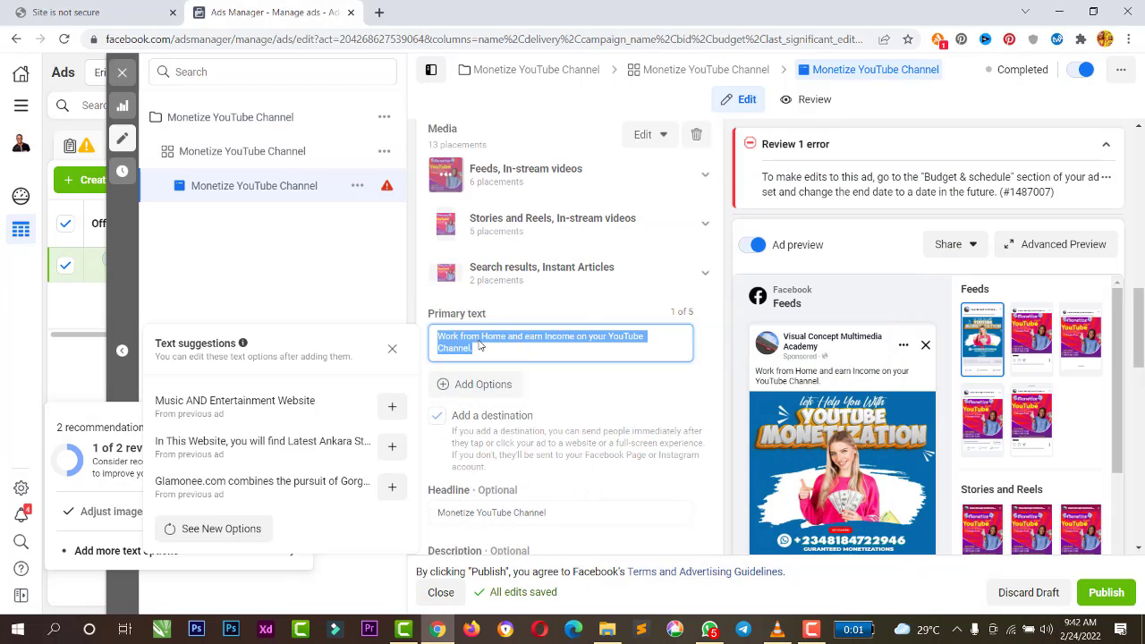
{"action": "key", "text": "ctrl+v"}
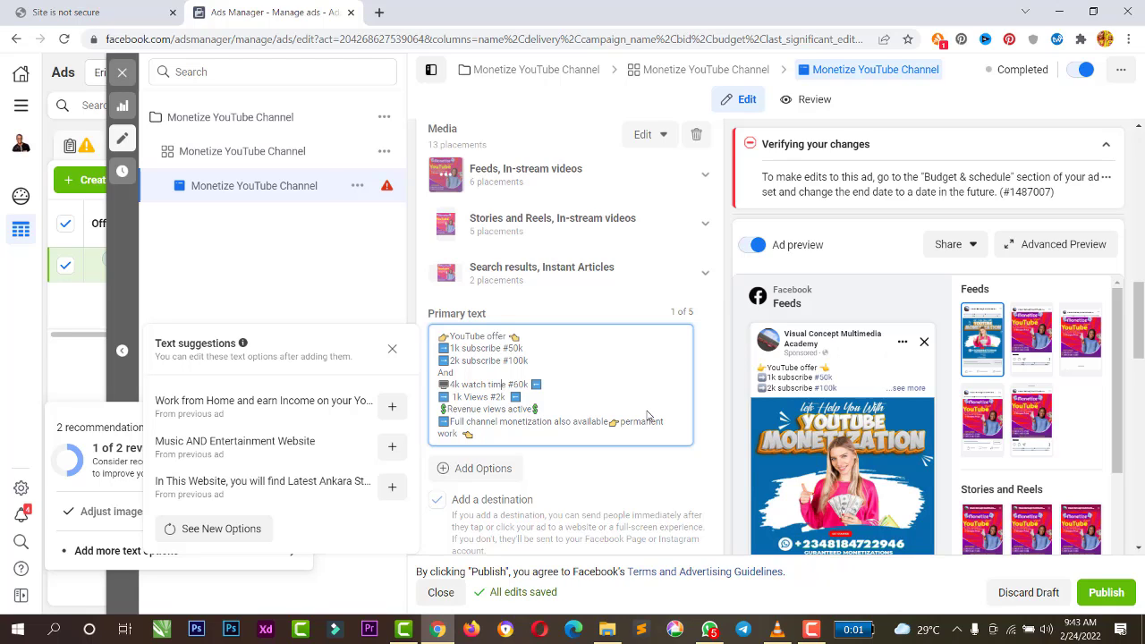
{"action": "key", "text": "BackSpace"}
{"action": "key", "text": "BackSpace"}
{"action": "type", "text": "80"}
{"action": "key", "text": "BackSpace"}
{"action": "key", "text": "BackSpace"}
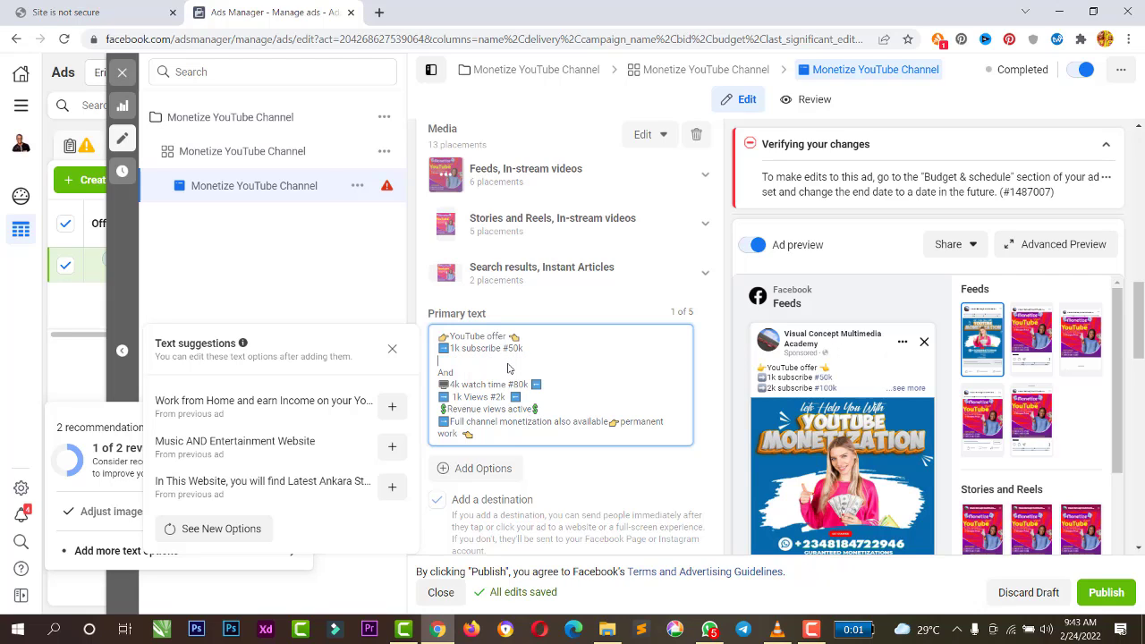
{"action": "key", "text": "BackSpace"}
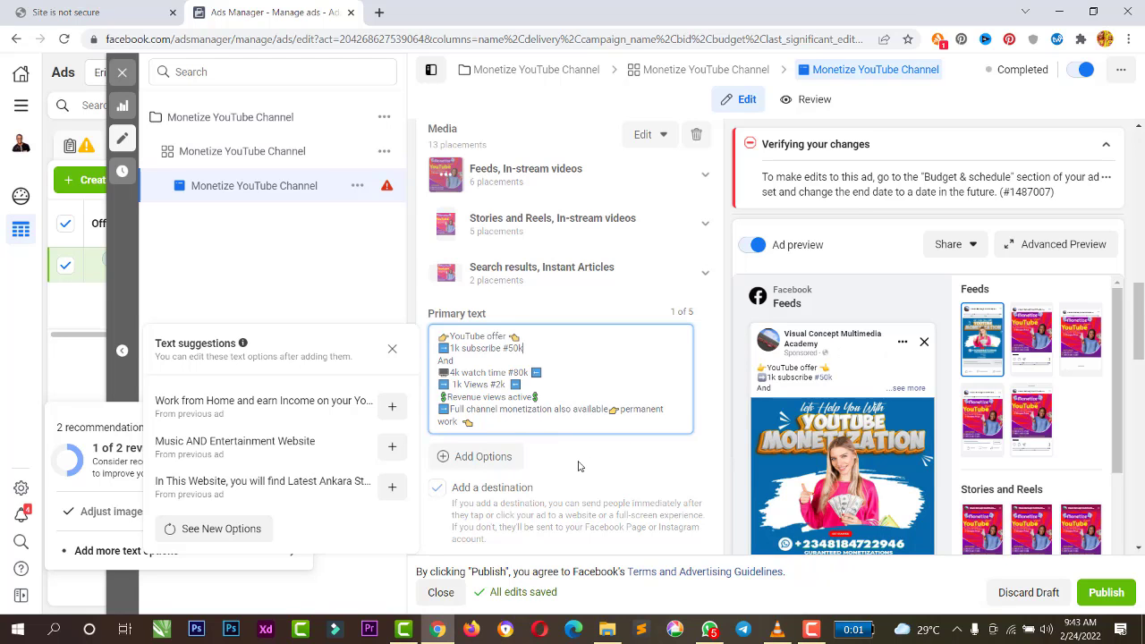
{"action": "scroll", "coordinate": [578, 467], "scroll_direction": "down", "scroll_amount": 6}
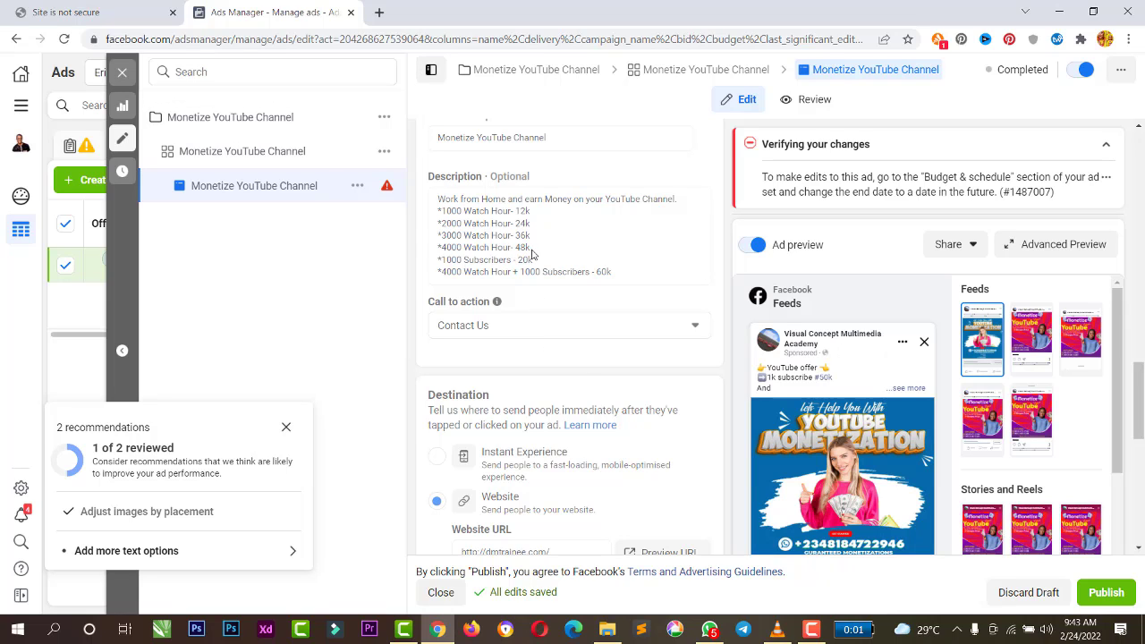
{"action": "scroll", "coordinate": [581, 322], "scroll_direction": "down", "scroll_amount": 2}
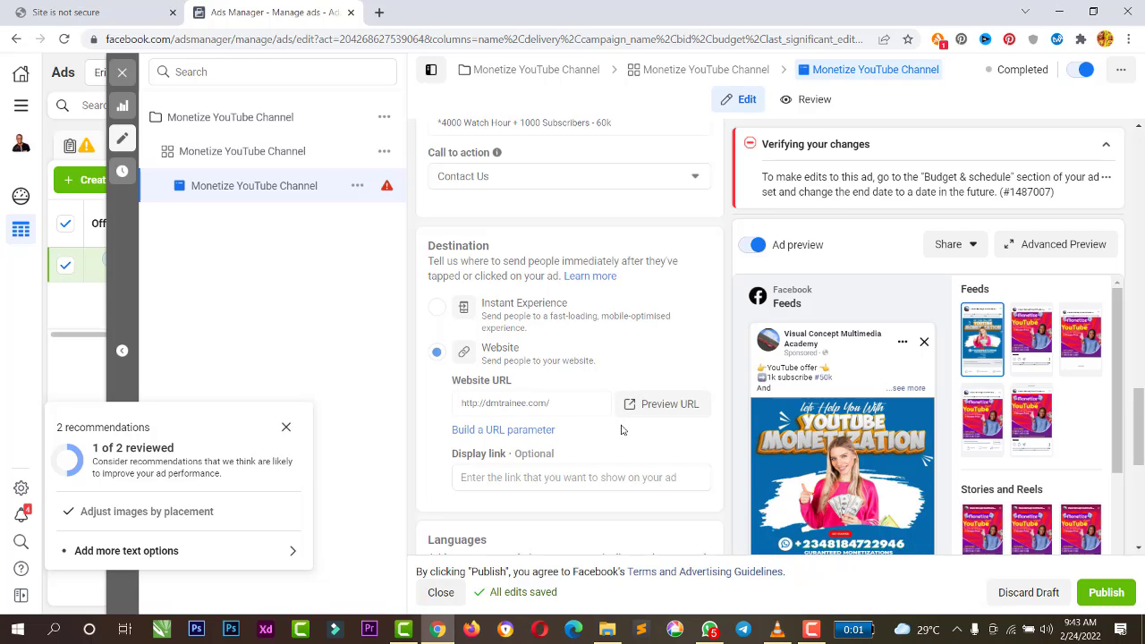
{"action": "scroll", "coordinate": [519, 295], "scroll_direction": "up", "scroll_amount": 2}
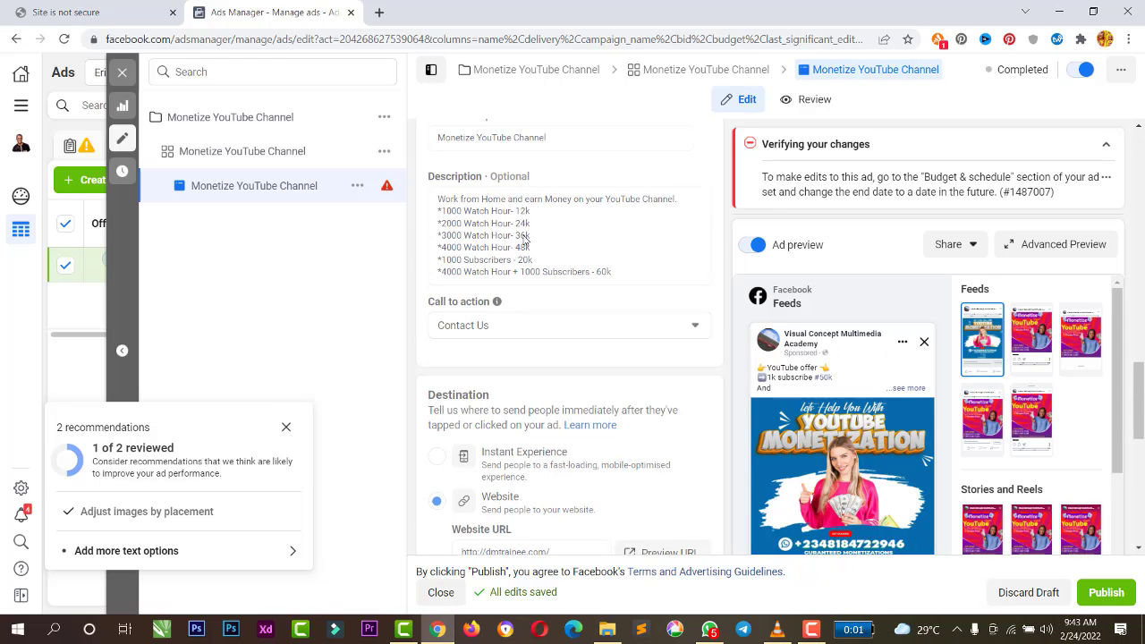
{"action": "scroll", "coordinate": [526, 238], "scroll_direction": "up", "scroll_amount": 1}
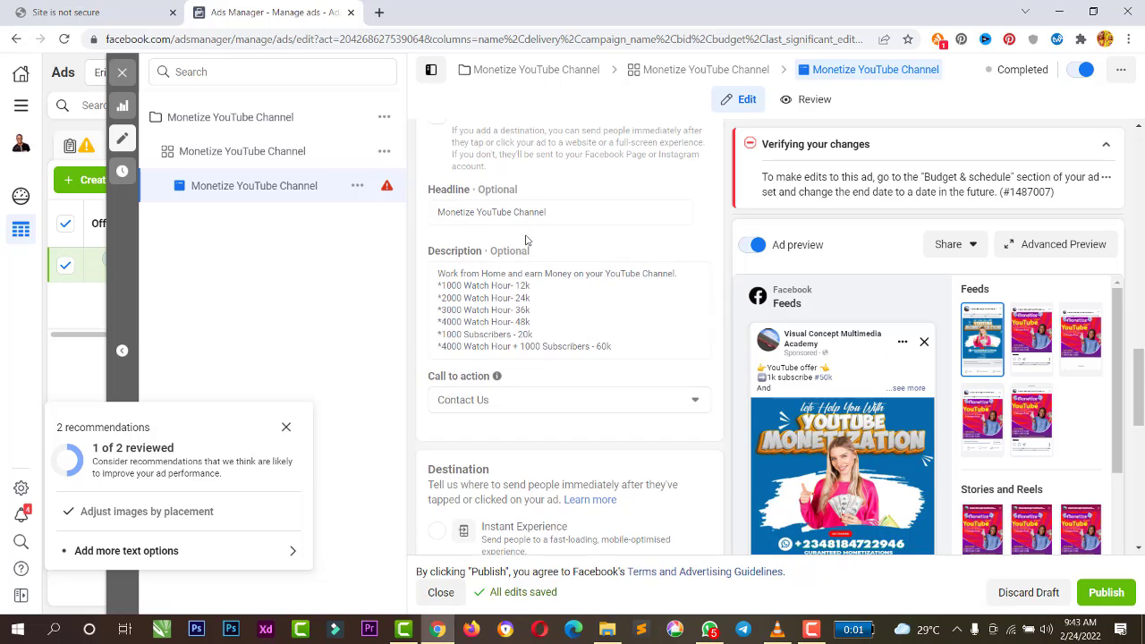
{"action": "left_click", "coordinate": [136, 553]}
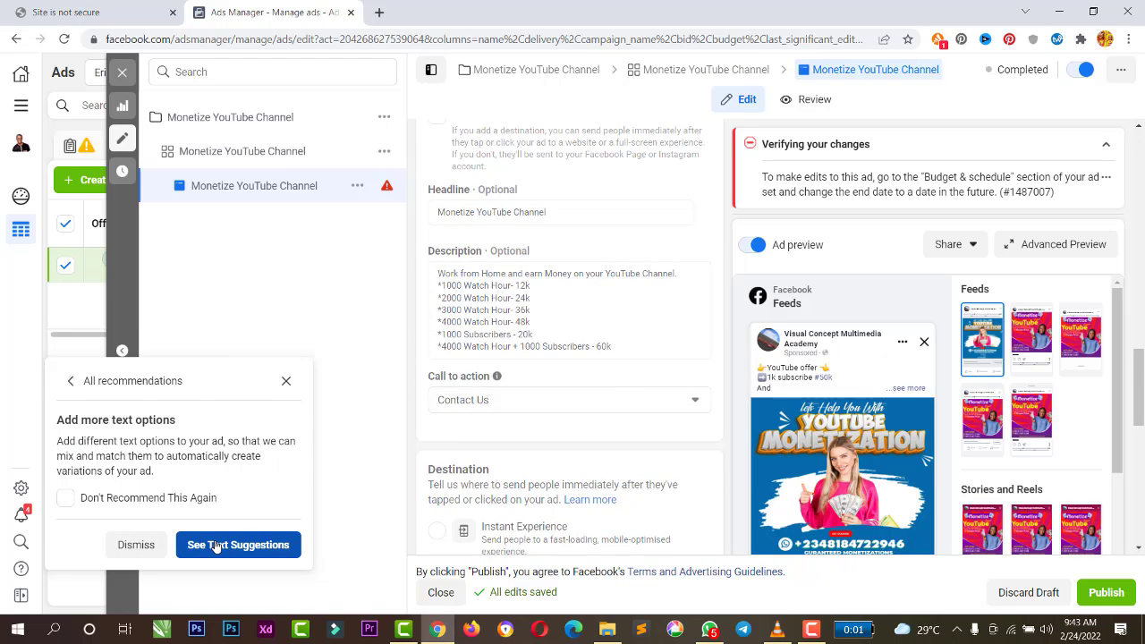
{"action": "left_click", "coordinate": [221, 546]}
{"action": "scroll", "coordinate": [591, 461], "scroll_direction": "down", "scroll_amount": 3}
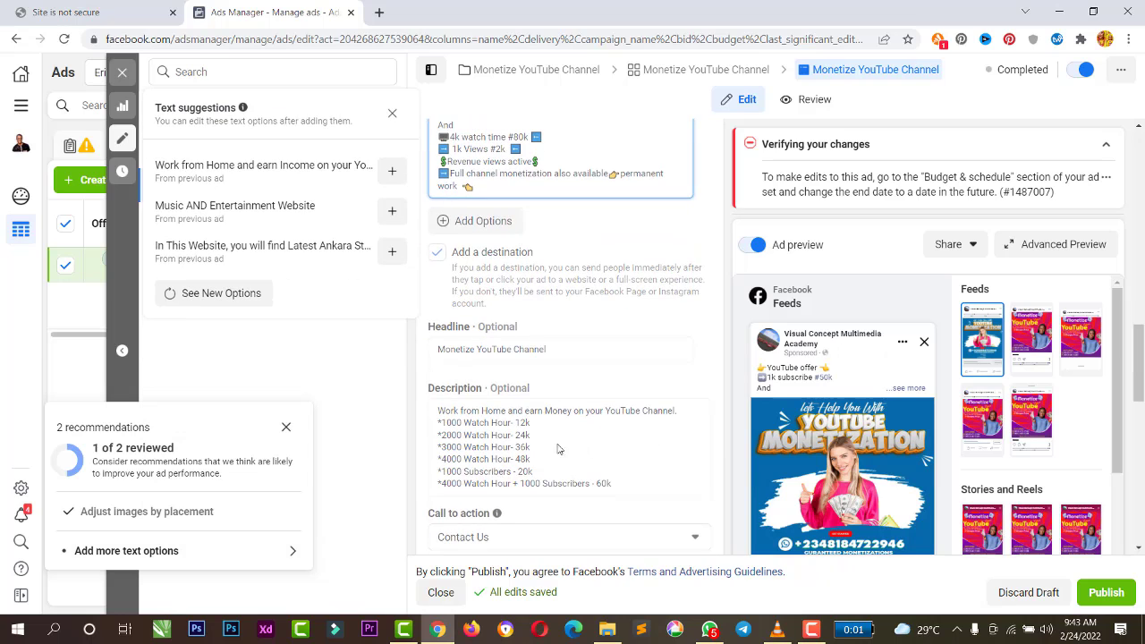
{"action": "scroll", "coordinate": [535, 450], "scroll_direction": "down", "scroll_amount": 2}
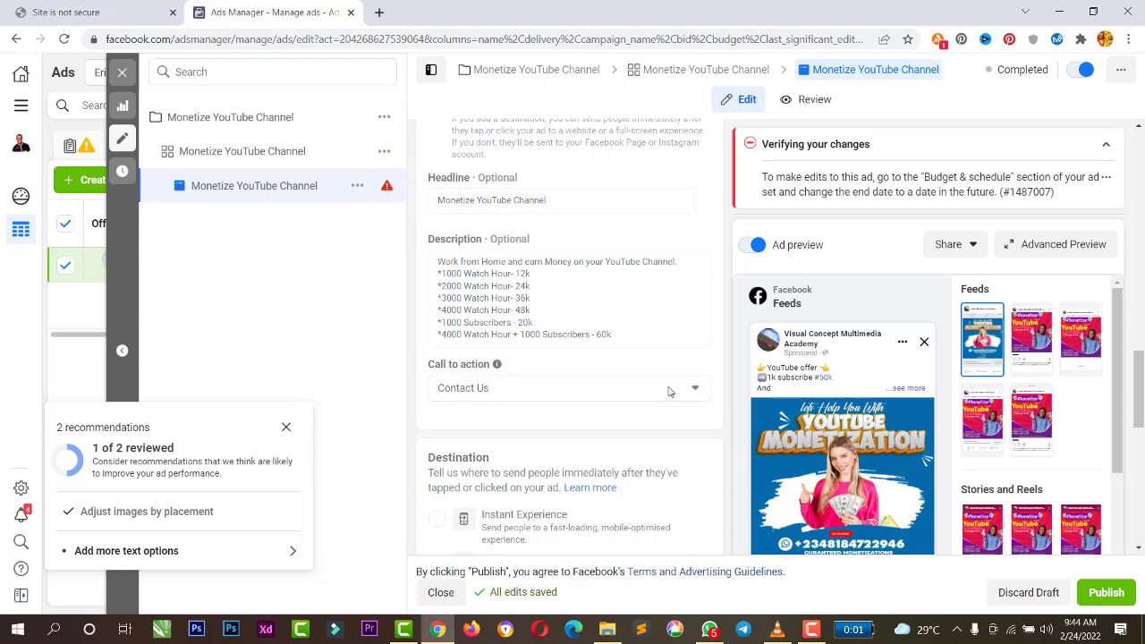
{"action": "scroll", "coordinate": [685, 394], "scroll_direction": "down", "scroll_amount": 2}
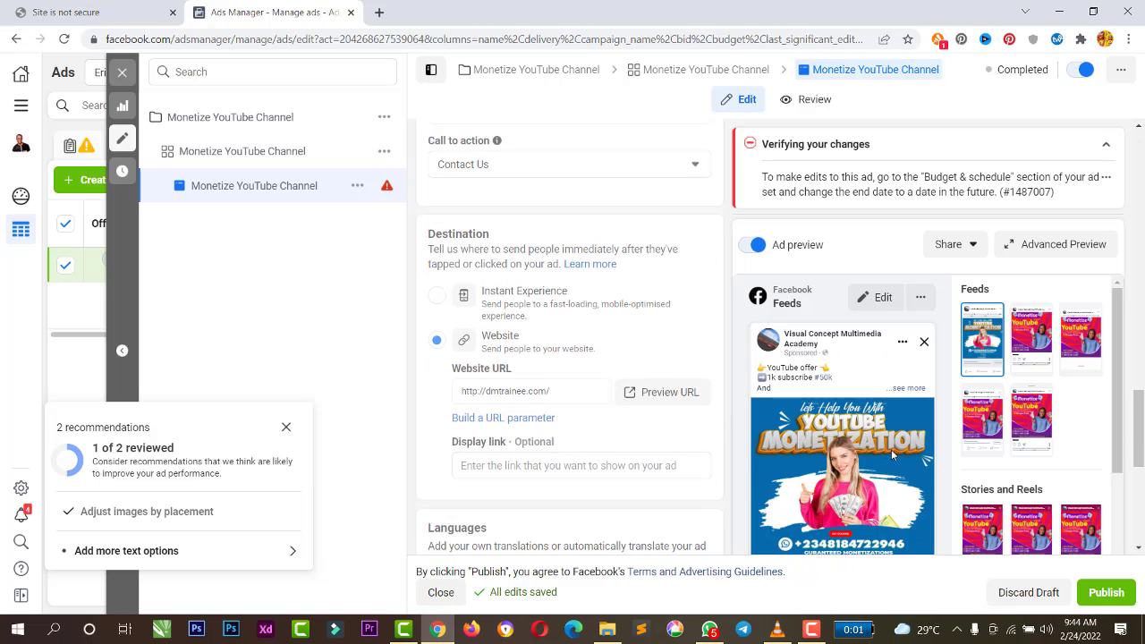
{"action": "scroll", "coordinate": [878, 457], "scroll_direction": "down", "scroll_amount": 2}
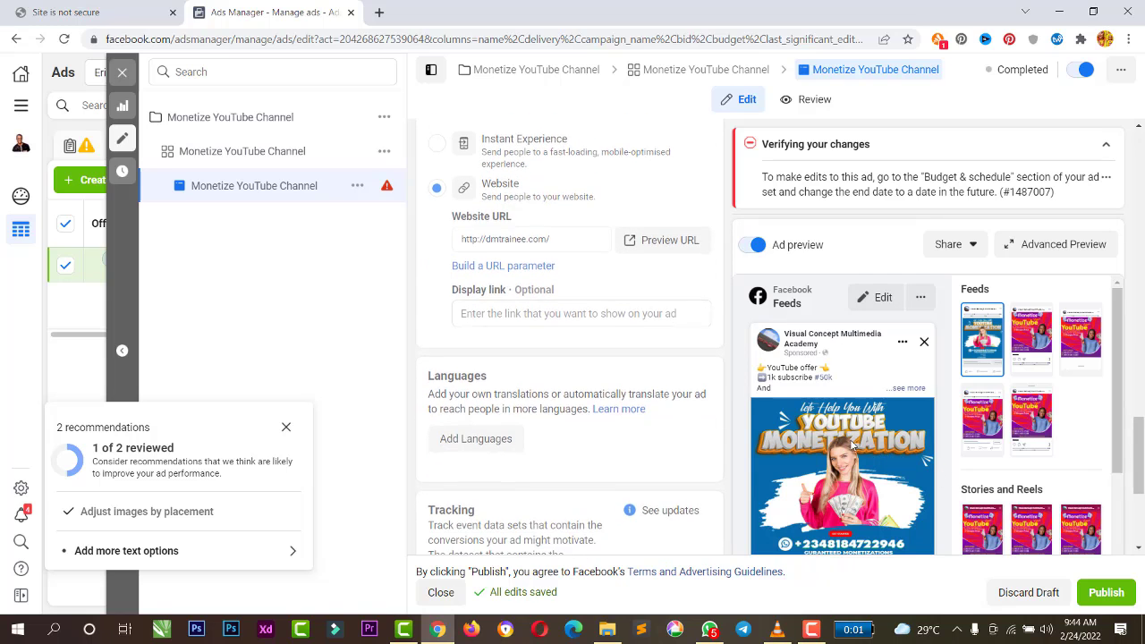
{"action": "scroll", "coordinate": [854, 445], "scroll_direction": "down", "scroll_amount": 3}
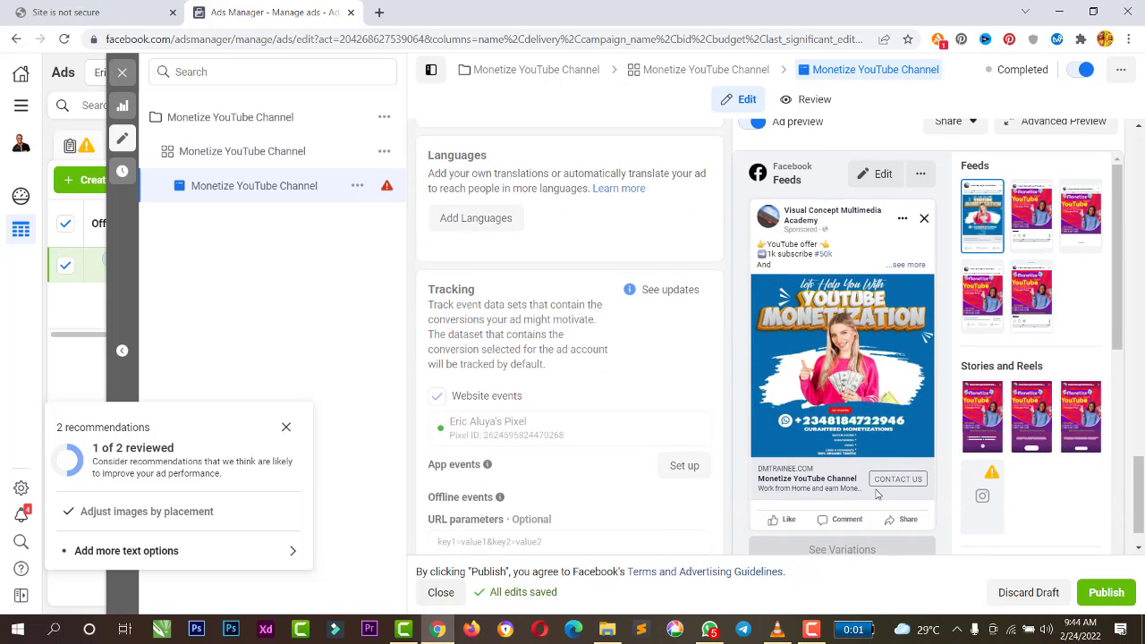
{"action": "scroll", "coordinate": [452, 470], "scroll_direction": "down", "scroll_amount": 1}
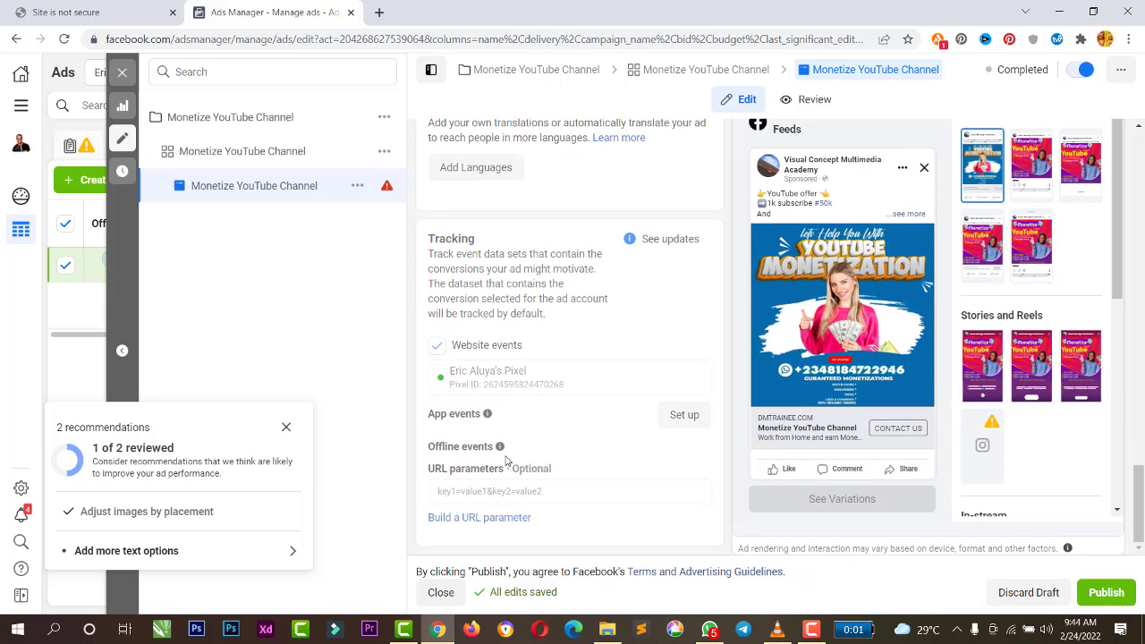
{"action": "scroll", "coordinate": [557, 479], "scroll_direction": "up", "scroll_amount": 2}
{"action": "scroll", "coordinate": [557, 480], "scroll_direction": "up", "scroll_amount": 4}
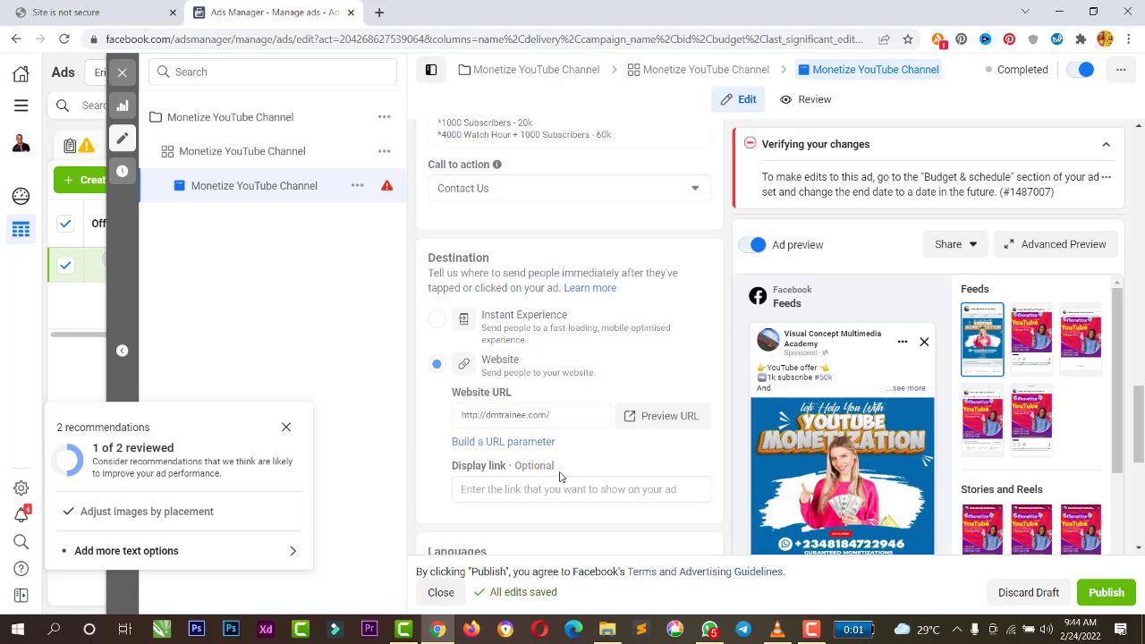
{"action": "scroll", "coordinate": [560, 477], "scroll_direction": "up", "scroll_amount": 2}
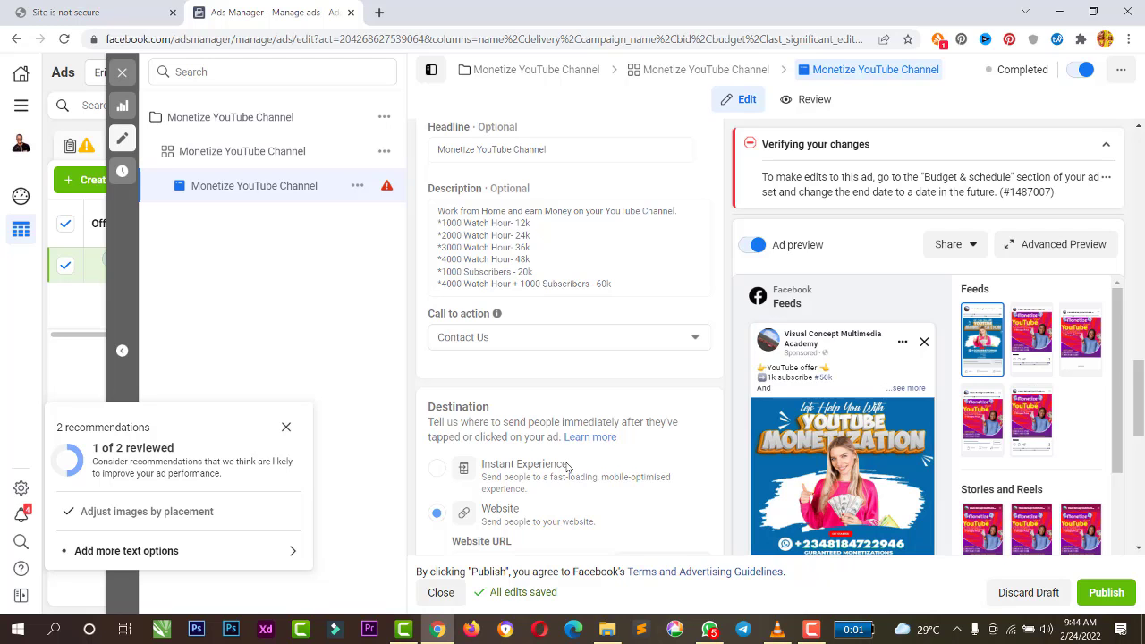
{"action": "scroll", "coordinate": [566, 467], "scroll_direction": "down", "scroll_amount": 6}
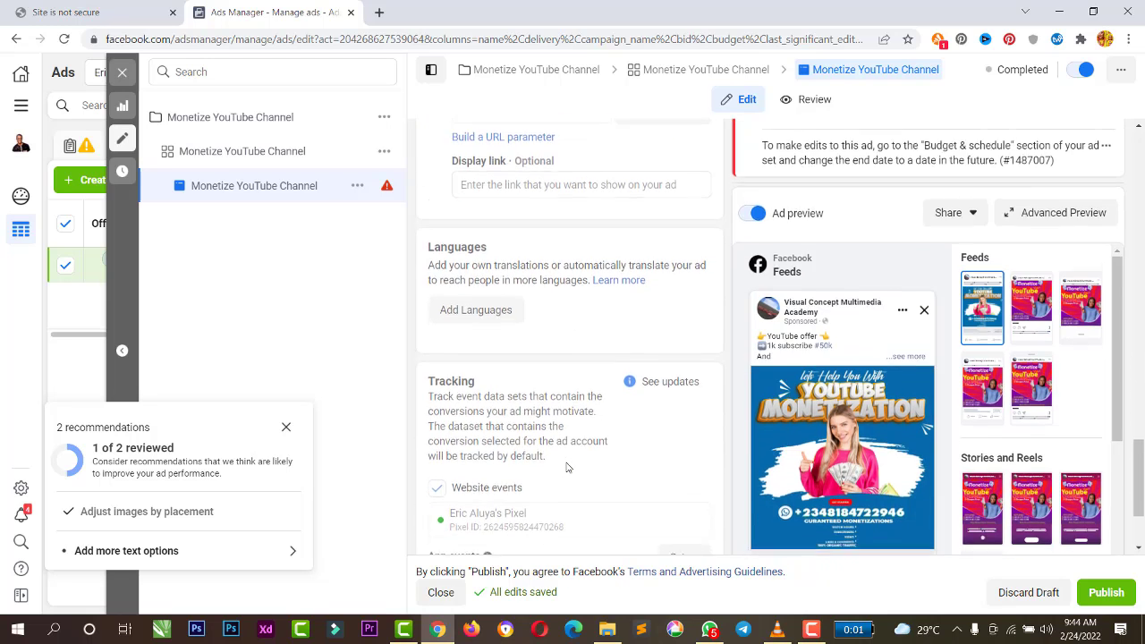
{"action": "scroll", "coordinate": [566, 467], "scroll_direction": "down", "scroll_amount": 2}
{"action": "scroll", "coordinate": [566, 468], "scroll_direction": "up", "scroll_amount": 5}
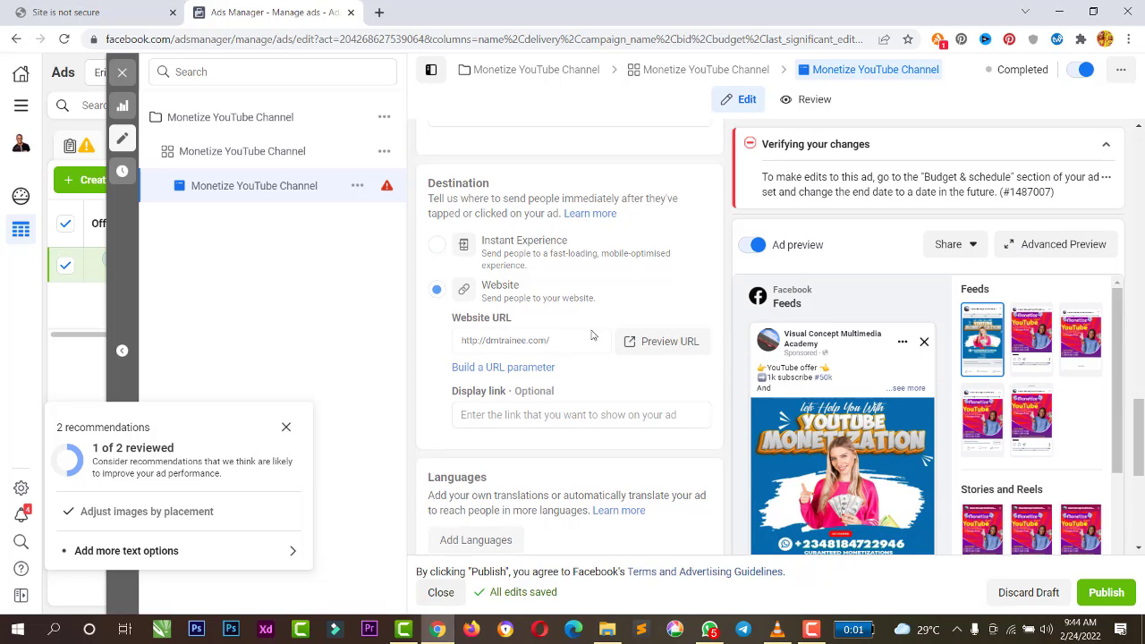
{"action": "scroll", "coordinate": [592, 416], "scroll_direction": "up", "scroll_amount": 4}
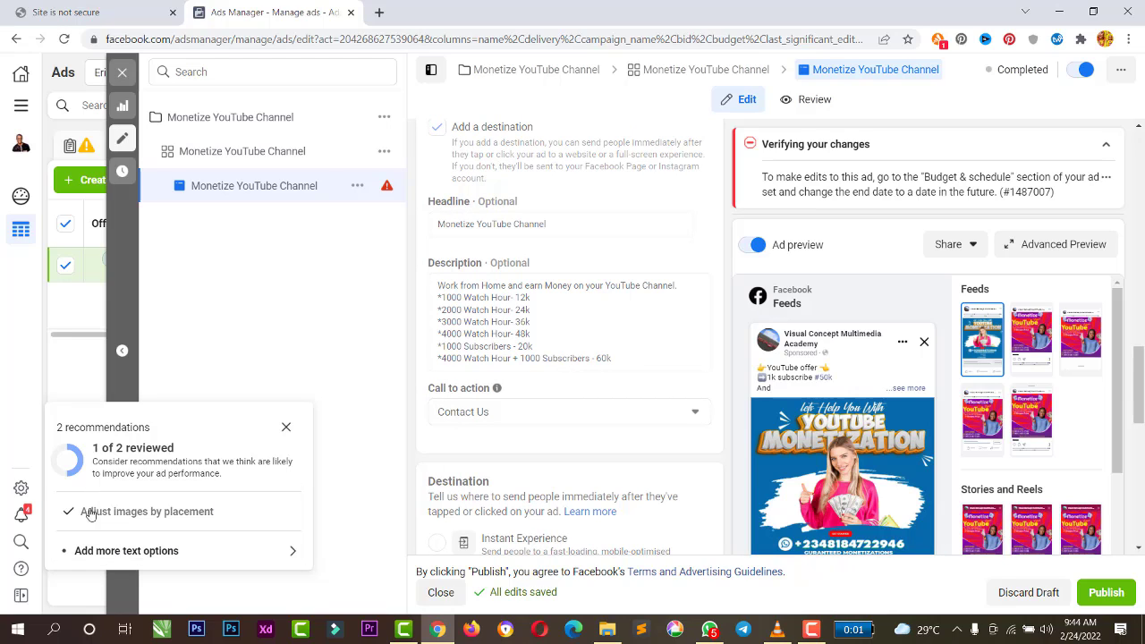
Set the Add more text options recommendation to Don't Recommend This Again.
{"action": "left_click", "coordinate": [111, 560]}
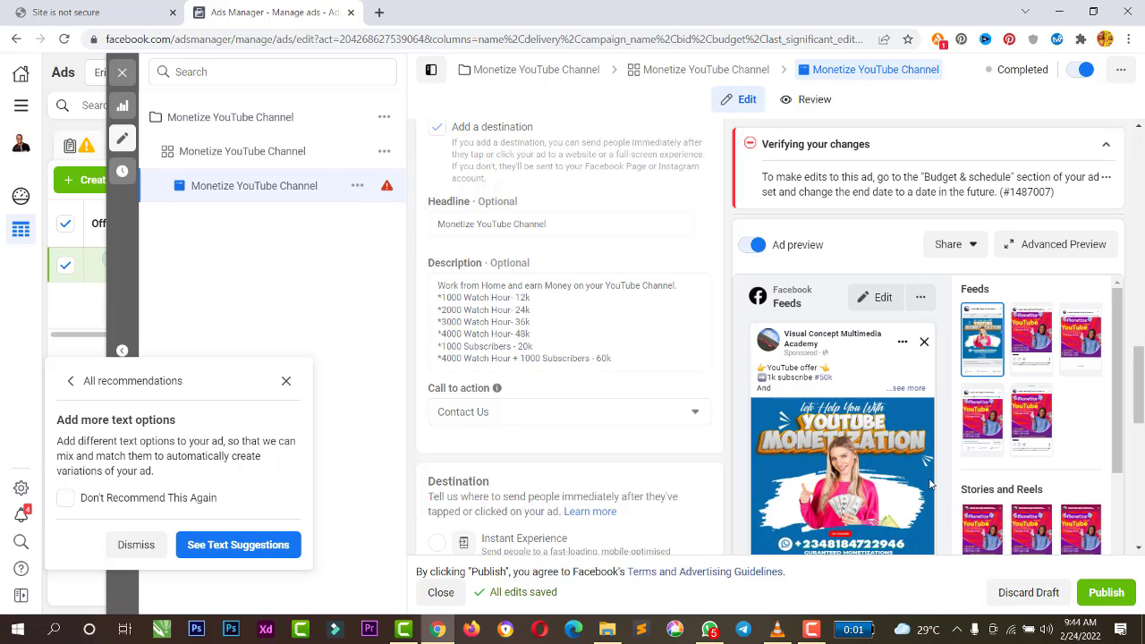
{"action": "scroll", "coordinate": [572, 403], "scroll_direction": "down", "scroll_amount": 5}
{"action": "scroll", "coordinate": [1074, 403], "scroll_direction": "down", "scroll_amount": 2}
{"action": "scroll", "coordinate": [1098, 403], "scroll_direction": "down", "scroll_amount": 3}
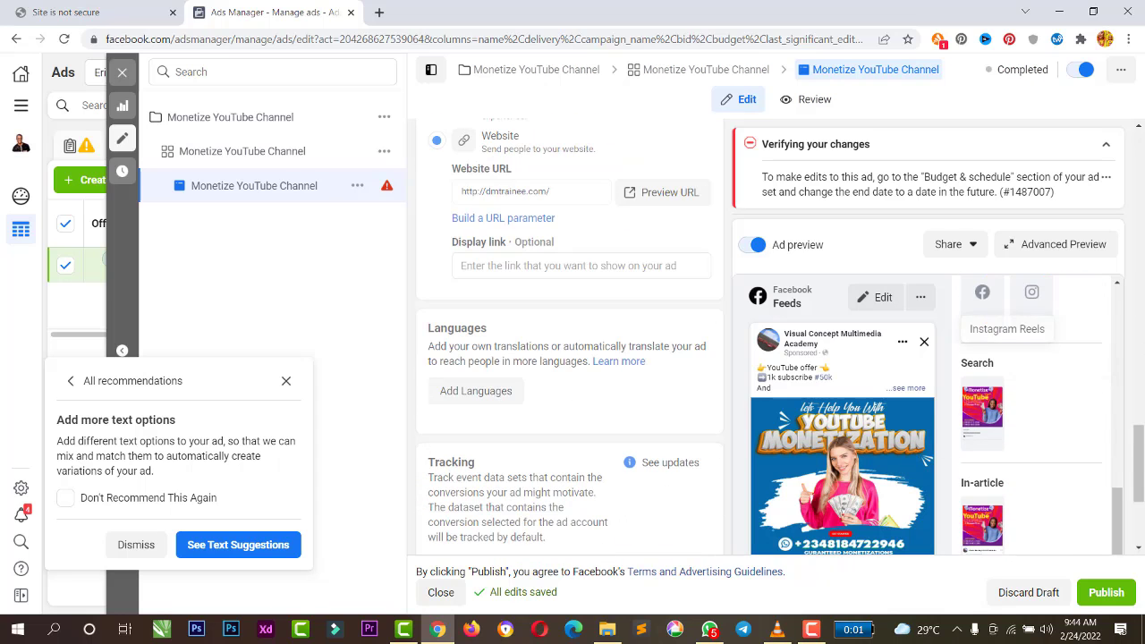
{"action": "left_click_drag", "start_coordinate": [1140, 487], "coordinate": [1141, 542]}
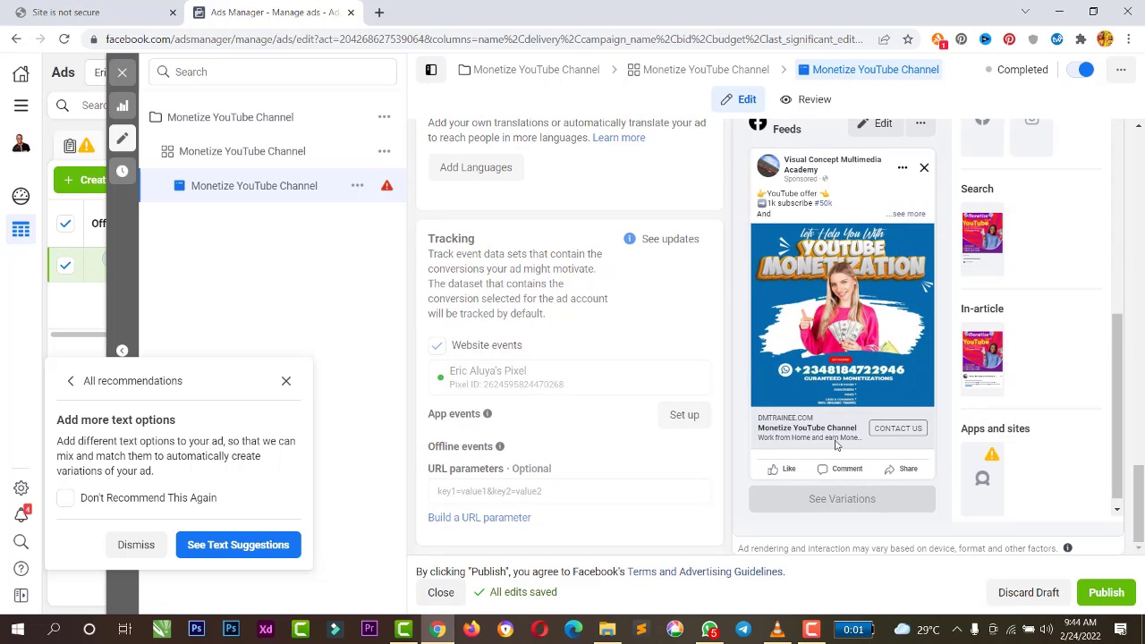
{"action": "scroll", "coordinate": [537, 425], "scroll_direction": "up", "scroll_amount": 1}
{"action": "scroll", "coordinate": [537, 424], "scroll_direction": "up", "scroll_amount": 6}
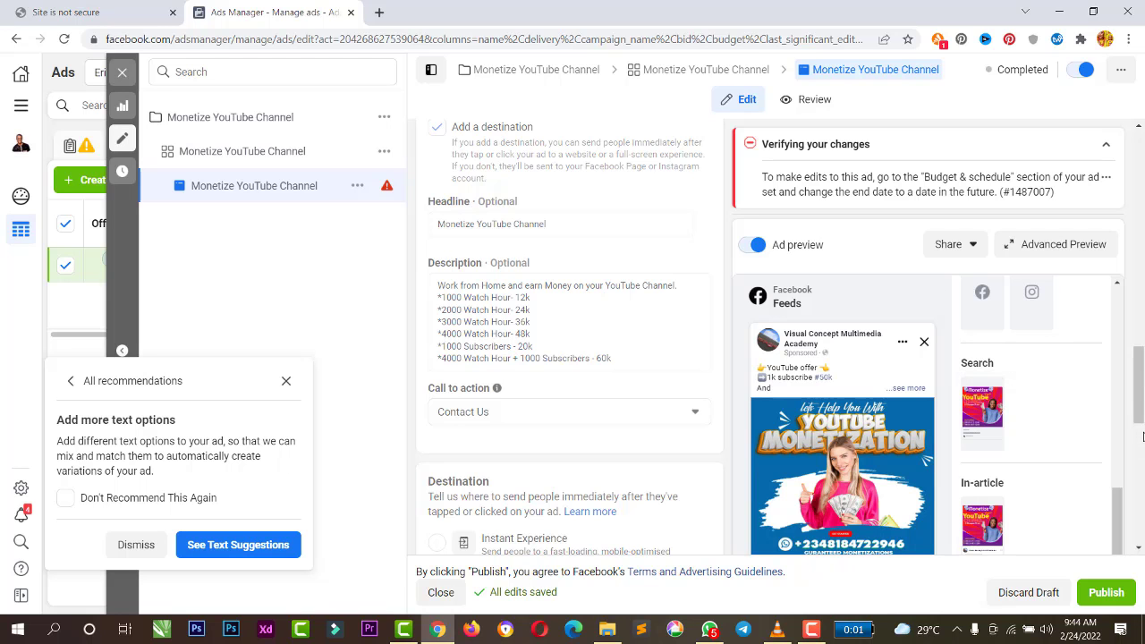
{"action": "mouse_move", "coordinate": [1142, 436]}
{"action": "left_mouse_down"}
{"action": "mouse_move", "coordinate": [1140, 543]}
{"action": "mouse_move", "coordinate": [1141, 439]}
{"action": "left_mouse_up"}
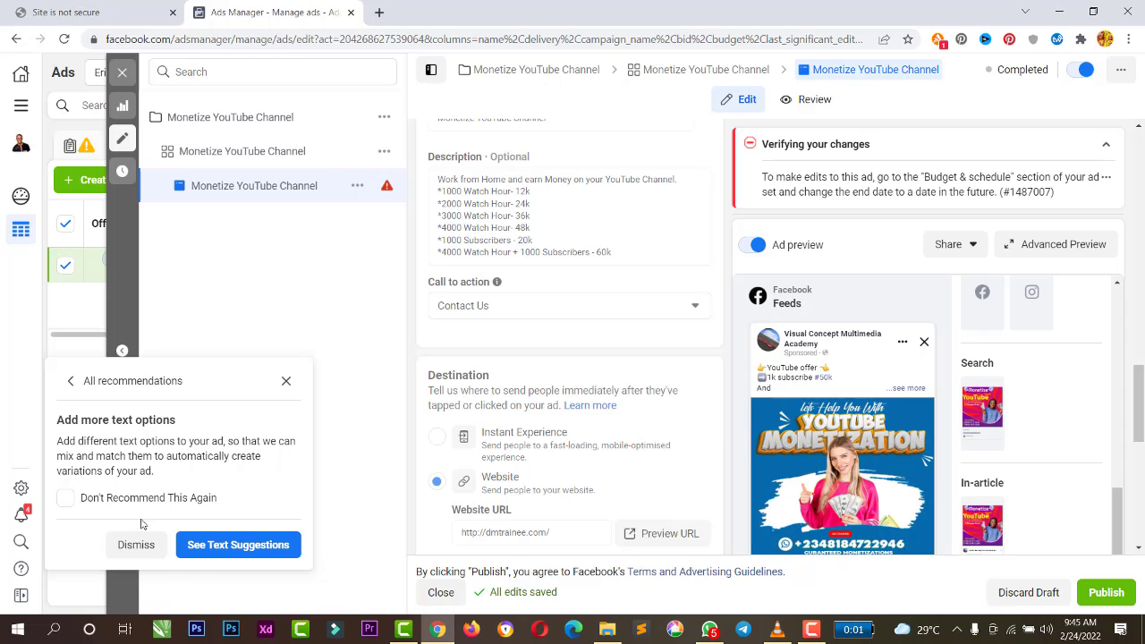
{"action": "left_click", "coordinate": [64, 499]}
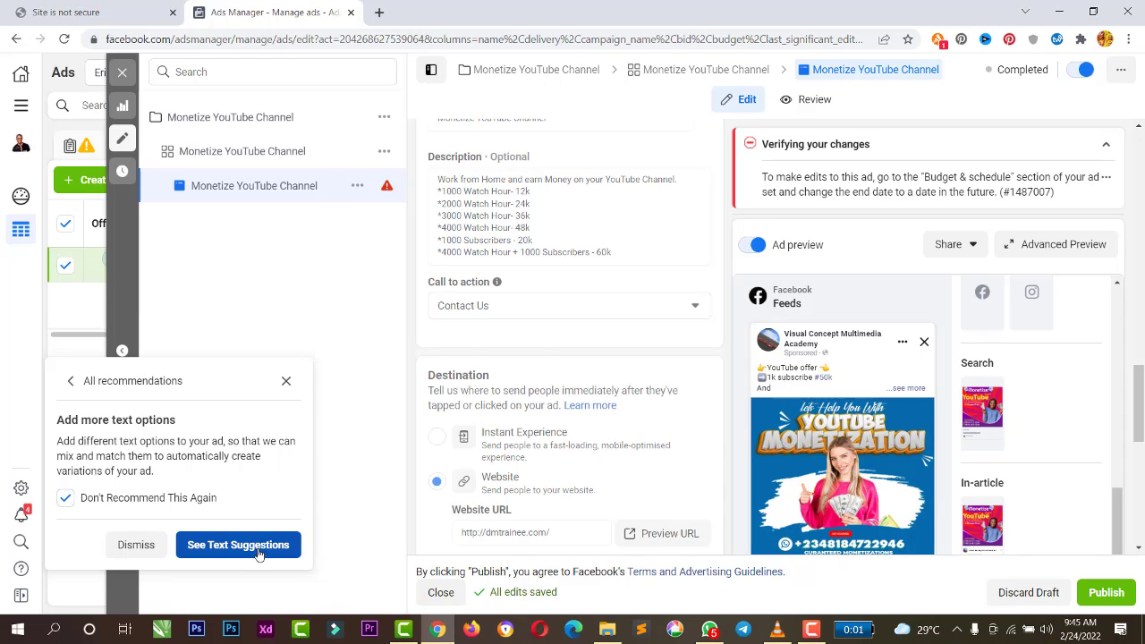
Reject the third and the Music AND Entertainment Website text suggestions, then close the suggestions.
{"action": "left_click", "coordinate": [251, 545]}
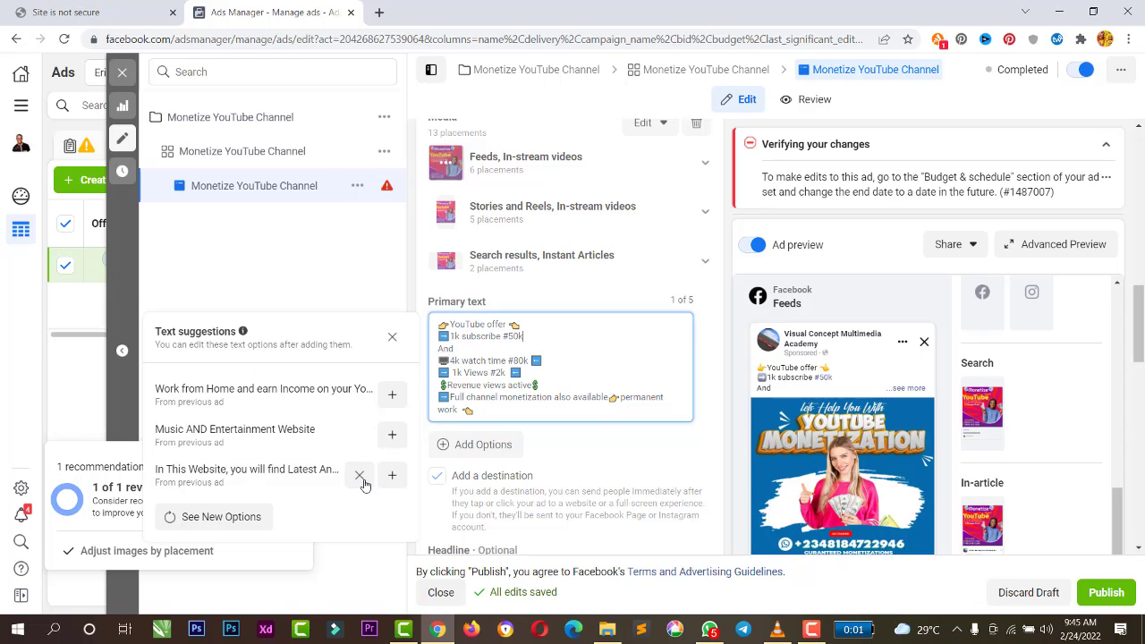
{"action": "left_click", "coordinate": [360, 476]}
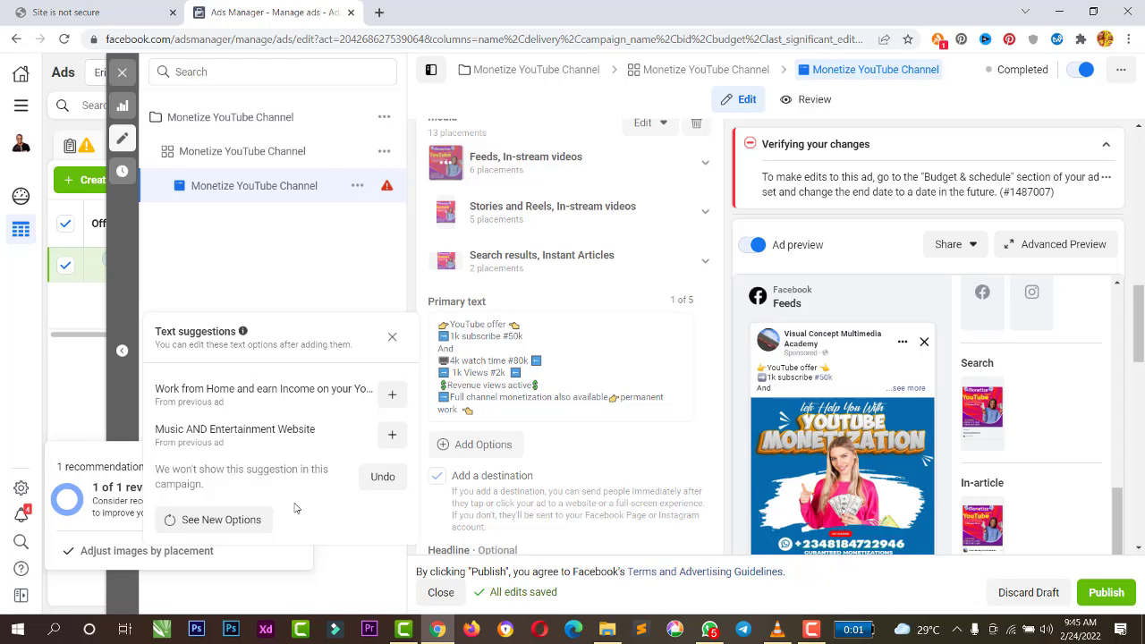
{"action": "left_click", "coordinate": [360, 436]}
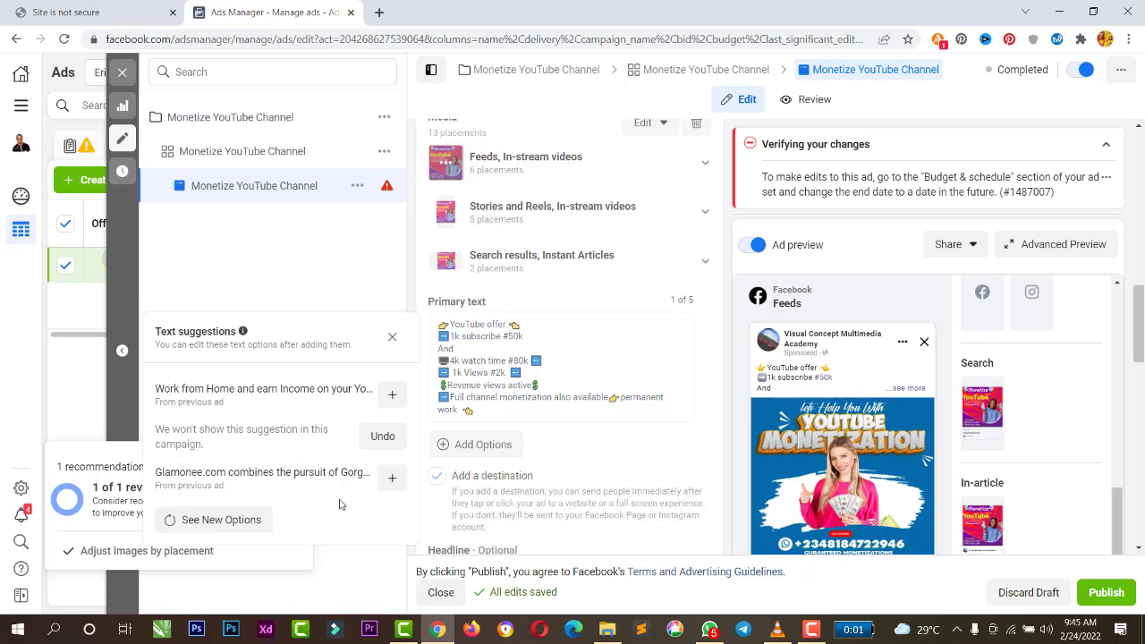
{"action": "left_click", "coordinate": [376, 550]}
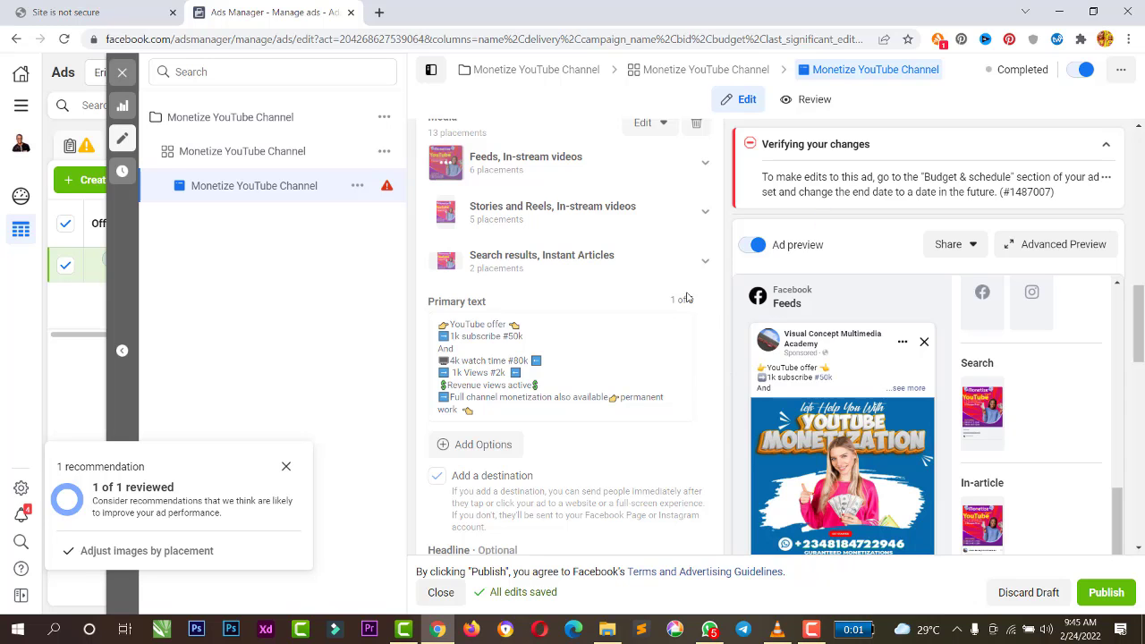
{"action": "scroll", "coordinate": [626, 403], "scroll_direction": "up", "scroll_amount": 5}
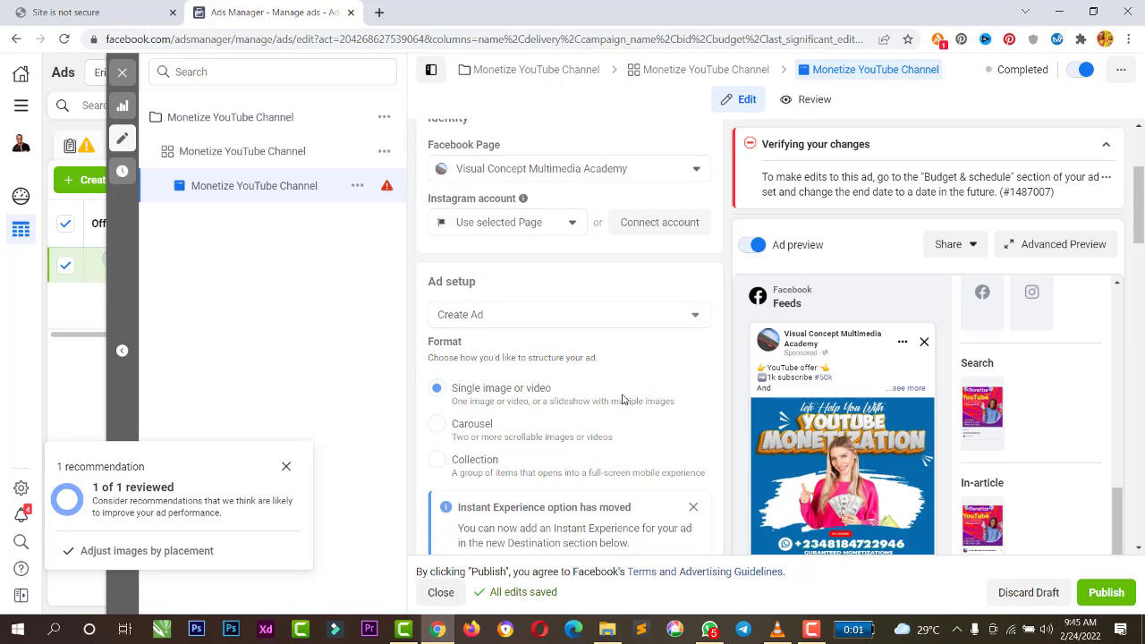
{"action": "scroll", "coordinate": [623, 399], "scroll_direction": "up", "scroll_amount": 2}
{"action": "scroll", "coordinate": [625, 395], "scroll_direction": "down", "scroll_amount": 4}
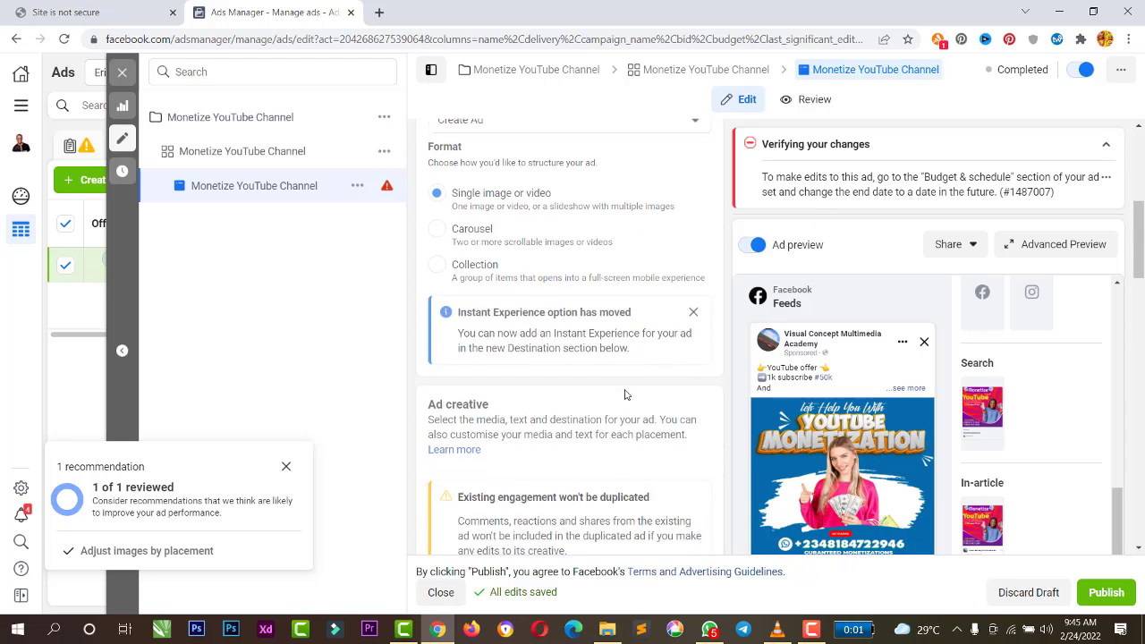
{"action": "scroll", "coordinate": [626, 395], "scroll_direction": "down", "scroll_amount": 5}
{"action": "scroll", "coordinate": [625, 395], "scroll_direction": "up", "scroll_amount": 2}
{"action": "scroll", "coordinate": [626, 395], "scroll_direction": "down", "scroll_amount": 10}
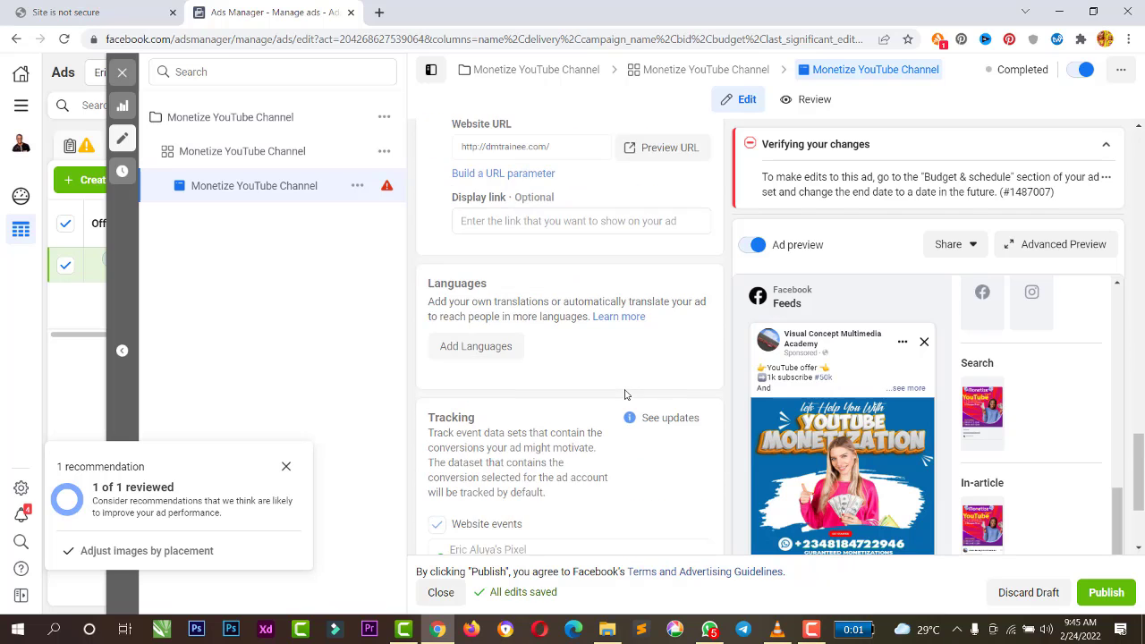
{"action": "scroll", "coordinate": [626, 394], "scroll_direction": "down", "scroll_amount": 2}
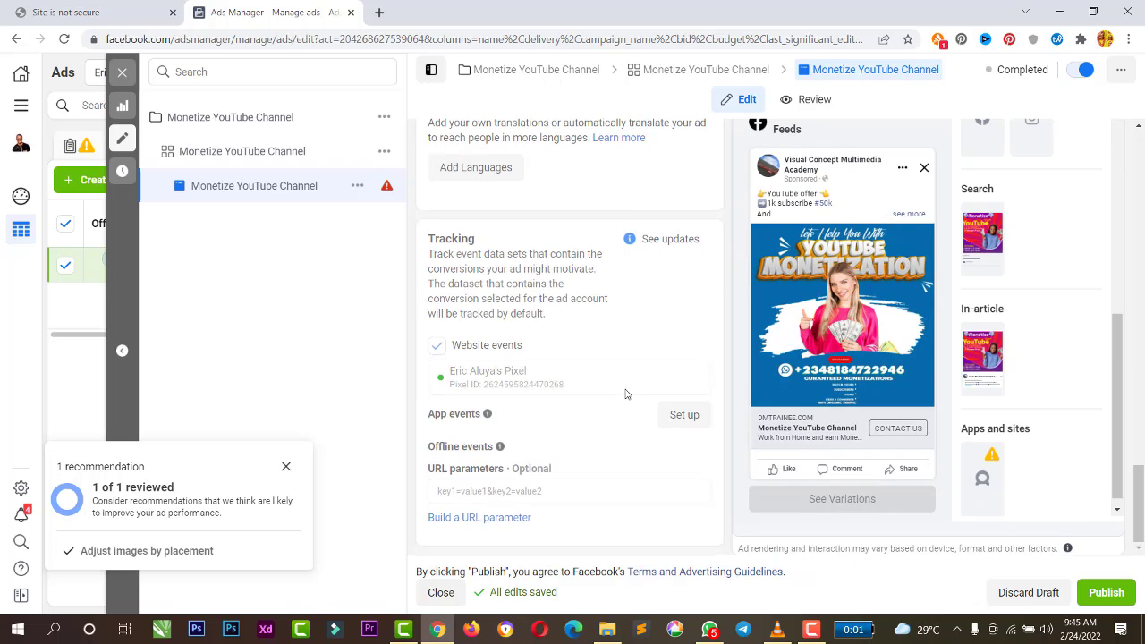
{"action": "scroll", "coordinate": [625, 395], "scroll_direction": "up", "scroll_amount": 8}
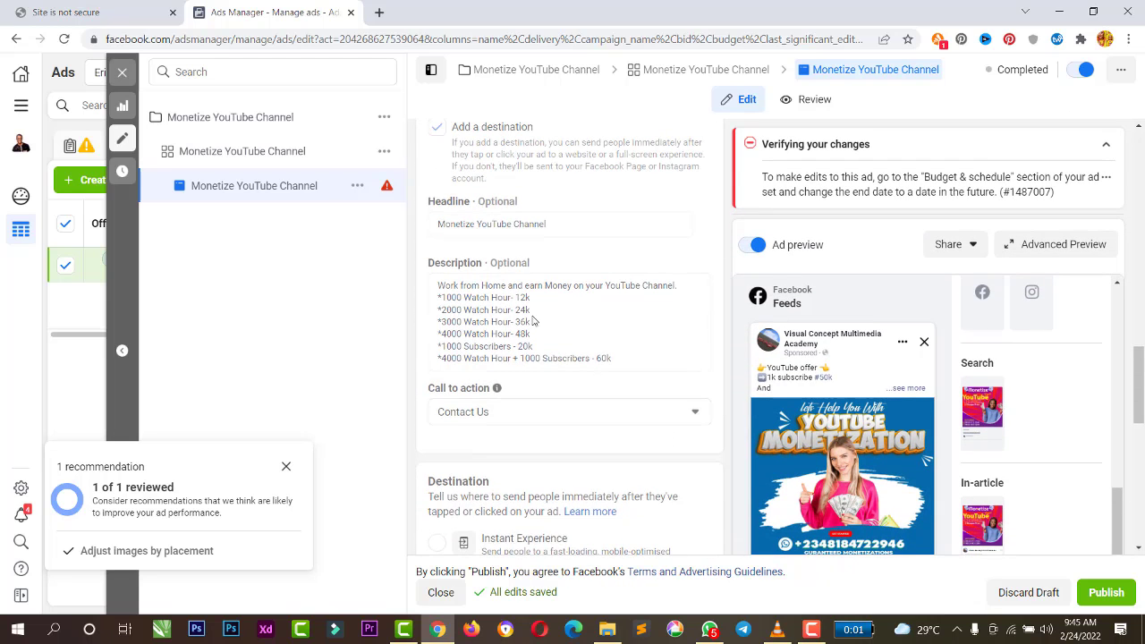
{"action": "left_click", "coordinate": [282, 161]}
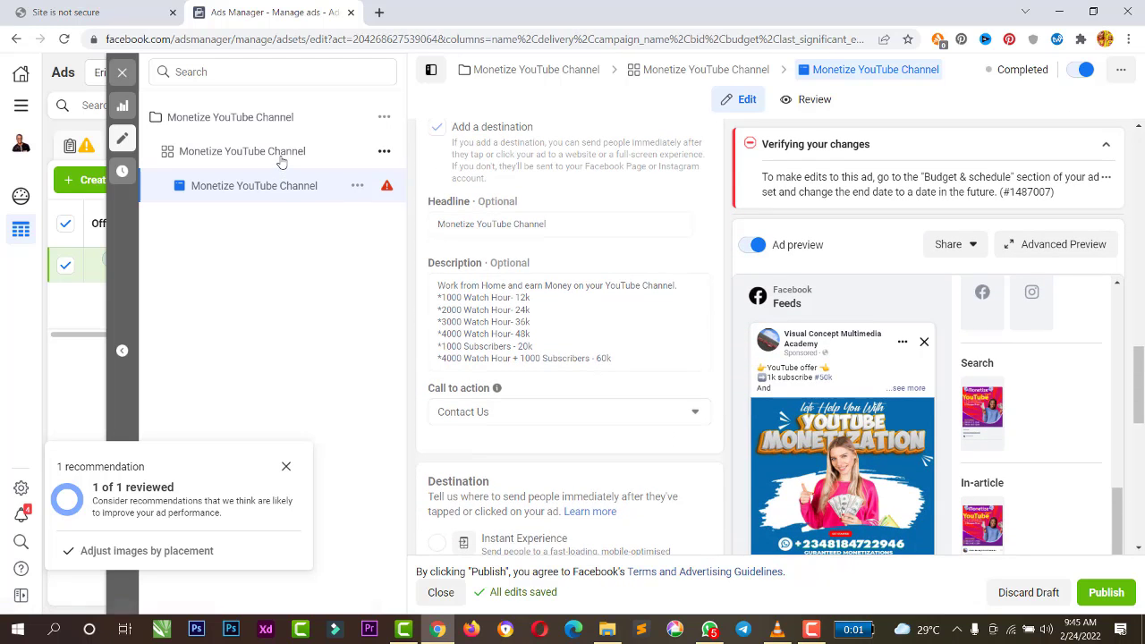
{"action": "scroll", "coordinate": [680, 407], "scroll_direction": "down", "scroll_amount": 4}
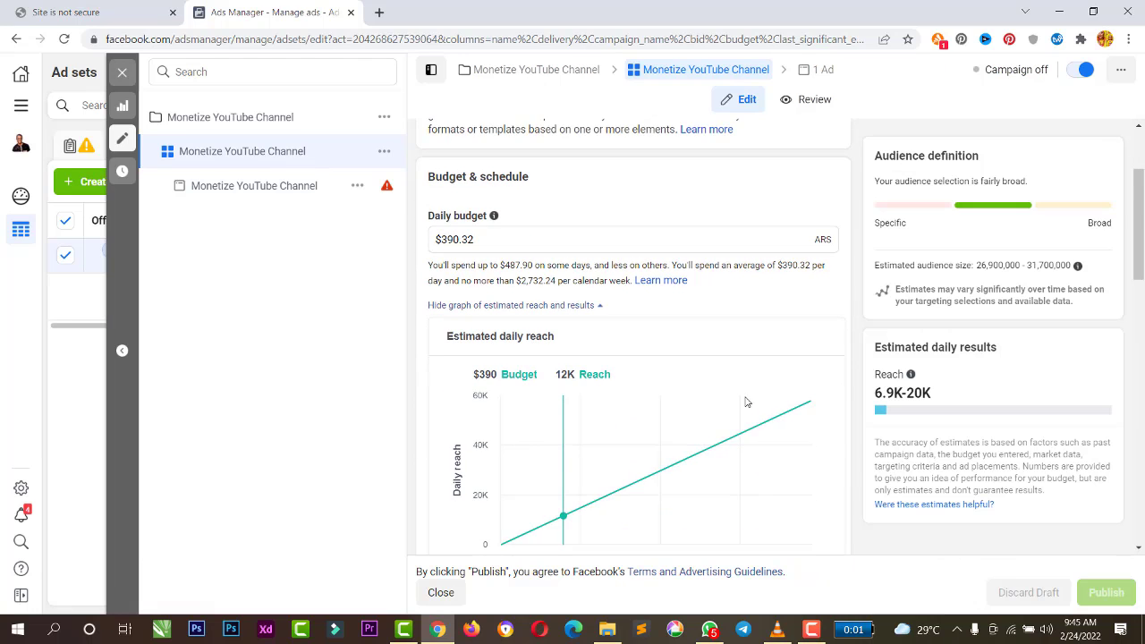
{"action": "scroll", "coordinate": [748, 420], "scroll_direction": "down", "scroll_amount": 10}
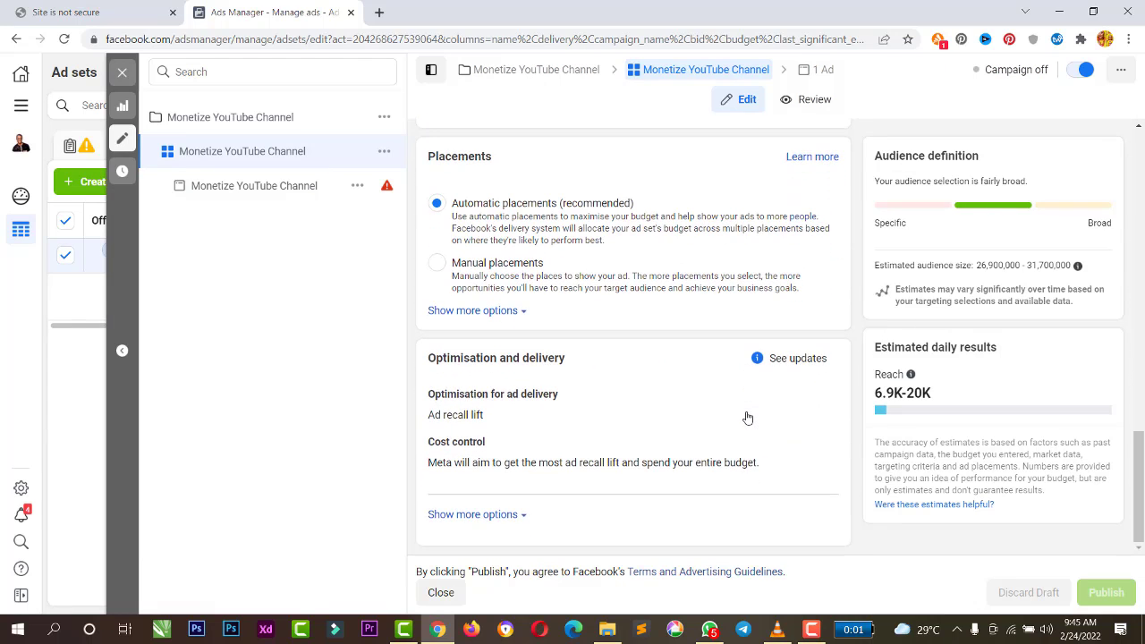
{"action": "left_click", "coordinate": [262, 186]}
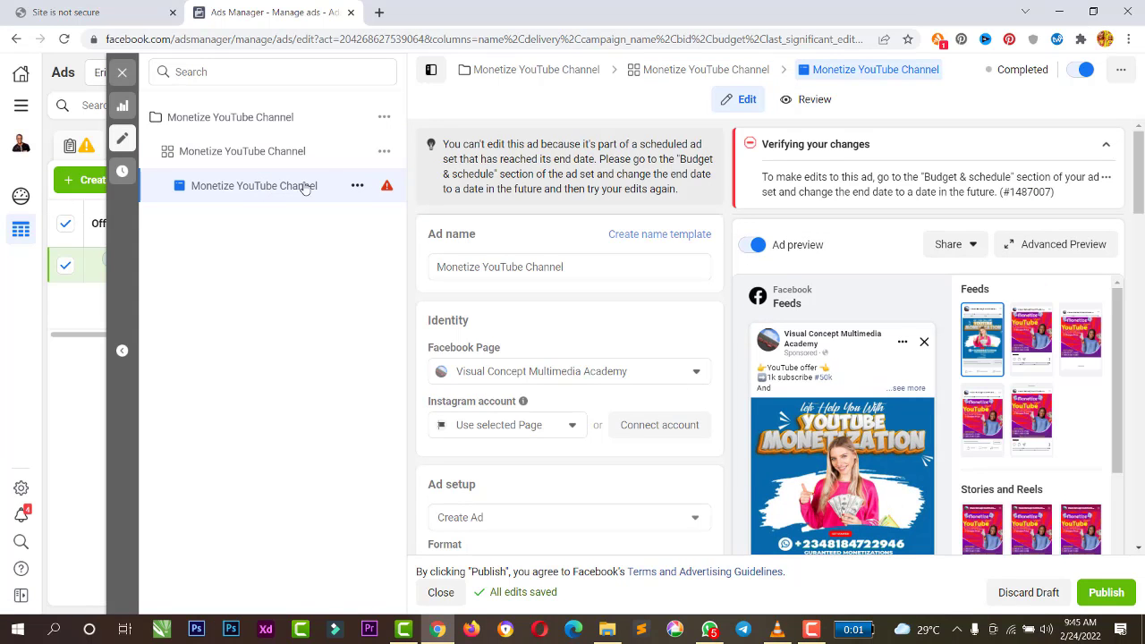
{"action": "left_click", "coordinate": [1107, 182]}
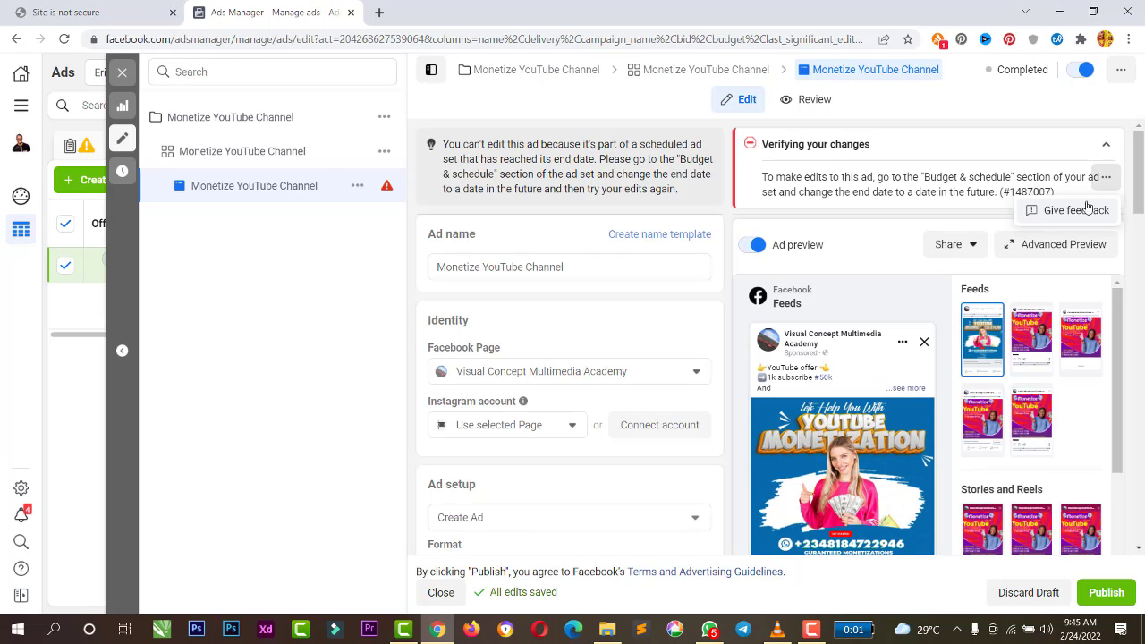
{"action": "left_click", "coordinate": [801, 101]}
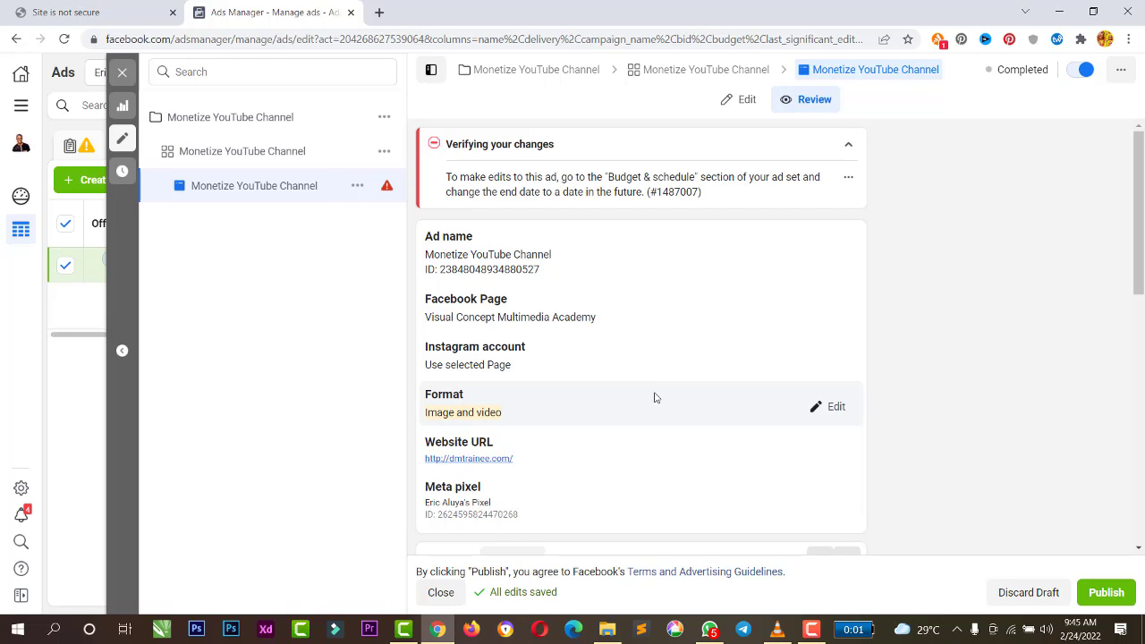
{"action": "scroll", "coordinate": [654, 398], "scroll_direction": "down", "scroll_amount": 3}
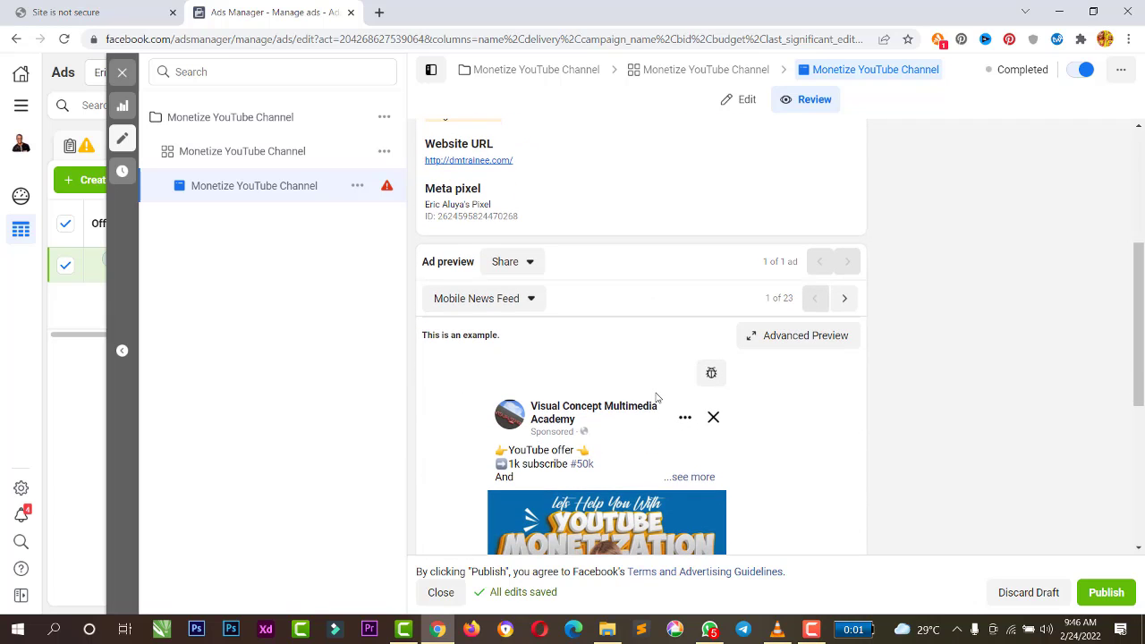
{"action": "scroll", "coordinate": [656, 398], "scroll_direction": "down", "scroll_amount": 4}
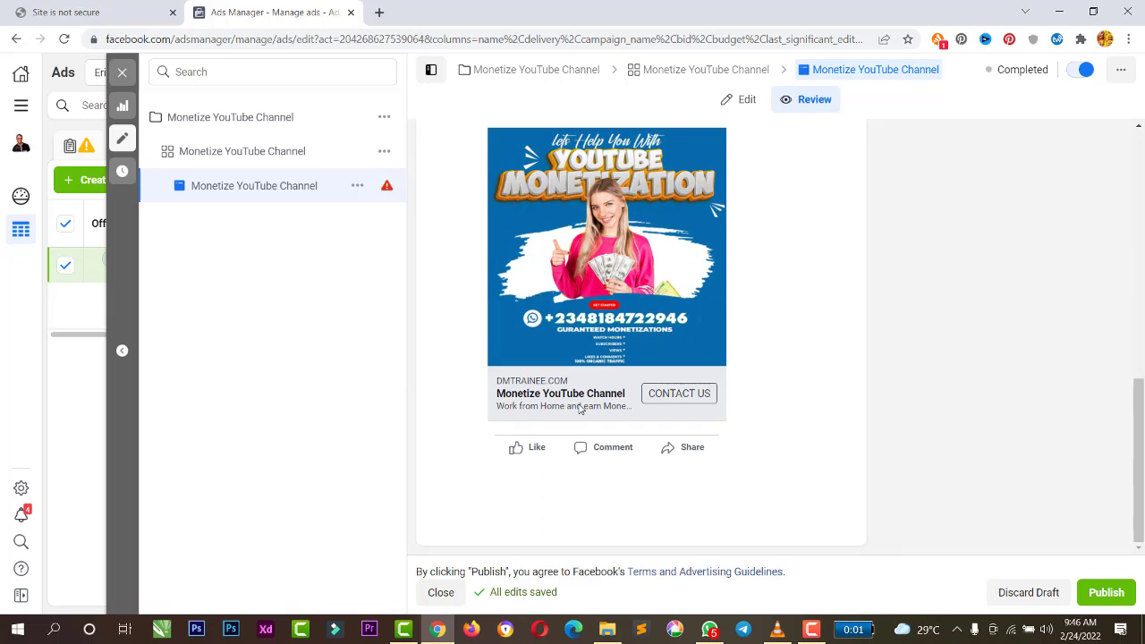
{"action": "scroll", "coordinate": [582, 408], "scroll_direction": "up", "scroll_amount": 3}
{"action": "scroll", "coordinate": [581, 407], "scroll_direction": "up", "scroll_amount": 1}
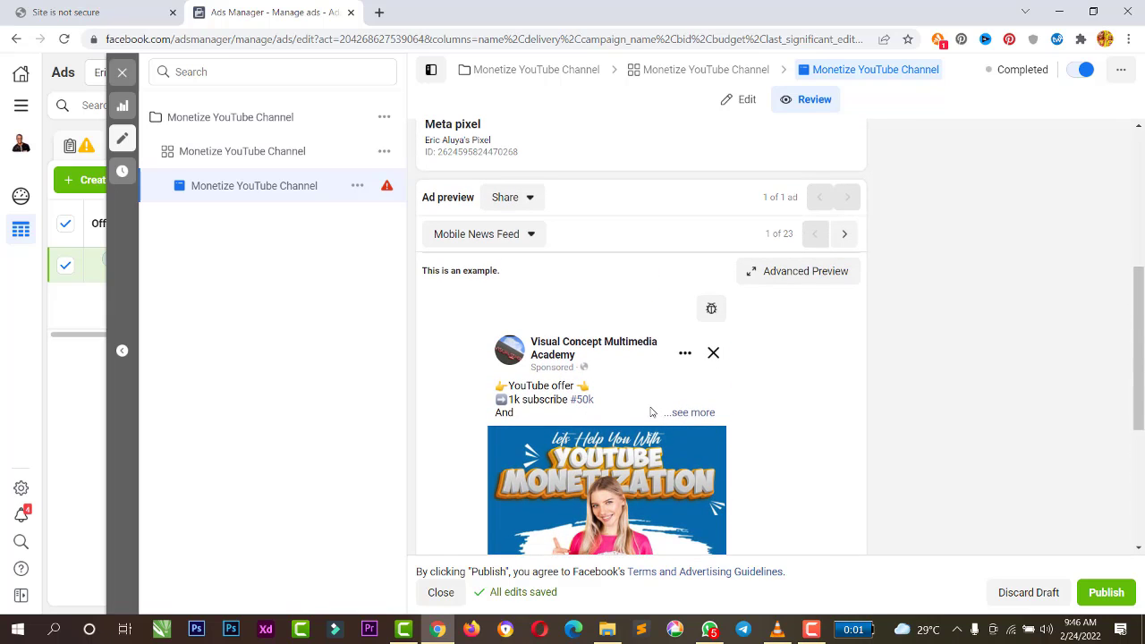
{"action": "scroll", "coordinate": [653, 414], "scroll_direction": "up", "scroll_amount": 2}
{"action": "scroll", "coordinate": [651, 411], "scroll_direction": "up", "scroll_amount": 3}
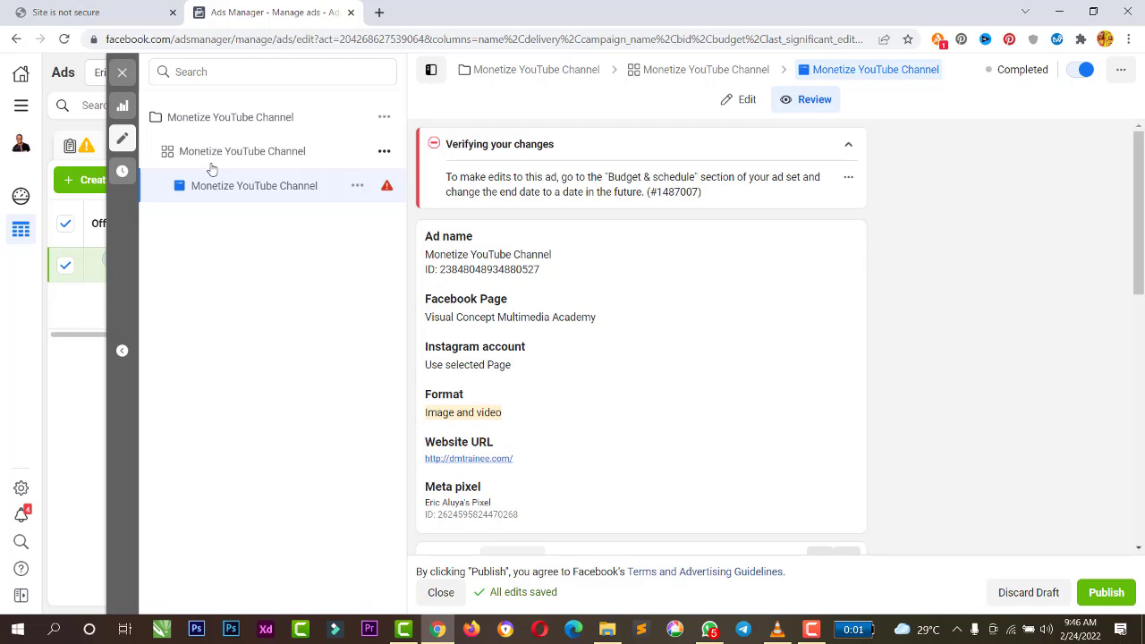
Switch the ad to editing and scroll through its form, locked because the ad set ended.
{"action": "left_click", "coordinate": [747, 99]}
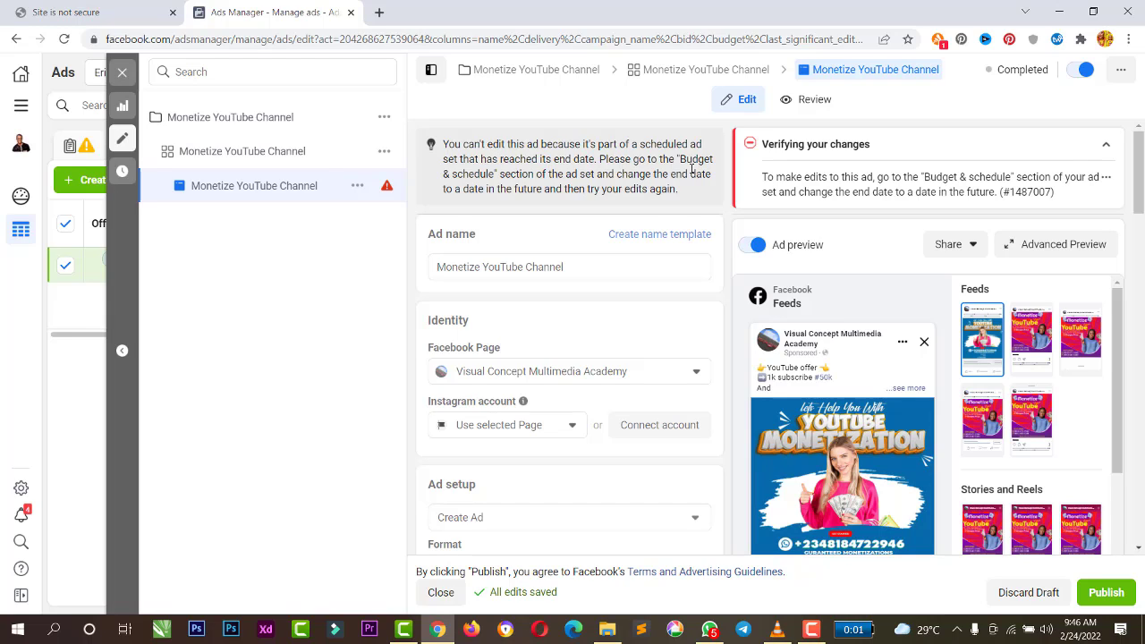
{"action": "scroll", "coordinate": [606, 441], "scroll_direction": "down", "scroll_amount": 3}
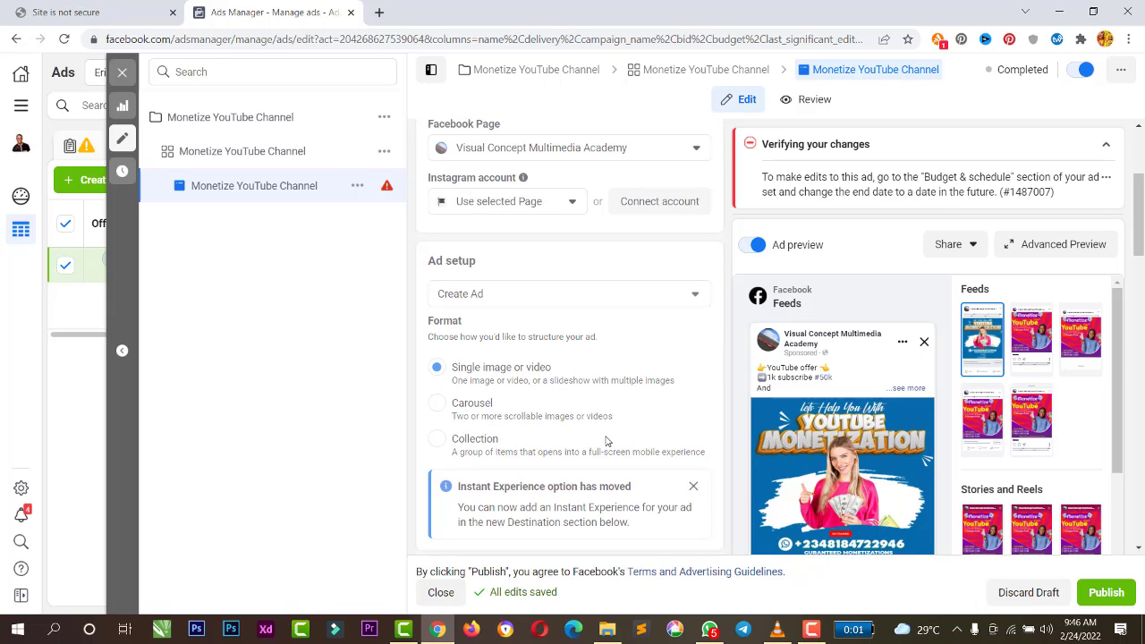
{"action": "scroll", "coordinate": [605, 434], "scroll_direction": "down", "scroll_amount": 6}
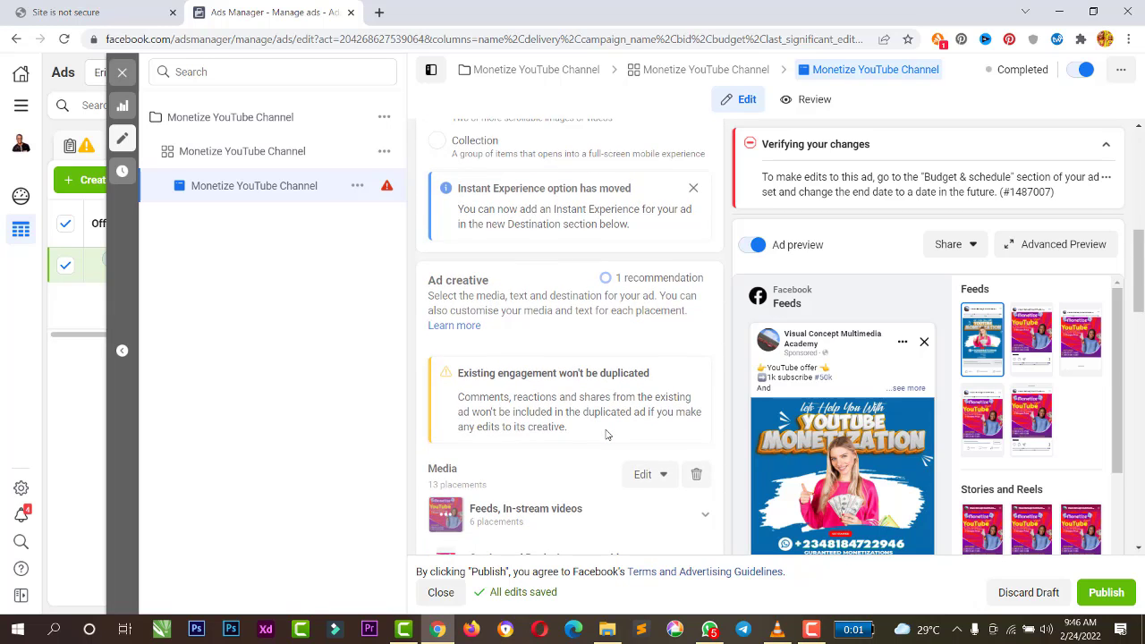
{"action": "scroll", "coordinate": [606, 434], "scroll_direction": "down", "scroll_amount": 3}
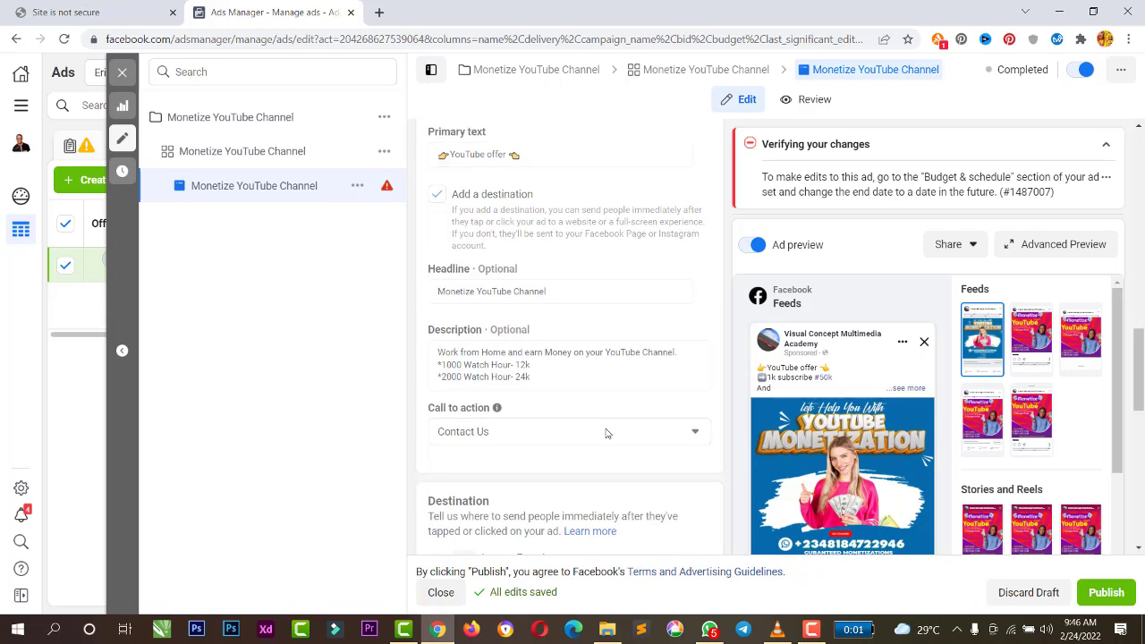
{"action": "scroll", "coordinate": [605, 433], "scroll_direction": "down", "scroll_amount": 6}
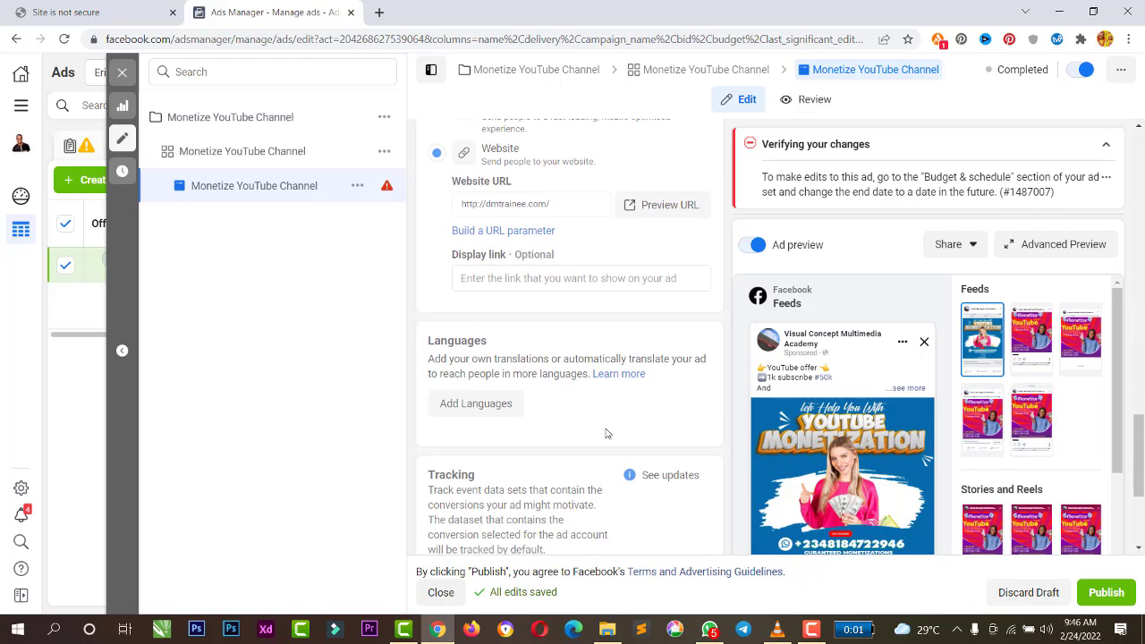
{"action": "scroll", "coordinate": [606, 434], "scroll_direction": "down", "scroll_amount": 1}
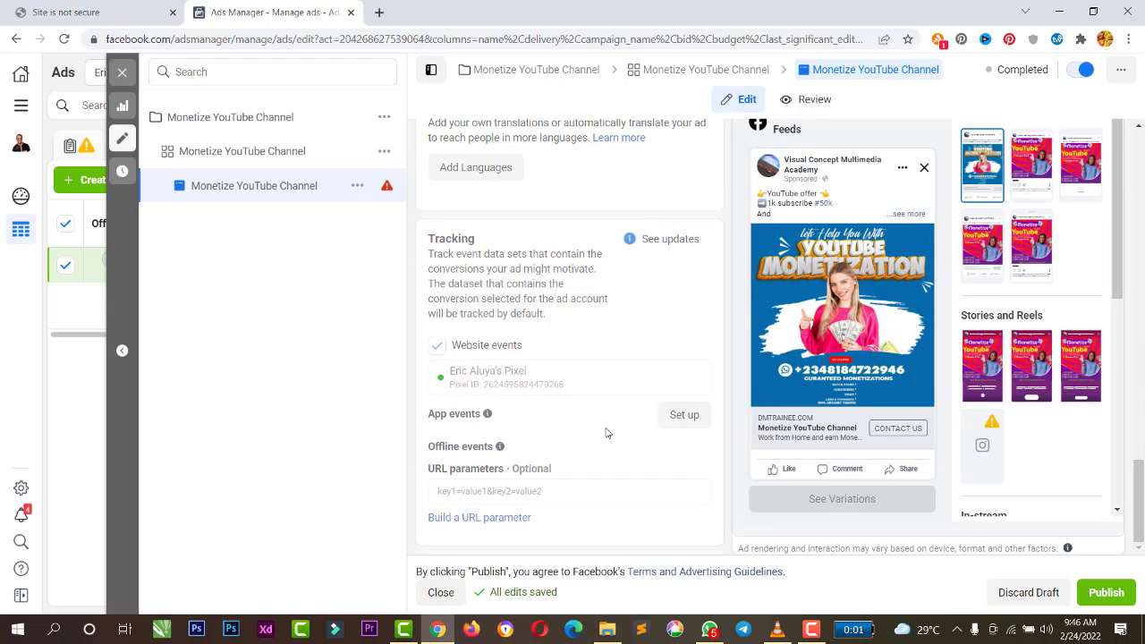
{"action": "scroll", "coordinate": [606, 434], "scroll_direction": "up", "scroll_amount": 8}
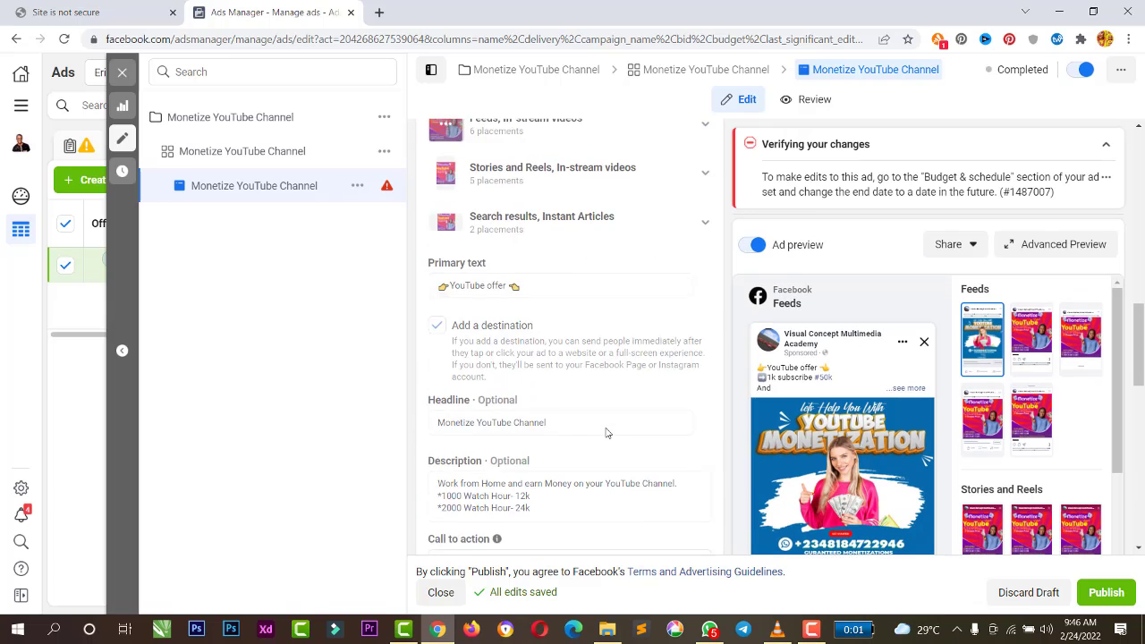
{"action": "scroll", "coordinate": [606, 434], "scroll_direction": "up", "scroll_amount": 6}
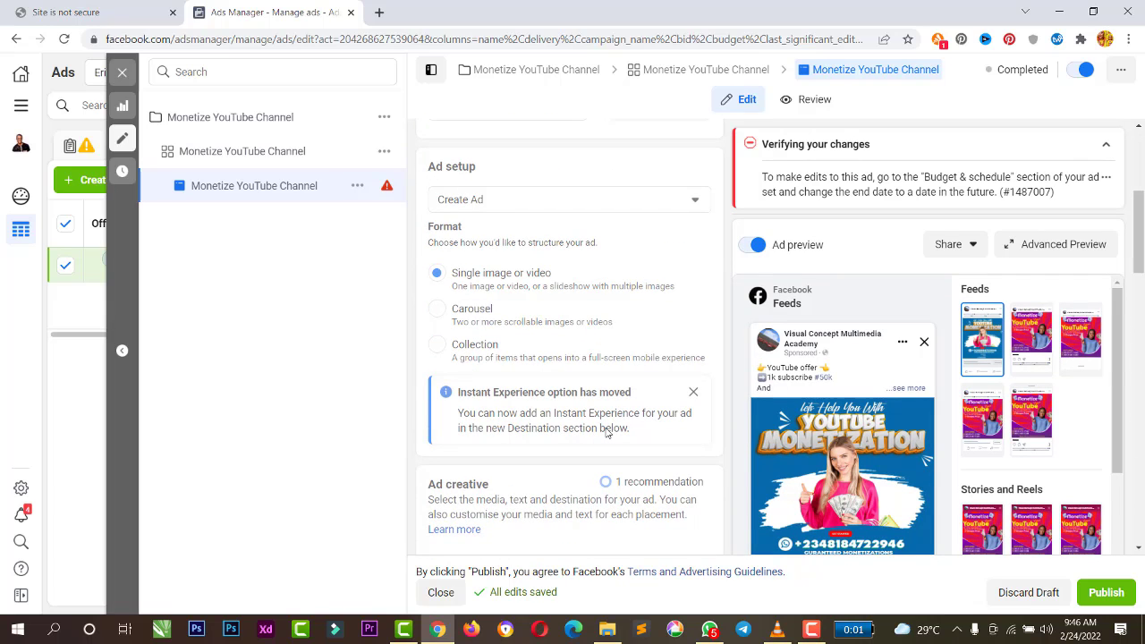
{"action": "scroll", "coordinate": [606, 434], "scroll_direction": "up", "scroll_amount": 4}
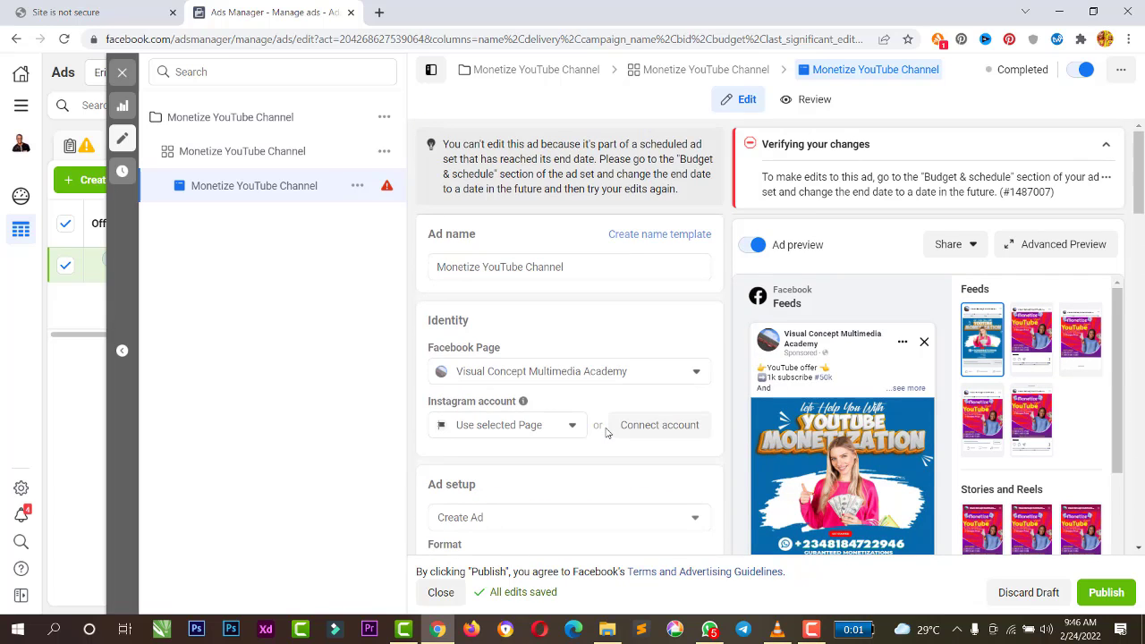
Open the ad set's settings and replace the $390.32 daily budget with 106.20.
{"action": "left_click", "coordinate": [251, 121]}
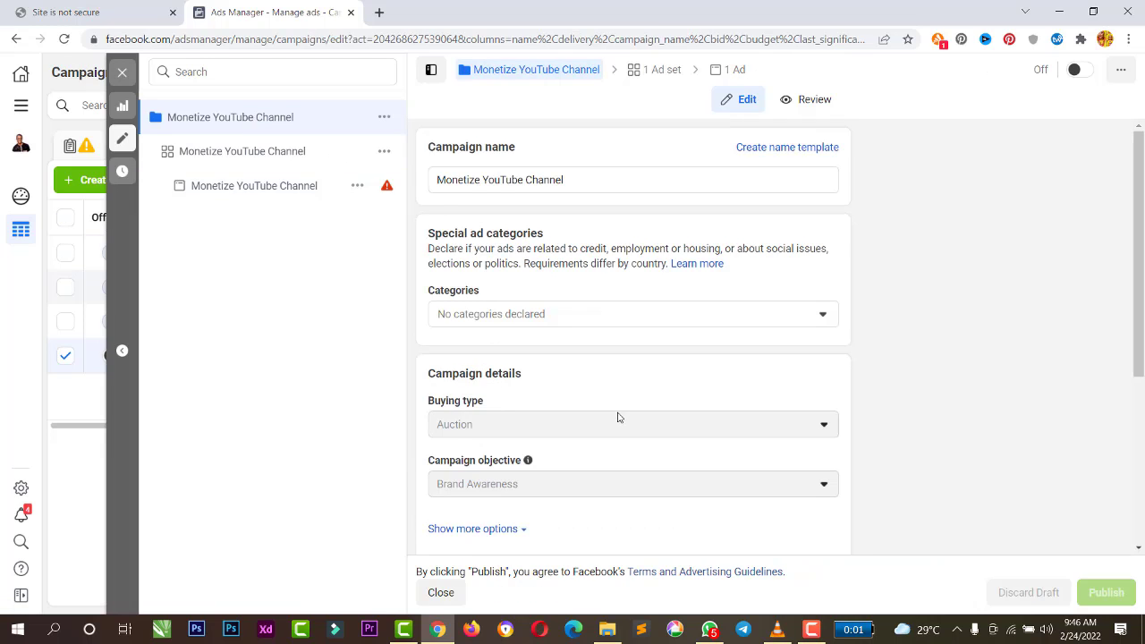
{"action": "scroll", "coordinate": [621, 416], "scroll_direction": "down", "scroll_amount": 2}
{"action": "scroll", "coordinate": [622, 416], "scroll_direction": "down", "scroll_amount": 2}
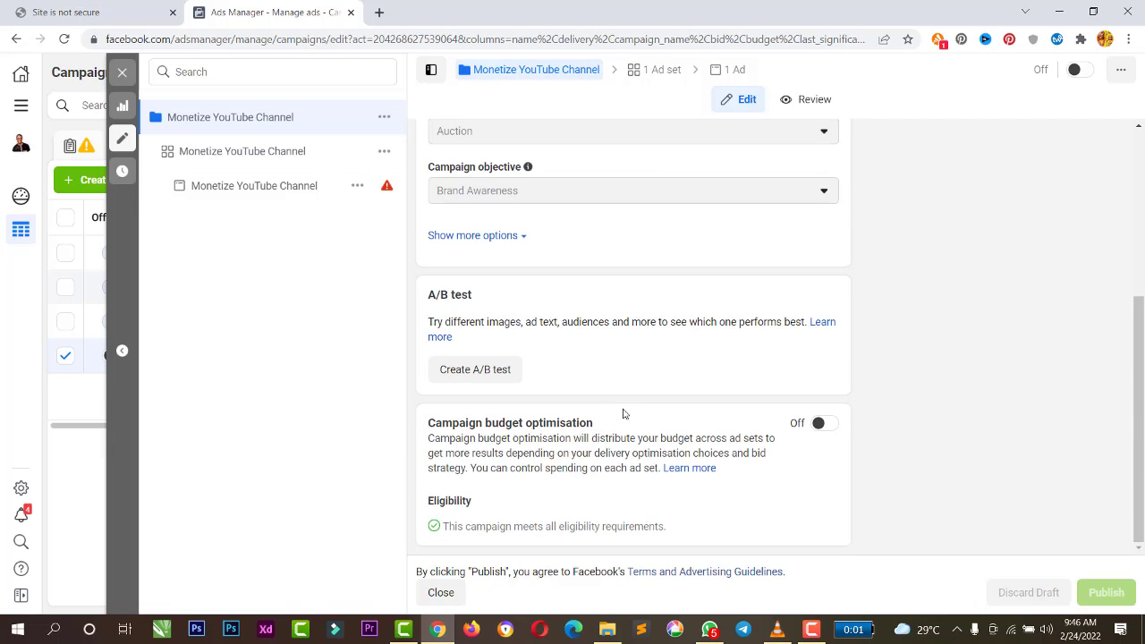
{"action": "left_click", "coordinate": [268, 162]}
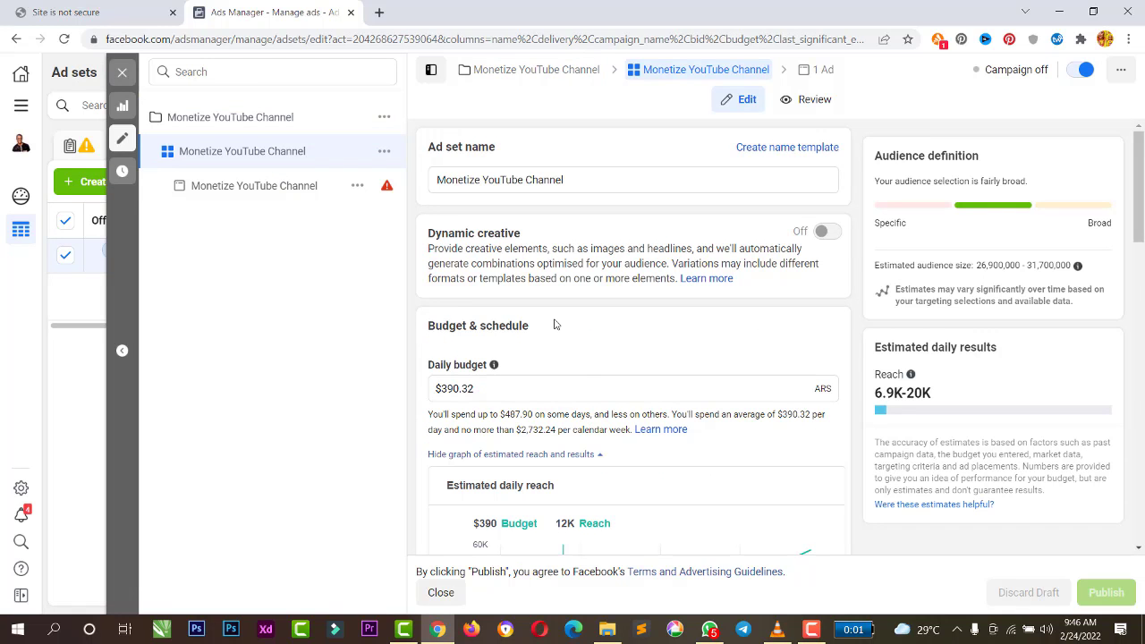
{"action": "scroll", "coordinate": [607, 514], "scroll_direction": "down", "scroll_amount": 1}
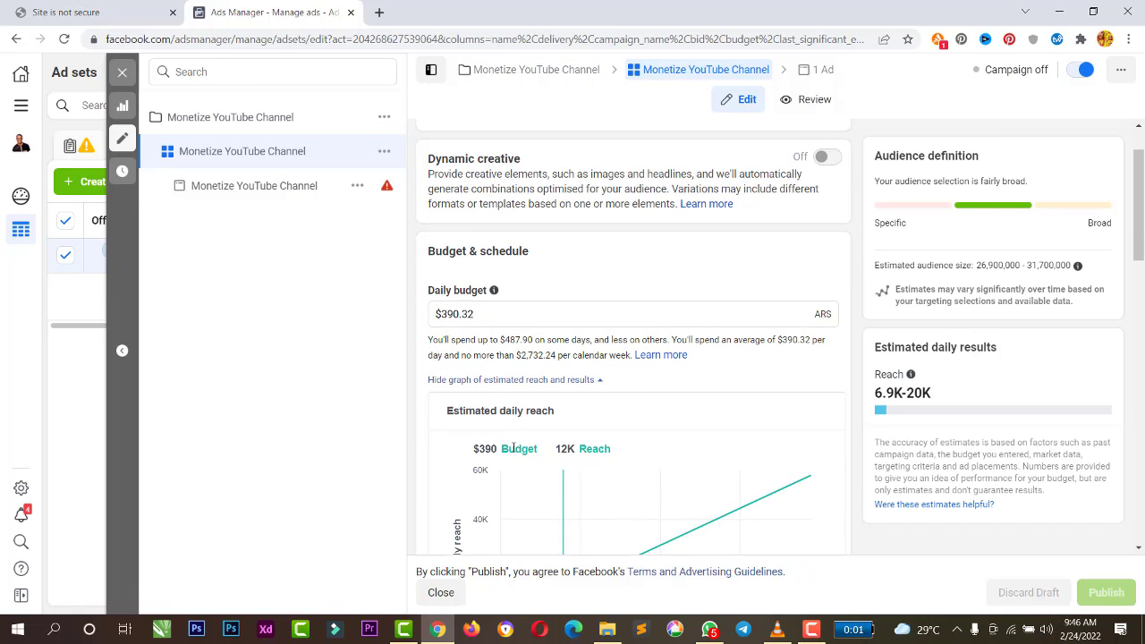
{"action": "left_click_drag", "start_coordinate": [483, 312], "coordinate": [449, 315]}
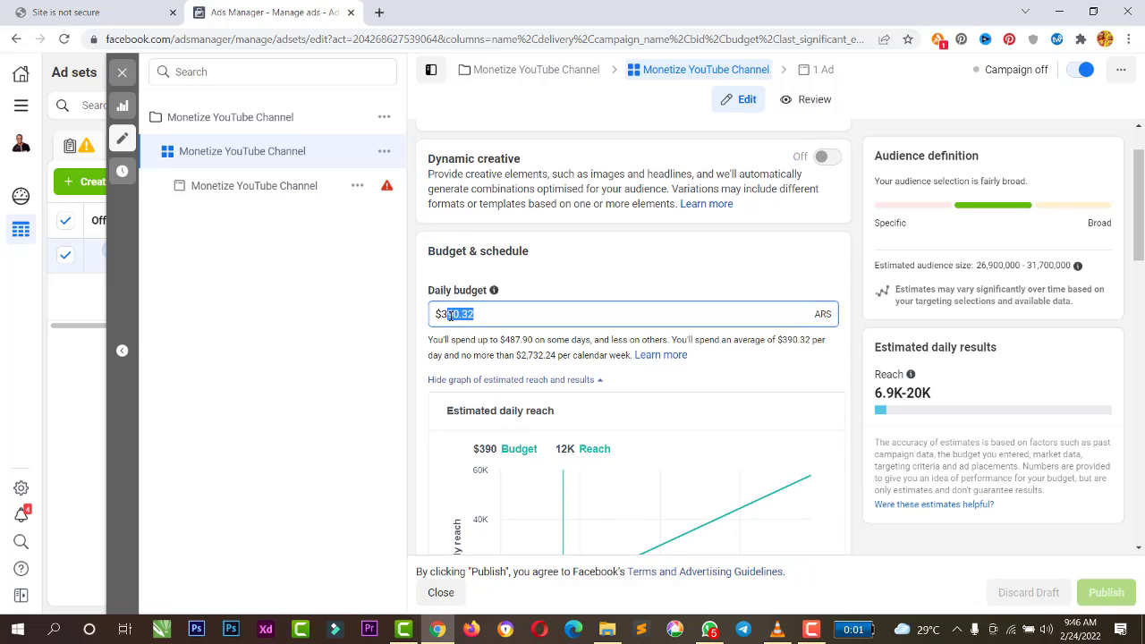
{"action": "type", "text": "106"}
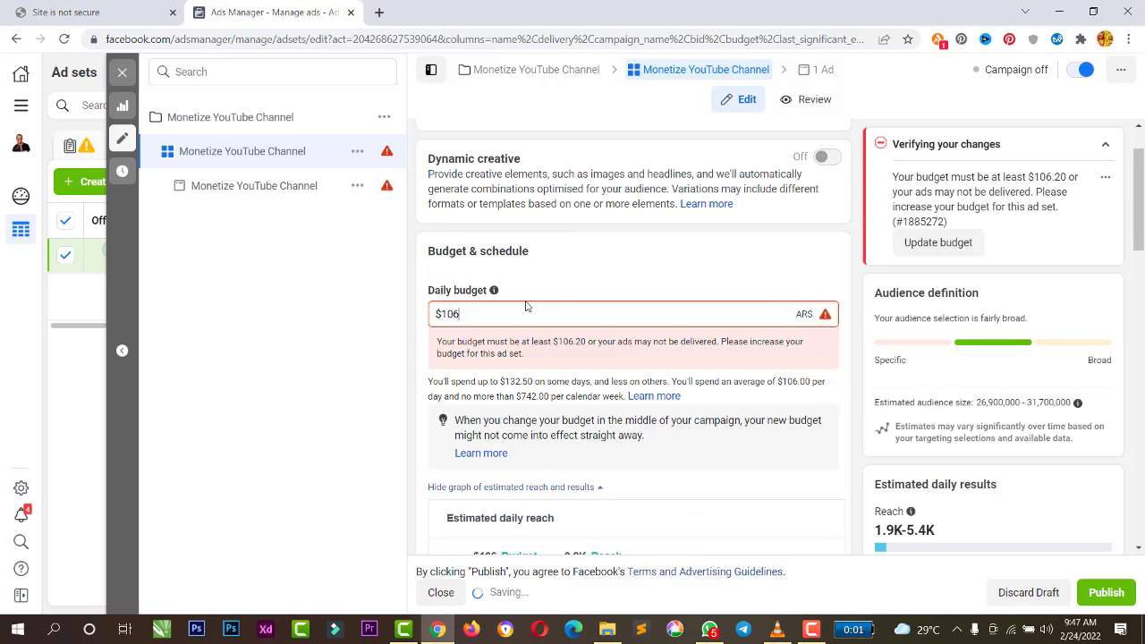
{"action": "type", "text": ".20"}
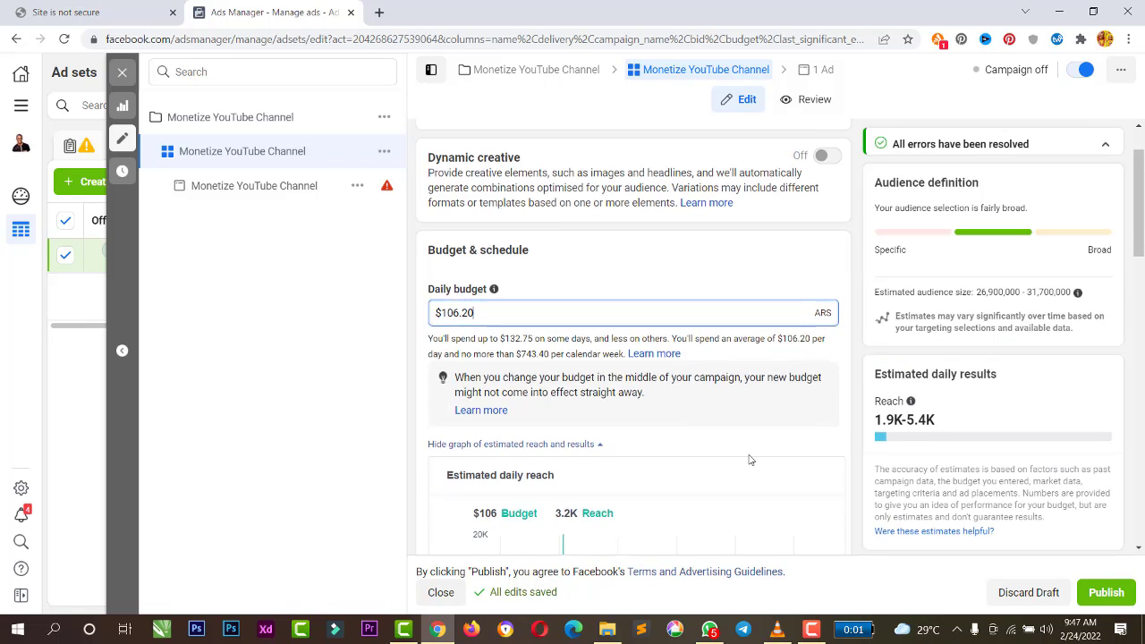
Select the day and year parts of the ad set's 1/7/2021 start date without changing them.
{"action": "scroll", "coordinate": [748, 460], "scroll_direction": "down", "scroll_amount": 3}
{"action": "scroll", "coordinate": [749, 460], "scroll_direction": "down", "scroll_amount": 3}
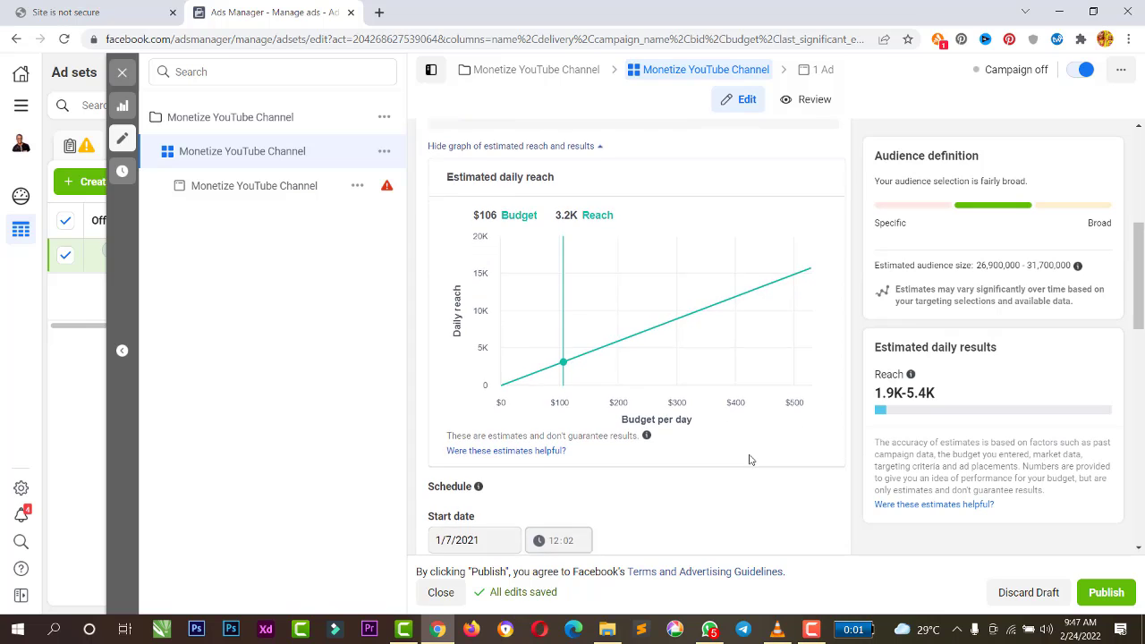
{"action": "scroll", "coordinate": [750, 460], "scroll_direction": "down", "scroll_amount": 1}
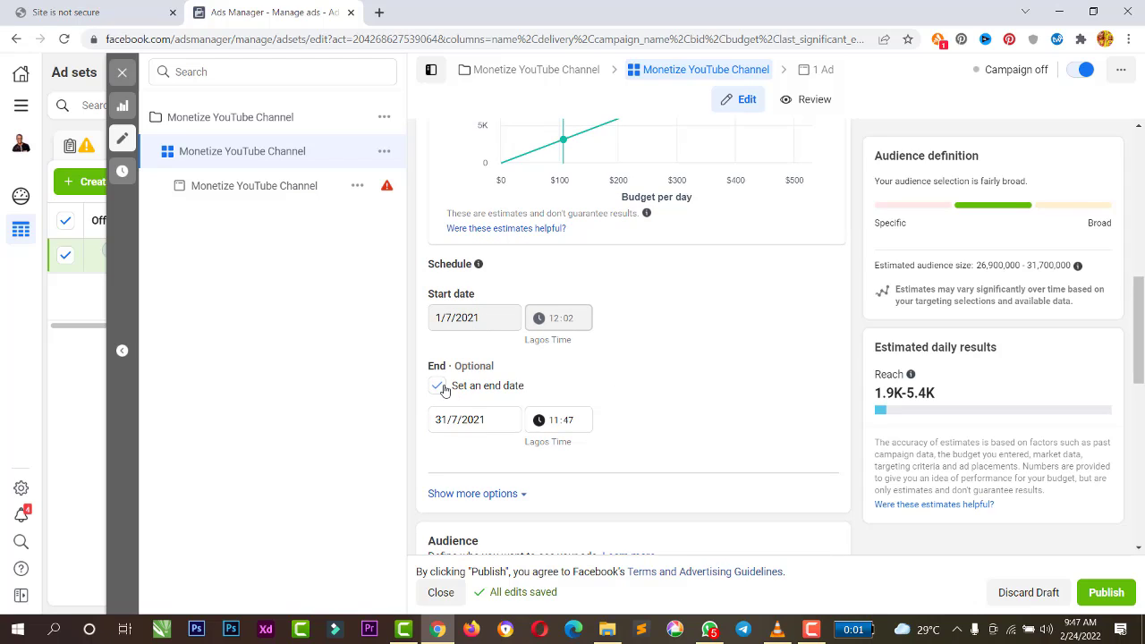
{"action": "double_click", "coordinate": [459, 320]}
{"action": "scroll", "coordinate": [591, 380], "scroll_direction": "up", "scroll_amount": 1}
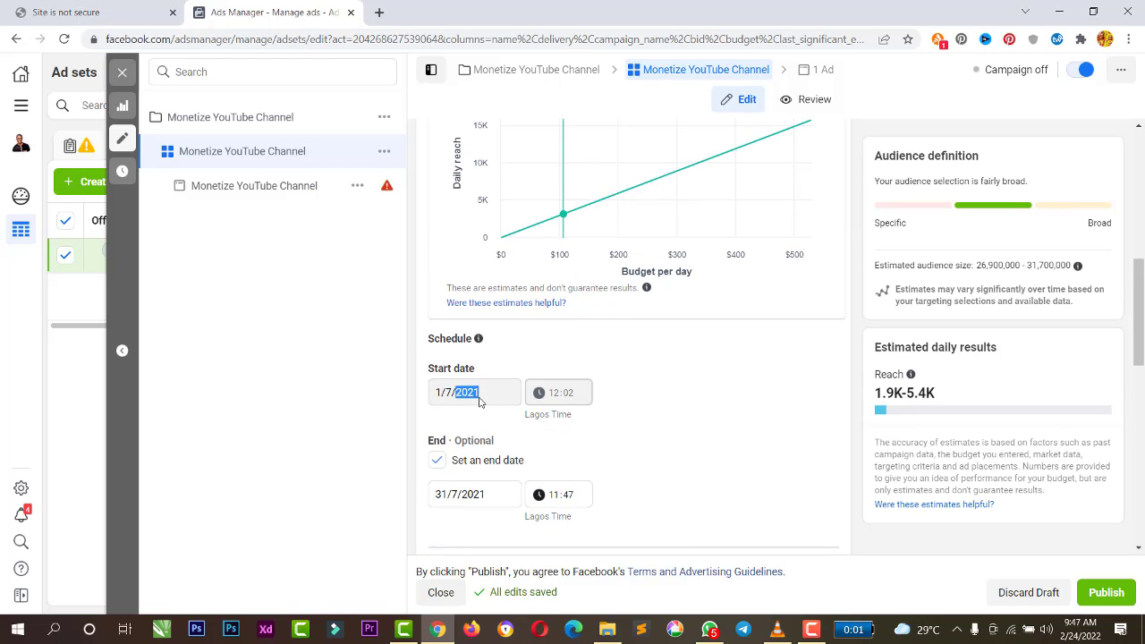
{"action": "left_click", "coordinate": [450, 396]}
{"action": "left_click_drag", "start_coordinate": [444, 395], "coordinate": [433, 399]}
{"action": "left_click", "coordinate": [483, 398]}
{"action": "double_click", "coordinate": [485, 401]}
{"action": "left_click", "coordinate": [553, 396]}
Scroll down to the ad set's saved audience: Nigeria, ages 18-65+.
{"action": "scroll", "coordinate": [555, 399], "scroll_direction": "down", "scroll_amount": 3}
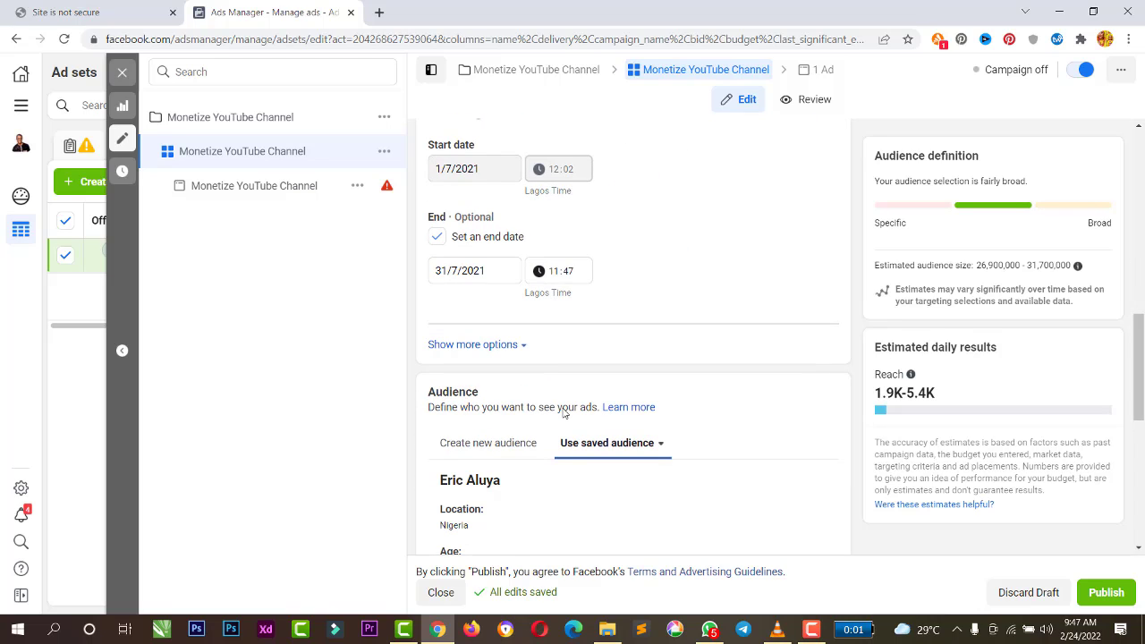
{"action": "scroll", "coordinate": [564, 413], "scroll_direction": "down", "scroll_amount": 3}
{"action": "scroll", "coordinate": [563, 413], "scroll_direction": "down", "scroll_amount": 2}
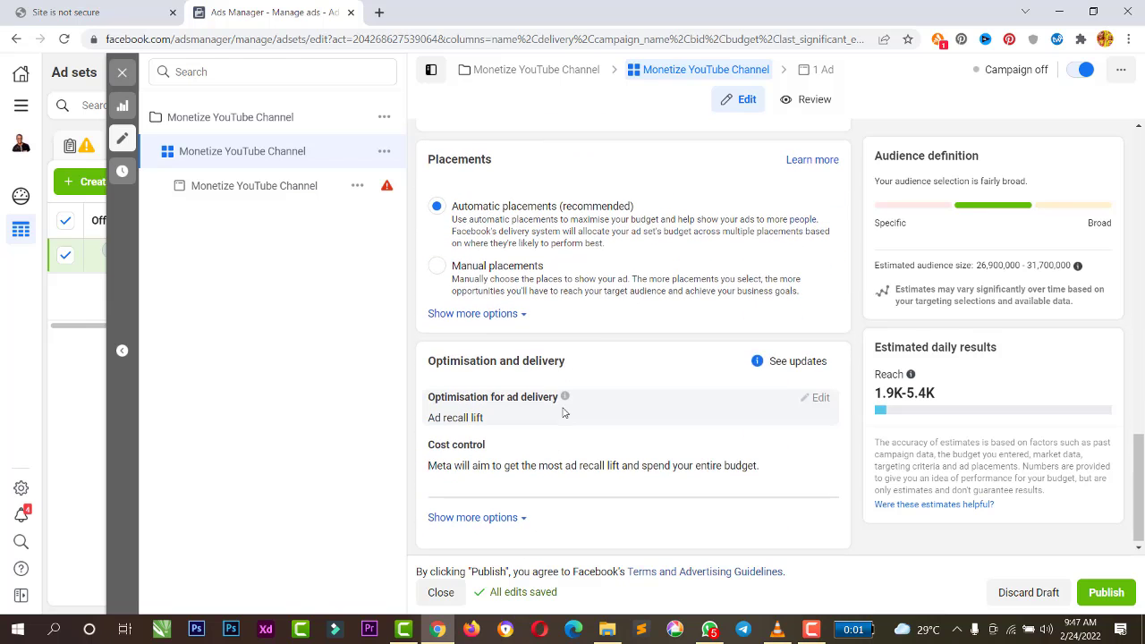
{"action": "scroll", "coordinate": [601, 459], "scroll_direction": "up", "scroll_amount": 10}
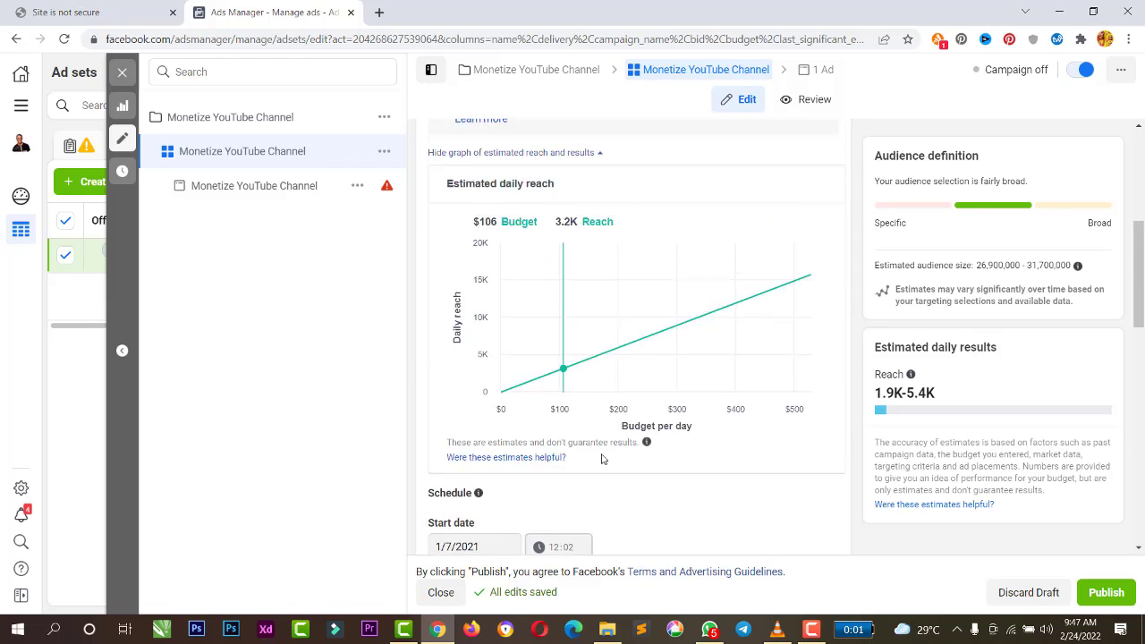
{"action": "scroll", "coordinate": [602, 460], "scroll_direction": "up", "scroll_amount": 2}
{"action": "scroll", "coordinate": [602, 460], "scroll_direction": "down", "scroll_amount": 4}
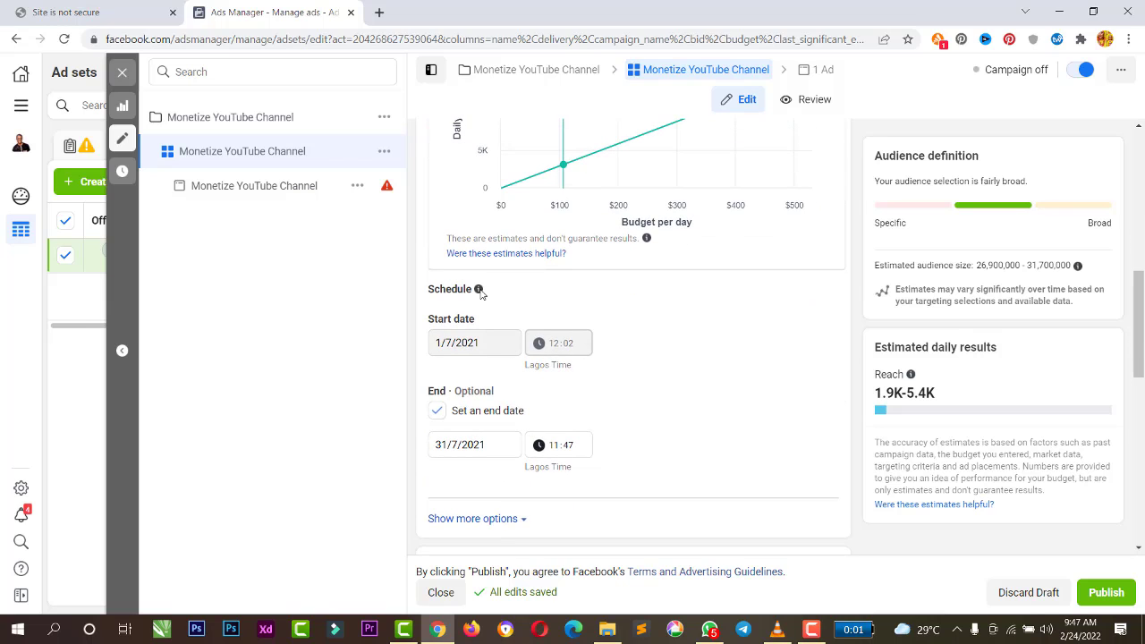
{"action": "scroll", "coordinate": [592, 445], "scroll_direction": "down", "scroll_amount": 2}
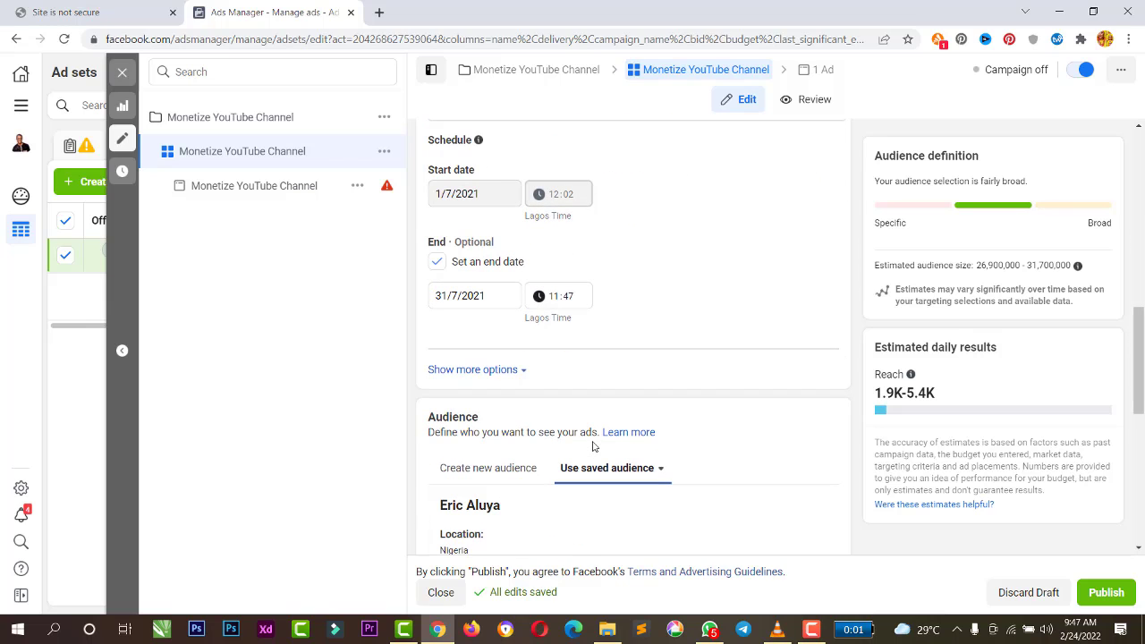
{"action": "scroll", "coordinate": [593, 446], "scroll_direction": "down", "scroll_amount": 2}
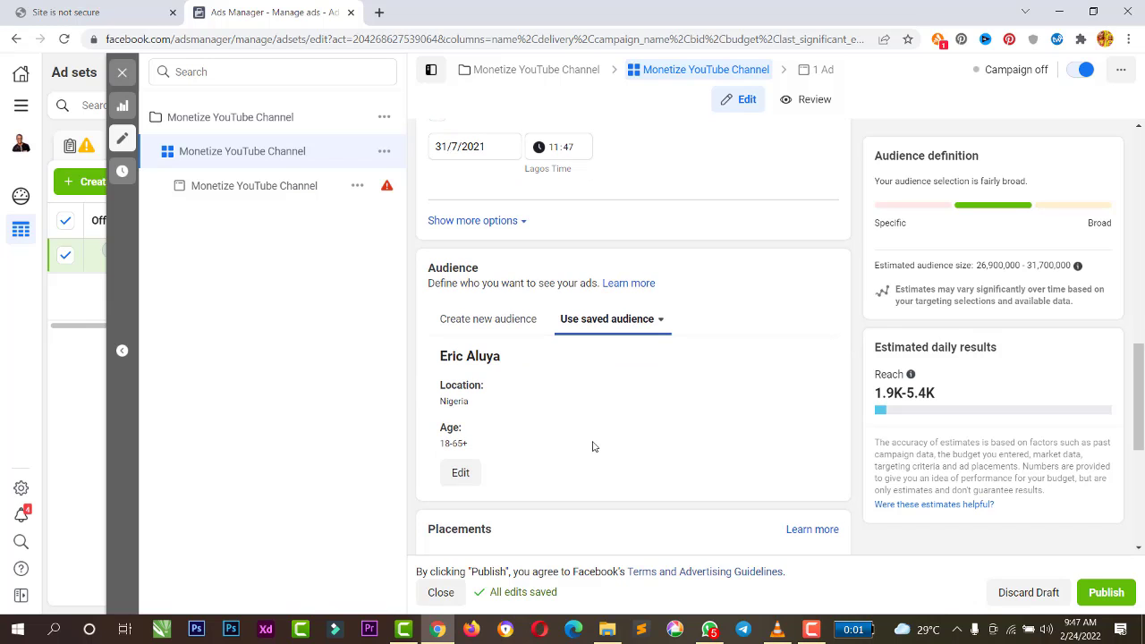
Edit the saved audience and set its age range to 20–45.
{"action": "left_click", "coordinate": [460, 472]}
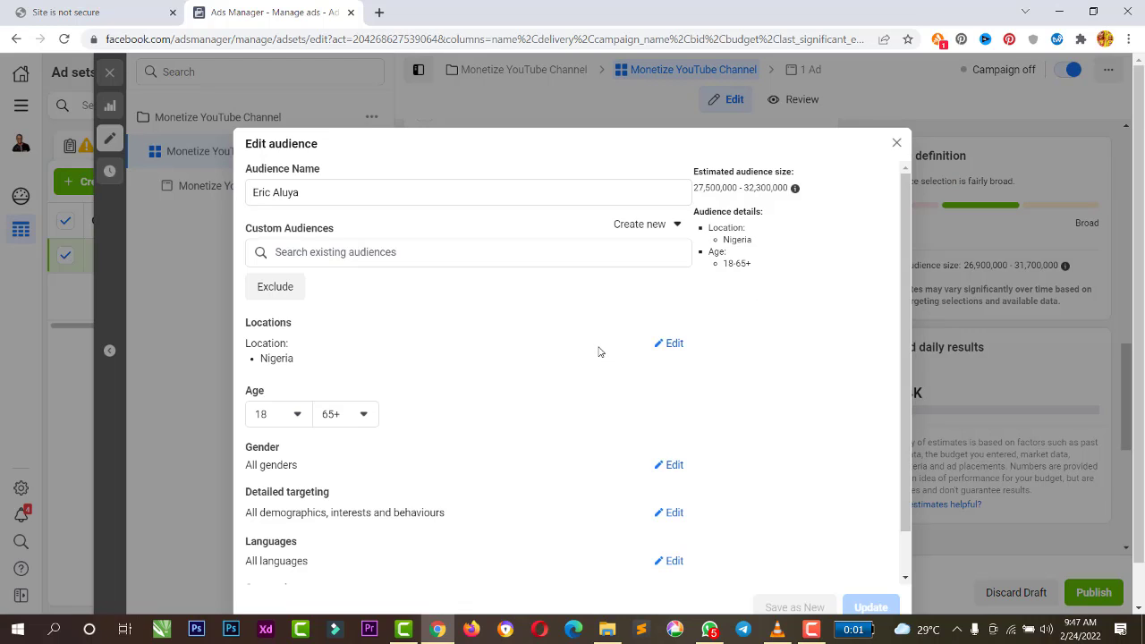
{"action": "scroll", "coordinate": [600, 352], "scroll_direction": "down", "scroll_amount": 1}
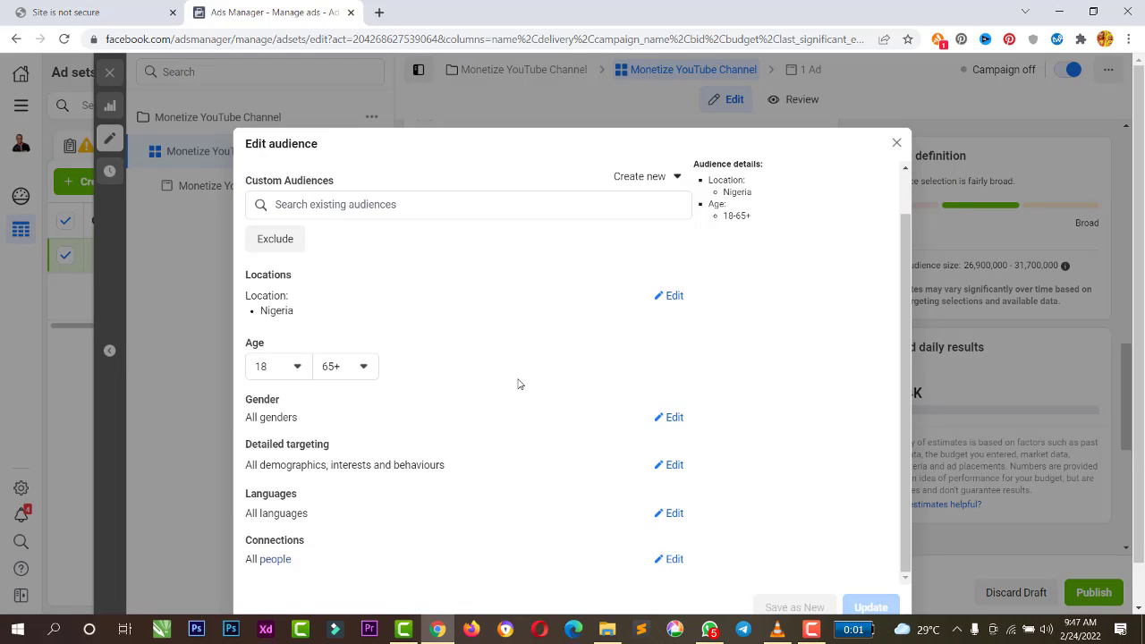
{"action": "scroll", "coordinate": [391, 380], "scroll_direction": "up", "scroll_amount": 1}
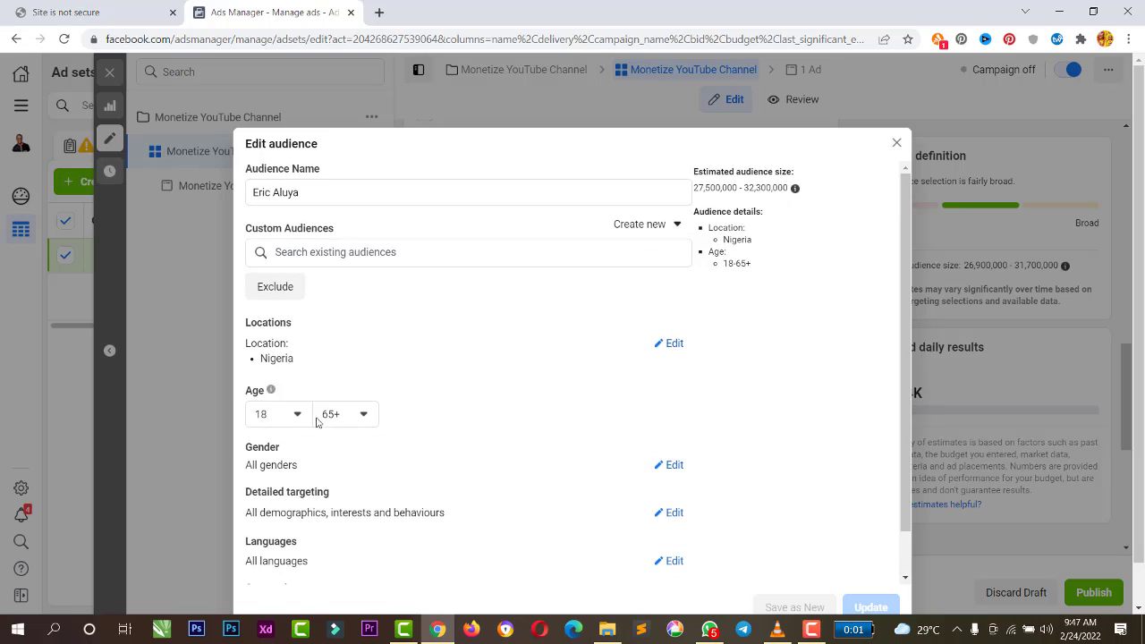
{"action": "left_click", "coordinate": [271, 416]}
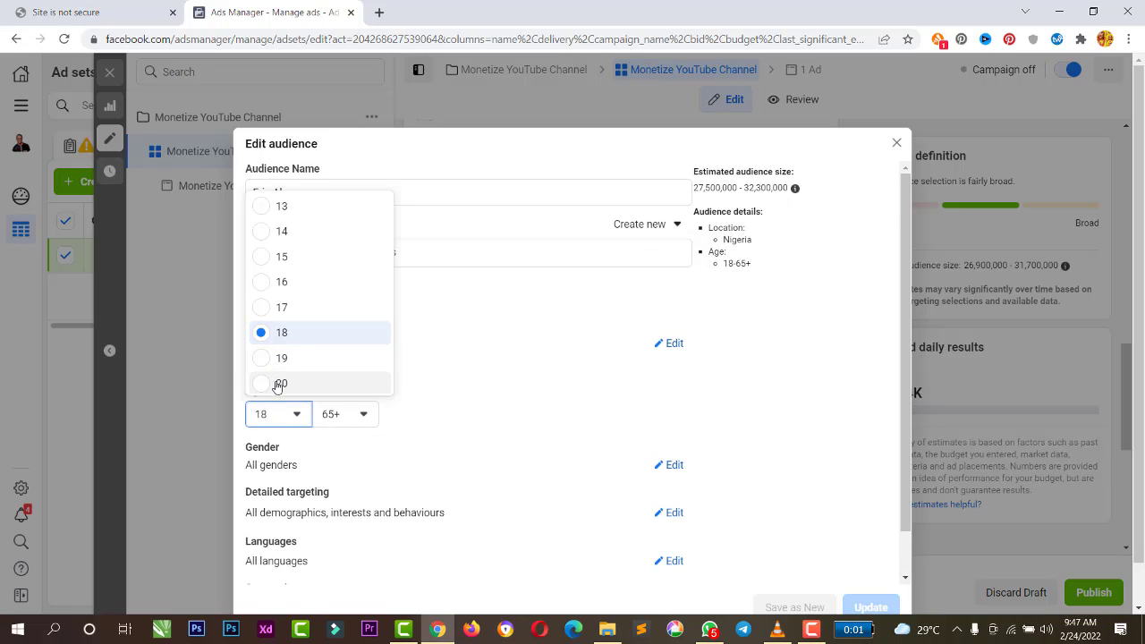
{"action": "left_click", "coordinate": [278, 383]}
{"action": "left_click", "coordinate": [361, 417]}
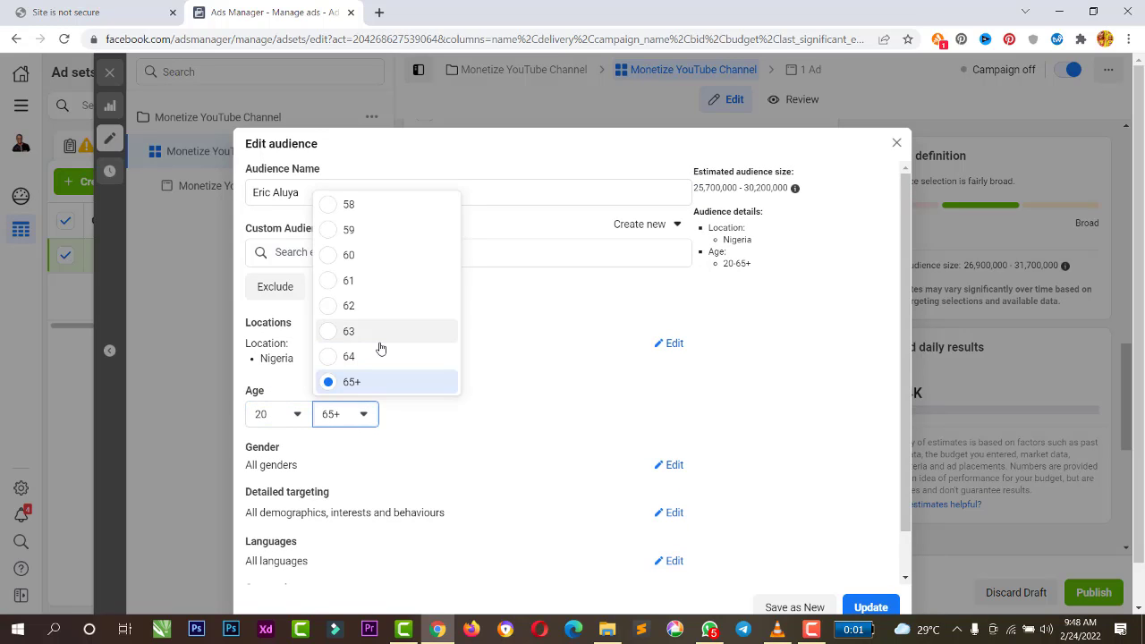
{"action": "scroll", "coordinate": [379, 344], "scroll_direction": "up", "scroll_amount": 3}
{"action": "scroll", "coordinate": [381, 345], "scroll_direction": "up", "scroll_amount": 7}
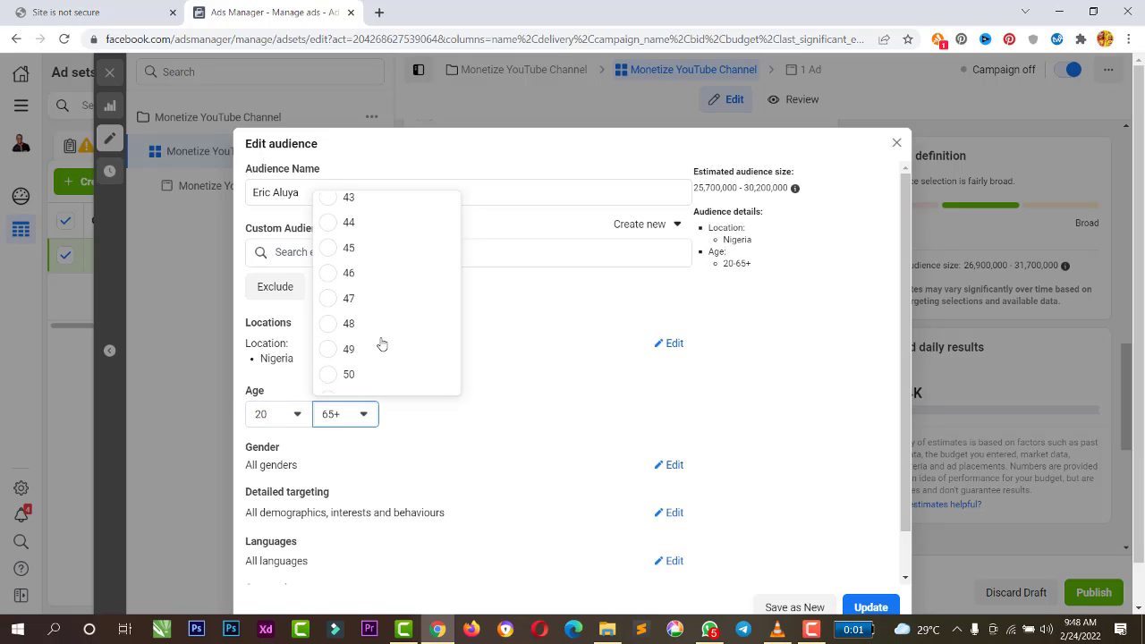
{"action": "scroll", "coordinate": [371, 370], "scroll_direction": "down", "scroll_amount": 2}
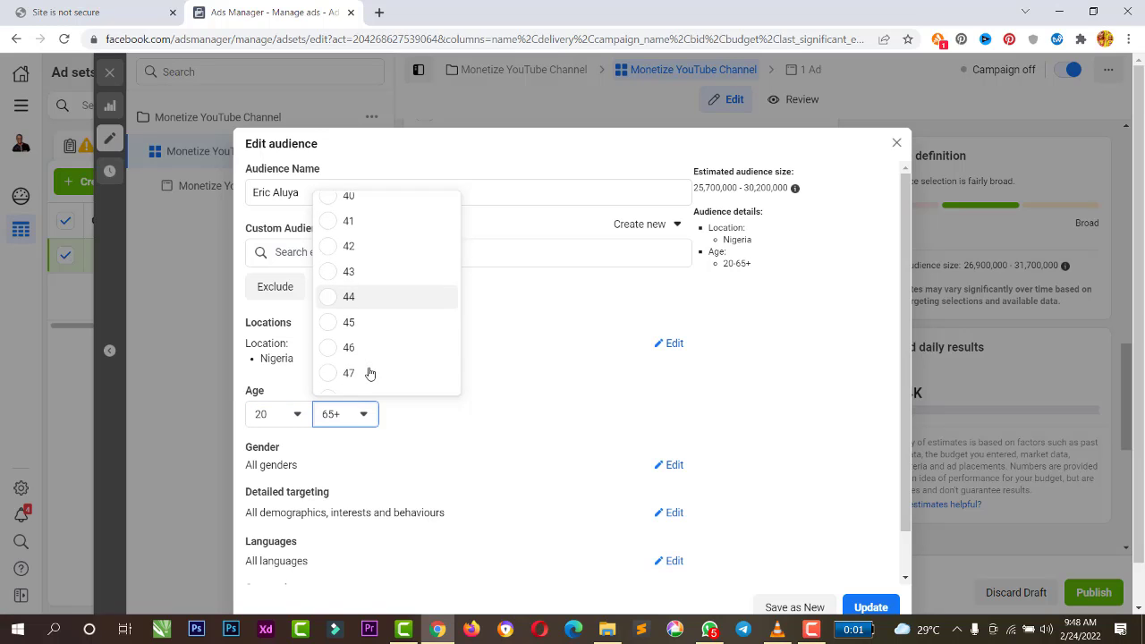
{"action": "left_click", "coordinate": [358, 329]}
Add English (All), English (UK) and English (US) as the audience's languages.
{"action": "scroll", "coordinate": [562, 442], "scroll_direction": "down", "scroll_amount": 1}
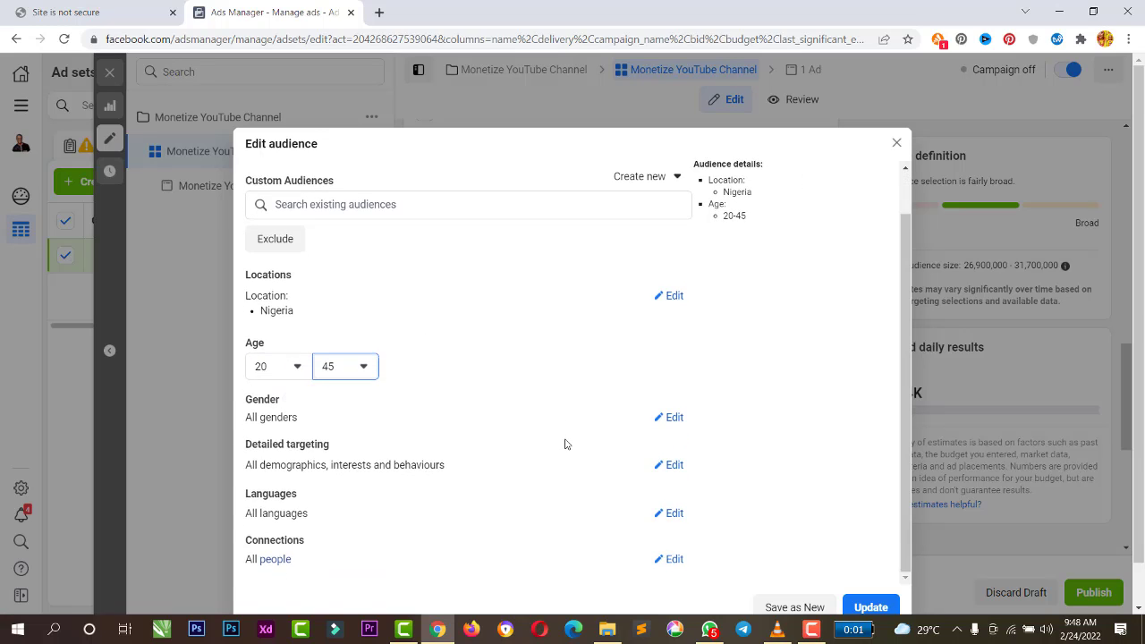
{"action": "left_click", "coordinate": [670, 514]}
{"action": "left_click", "coordinate": [322, 505]}
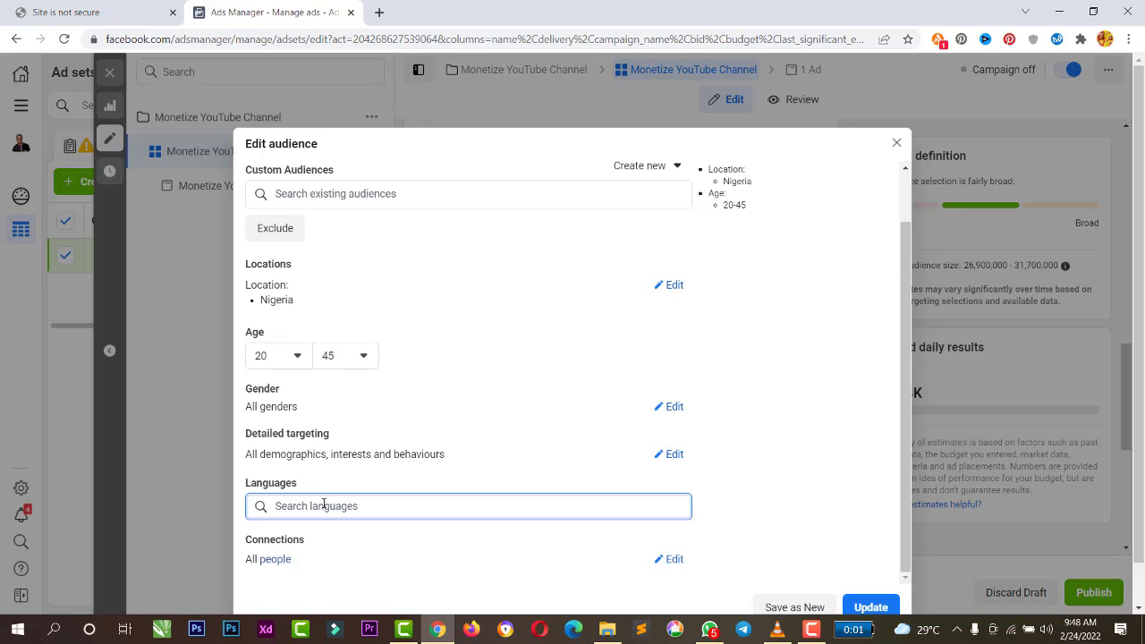
{"action": "type", "text": "en"}
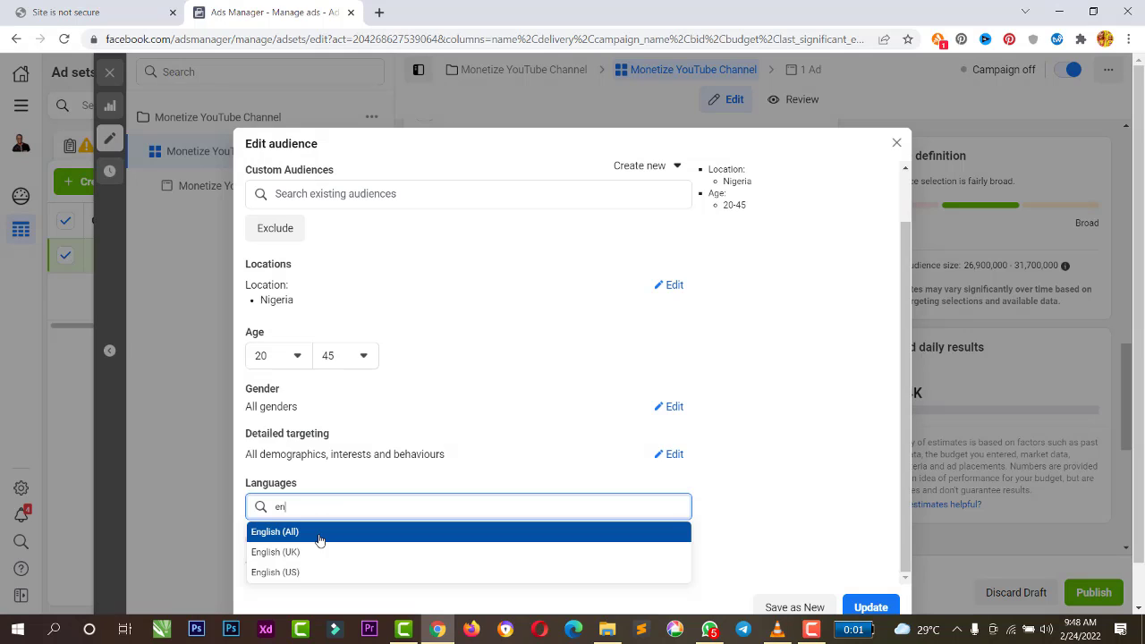
{"action": "left_click", "coordinate": [319, 539]}
{"action": "left_click", "coordinate": [333, 542]}
{"action": "type", "text": "e"}
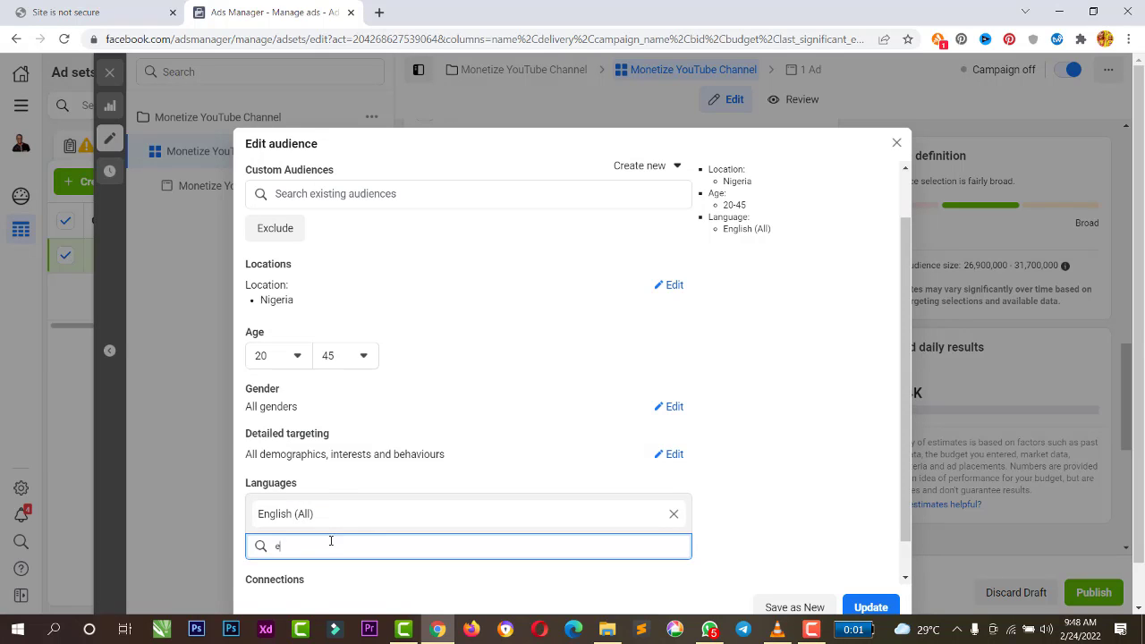
{"action": "type", "text": "ng"}
{"action": "left_click", "coordinate": [327, 572]}
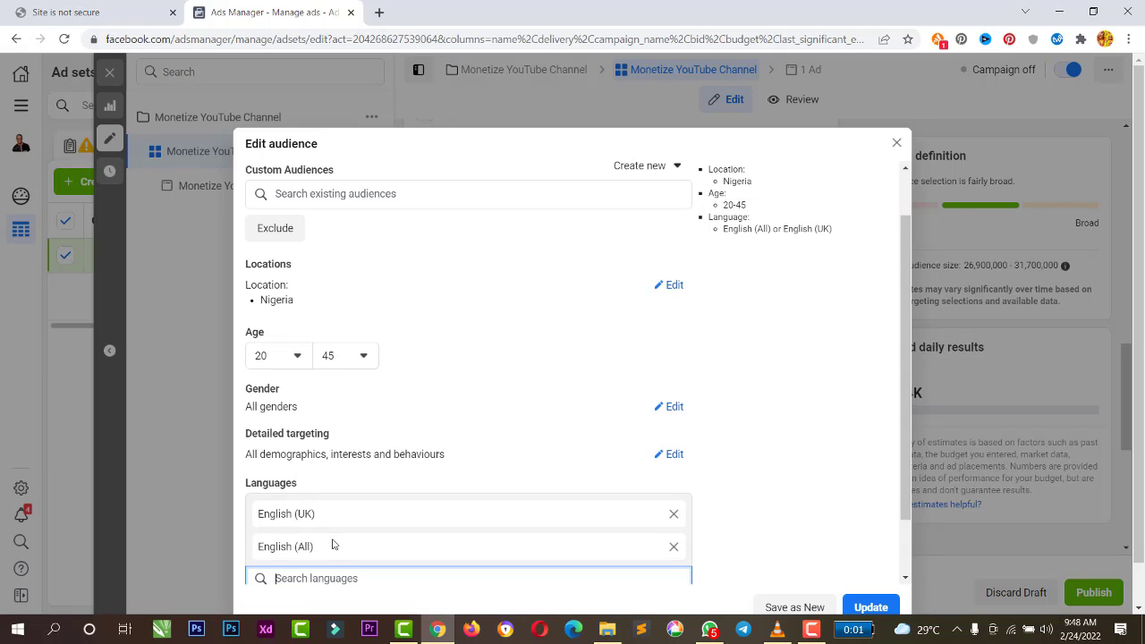
{"action": "type", "text": "en"}
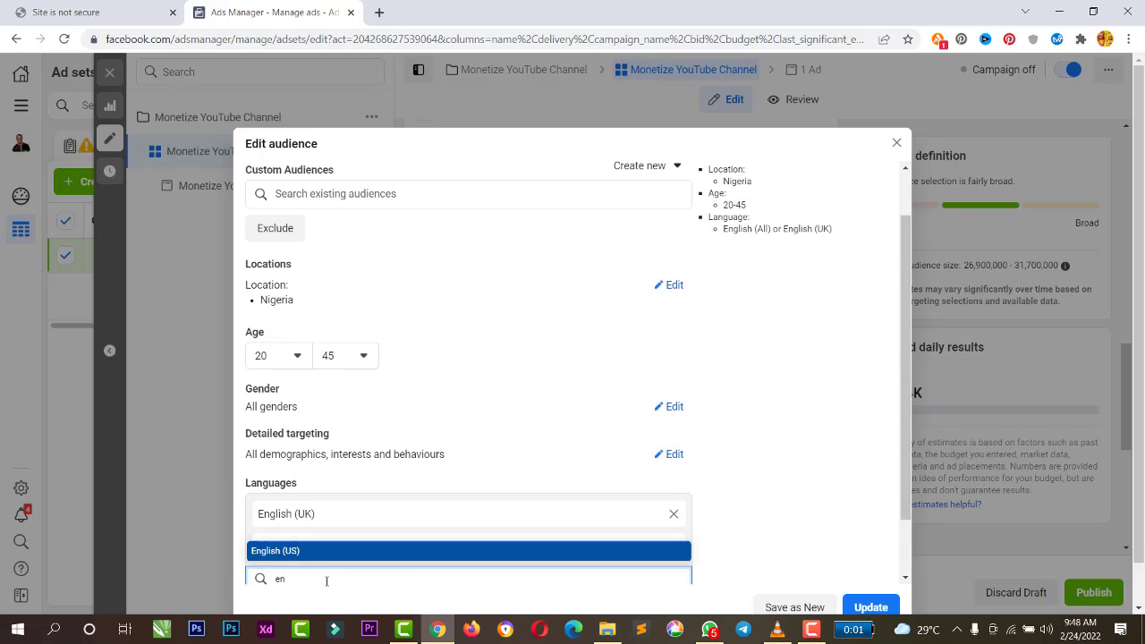
{"action": "left_click", "coordinate": [333, 559]}
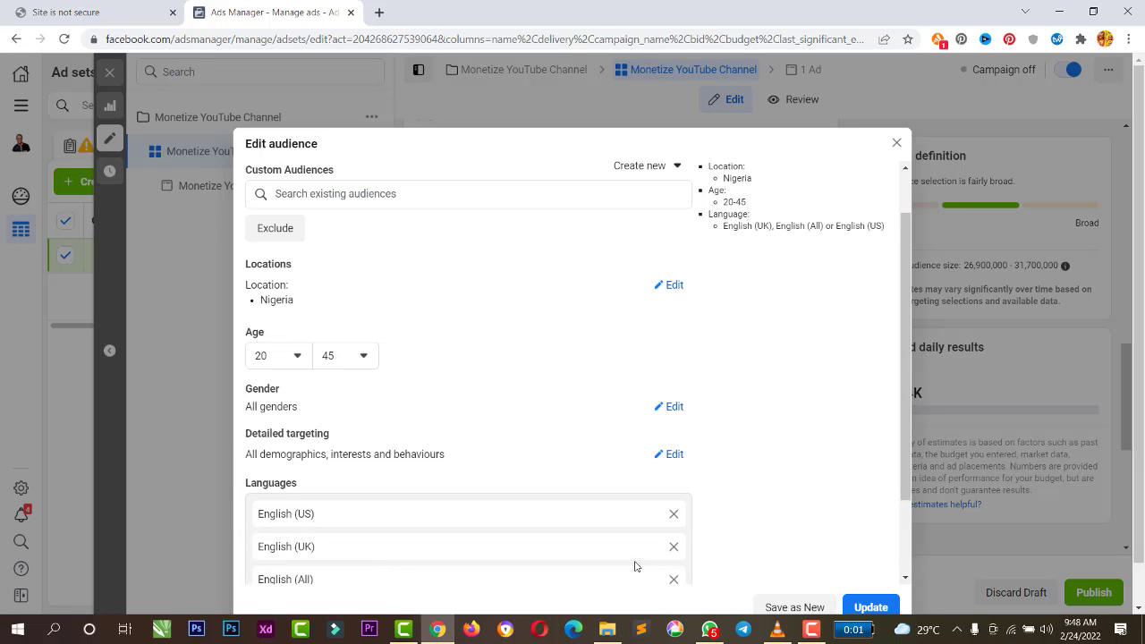
{"action": "scroll", "coordinate": [760, 531], "scroll_direction": "down", "scroll_amount": 2}
{"action": "scroll", "coordinate": [751, 530], "scroll_direction": "up", "scroll_amount": 3}
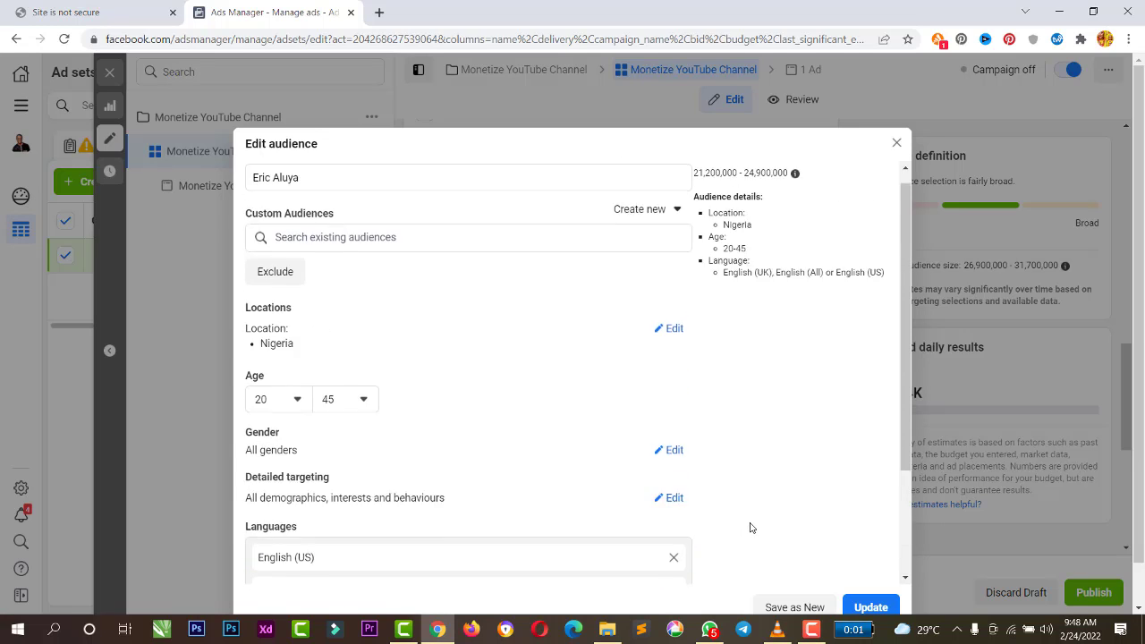
{"action": "scroll", "coordinate": [747, 521], "scroll_direction": "up", "scroll_amount": 1}
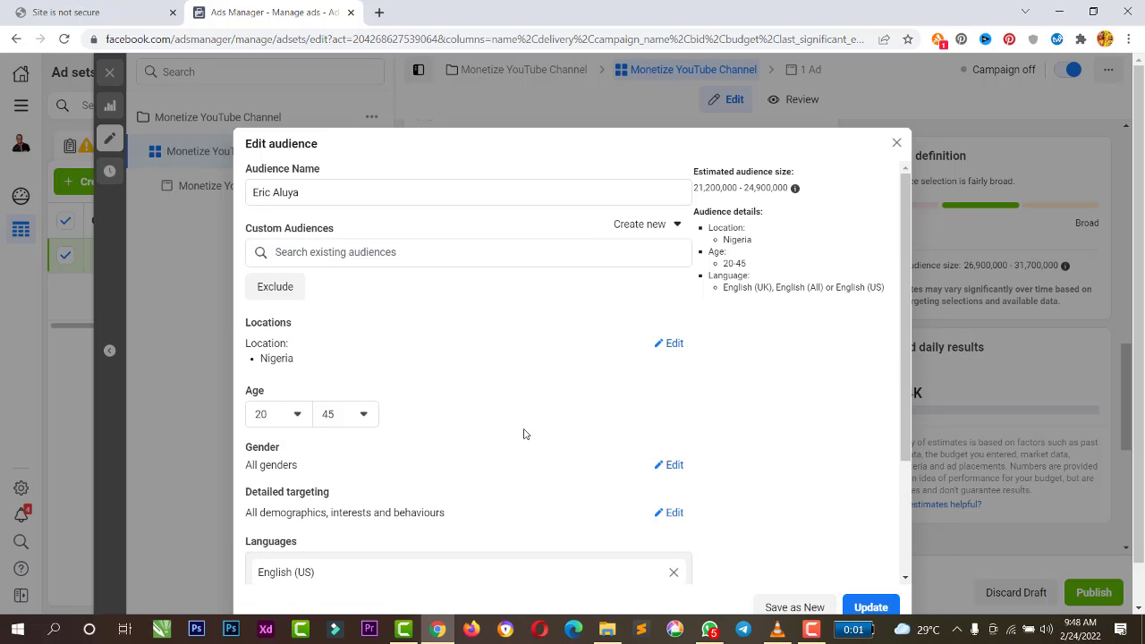
{"action": "scroll", "coordinate": [524, 434], "scroll_direction": "down", "scroll_amount": 3}
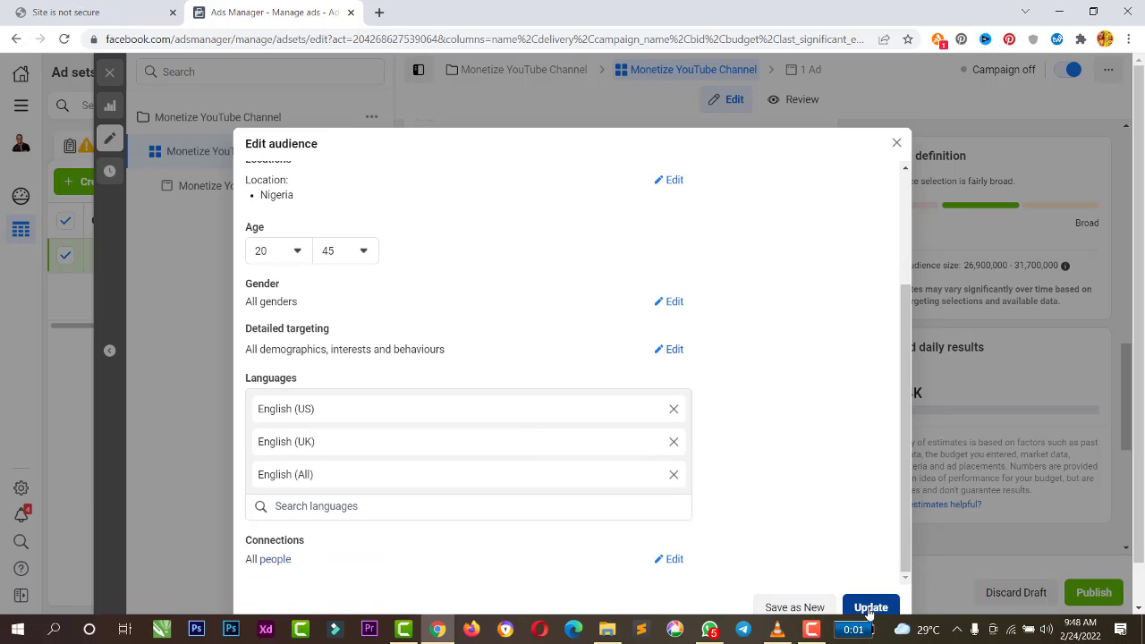
Apply the audience update, then open the Monetize YouTube Channel ad set from the end-date error.
{"action": "left_click", "coordinate": [869, 608]}
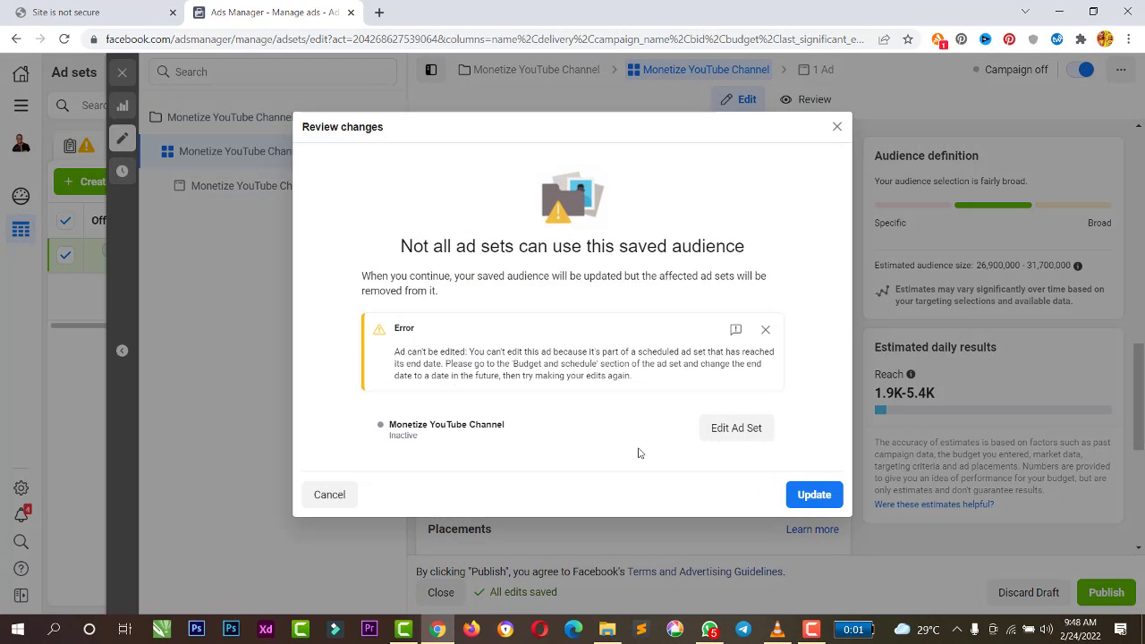
{"action": "left_click", "coordinate": [731, 439]}
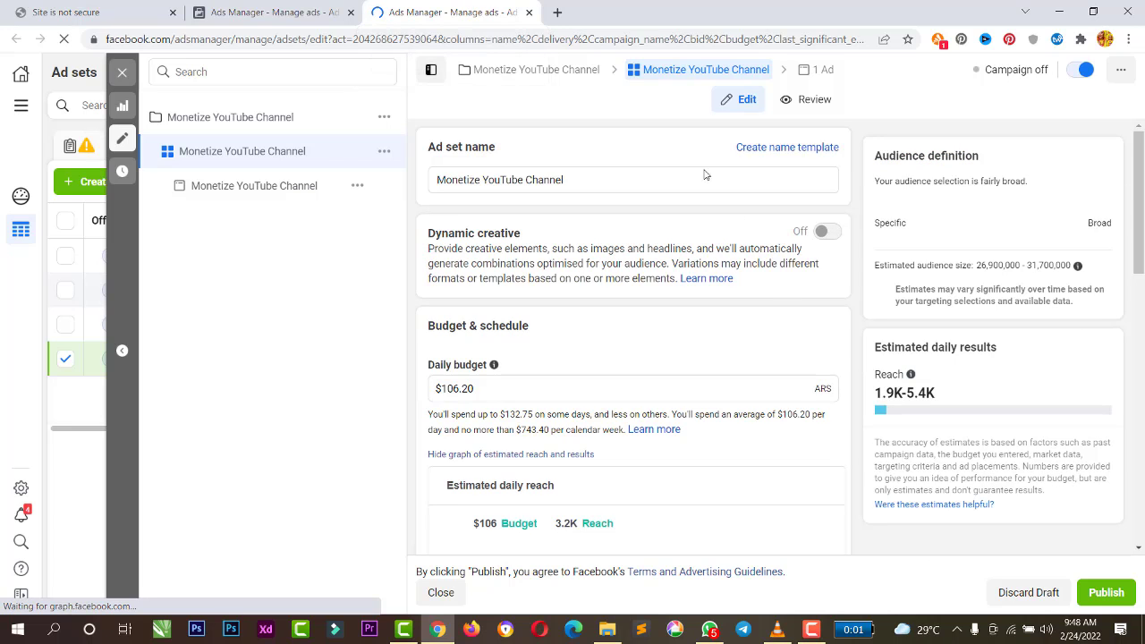
Publish the Monetize YouTube Channel ad set at $106.20 daily and close its editor.
{"action": "scroll", "coordinate": [691, 319], "scroll_direction": "down", "scroll_amount": 1}
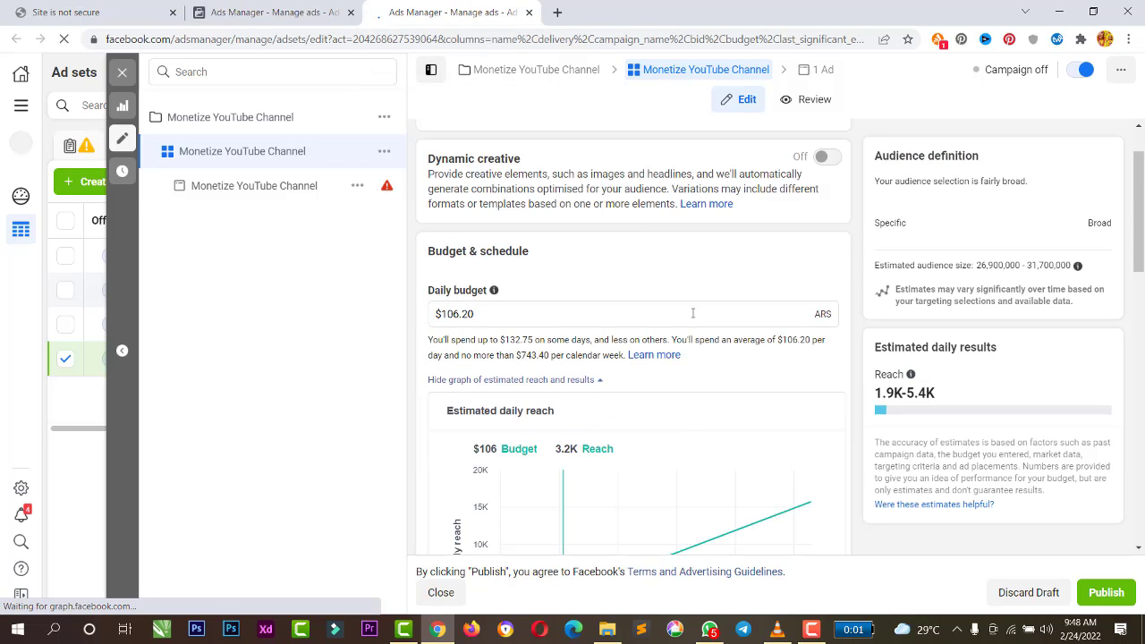
{"action": "scroll", "coordinate": [693, 313], "scroll_direction": "down", "scroll_amount": 2}
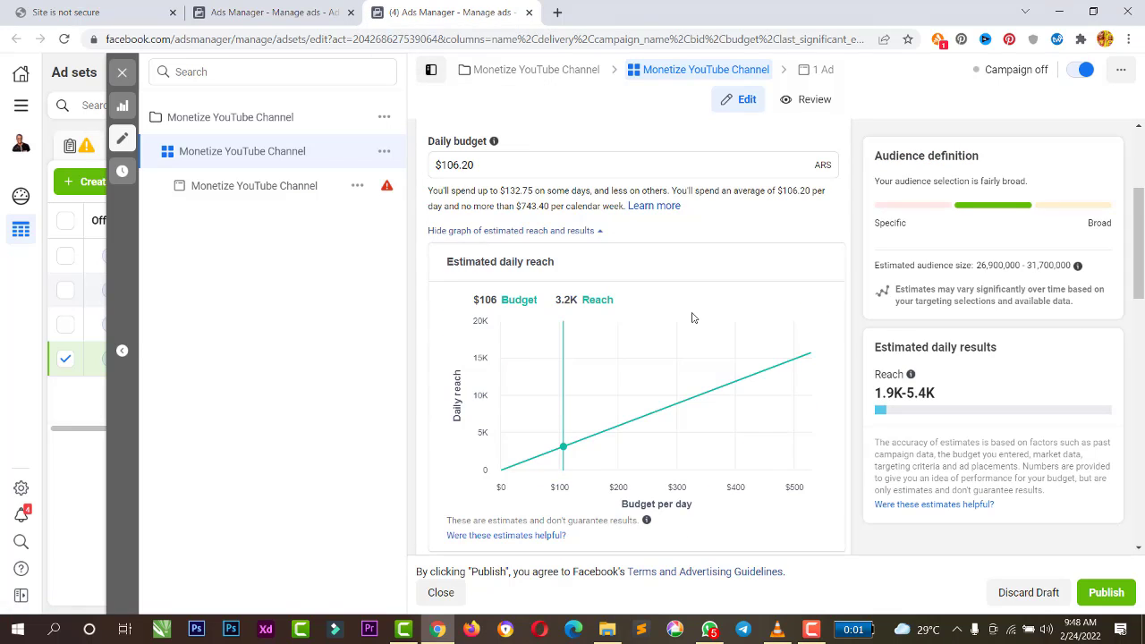
{"action": "scroll", "coordinate": [692, 315], "scroll_direction": "down", "scroll_amount": 4}
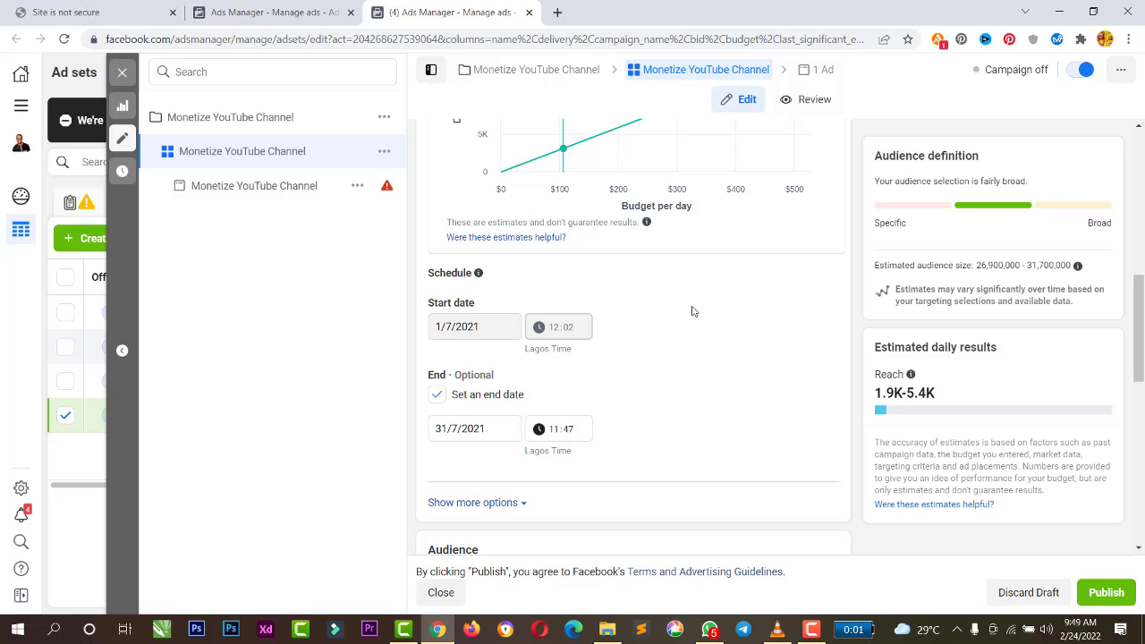
{"action": "left_click", "coordinate": [1110, 597]}
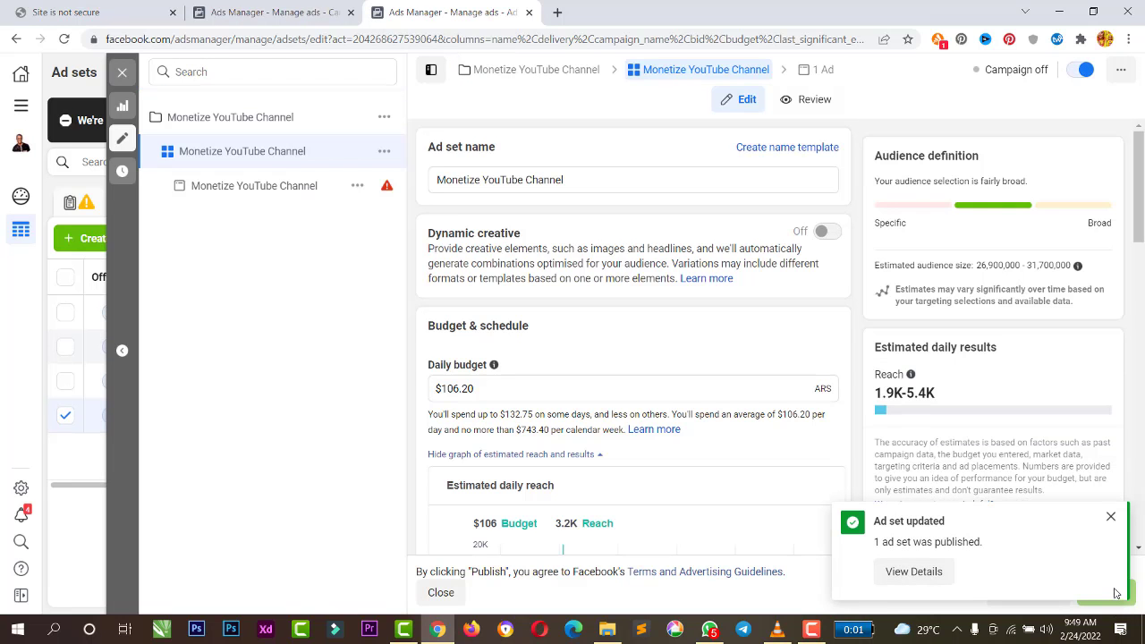
{"action": "scroll", "coordinate": [604, 415], "scroll_direction": "down", "scroll_amount": 5}
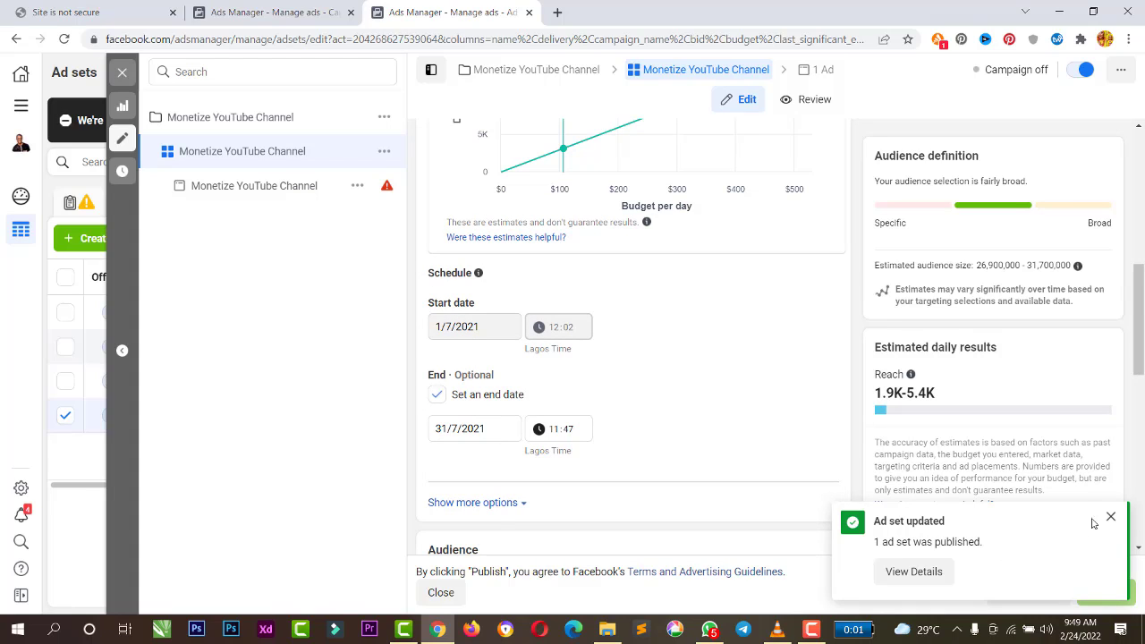
{"action": "left_click", "coordinate": [1109, 517]}
{"action": "left_click", "coordinate": [123, 72]}
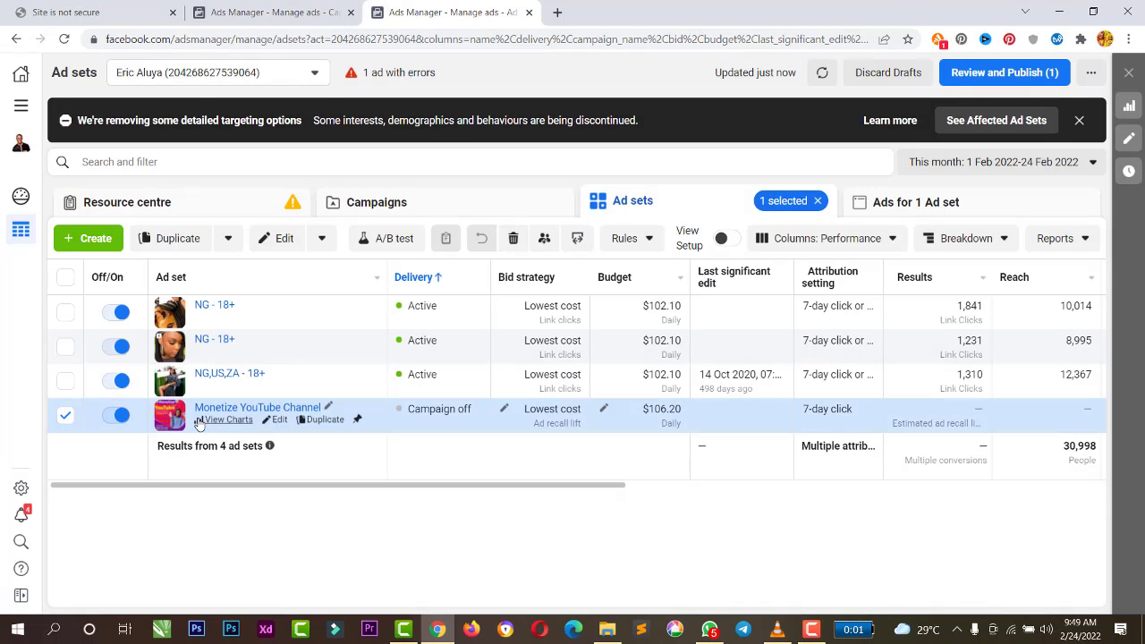
Reopen the Monetize YouTube Channel ad set, remove its end date and publish it.
{"action": "left_click", "coordinate": [267, 420]}
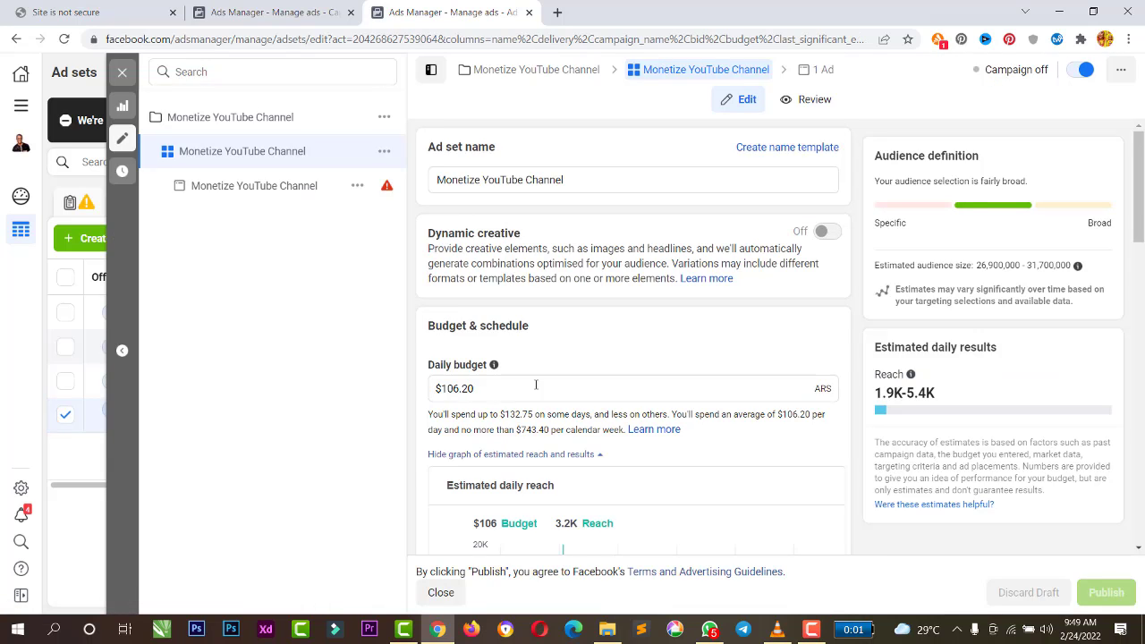
{"action": "scroll", "coordinate": [587, 434], "scroll_direction": "down", "scroll_amount": 5}
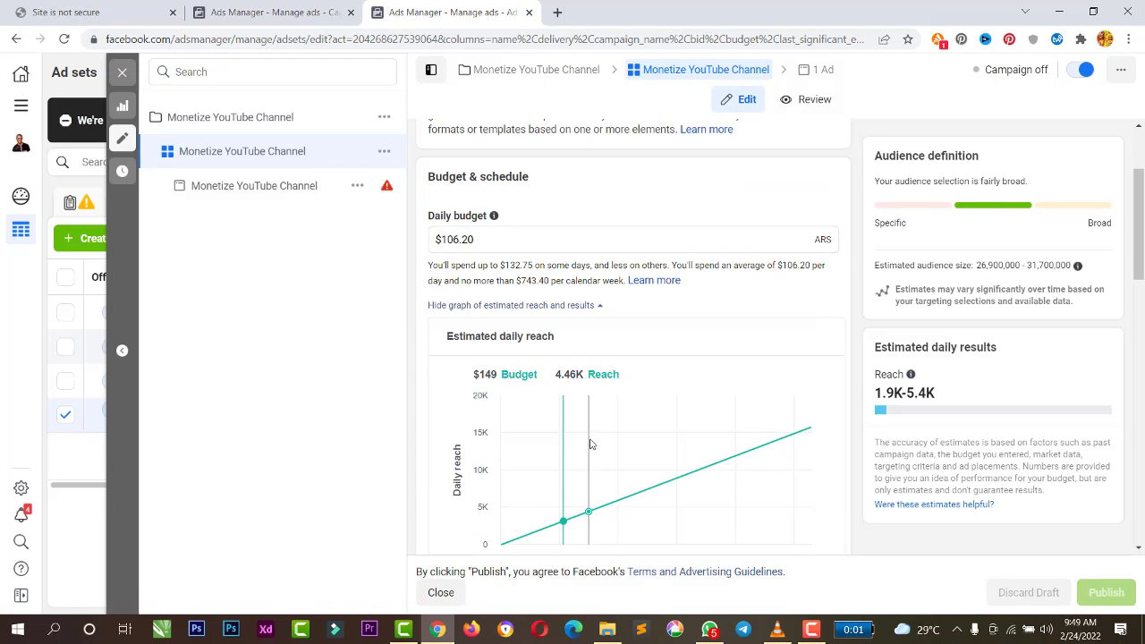
{"action": "scroll", "coordinate": [592, 441], "scroll_direction": "down", "scroll_amount": 1}
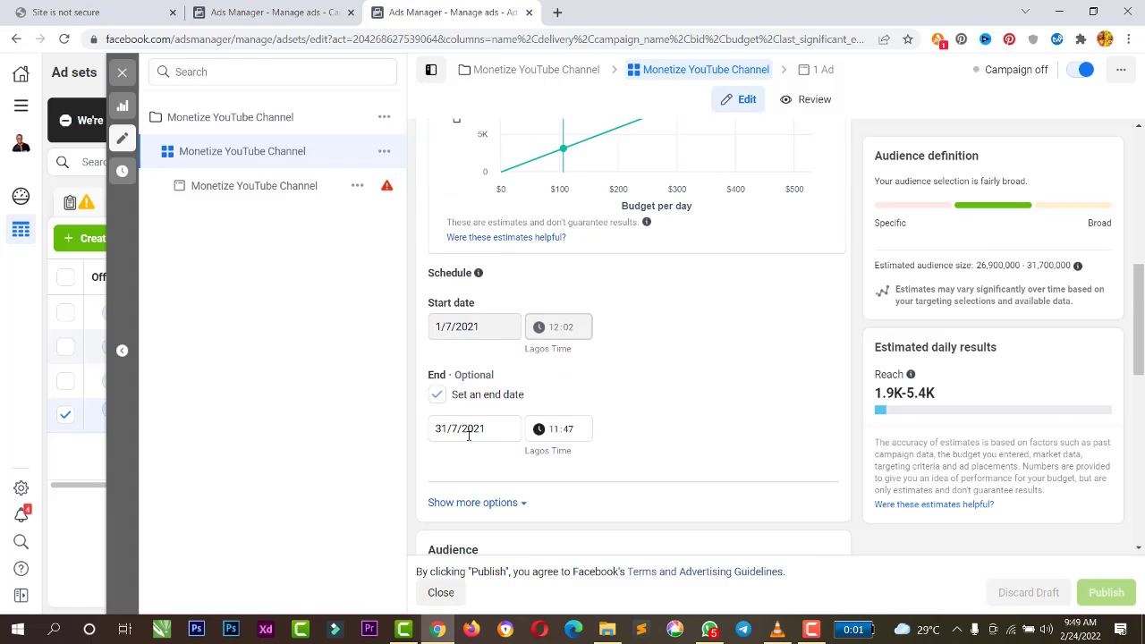
{"action": "left_click", "coordinate": [437, 400]}
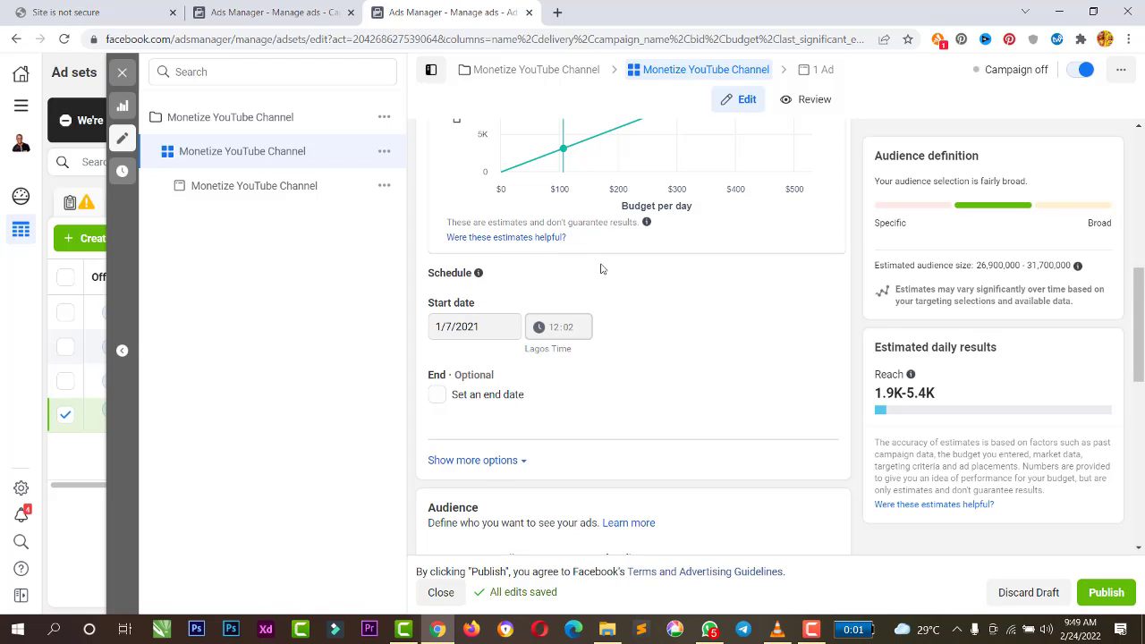
{"action": "scroll", "coordinate": [617, 282], "scroll_direction": "up", "scroll_amount": 2}
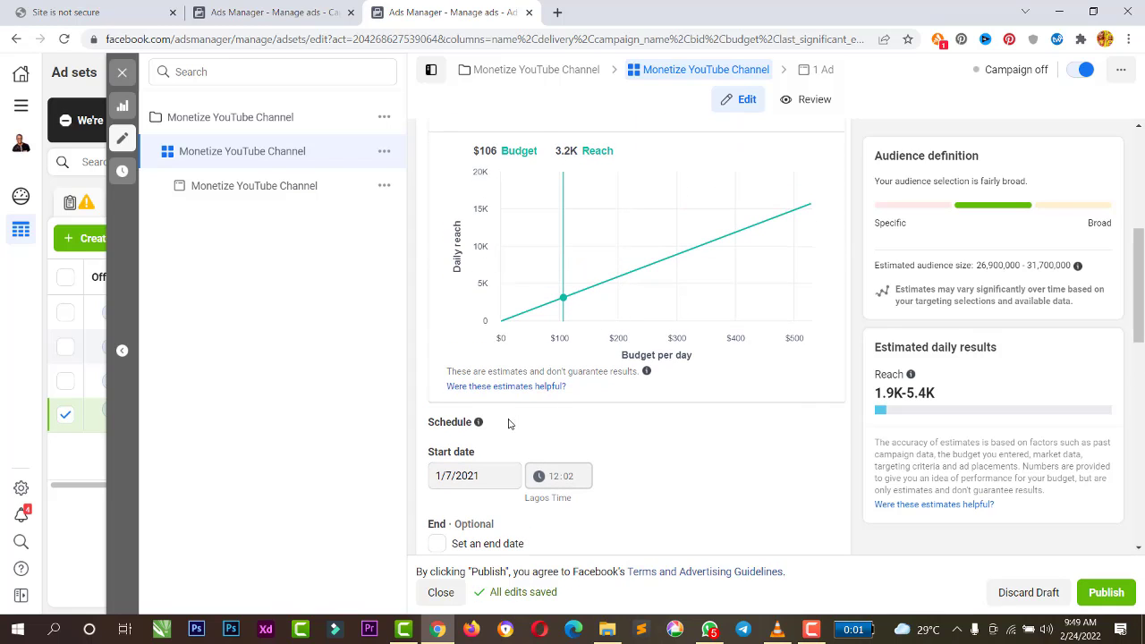
{"action": "left_click", "coordinate": [493, 389]}
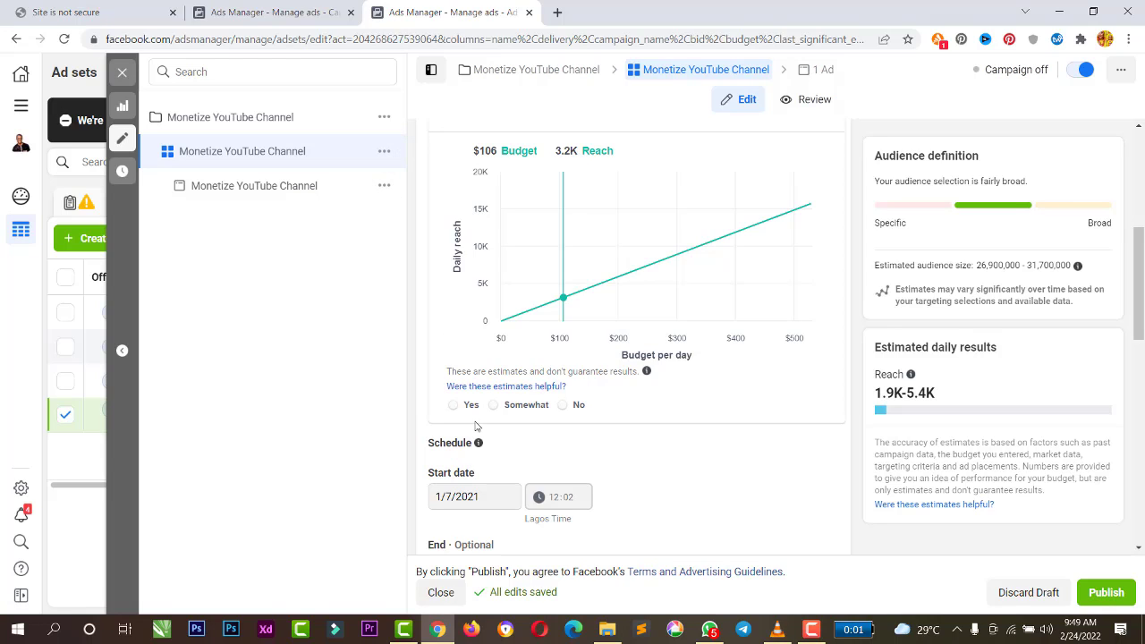
{"action": "left_click", "coordinate": [502, 498]}
{"action": "scroll", "coordinate": [537, 456], "scroll_direction": "down", "scroll_amount": 6}
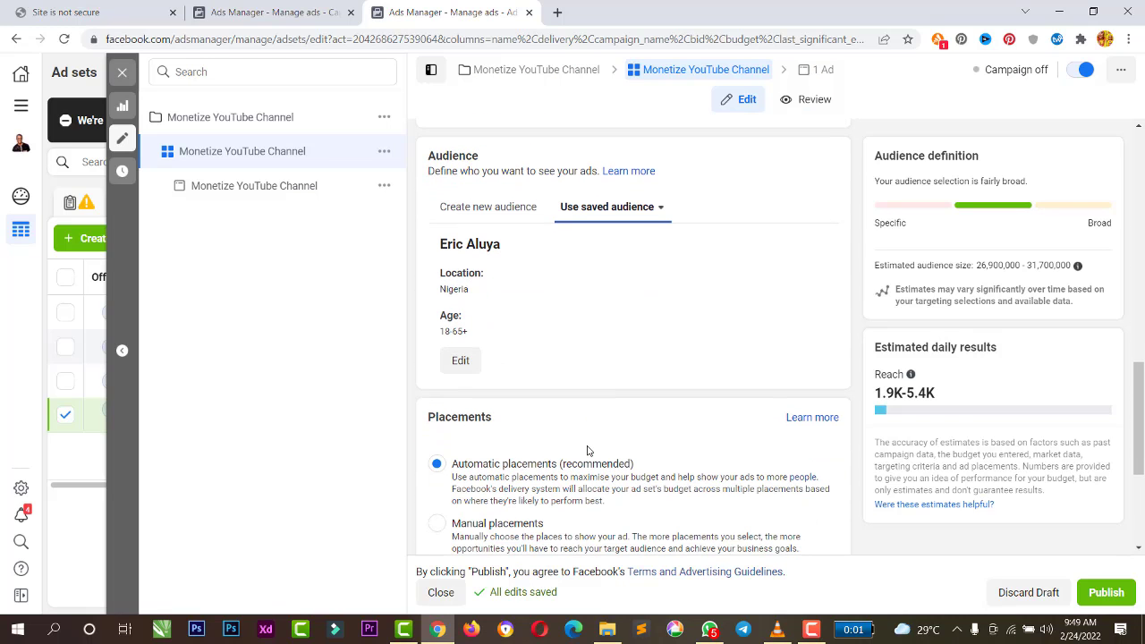
{"action": "scroll", "coordinate": [588, 446], "scroll_direction": "down", "scroll_amount": 3}
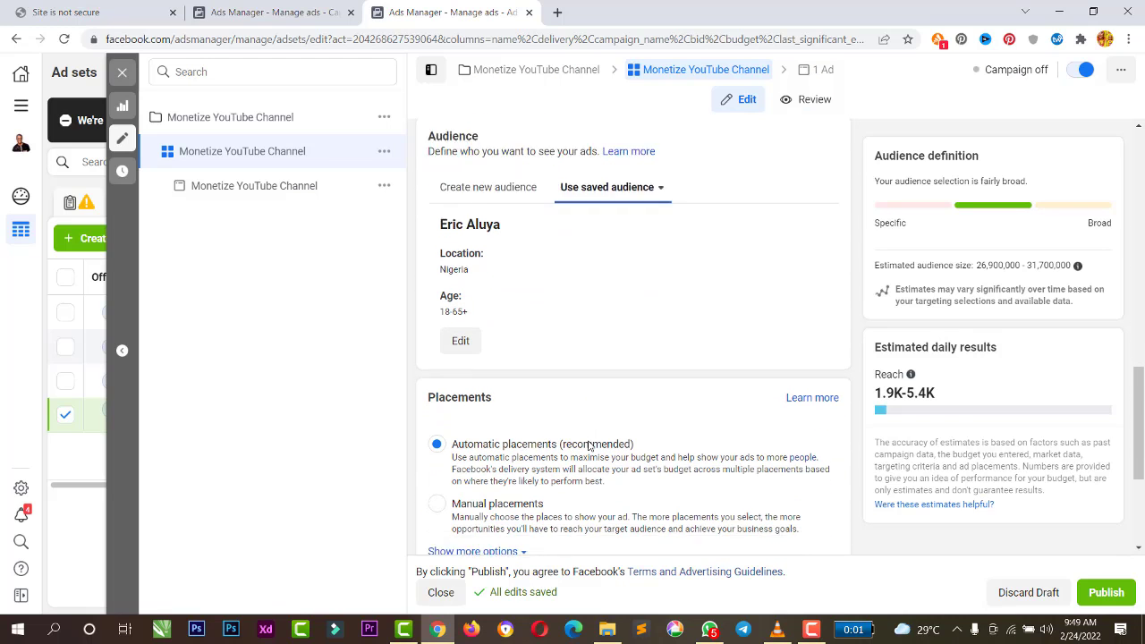
{"action": "left_click", "coordinate": [1103, 598]}
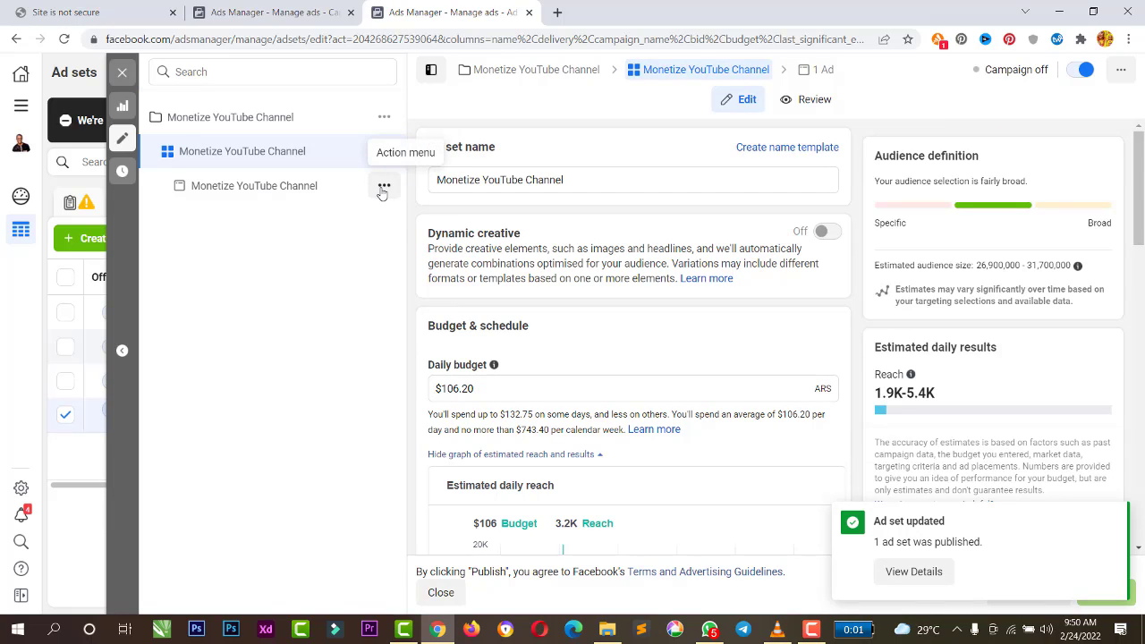
Open the Monetize YouTube Channel ad and launch Edit Media for its placement crops.
{"action": "left_click", "coordinate": [383, 189]}
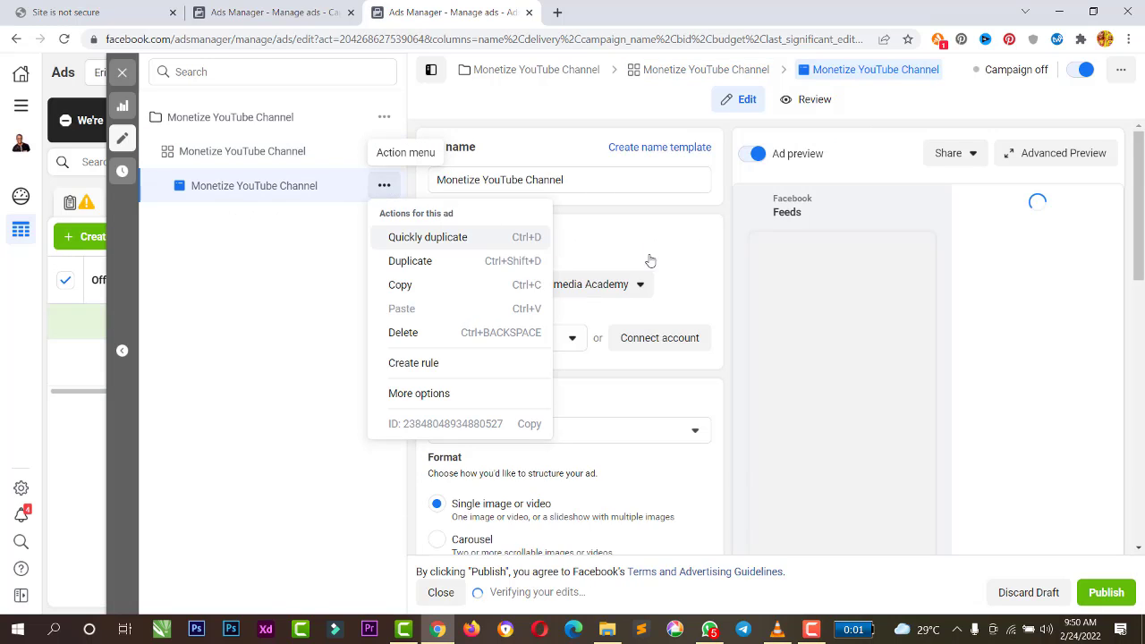
{"action": "left_click", "coordinate": [692, 259]}
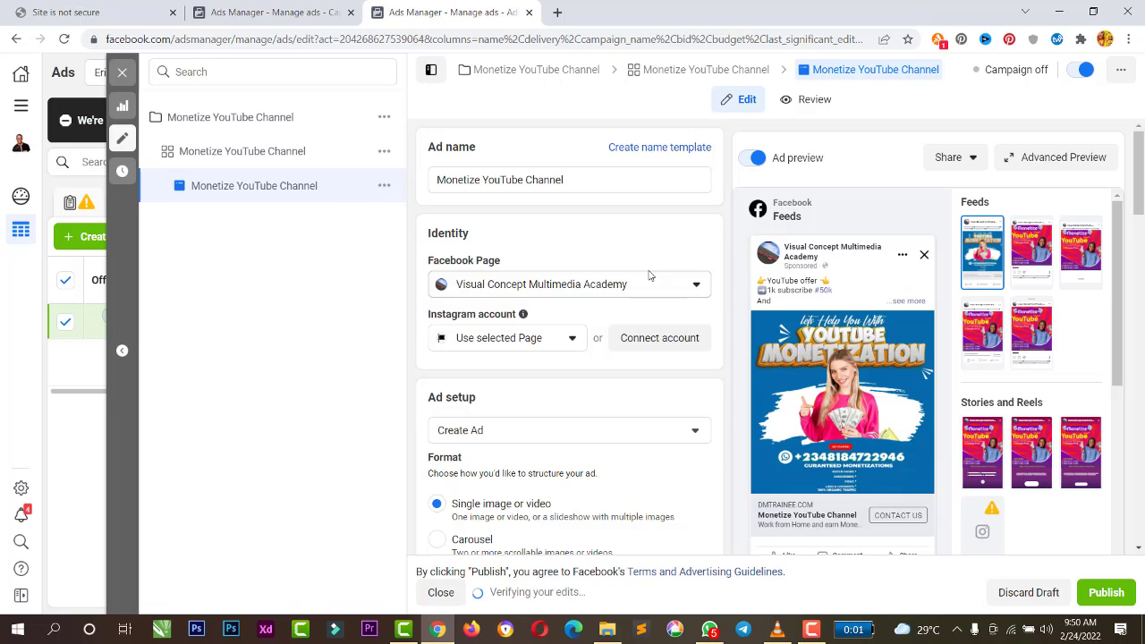
{"action": "scroll", "coordinate": [573, 396], "scroll_direction": "down", "scroll_amount": 3}
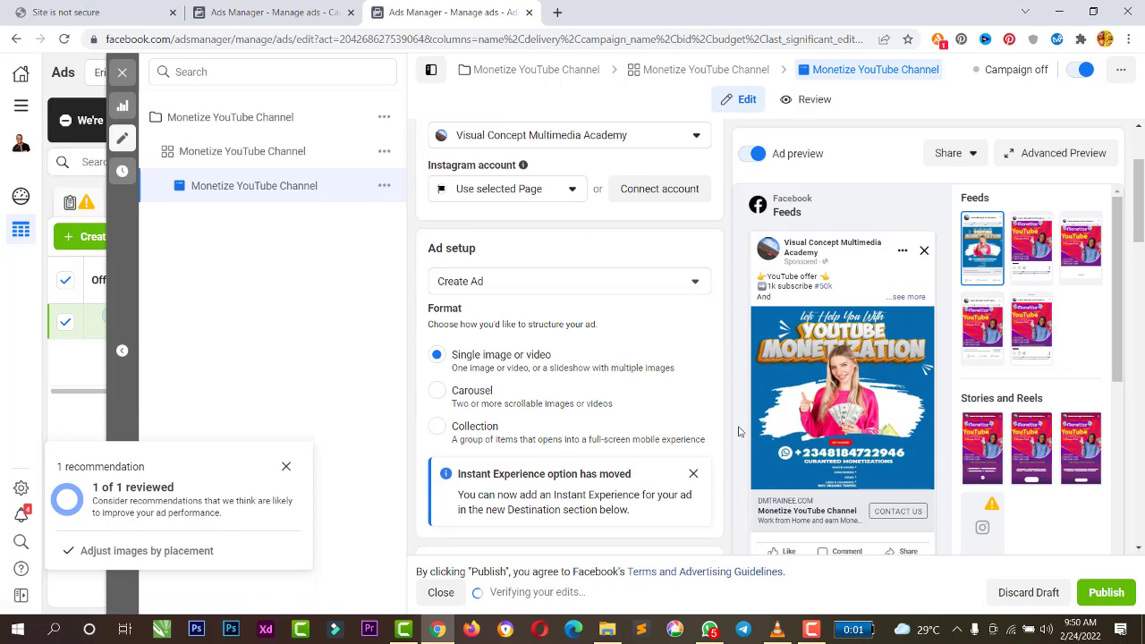
{"action": "scroll", "coordinate": [574, 397], "scroll_direction": "down", "scroll_amount": 3}
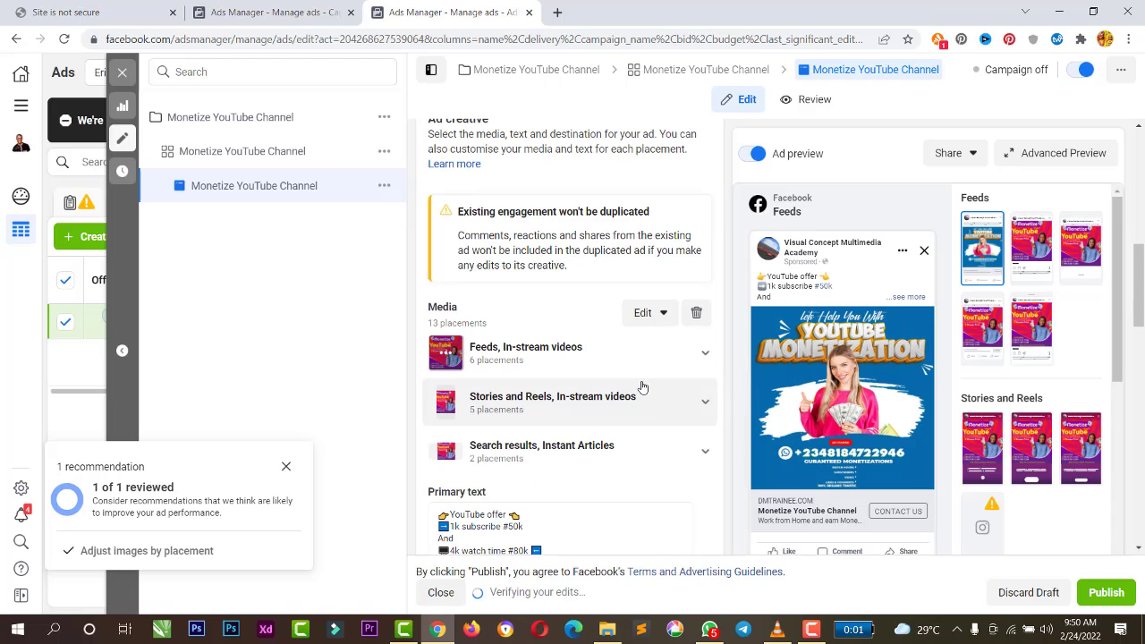
{"action": "left_click", "coordinate": [653, 315]}
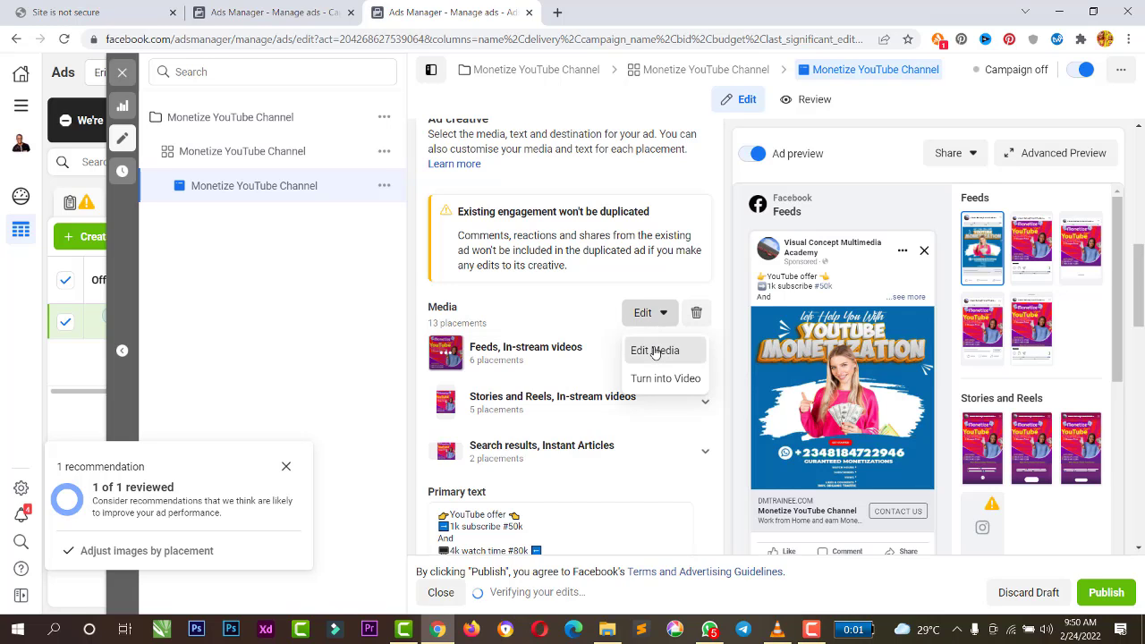
{"action": "left_click", "coordinate": [655, 351]}
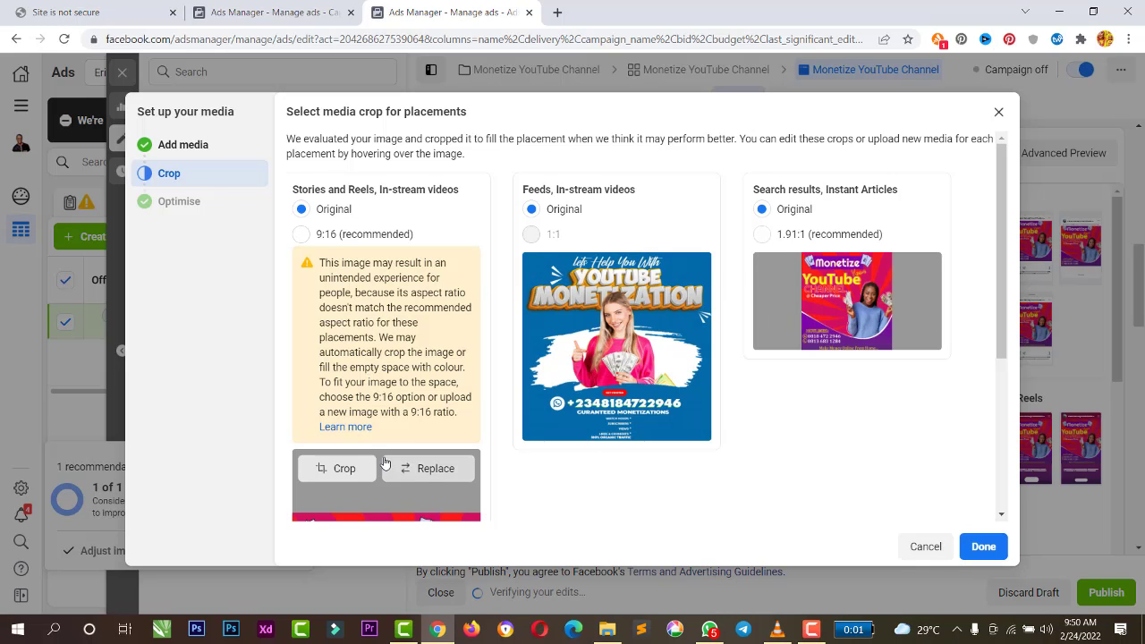
Use the YouTube Monetization flyer for Stories and Reels, cropped to 9:16.
{"action": "scroll", "coordinate": [416, 466], "scroll_direction": "down", "scroll_amount": 3}
{"action": "left_click", "coordinate": [422, 247]}
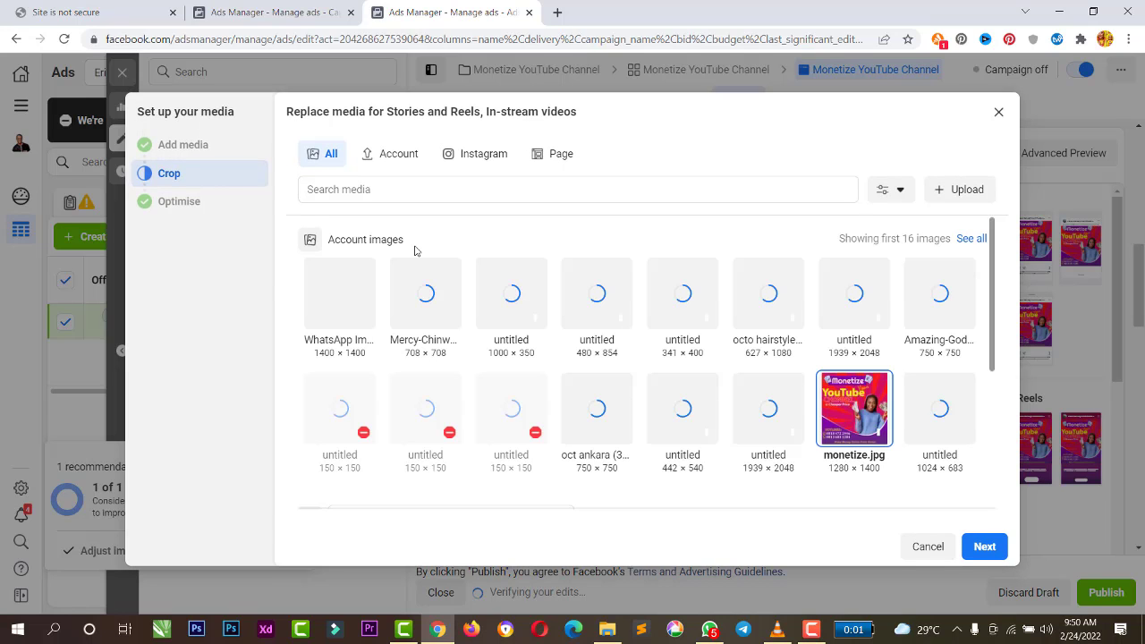
{"action": "left_click", "coordinate": [356, 315]}
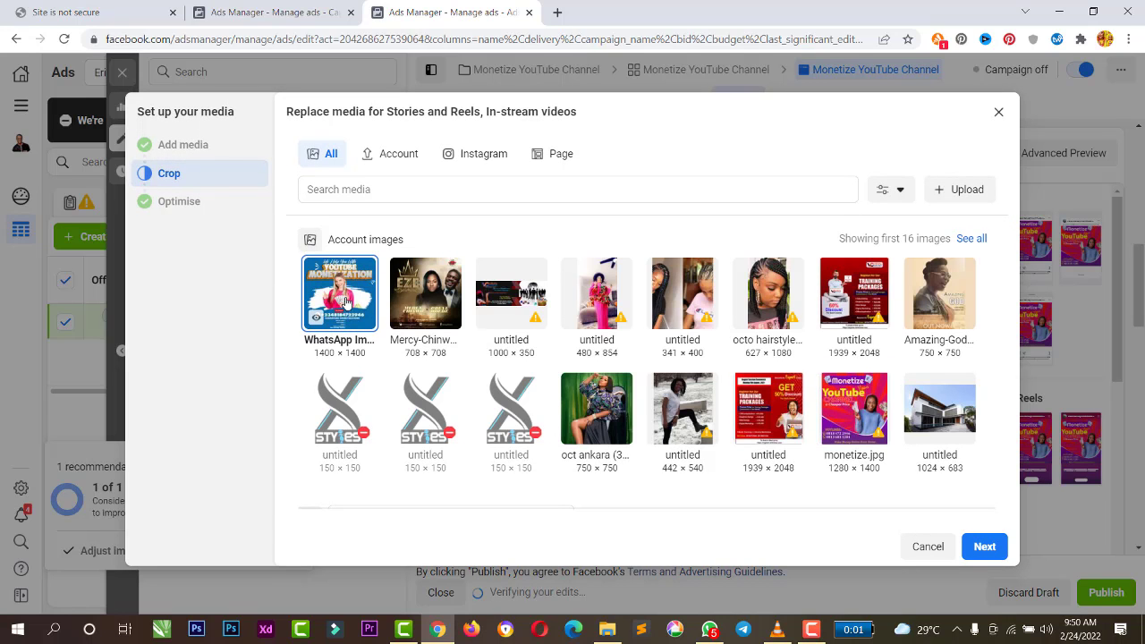
{"action": "left_click", "coordinate": [986, 548]}
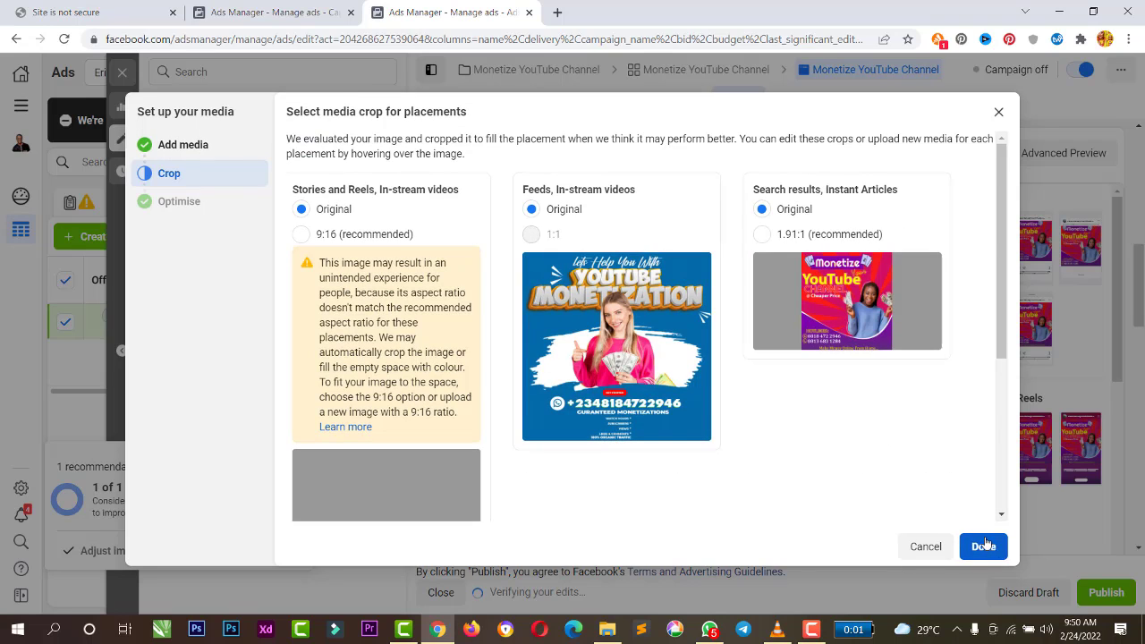
{"action": "mouse_move", "coordinate": [567, 338]}
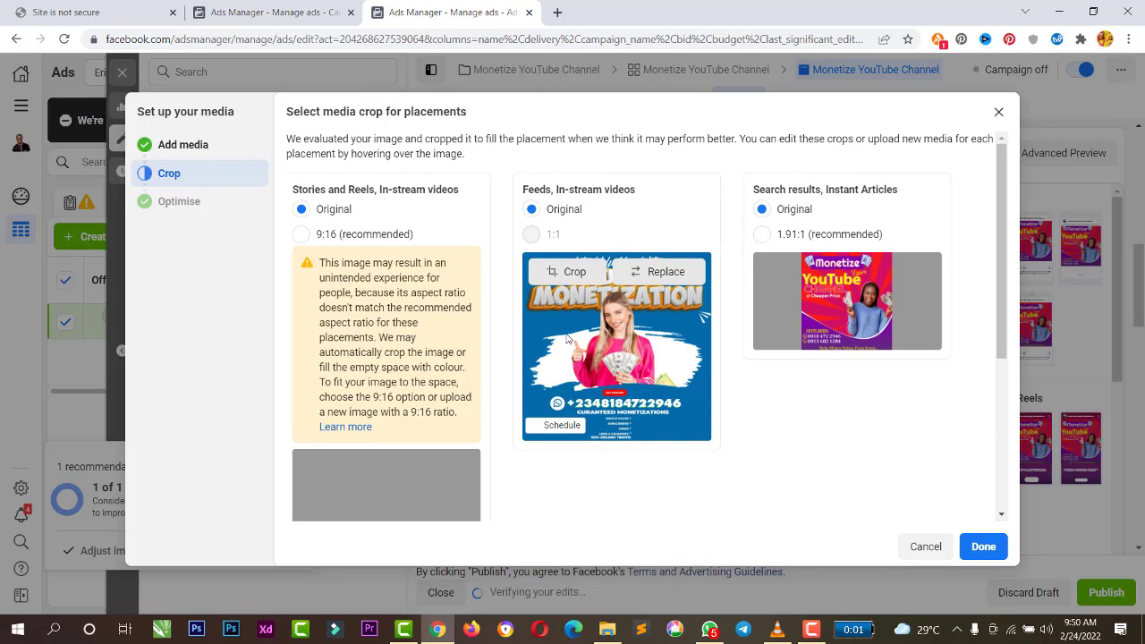
{"action": "left_click", "coordinate": [301, 233]}
Crop Search results to 1.91:1 with the YouTube Monetization flyer and save the crops.
{"action": "mouse_move", "coordinate": [907, 294]}
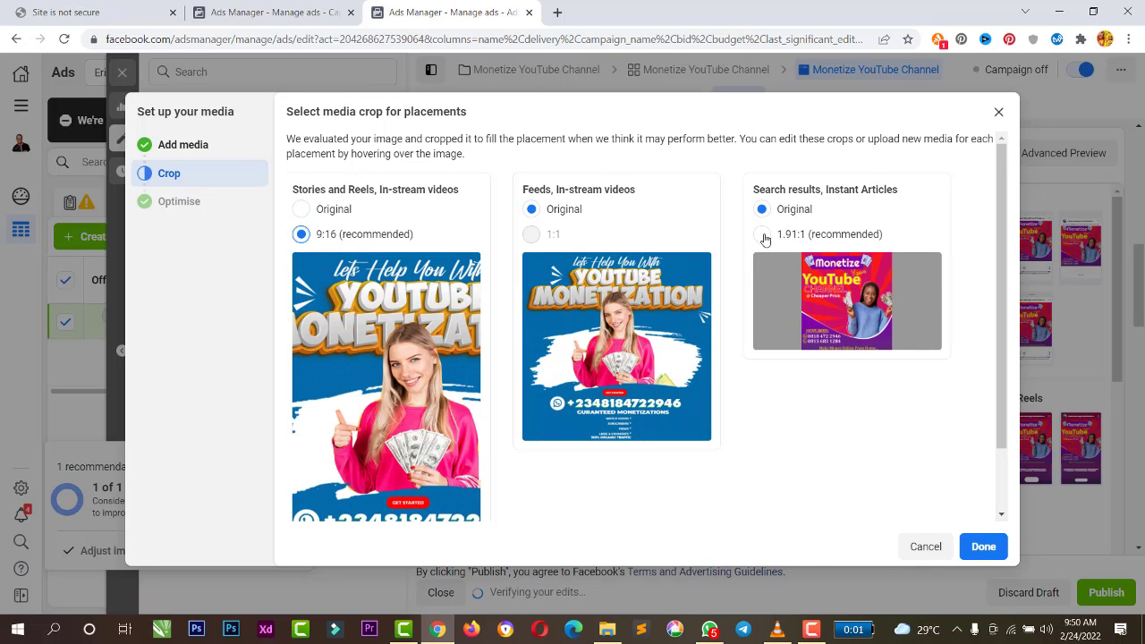
{"action": "left_click", "coordinate": [762, 236]}
{"action": "mouse_move", "coordinate": [823, 281]}
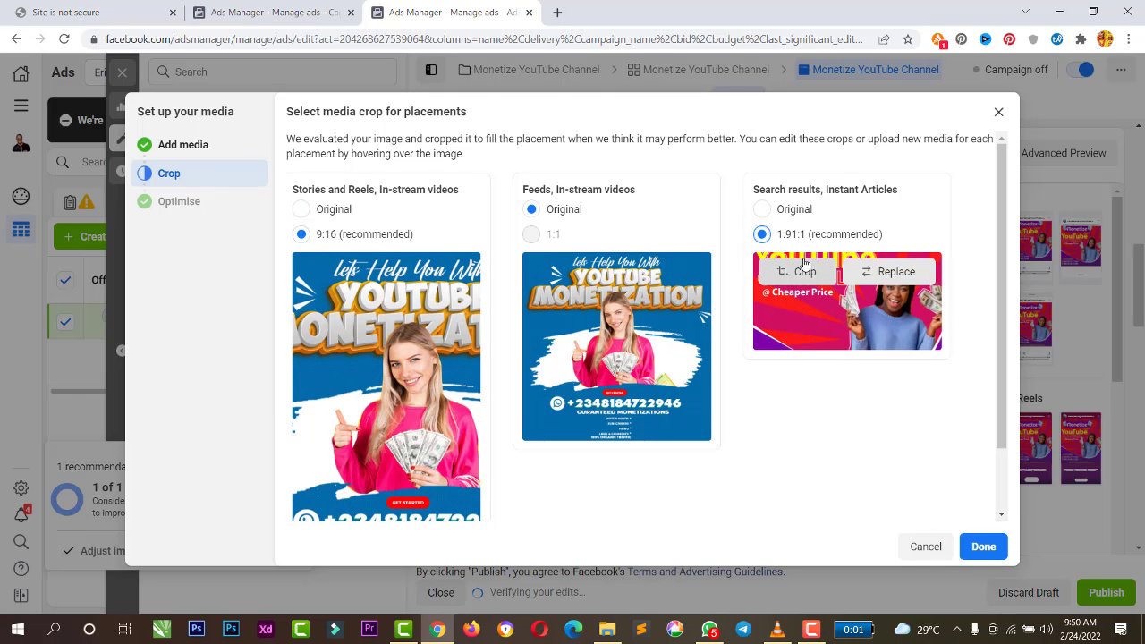
{"action": "left_click", "coordinate": [877, 272]}
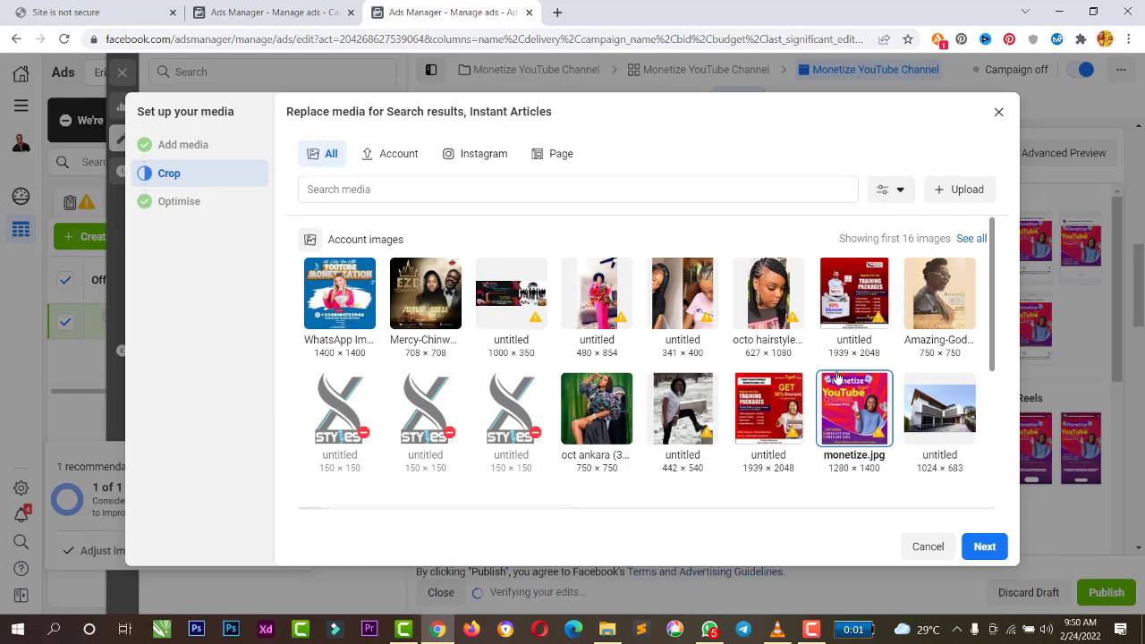
{"action": "left_click", "coordinate": [324, 286]}
{"action": "left_click", "coordinate": [990, 551]}
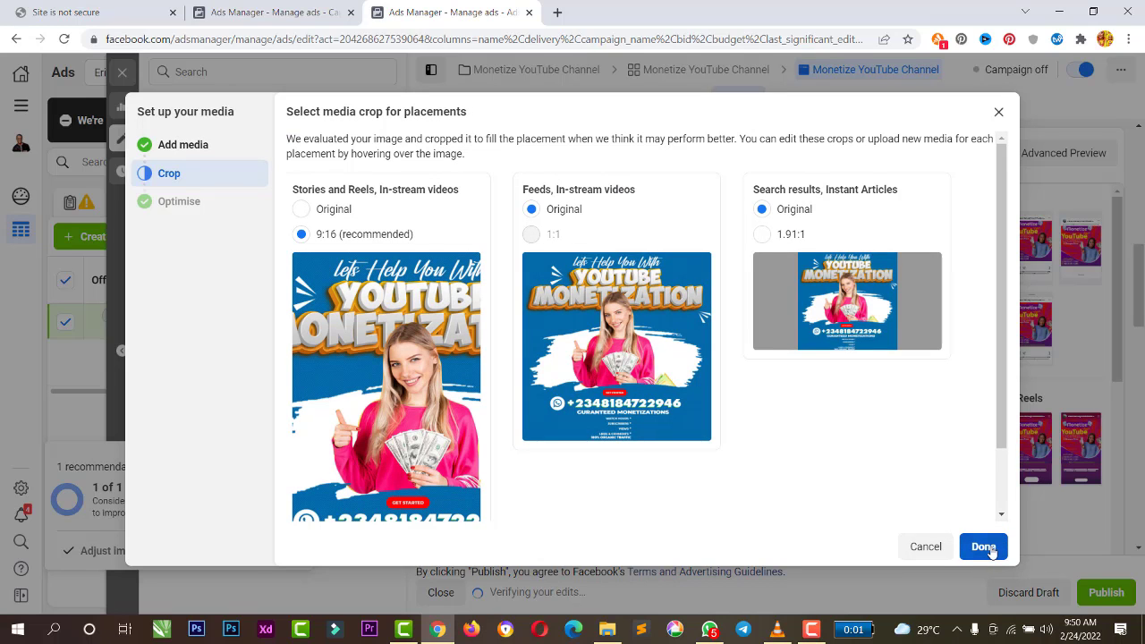
{"action": "left_click", "coordinate": [983, 547]}
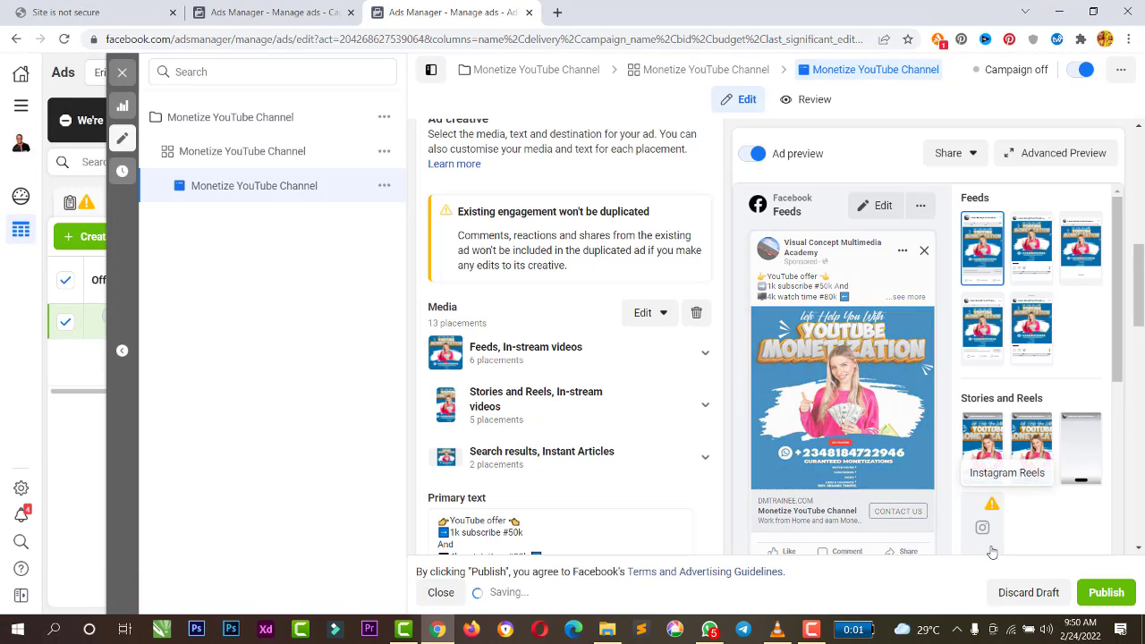
{"action": "scroll", "coordinate": [652, 452], "scroll_direction": "down", "scroll_amount": 4}
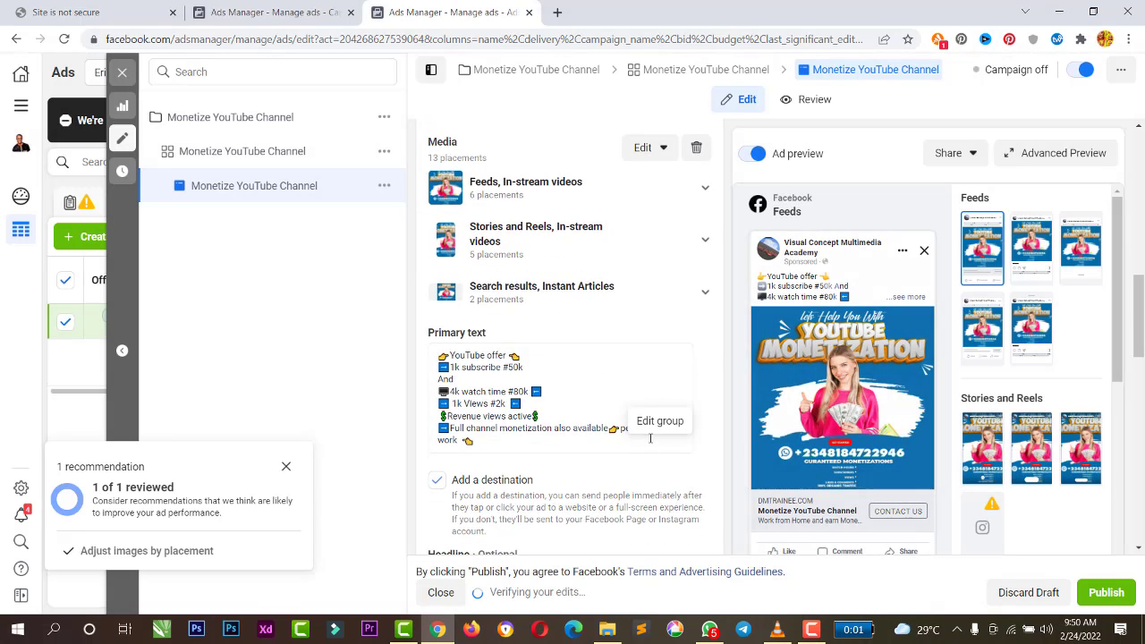
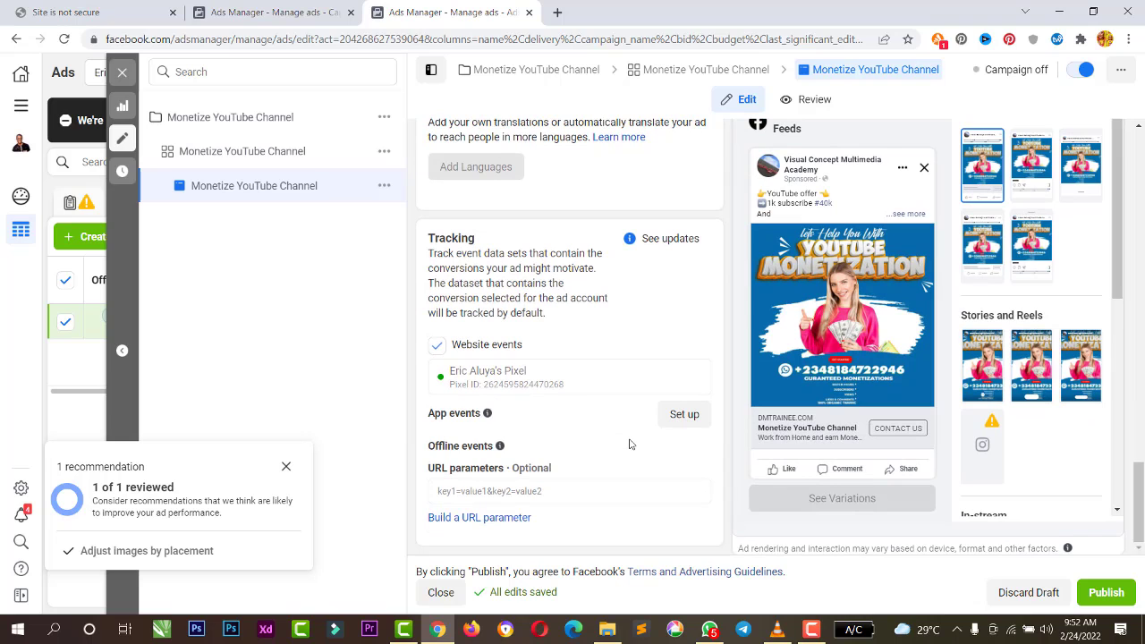
Load dmtrainee.com in a new tab and go to its Contact page.
{"action": "left_click", "coordinate": [557, 12]}
{"action": "type", "text": "dm"}
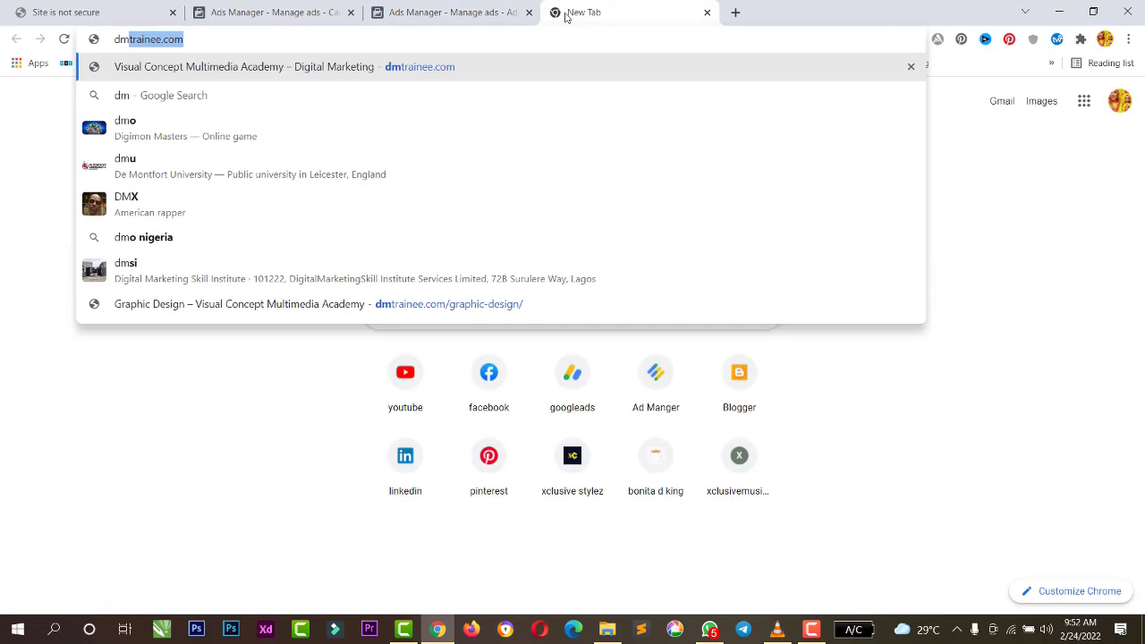
{"action": "key", "text": "Return"}
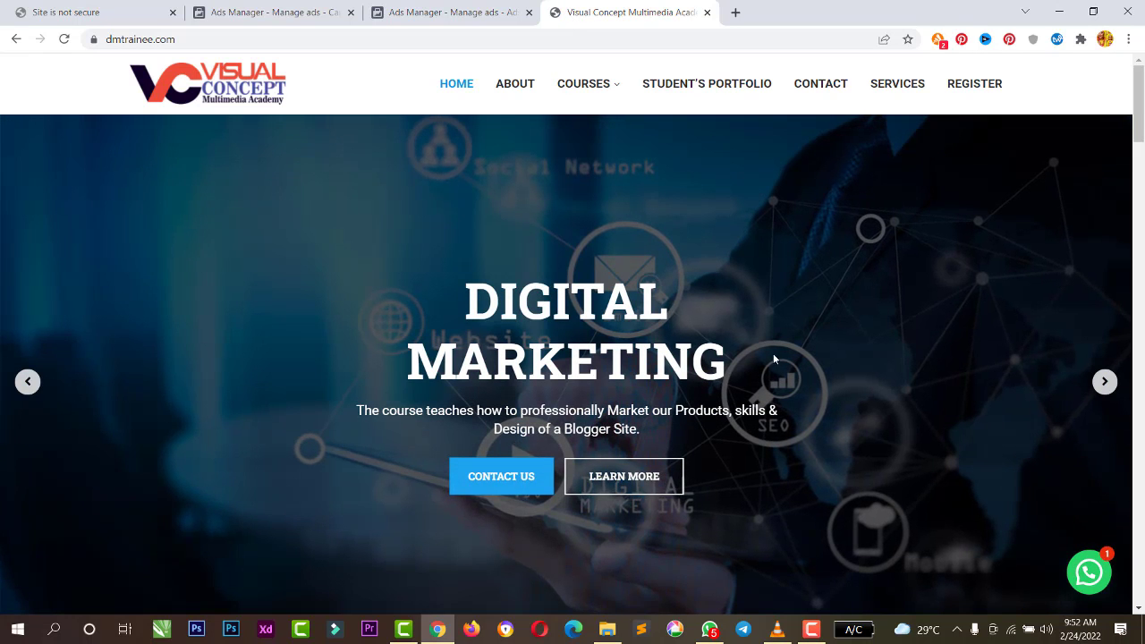
{"action": "scroll", "coordinate": [802, 374], "scroll_direction": "down", "scroll_amount": 1}
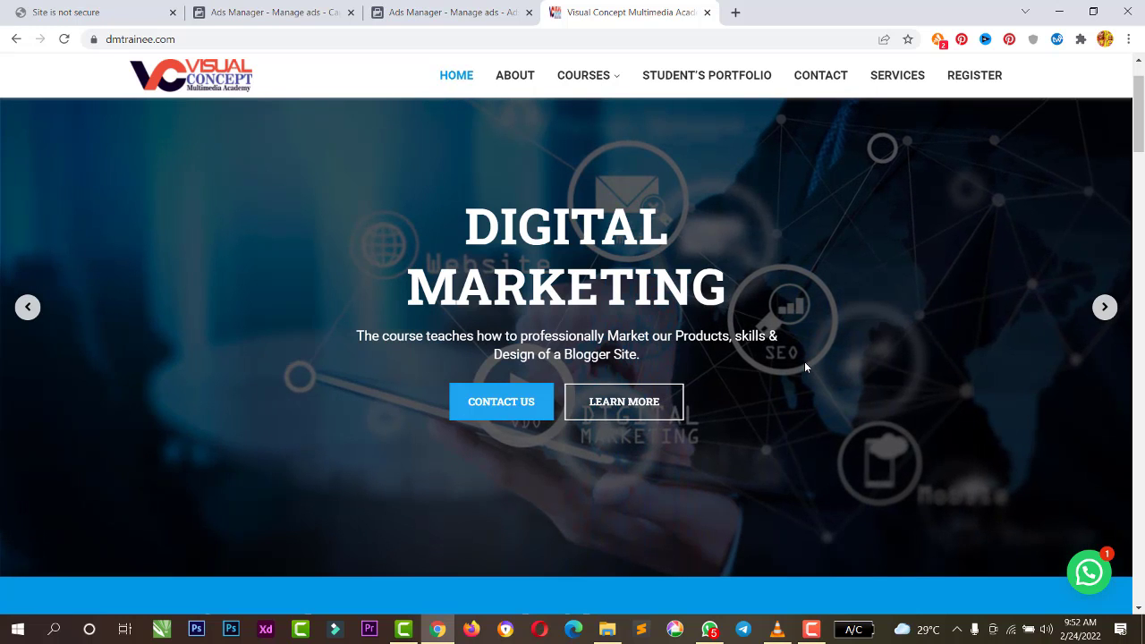
{"action": "scroll", "coordinate": [805, 367], "scroll_direction": "down", "scroll_amount": 3}
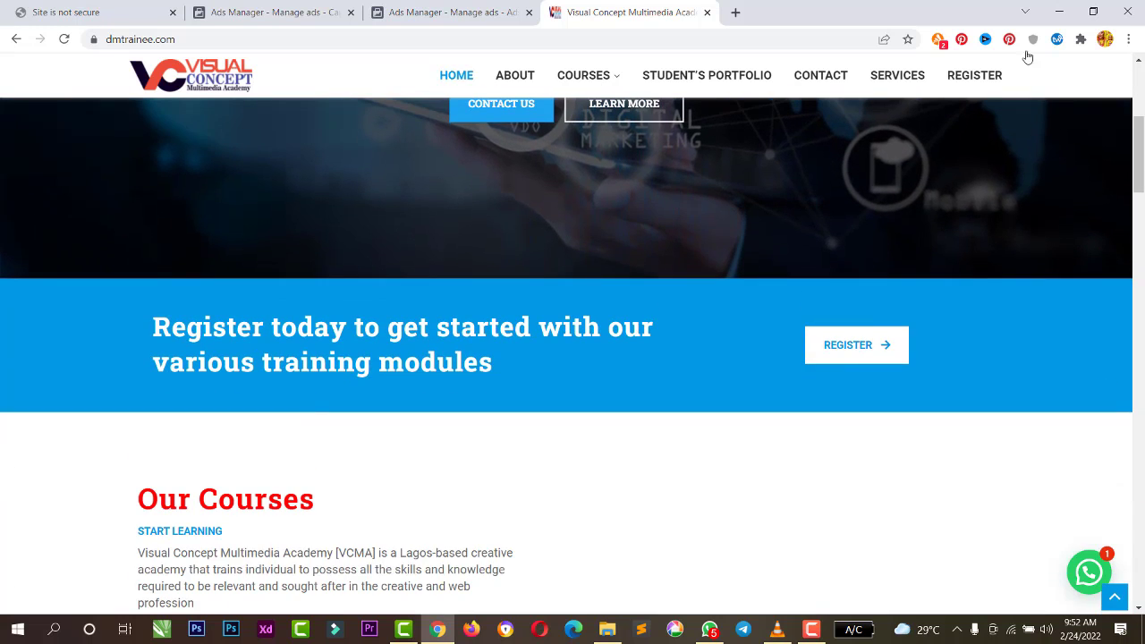
{"action": "left_click", "coordinate": [812, 77]}
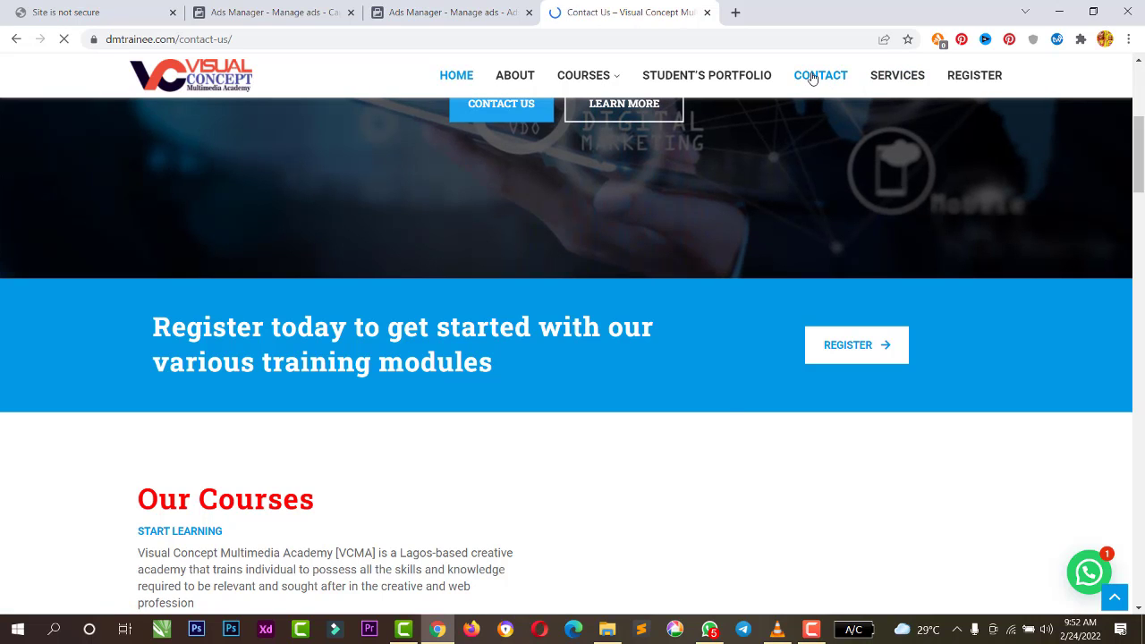
Copy the Contact Us page's web address from the address bar.
{"action": "scroll", "coordinate": [774, 385], "scroll_direction": "down", "scroll_amount": 1}
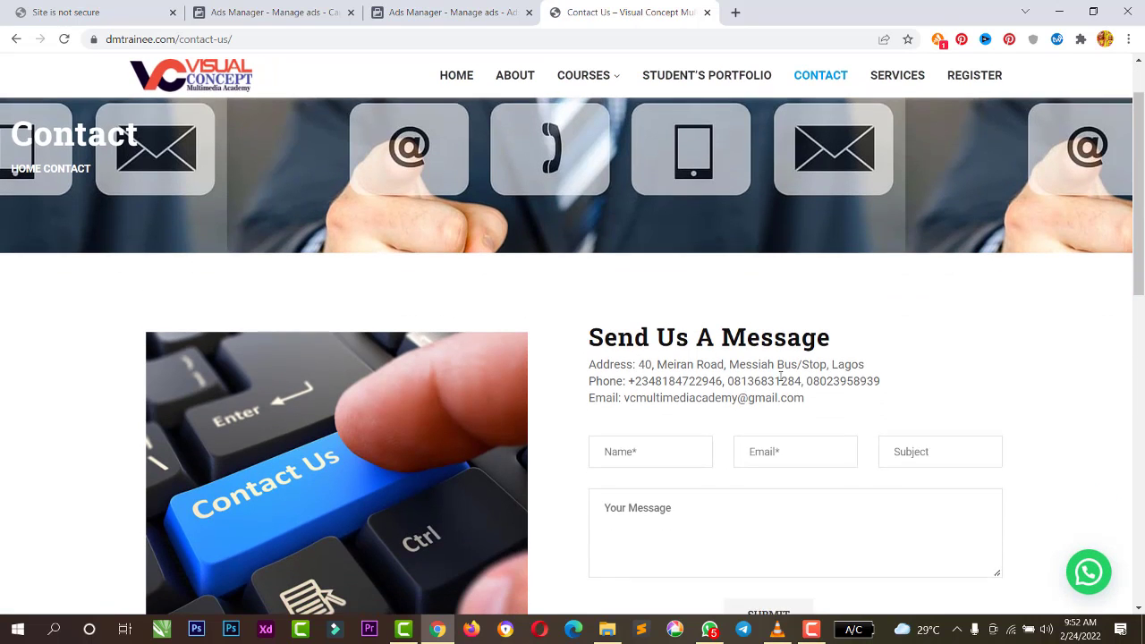
{"action": "scroll", "coordinate": [781, 377], "scroll_direction": "down", "scroll_amount": 2}
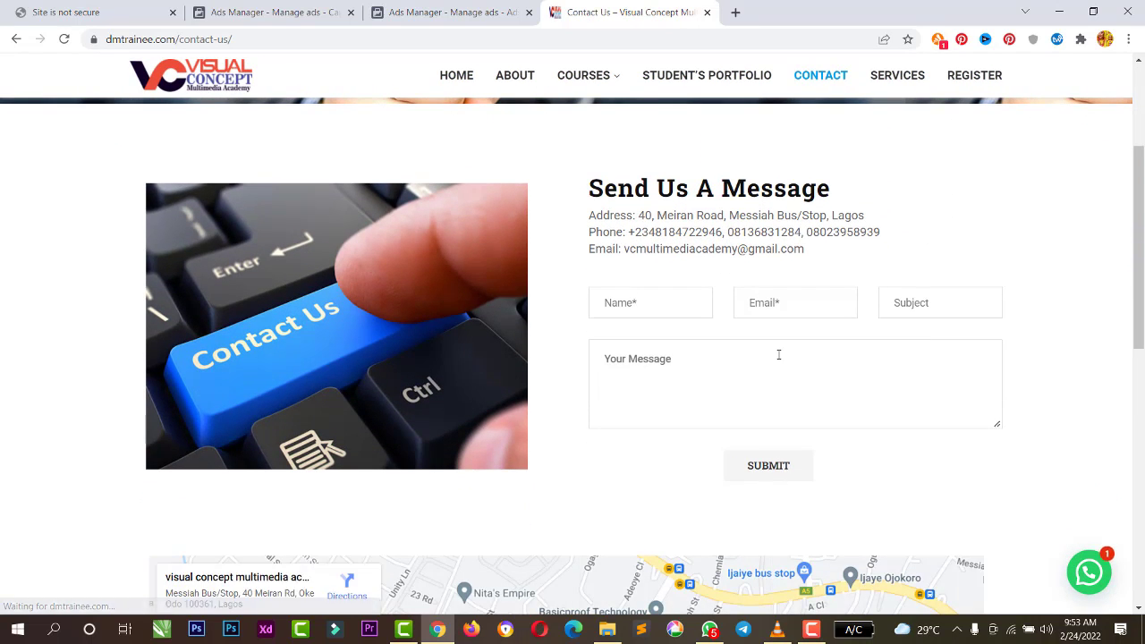
{"action": "scroll", "coordinate": [782, 359], "scroll_direction": "up", "scroll_amount": 1}
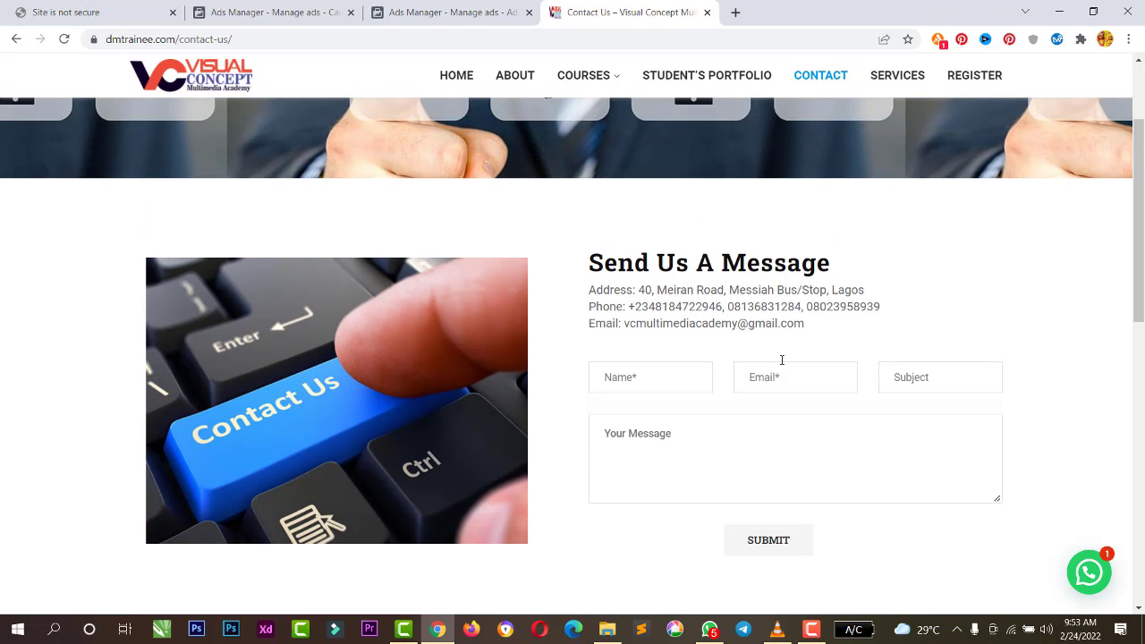
{"action": "left_click", "coordinate": [210, 40]}
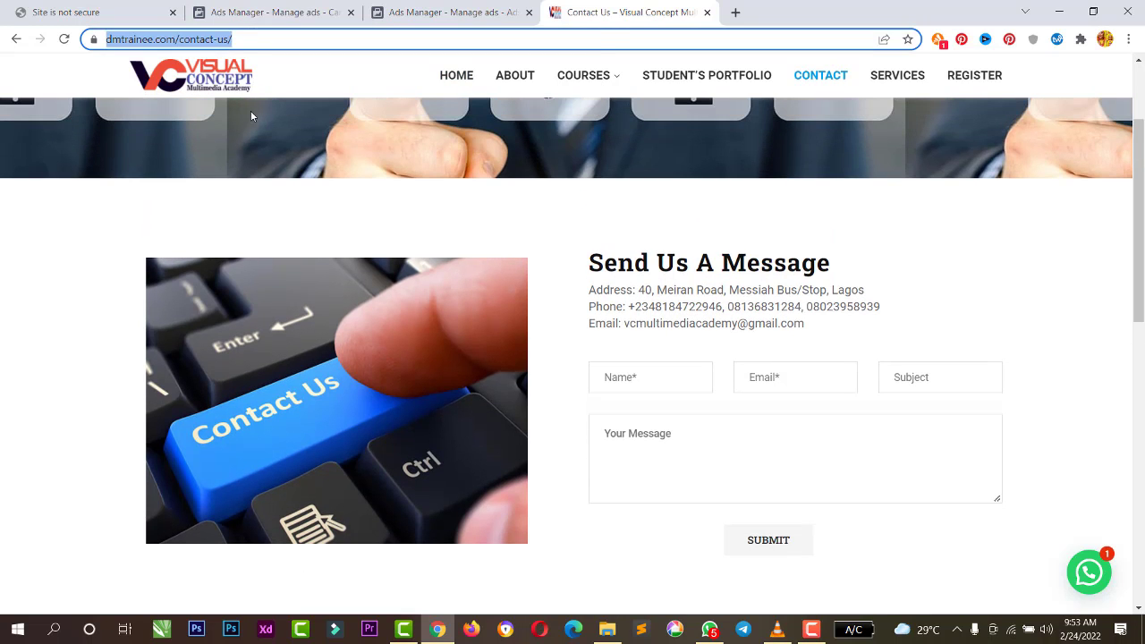
{"action": "right_click", "coordinate": [208, 40]}
{"action": "left_click", "coordinate": [258, 120]}
{"action": "left_click", "coordinate": [434, 18]}
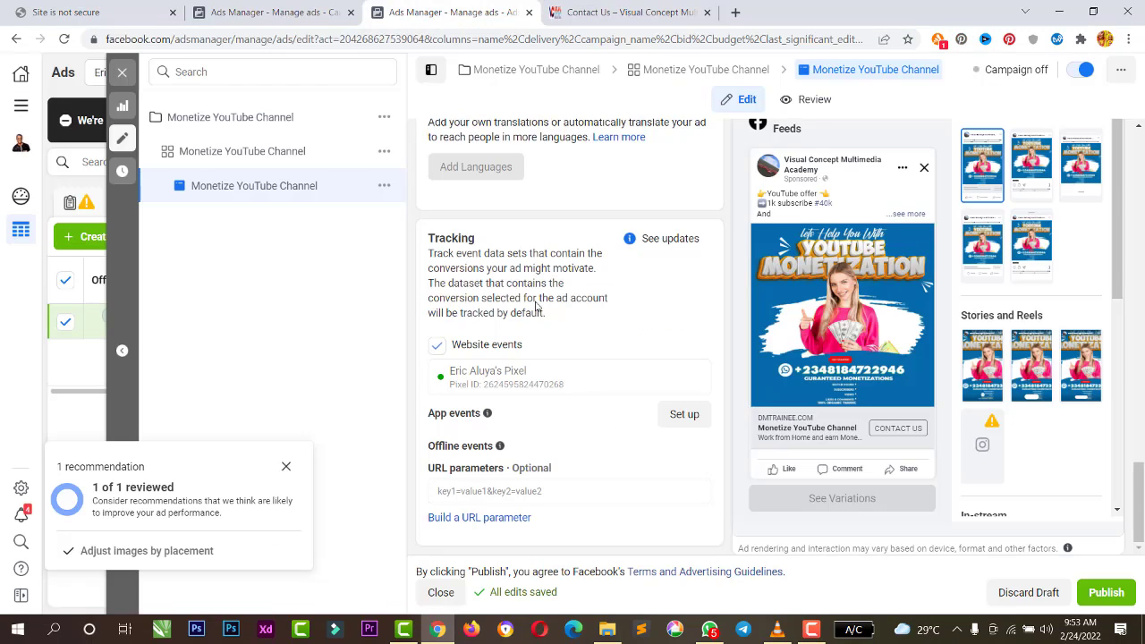
{"action": "scroll", "coordinate": [558, 310], "scroll_direction": "up", "scroll_amount": 3}
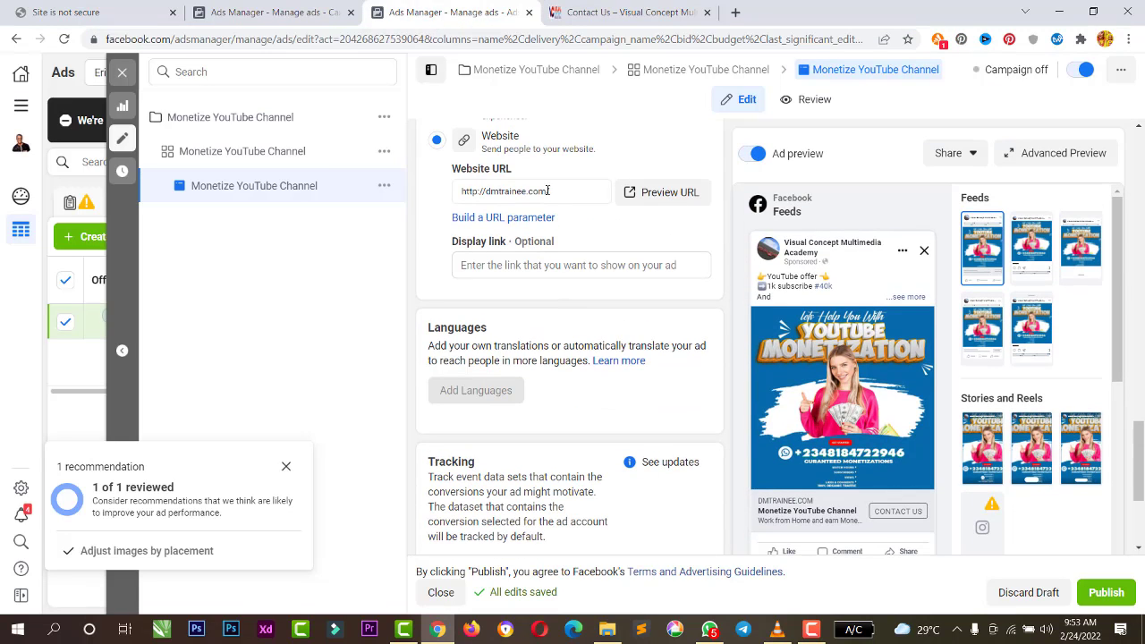
{"action": "left_click", "coordinate": [577, 188]}
{"action": "key", "text": "ctrl+a"}
{"action": "key", "text": "ctrl+v"}
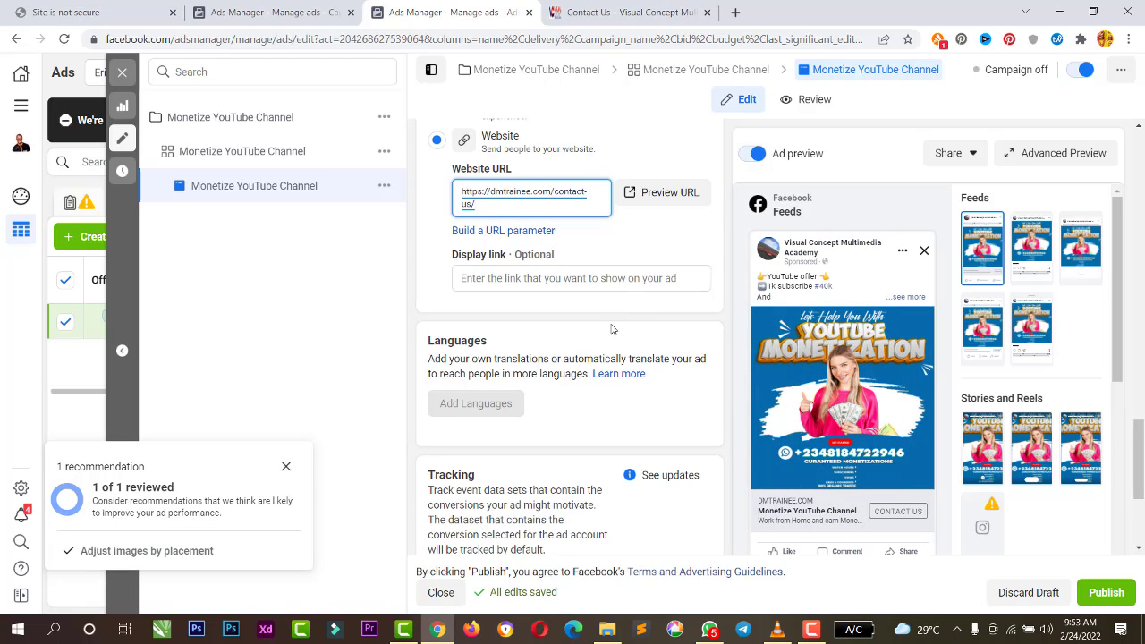
Publish the ad, dismiss the Ad updated notice and close the editor.
{"action": "scroll", "coordinate": [614, 327], "scroll_direction": "down", "scroll_amount": 3}
{"action": "scroll", "coordinate": [892, 406], "scroll_direction": "down", "scroll_amount": 1}
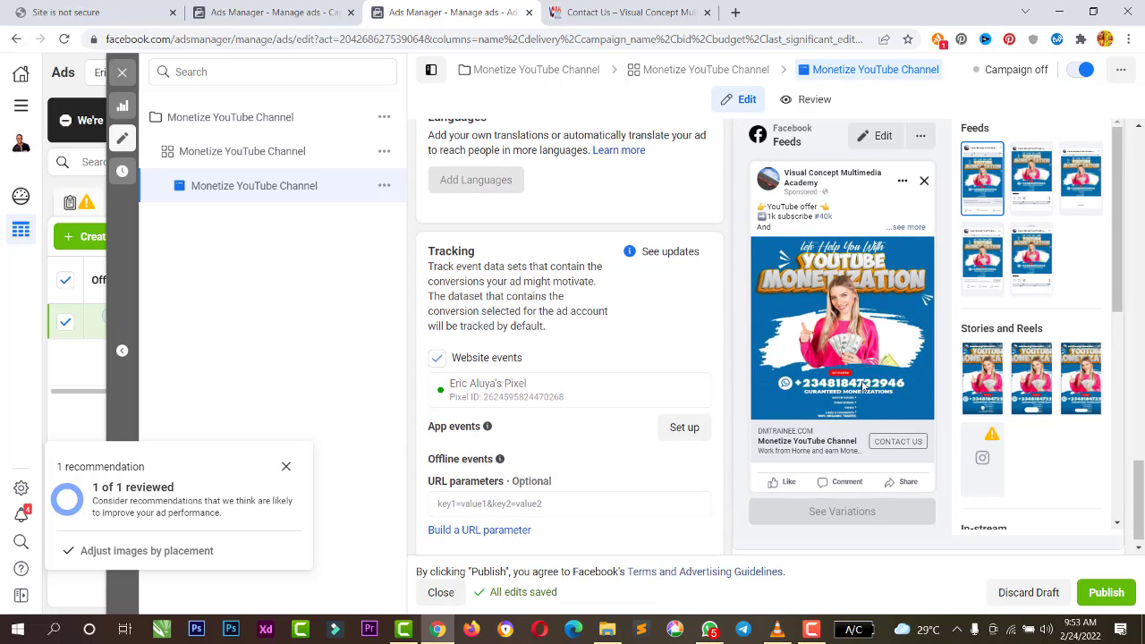
{"action": "scroll", "coordinate": [569, 324], "scroll_direction": "down", "scroll_amount": 1}
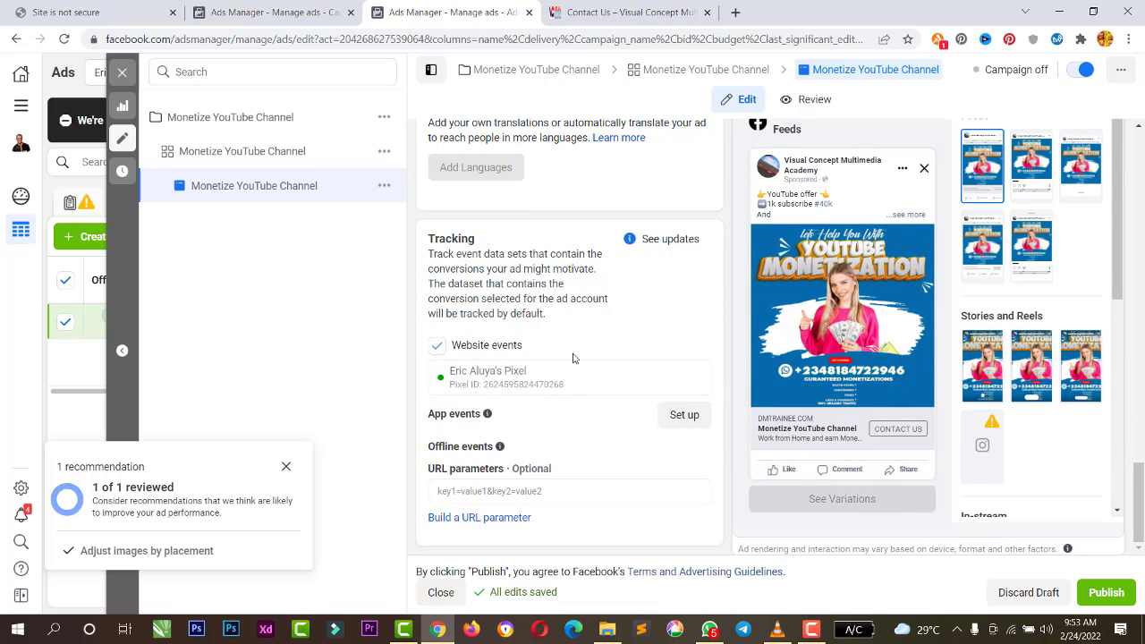
{"action": "left_click", "coordinate": [1107, 593]}
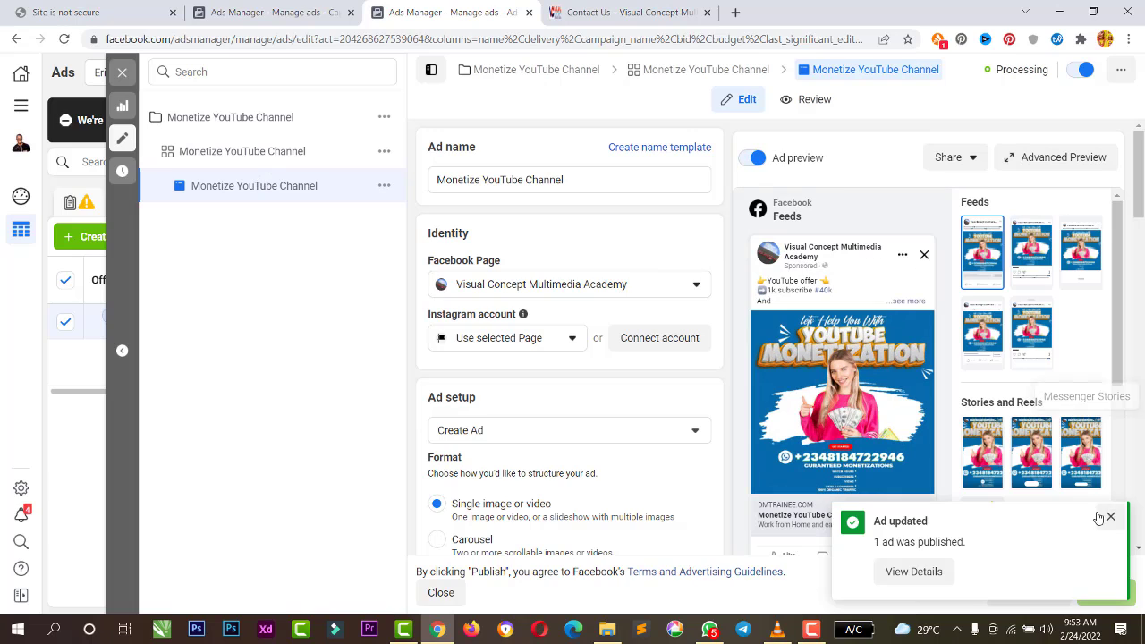
{"action": "left_click", "coordinate": [1112, 522]}
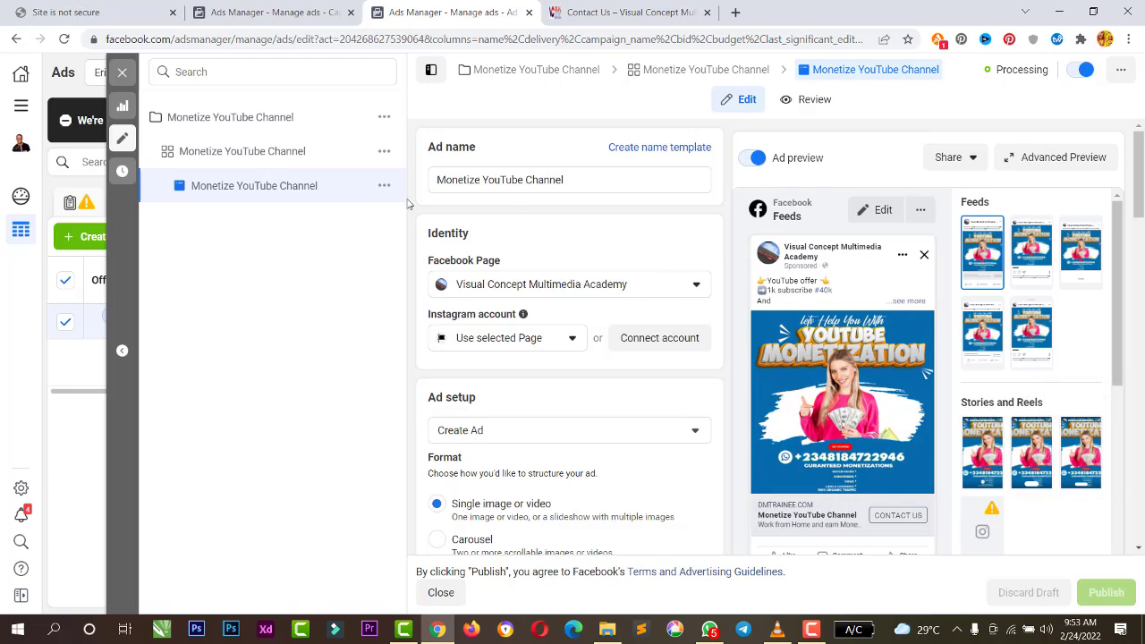
{"action": "left_click", "coordinate": [122, 71]}
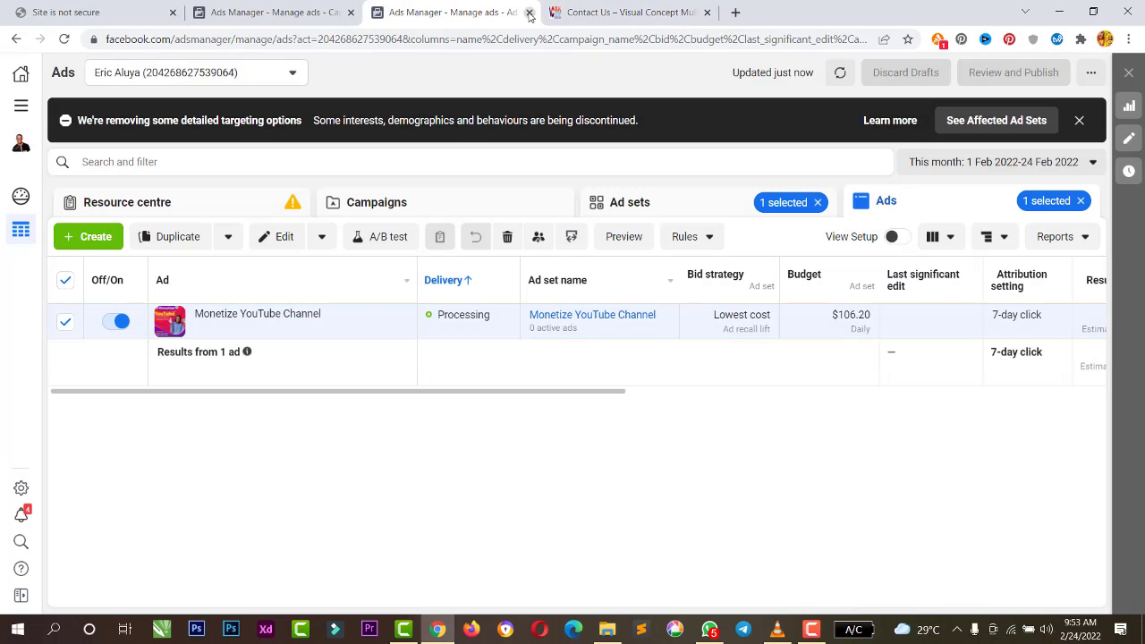
Close the duplicate Ads Manager tab and reload the remaining one.
{"action": "left_click", "coordinate": [529, 12]}
{"action": "left_click", "coordinate": [277, 15]}
{"action": "right_click", "coordinate": [279, 15]}
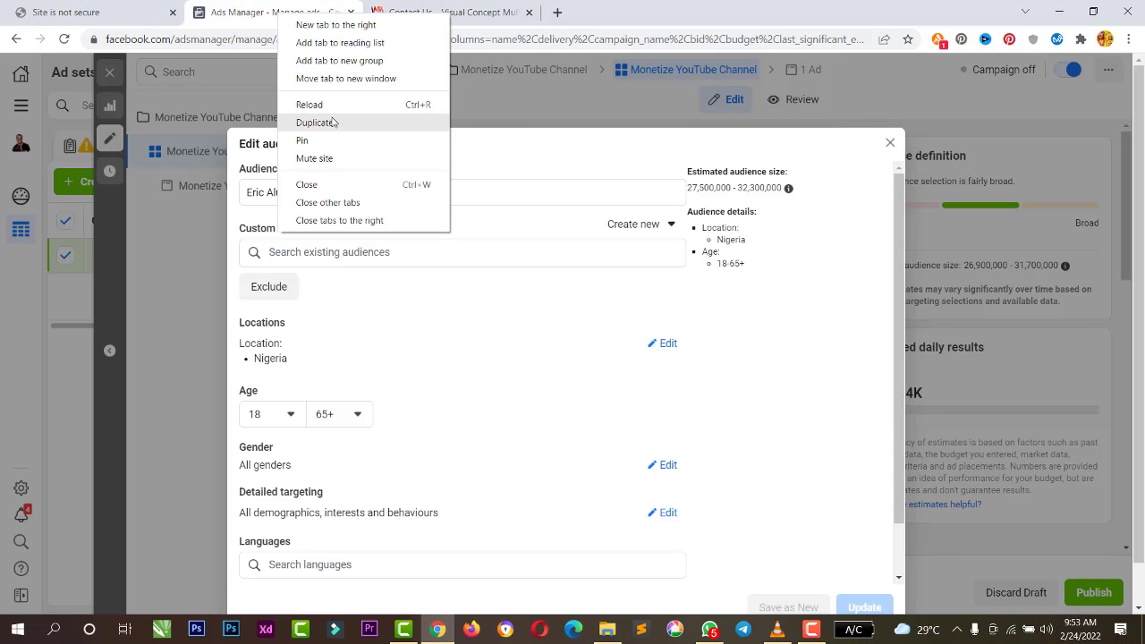
{"action": "left_click", "coordinate": [340, 107]}
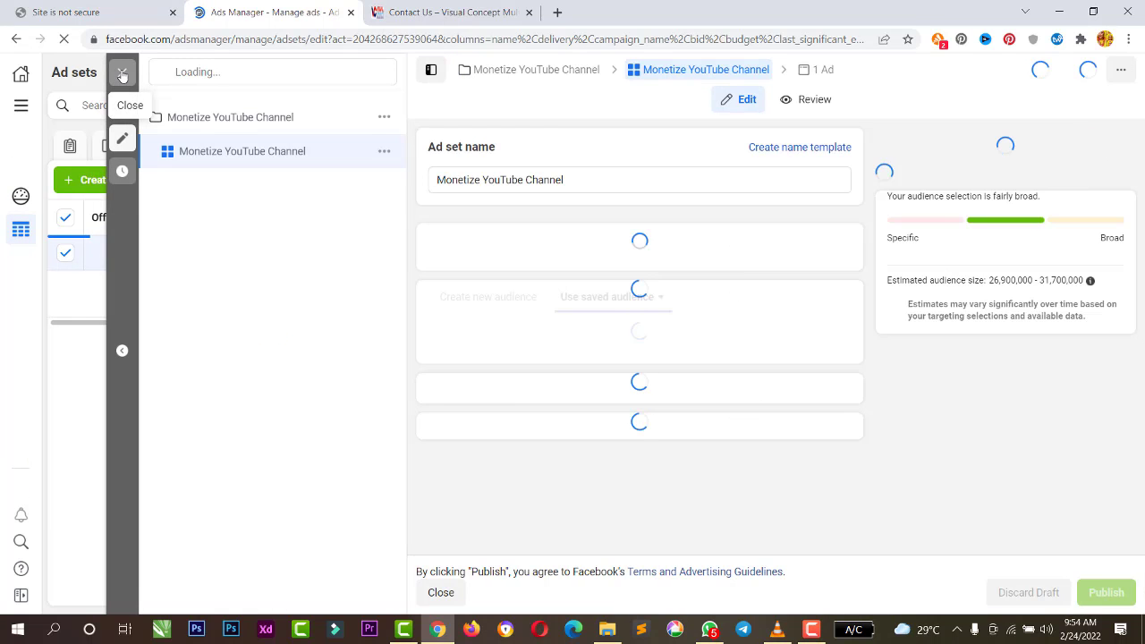
Close the ad set editor and its Ads Manager tab, leaving a blank new tab.
{"action": "left_click", "coordinate": [123, 73]}
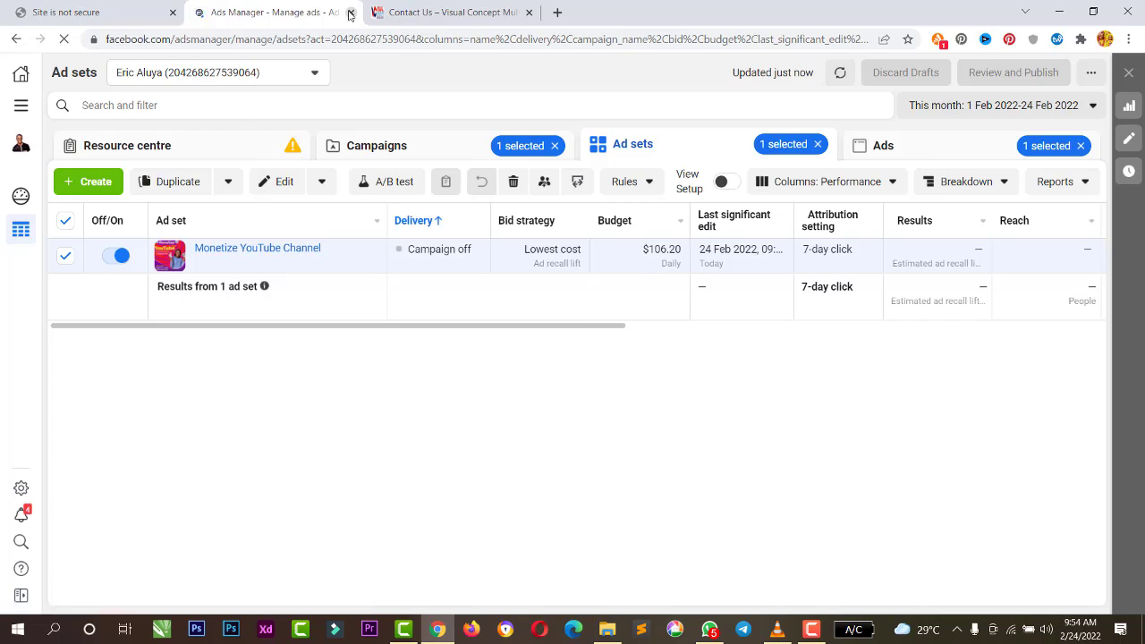
{"action": "left_click", "coordinate": [350, 12]}
{"action": "left_click", "coordinate": [374, 19]}
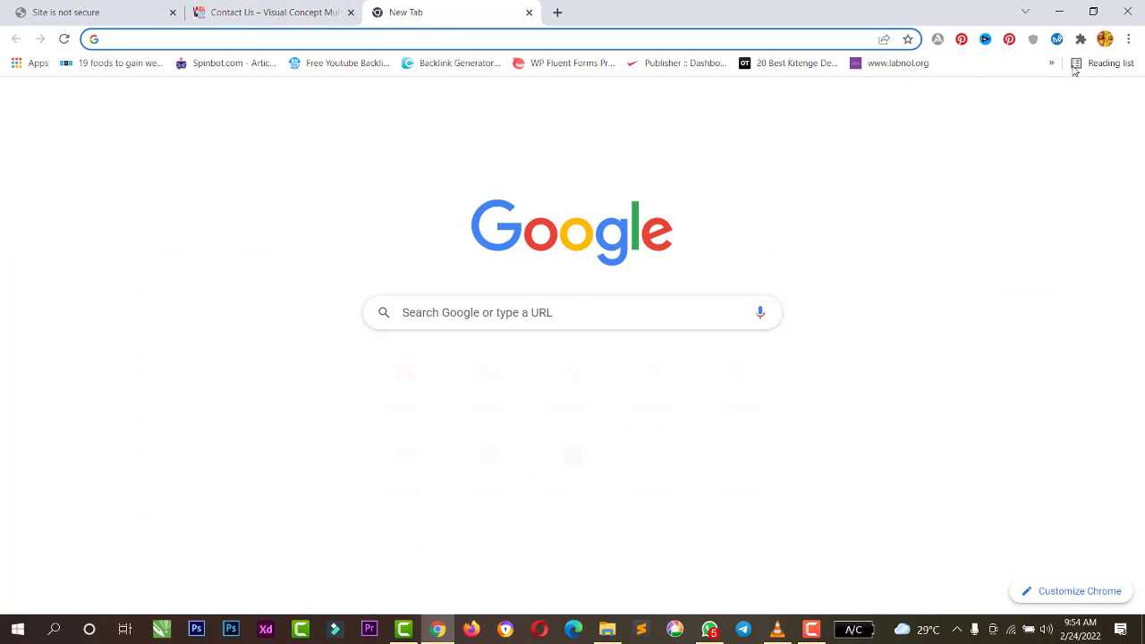
Reopen Ads Manager from bookmarks, switch Monetize YouTube Channel on and open it for editing.
{"action": "left_click", "coordinate": [1051, 63]}
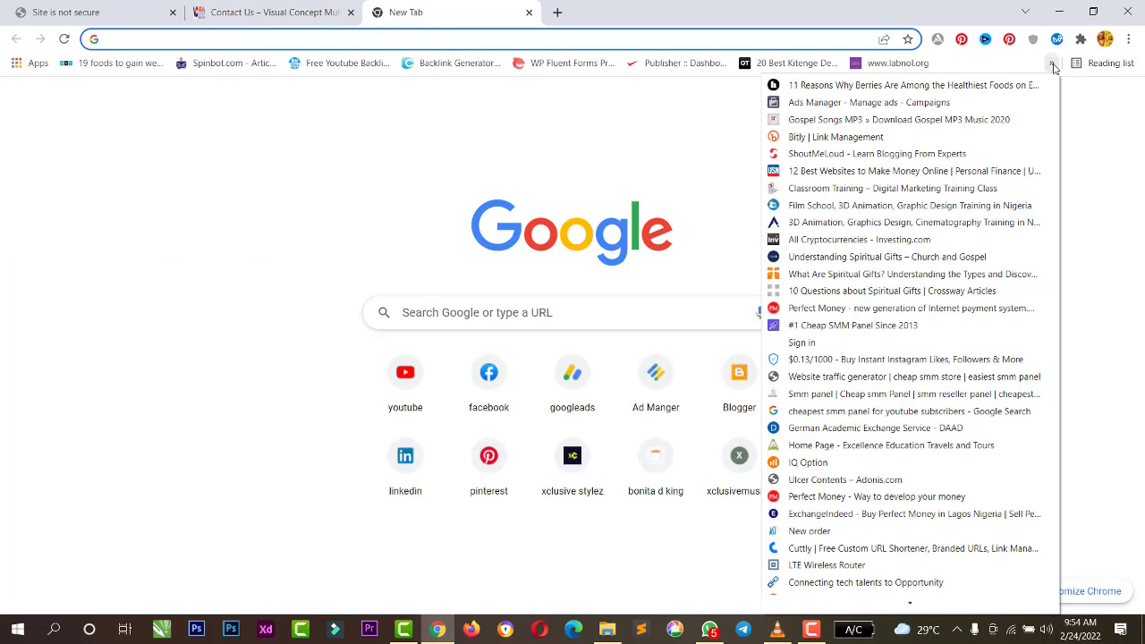
{"action": "left_click", "coordinate": [854, 105]}
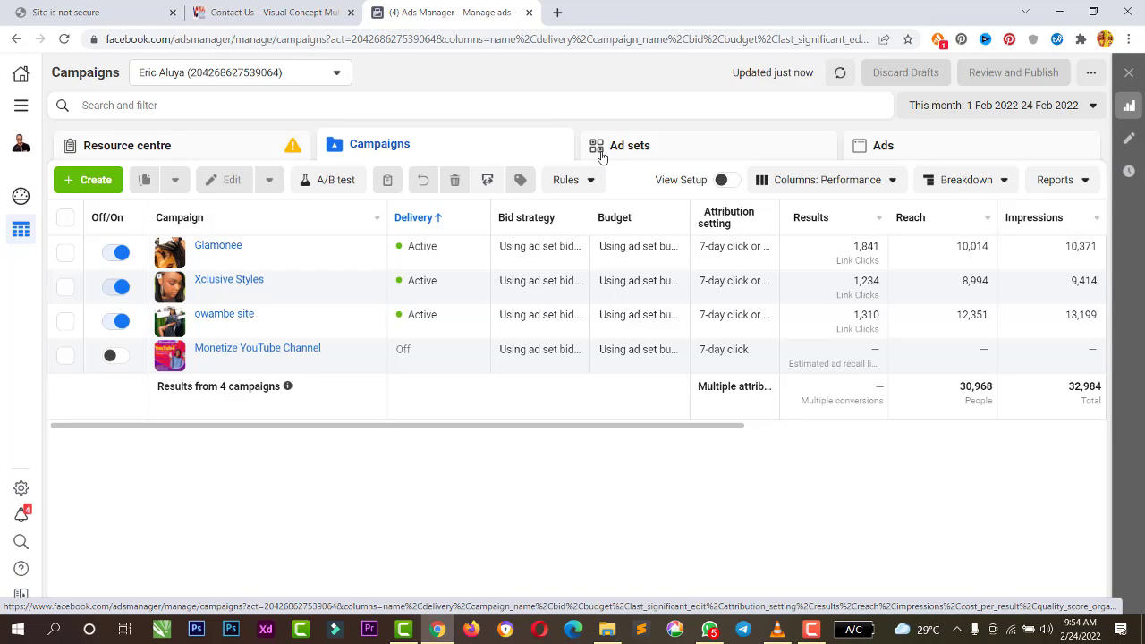
{"action": "mouse_move", "coordinate": [240, 418]}
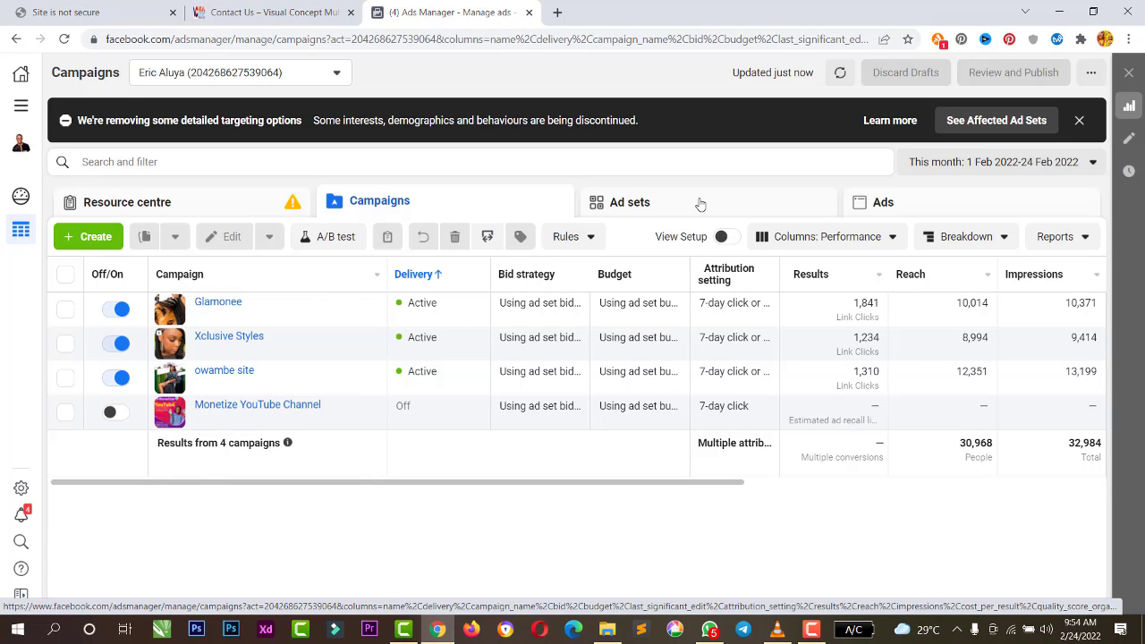
{"action": "left_click", "coordinate": [123, 414]}
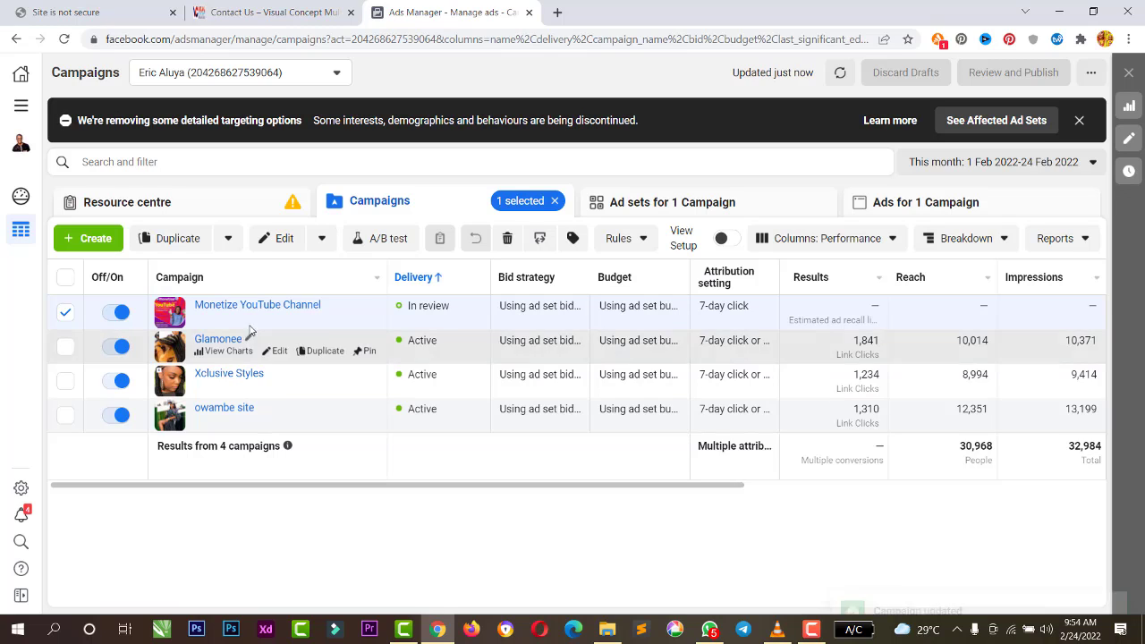
{"action": "mouse_move", "coordinate": [280, 324]}
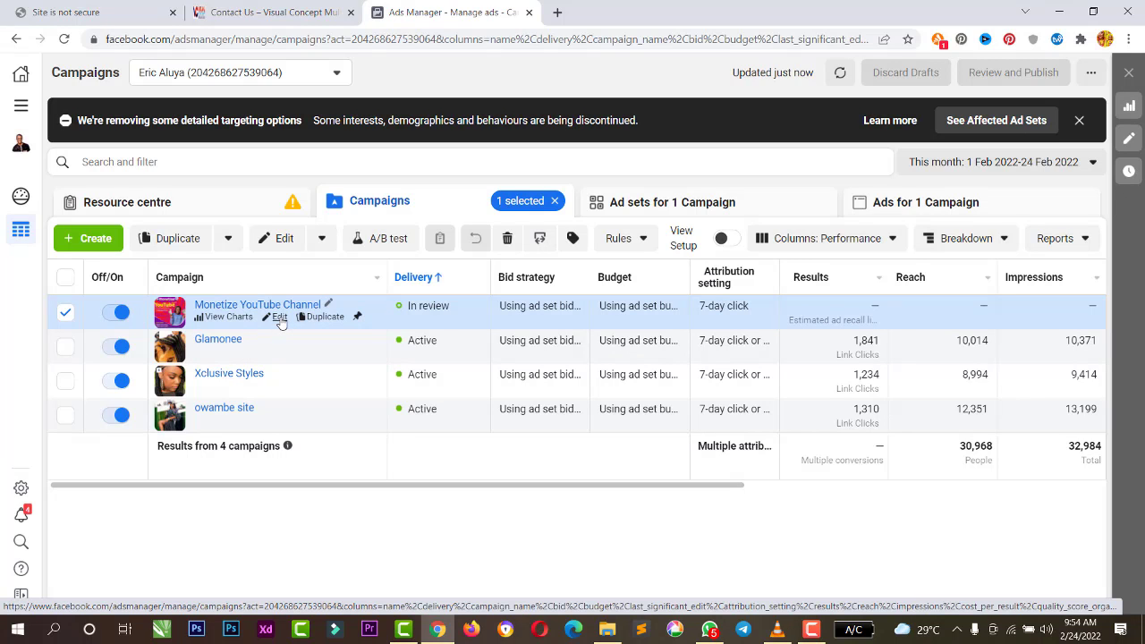
{"action": "left_click", "coordinate": [280, 323]}
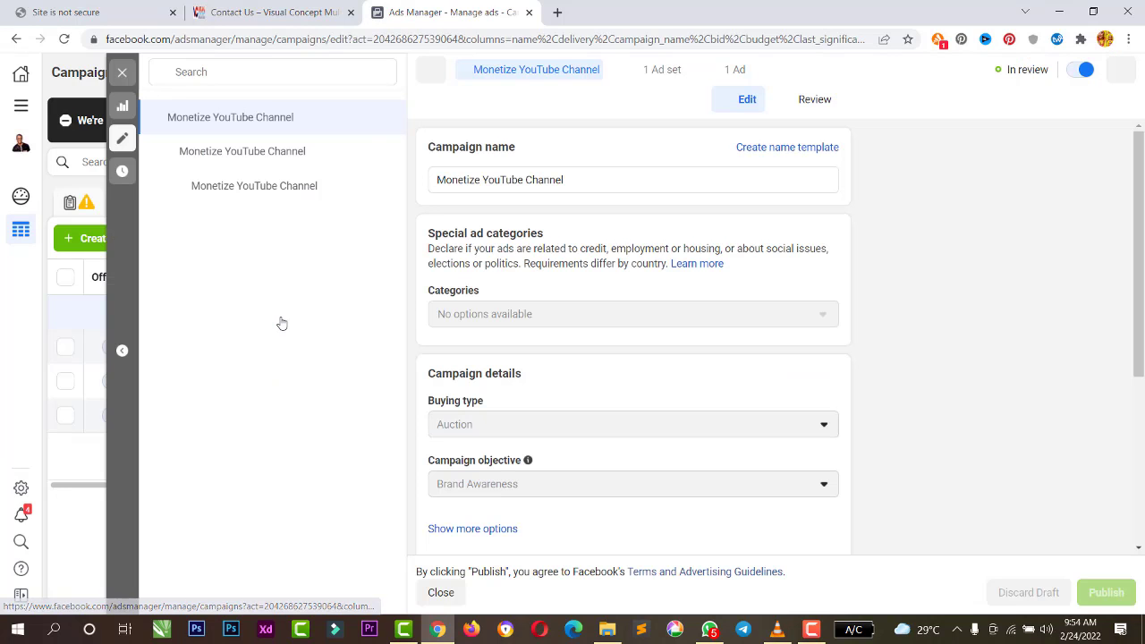
Review the Monetize YouTube Channel ad set's budget, start date and audience, then close it.
{"action": "left_click", "coordinate": [295, 163]}
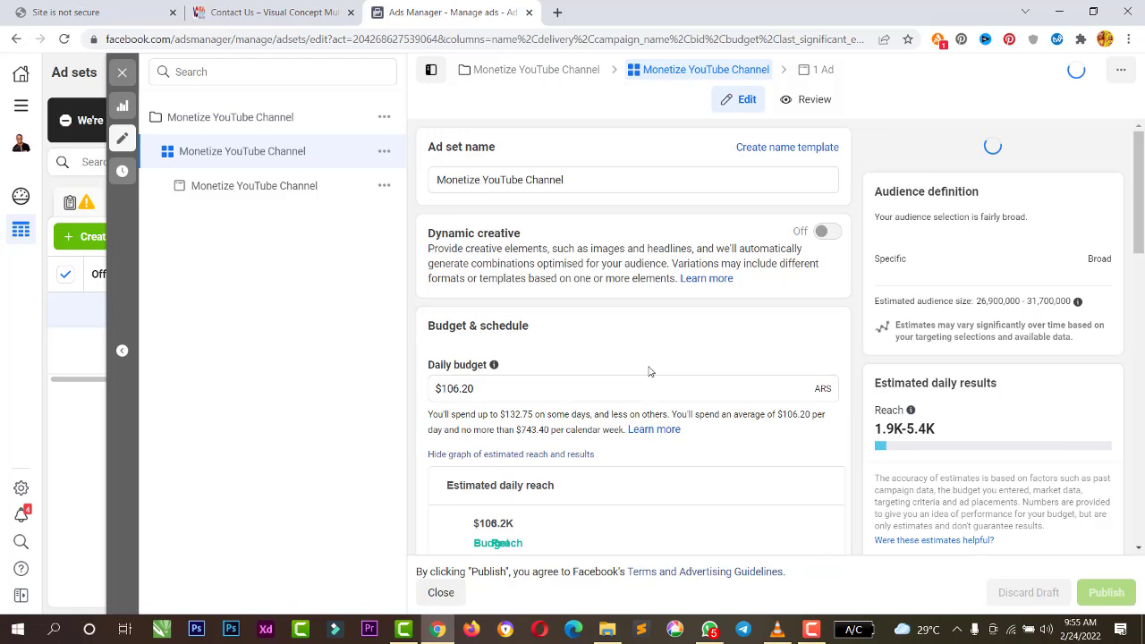
{"action": "scroll", "coordinate": [713, 403], "scroll_direction": "down", "scroll_amount": 7}
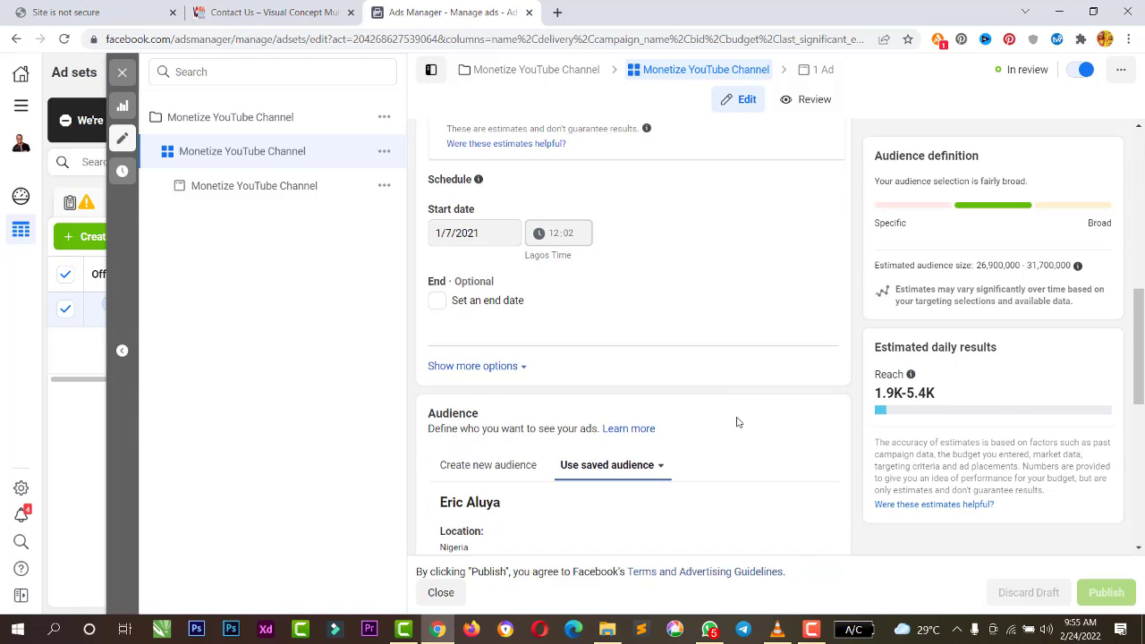
{"action": "scroll", "coordinate": [739, 422], "scroll_direction": "up", "scroll_amount": 1}
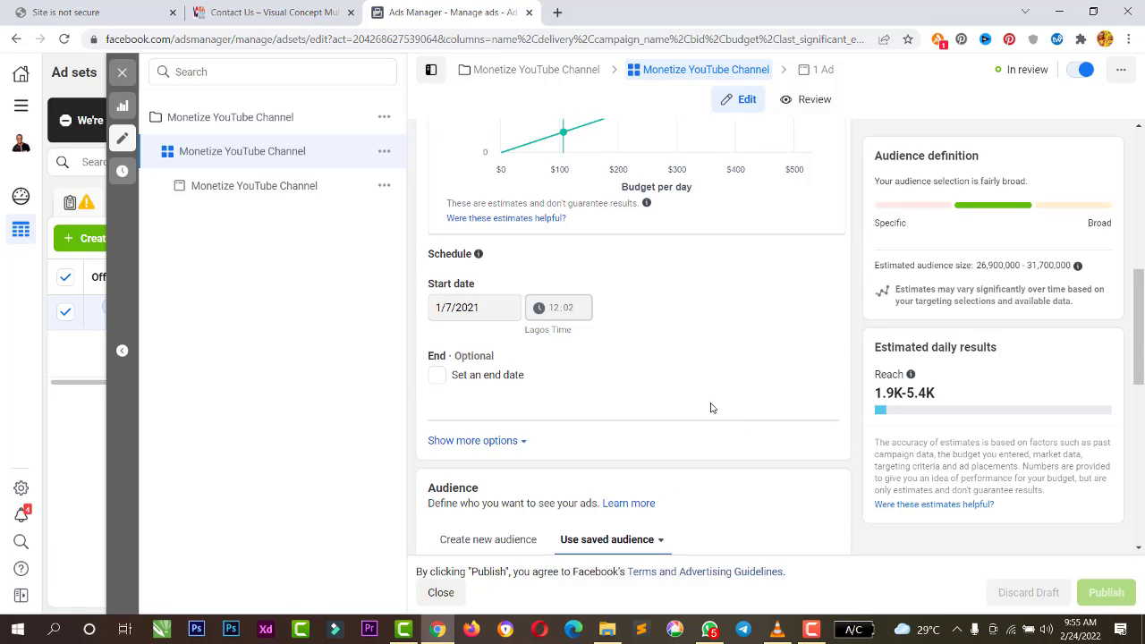
{"action": "scroll", "coordinate": [711, 408], "scroll_direction": "down", "scroll_amount": 2}
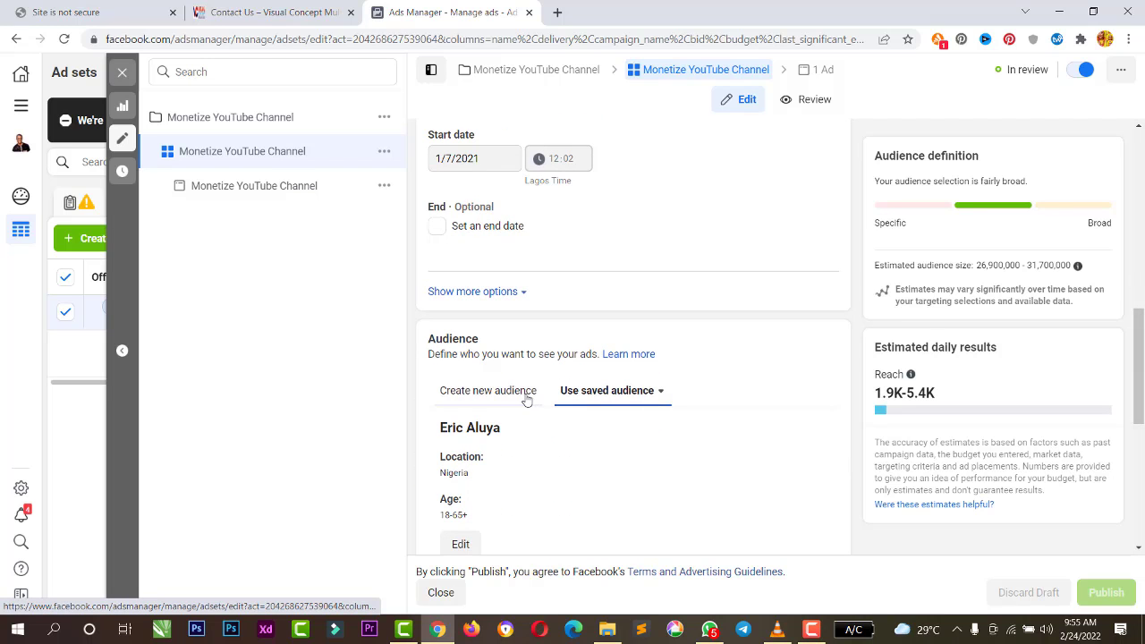
{"action": "scroll", "coordinate": [528, 400], "scroll_direction": "up", "scroll_amount": 8}
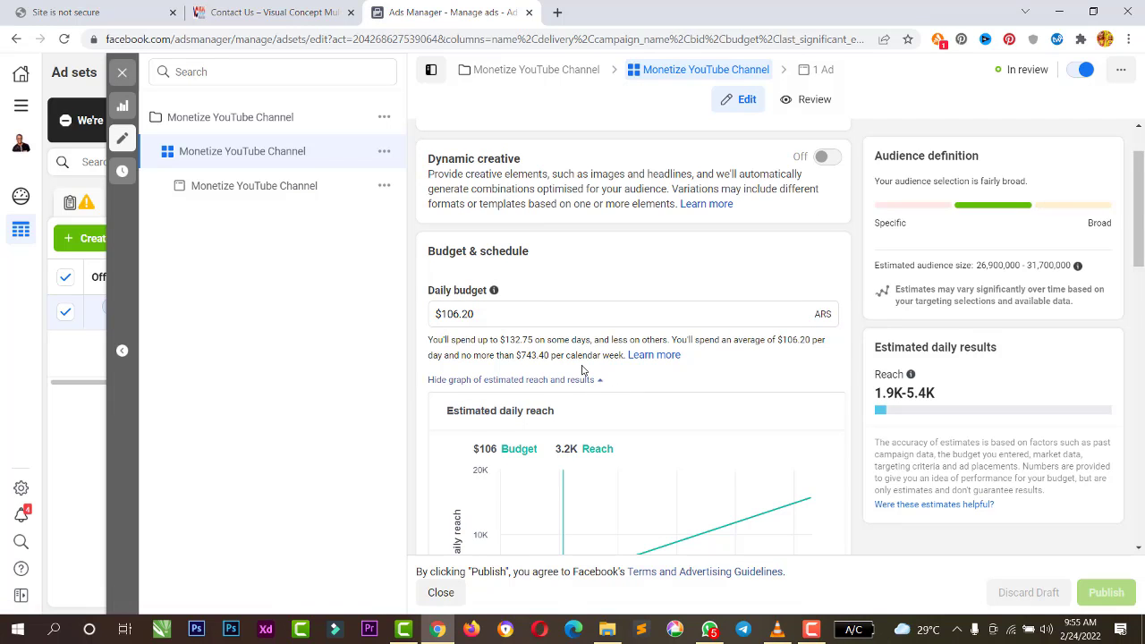
{"action": "scroll", "coordinate": [581, 371], "scroll_direction": "down", "scroll_amount": 2}
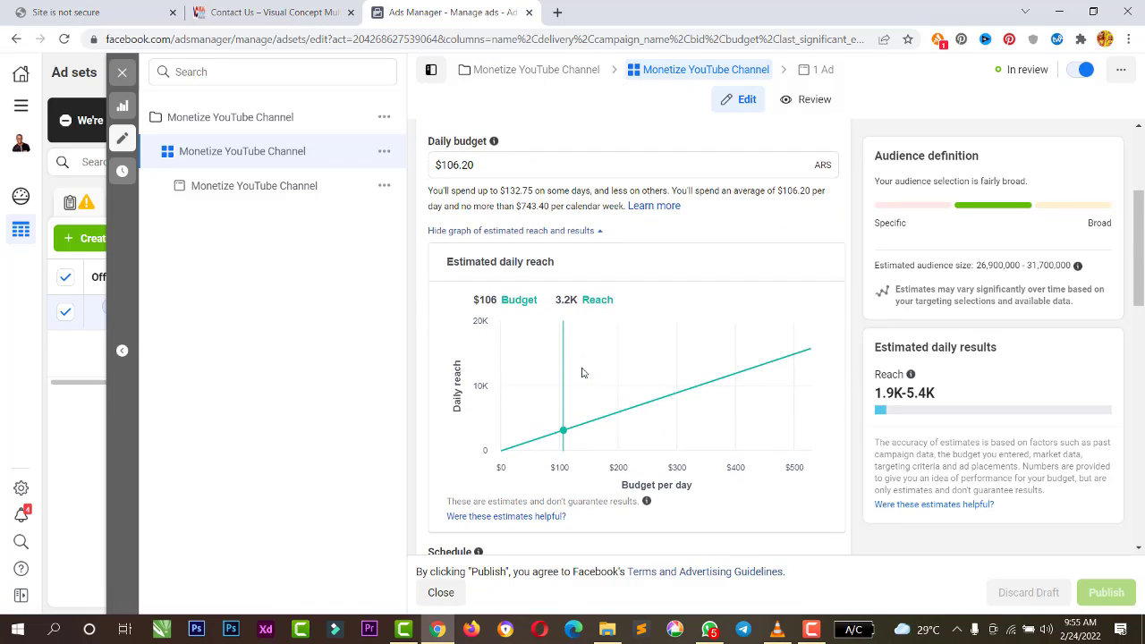
{"action": "scroll", "coordinate": [583, 371], "scroll_direction": "down", "scroll_amount": 2}
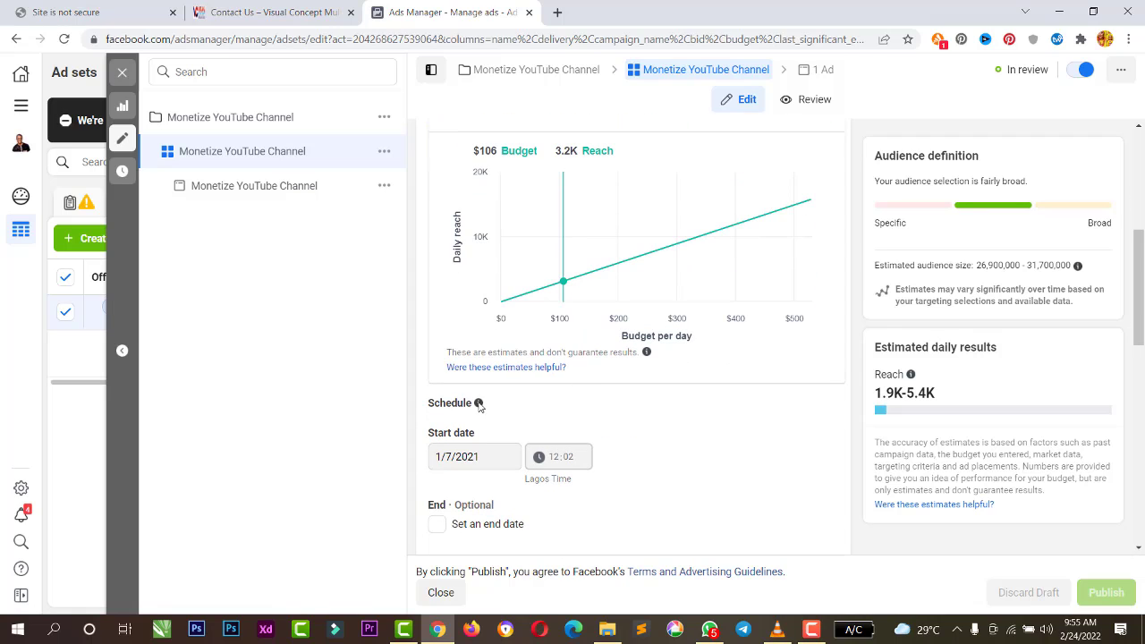
{"action": "left_click", "coordinate": [499, 465]}
{"action": "scroll", "coordinate": [487, 455], "scroll_direction": "down", "scroll_amount": 5}
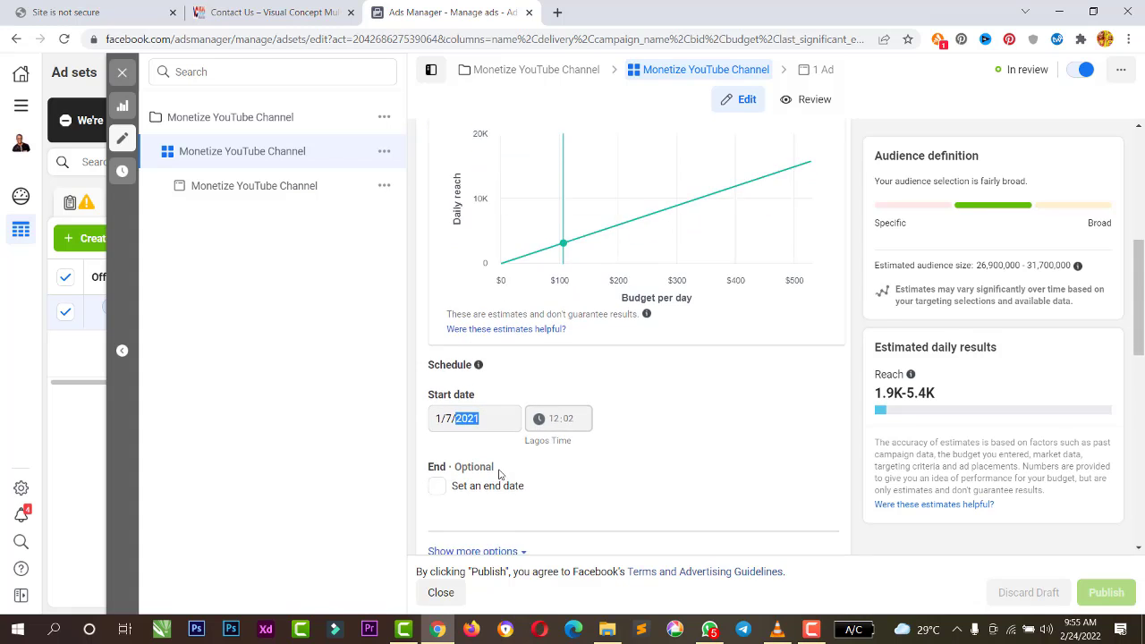
{"action": "left_click", "coordinate": [451, 593]}
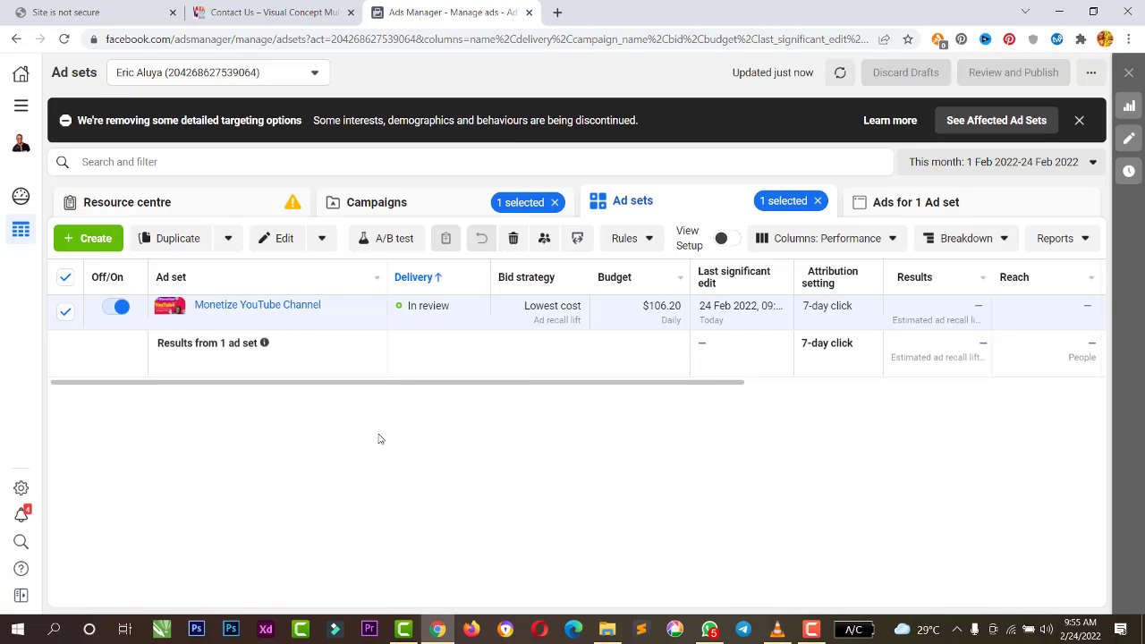
Reopen Ads Manager in a fresh tab from the bookmarks.
{"action": "left_click", "coordinate": [529, 11]}
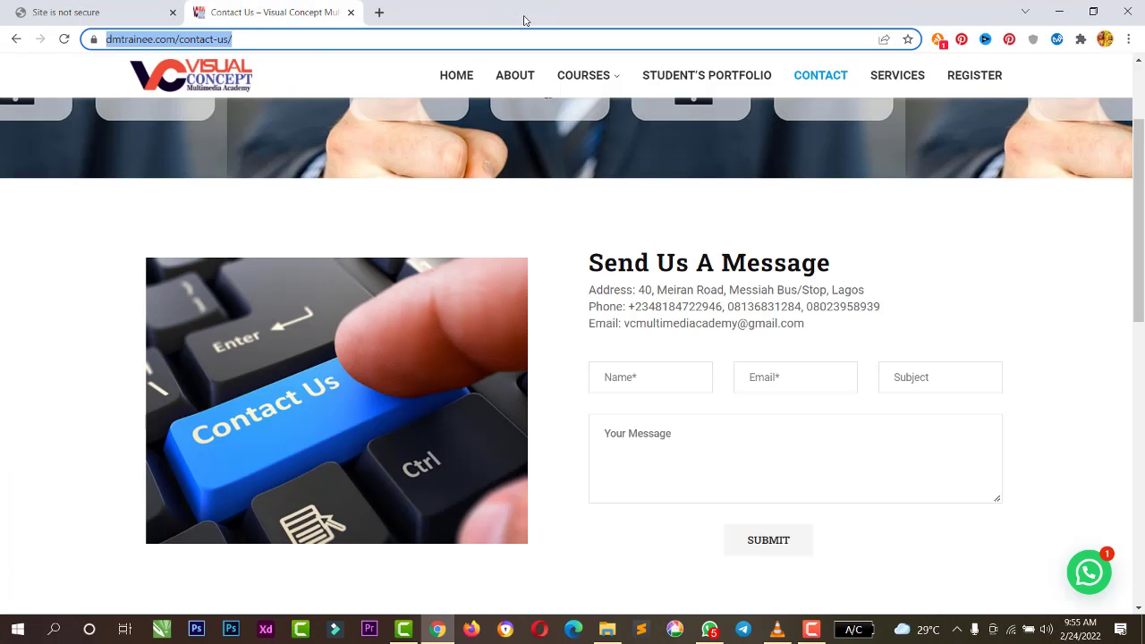
{"action": "key", "text": "ctrl+t"}
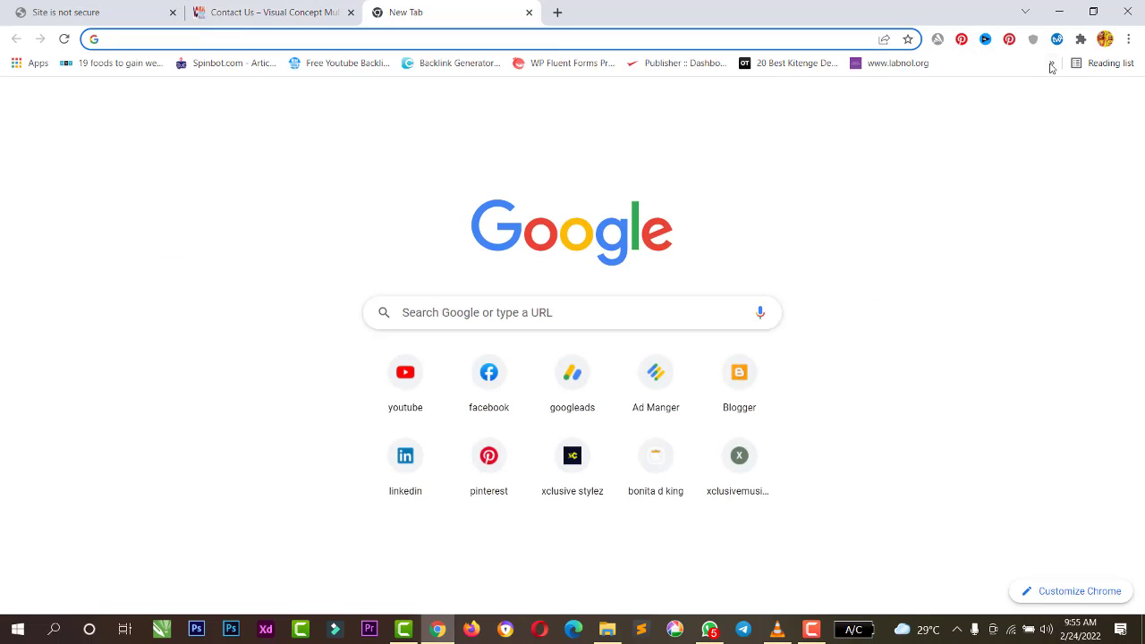
{"action": "left_click", "coordinate": [1051, 63]}
{"action": "left_click", "coordinate": [908, 105]}
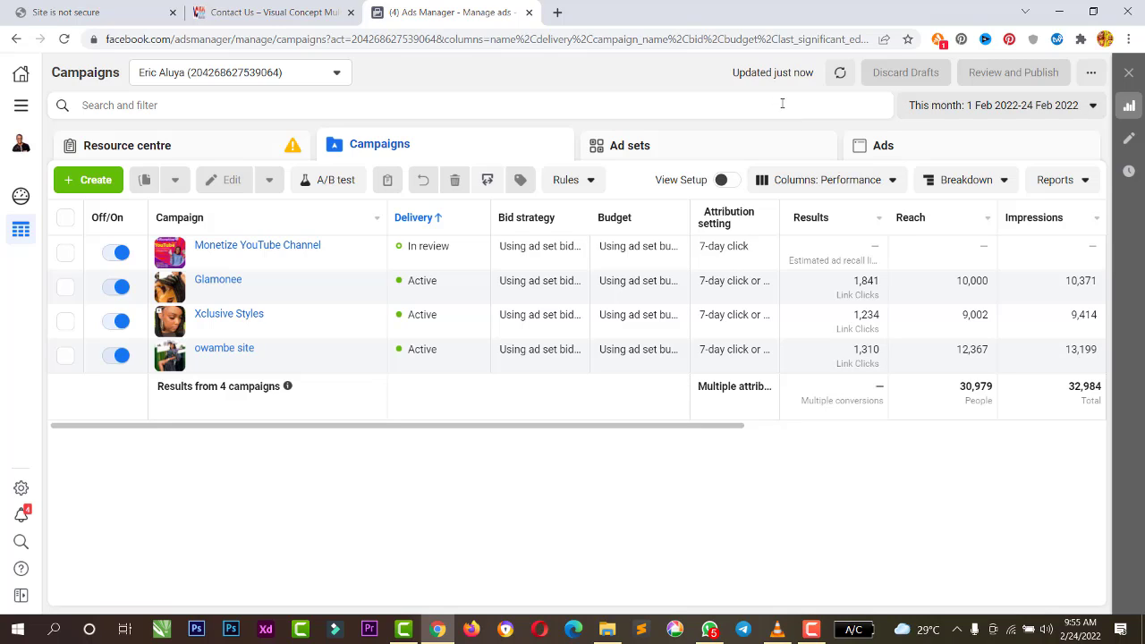
Turn off and delete the Monetize YouTube Channel campaign, then start a new campaign.
{"action": "left_click", "coordinate": [115, 255]}
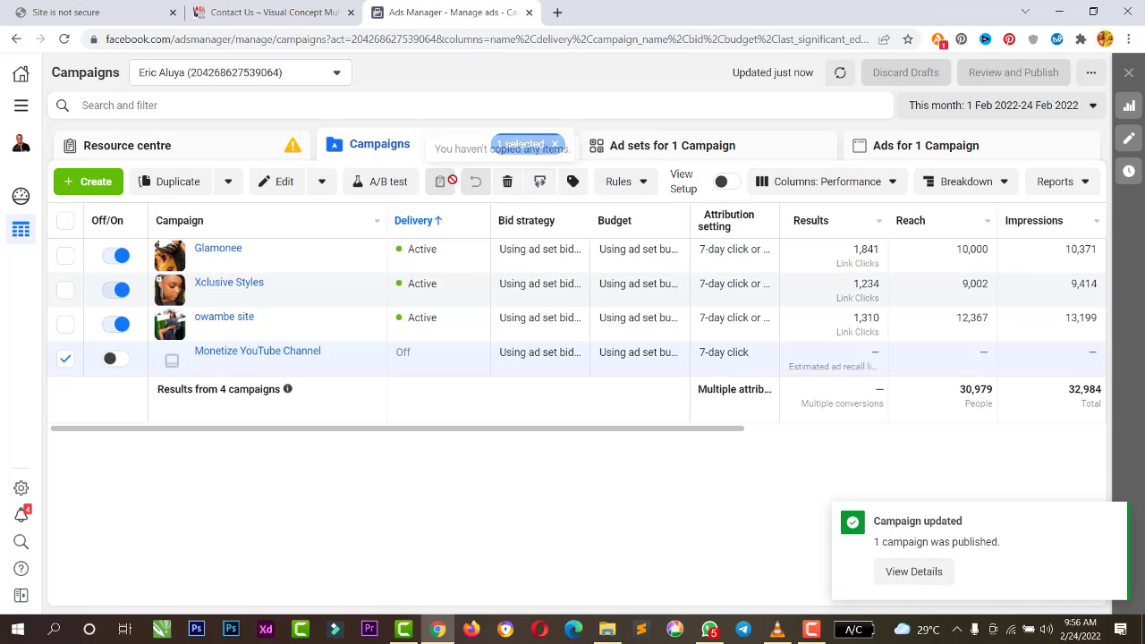
{"action": "left_click", "coordinate": [506, 183]}
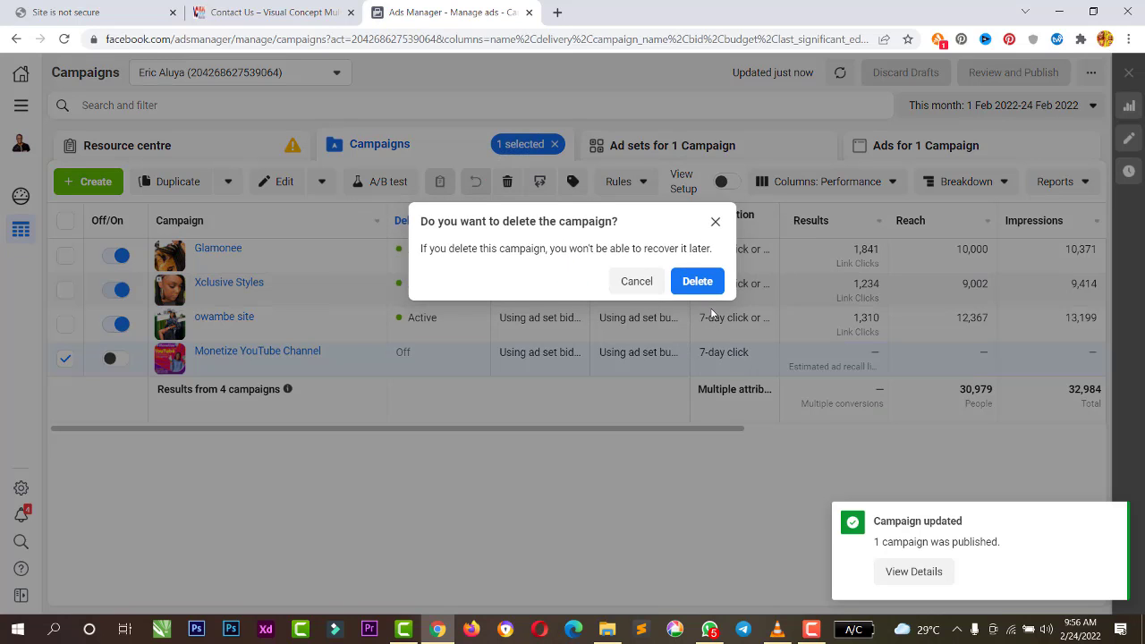
{"action": "left_click", "coordinate": [697, 282]}
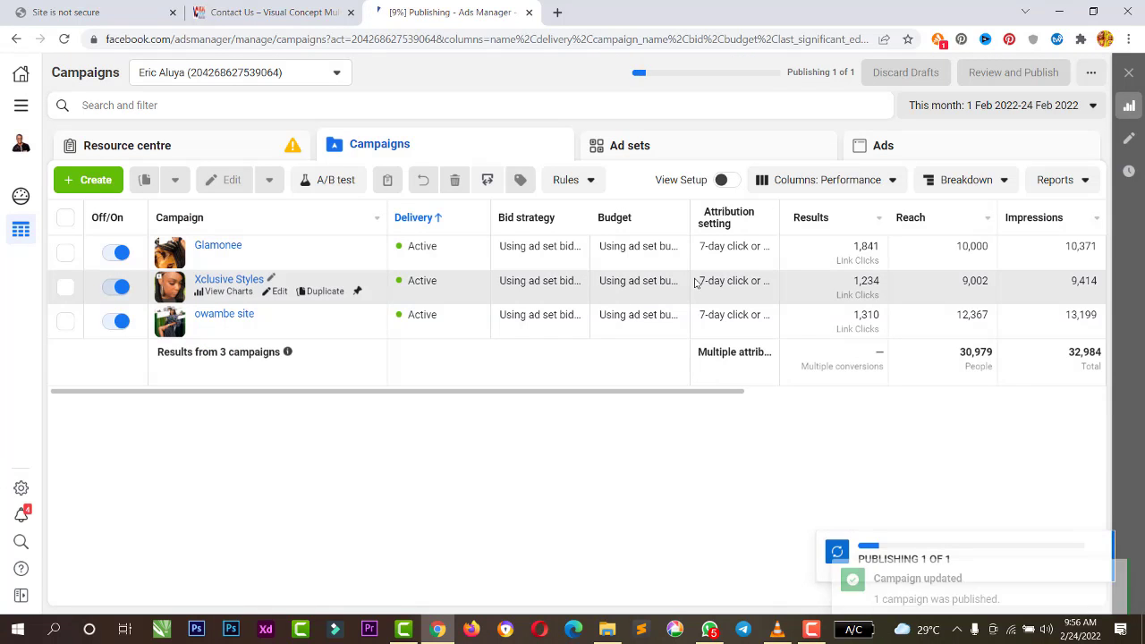
{"action": "left_click", "coordinate": [95, 181]}
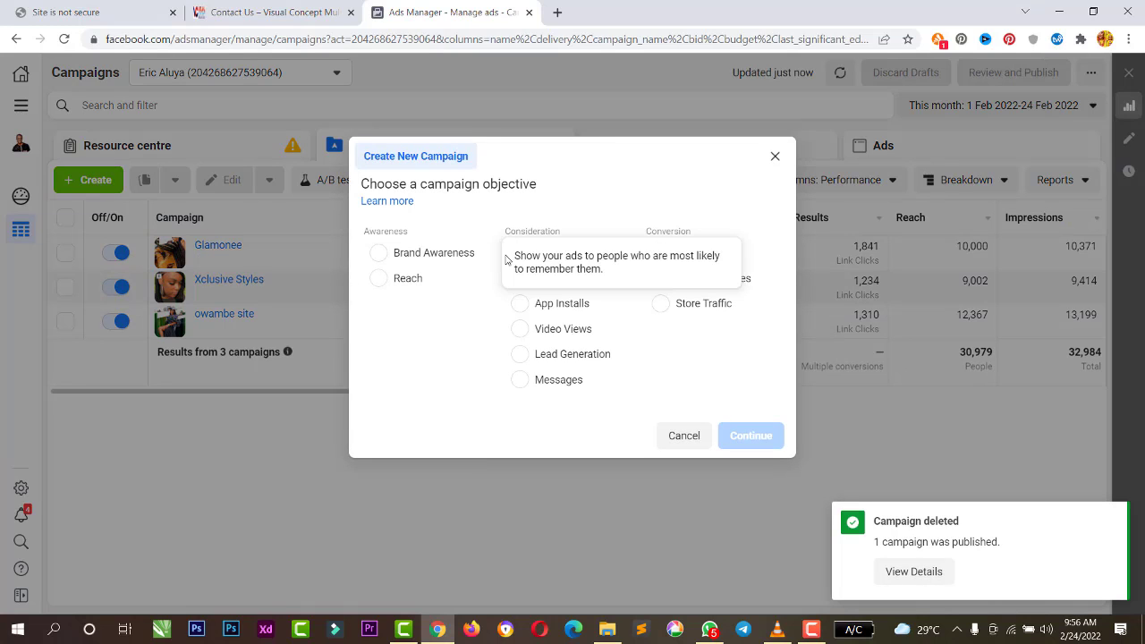
Choose the Traffic objective and name the campaign 'Monetise Your YouTube Channel'.
{"action": "left_click", "coordinate": [524, 254]}
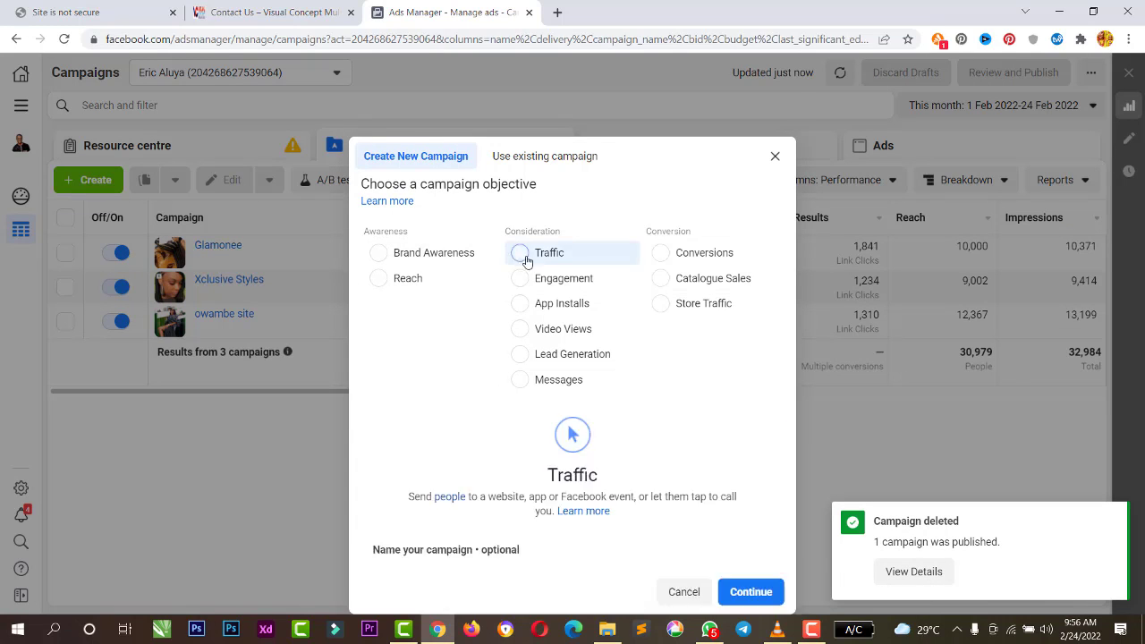
{"action": "left_click", "coordinate": [622, 509]}
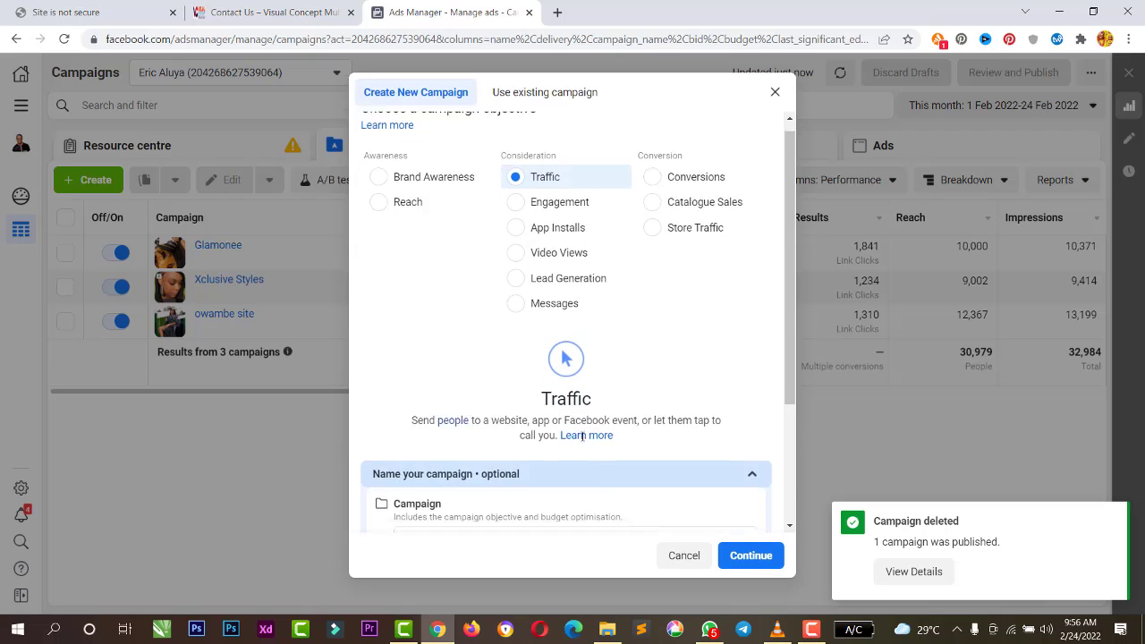
{"action": "left_click", "coordinate": [500, 394]}
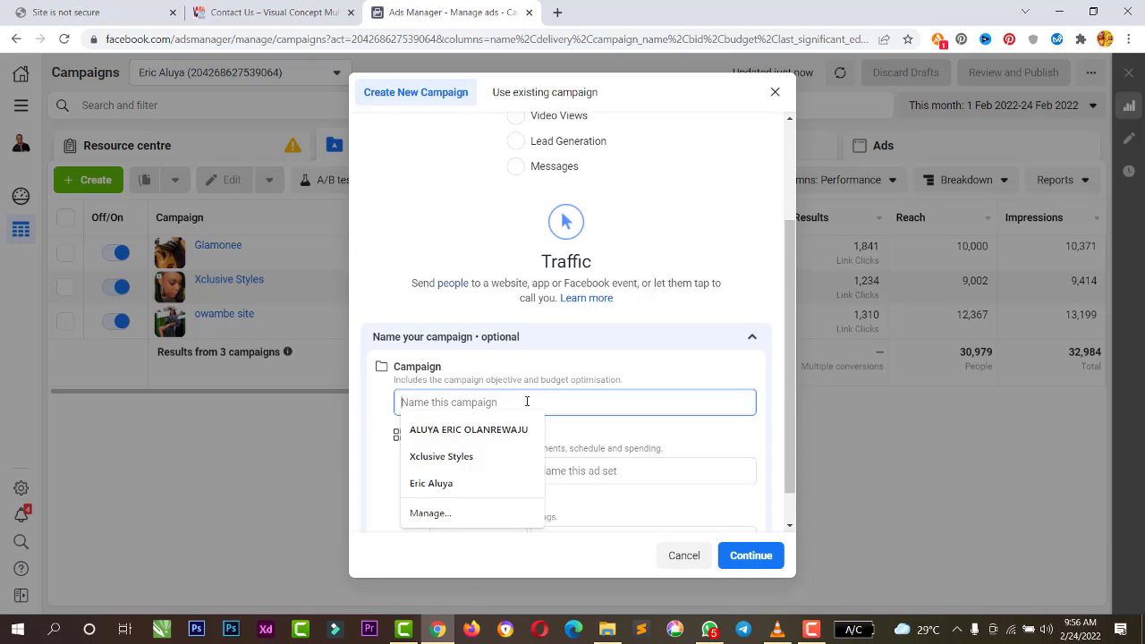
{"action": "type", "text": "Monetise Your YouTube Channel"}
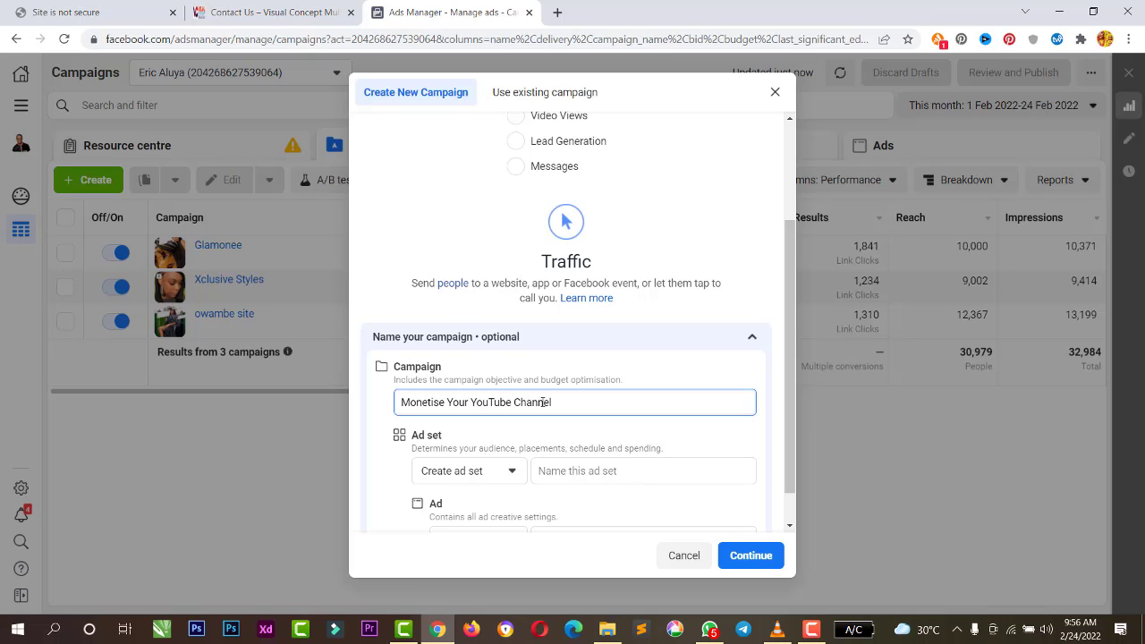
{"action": "left_click", "coordinate": [750, 564]}
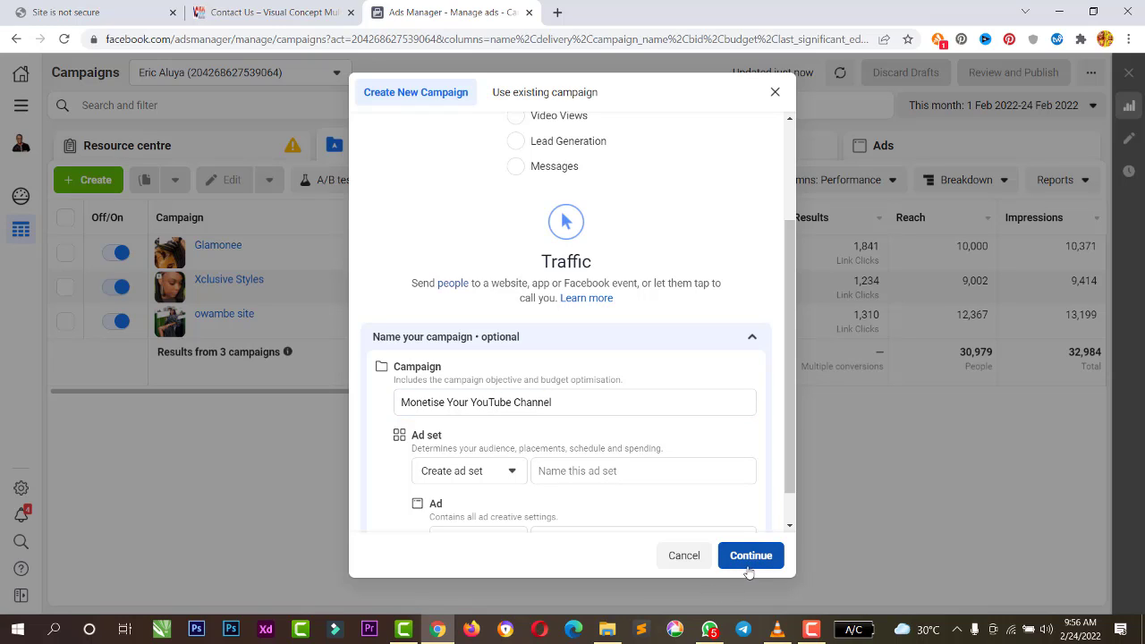
Create the campaign with budget optimisation on and a $106.20 daily budget, then continue.
{"action": "left_click", "coordinate": [752, 560]}
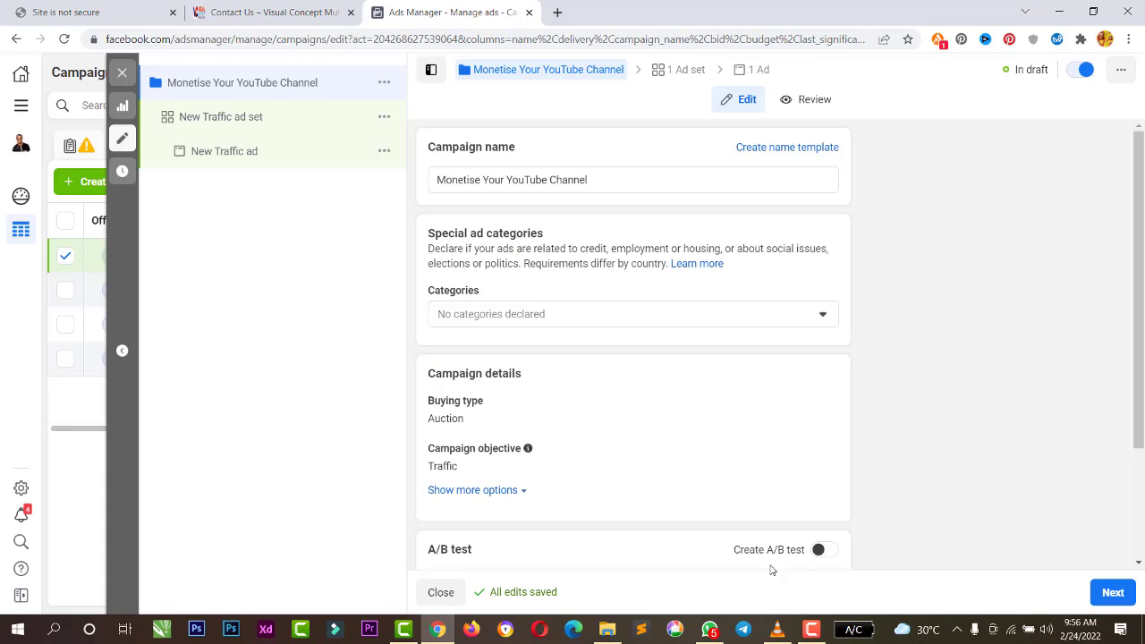
{"action": "scroll", "coordinate": [616, 317], "scroll_direction": "down", "scroll_amount": 2}
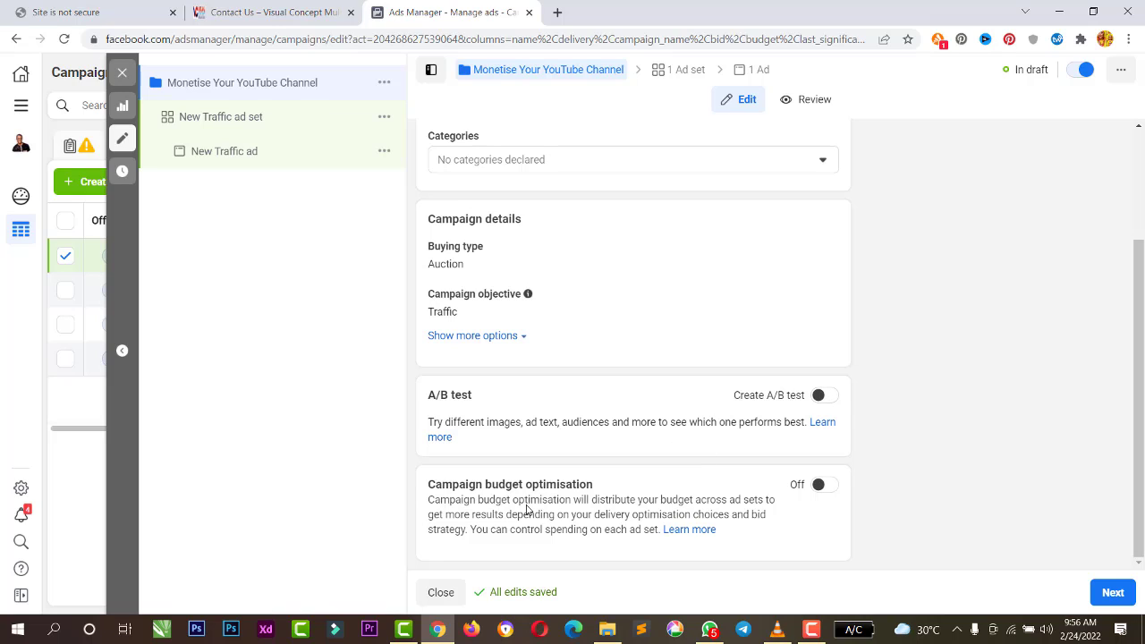
{"action": "left_click", "coordinate": [831, 486]}
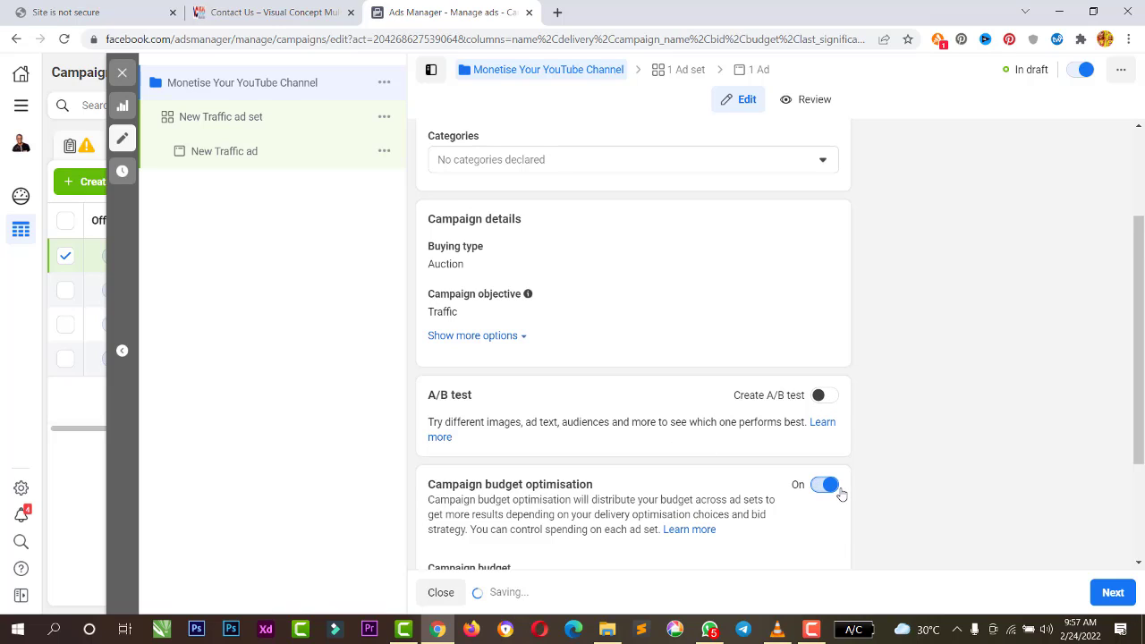
{"action": "scroll", "coordinate": [702, 507], "scroll_direction": "down", "scroll_amount": 2}
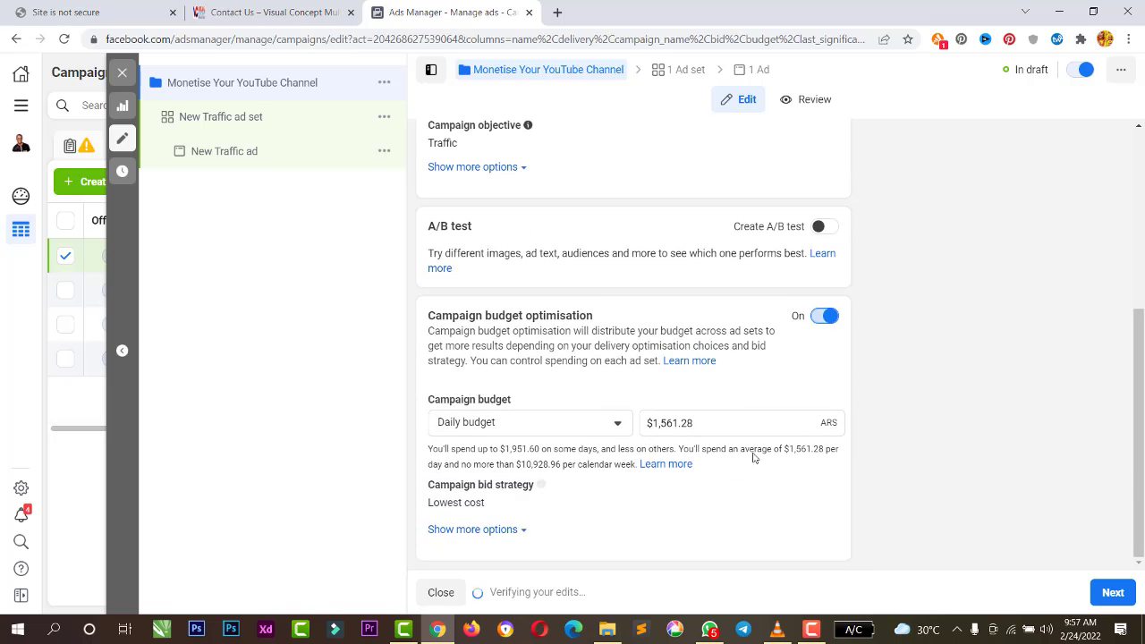
{"action": "left_click_drag", "start_coordinate": [723, 427], "coordinate": [652, 424]}
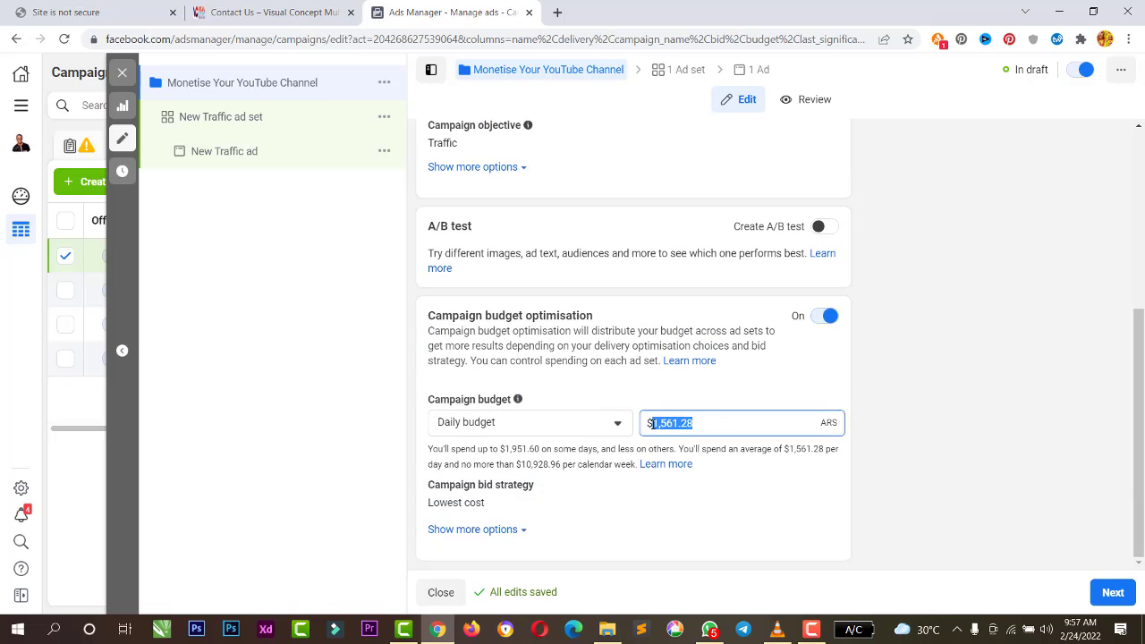
{"action": "type", "text": "1"}
{"action": "left_click", "coordinate": [456, 529]}
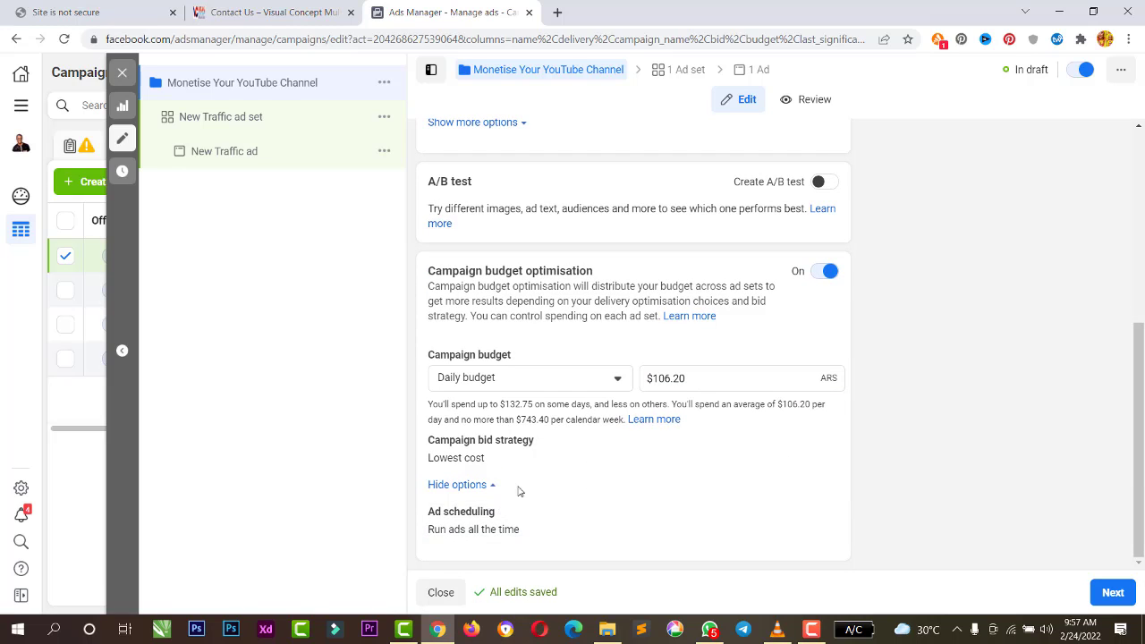
{"action": "left_click", "coordinate": [476, 489]}
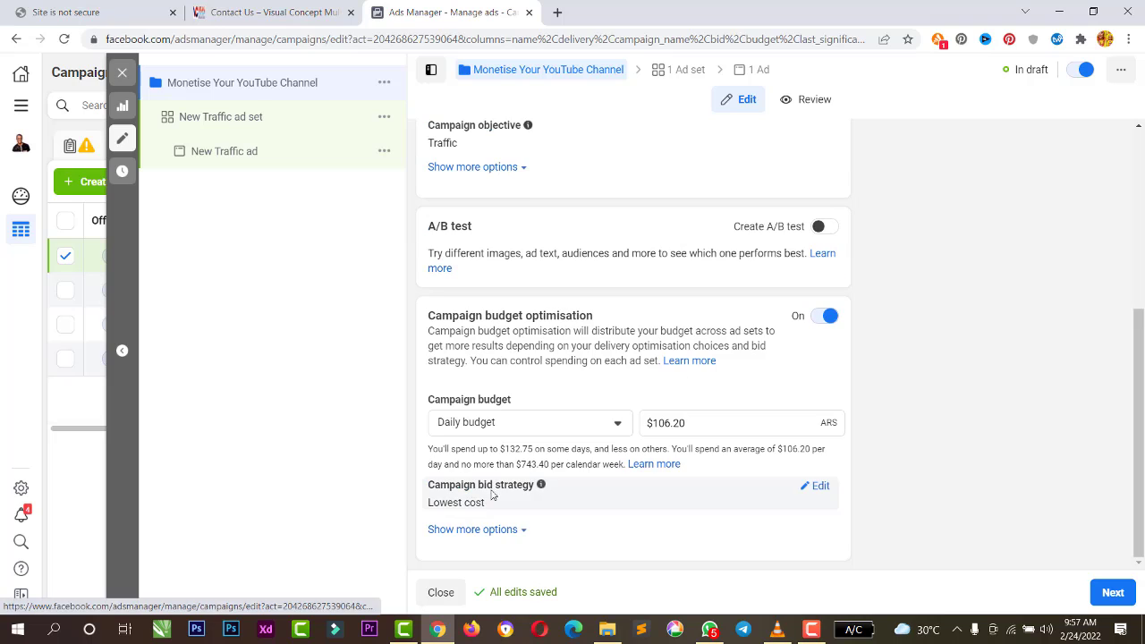
{"action": "left_click", "coordinate": [1112, 593]}
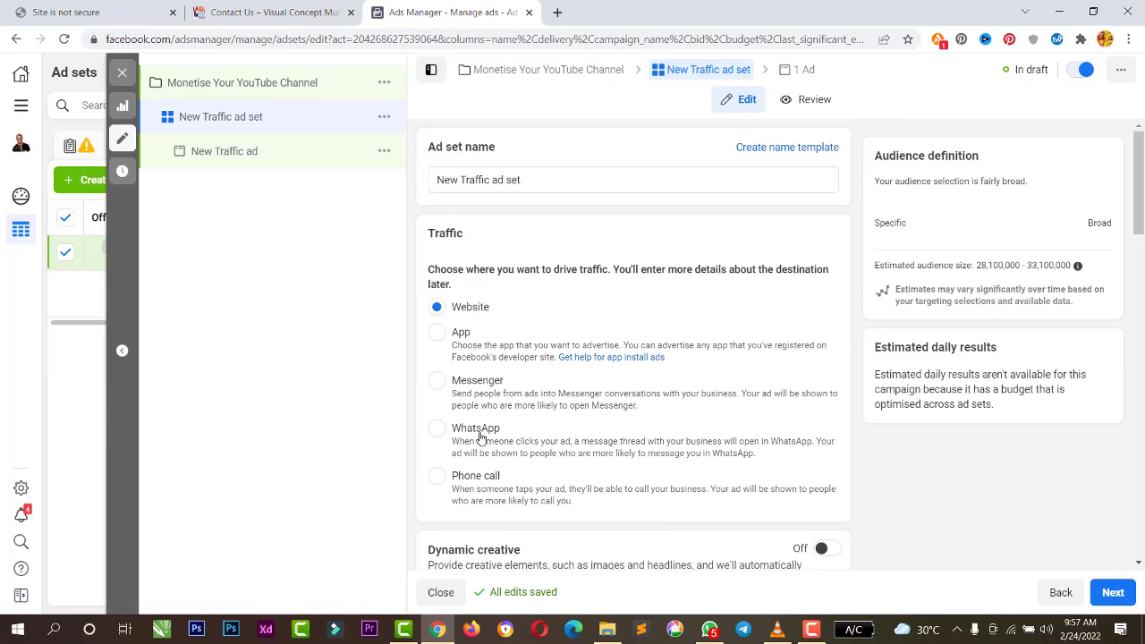
Set the New Traffic ad set's destination to Phone call instead of WhatsApp.
{"action": "left_click", "coordinate": [437, 431]}
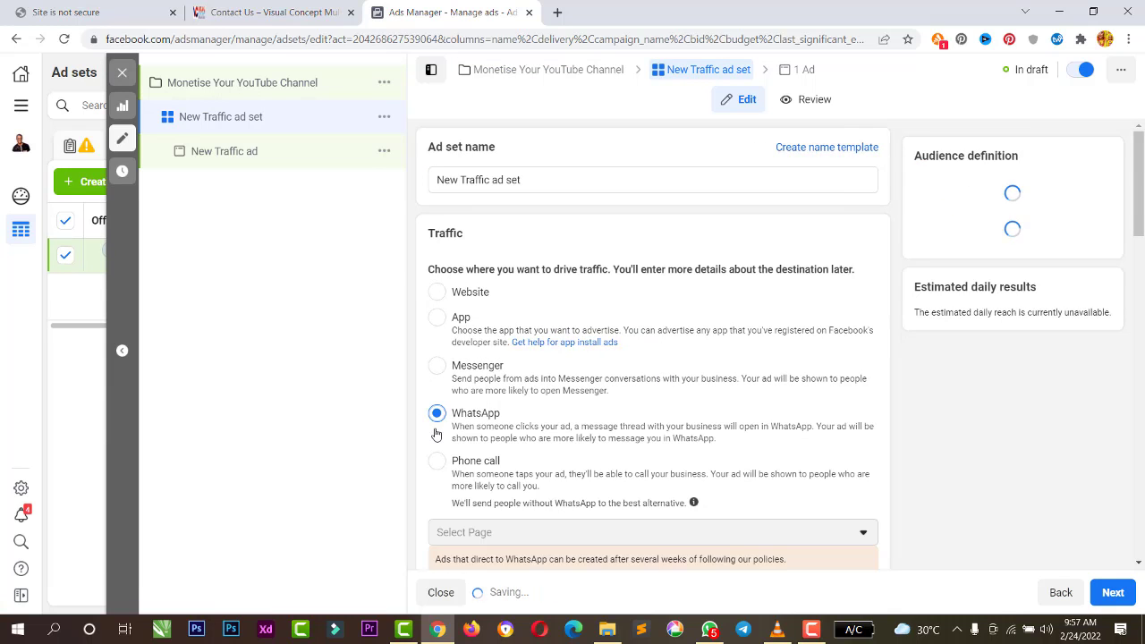
{"action": "scroll", "coordinate": [670, 466], "scroll_direction": "down", "scroll_amount": 2}
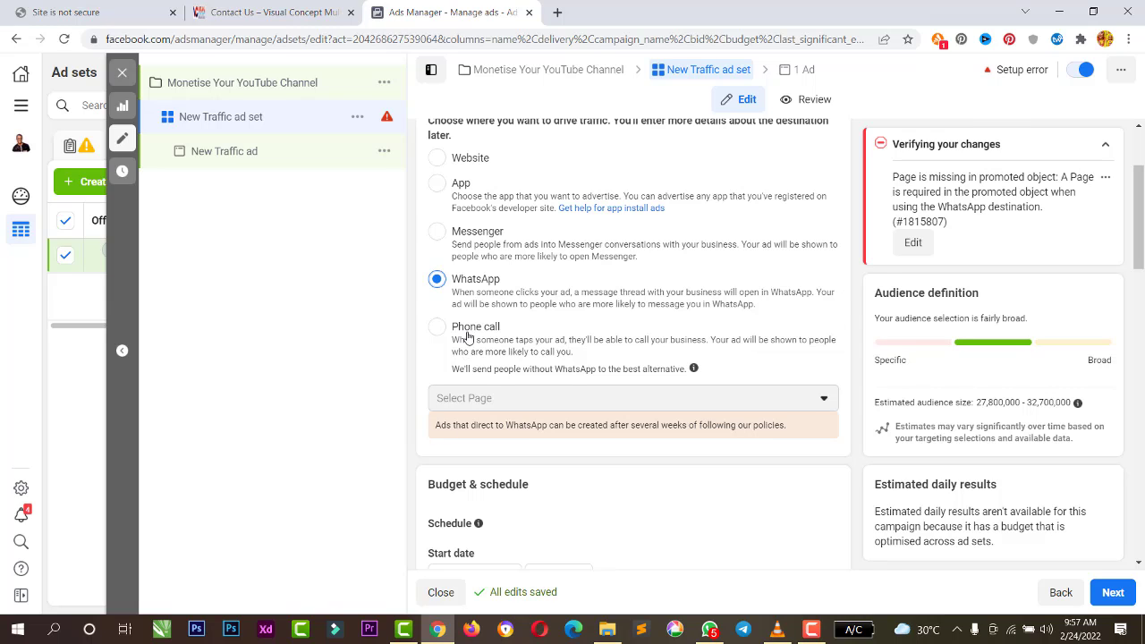
{"action": "left_click", "coordinate": [437, 328]}
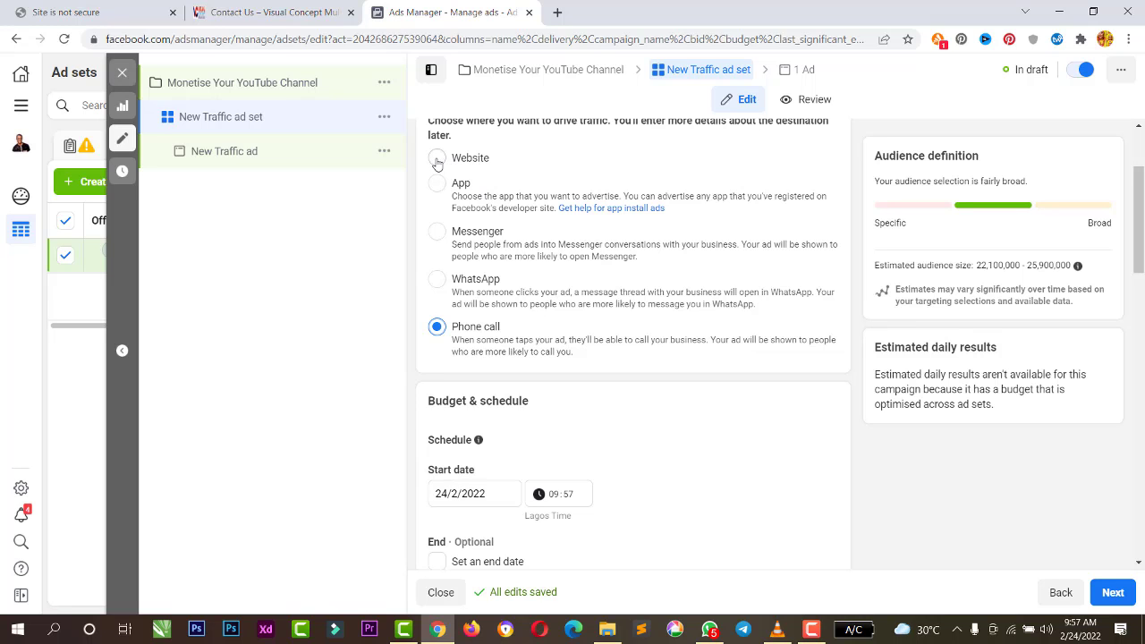
{"action": "scroll", "coordinate": [781, 400], "scroll_direction": "down", "scroll_amount": 5}
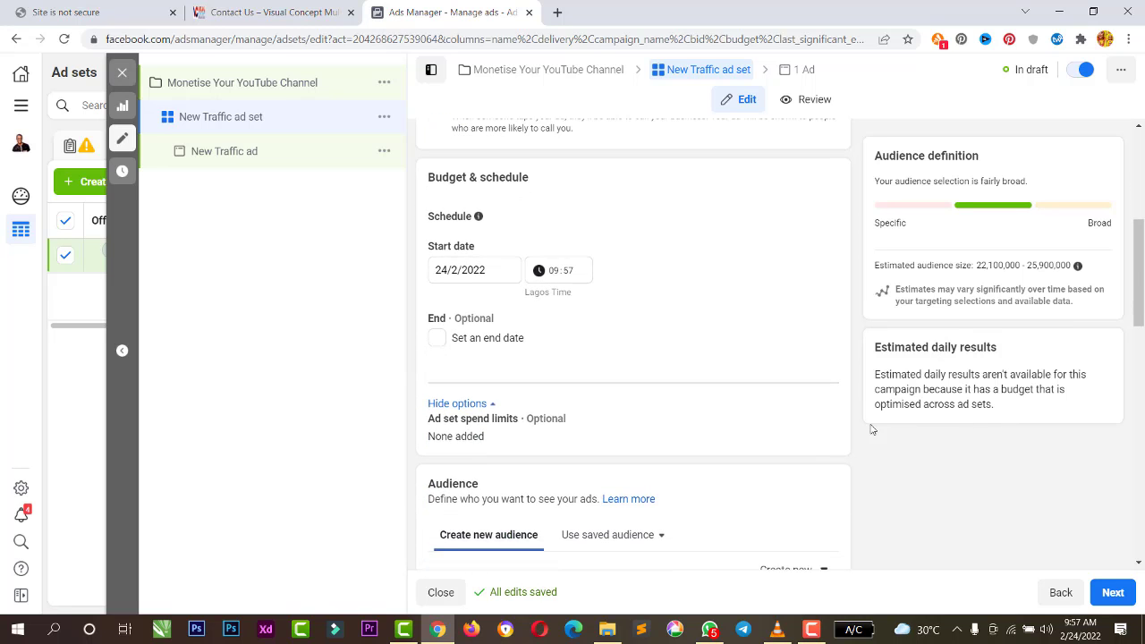
Give the ad set an end date of 28 February 2022 at 00:00.
{"action": "scroll", "coordinate": [728, 435], "scroll_direction": "up", "scroll_amount": 3}
{"action": "left_click", "coordinate": [436, 340]}
{"action": "left_click", "coordinate": [456, 375]}
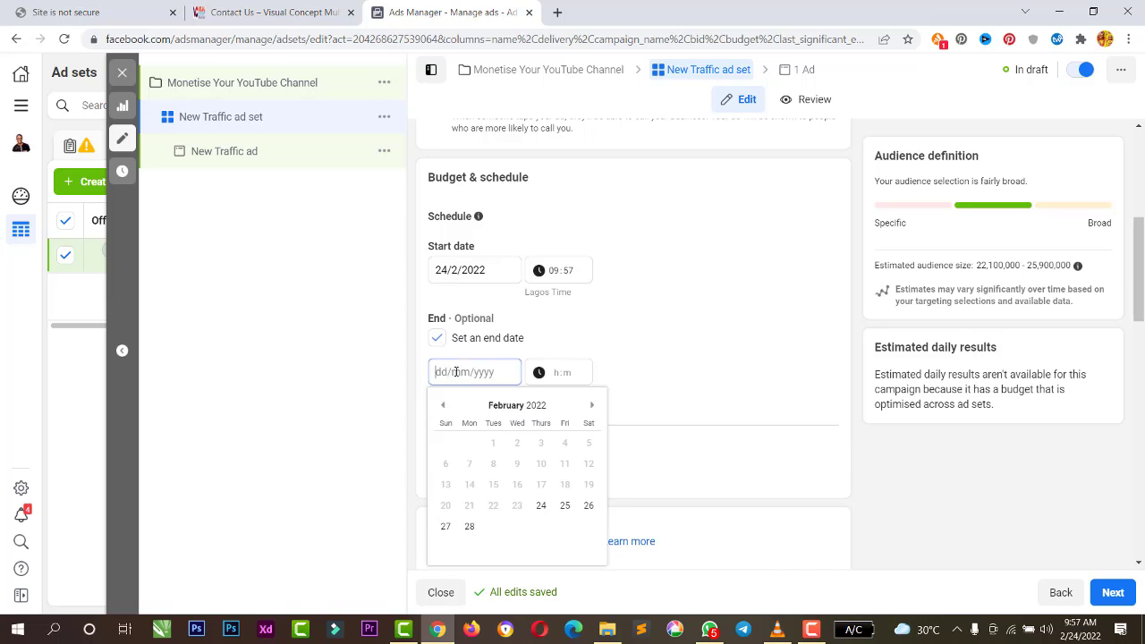
{"action": "type", "text": "28"}
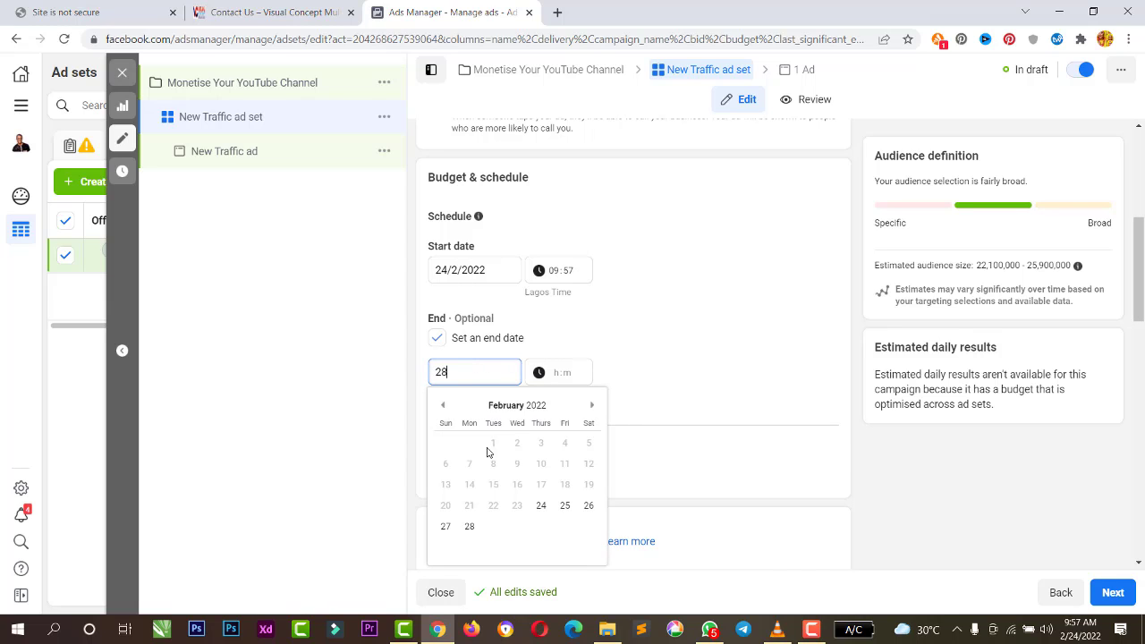
{"action": "left_click", "coordinate": [468, 527]}
{"action": "scroll", "coordinate": [662, 433], "scroll_direction": "down", "scroll_amount": 2}
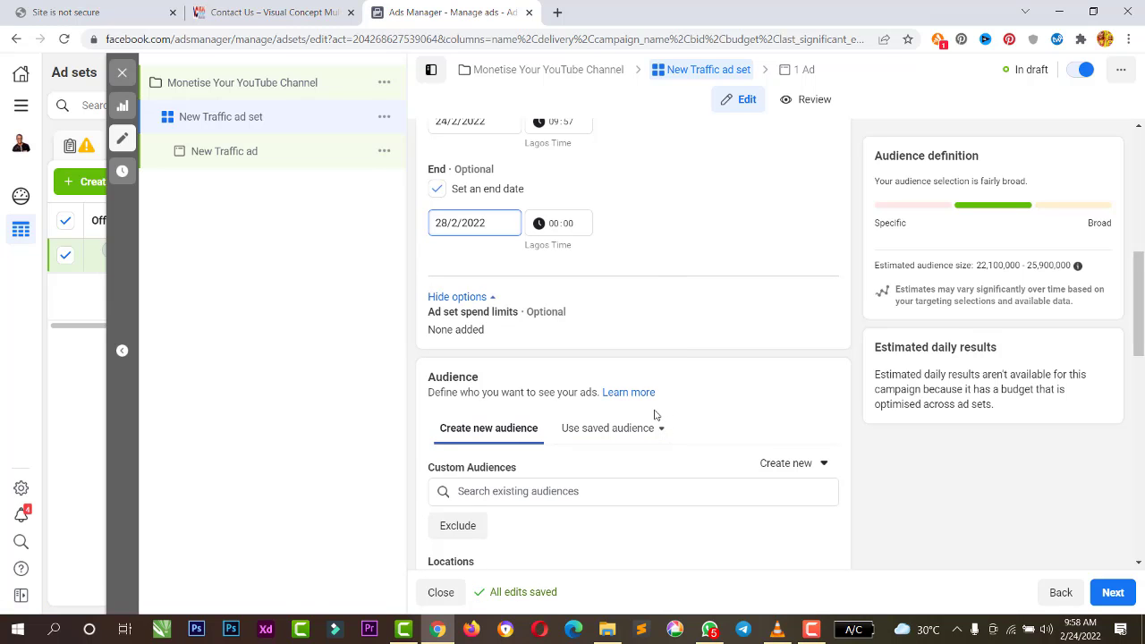
Set the audience age range to a minimum of 20 and a maximum of 45.
{"action": "scroll", "coordinate": [653, 417], "scroll_direction": "down", "scroll_amount": 4}
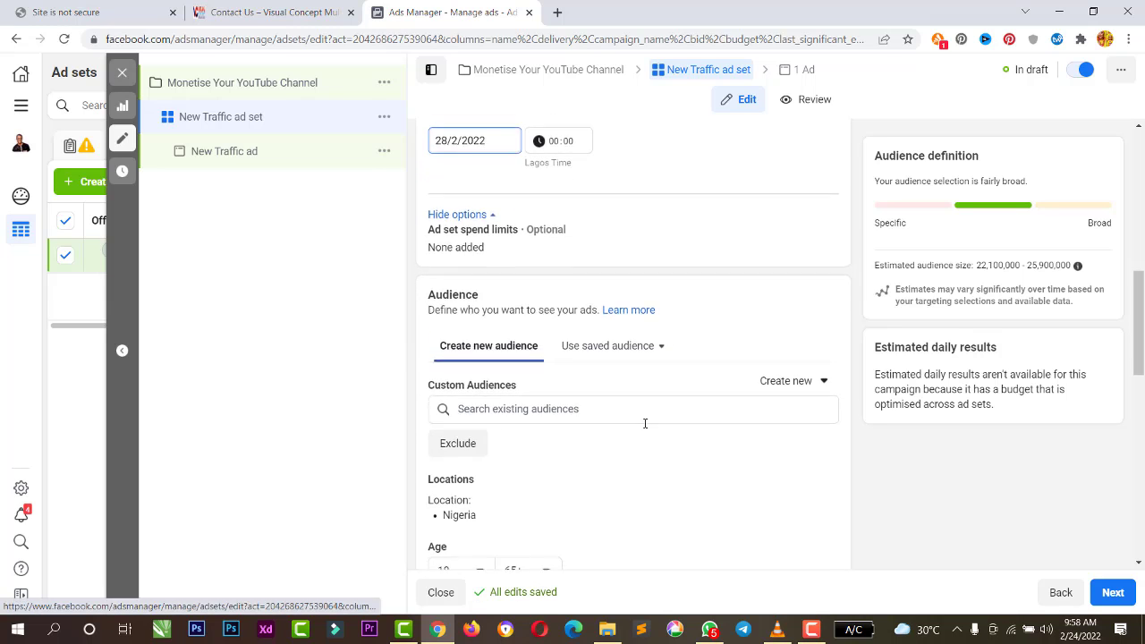
{"action": "left_click", "coordinate": [525, 356]}
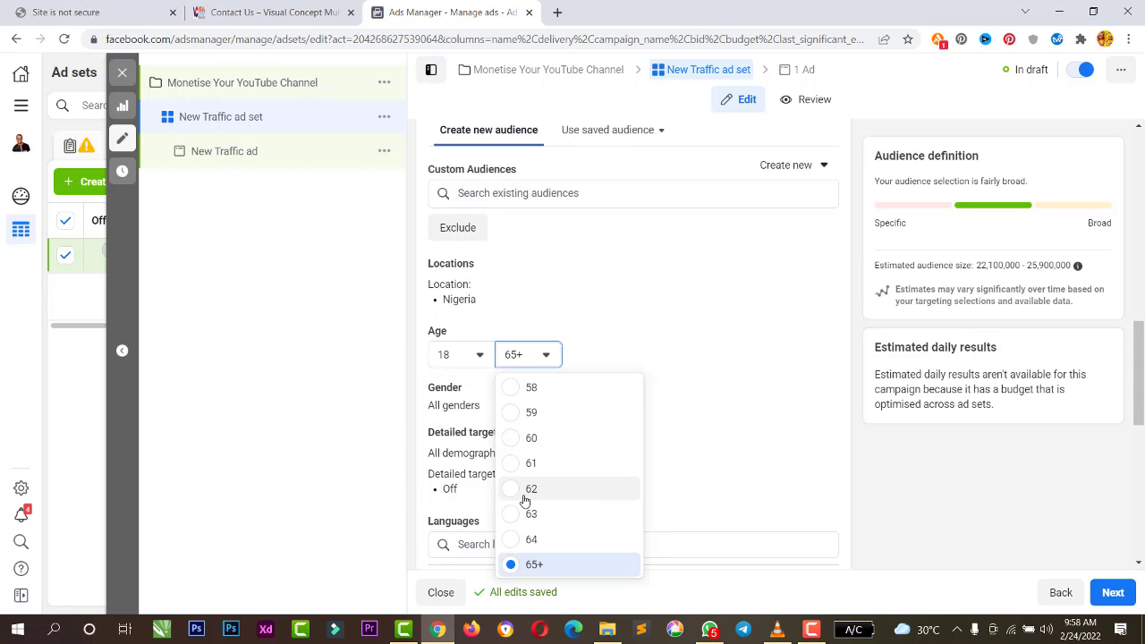
{"action": "scroll", "coordinate": [528, 465], "scroll_direction": "up", "scroll_amount": 3}
{"action": "scroll", "coordinate": [530, 455], "scroll_direction": "up", "scroll_amount": 1}
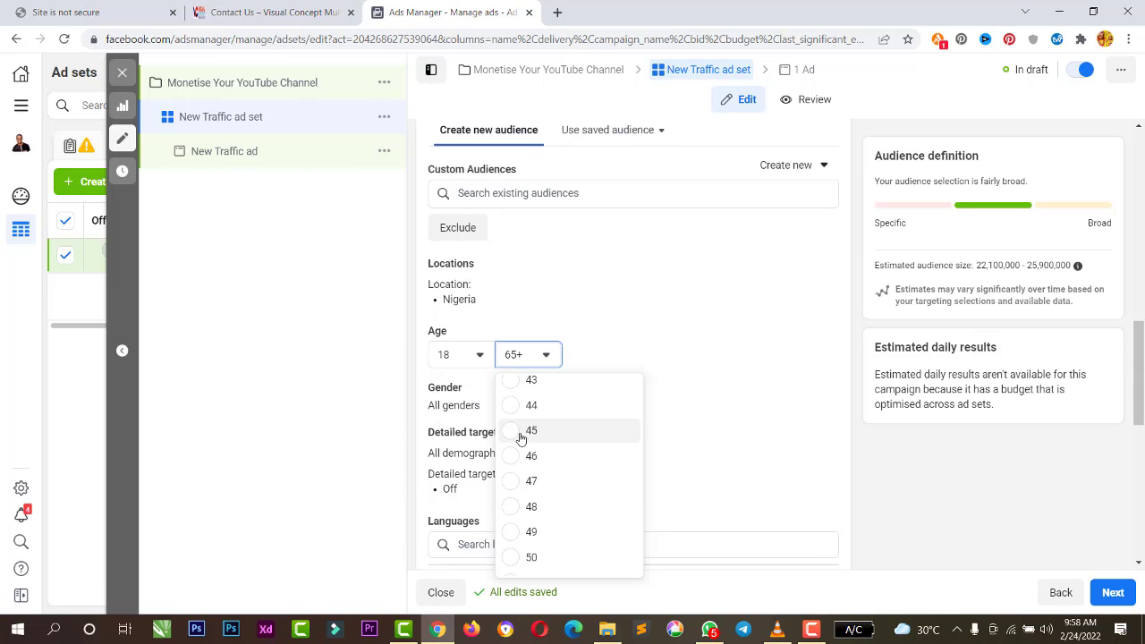
{"action": "left_click", "coordinate": [523, 431]}
{"action": "left_click", "coordinate": [461, 358]}
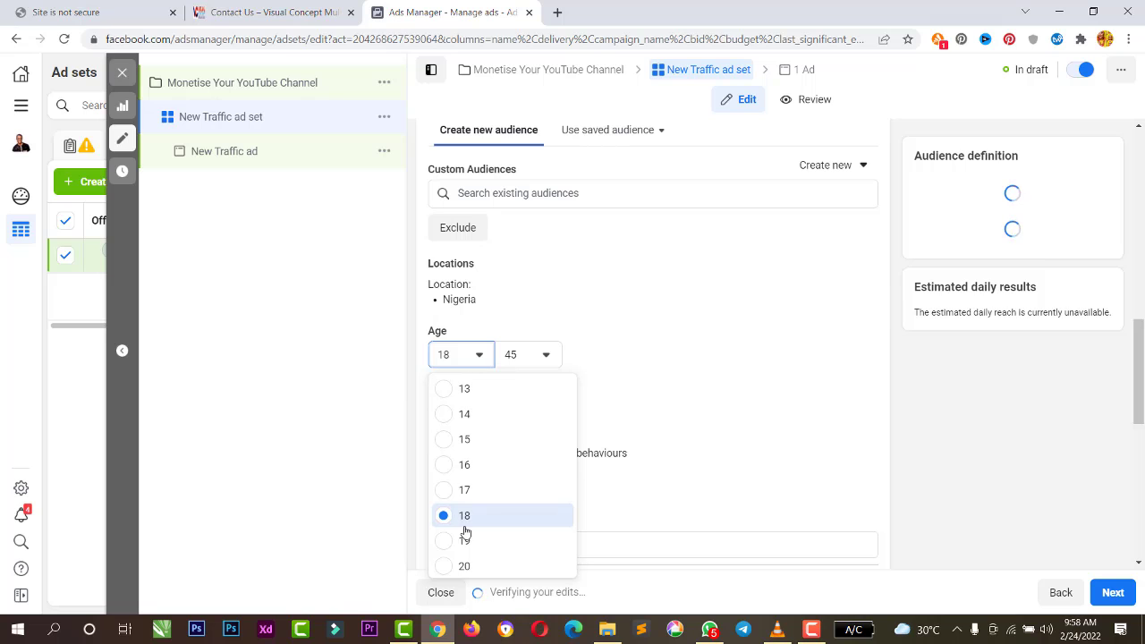
{"action": "key", "text": "Return"}
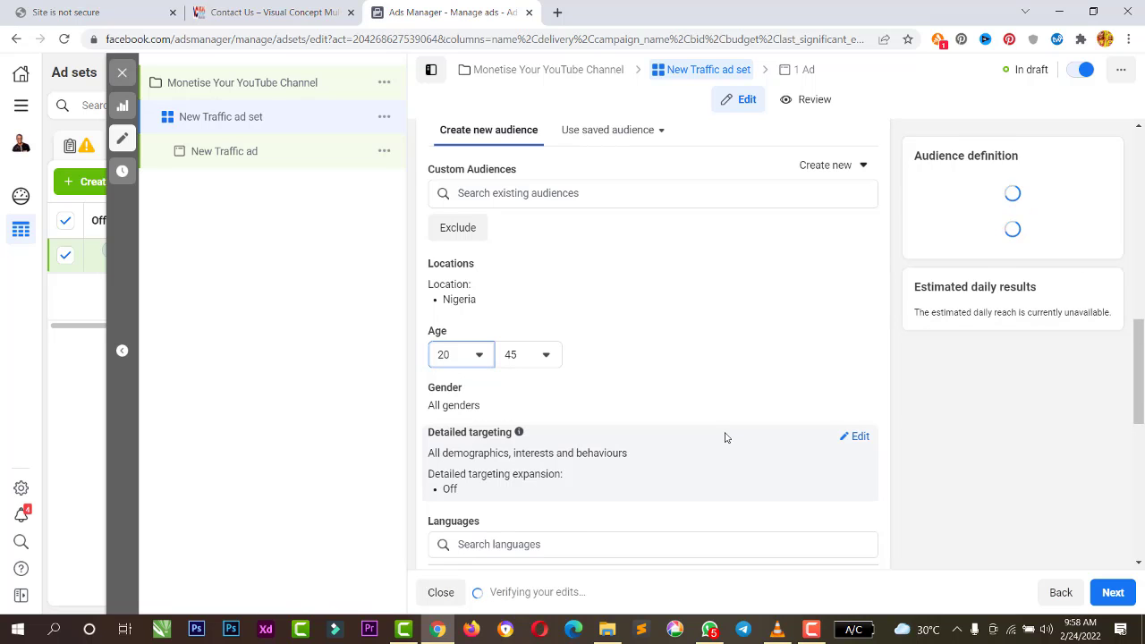
Add English (All), English (UK) and English (US) as target languages.
{"action": "scroll", "coordinate": [725, 438], "scroll_direction": "down", "scroll_amount": 2}
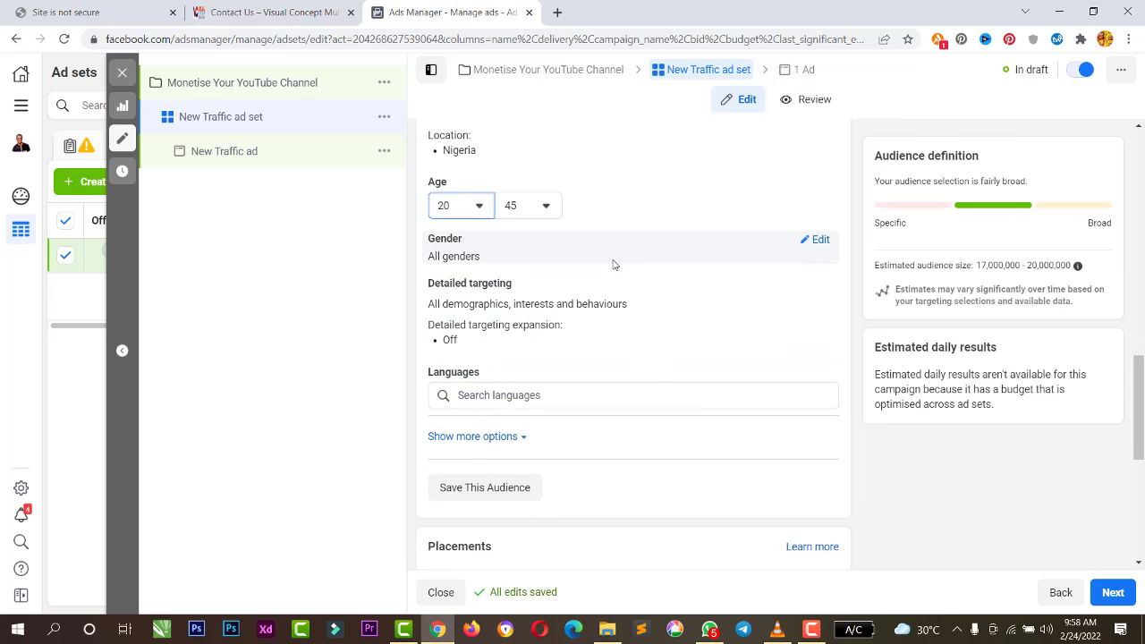
{"action": "left_click", "coordinate": [593, 396]}
{"action": "type", "text": "en"}
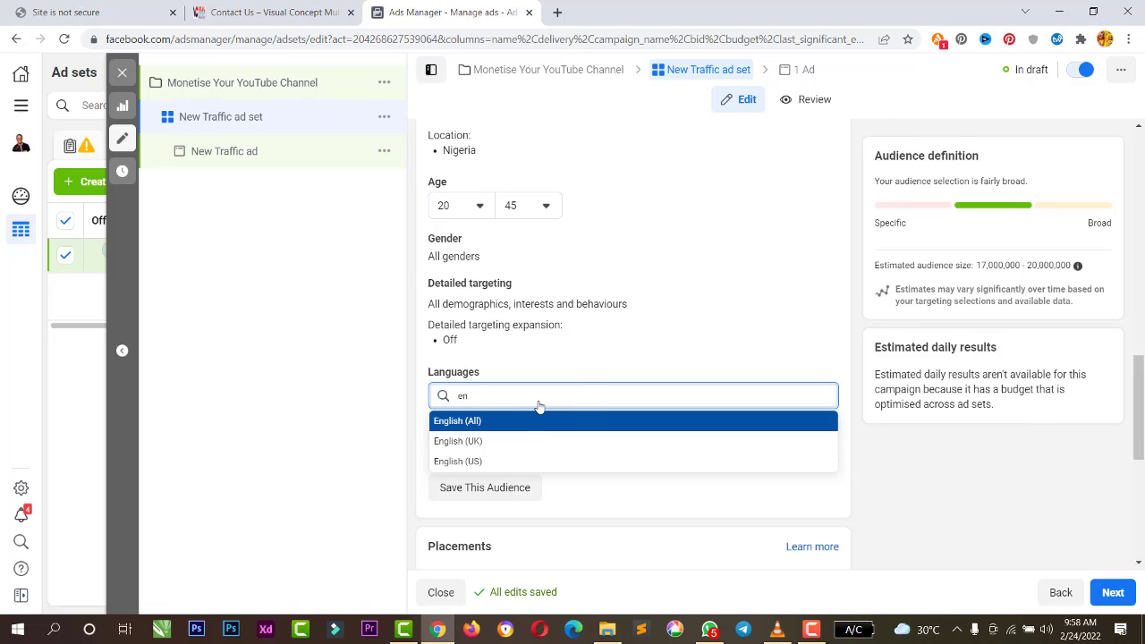
{"action": "key", "text": "Return"}
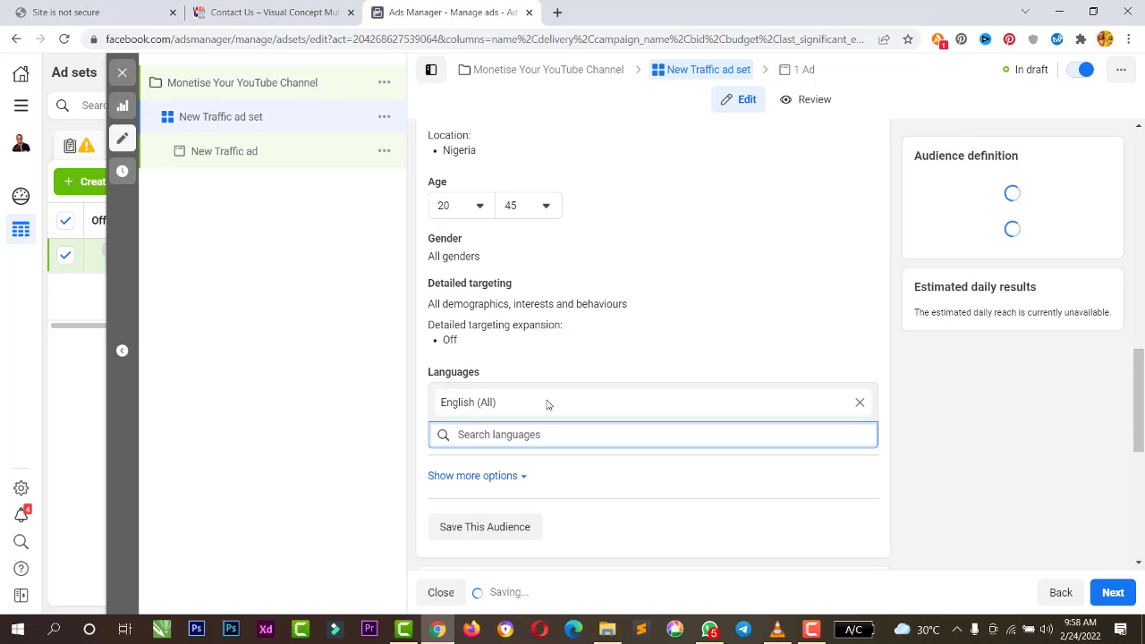
{"action": "left_click", "coordinate": [512, 434]}
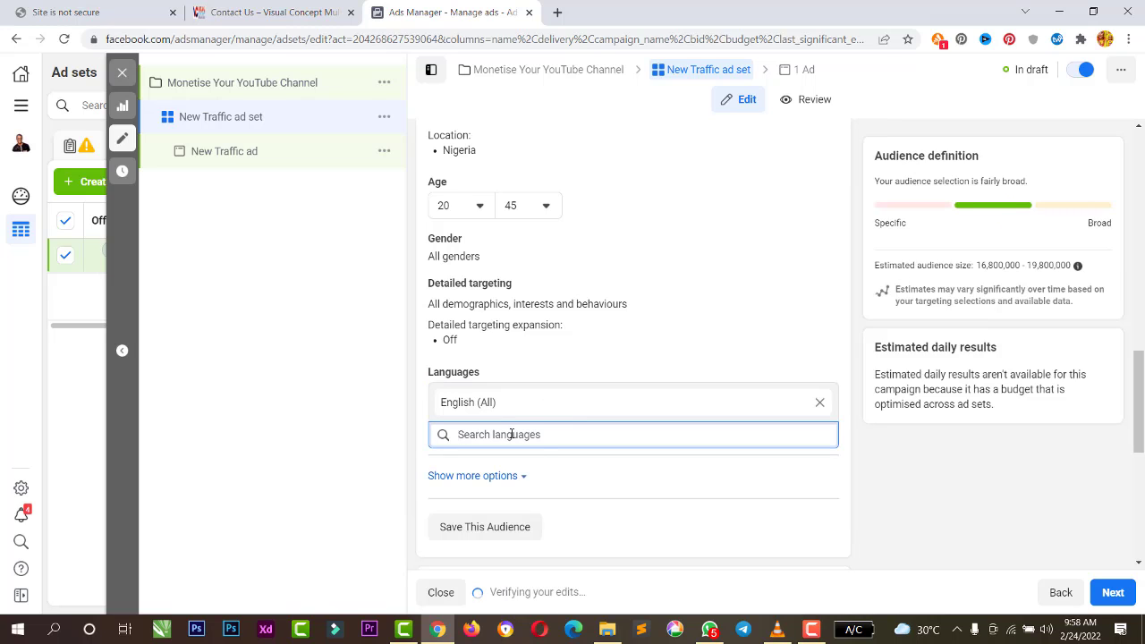
{"action": "type", "text": "eng"}
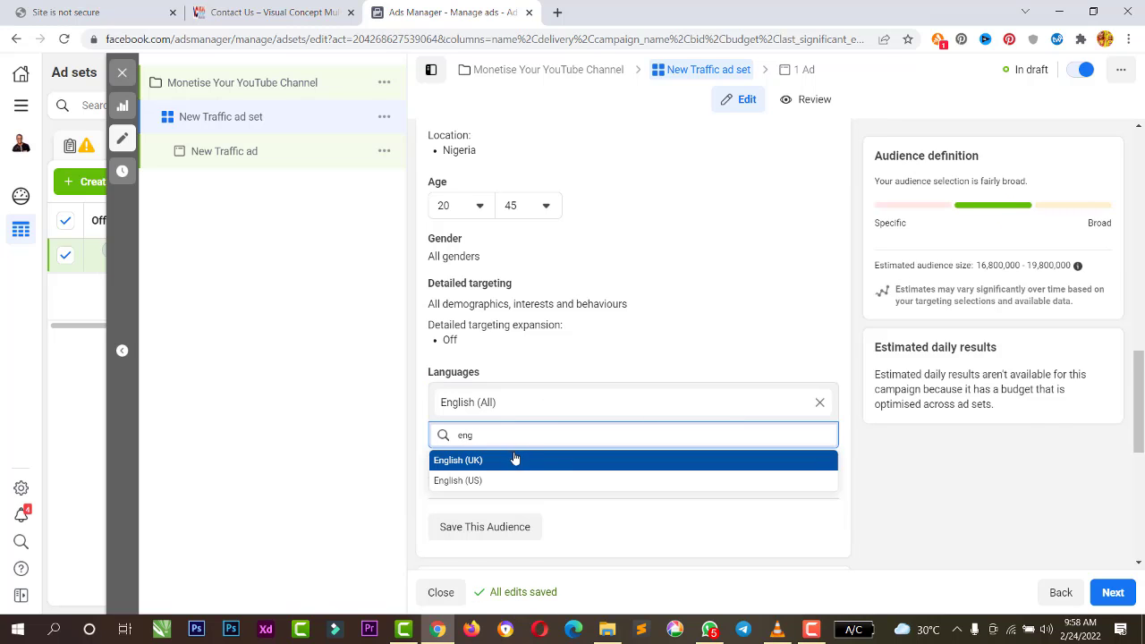
{"action": "left_click", "coordinate": [514, 459]}
{"action": "left_click", "coordinate": [515, 470]}
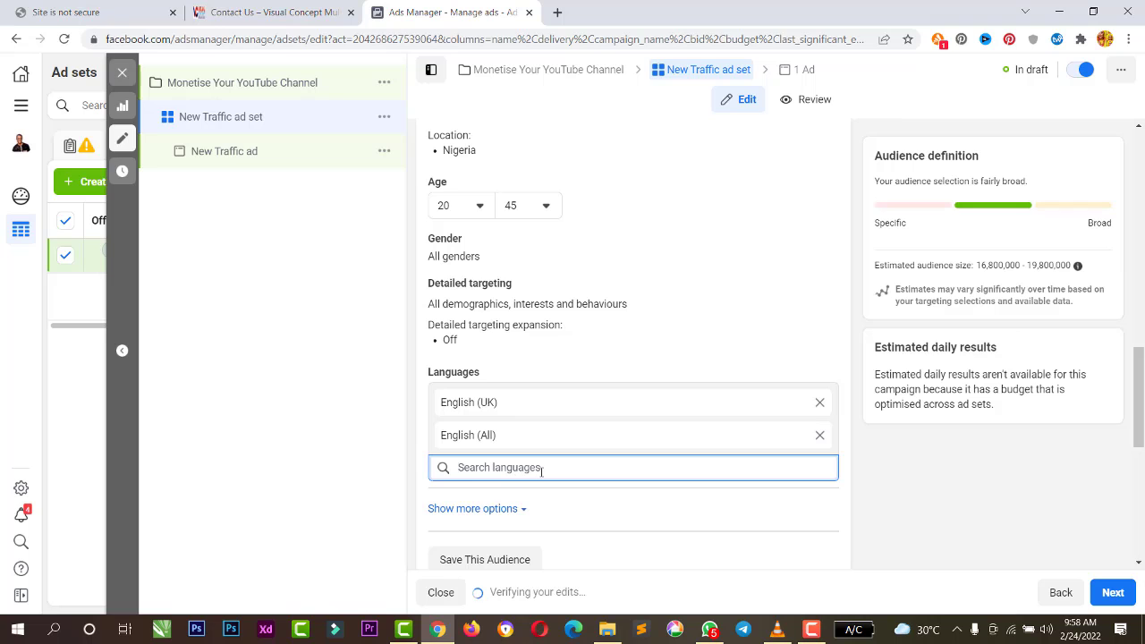
{"action": "type", "text": "en"}
{"action": "left_click", "coordinate": [543, 494]}
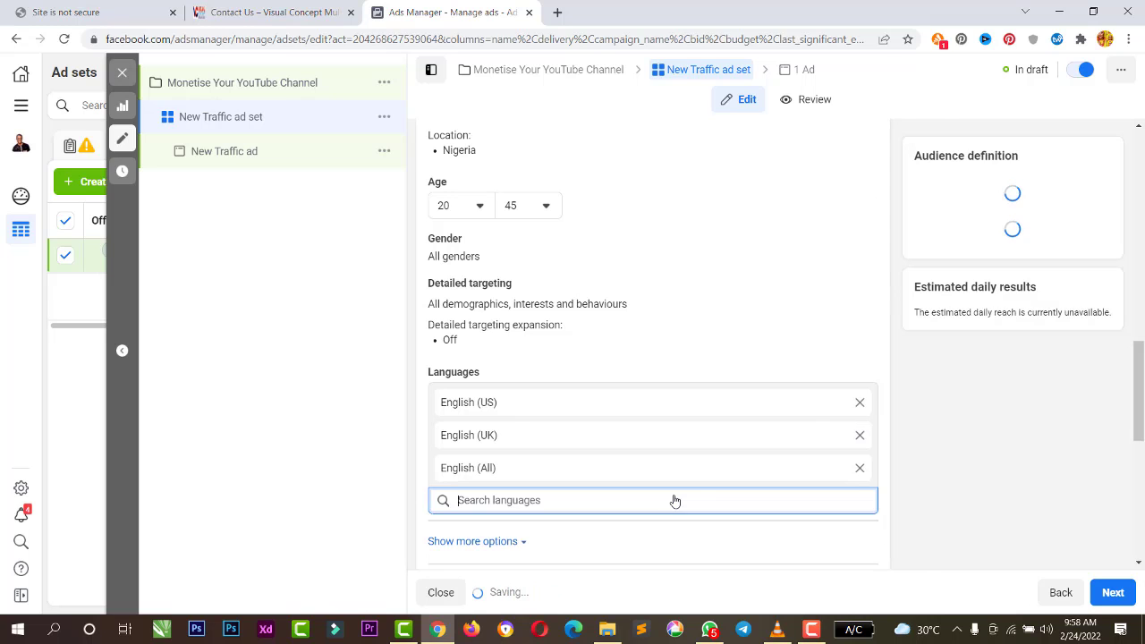
{"action": "scroll", "coordinate": [686, 507], "scroll_direction": "down", "scroll_amount": 3}
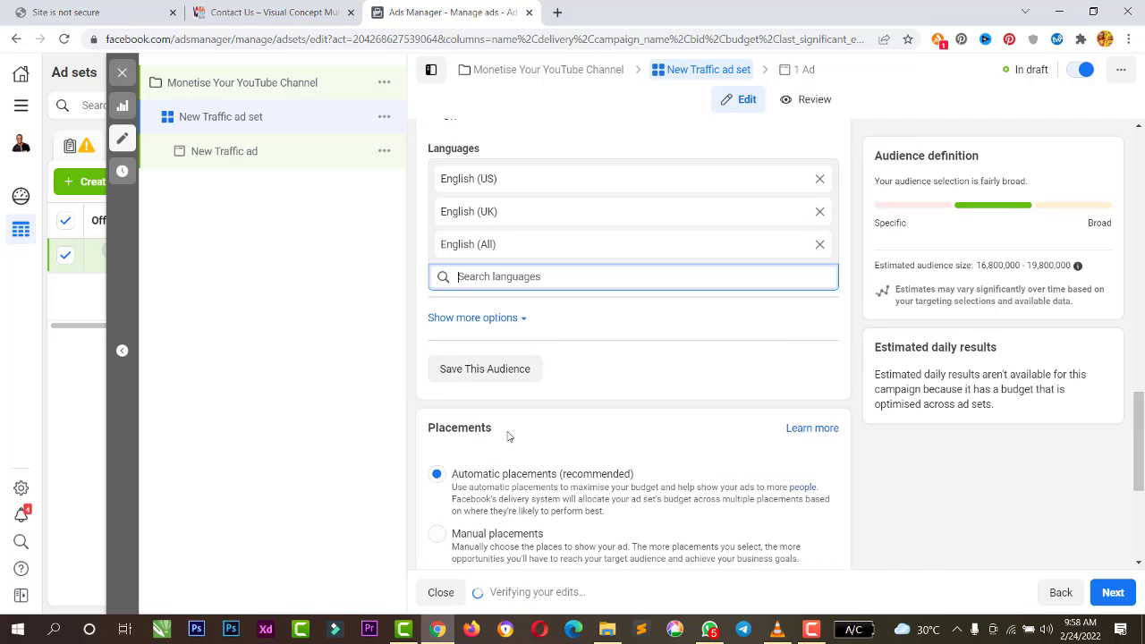
Set Connections to target people who currently like or follow your Page.
{"action": "scroll", "coordinate": [536, 358], "scroll_direction": "down", "scroll_amount": 3}
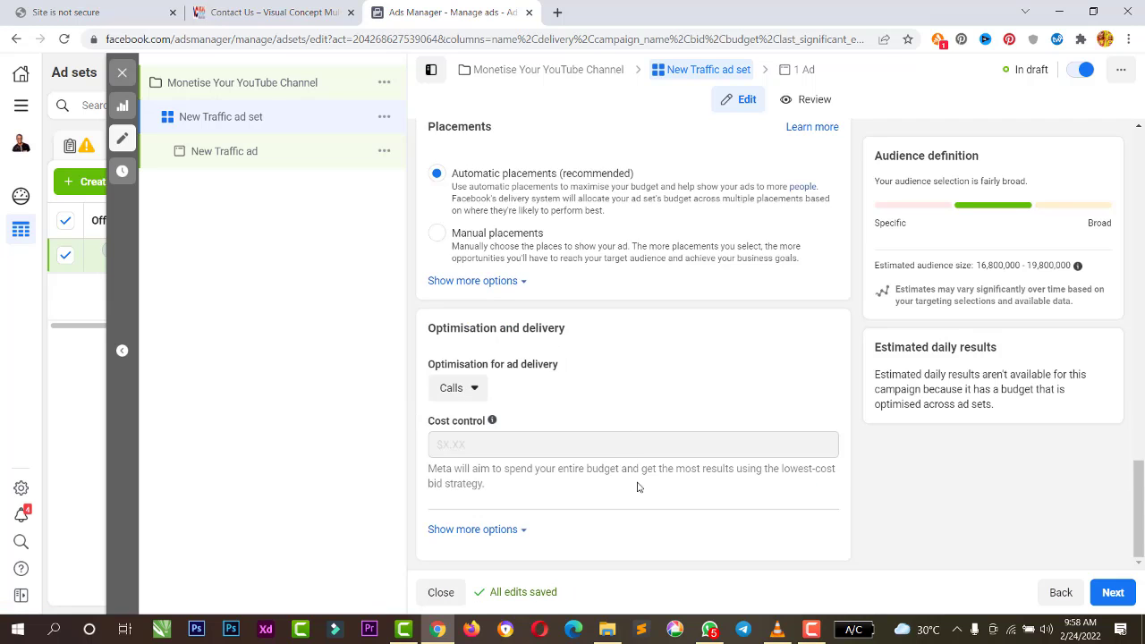
{"action": "scroll", "coordinate": [638, 487], "scroll_direction": "up", "scroll_amount": 3}
{"action": "scroll", "coordinate": [639, 475], "scroll_direction": "down", "scroll_amount": 3}
{"action": "scroll", "coordinate": [641, 474], "scroll_direction": "up", "scroll_amount": 3}
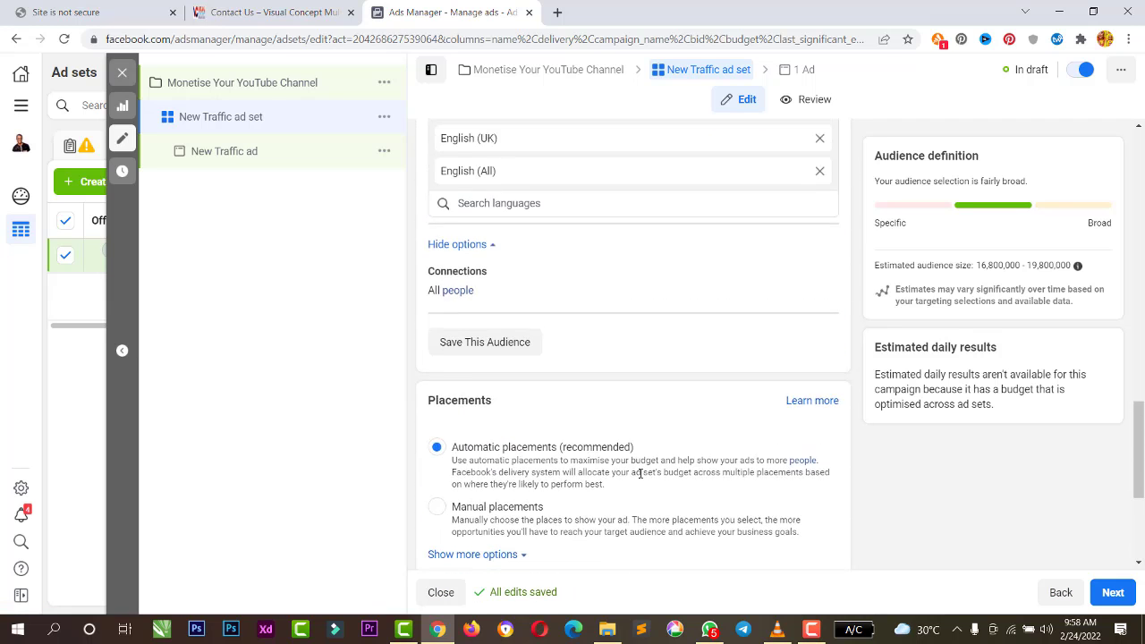
{"action": "scroll", "coordinate": [641, 474], "scroll_direction": "up", "scroll_amount": 1}
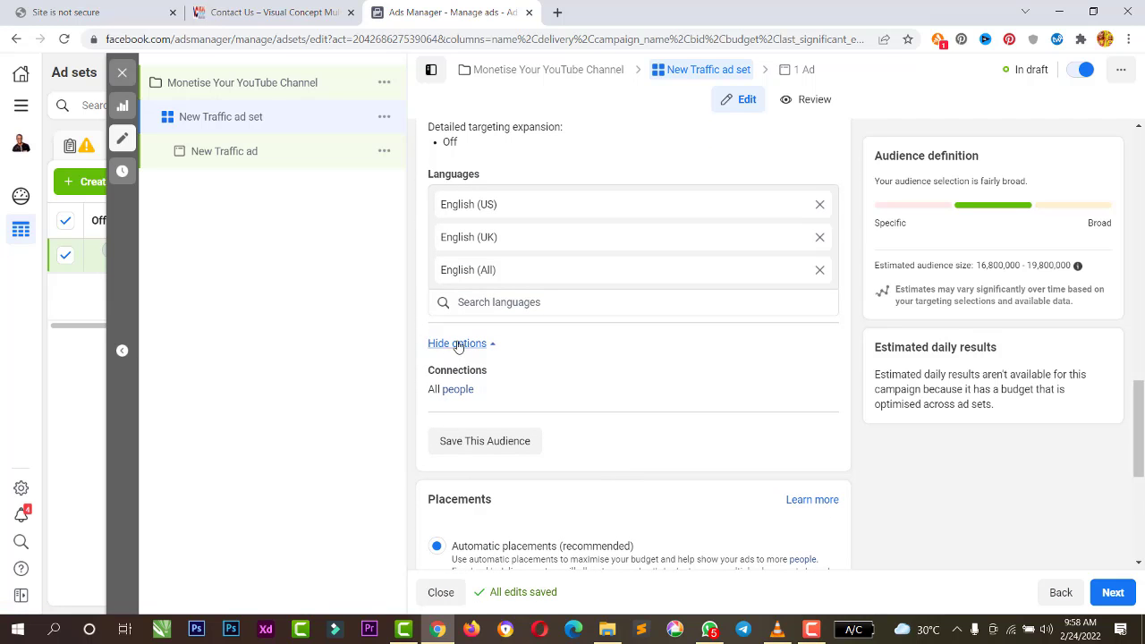
{"action": "left_click", "coordinate": [821, 374]}
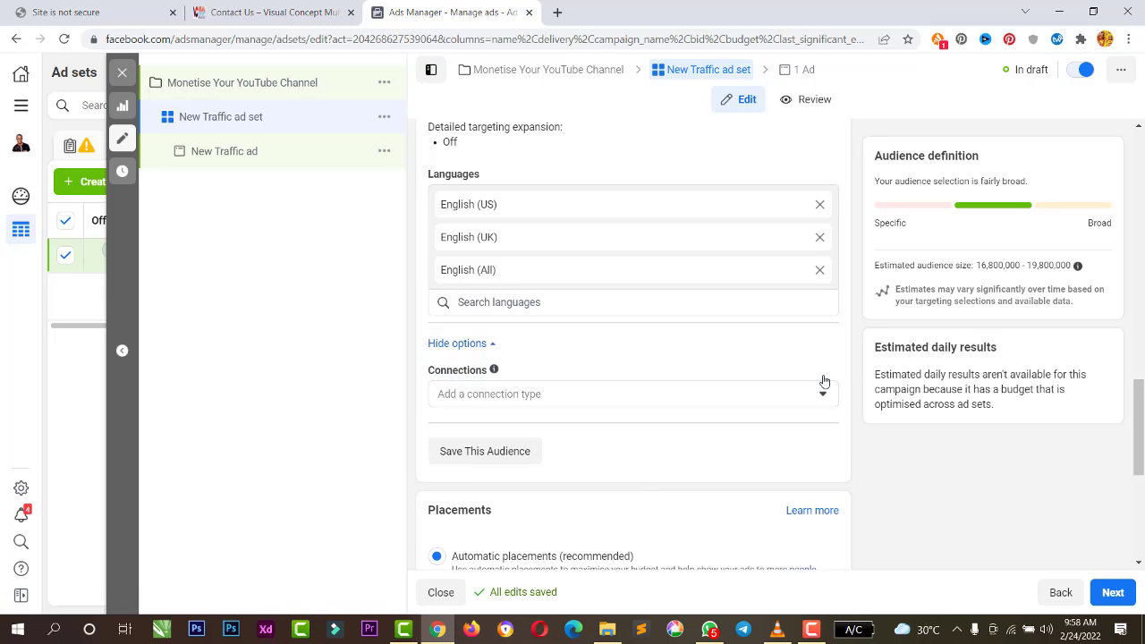
{"action": "left_click", "coordinate": [567, 401]}
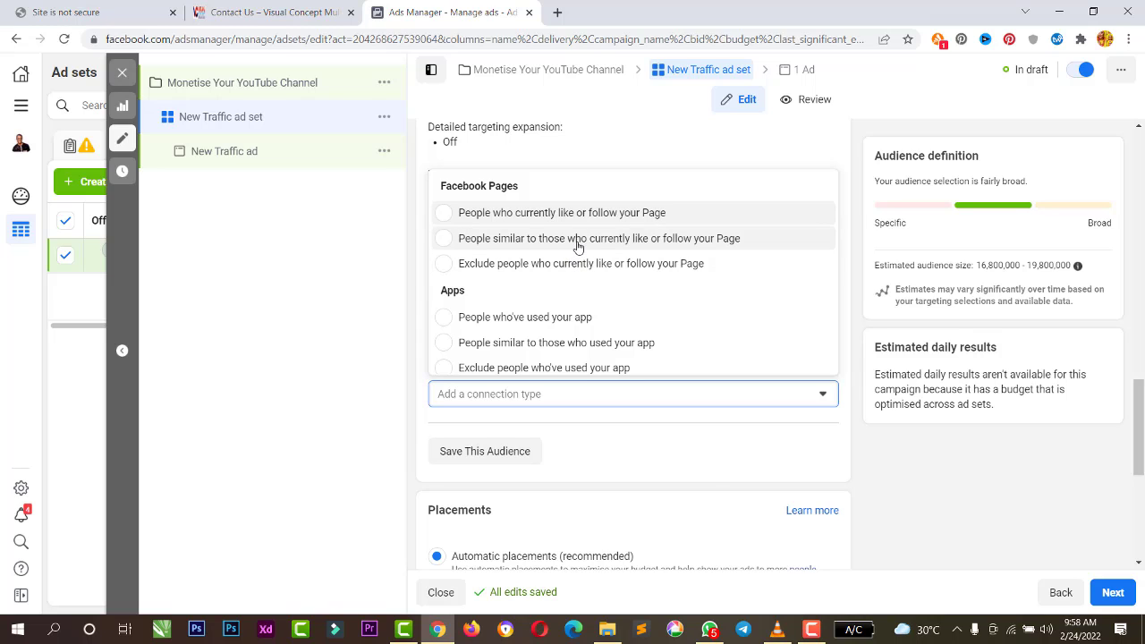
{"action": "left_click", "coordinate": [579, 239]}
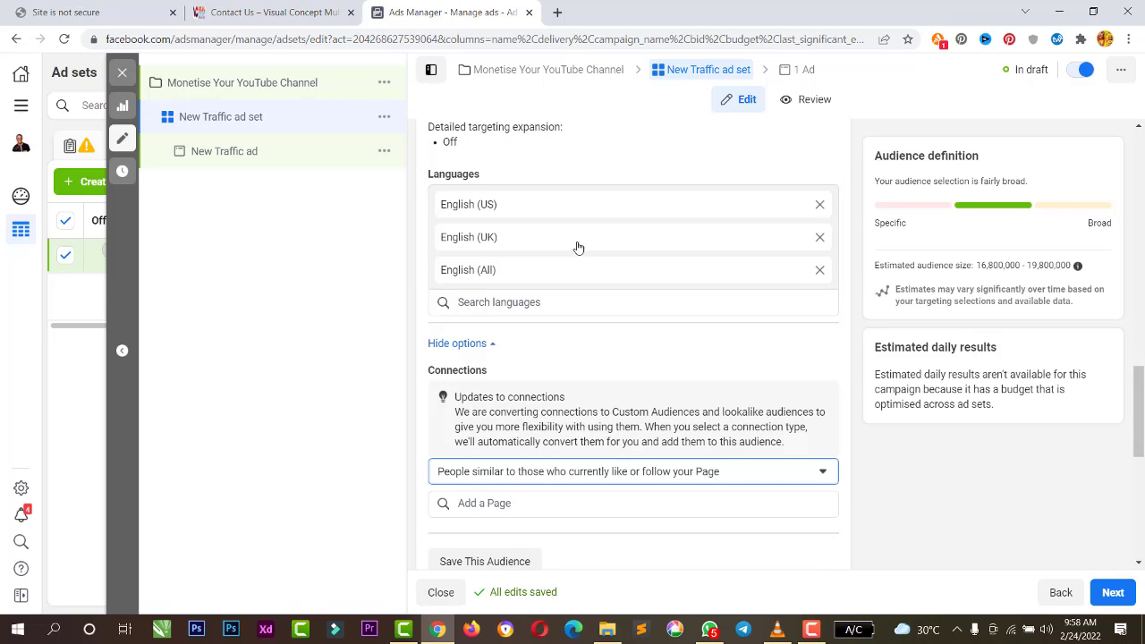
{"action": "left_click", "coordinate": [685, 472]}
{"action": "left_click", "coordinate": [609, 318]}
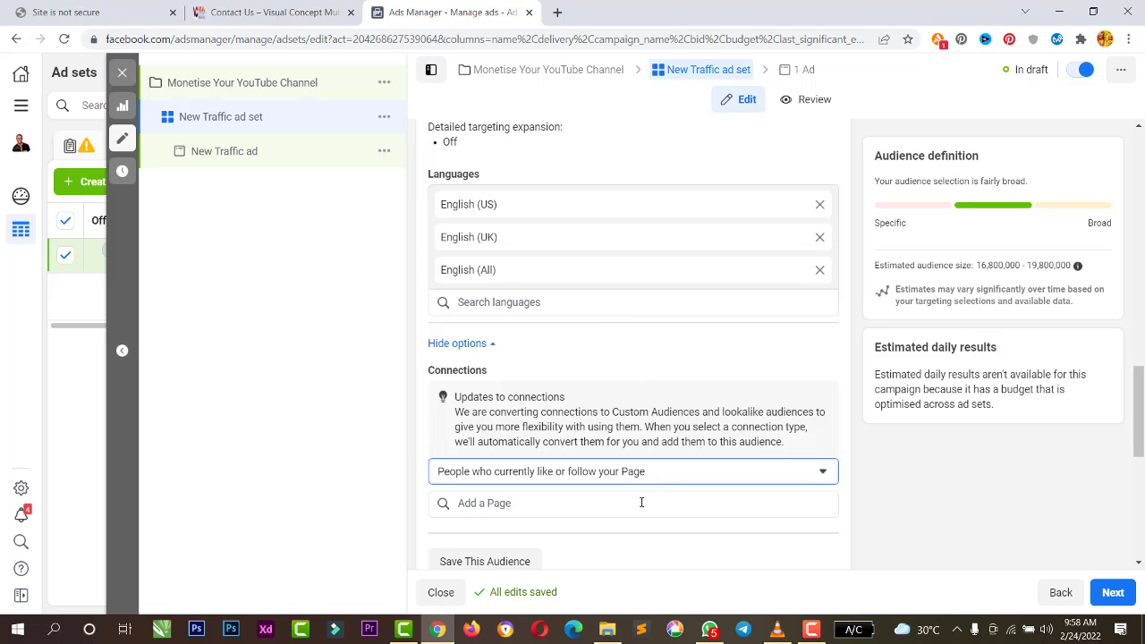
Try Link clicks for ad delivery optimisation, then switch it back to Calls.
{"action": "scroll", "coordinate": [641, 496], "scroll_direction": "down", "scroll_amount": 2}
{"action": "scroll", "coordinate": [606, 491], "scroll_direction": "down", "scroll_amount": 2}
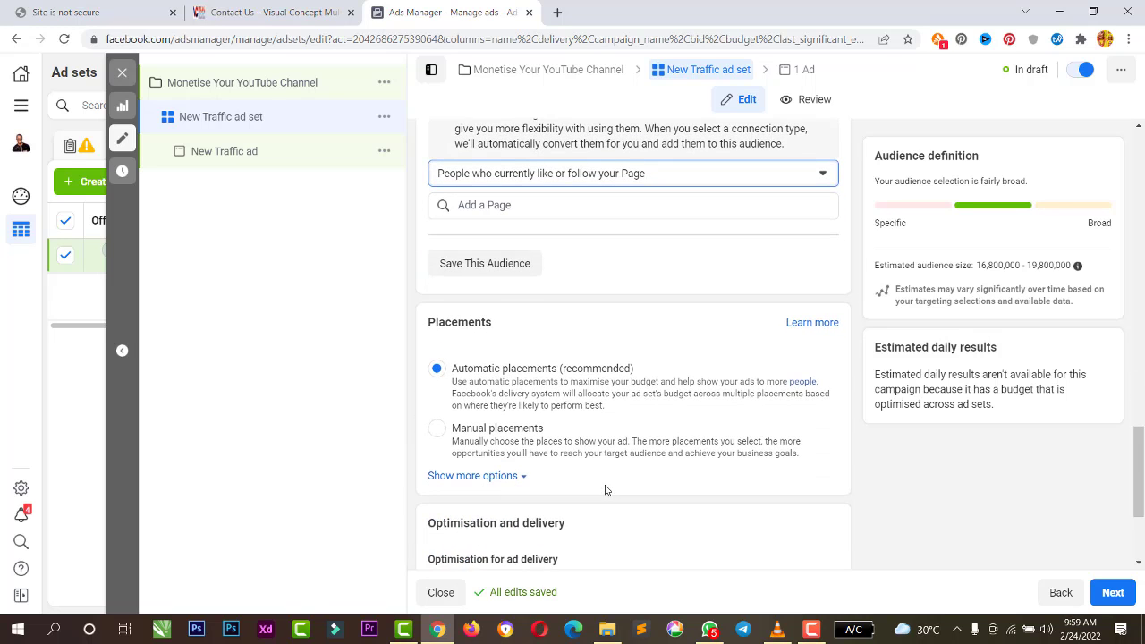
{"action": "scroll", "coordinate": [597, 471], "scroll_direction": "down", "scroll_amount": 2}
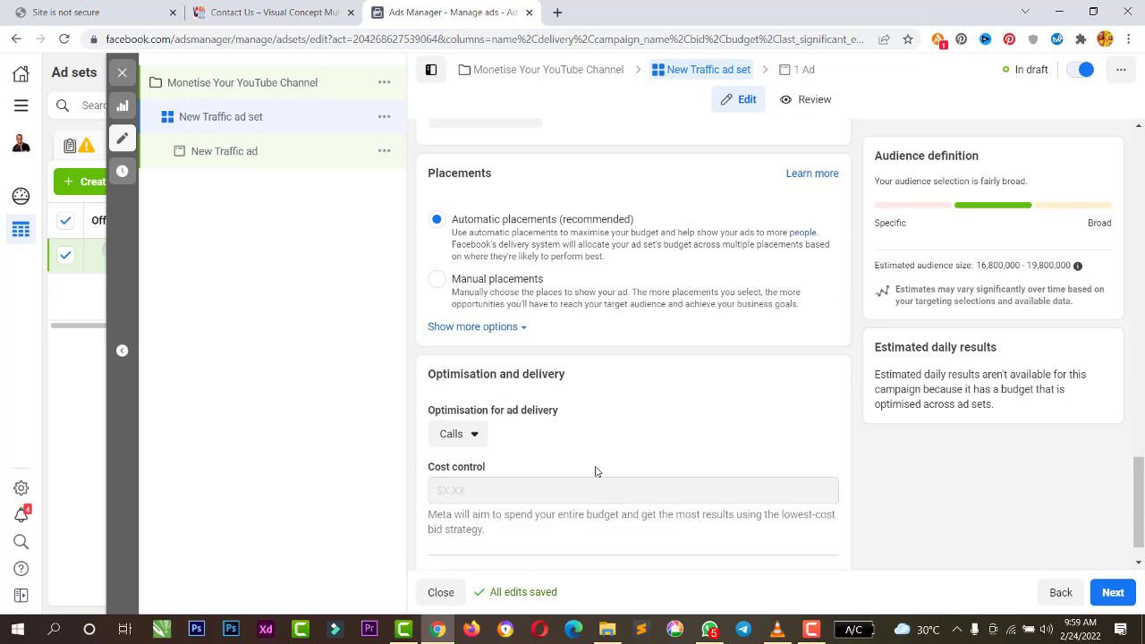
{"action": "scroll", "coordinate": [596, 472], "scroll_direction": "up", "scroll_amount": 3}
{"action": "scroll", "coordinate": [597, 479], "scroll_direction": "down", "scroll_amount": 3}
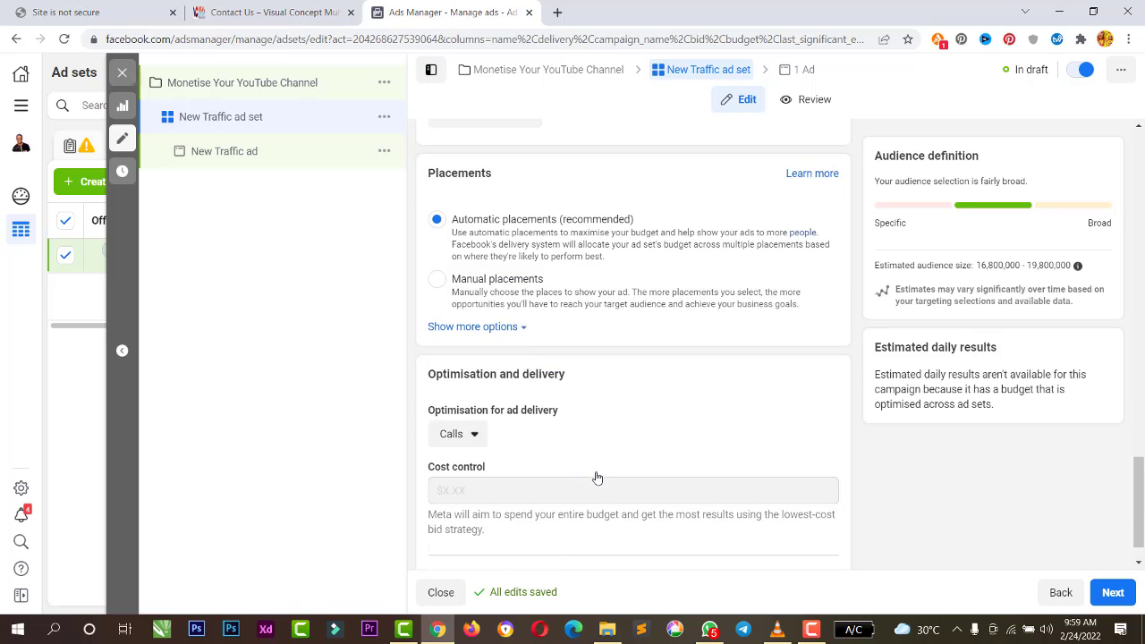
{"action": "left_click", "coordinate": [474, 435]}
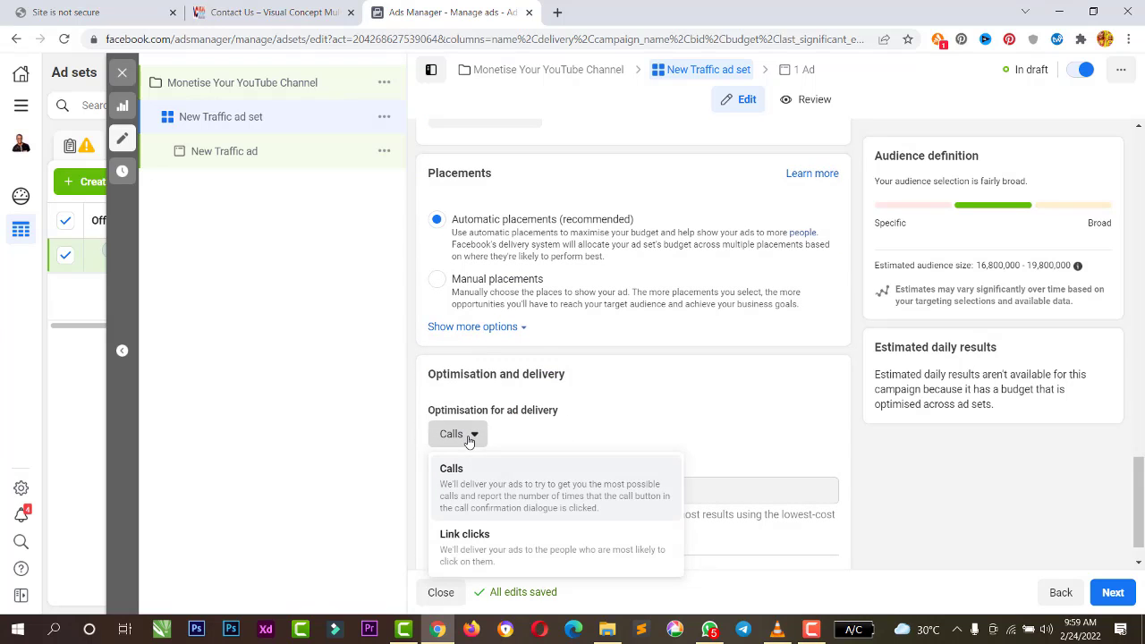
{"action": "left_click", "coordinate": [486, 549]}
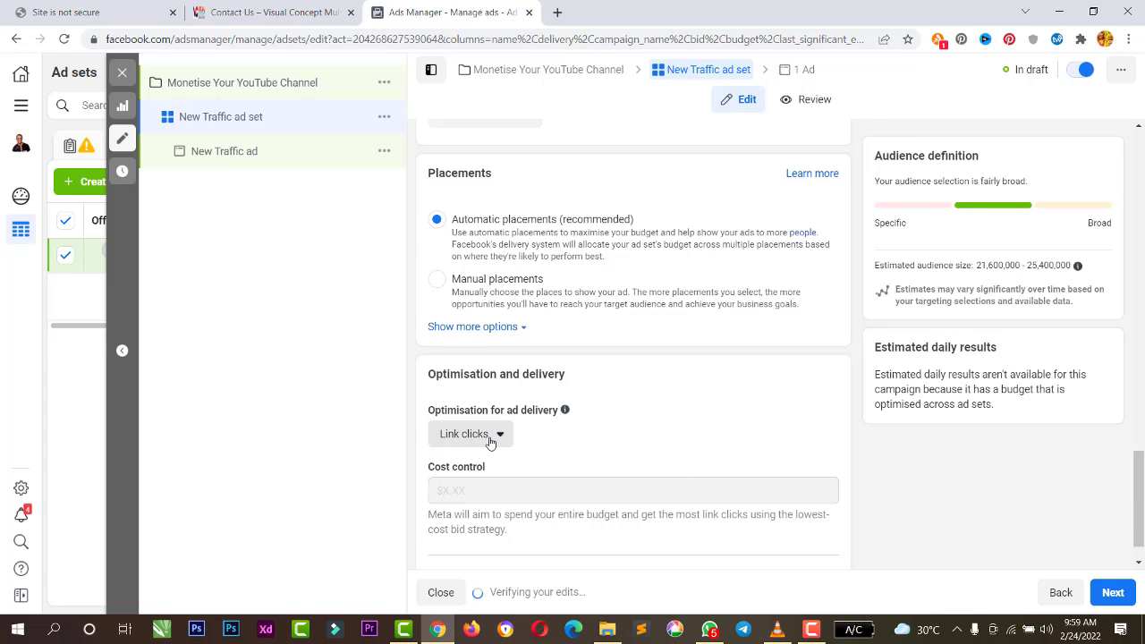
{"action": "scroll", "coordinate": [608, 468], "scroll_direction": "down", "scroll_amount": 1}
{"action": "left_click", "coordinate": [471, 386]}
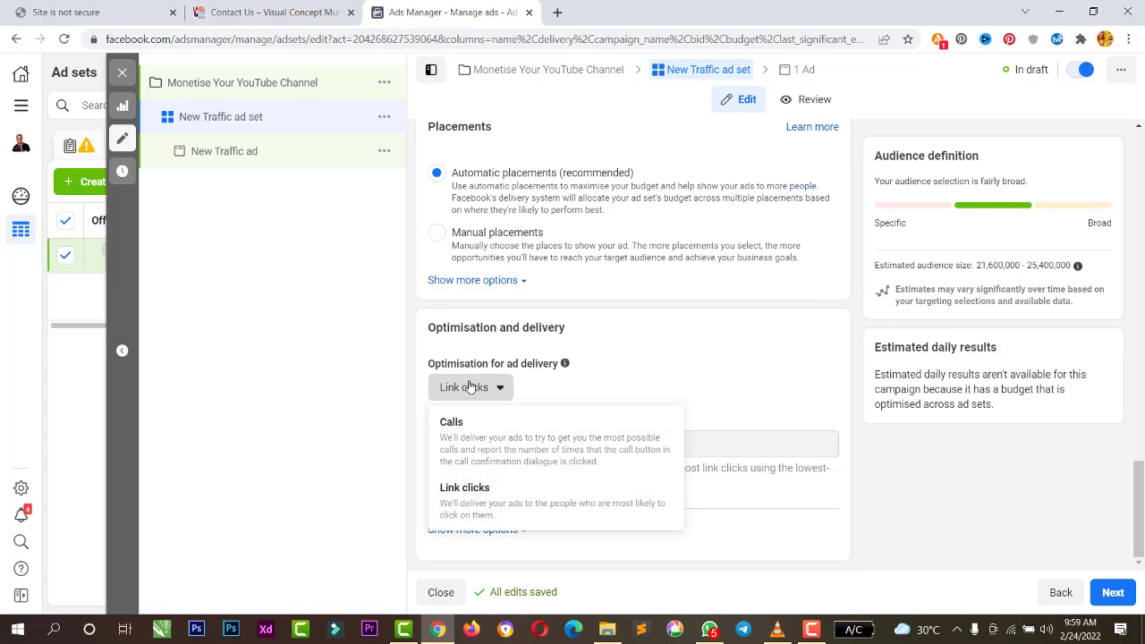
{"action": "left_click", "coordinate": [479, 441]}
{"action": "scroll", "coordinate": [643, 431], "scroll_direction": "up", "scroll_amount": 4}
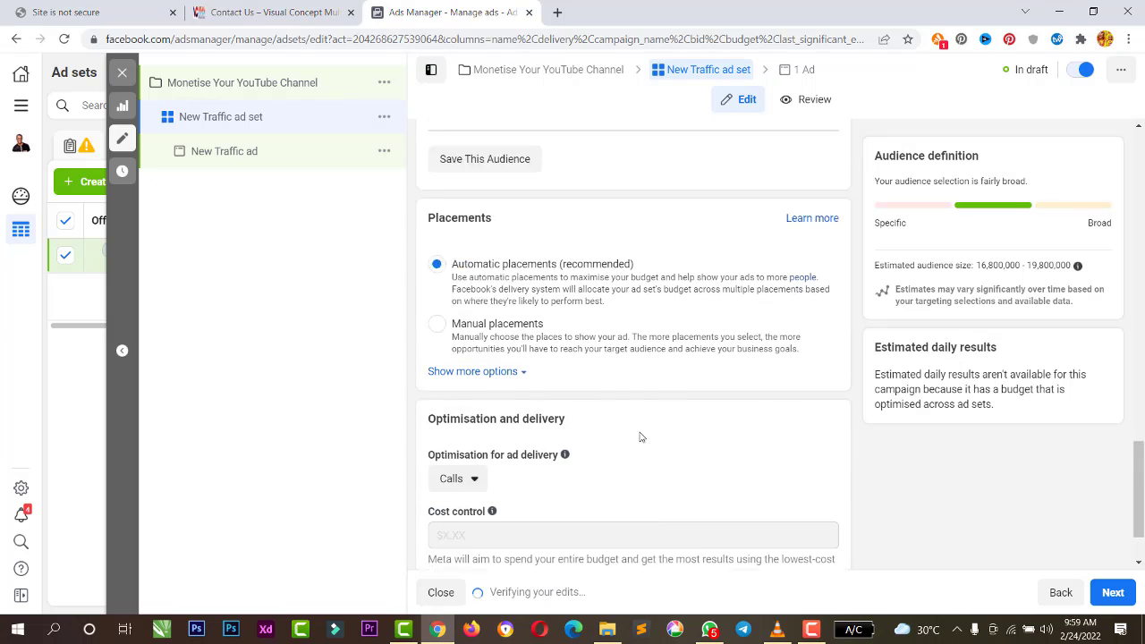
{"action": "scroll", "coordinate": [640, 436], "scroll_direction": "up", "scroll_amount": 8}
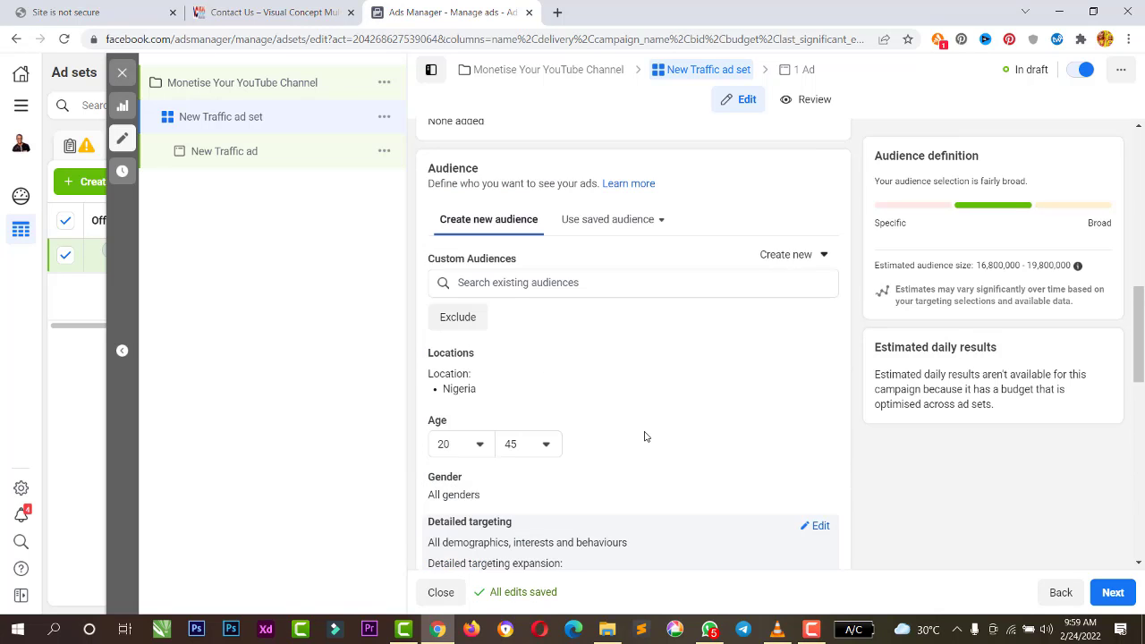
{"action": "left_click", "coordinate": [648, 431]}
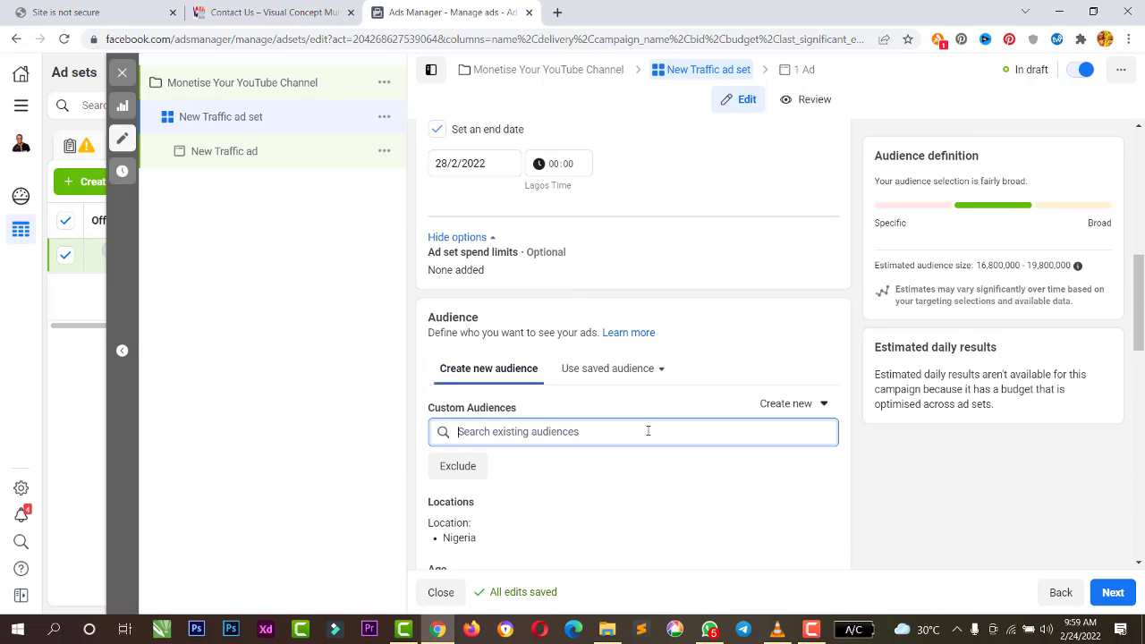
{"action": "left_click", "coordinate": [632, 370]}
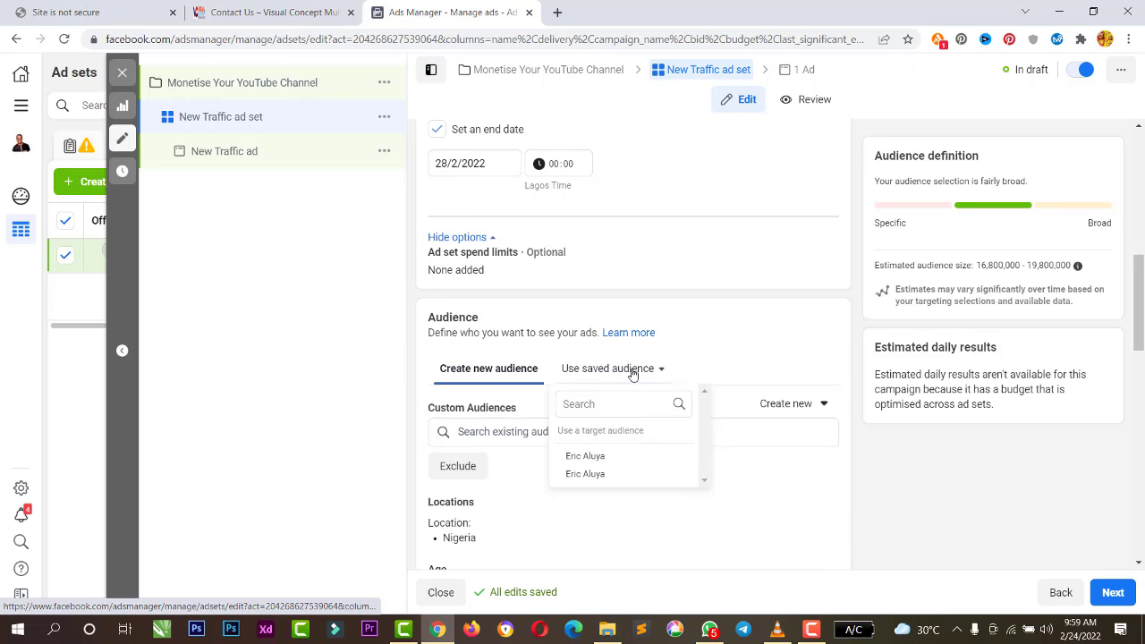
{"action": "left_click", "coordinate": [475, 371]}
{"action": "left_click", "coordinate": [510, 431]}
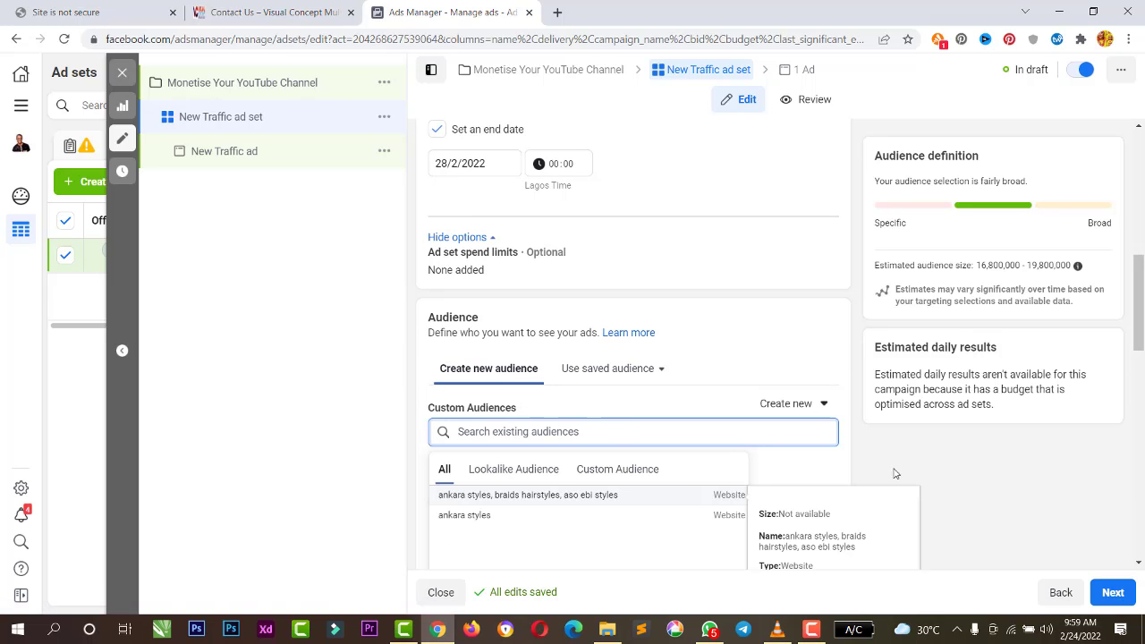
{"action": "left_click", "coordinate": [1049, 481]}
{"action": "scroll", "coordinate": [1029, 492], "scroll_direction": "down", "scroll_amount": 5}
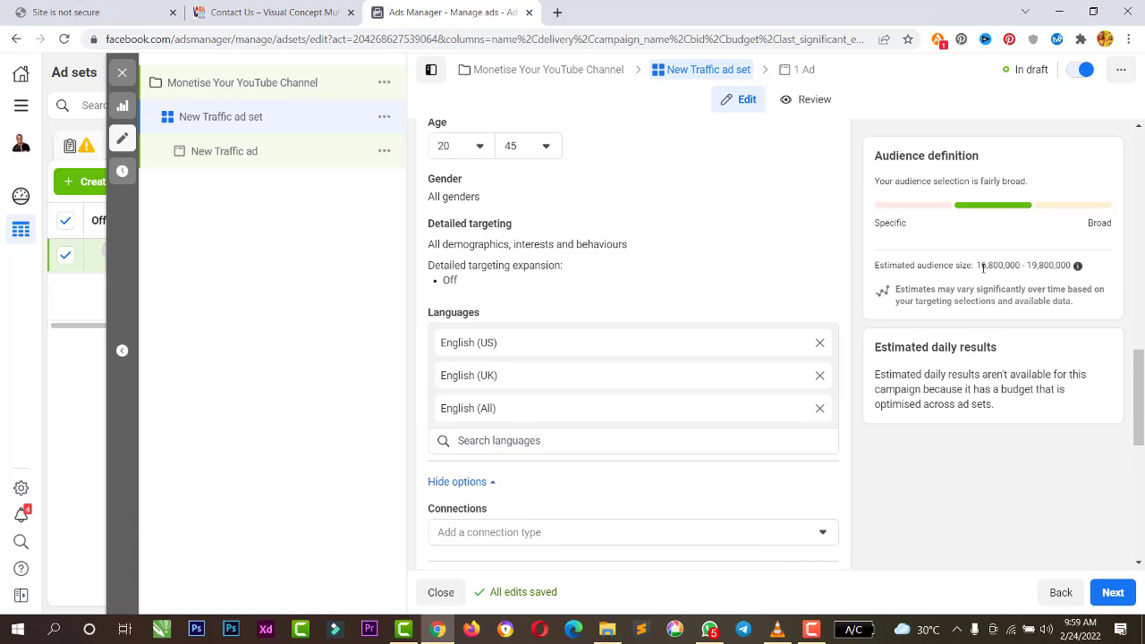
{"action": "left_click_drag", "start_coordinate": [981, 266], "coordinate": [1040, 276]}
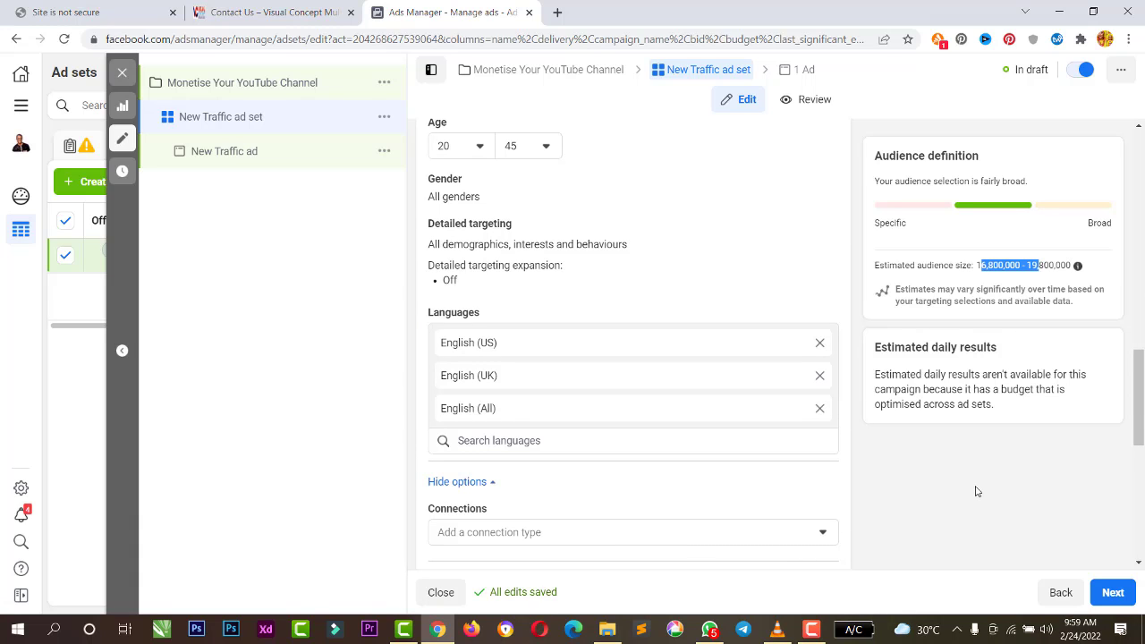
{"action": "scroll", "coordinate": [977, 491], "scroll_direction": "up", "scroll_amount": 8}
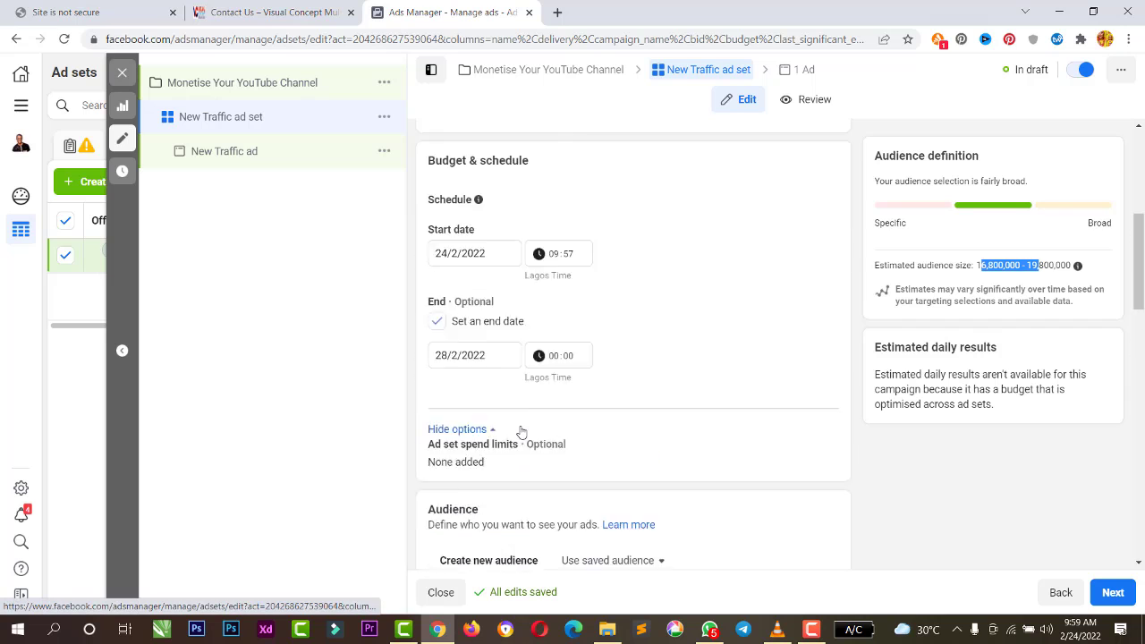
{"action": "scroll", "coordinate": [522, 432], "scroll_direction": "up", "scroll_amount": 5}
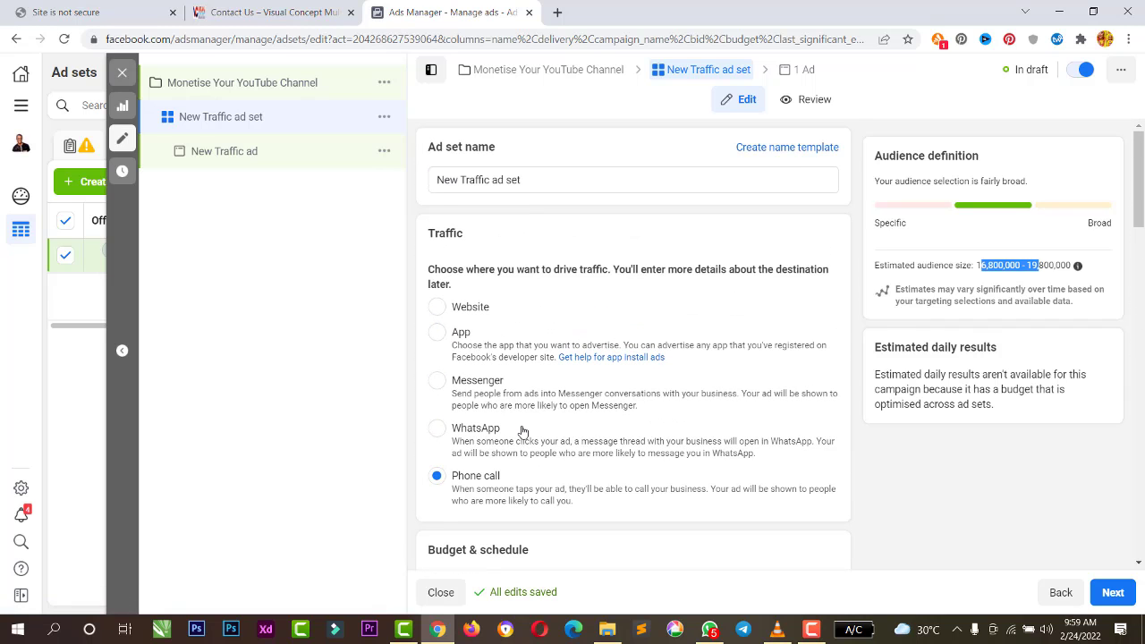
{"action": "scroll", "coordinate": [665, 396], "scroll_direction": "down", "scroll_amount": 5}
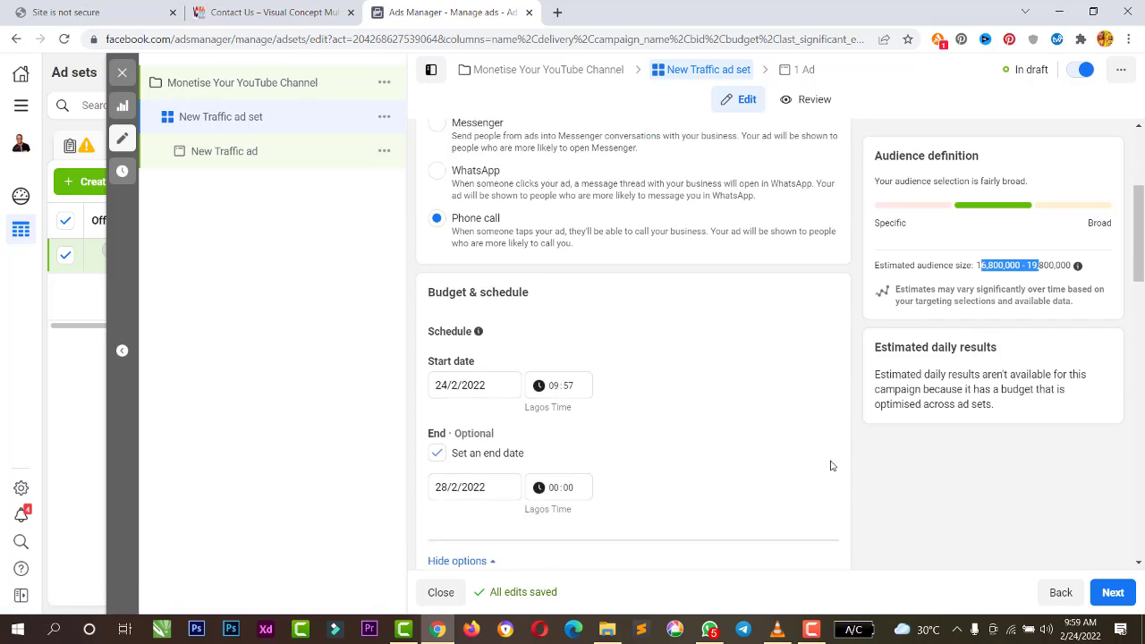
Move on to the ad and set its Facebook Page to Visual Concept Multimedia Academy.
{"action": "left_click", "coordinate": [1113, 592]}
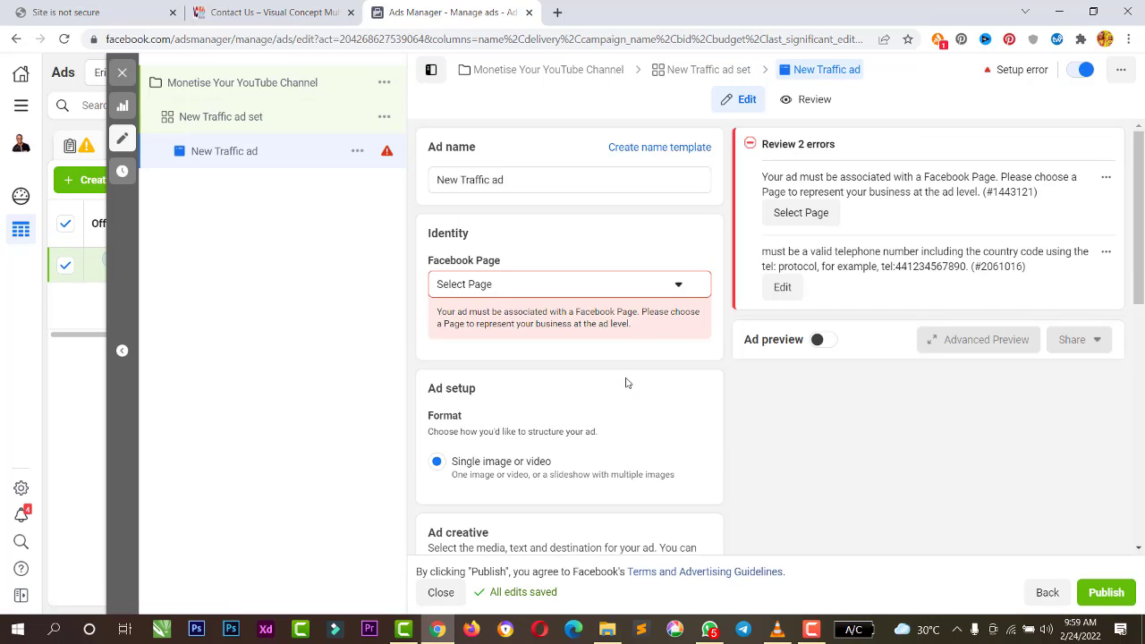
{"action": "left_click", "coordinate": [546, 292]}
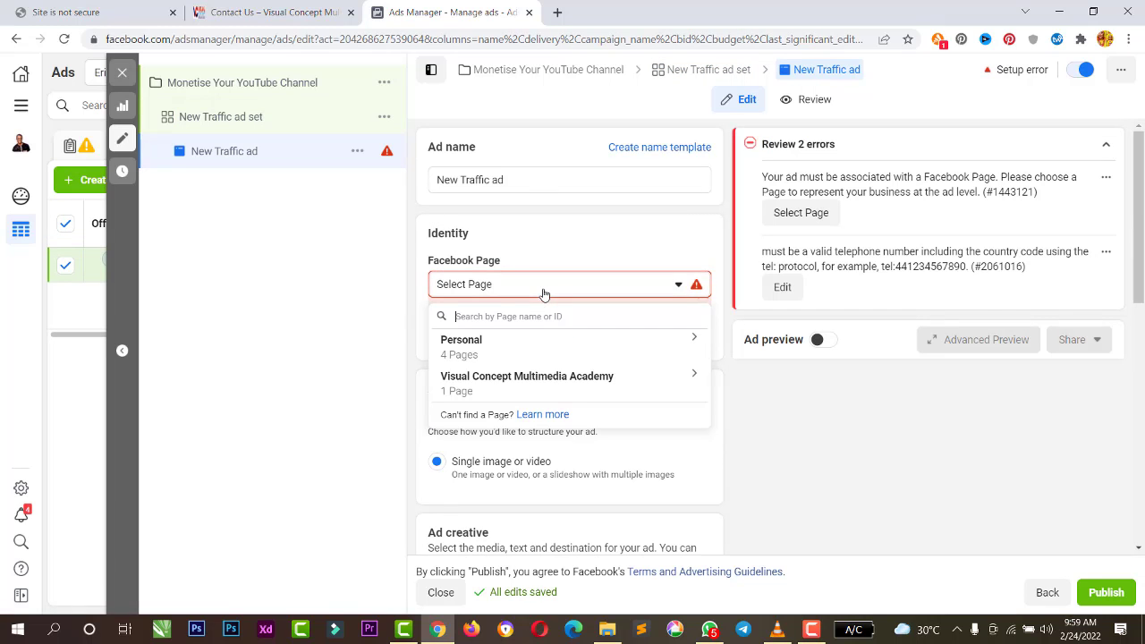
{"action": "left_click", "coordinate": [499, 383]}
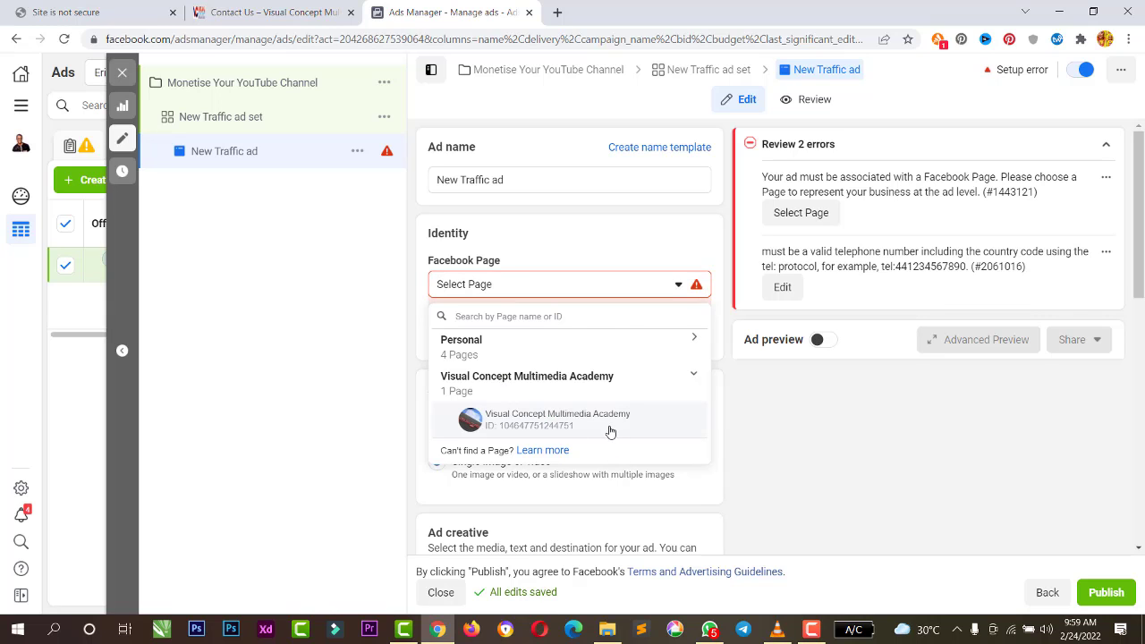
{"action": "left_click", "coordinate": [609, 429]}
Choose Add image under Add media to open the image picker.
{"action": "scroll", "coordinate": [635, 438], "scroll_direction": "down", "scroll_amount": 4}
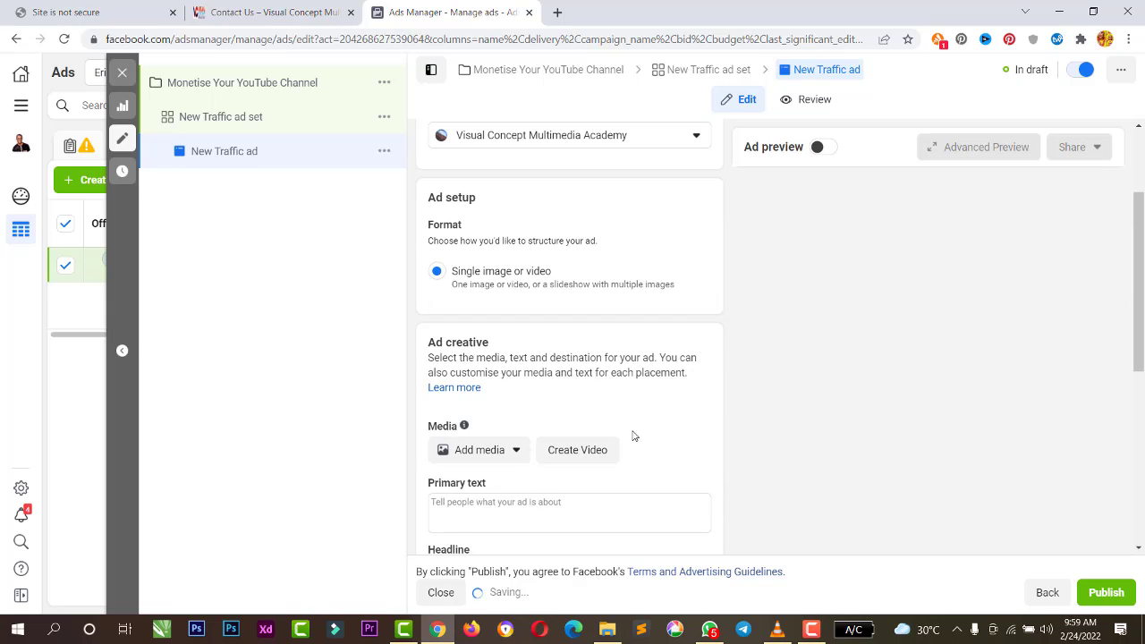
{"action": "left_click", "coordinate": [490, 300]}
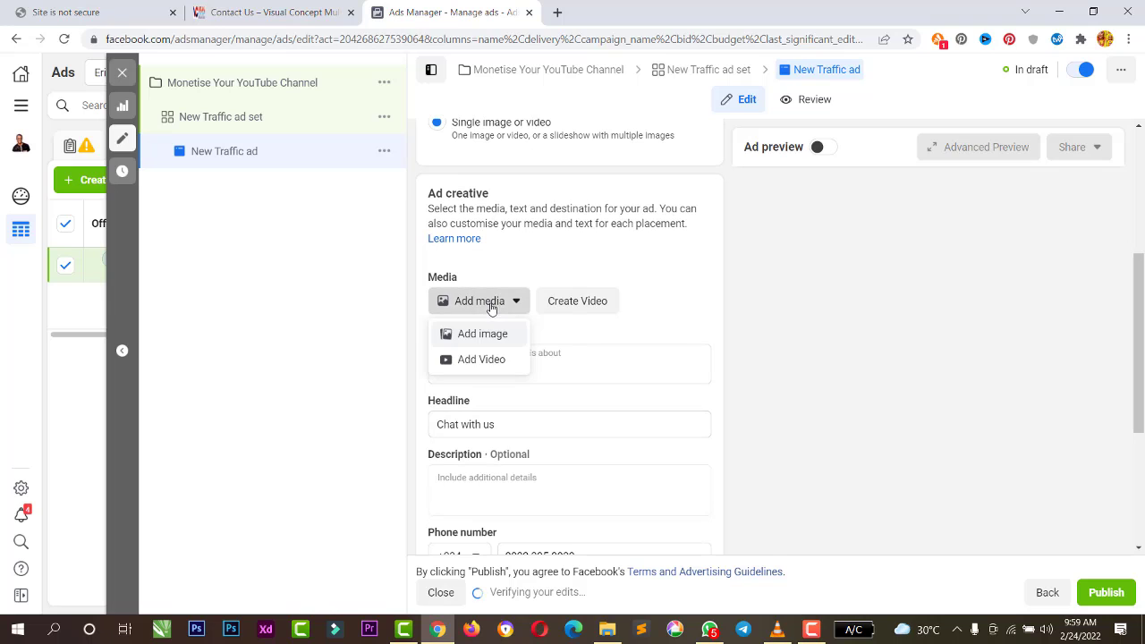
{"action": "left_click", "coordinate": [480, 336]}
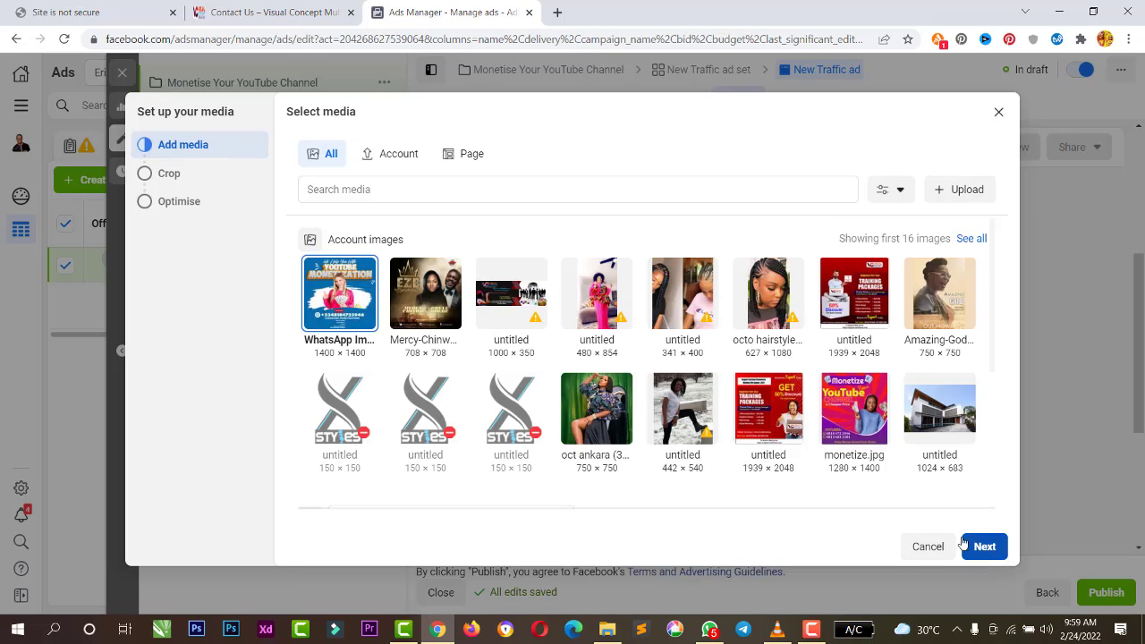
Confirm the YouTube Monetization image, keep the Original crop, and finish media setup.
{"action": "left_click", "coordinate": [980, 546]}
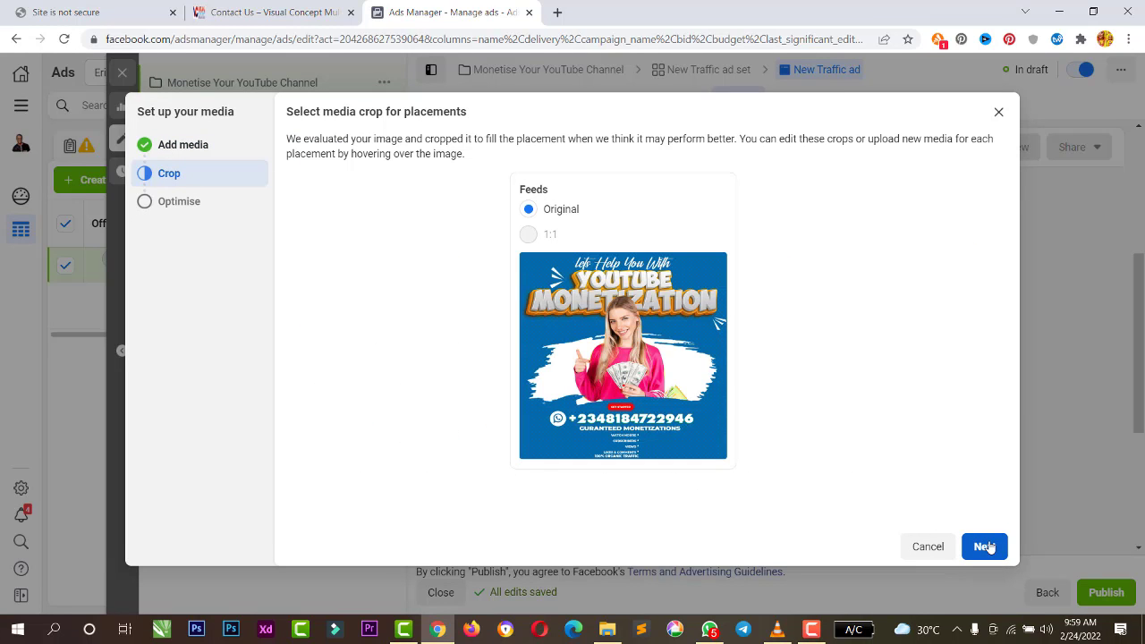
{"action": "left_click", "coordinate": [984, 547]}
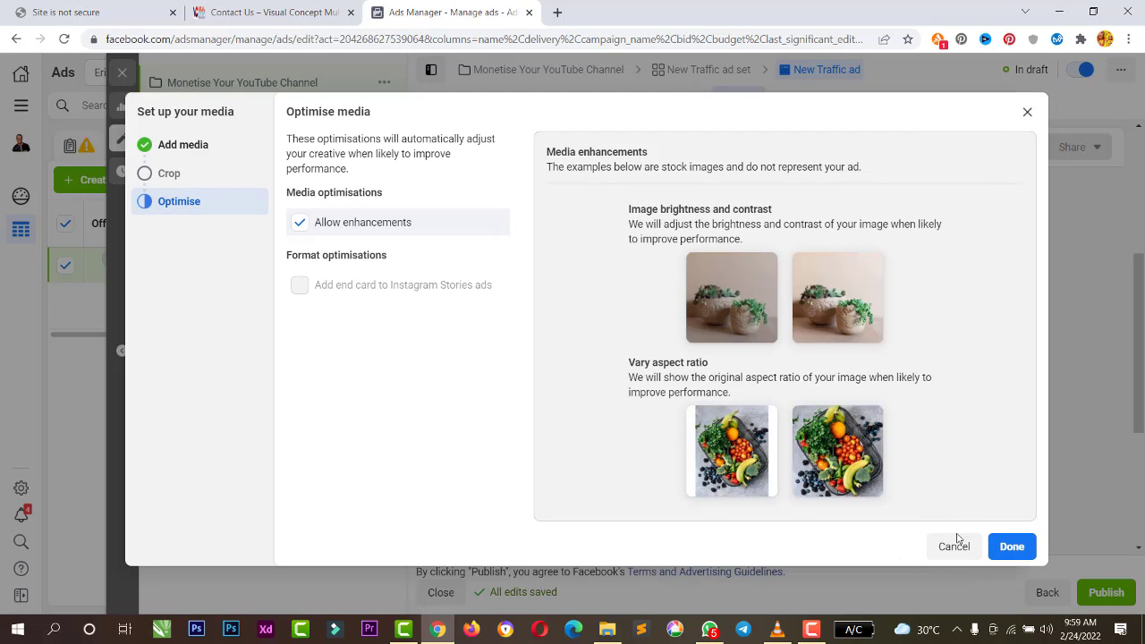
{"action": "left_click", "coordinate": [1008, 547]}
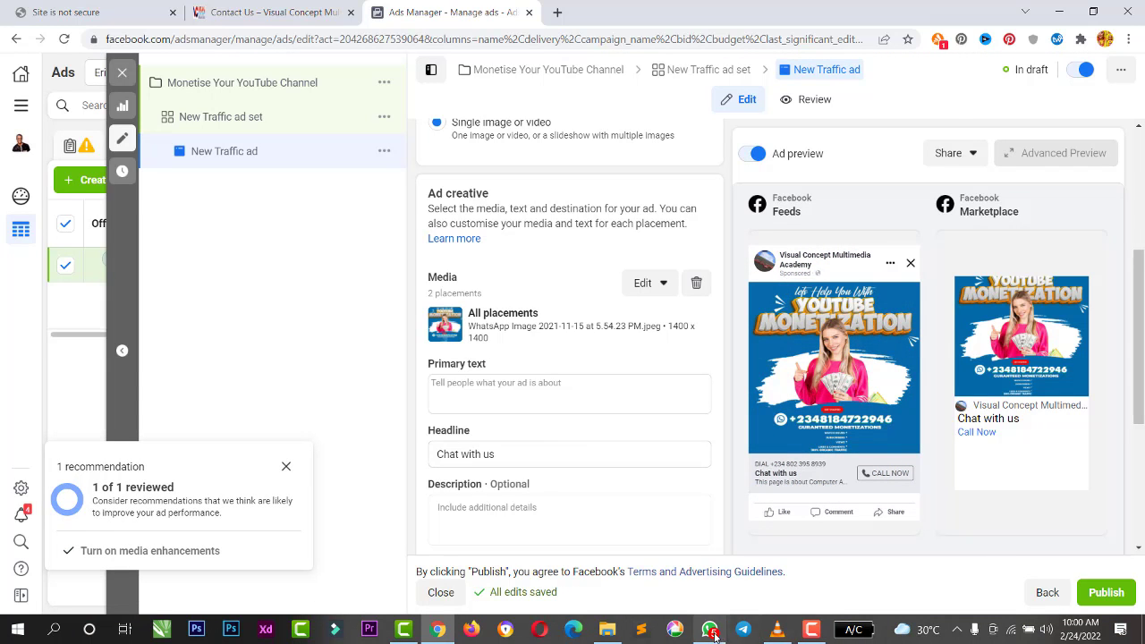
Copy the offer message from WhatsApp and paste it into the ad's primary text.
{"action": "left_click", "coordinate": [709, 629]}
{"action": "right_click", "coordinate": [591, 386]}
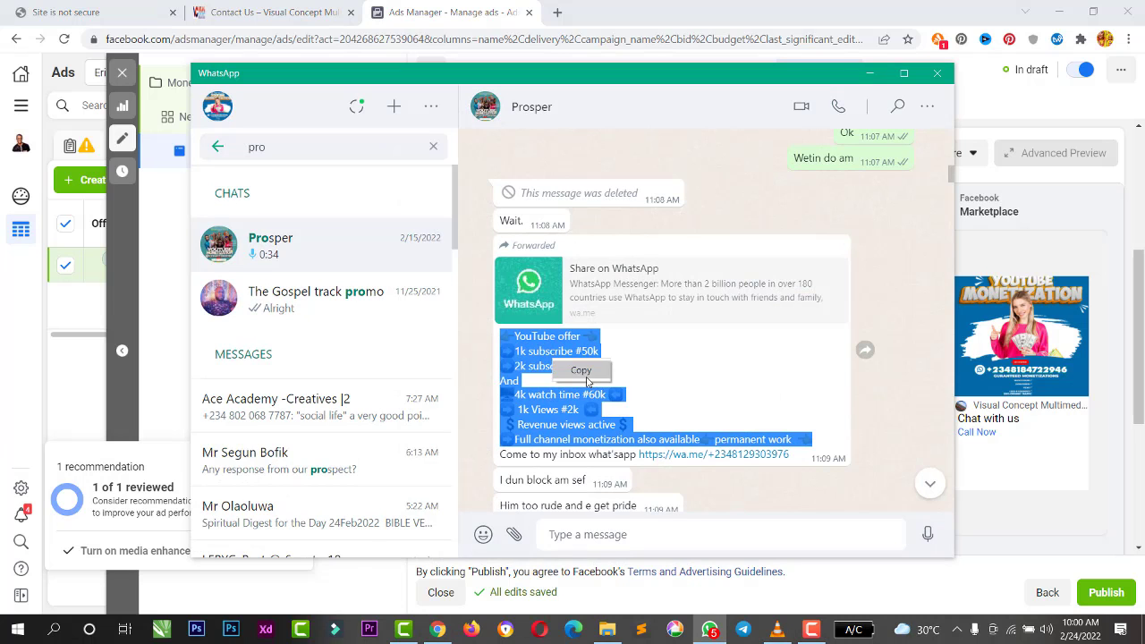
{"action": "left_click", "coordinate": [581, 371]}
{"action": "left_click", "coordinate": [870, 72]}
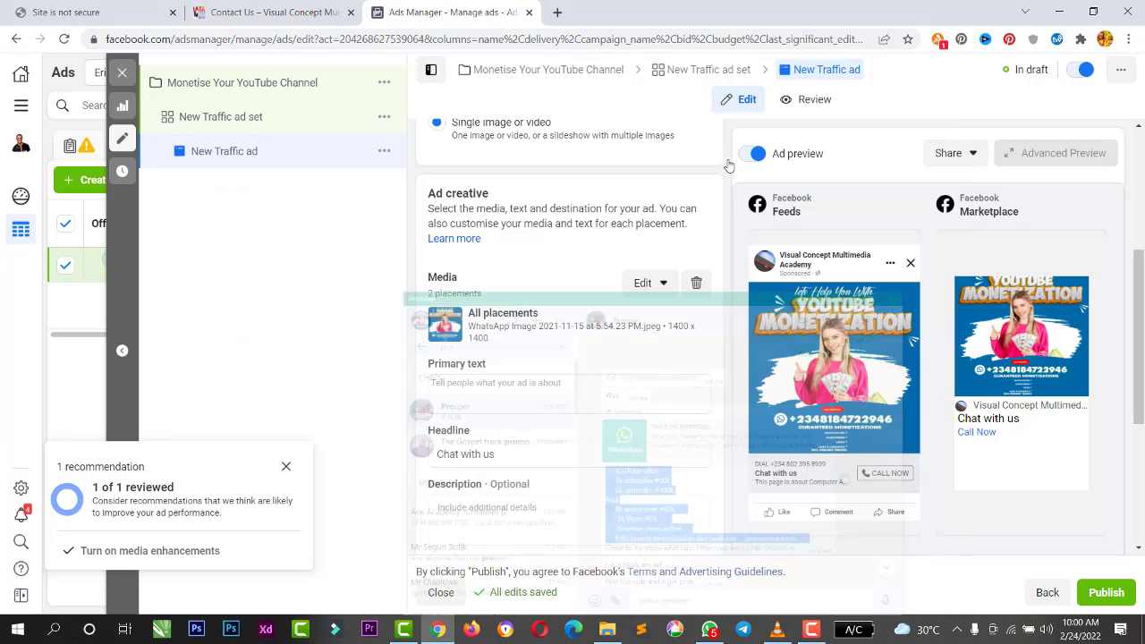
{"action": "left_click", "coordinate": [476, 391]}
{"action": "key", "text": "ctrl+v"}
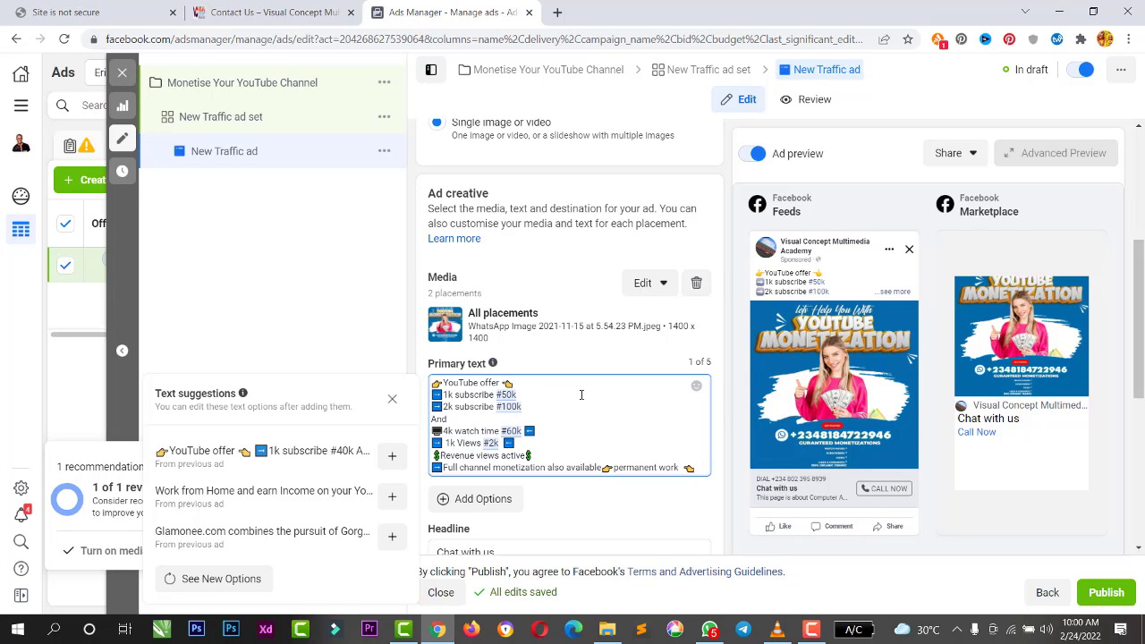
Change #60k to #70k and delete the 1k Views, Revenue views and 2k subscribe lines.
{"action": "key", "text": "BackSpace"}
{"action": "type", "text": "7"}
{"action": "left_click_drag", "start_coordinate": [540, 455], "coordinate": [430, 443]}
{"action": "key", "text": "BackSpace"}
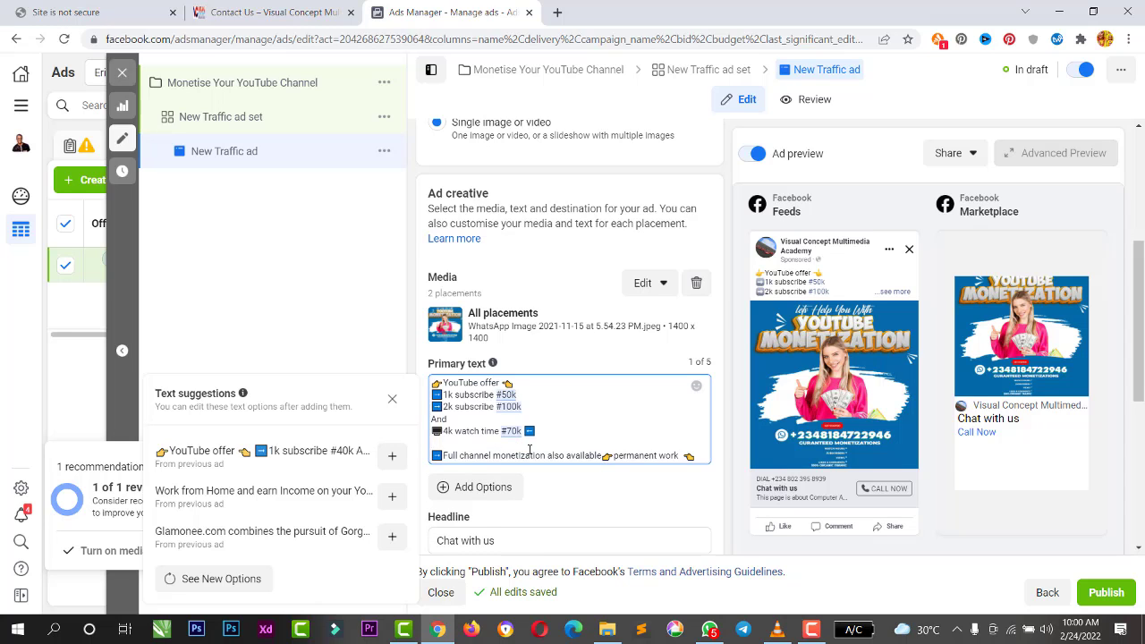
{"action": "key", "text": "BackSpace"}
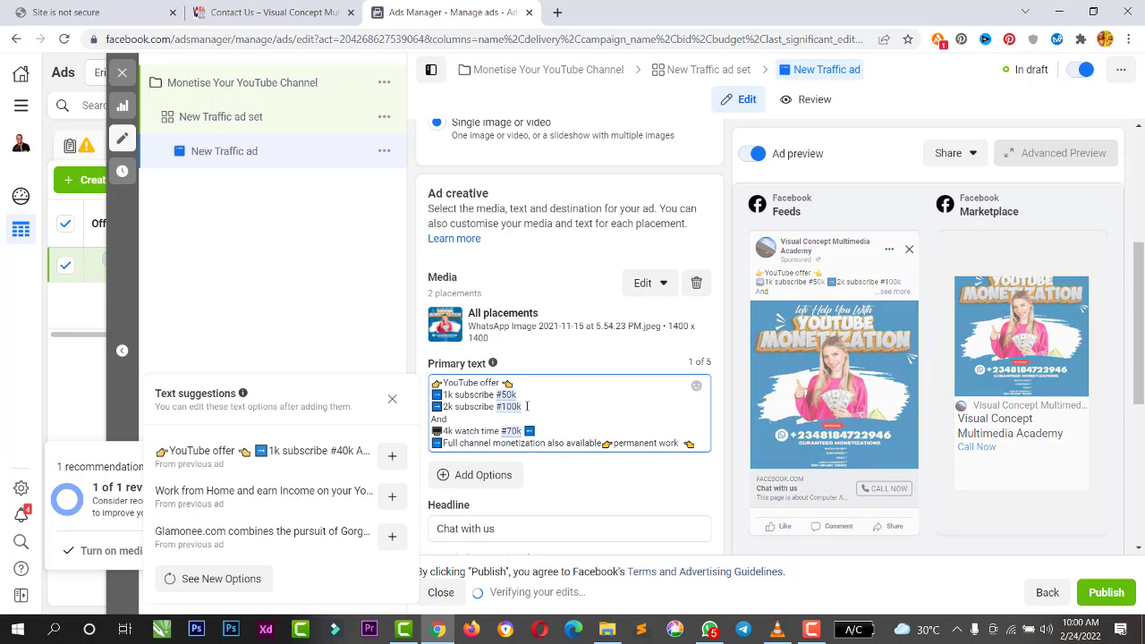
{"action": "left_click_drag", "start_coordinate": [538, 415], "coordinate": [415, 416]}
{"action": "key", "text": "BackSpace"}
{"action": "key", "text": "BackSpace"}
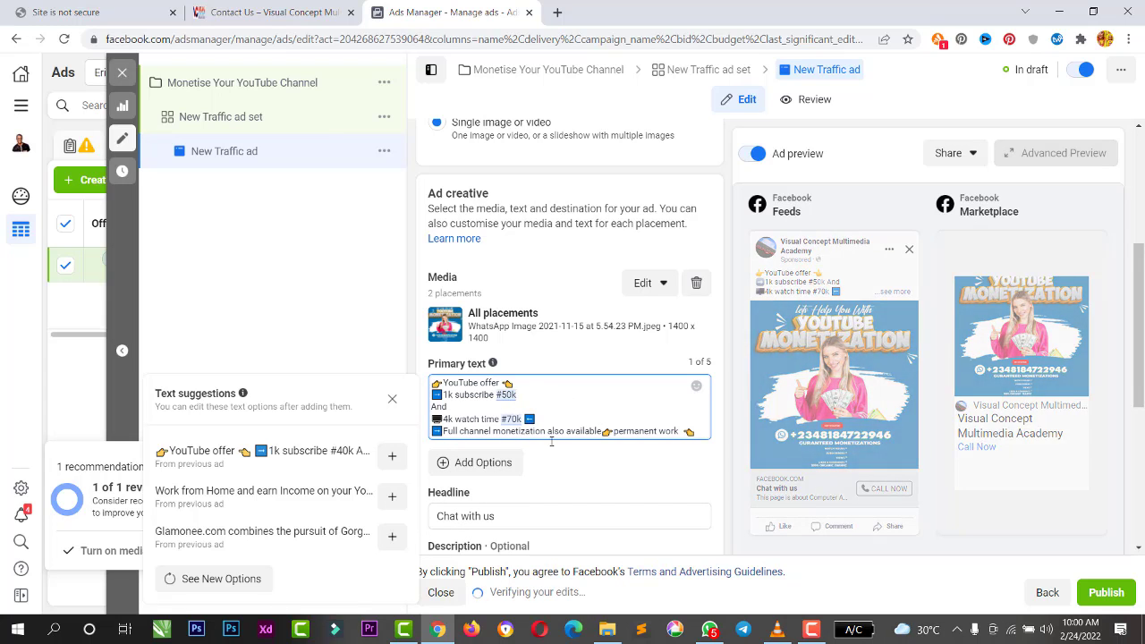
{"action": "scroll", "coordinate": [559, 504], "scroll_direction": "down", "scroll_amount": 3}
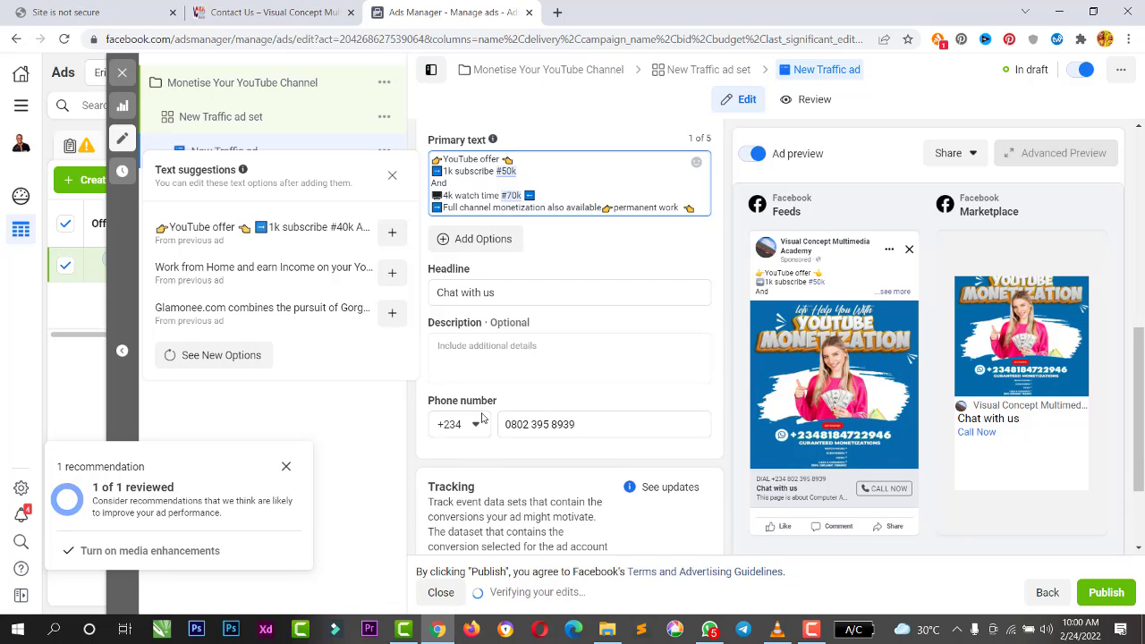
Replace the ending digits of the phone number with the new contact number.
{"action": "left_click_drag", "start_coordinate": [585, 425], "coordinate": [525, 425]}
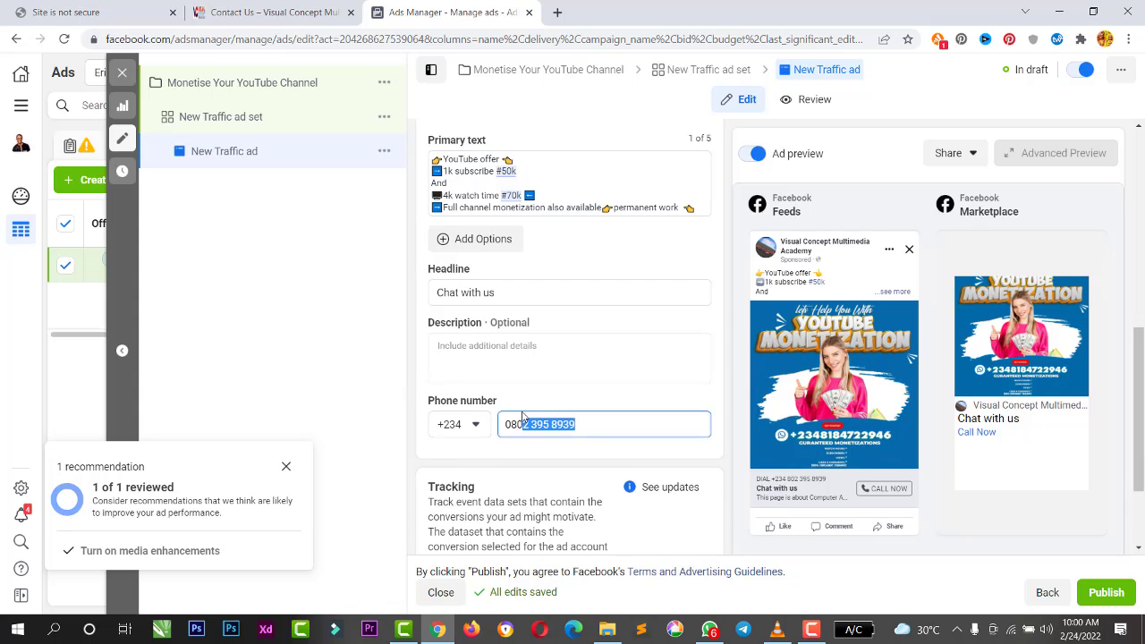
{"action": "key", "text": "BackSpace"}
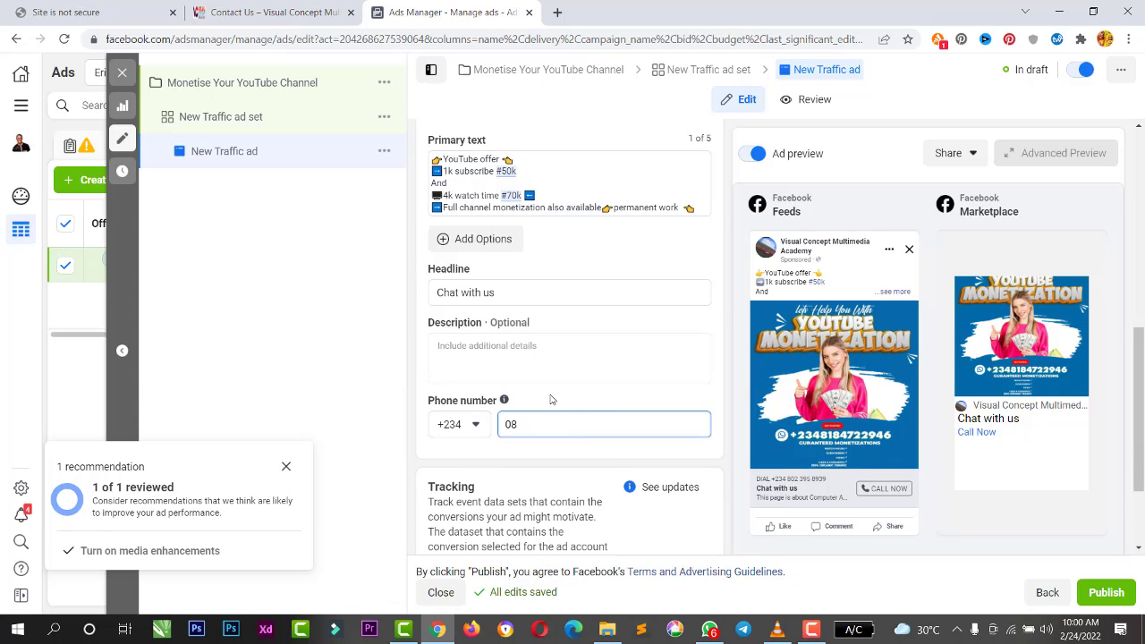
{"action": "type", "text": "368312"}
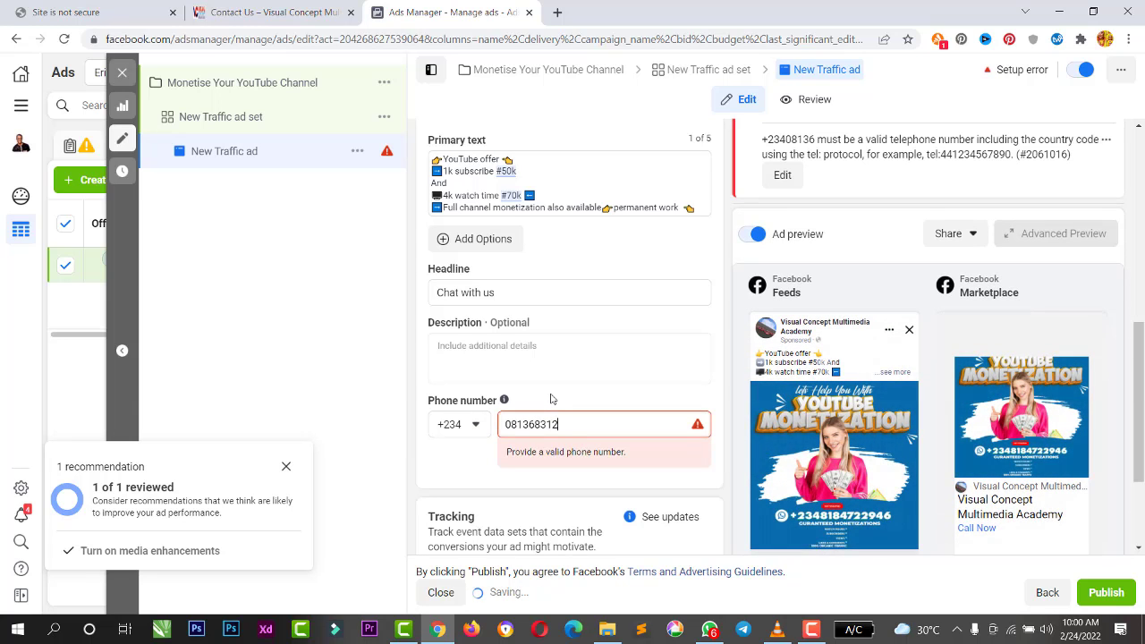
{"action": "type", "text": "84"}
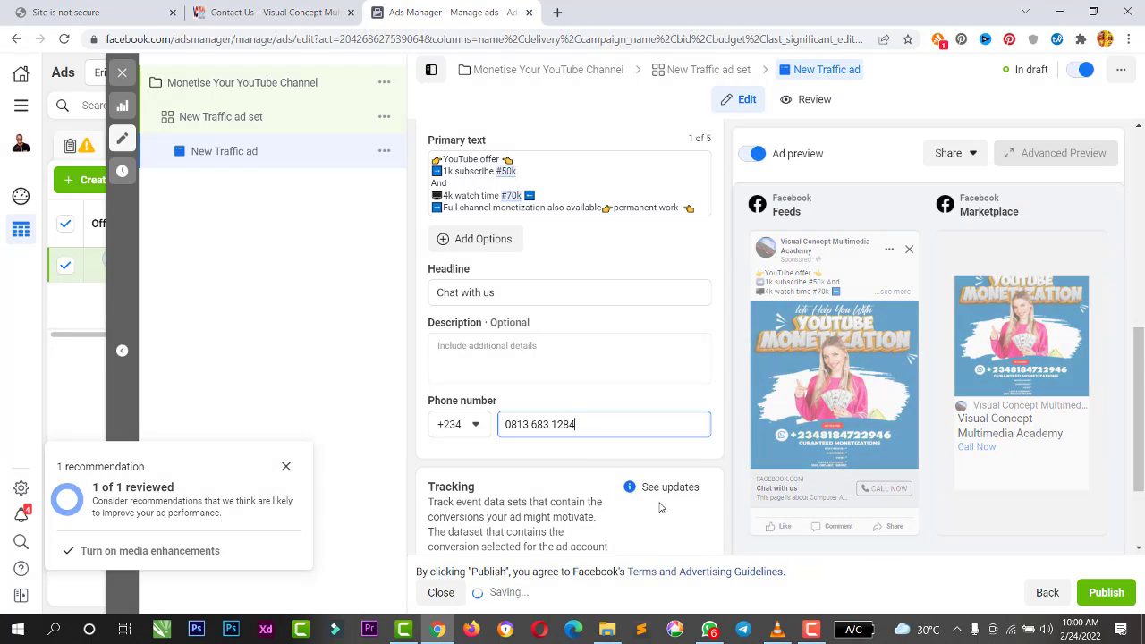
{"action": "scroll", "coordinate": [654, 514], "scroll_direction": "down", "scroll_amount": 3}
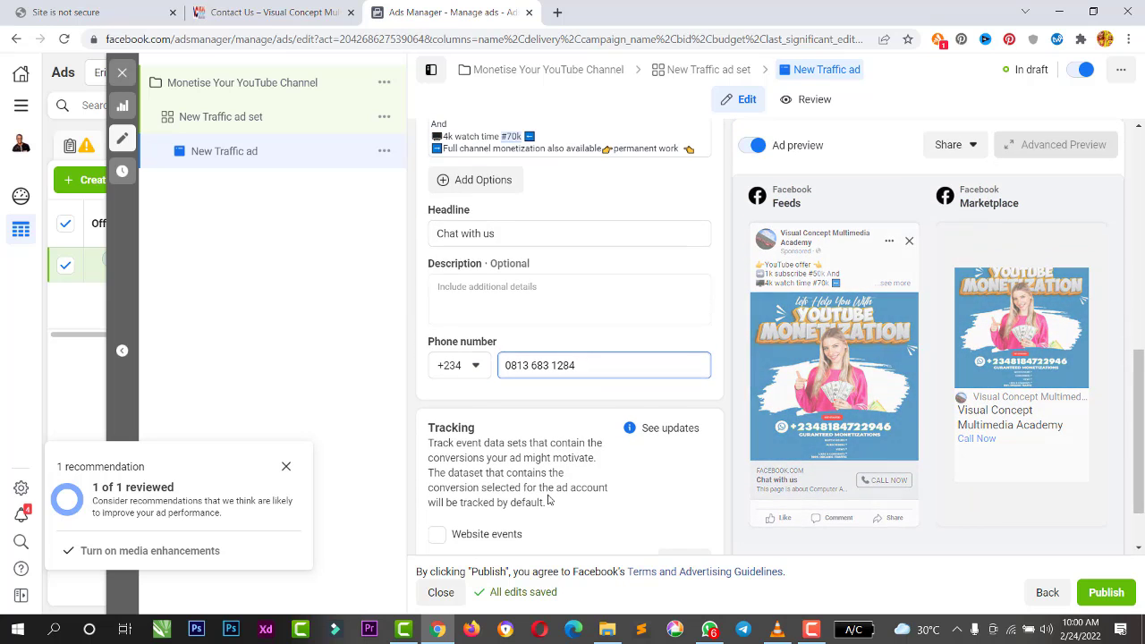
{"action": "scroll", "coordinate": [544, 501], "scroll_direction": "down", "scroll_amount": 2}
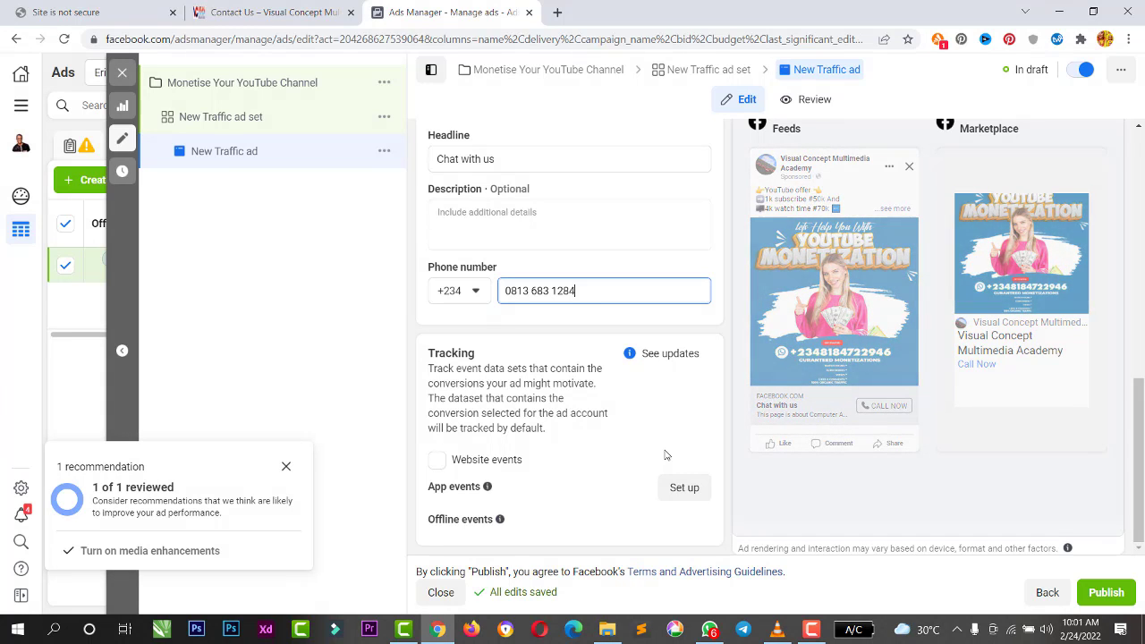
Select the whole 'Chat with us' headline text.
{"action": "left_click", "coordinate": [492, 160]}
{"action": "left_click_drag", "start_coordinate": [478, 173], "coordinate": [438, 165]}
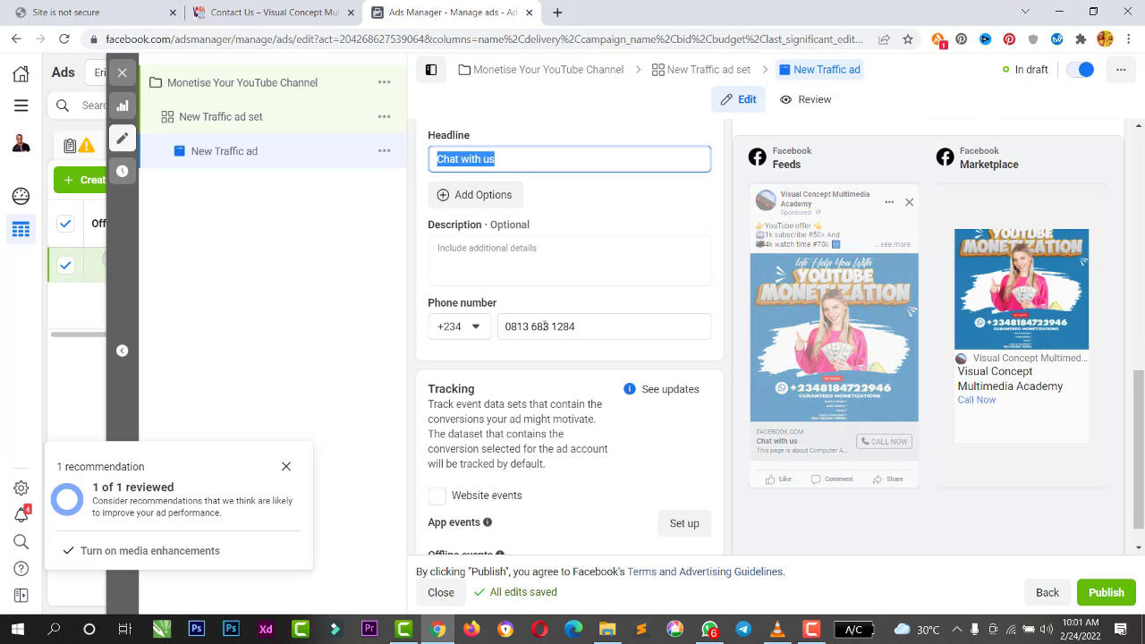
{"action": "scroll", "coordinate": [544, 266], "scroll_direction": "up", "scroll_amount": 2}
{"action": "scroll", "coordinate": [573, 304], "scroll_direction": "down", "scroll_amount": 2}
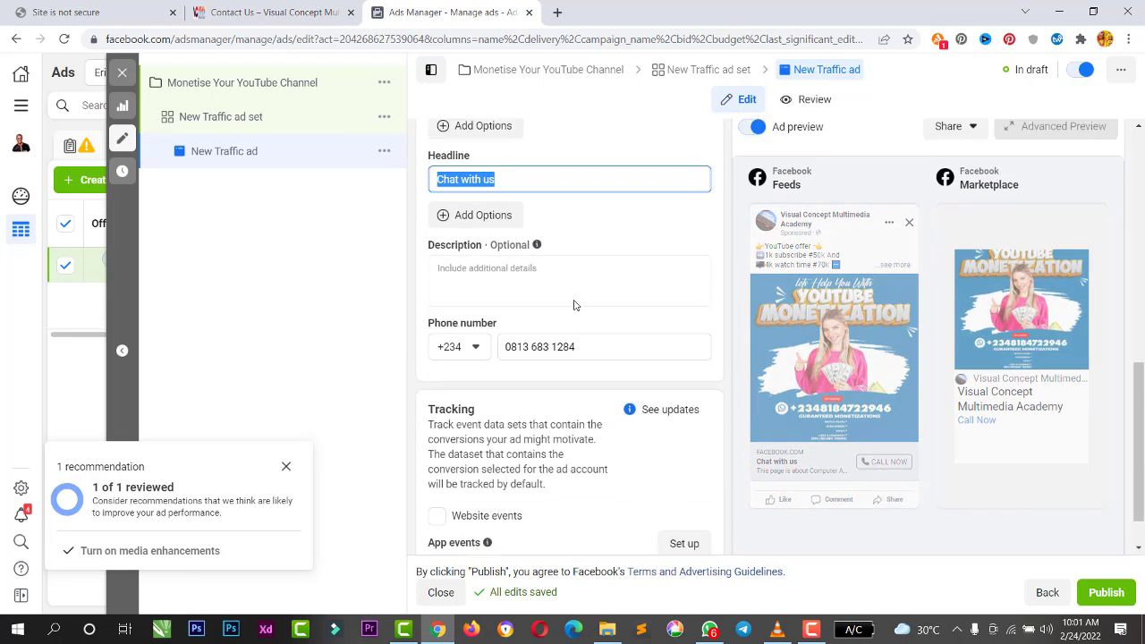
Turn on Website events tracking in the Tracking section.
{"action": "scroll", "coordinate": [575, 306], "scroll_direction": "down", "scroll_amount": 1}
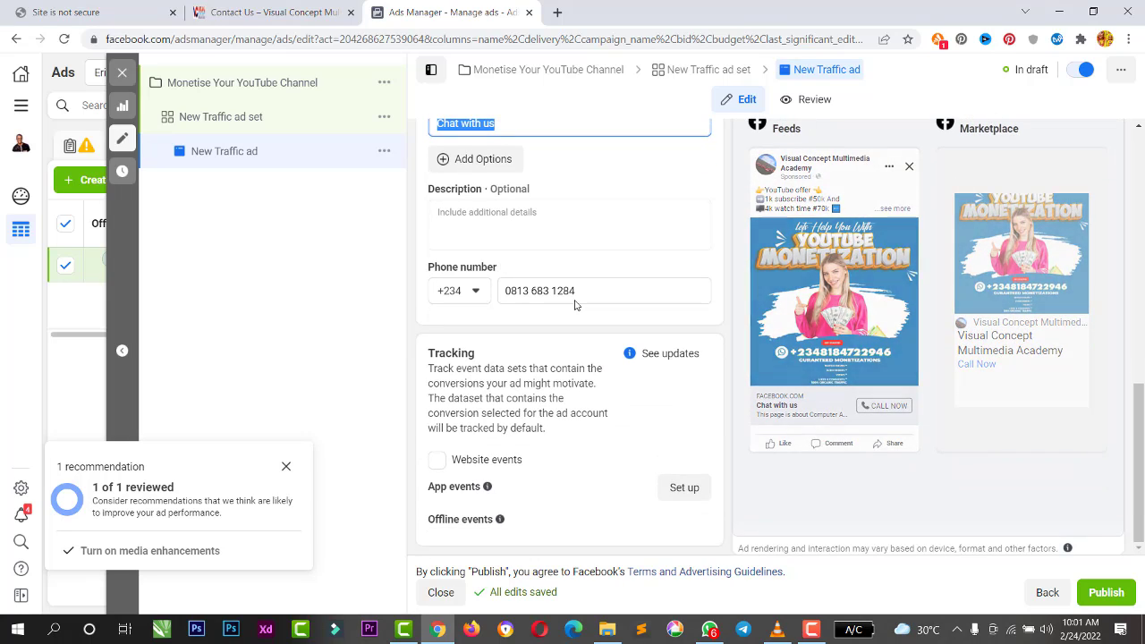
{"action": "scroll", "coordinate": [576, 299], "scroll_direction": "up", "scroll_amount": 3}
{"action": "scroll", "coordinate": [576, 299], "scroll_direction": "up", "scroll_amount": 5}
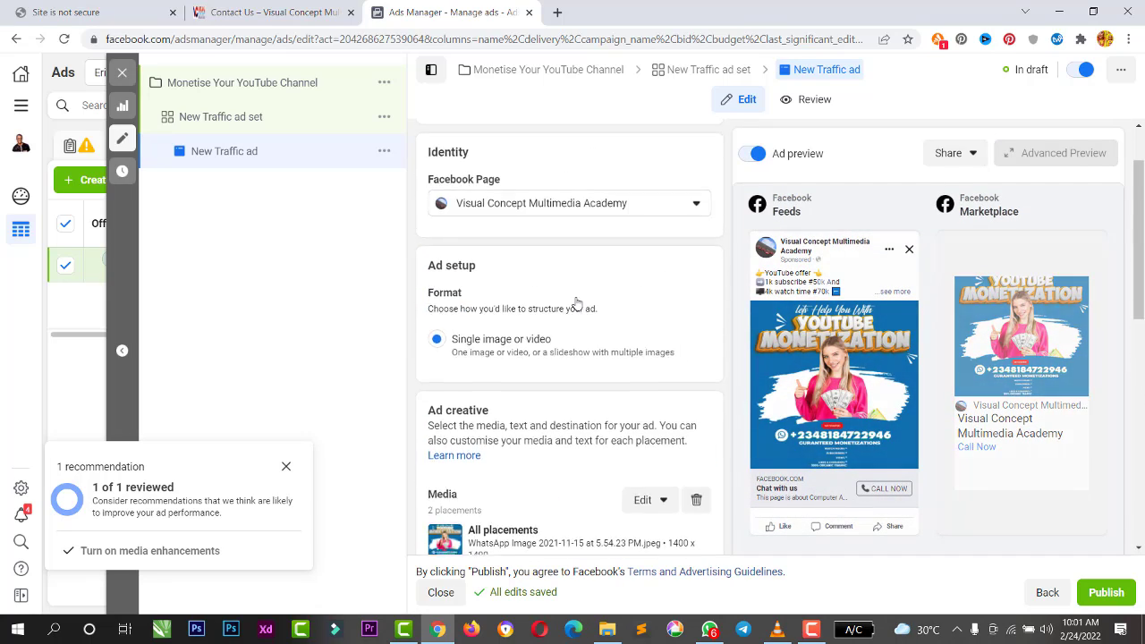
{"action": "scroll", "coordinate": [577, 303], "scroll_direction": "down", "scroll_amount": 3}
{"action": "scroll", "coordinate": [577, 303], "scroll_direction": "down", "scroll_amount": 4}
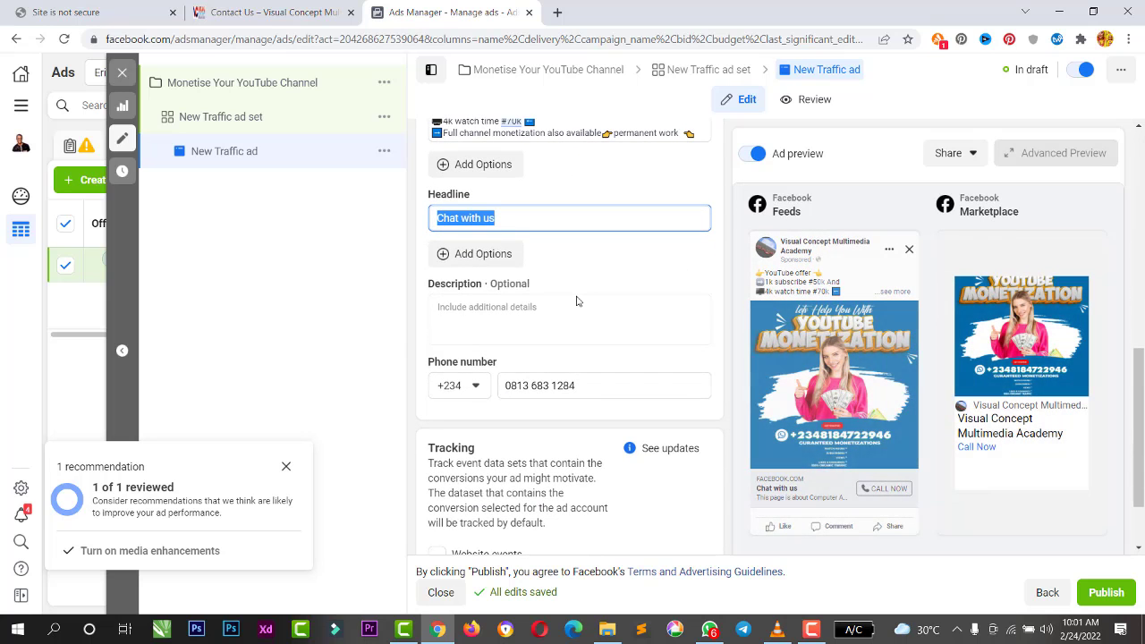
{"action": "scroll", "coordinate": [577, 300], "scroll_direction": "down", "scroll_amount": 1}
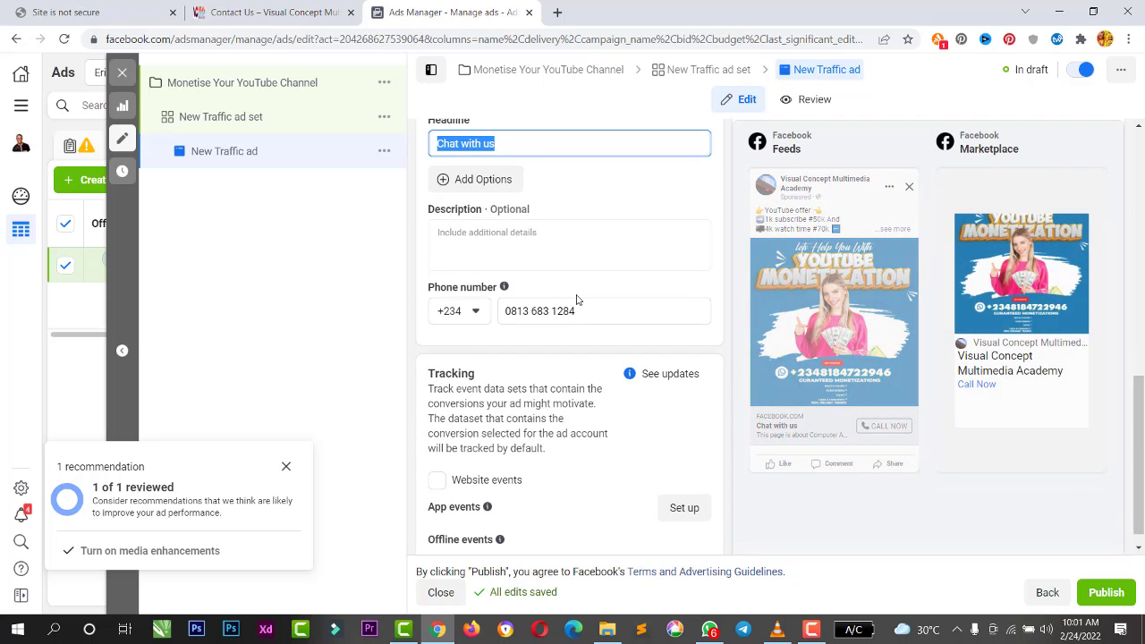
{"action": "scroll", "coordinate": [577, 299], "scroll_direction": "down", "scroll_amount": 1}
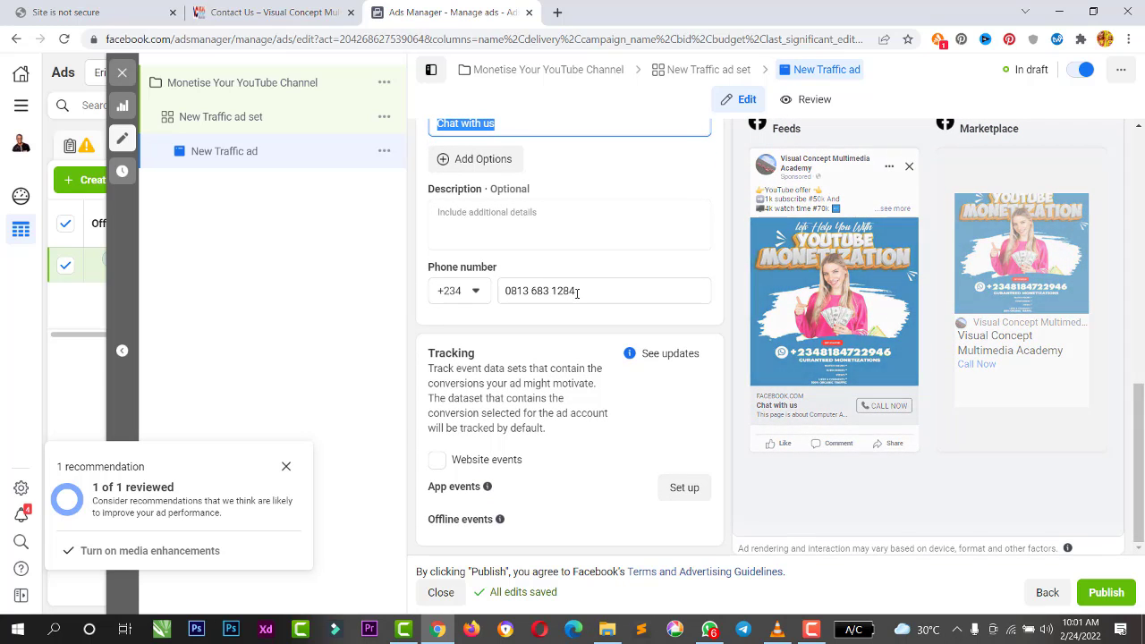
{"action": "left_click", "coordinate": [438, 460]}
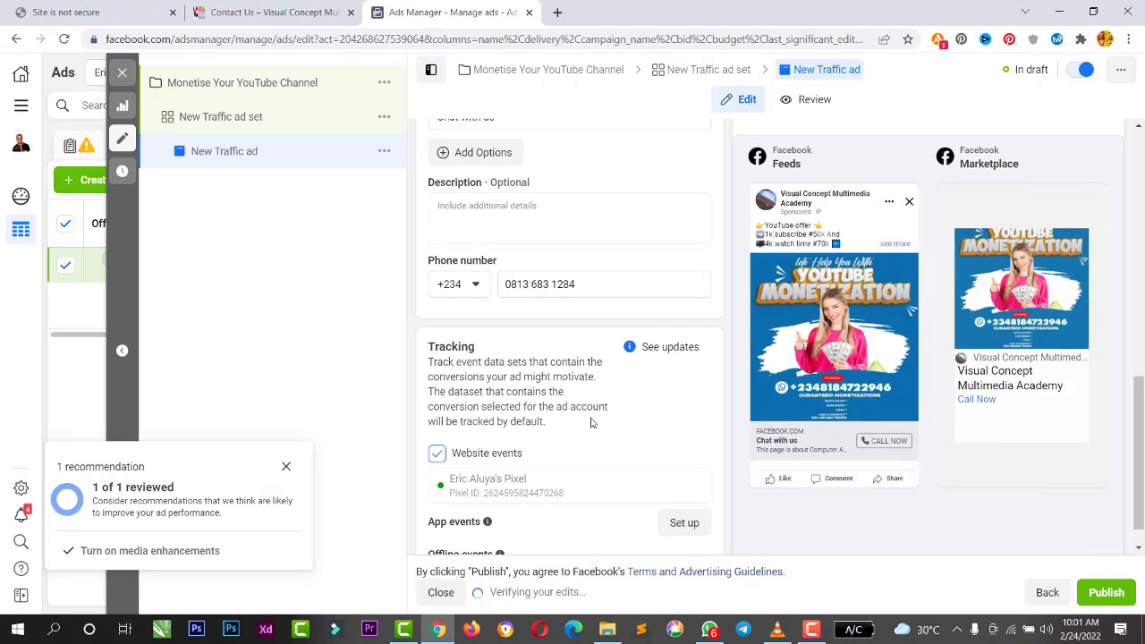
Open the App events setup help, then close the documentation tab.
{"action": "scroll", "coordinate": [586, 425], "scroll_direction": "down", "scroll_amount": 2}
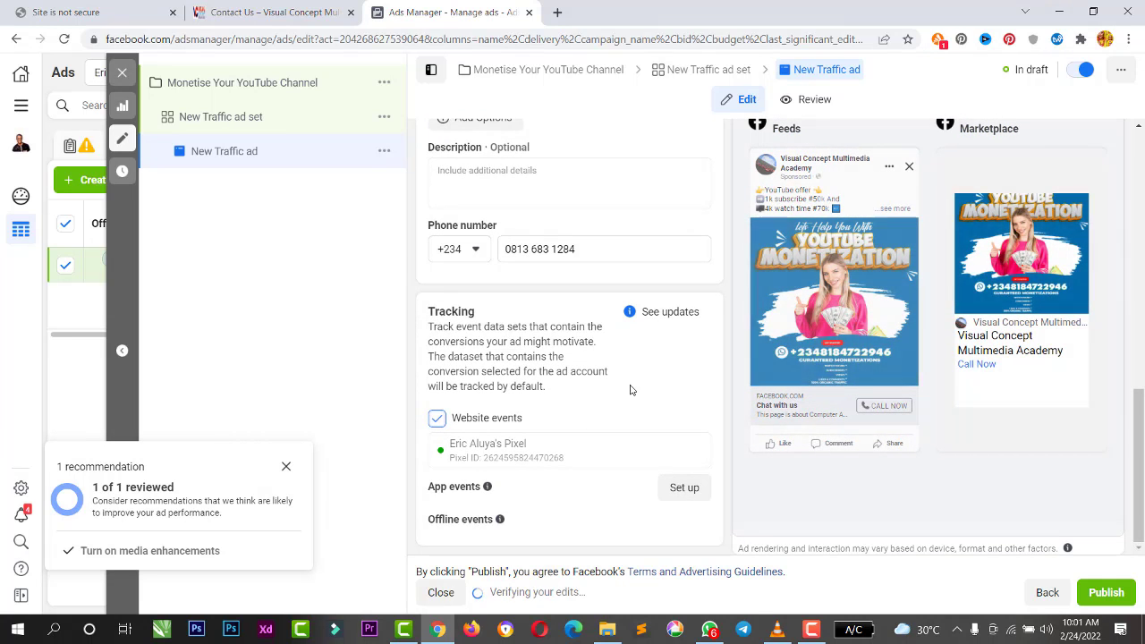
{"action": "left_click", "coordinate": [683, 488]}
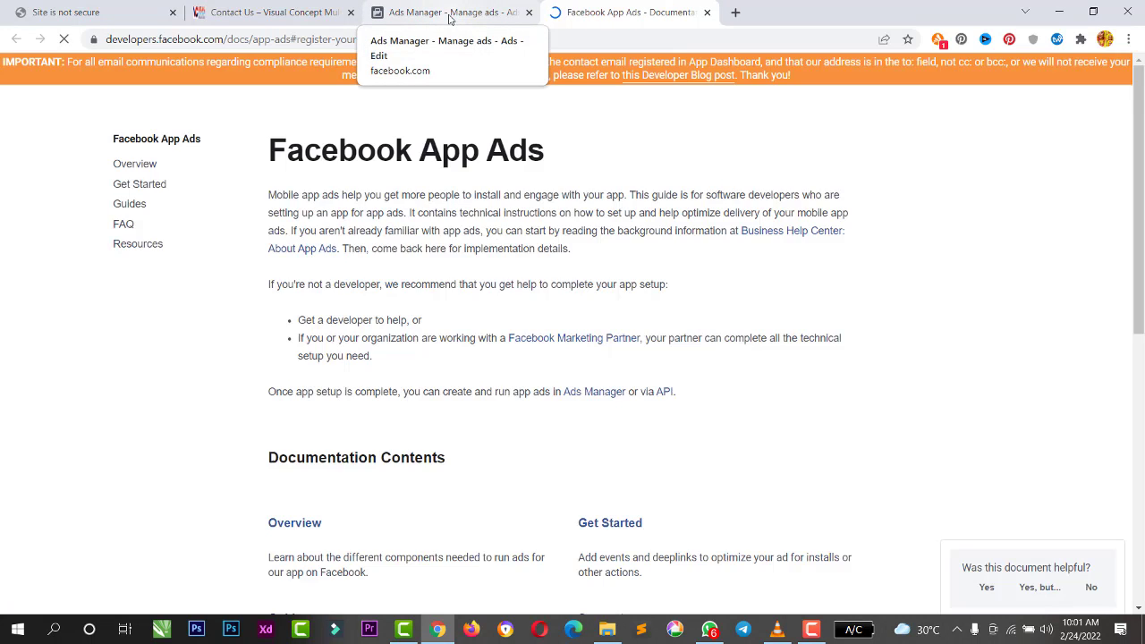
{"action": "left_click", "coordinate": [707, 11]}
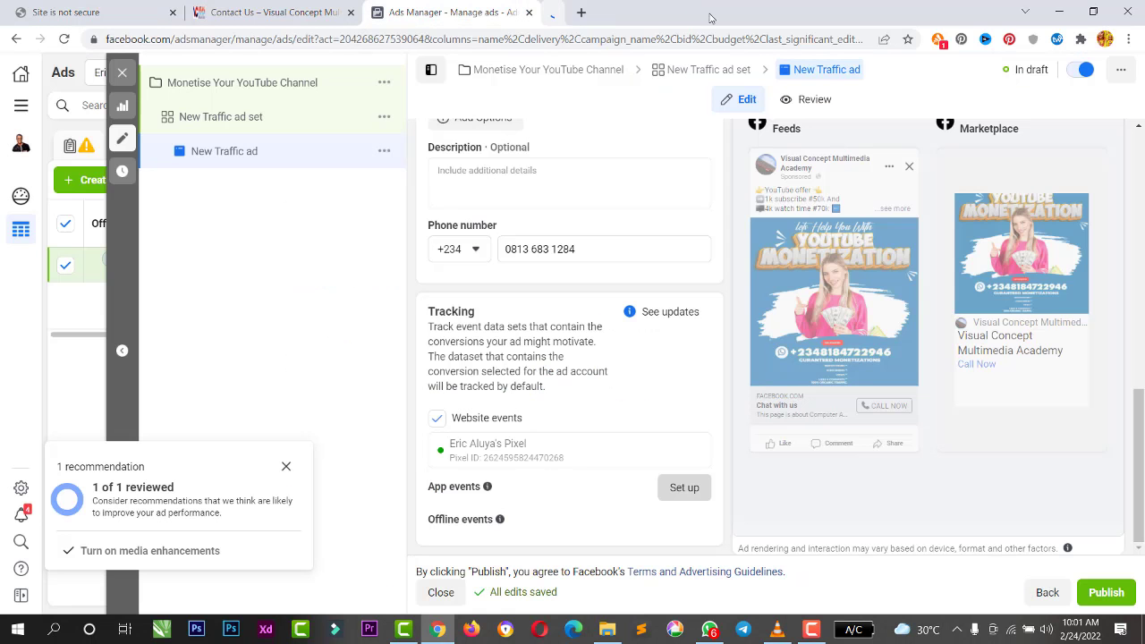
{"action": "scroll", "coordinate": [555, 349], "scroll_direction": "up", "scroll_amount": 3}
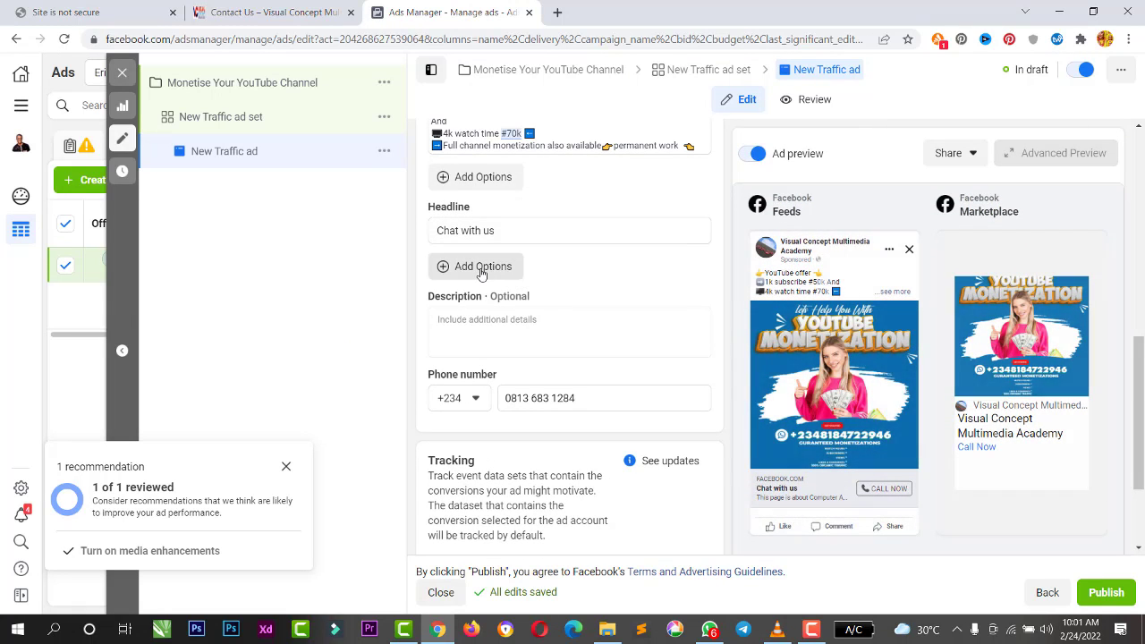
Add a second headline option reading 'Work from Home'.
{"action": "left_click", "coordinate": [480, 266]}
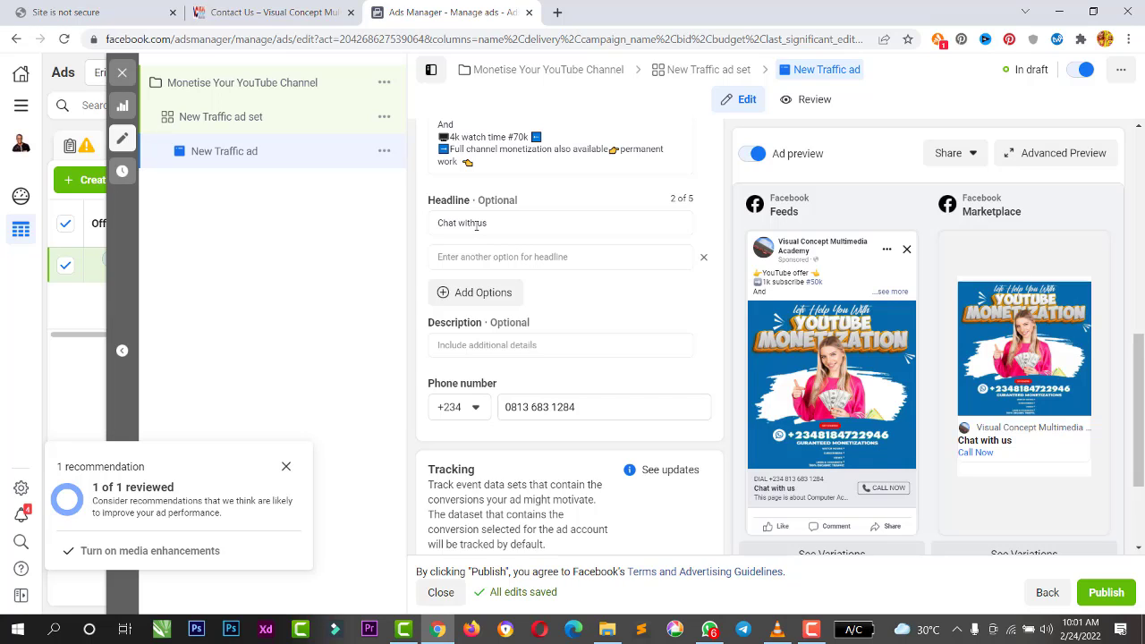
{"action": "left_click", "coordinate": [512, 255]}
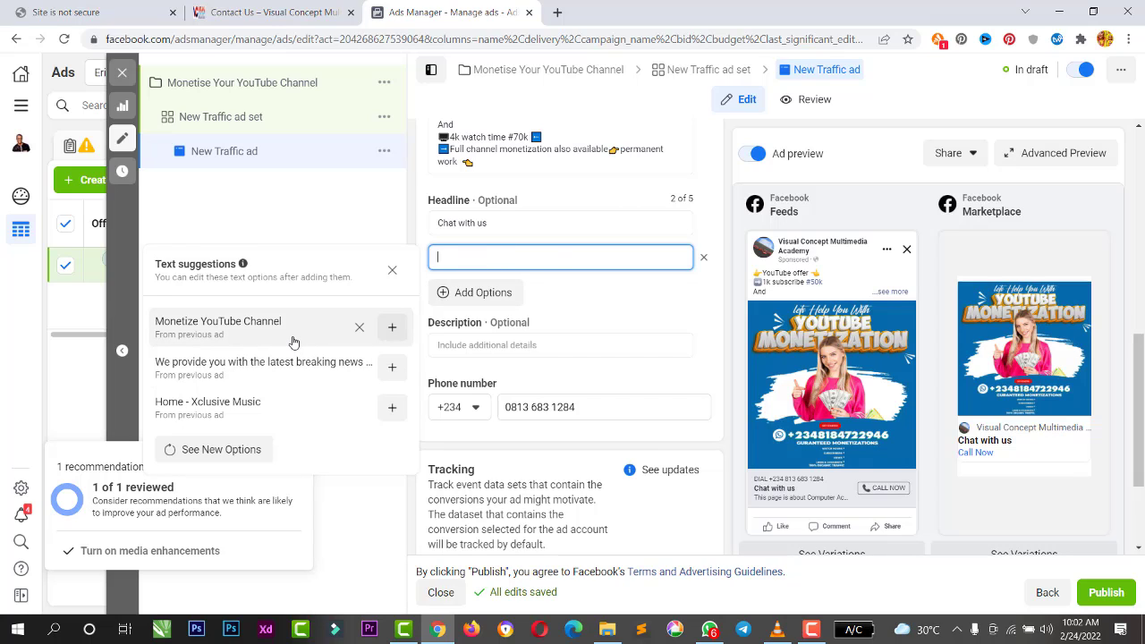
{"action": "left_click", "coordinate": [565, 326]}
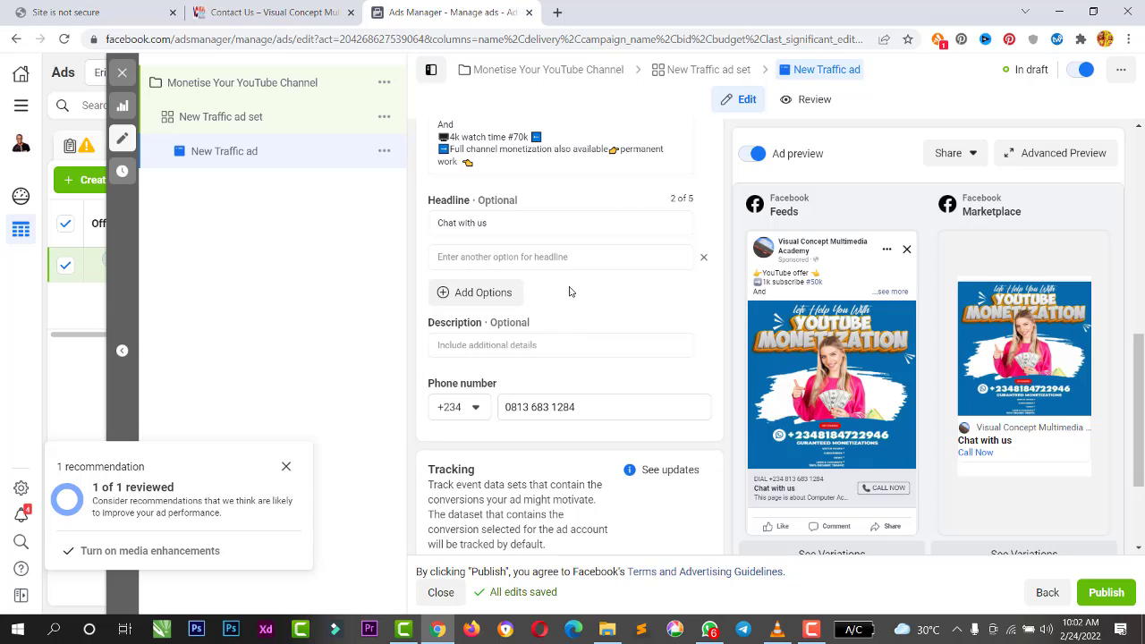
{"action": "left_click", "coordinate": [542, 260]}
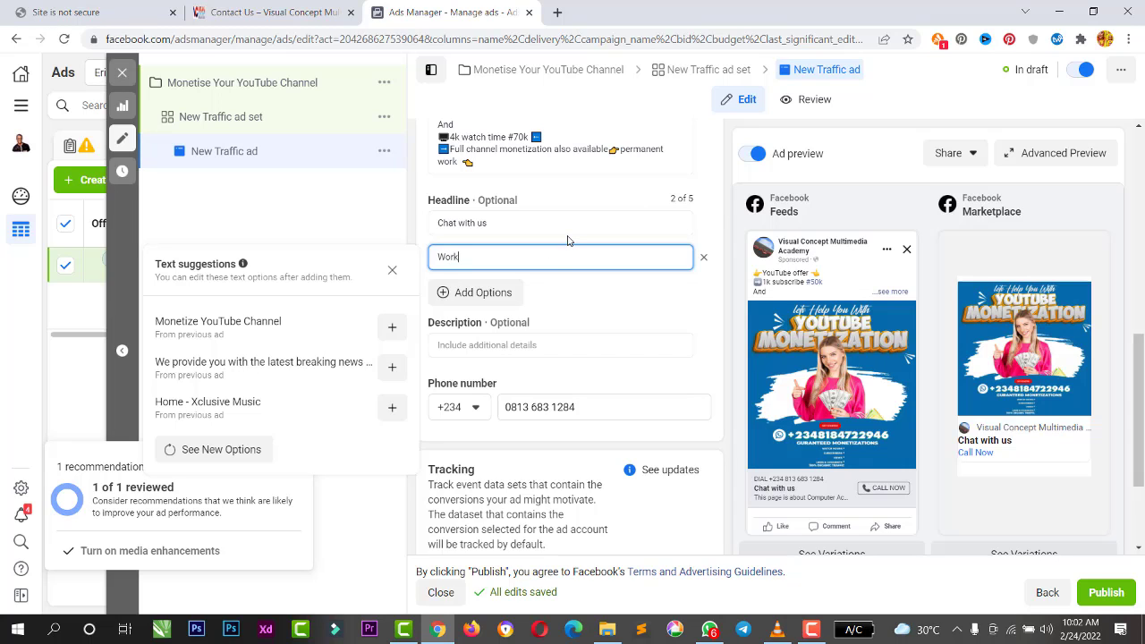
{"action": "type", "text": "Work from "}
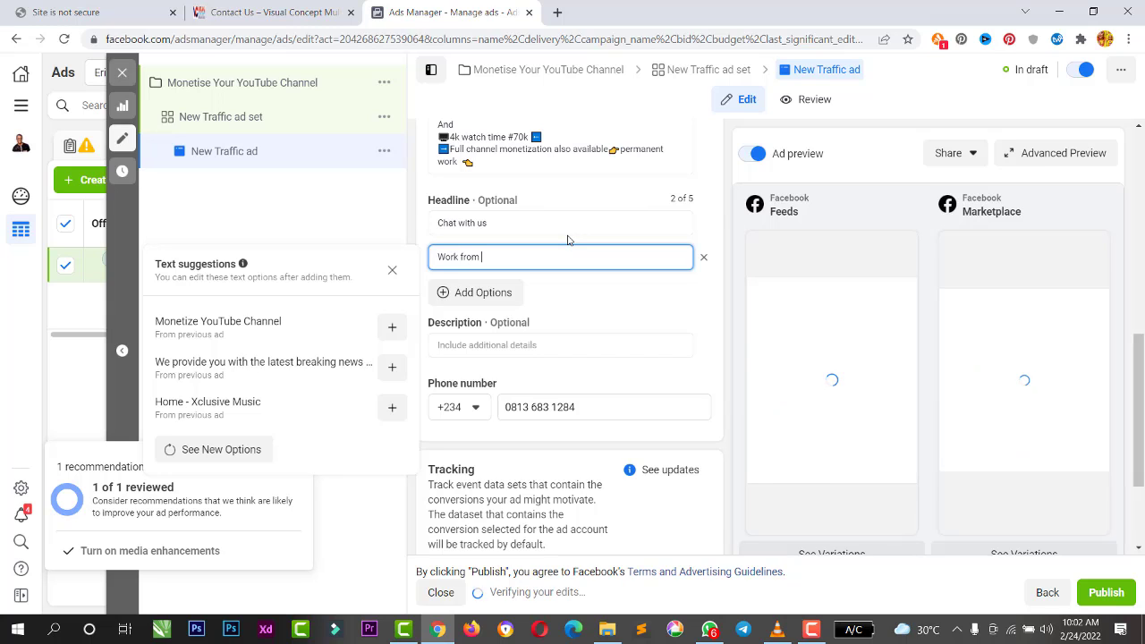
{"action": "type", "text": "Home"}
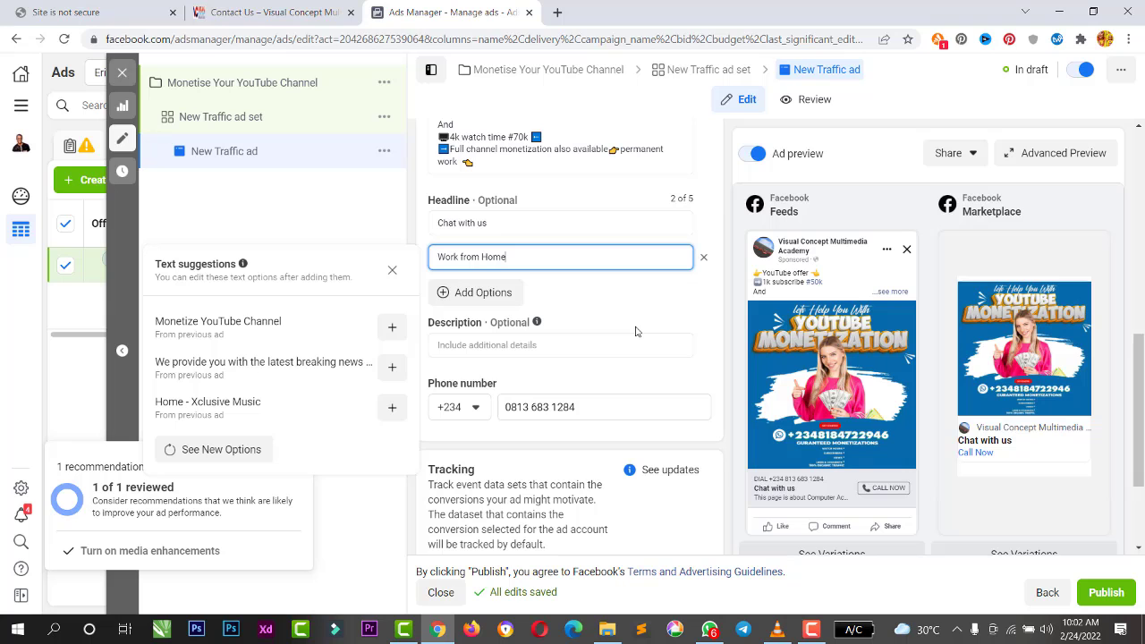
{"action": "scroll", "coordinate": [633, 378], "scroll_direction": "down", "scroll_amount": 2}
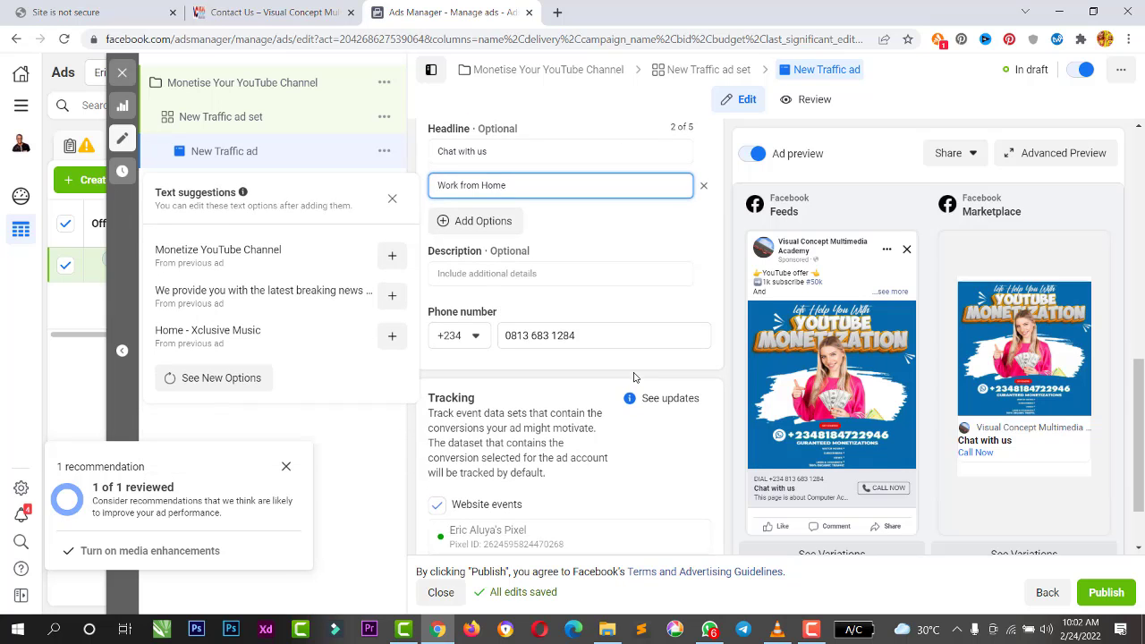
{"action": "scroll", "coordinate": [636, 382], "scroll_direction": "up", "scroll_amount": 10}
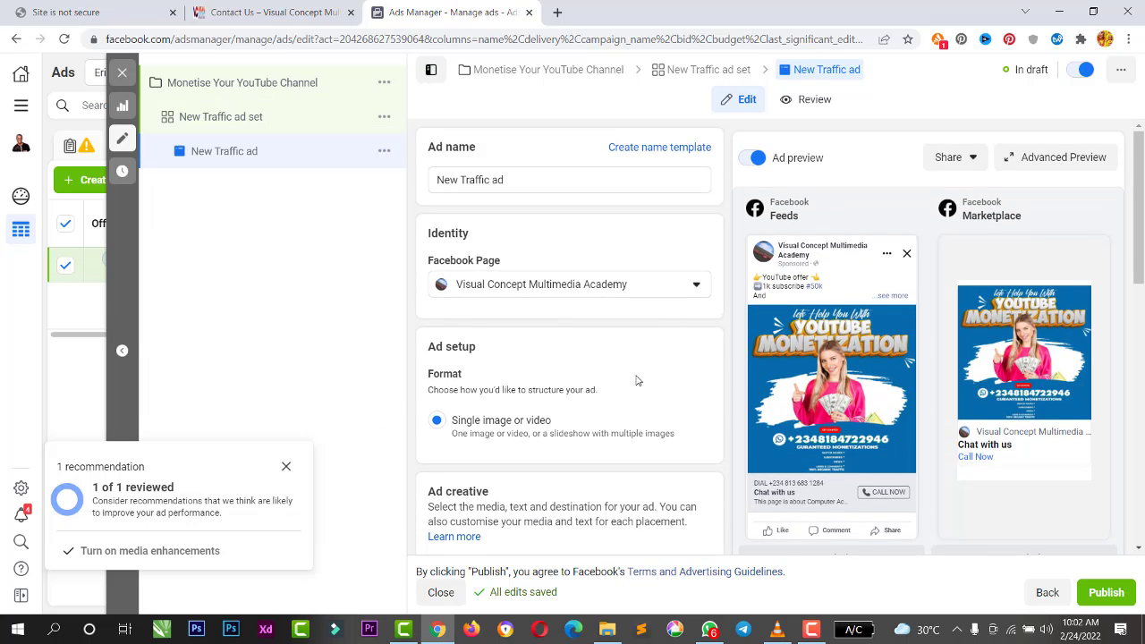
{"action": "scroll", "coordinate": [637, 380], "scroll_direction": "down", "scroll_amount": 4}
{"action": "scroll", "coordinate": [635, 380], "scroll_direction": "down", "scroll_amount": 1}
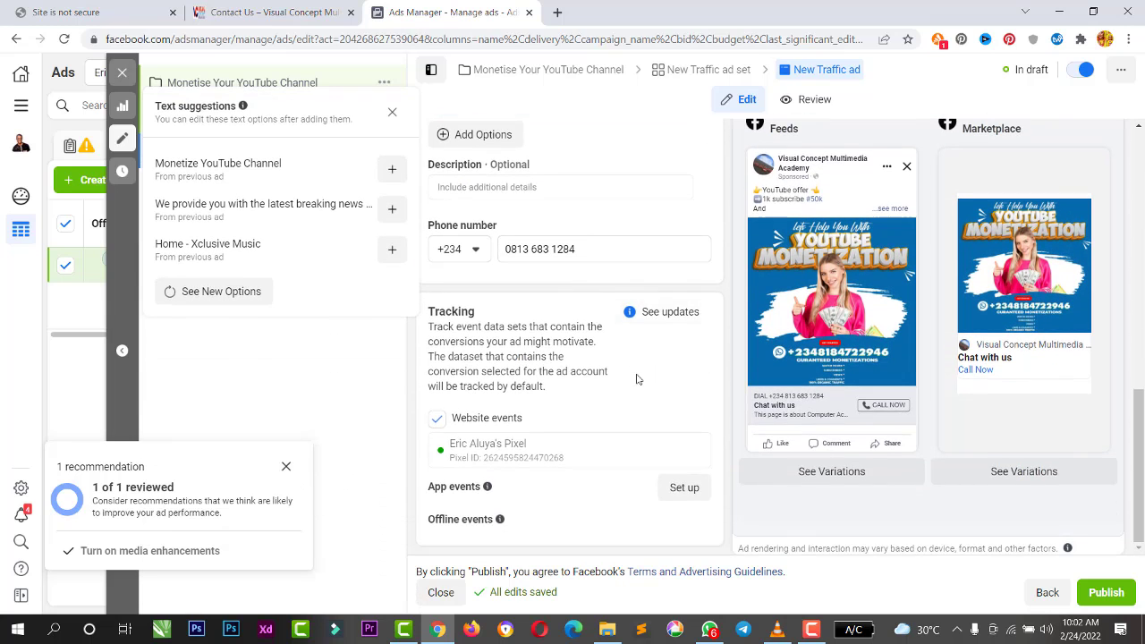
{"action": "scroll", "coordinate": [637, 378], "scroll_direction": "up", "scroll_amount": 10}
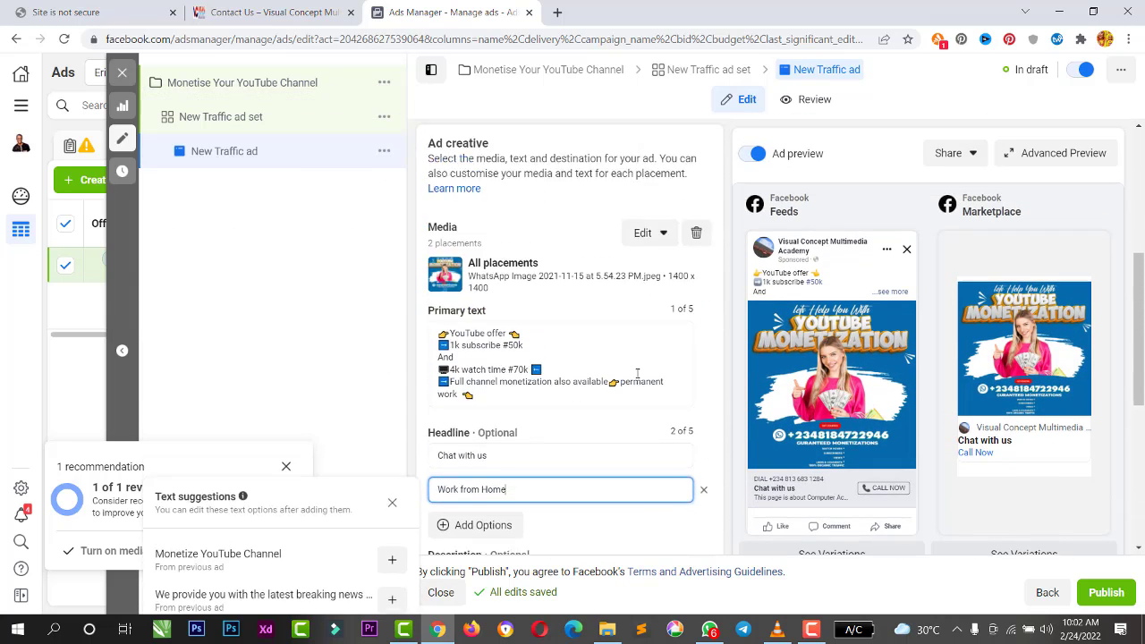
{"action": "scroll", "coordinate": [640, 380], "scroll_direction": "down", "scroll_amount": 6}
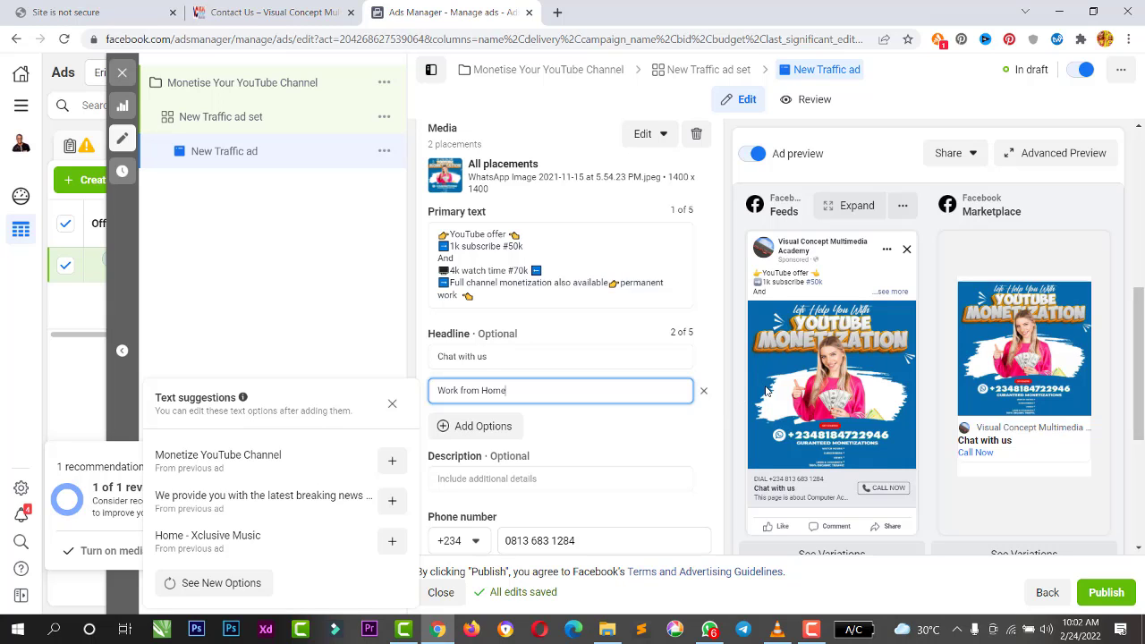
{"action": "scroll", "coordinate": [635, 483], "scroll_direction": "down", "scroll_amount": 2}
{"action": "scroll", "coordinate": [633, 485], "scroll_direction": "down", "scroll_amount": 2}
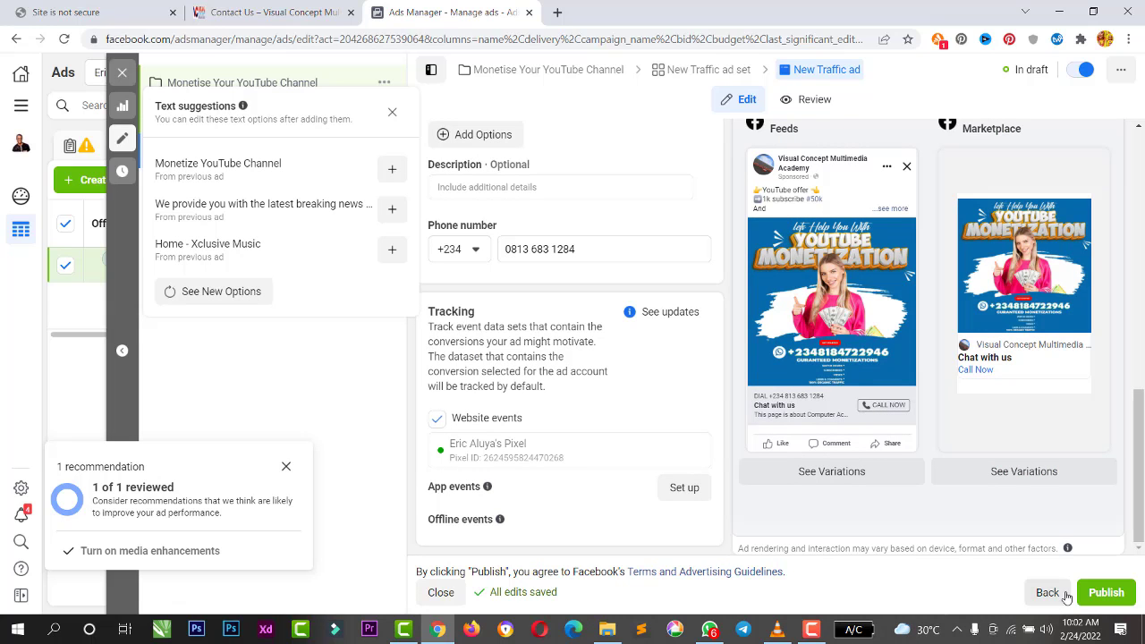
Publish the campaign, ad set and ad, then reload the Ads Manager page.
{"action": "left_click", "coordinate": [1123, 595]}
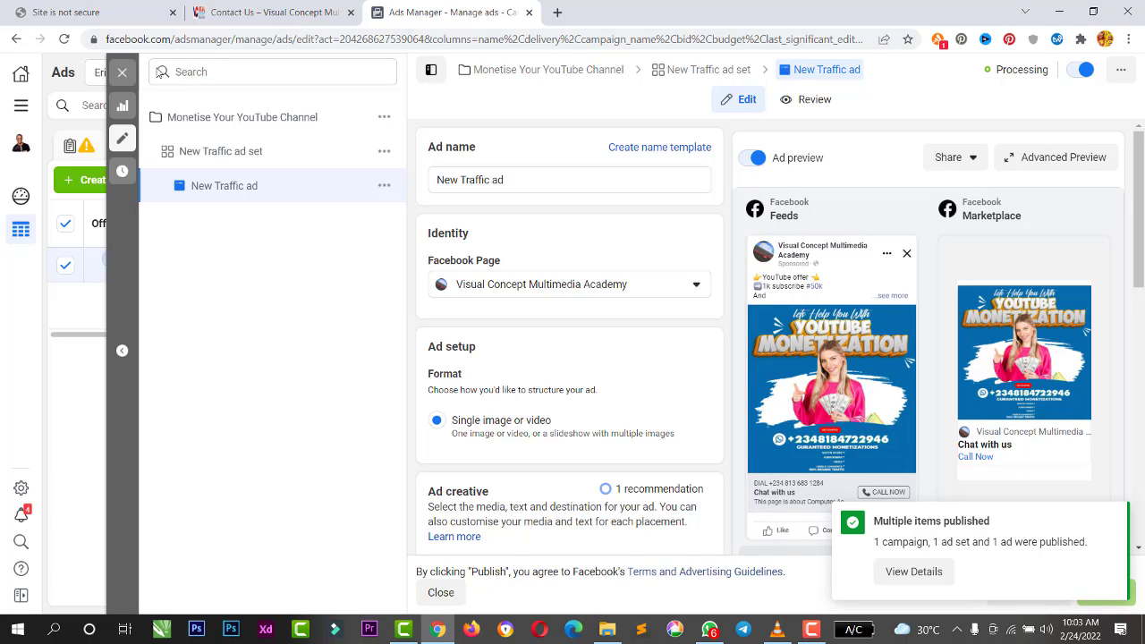
{"action": "right_click", "coordinate": [471, 16]}
{"action": "left_click", "coordinate": [518, 106]}
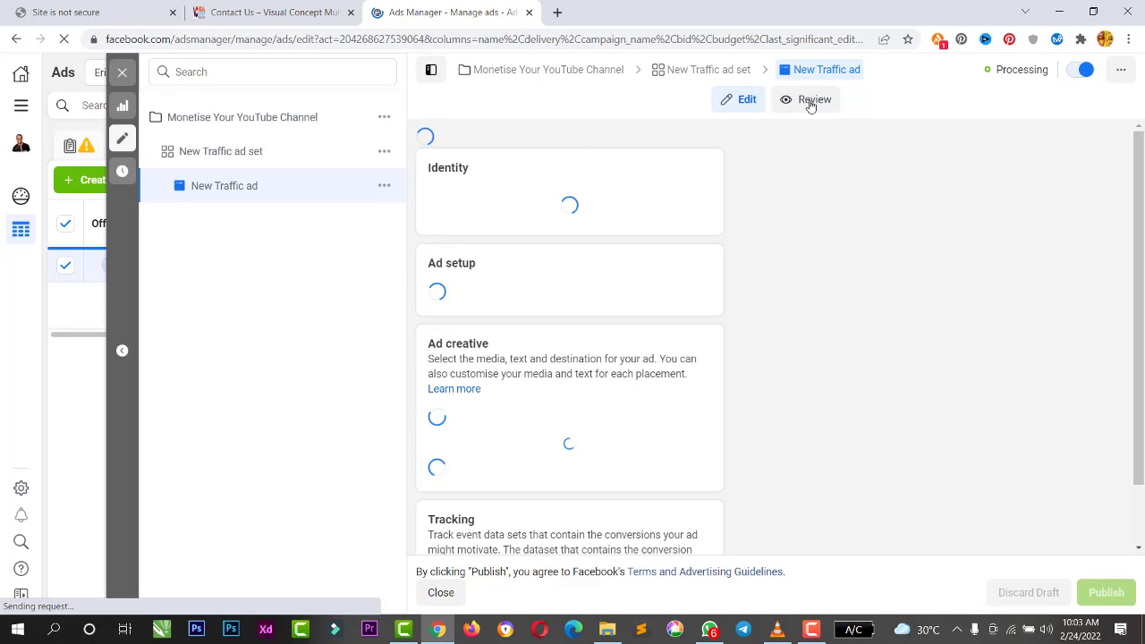
Review the ad summary, expand its full primary text, then close the ad panel.
{"action": "left_click", "coordinate": [811, 102]}
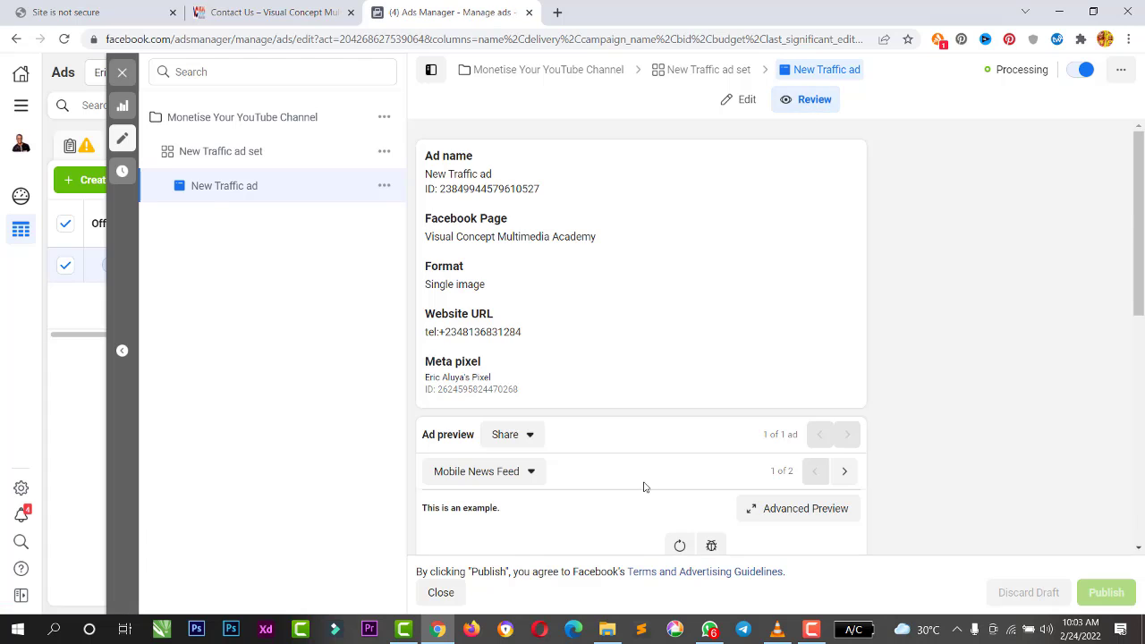
{"action": "scroll", "coordinate": [674, 450], "scroll_direction": "down", "scroll_amount": 6}
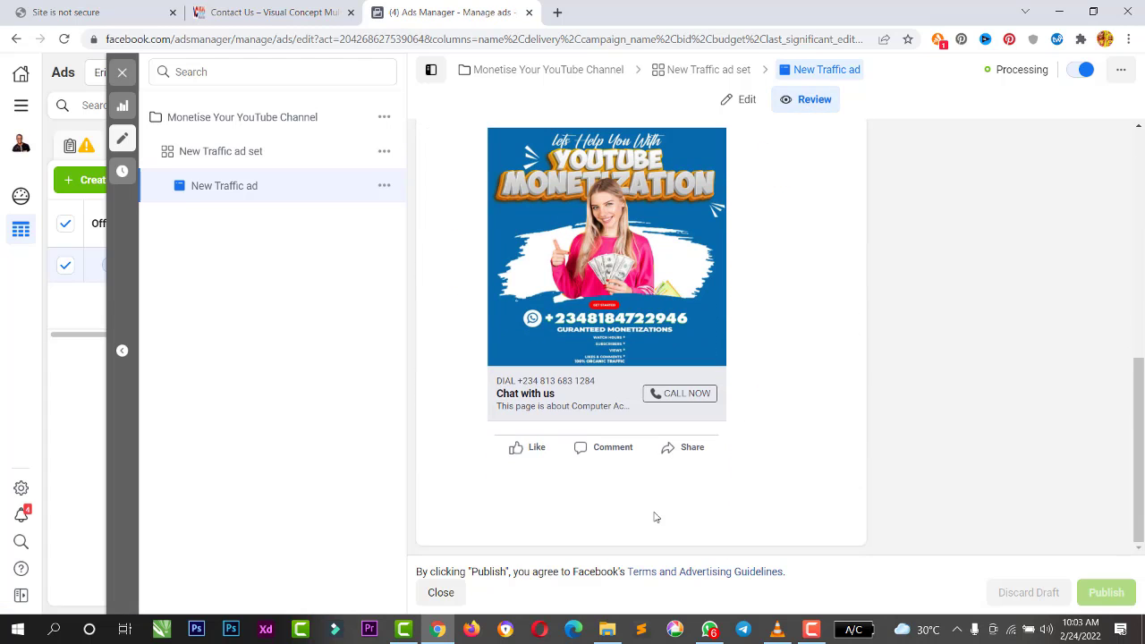
{"action": "scroll", "coordinate": [655, 514], "scroll_direction": "up", "scroll_amount": 2}
{"action": "scroll", "coordinate": [658, 509], "scroll_direction": "up", "scroll_amount": 1}
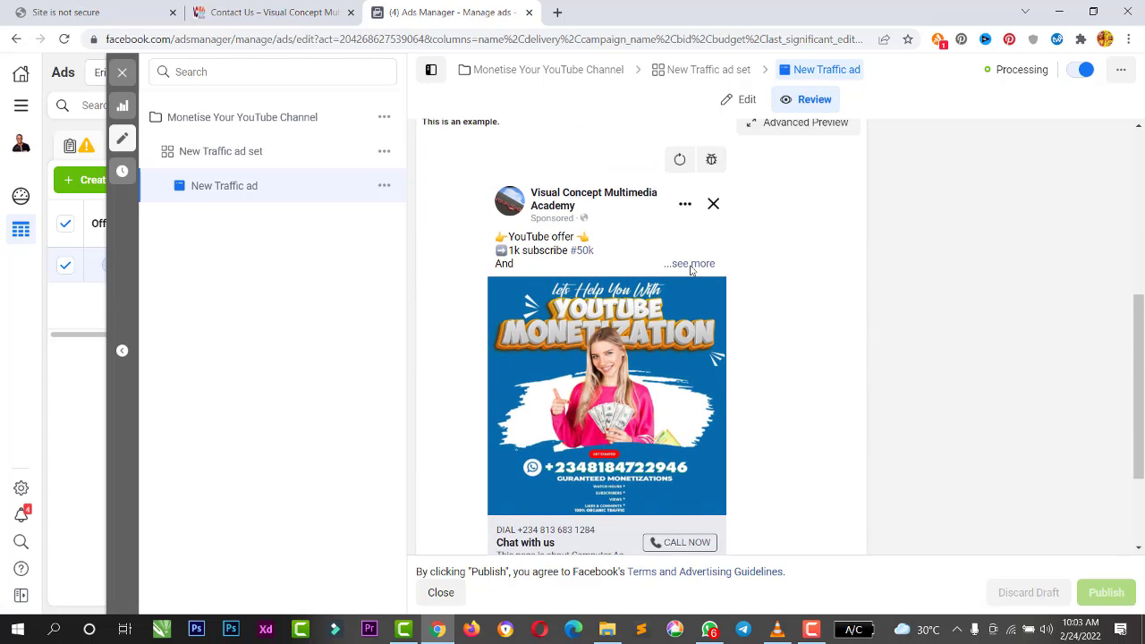
{"action": "left_click", "coordinate": [690, 265]}
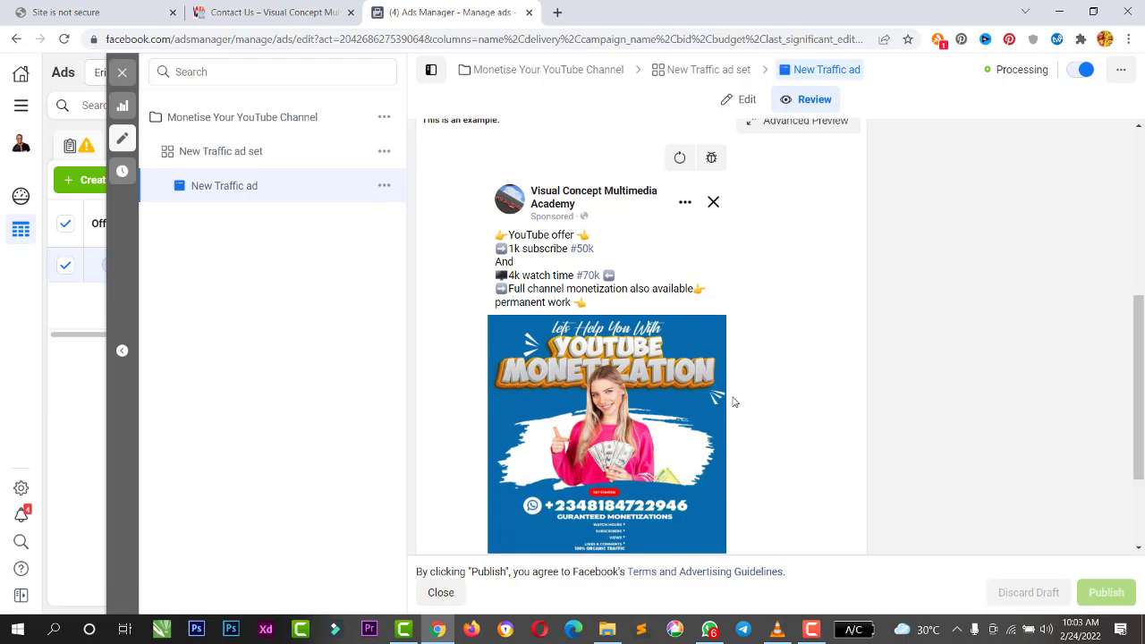
{"action": "scroll", "coordinate": [733, 398], "scroll_direction": "down", "scroll_amount": 2}
{"action": "scroll", "coordinate": [732, 391], "scroll_direction": "up", "scroll_amount": 3}
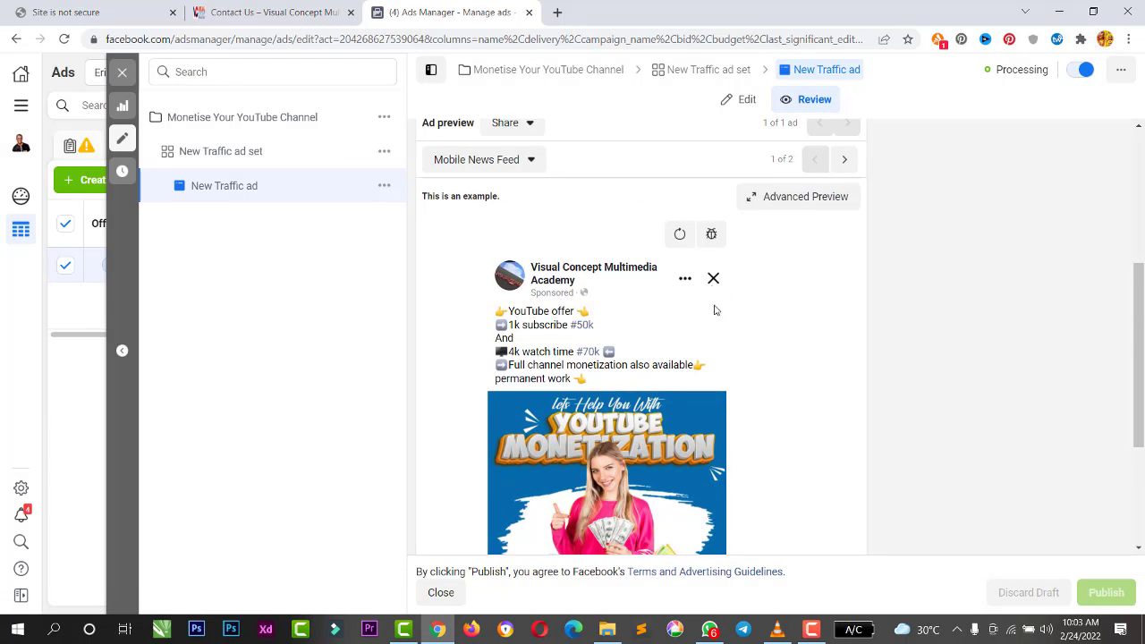
{"action": "scroll", "coordinate": [736, 322], "scroll_direction": "up", "scroll_amount": 4}
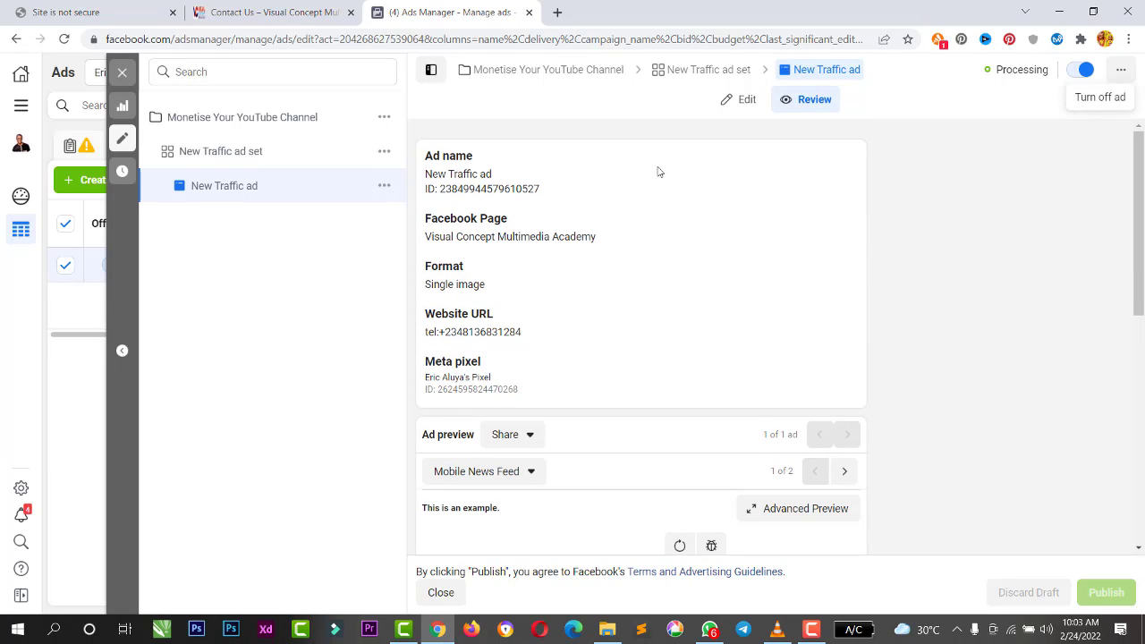
{"action": "left_click", "coordinate": [122, 73]}
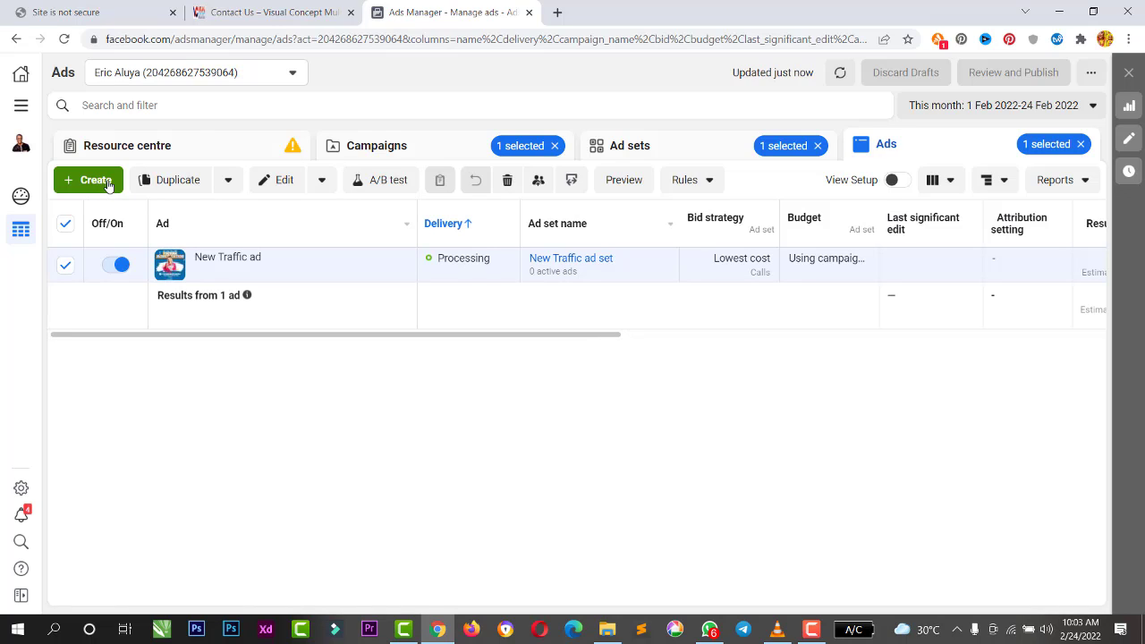
Reopen Ads Manager in a fresh tab from the bookmarks overflow to view the campaigns list.
{"action": "left_click", "coordinate": [529, 13]}
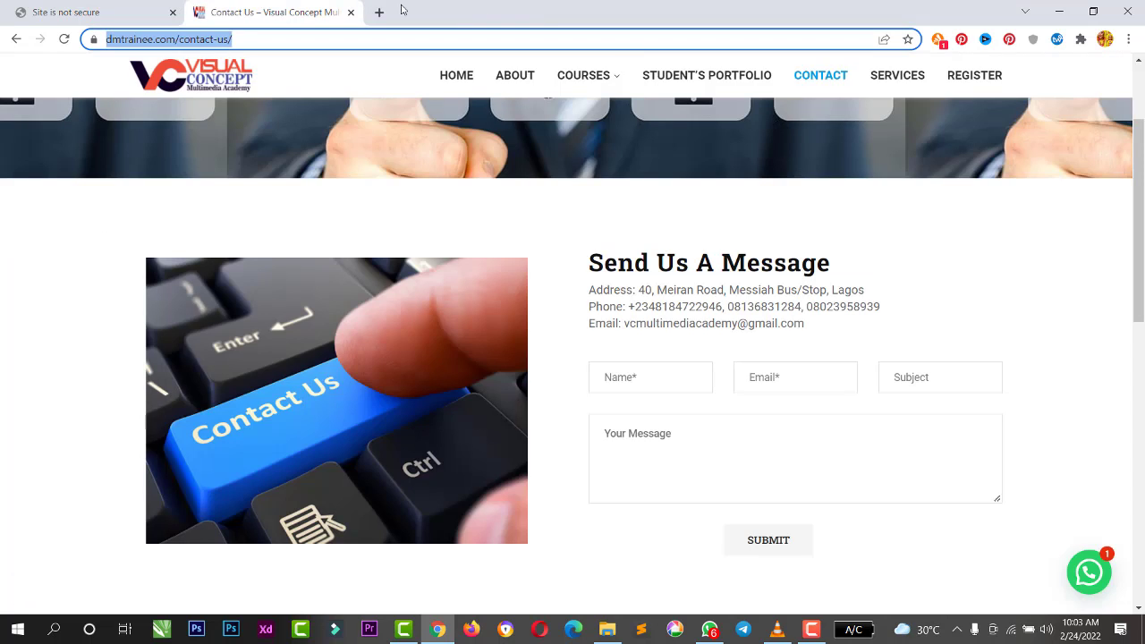
{"action": "left_click", "coordinate": [380, 13]}
{"action": "left_click", "coordinate": [1051, 63]}
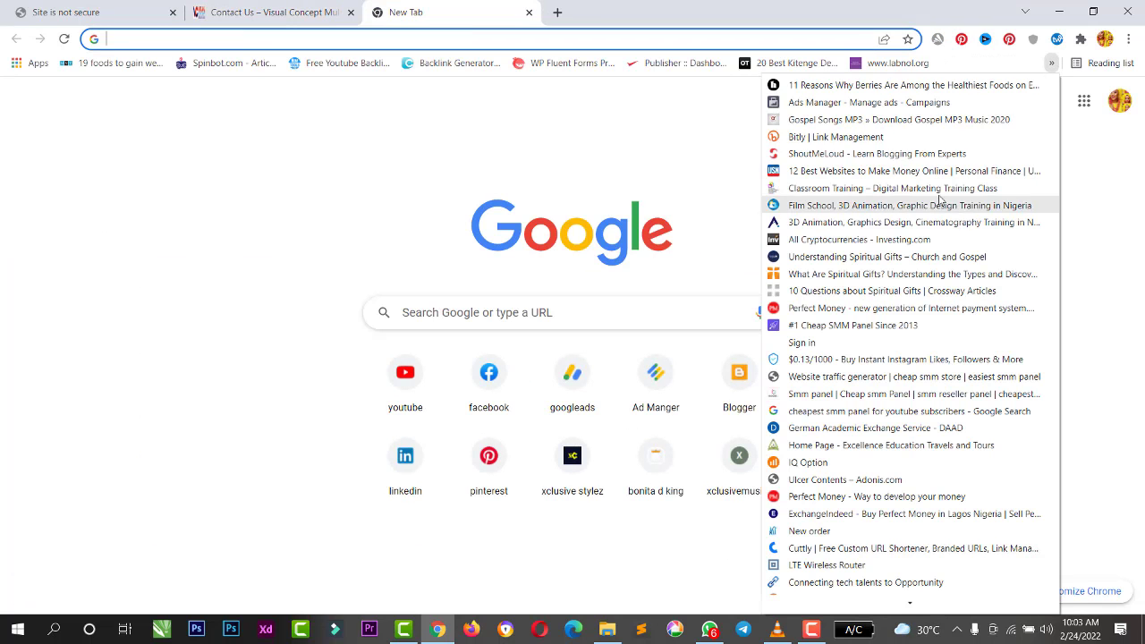
{"action": "left_click", "coordinate": [855, 105]}
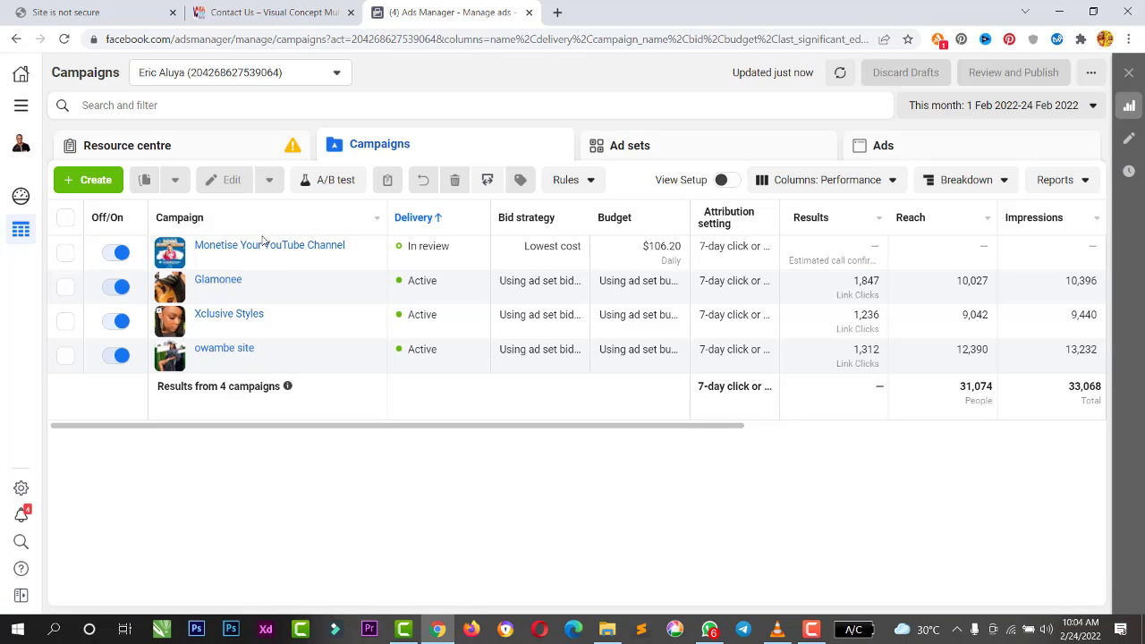
Close the Facebook Ads Manager tab, then quit Chrome entirely.
{"action": "mouse_move", "coordinate": [262, 248]}
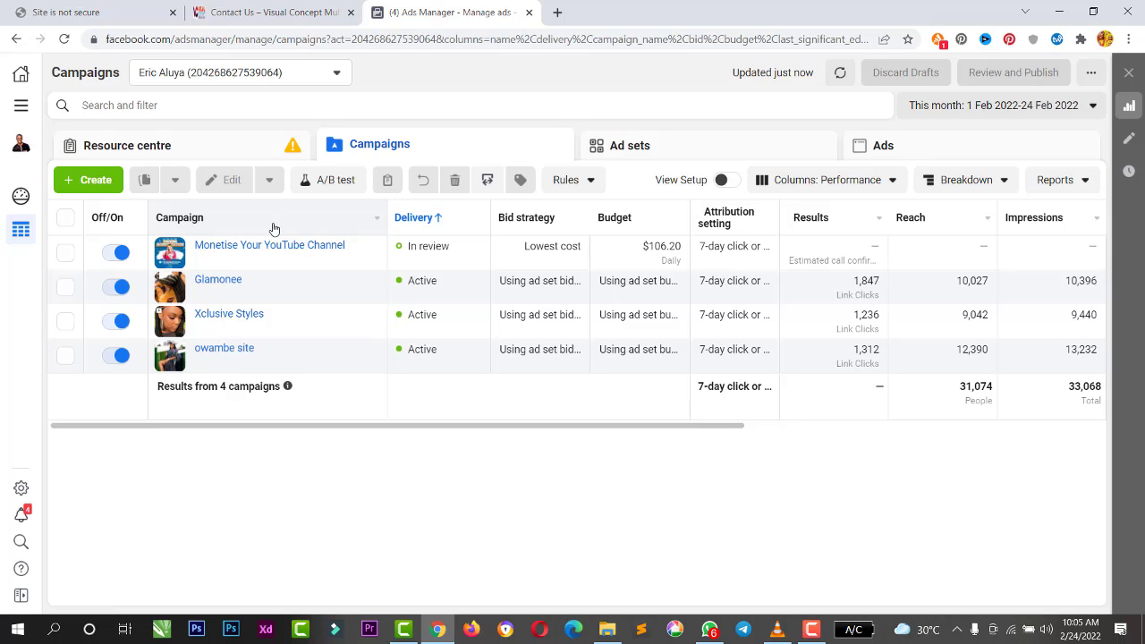
{"action": "mouse_move", "coordinate": [707, 632]}
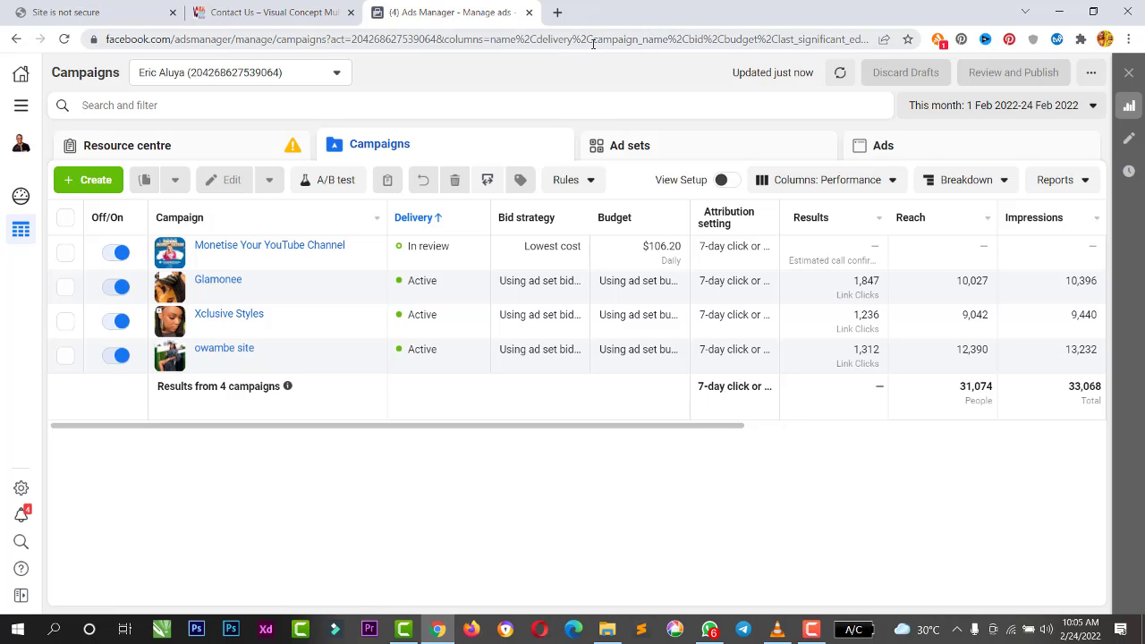
{"action": "left_click", "coordinate": [530, 12]}
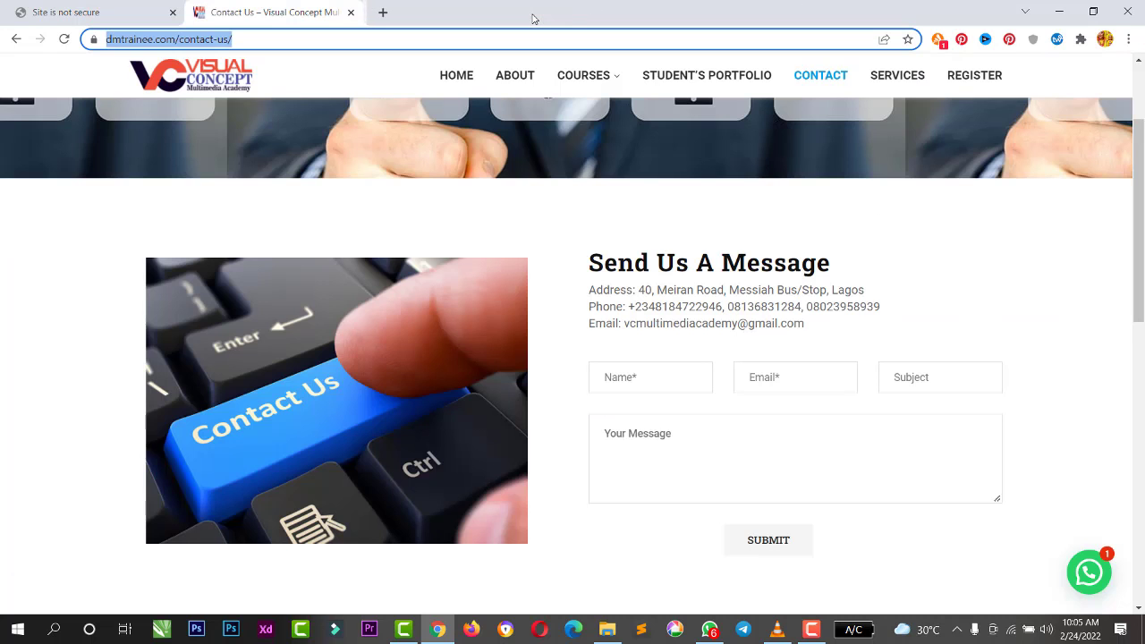
{"action": "left_click", "coordinate": [1129, 13]}
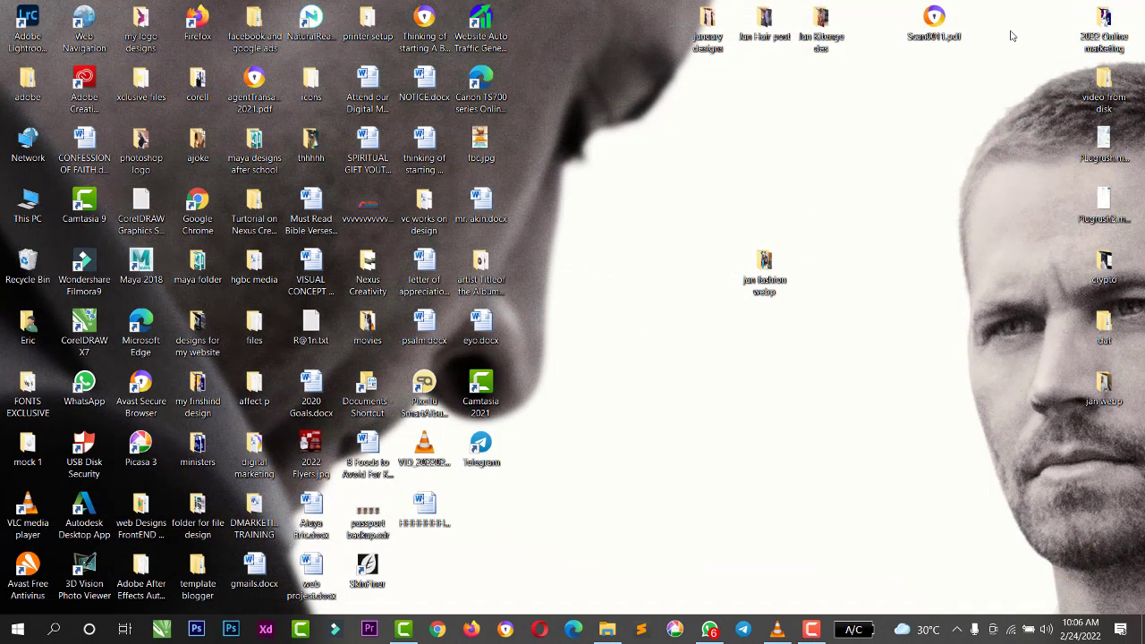